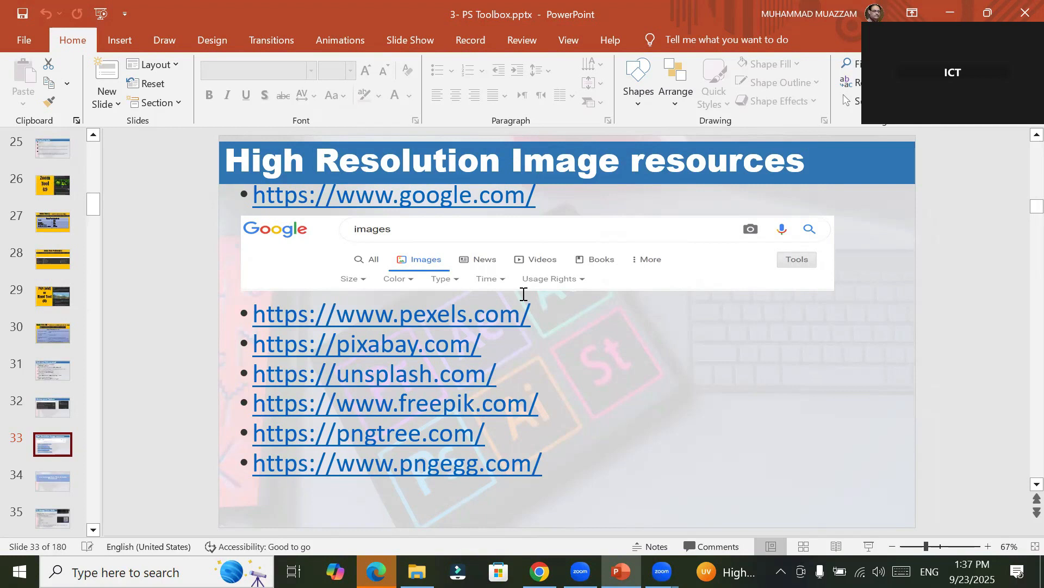
Step: Open the google.com link from the slide in the browser and close the Surface page's tab
ctrl+click(475, 200)
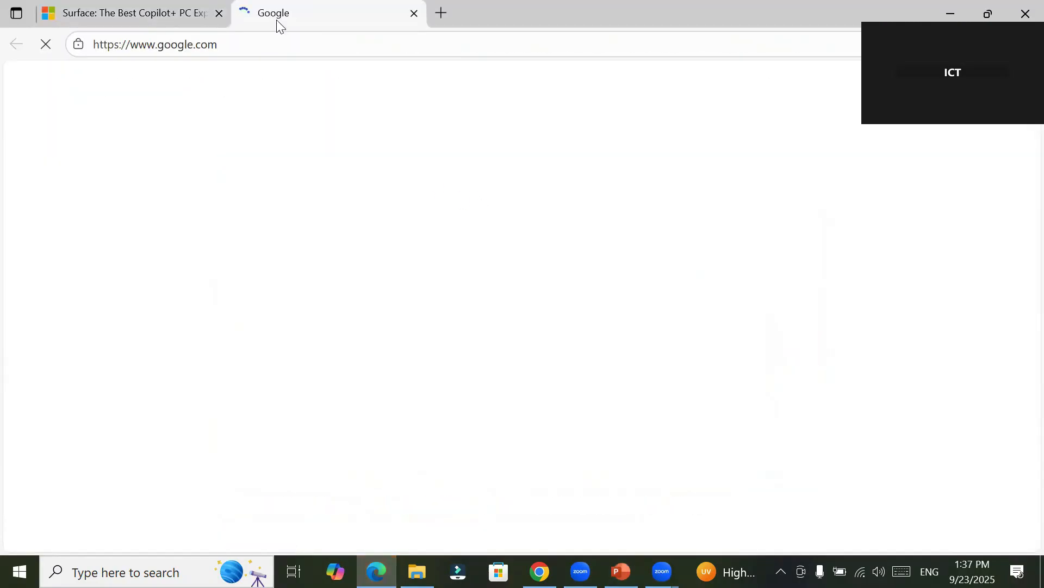
click(220, 20)
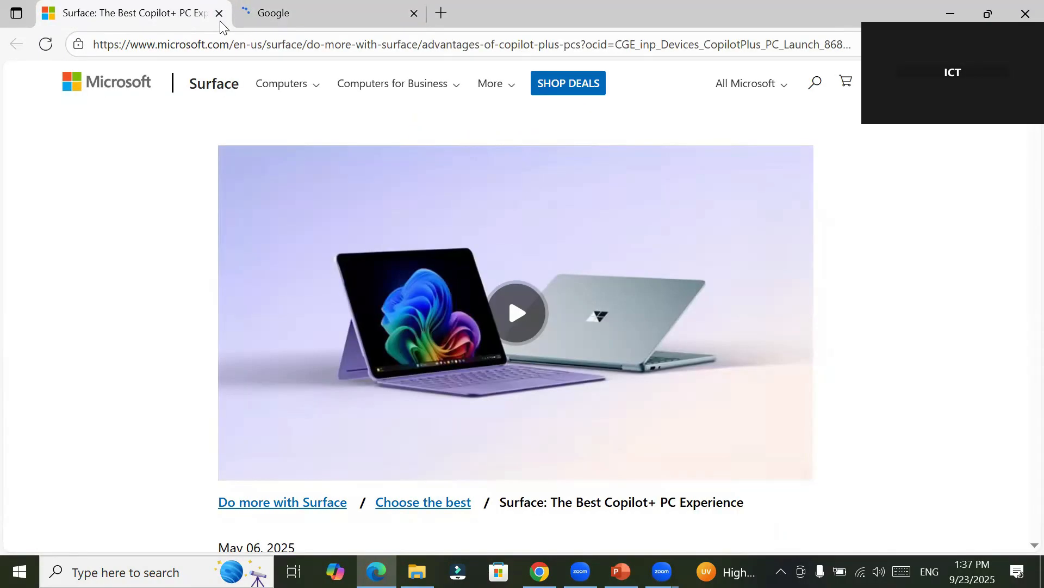
click(219, 16)
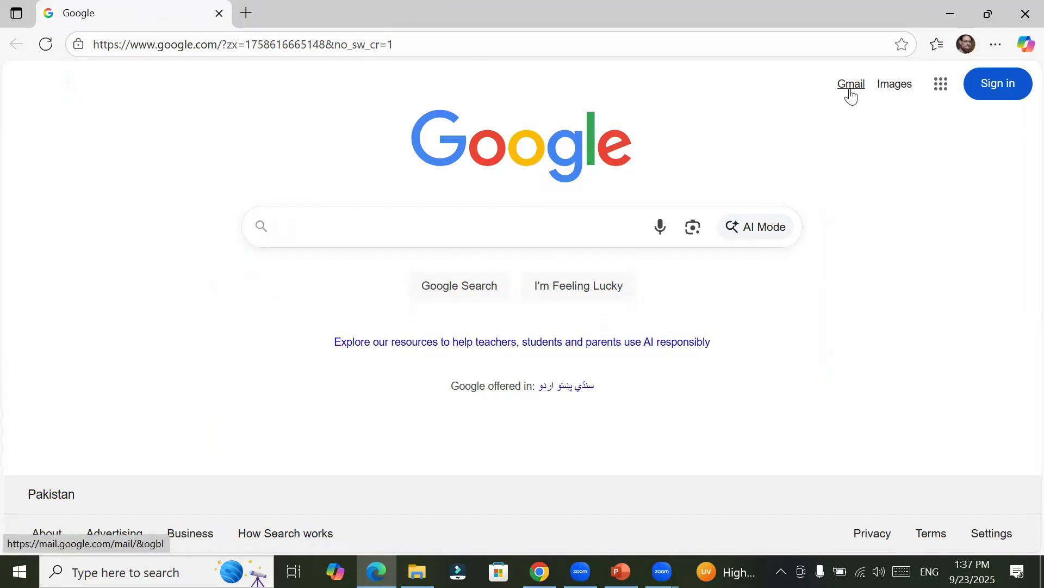
Step: Go to Google Images and search for "beautiful building"
click(898, 85)
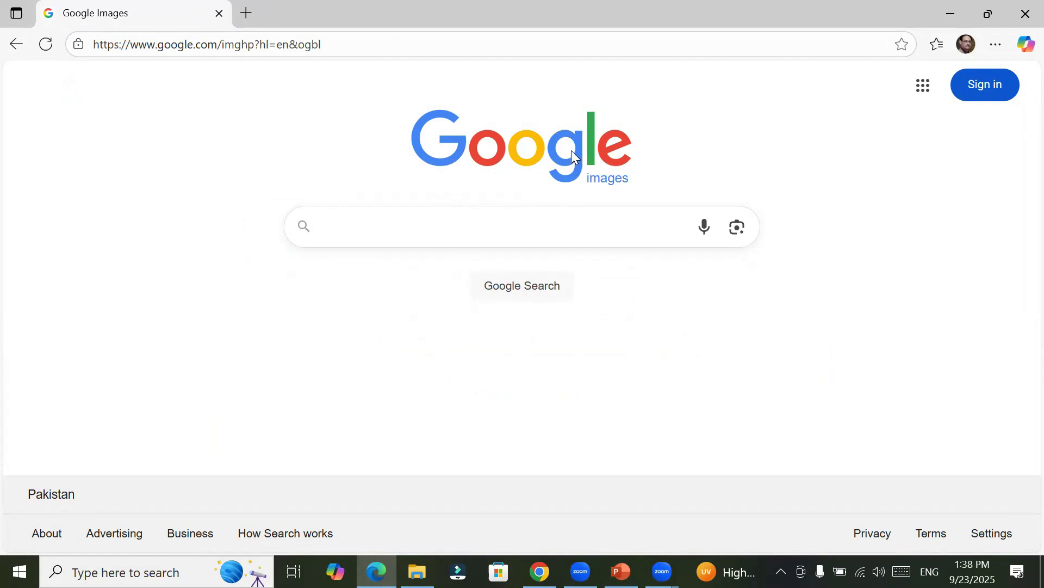
click(513, 285)
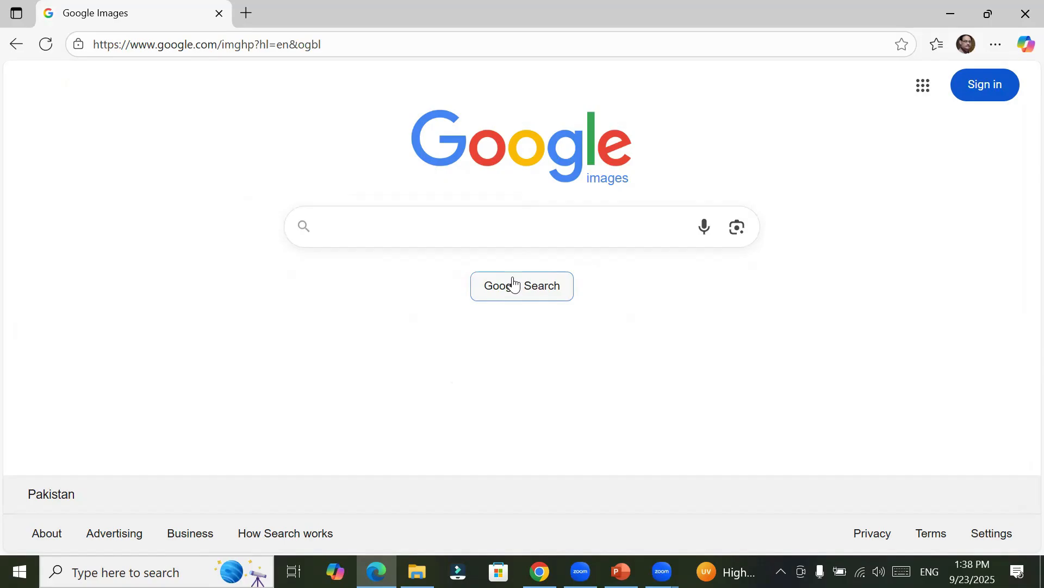
click(494, 227)
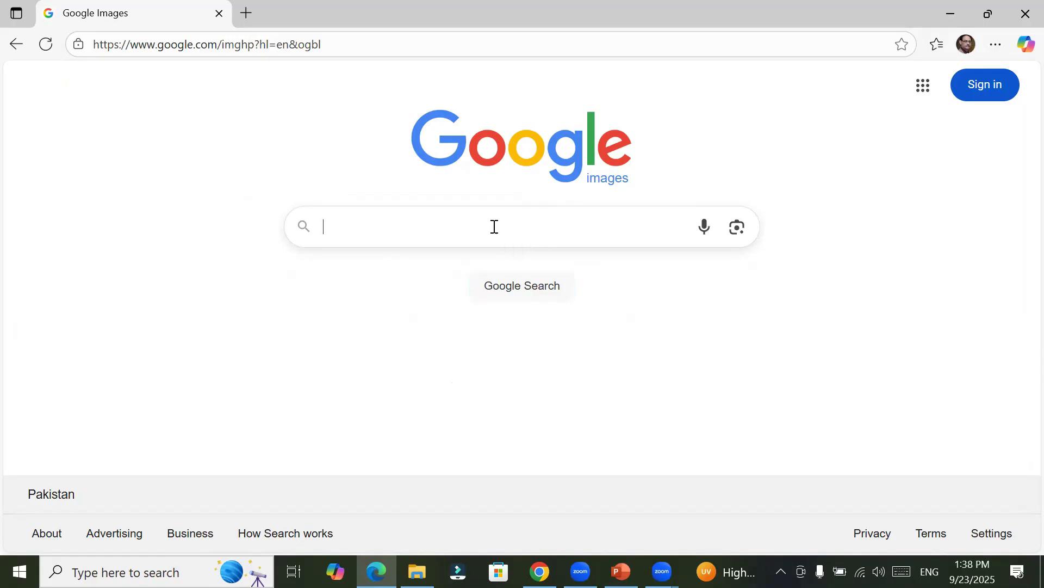
text(beautiful building)
key(Return)
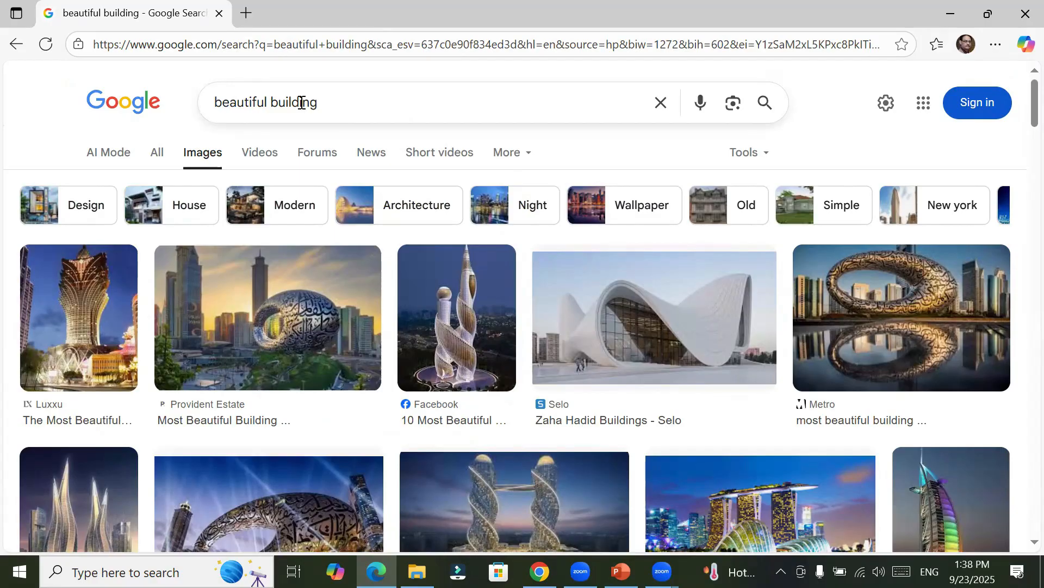
Step: Examine the image results for the building search, going down the list and back up to the first row
triple_click(219, 126)
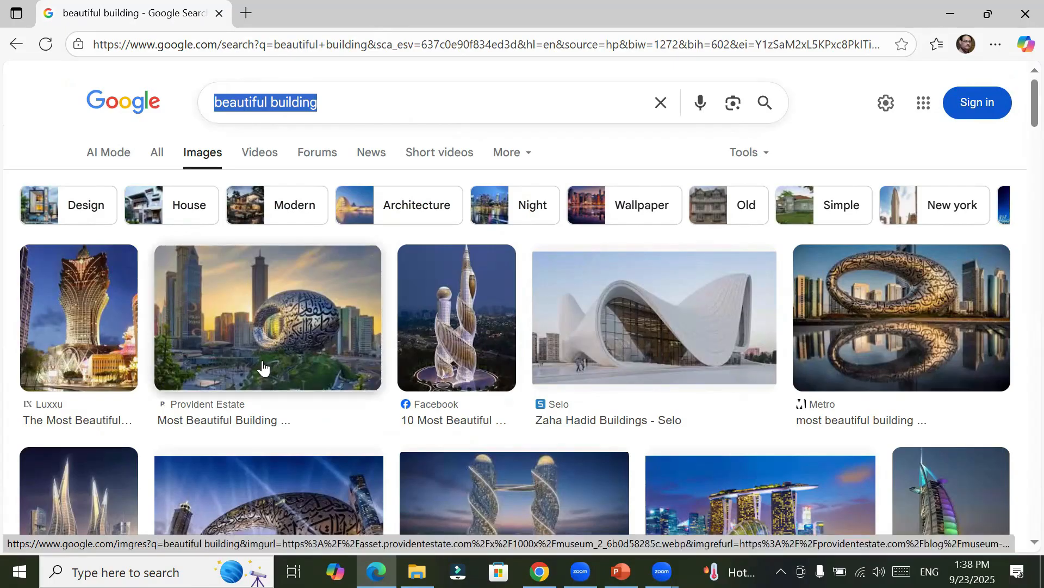
scroll(263, 368, down, 4)
scroll(263, 369, down, 5)
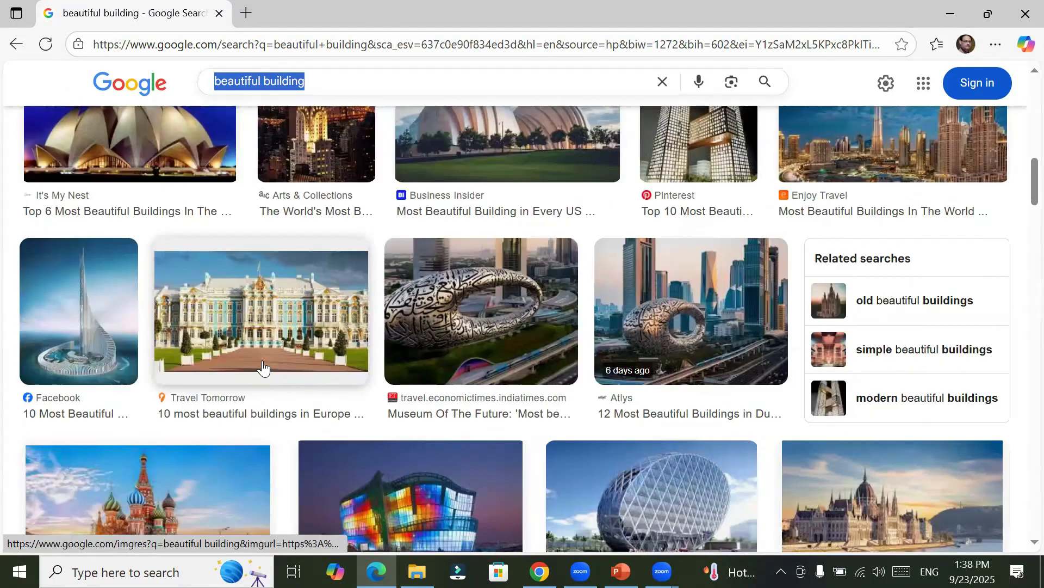
scroll(264, 368, down, 7)
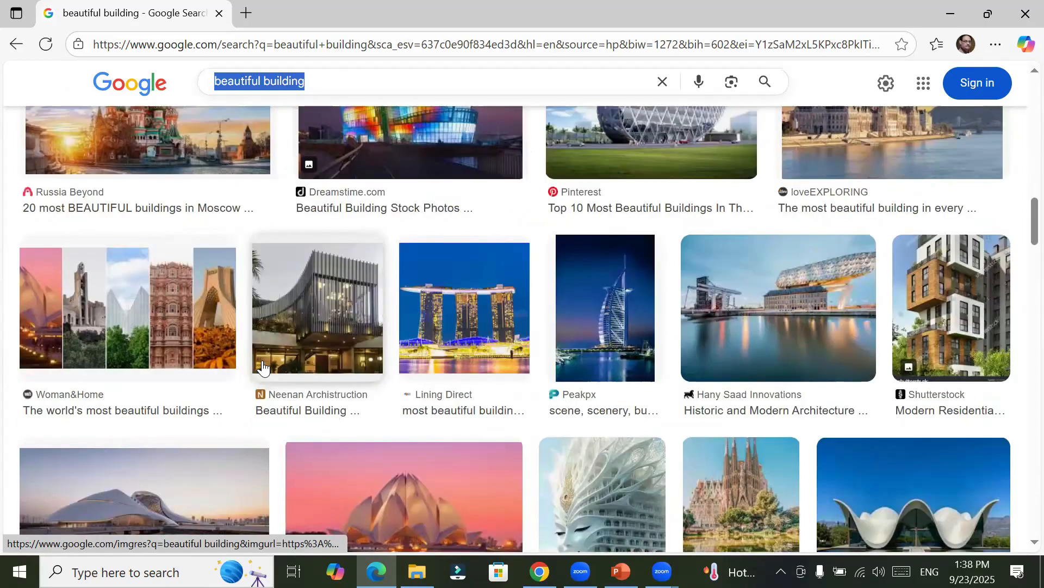
scroll(312, 354, down, 3)
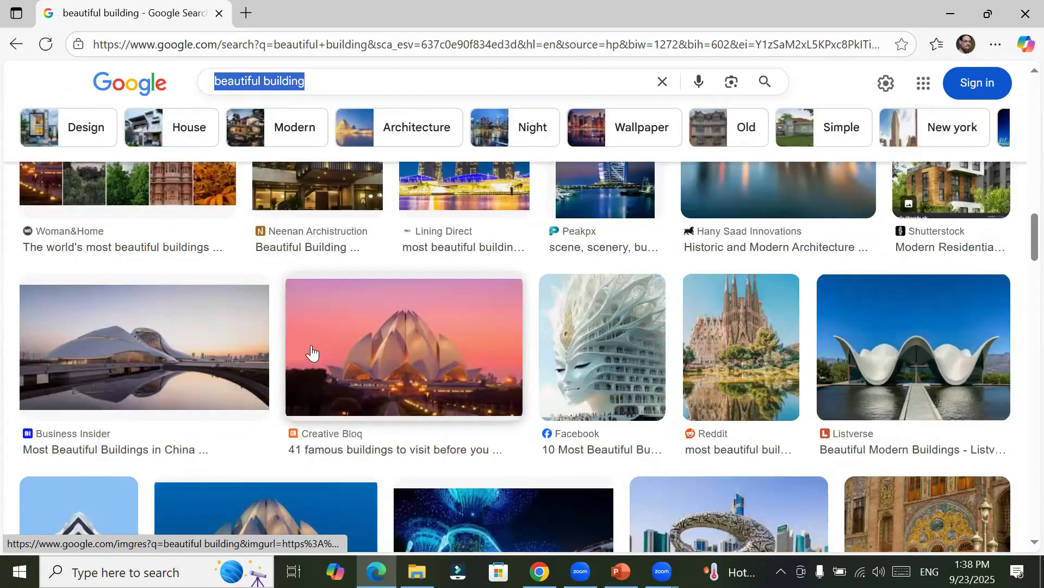
scroll(312, 353, up, 5)
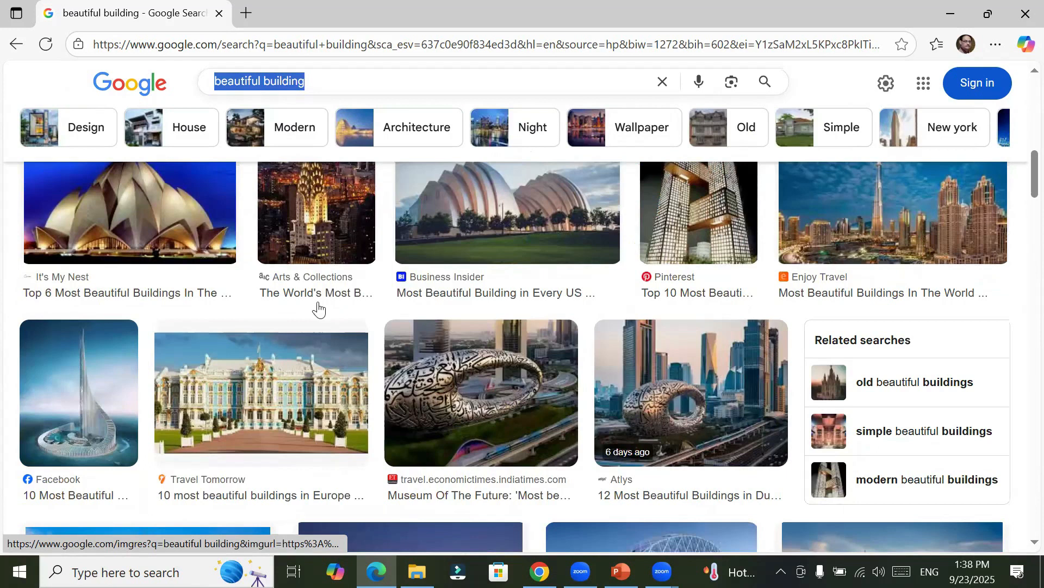
scroll(319, 309, up, 4)
scroll(319, 309, up, 4)
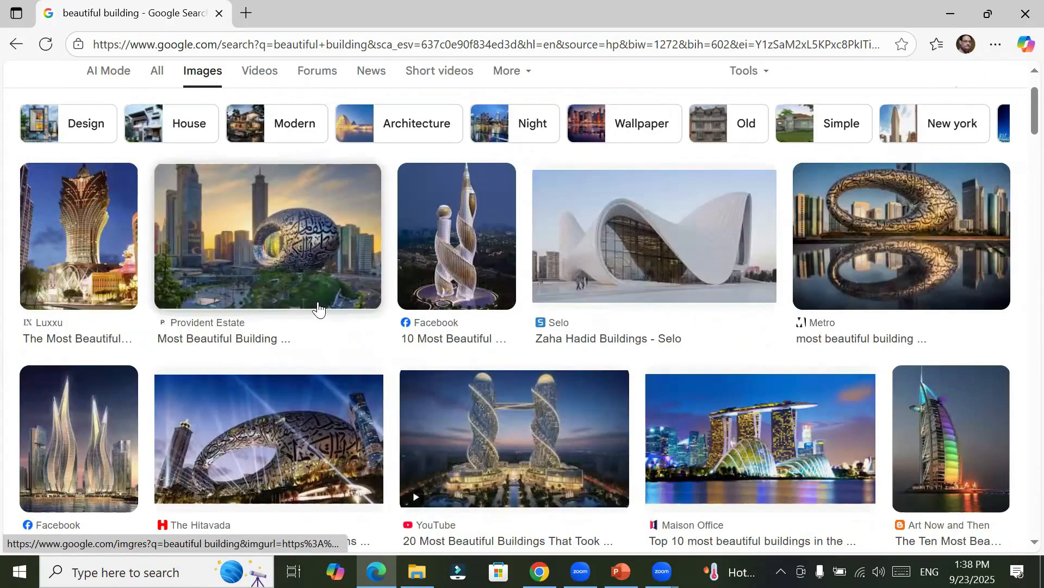
scroll(318, 309, up, 2)
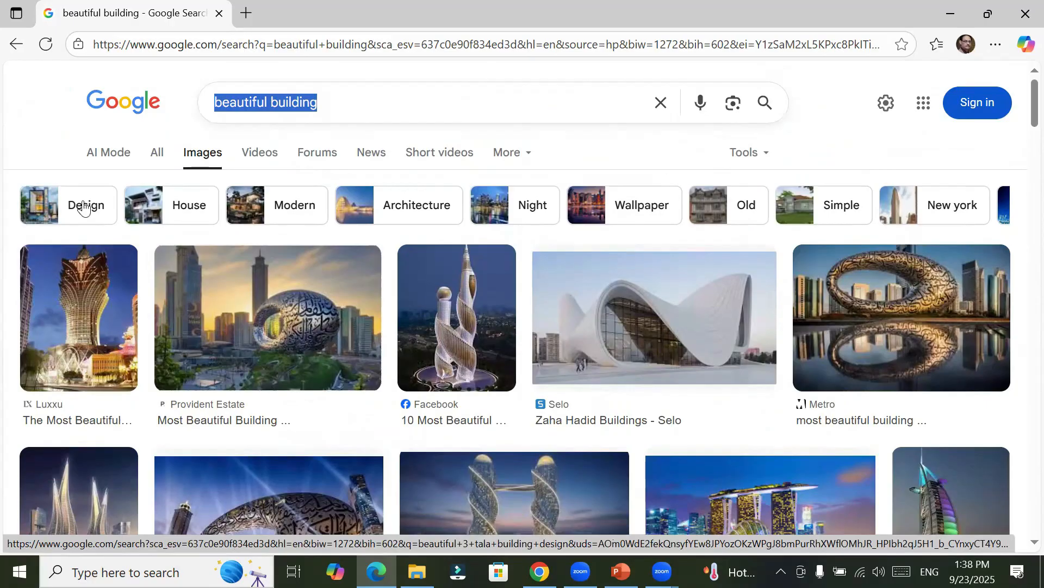
Step: Narrow the image results to the House category and filter them to Black and white
click(151, 209)
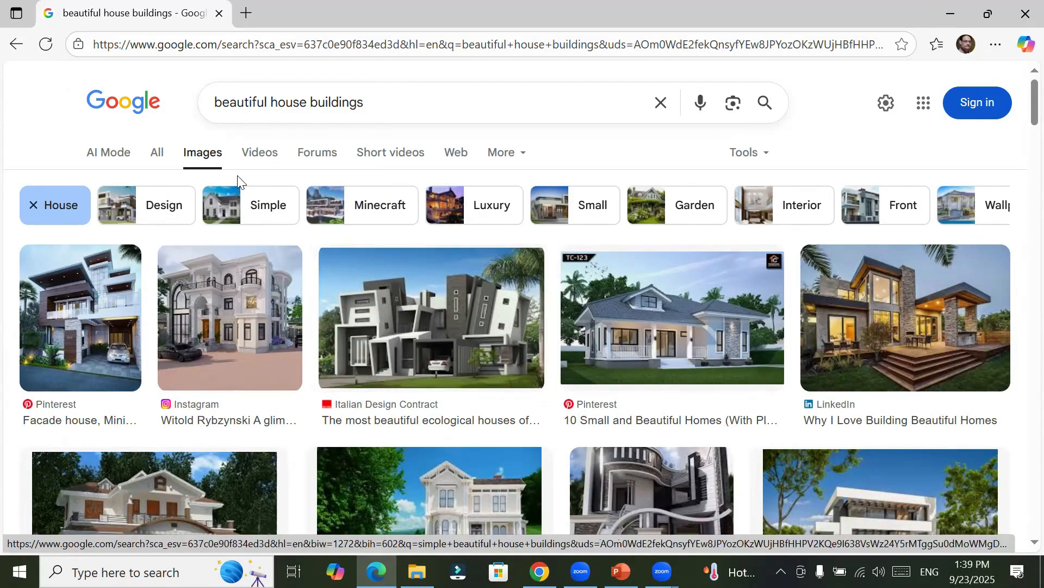
click(769, 158)
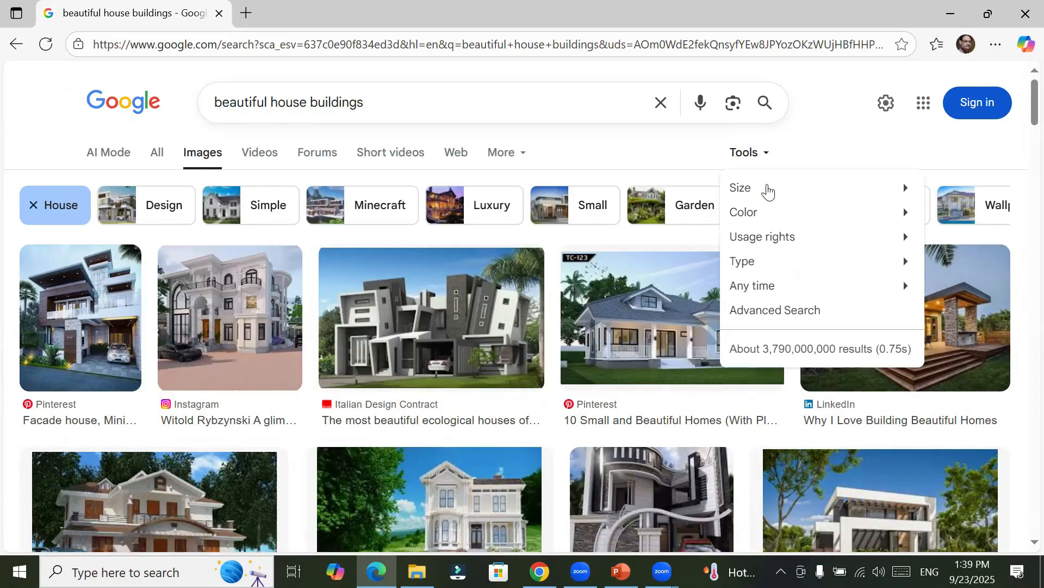
mouse_move(767, 191)
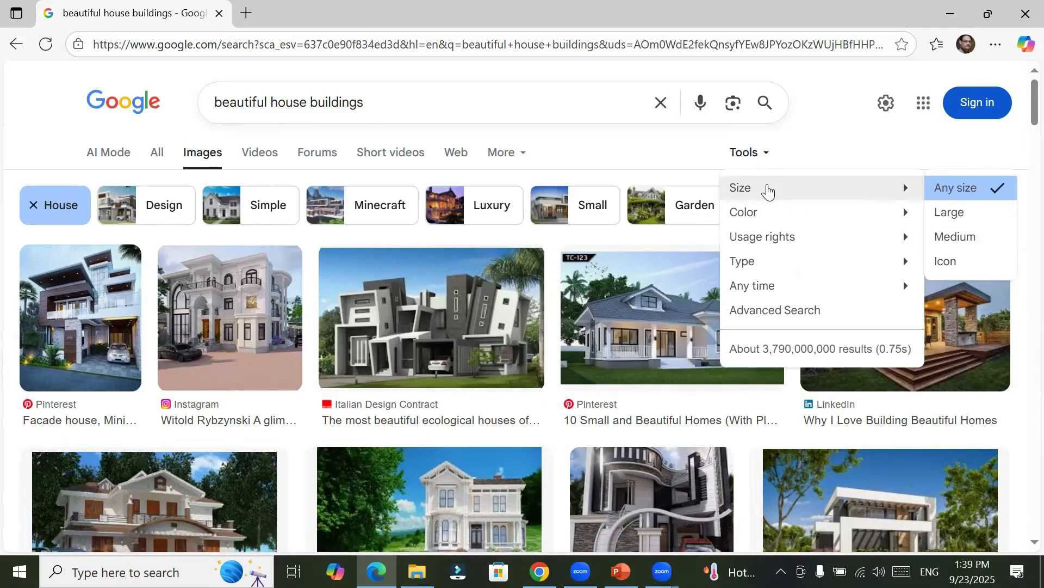
mouse_move(780, 220)
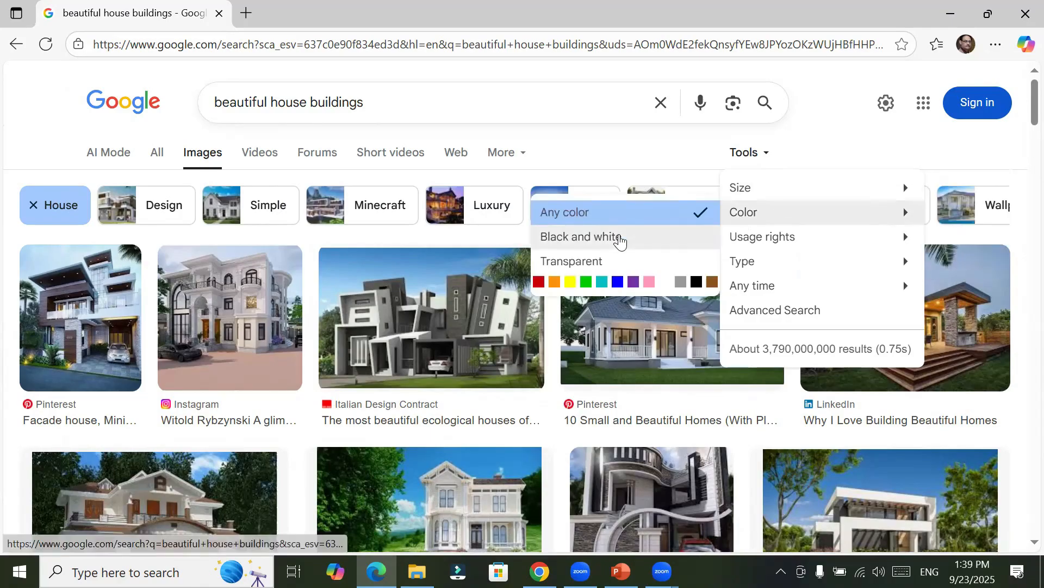
click(621, 238)
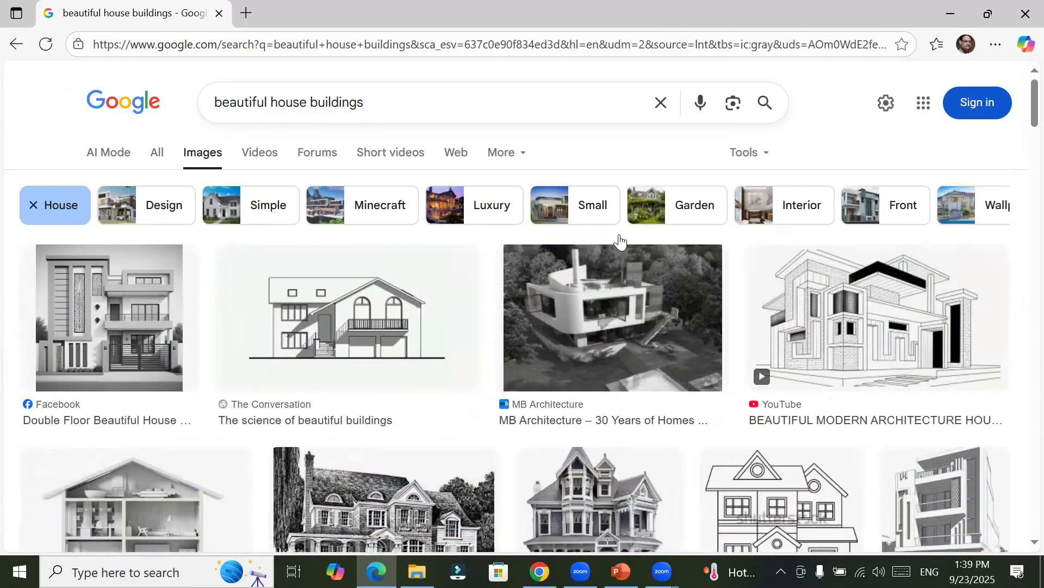
Step: Look through the black-and-white house results and limit the image size to Icon
scroll(620, 241, down, 3)
scroll(620, 241, down, 2)
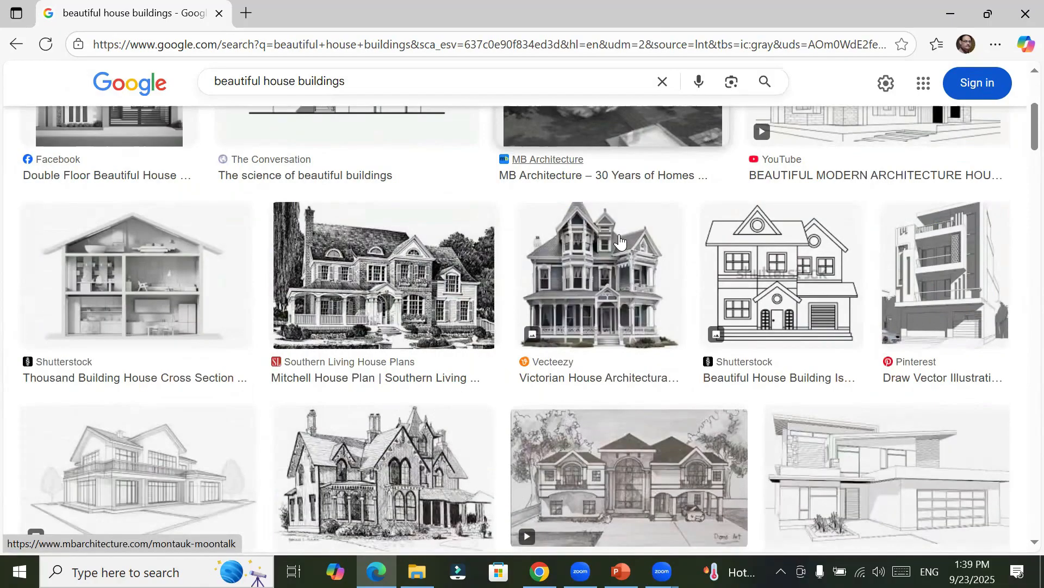
scroll(620, 241, down, 2)
scroll(620, 240, up, 7)
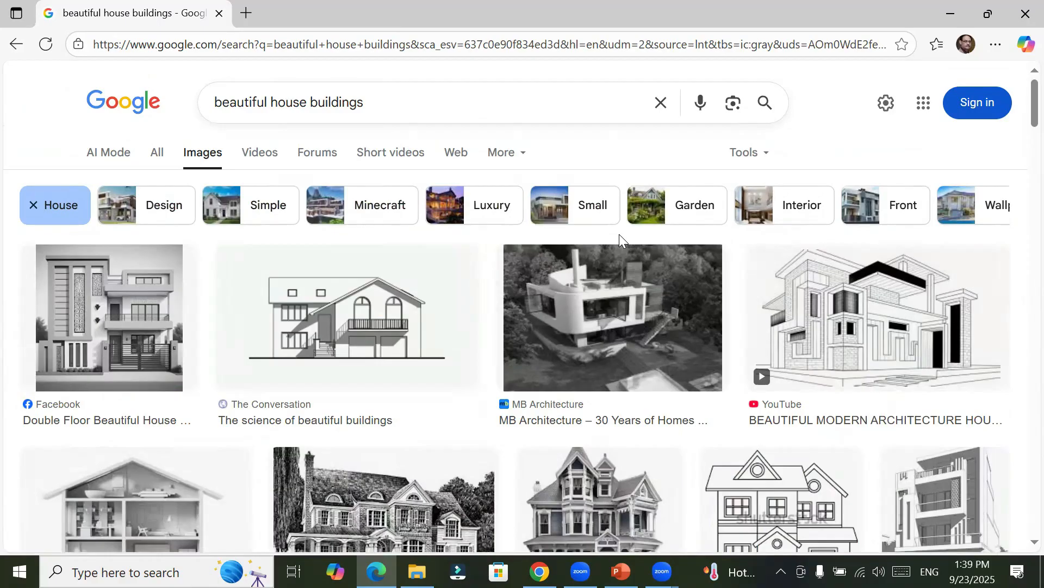
click(767, 159)
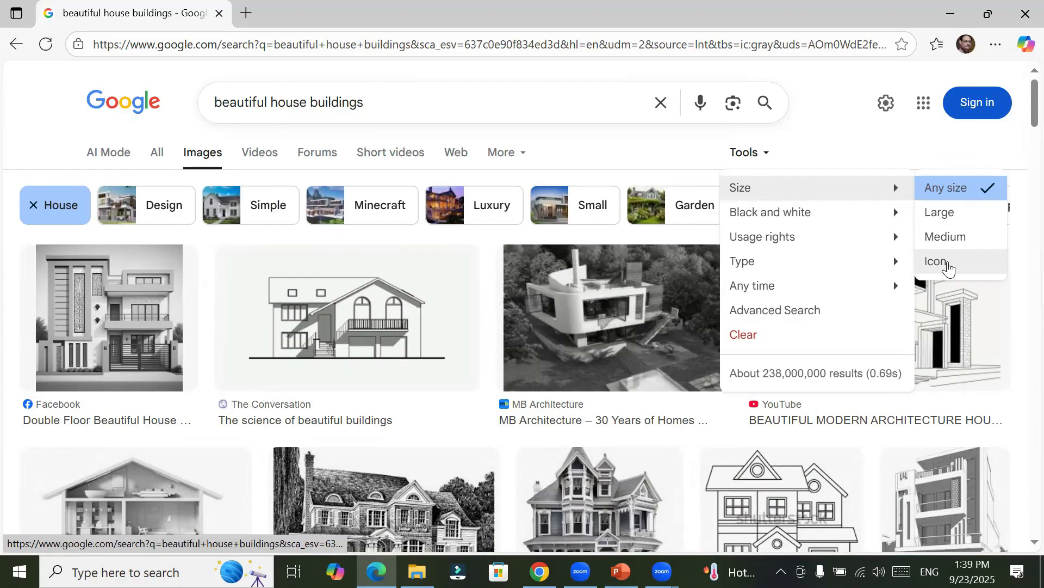
click(949, 268)
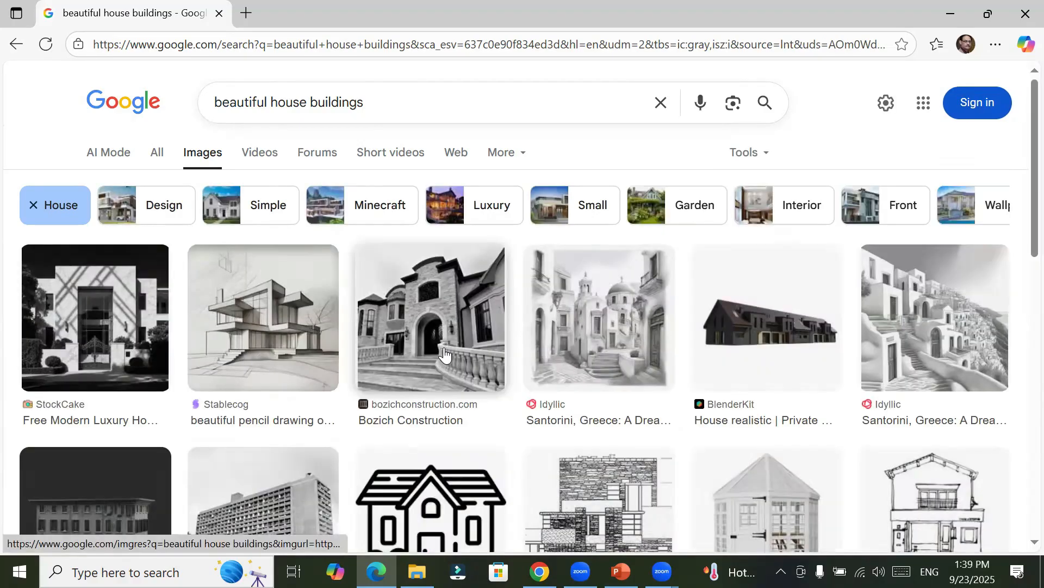
Step: Filter the house image results by type to show only GIF files
click(751, 159)
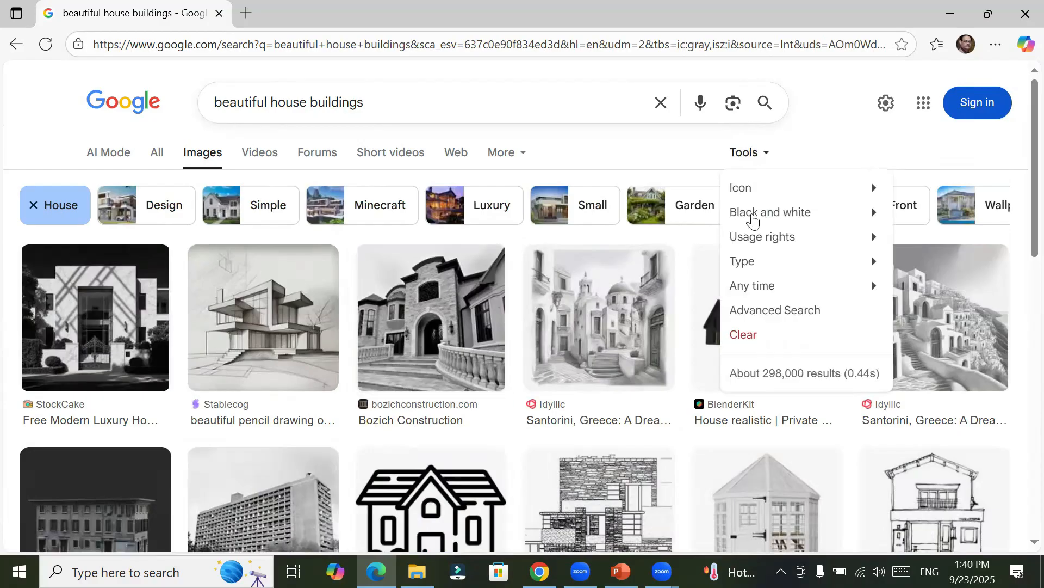
click(751, 218)
click(751, 267)
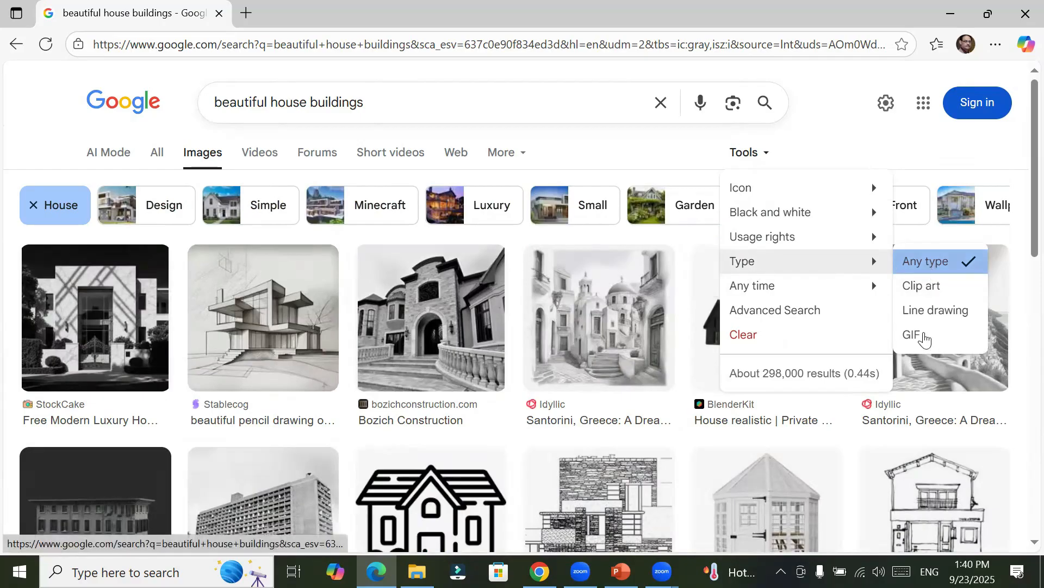
click(924, 339)
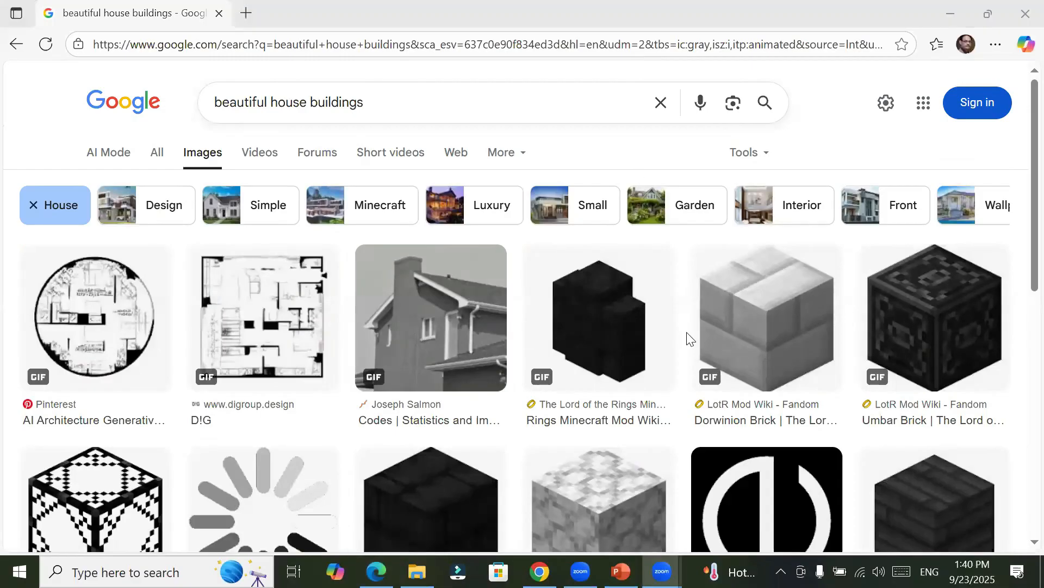
Step: Preview animated results: the berkeleycountysc.gov spinner, the black circular logo and the Jaageer.com loading ring
scroll(687, 338, down, 4)
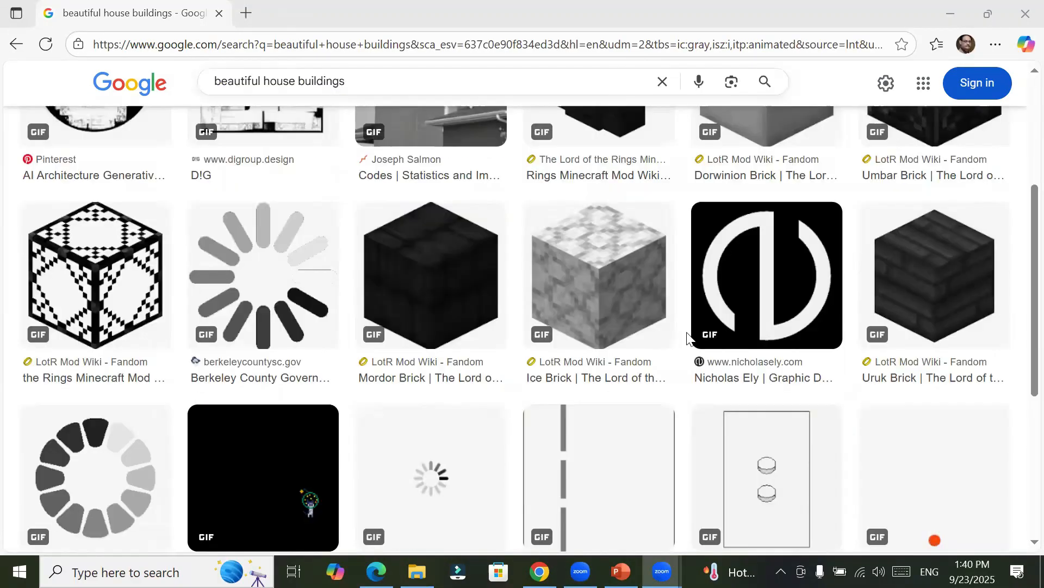
click(294, 300)
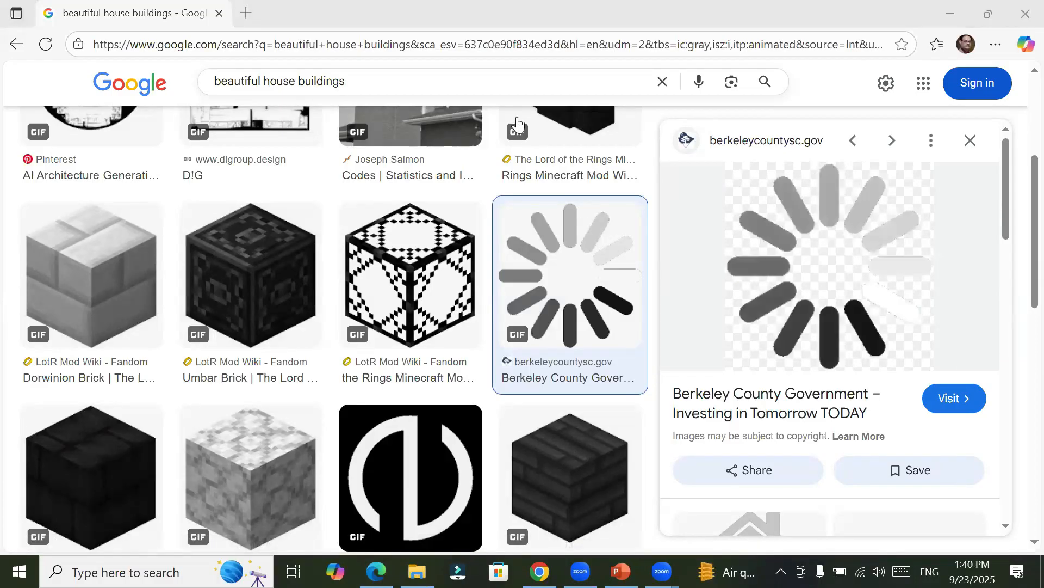
click(585, 91)
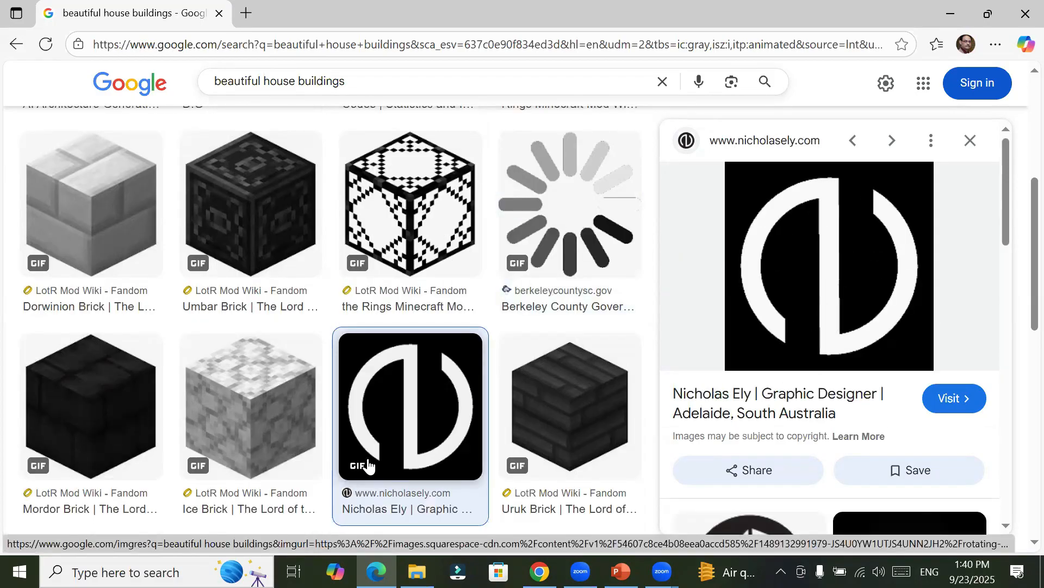
scroll(392, 433, down, 3)
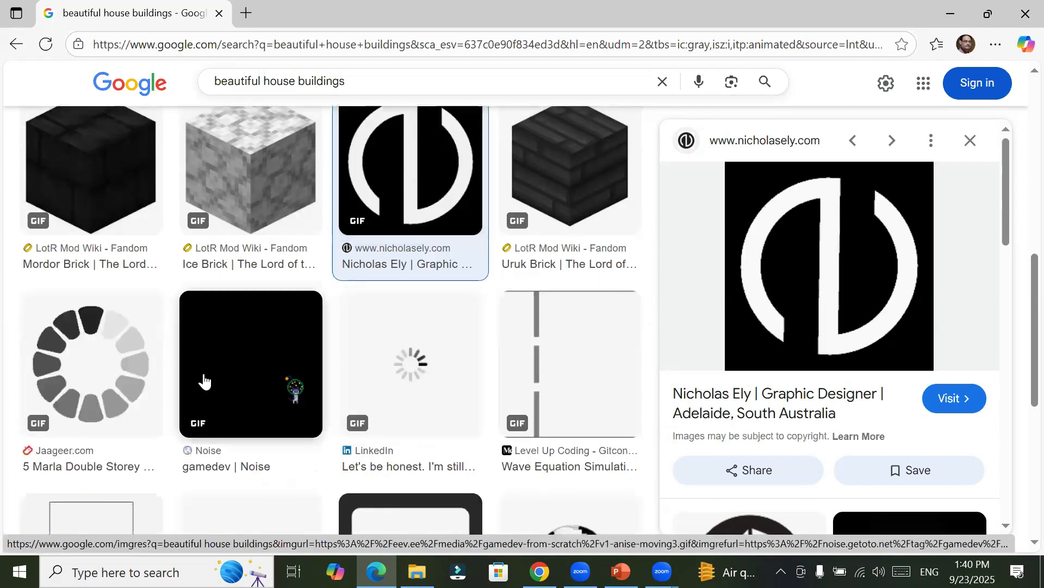
click(125, 370)
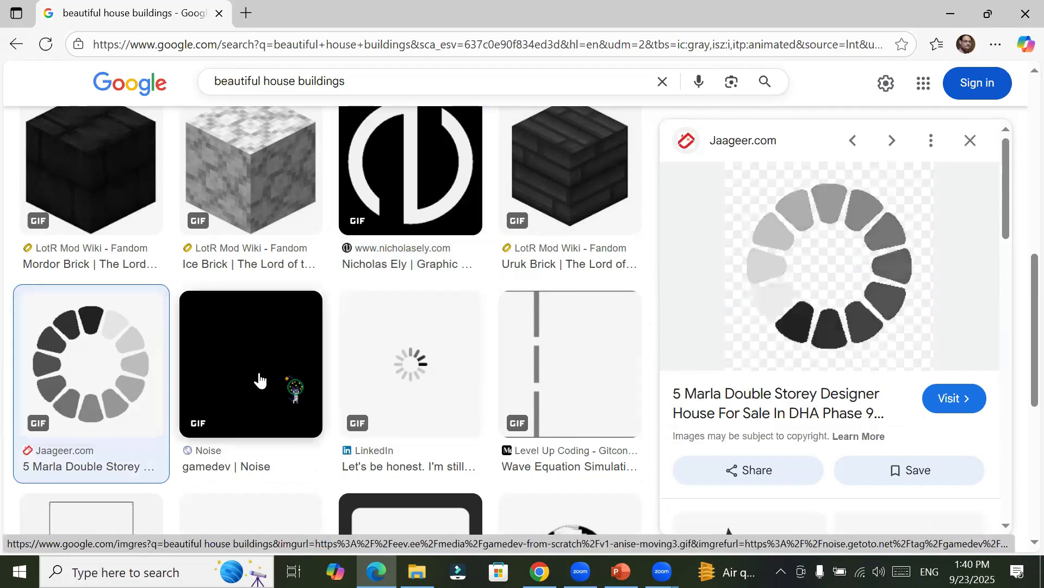
scroll(259, 379, up, 8)
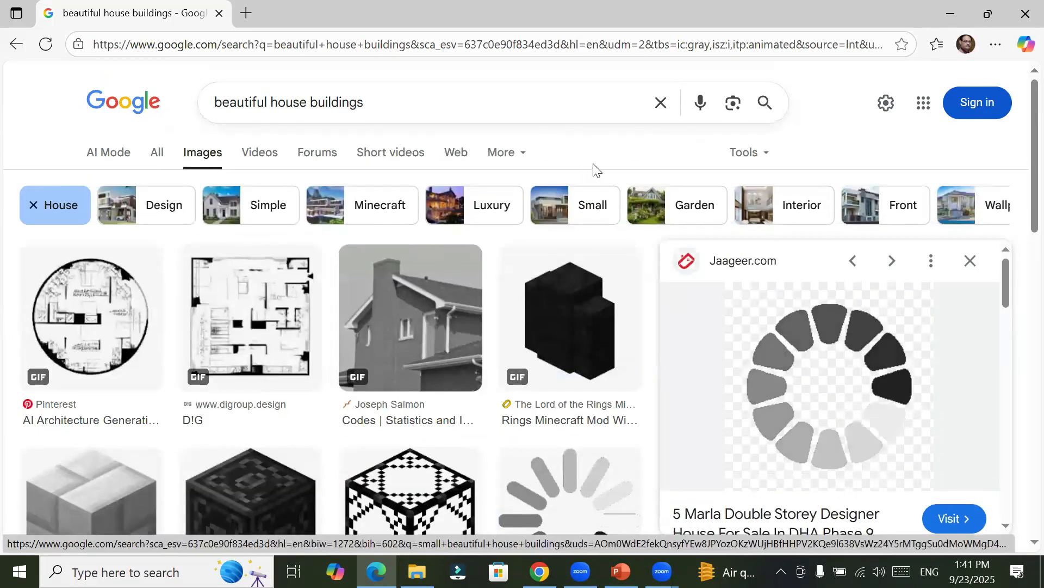
Step: Reset the color filter of the GIF results to Any color
click(765, 157)
mouse_move(767, 201)
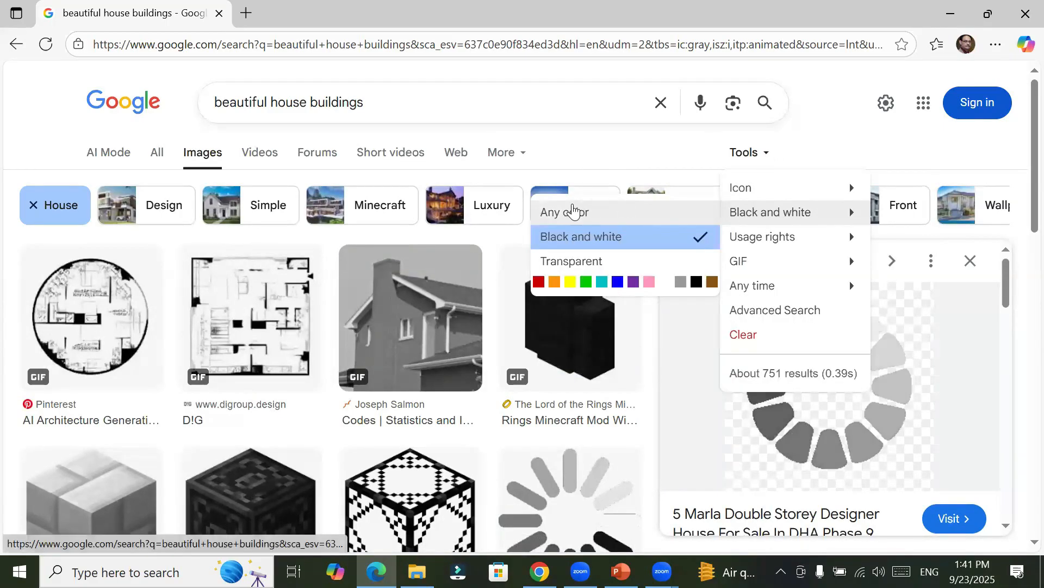
click(573, 211)
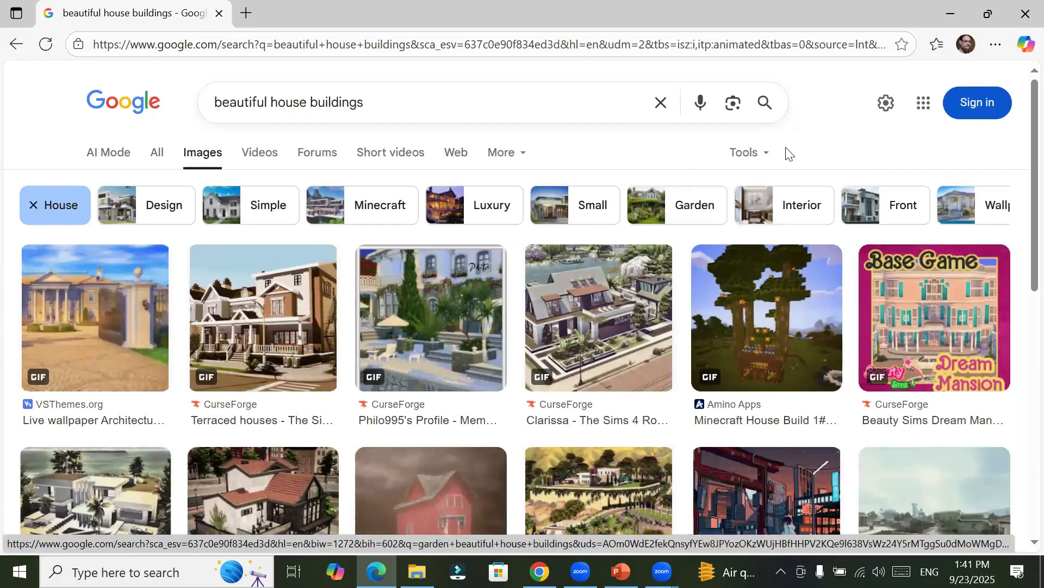
click(768, 157)
mouse_move(755, 260)
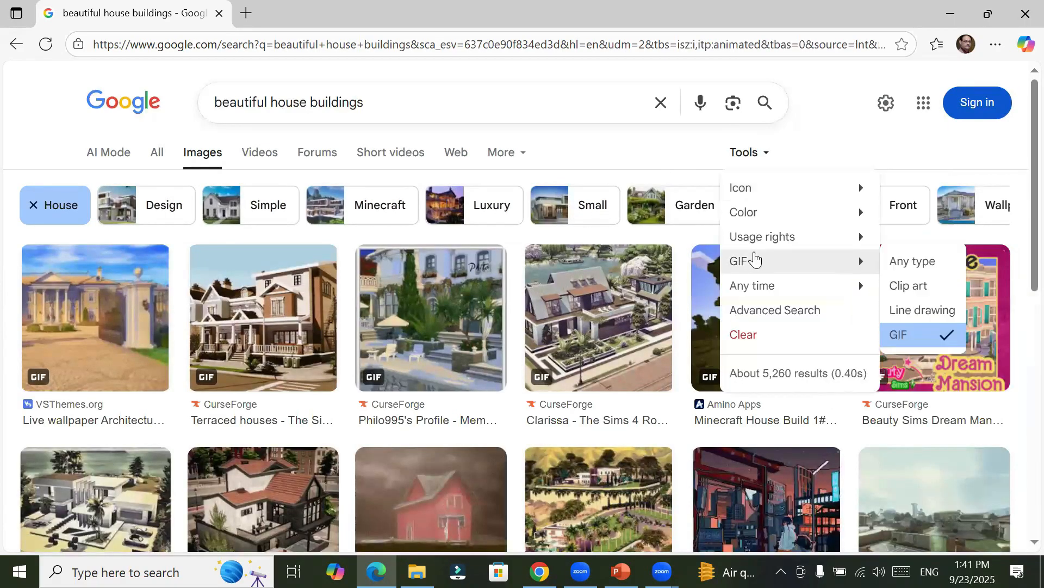
click(623, 147)
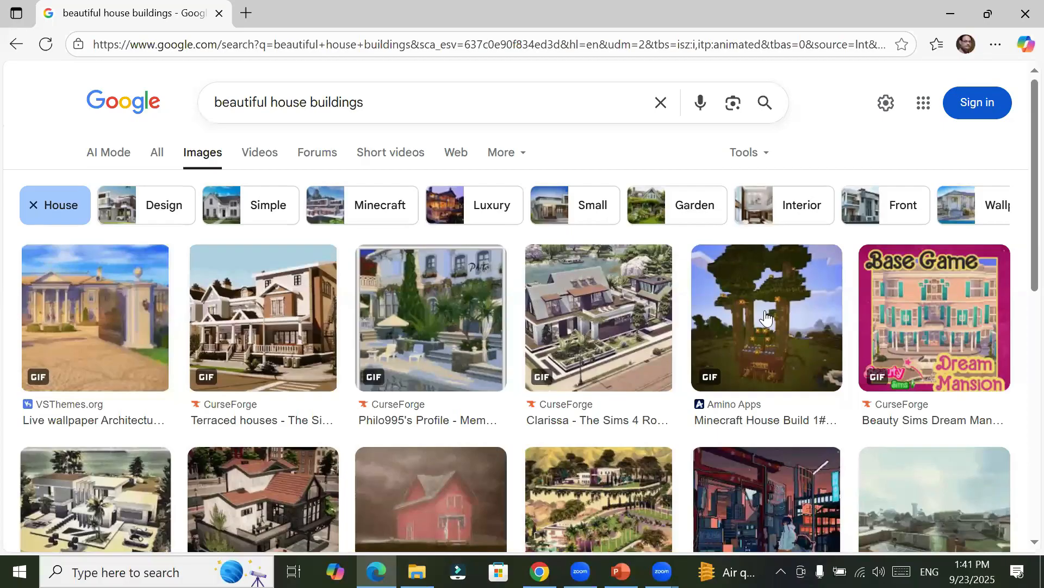
Step: Preview the Del Sol Elite private school GIF and accept the destination folder for the Zoom recording files
scroll(778, 326, down, 3)
scroll(778, 326, down, 2)
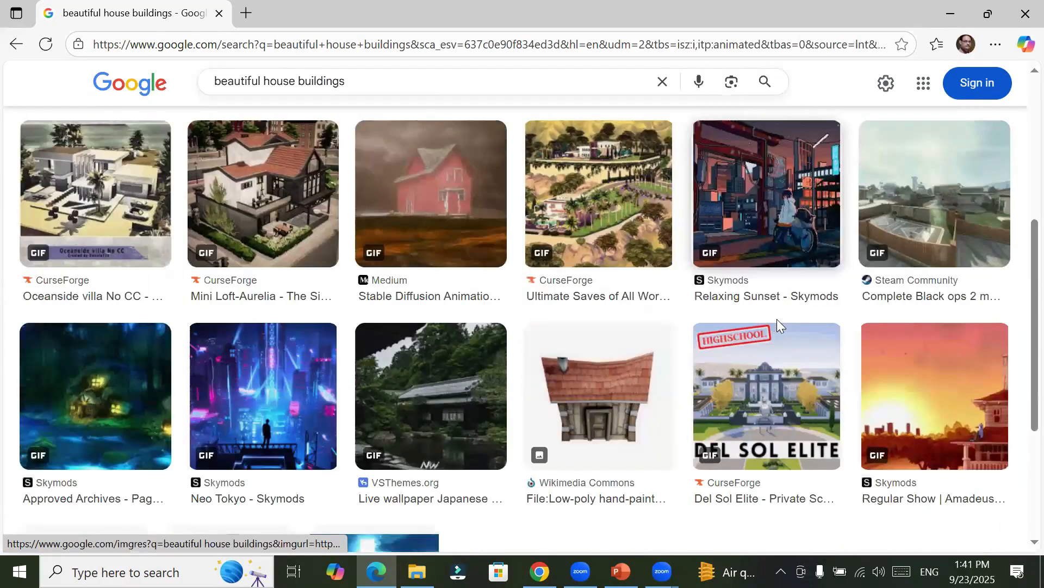
click(738, 375)
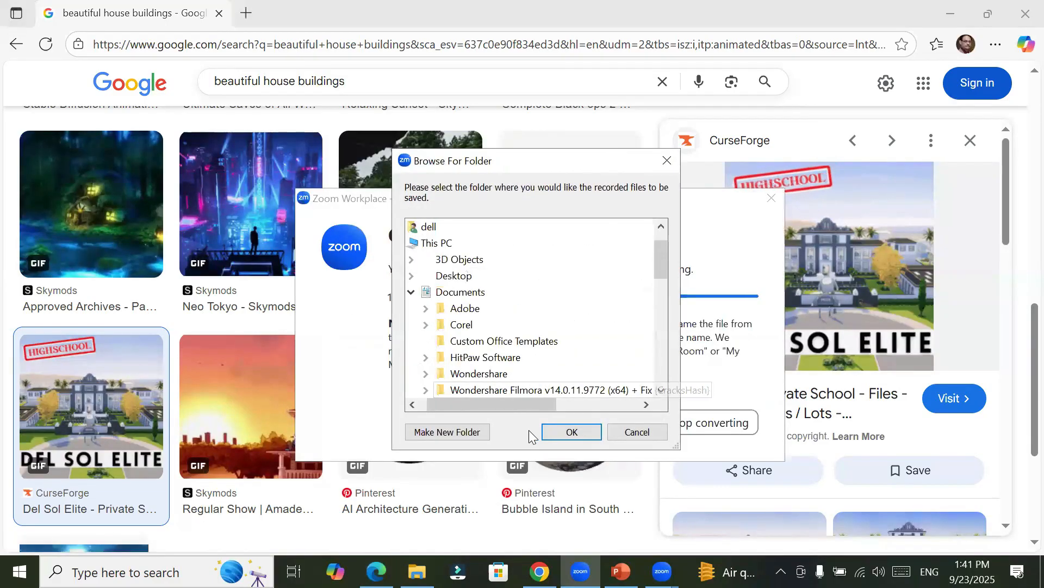
click(560, 429)
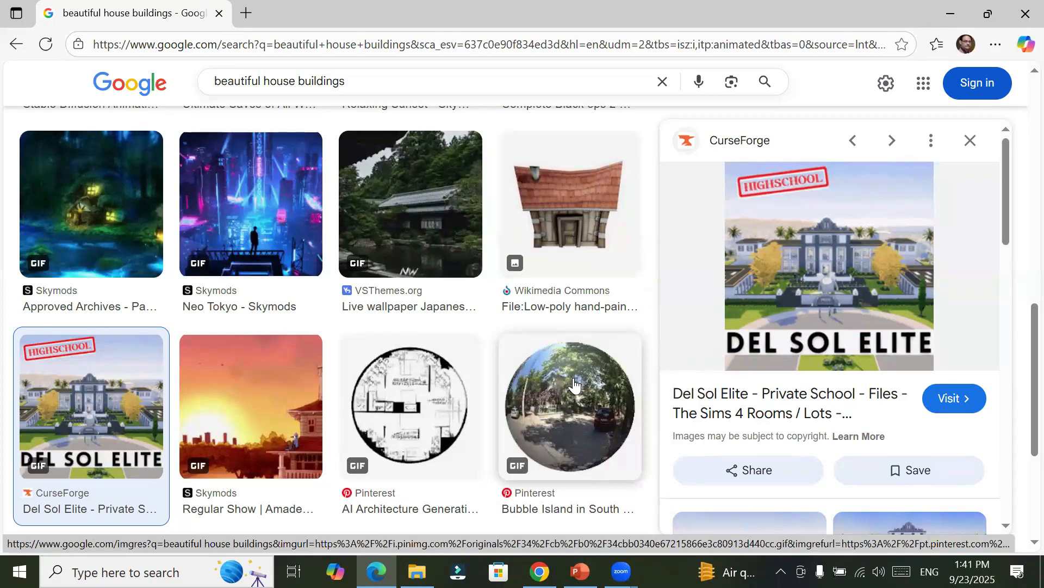
Step: Look through the remaining GIF results and preview the Beauty Sims Dream Mansion image
scroll(345, 354, down, 4)
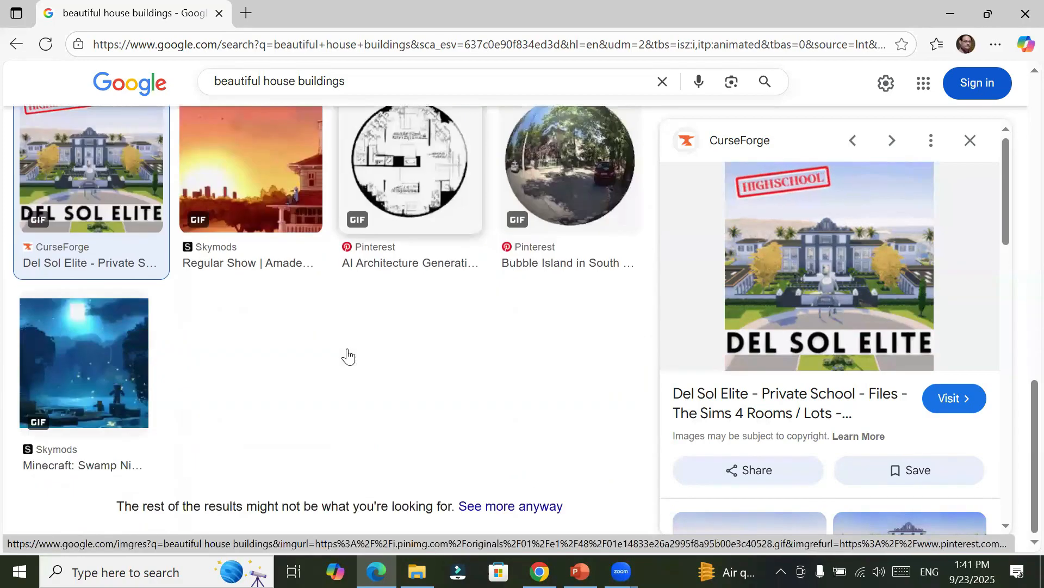
scroll(536, 361, up, 6)
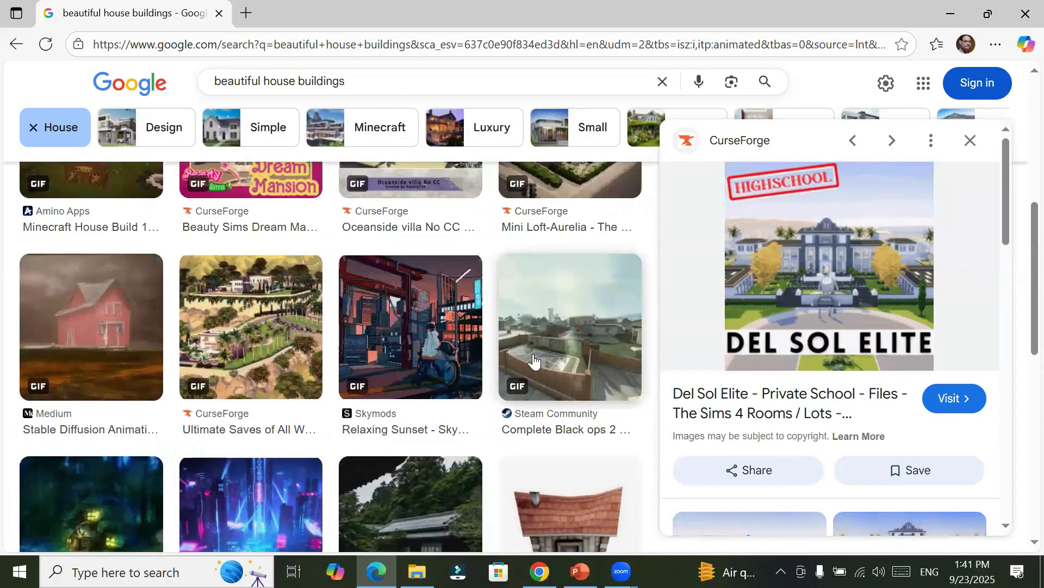
scroll(535, 362, up, 3)
scroll(534, 360, up, 1)
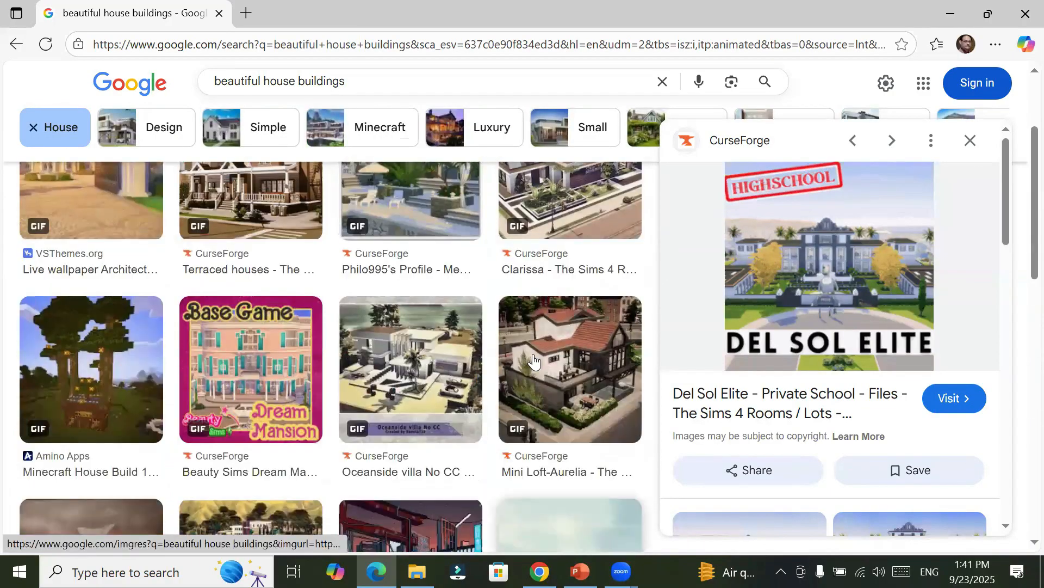
click(290, 353)
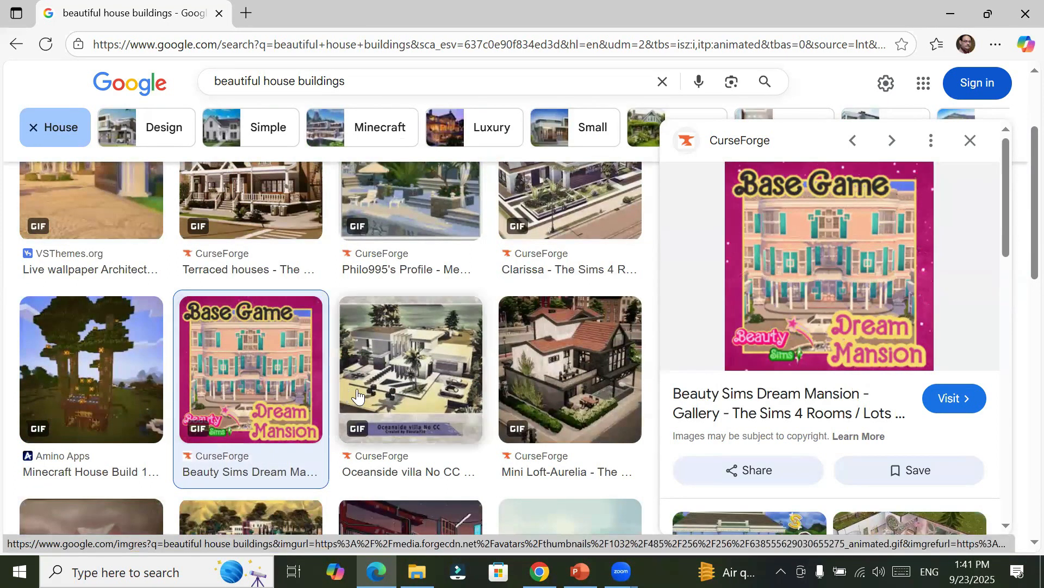
Step: Preview the first-row CurseForge GIFs one after another: the terraced houses, the villa garden and the Clarissa house
scroll(401, 394, up, 2)
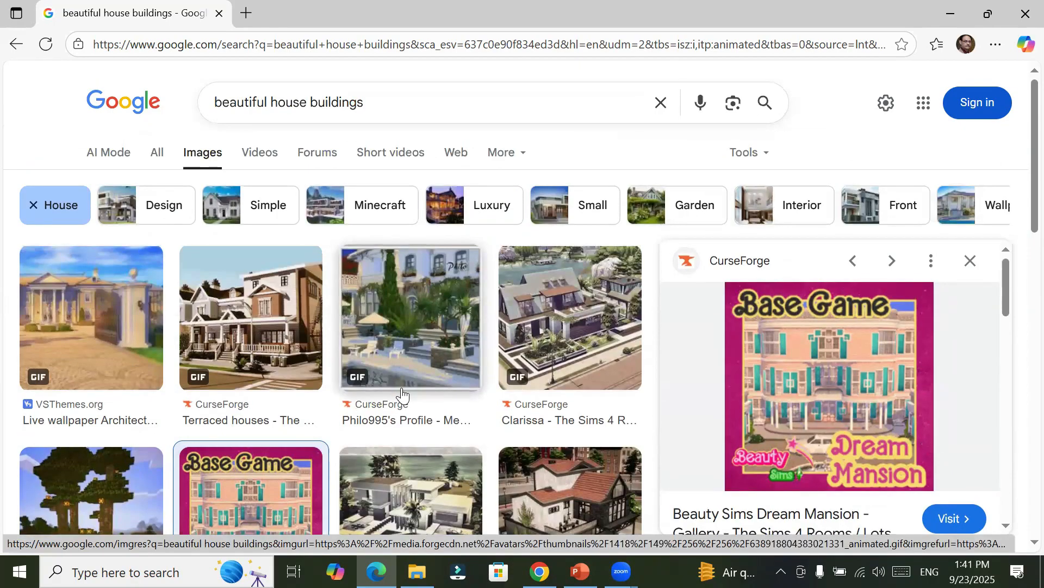
click(240, 311)
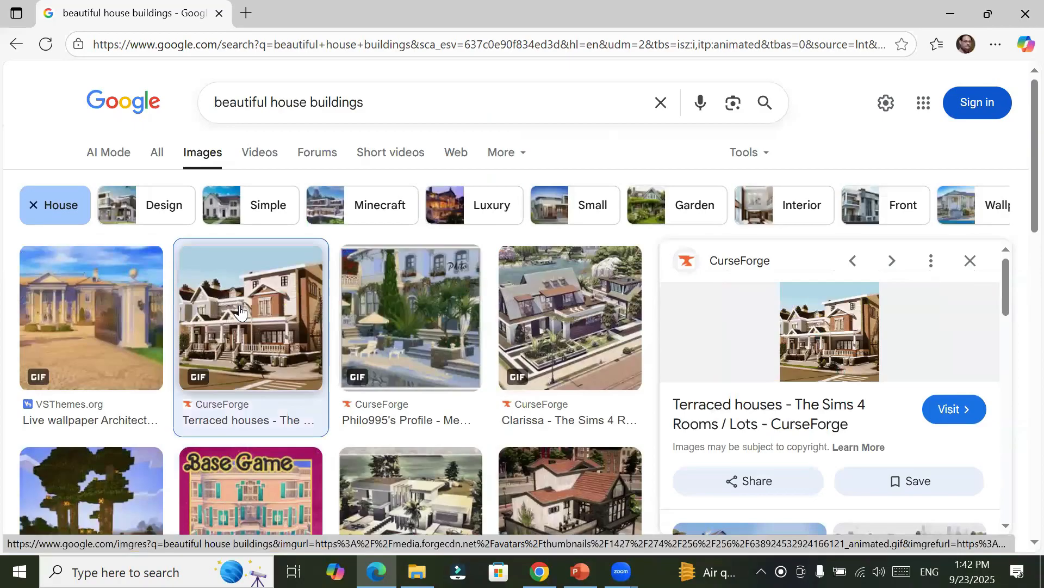
click(384, 322)
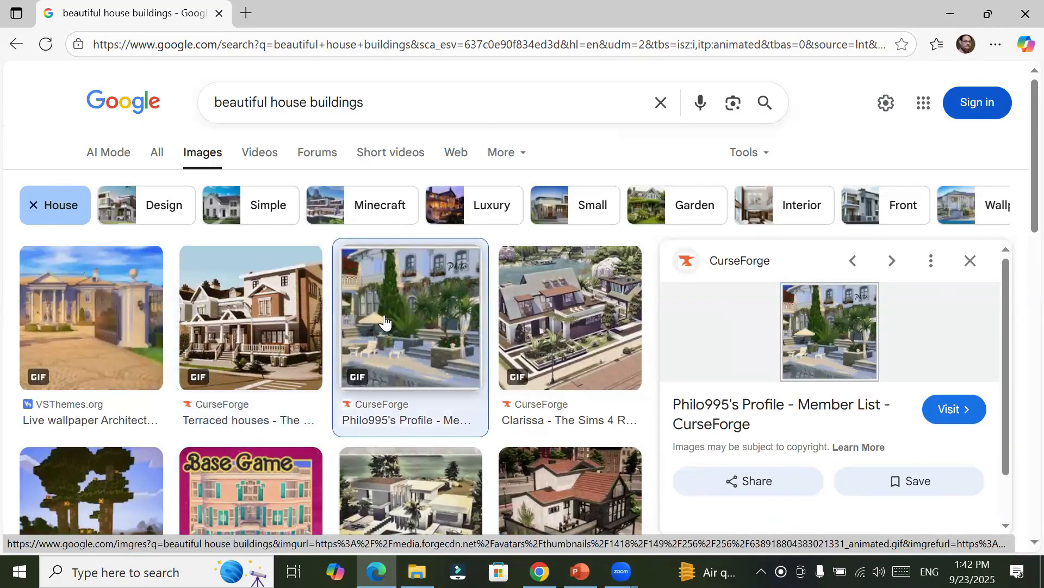
click(575, 328)
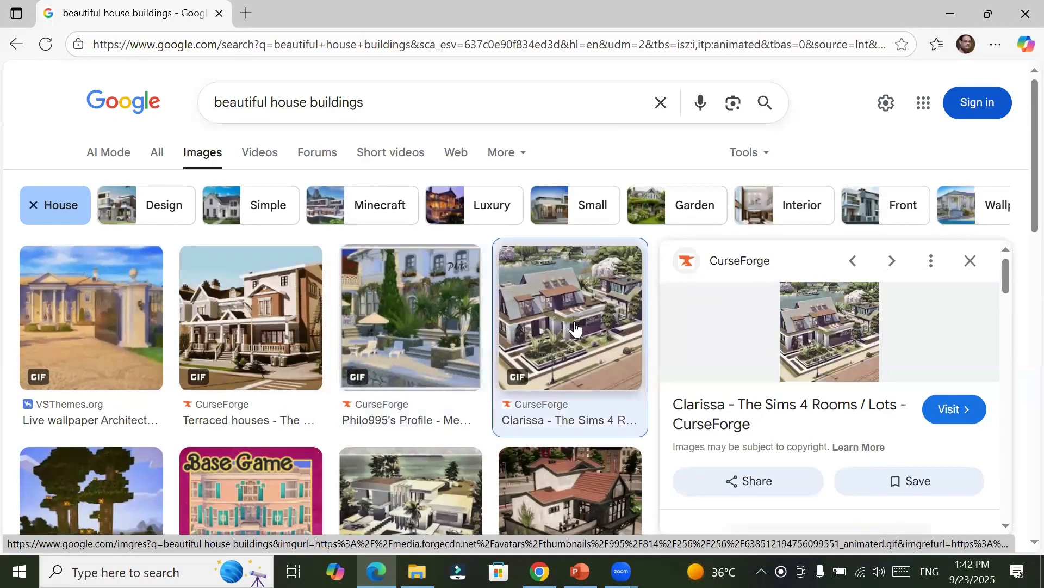
Step: Open the preview of the low-poly hand-painted 3D house GIF from Wikimedia Commons
scroll(575, 326, down, 1)
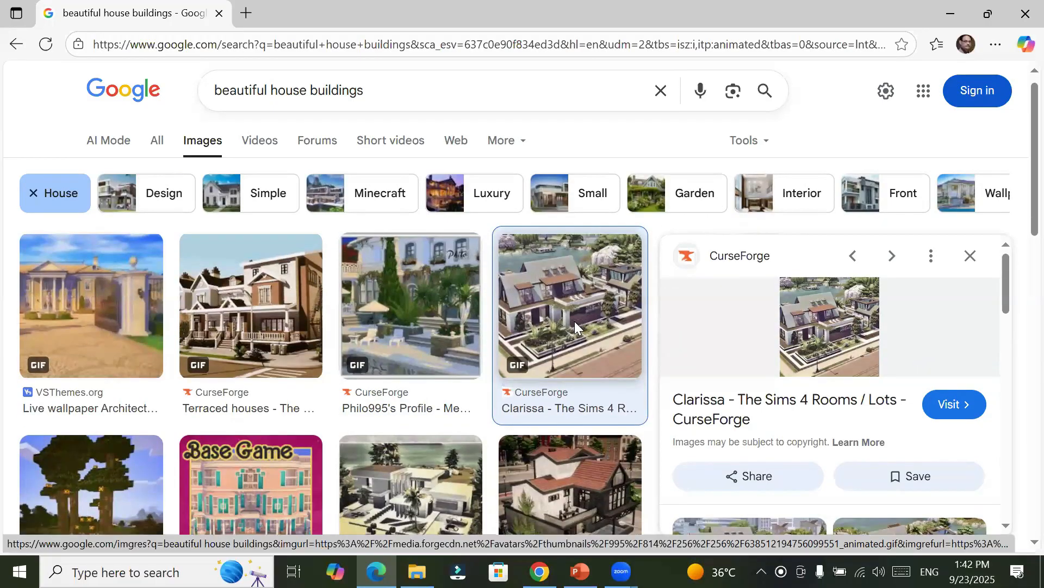
scroll(574, 321, down, 8)
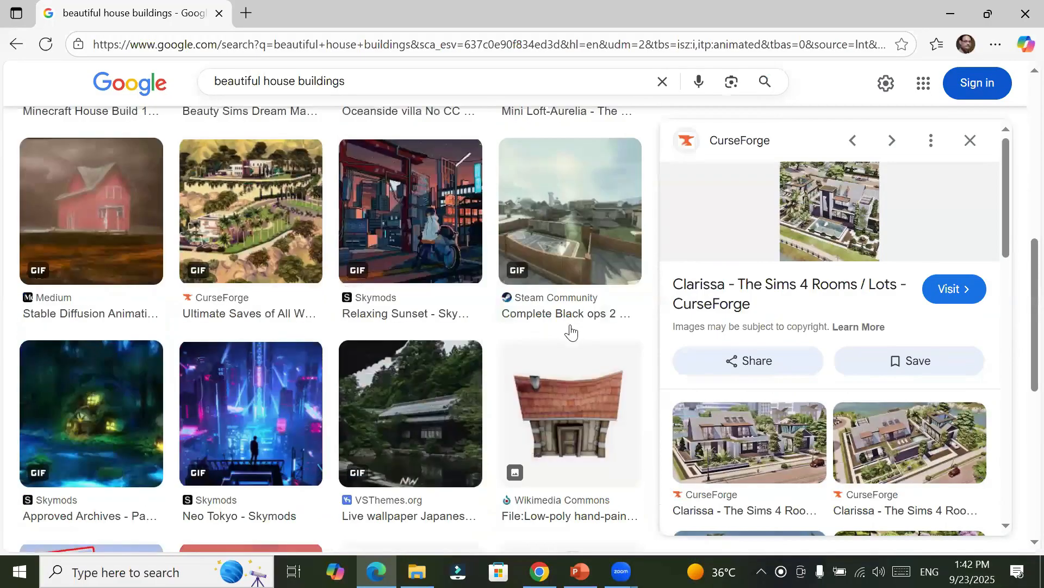
scroll(571, 332, down, 1)
click(571, 332)
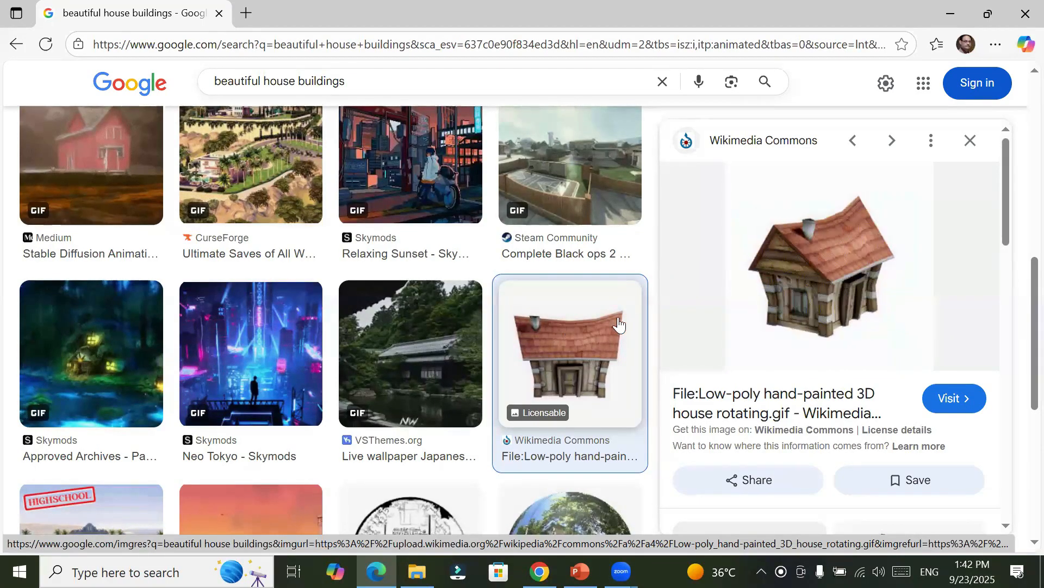
Step: Start saving the rotating 3D house GIF and choose the _Graphics\Images folder on Local Disk (D:) as its location
right_click(842, 249)
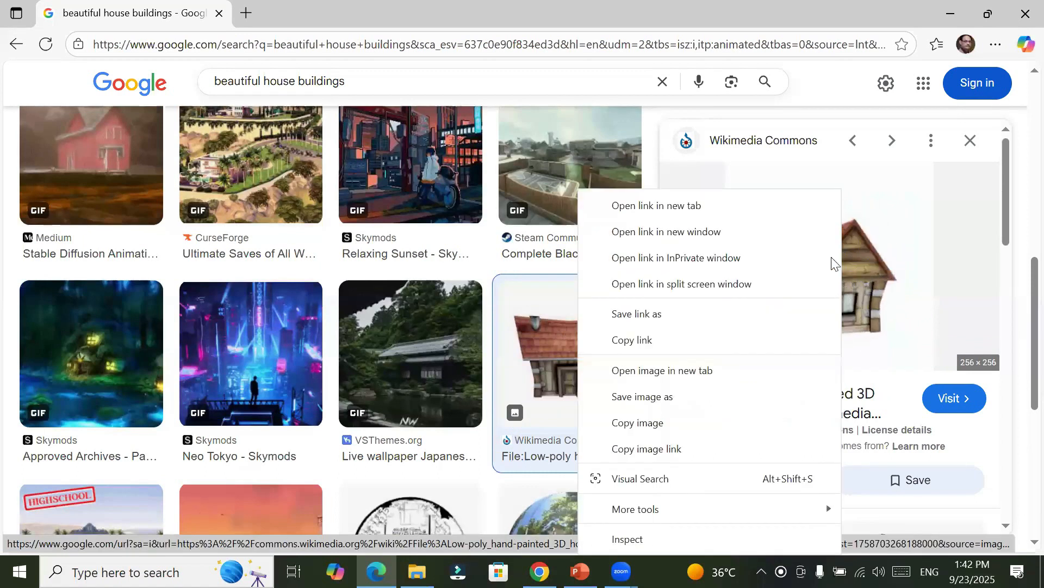
click(702, 397)
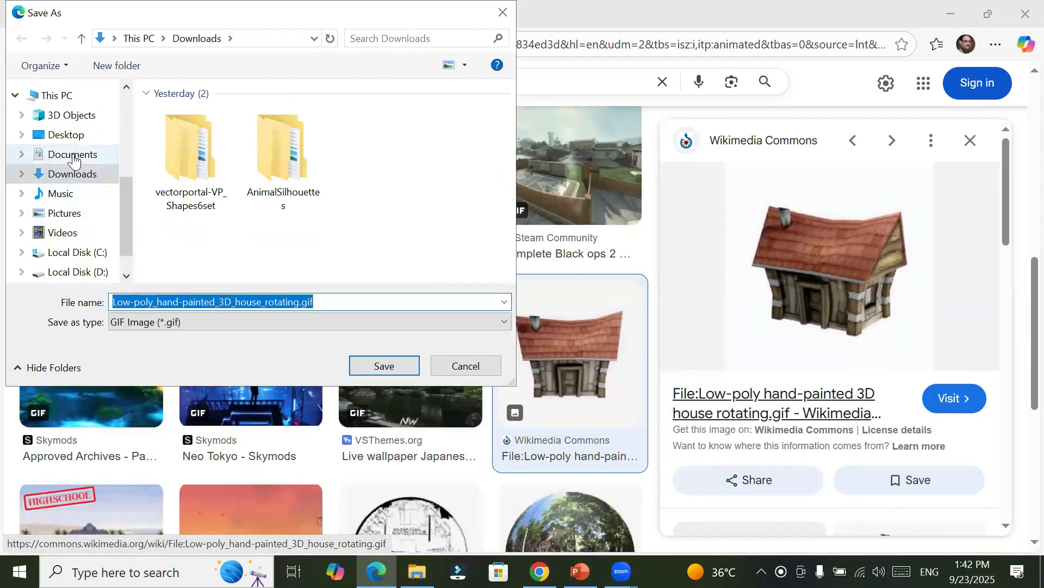
click(89, 272)
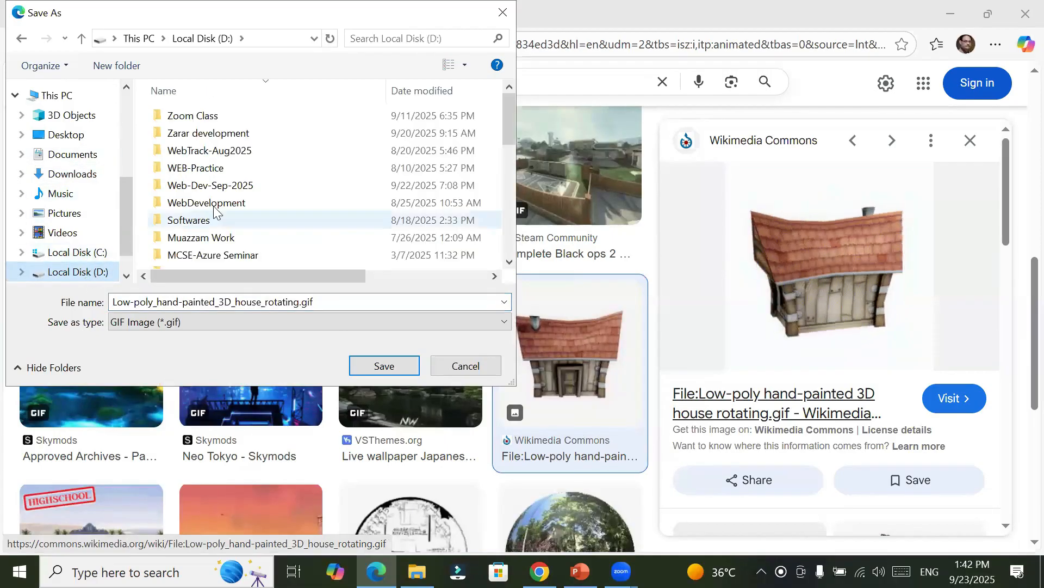
scroll(225, 231, down, 2)
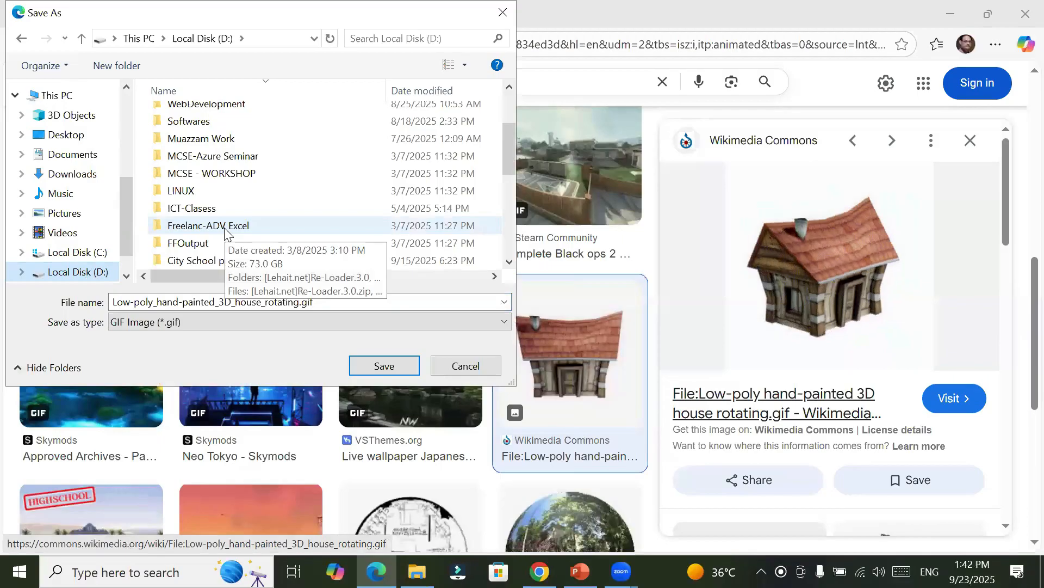
scroll(224, 231, down, 2)
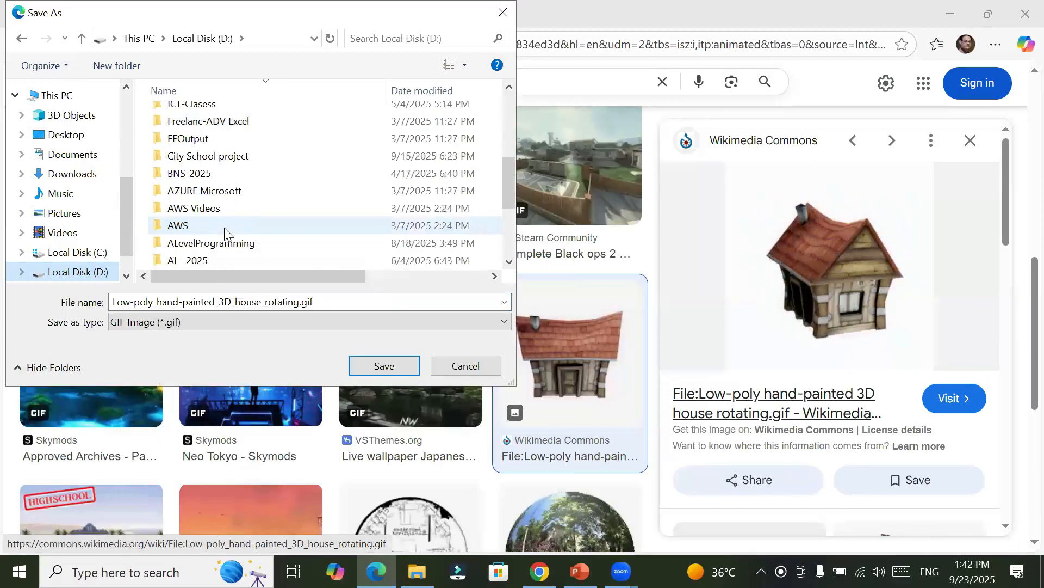
scroll(225, 232, up, 3)
scroll(224, 231, down, 6)
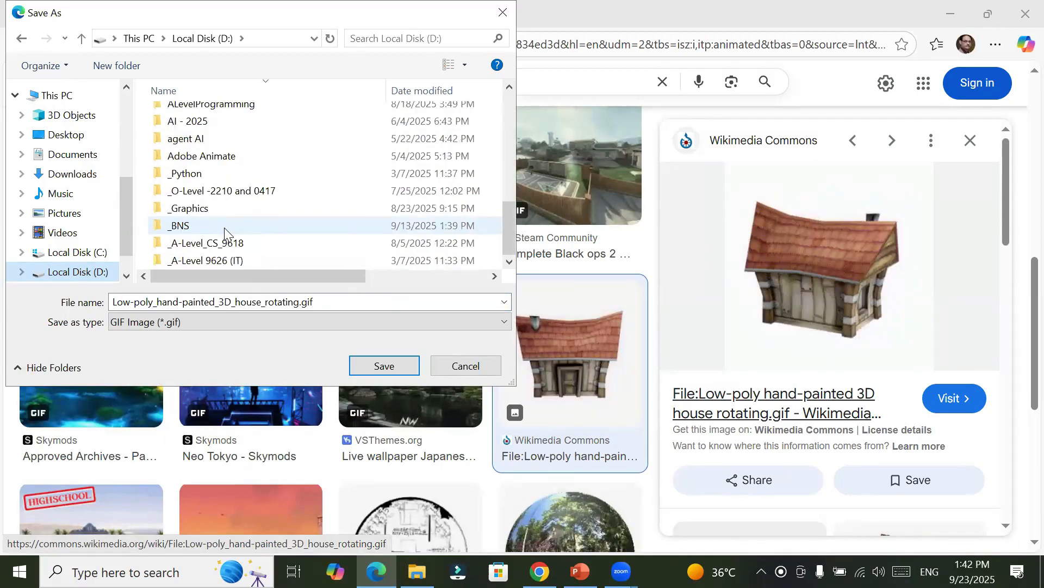
double_click(235, 207)
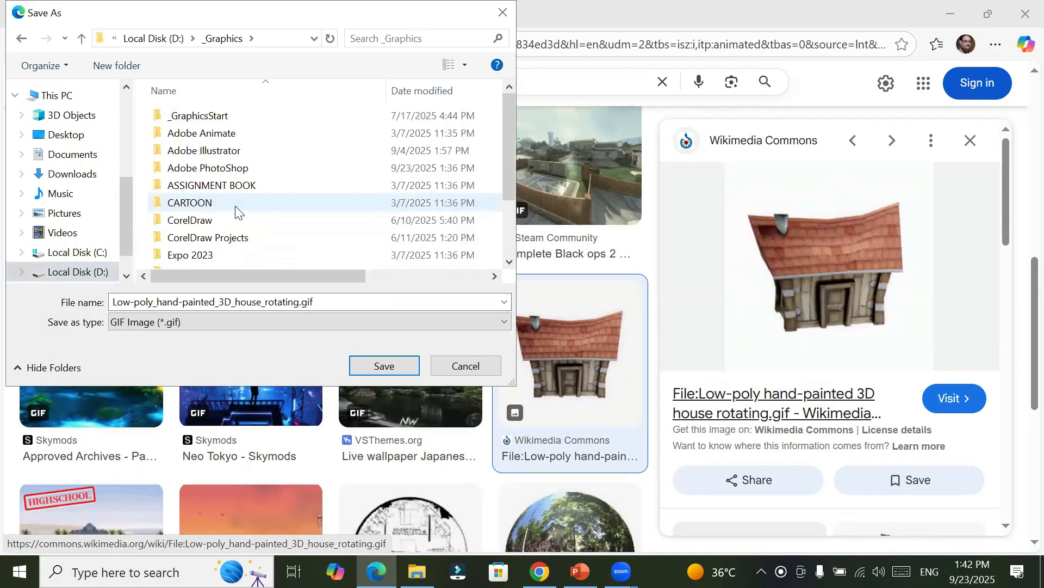
scroll(215, 232, down, 2)
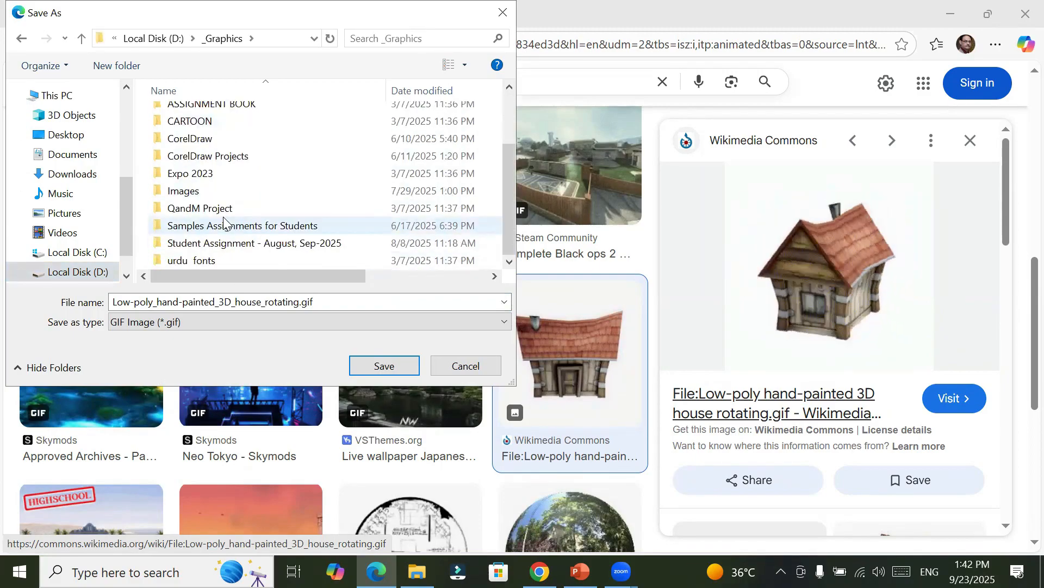
double_click(235, 188)
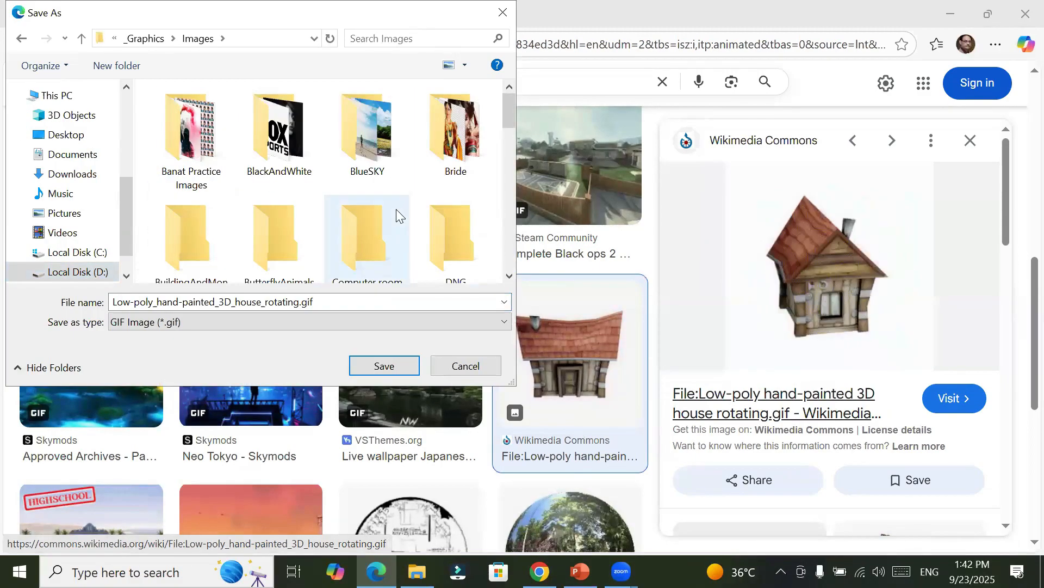
scroll(396, 209, down, 1)
scroll(396, 209, down, 3)
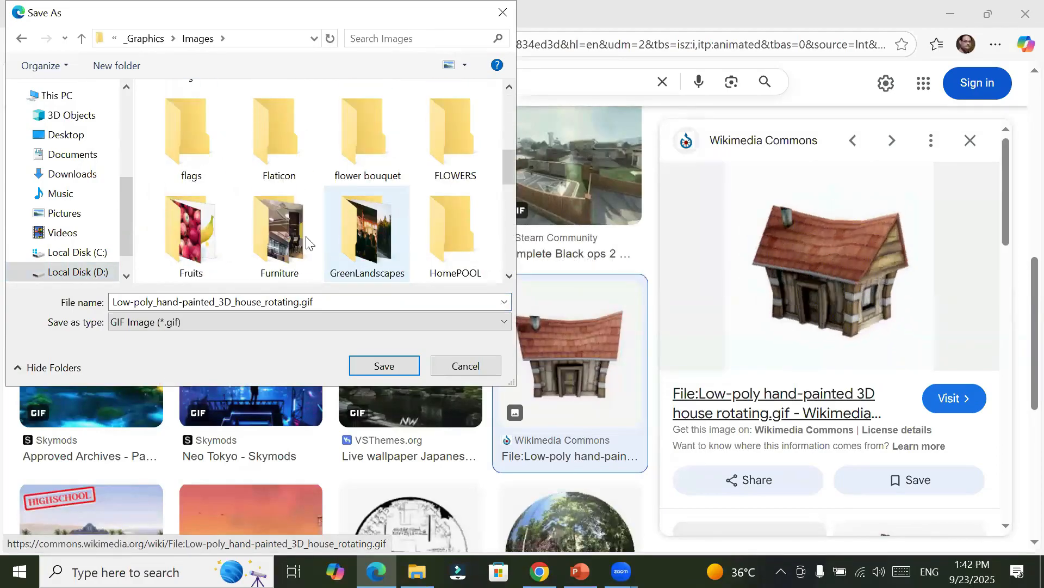
scroll(285, 213, down, 5)
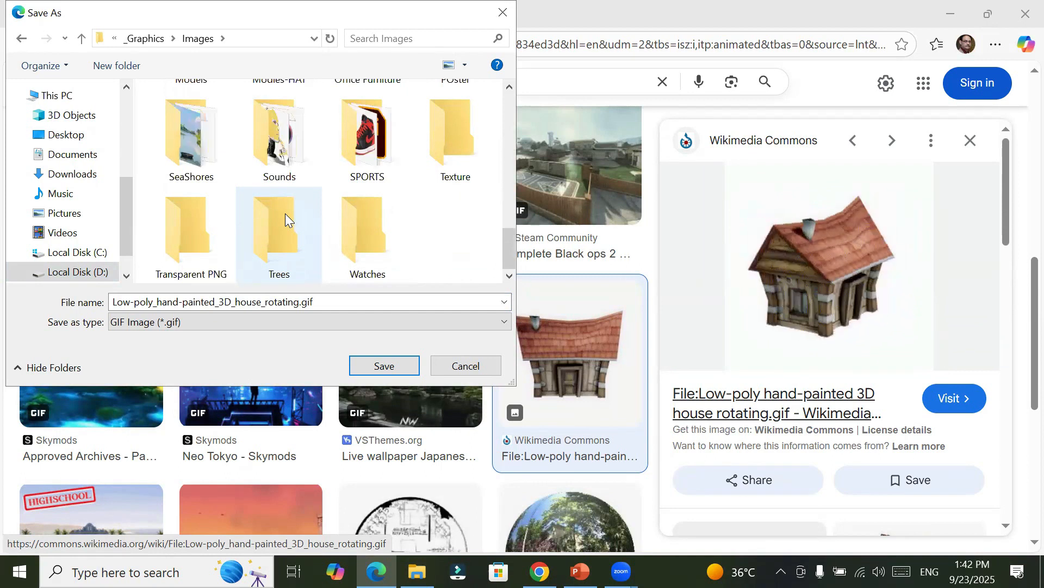
Step: Create a folder named "animated GIF file" inside Images and open it as the save location
click(120, 65)
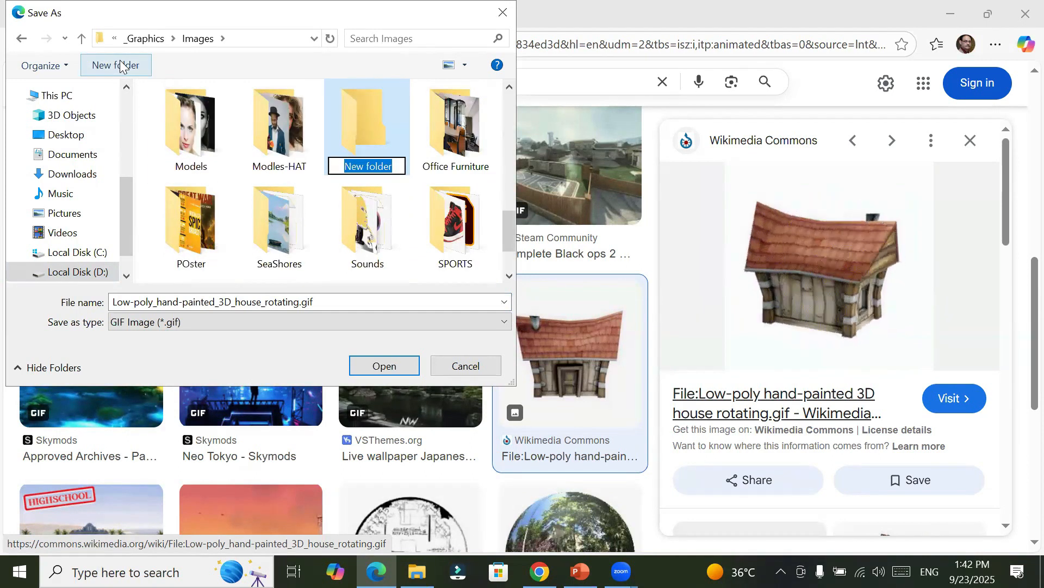
text(anim)
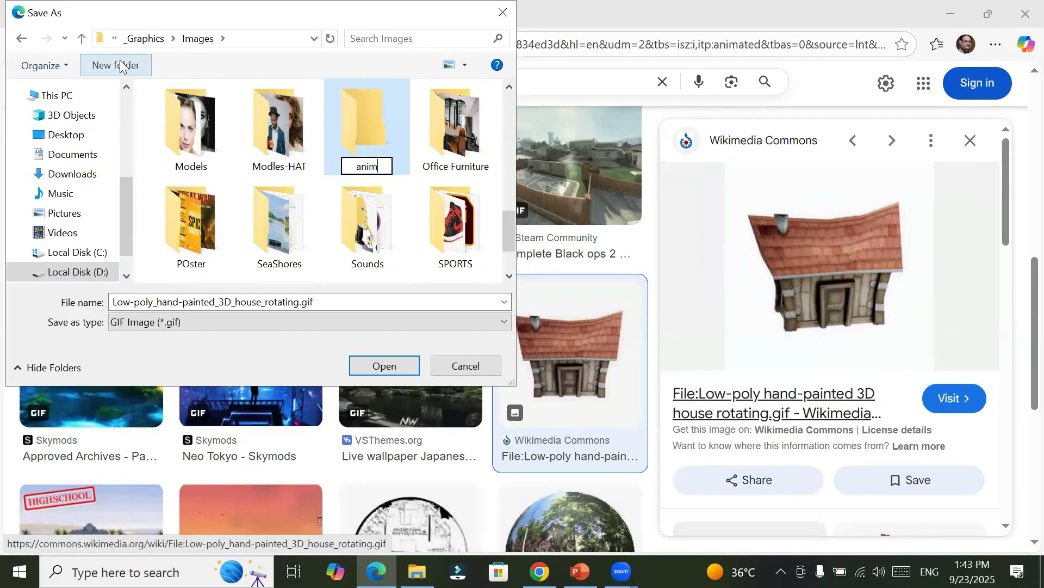
text(ated GIF file)
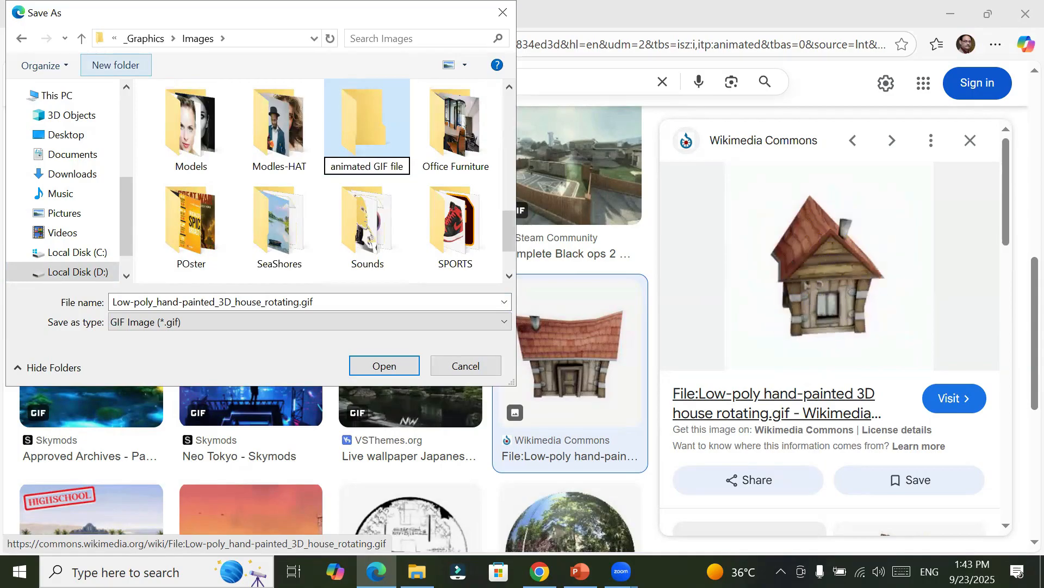
key(Return)
key(Return)
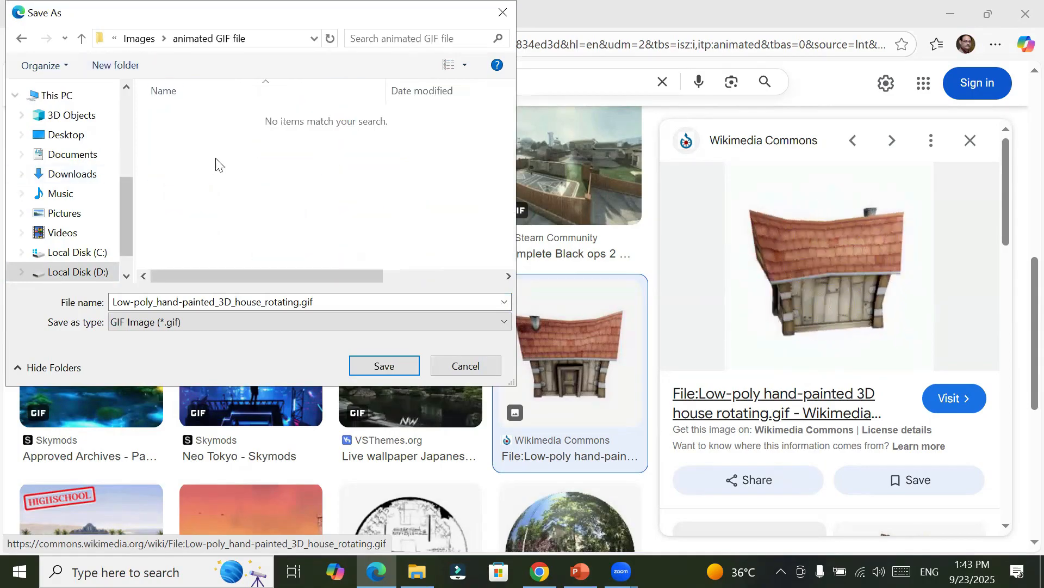
Step: Replace the suggested file name with home.gif and save the image in the animated GIF file folder
click(298, 304)
double_click(298, 304)
click(298, 304)
drag(298, 304, 58, 303)
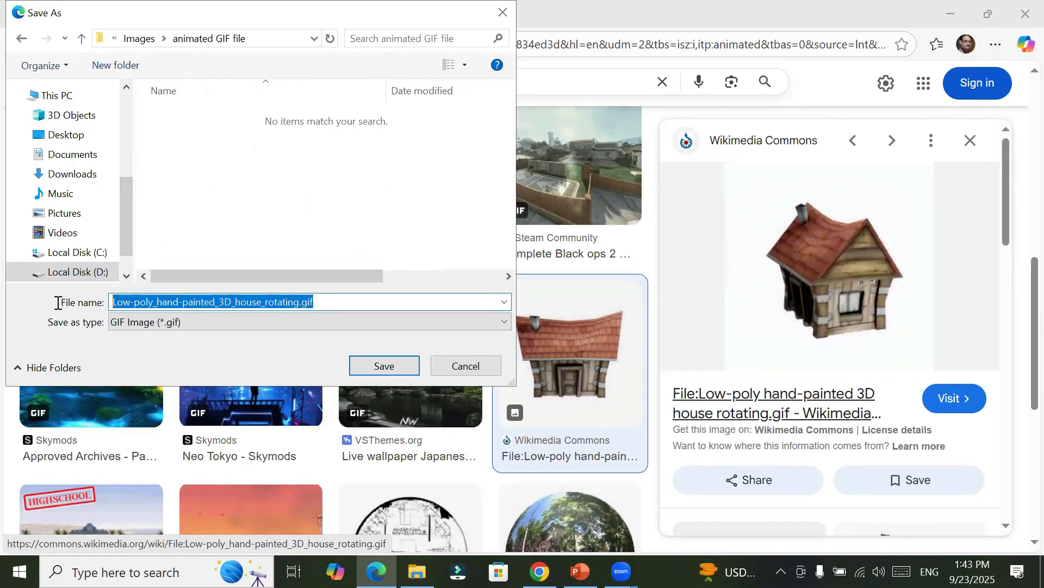
text(home)
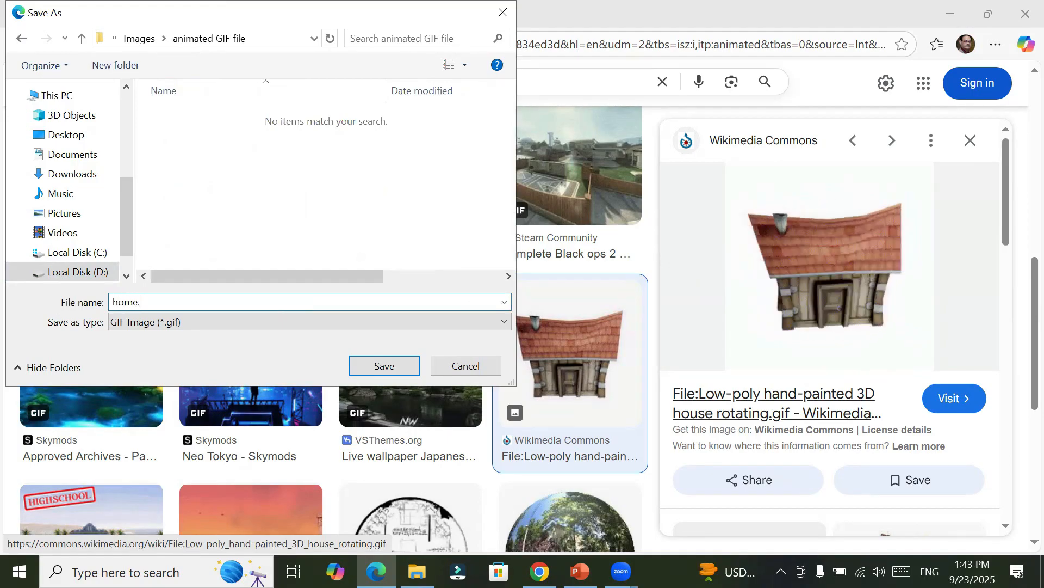
key(Return)
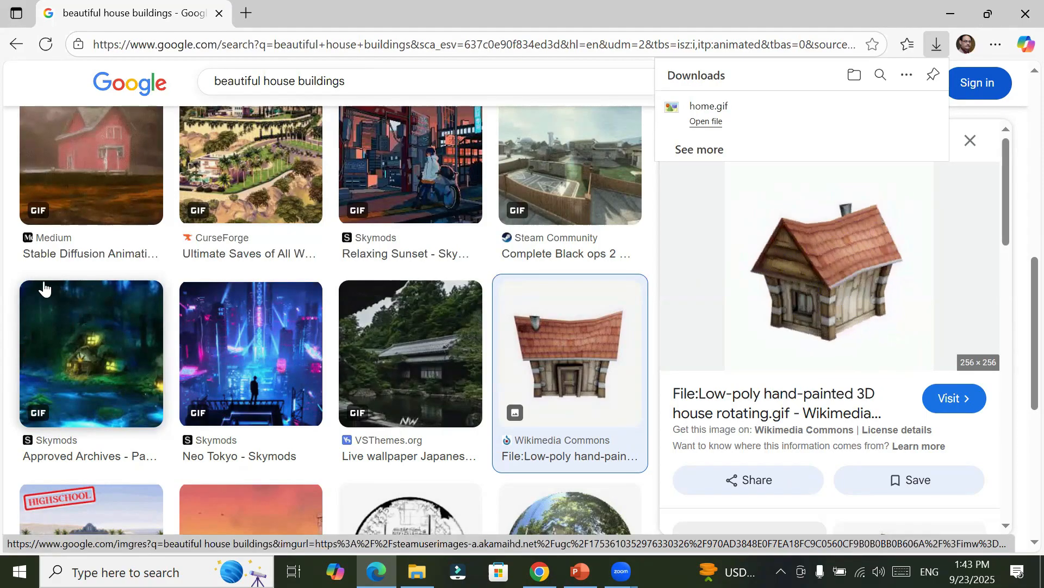
Step: Open the preview of the Del Sol Elite high-school GIF from CurseForge again
scroll(70, 354, down, 3)
click(74, 384)
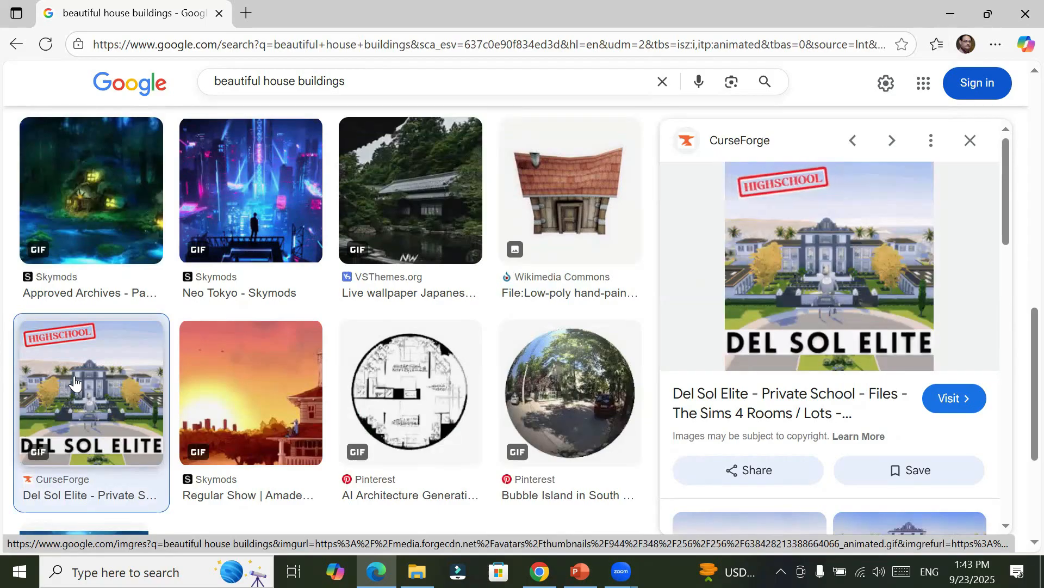
Step: Preview the AI Architecture GIF from Pinterest and change the image type filter from GIF to Clip art
click(420, 426)
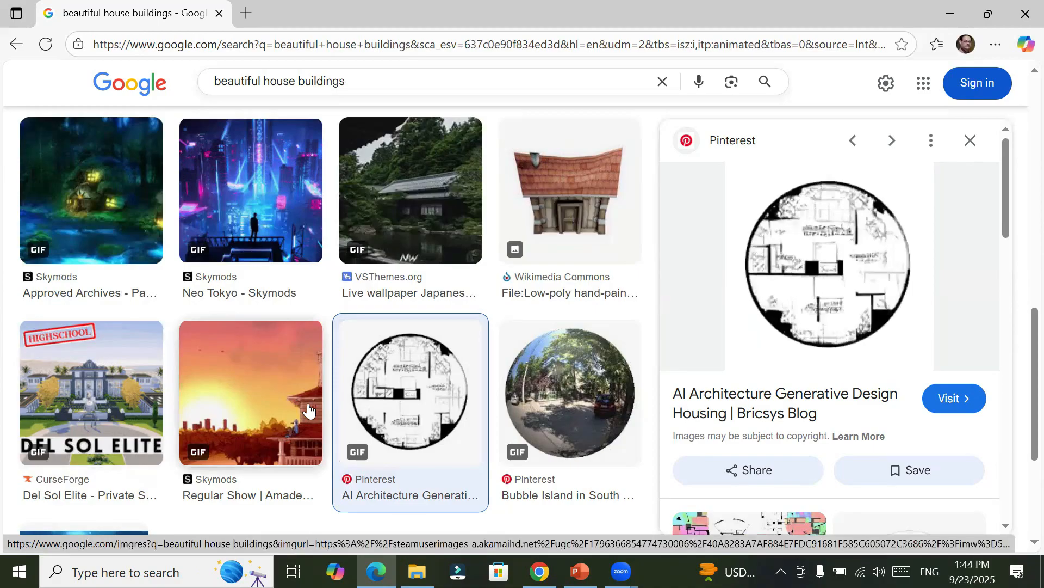
scroll(307, 409, up, 3)
scroll(308, 411, up, 8)
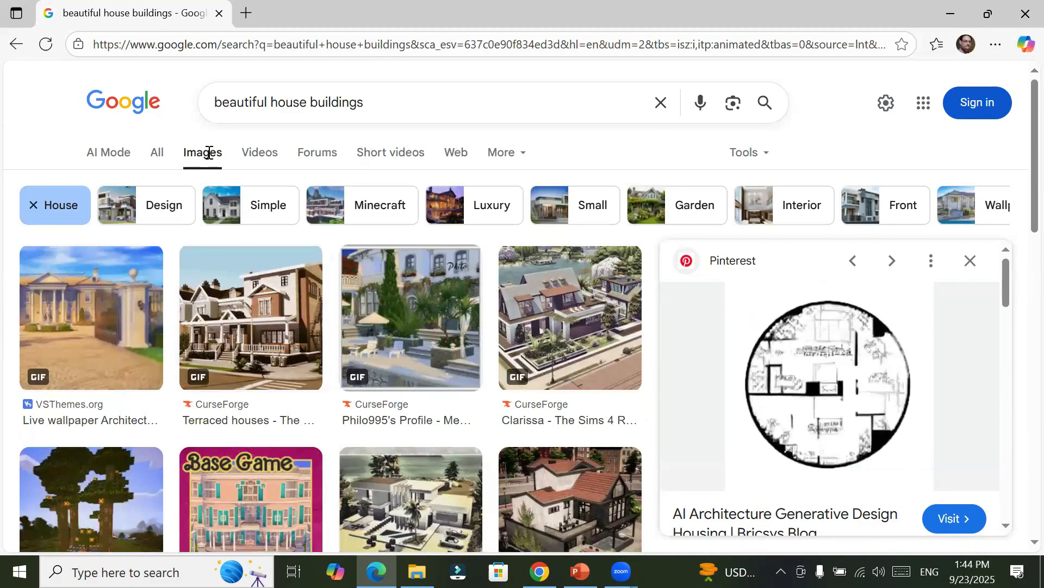
click(768, 155)
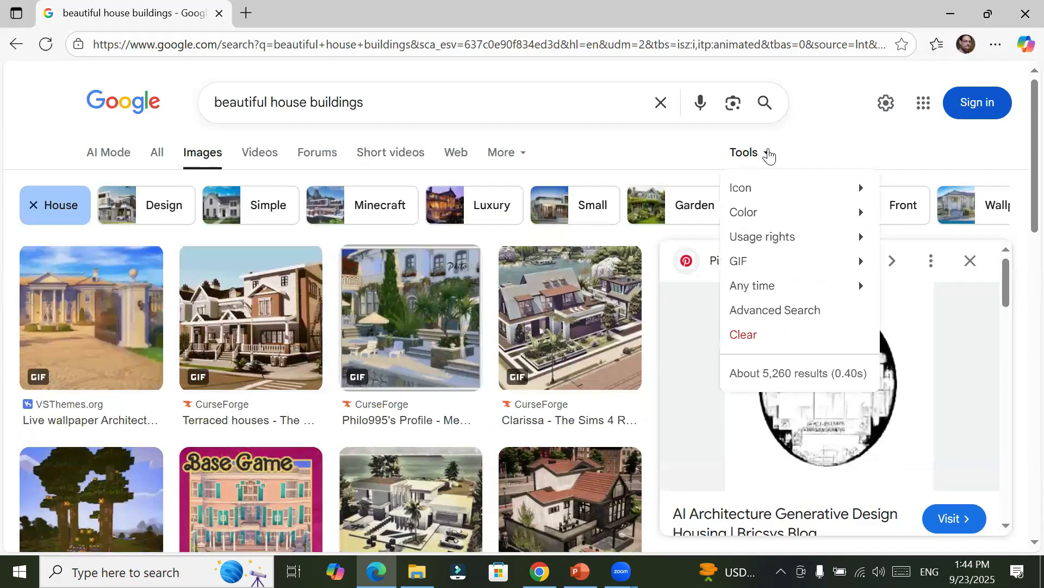
click(781, 216)
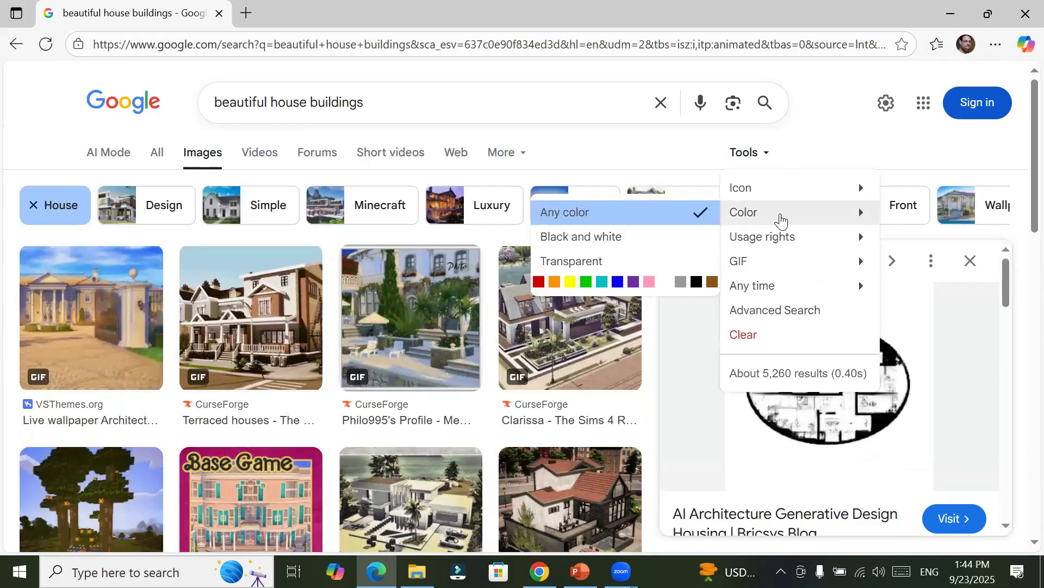
click(762, 272)
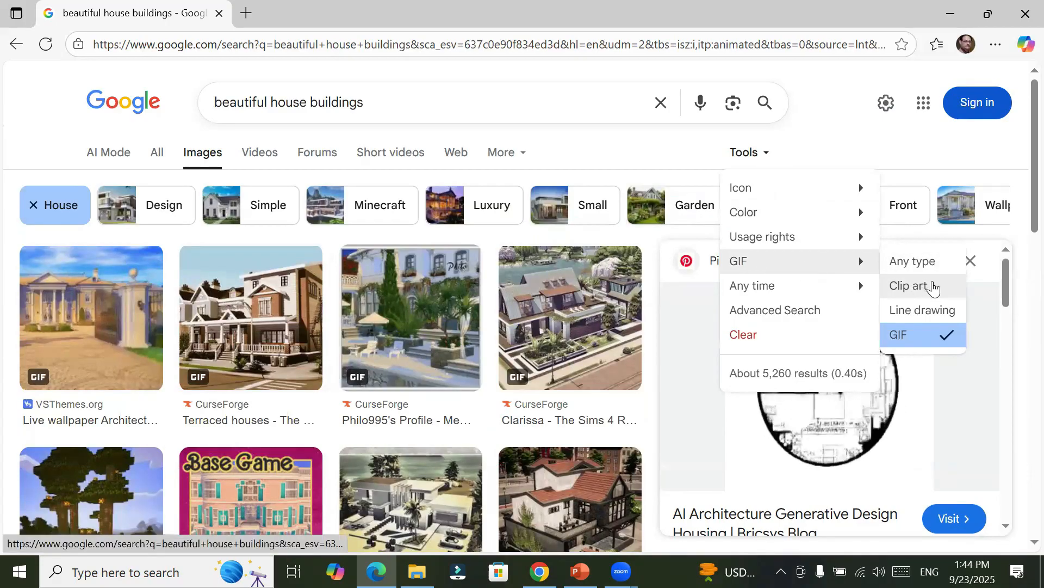
click(933, 287)
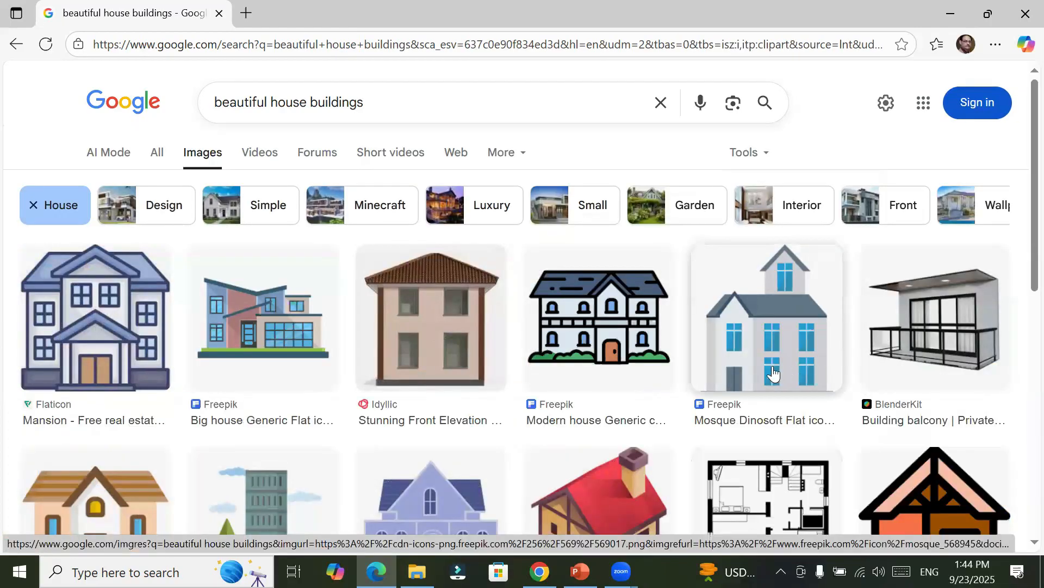
Step: Remove the House refinement from the image search and narrow the beautiful building results to New York
click(57, 211)
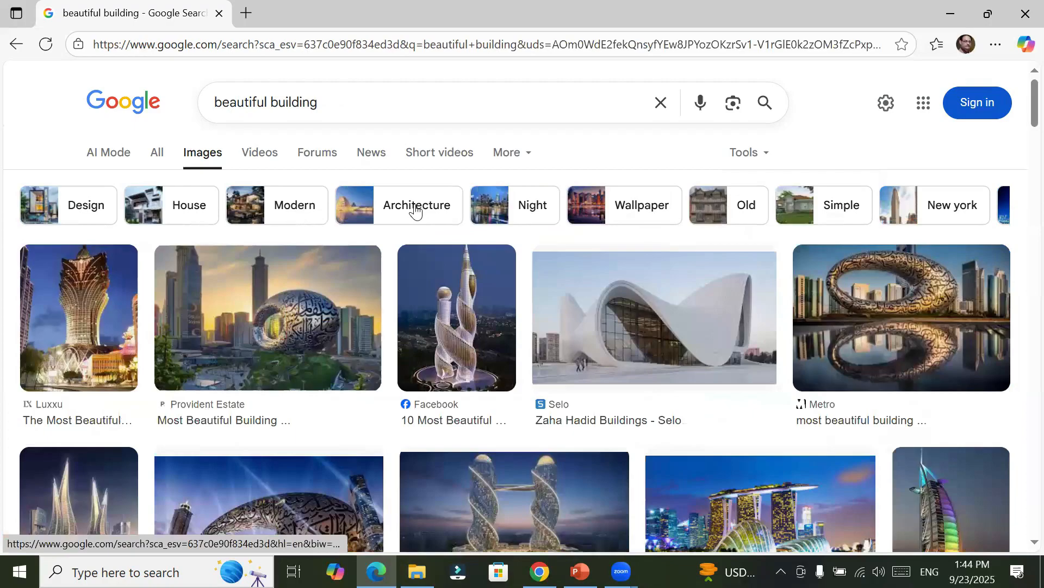
click(373, 107)
drag(374, 106, 217, 121)
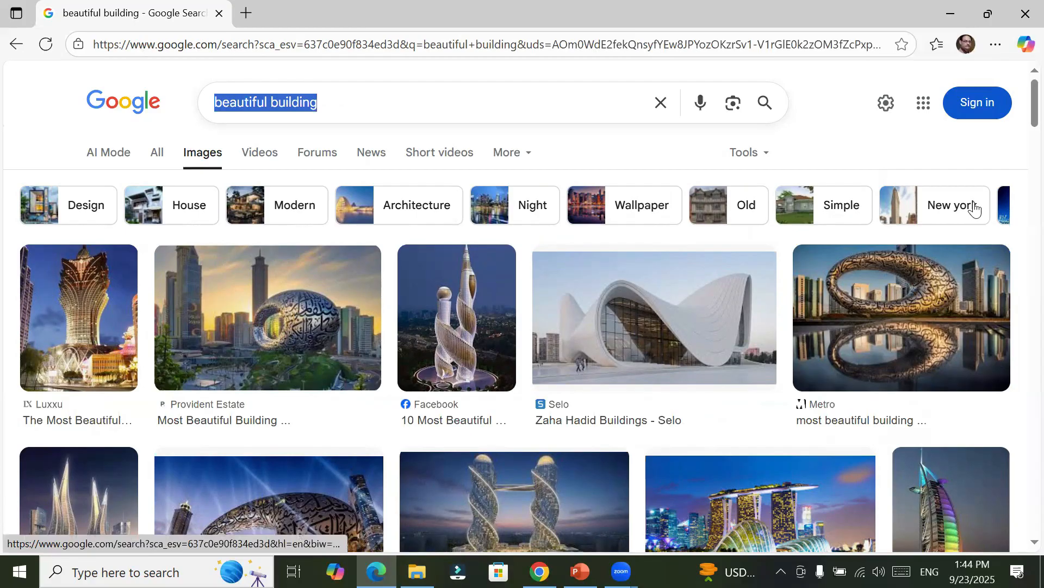
click(936, 210)
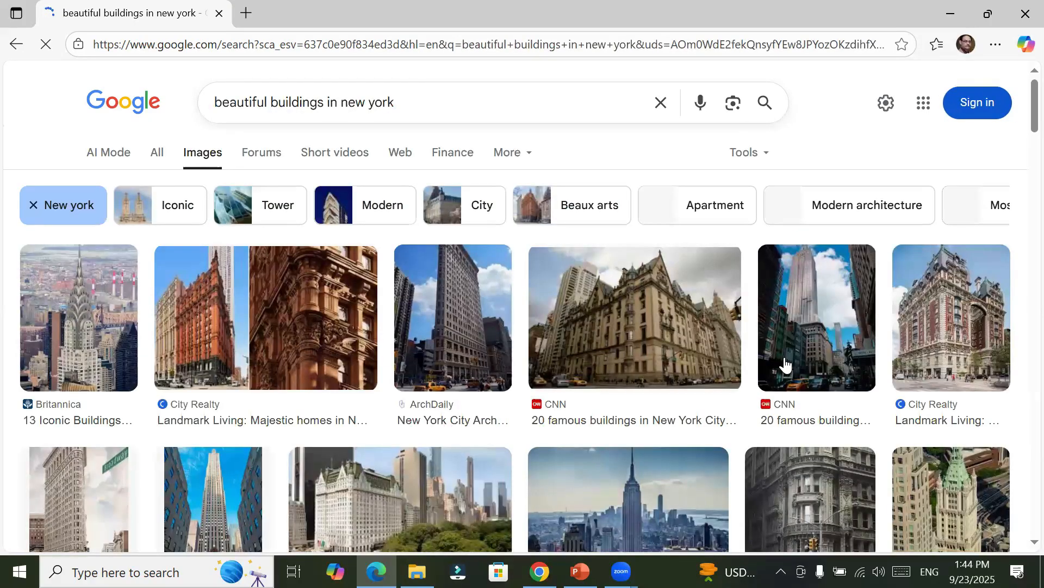
scroll(783, 365, down, 3)
scroll(782, 365, up, 3)
Step: Change the image search query to "beautiful buildings in lahore" and run it
click(417, 103)
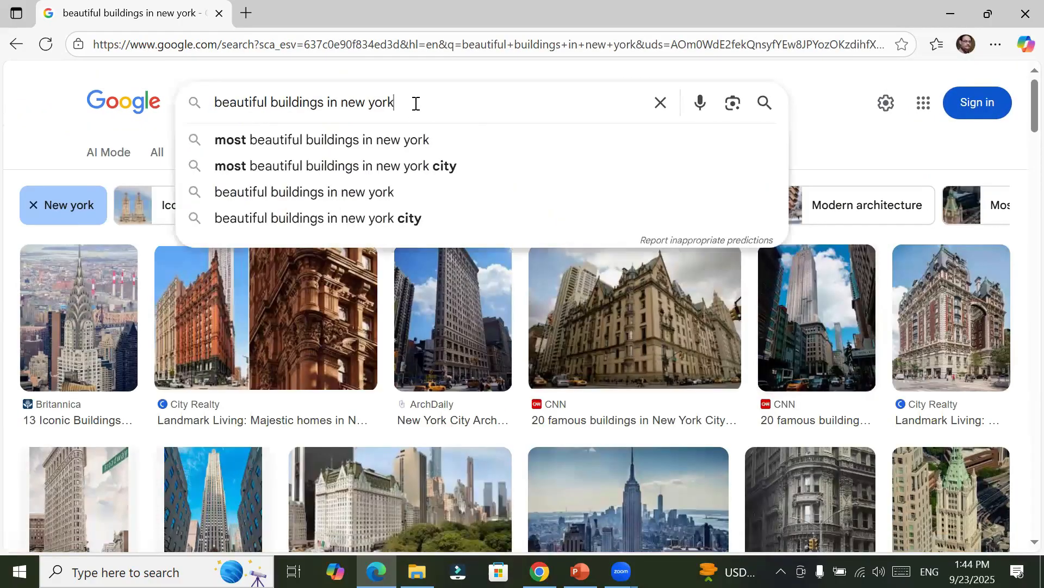
key(BackSpace)
key(BackSpace)
key(BackSpace)
text(lahore)
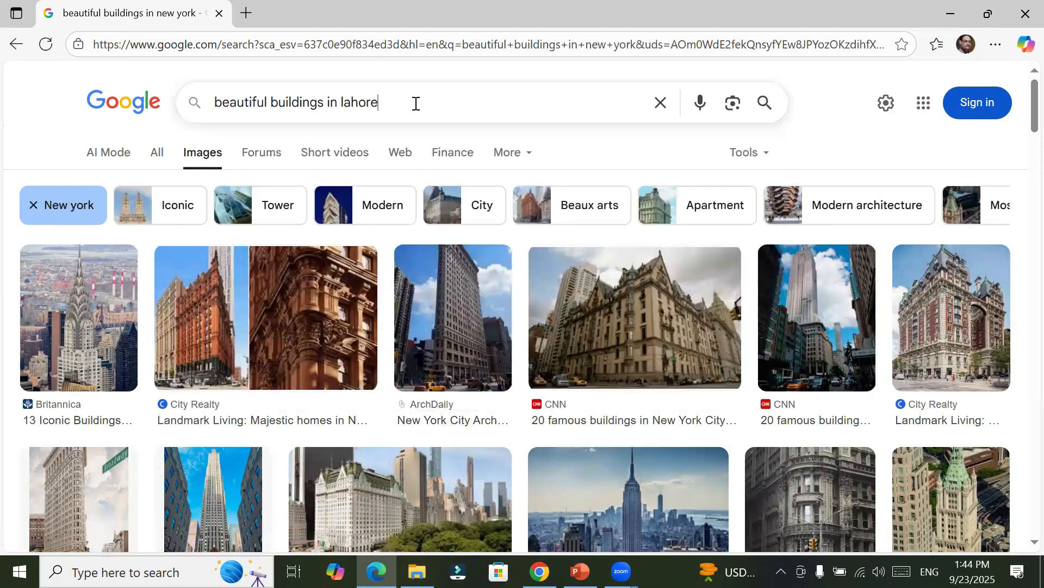
key(Return)
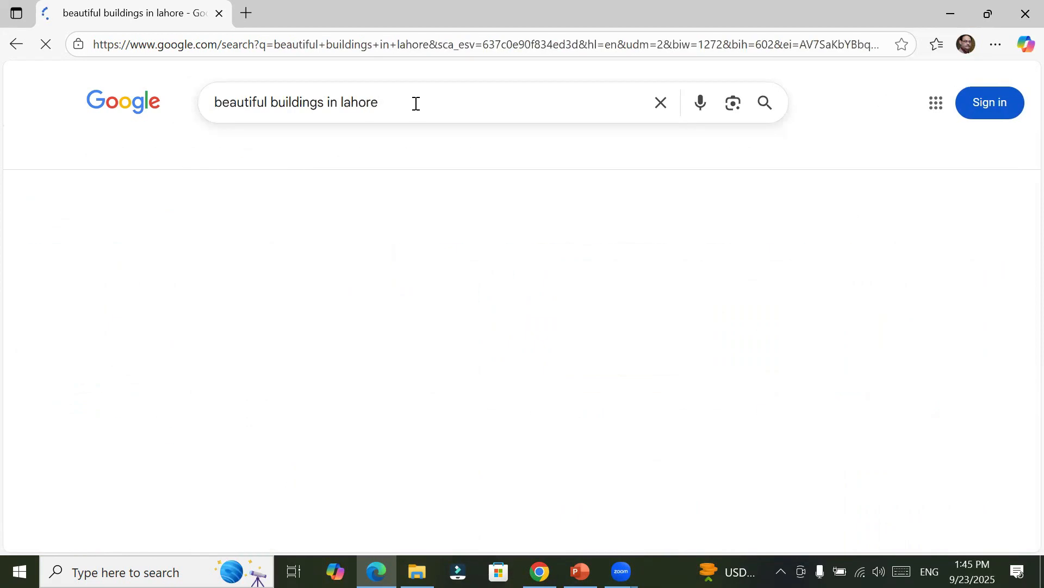
Step: Start saving the red mosque image from Vouch365 and choose the BuildingAndMonoments folder inside Images as its location
scroll(366, 369, down, 3)
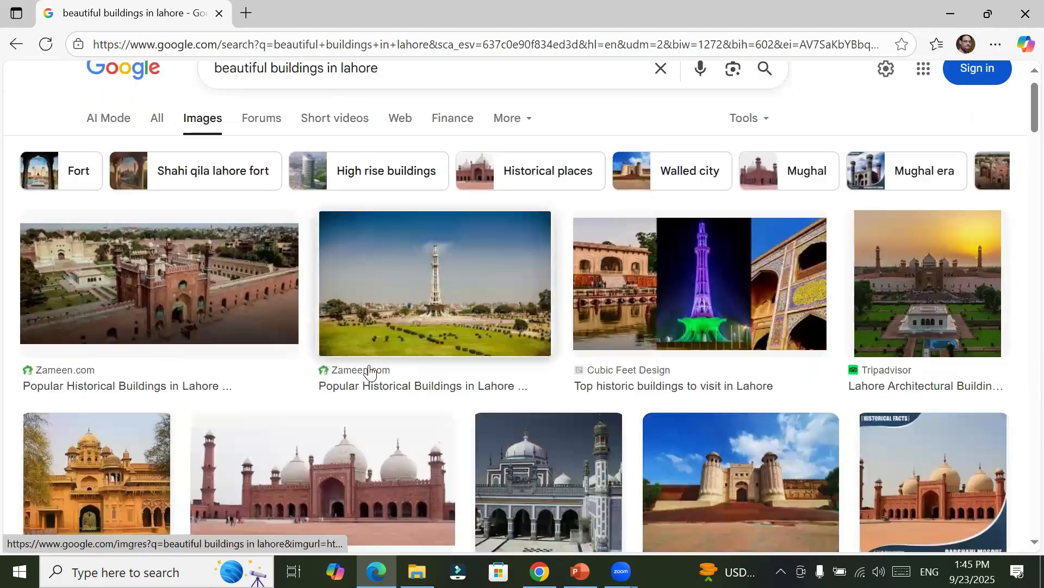
scroll(369, 373, down, 3)
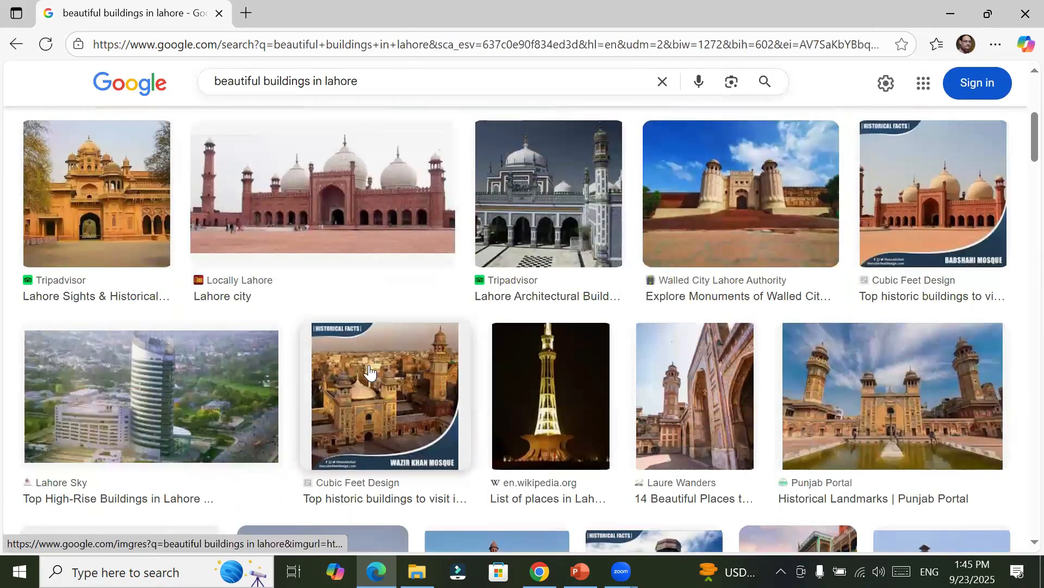
scroll(369, 373, down, 4)
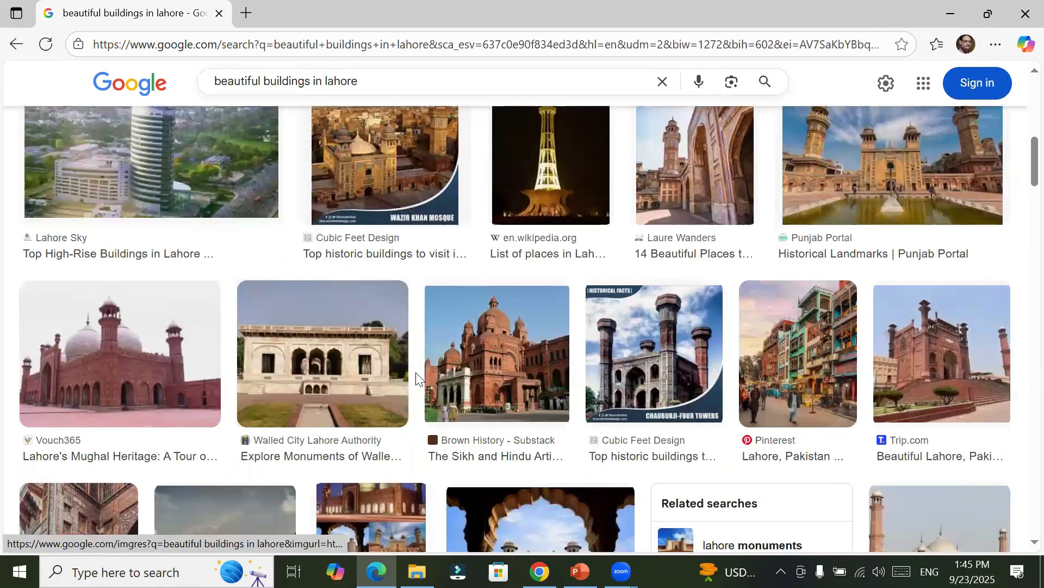
right_click(150, 361)
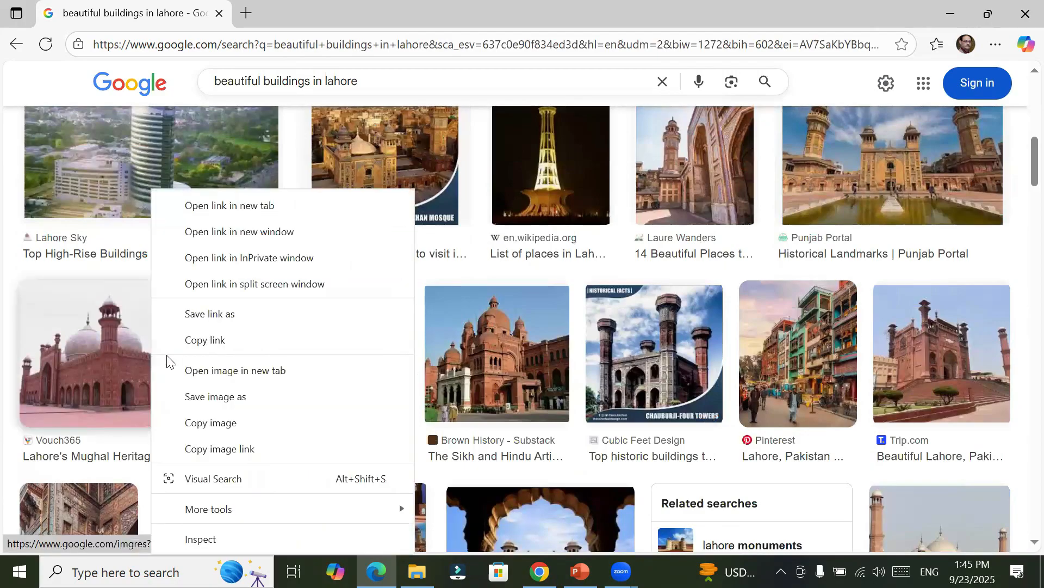
click(233, 399)
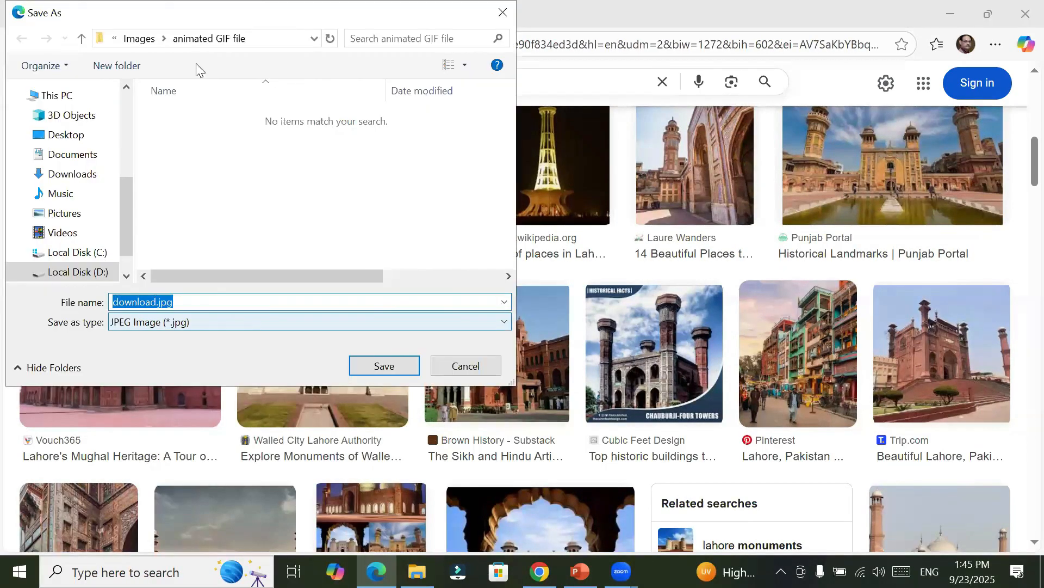
click(137, 38)
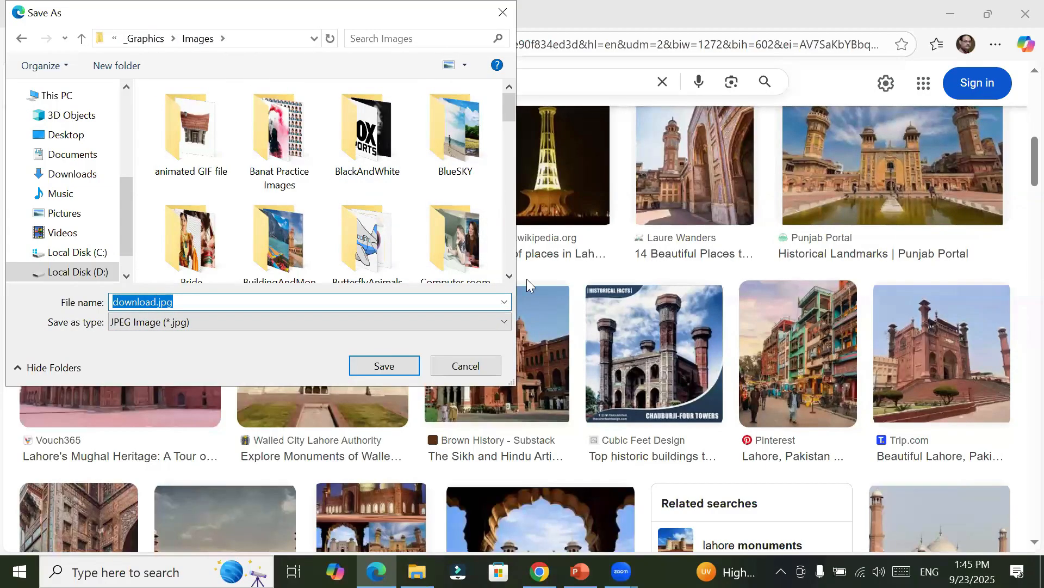
click(307, 134)
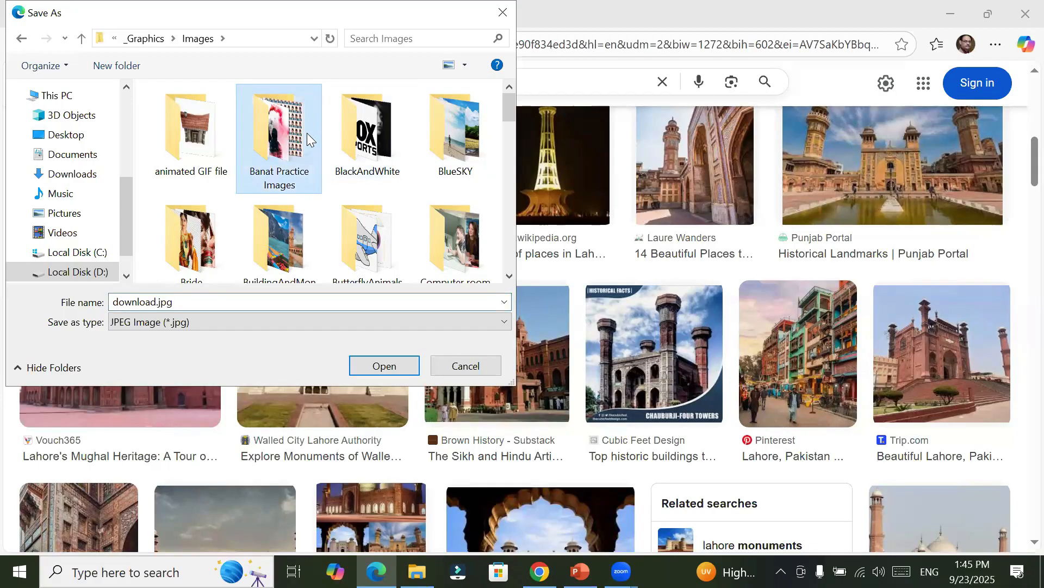
scroll(307, 132, down, 2)
click(307, 132)
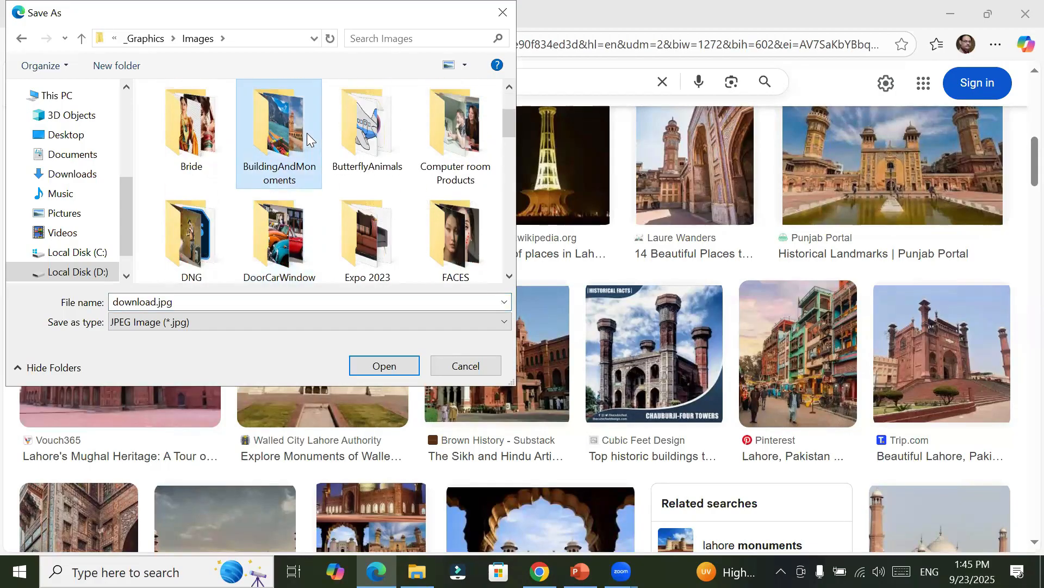
double_click(299, 150)
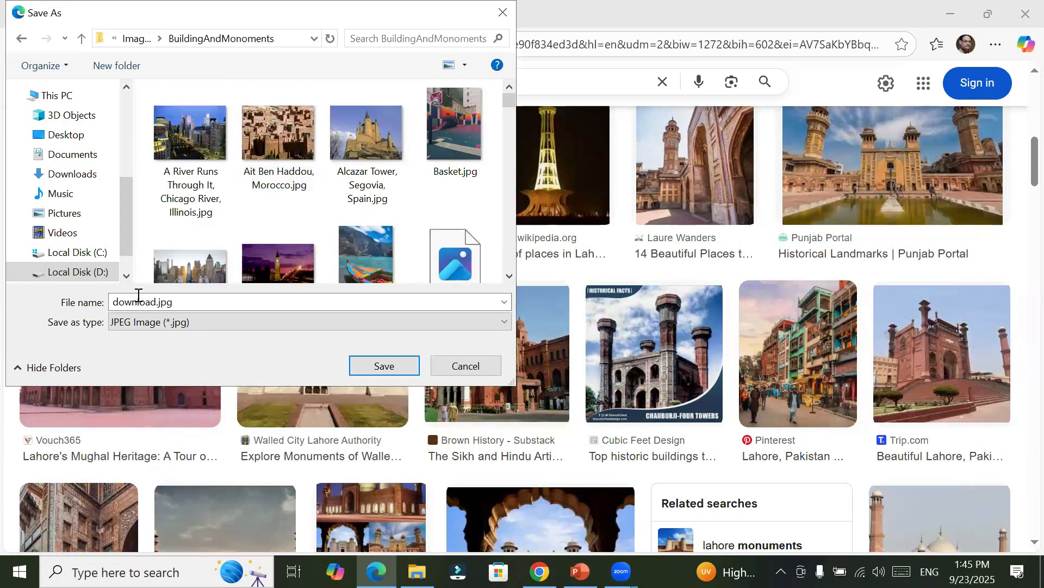
Step: Replace the suggested file name with badshahi mosque.jpg and save the image in the BuildingAndMonoments folder
drag(150, 303, 30, 298)
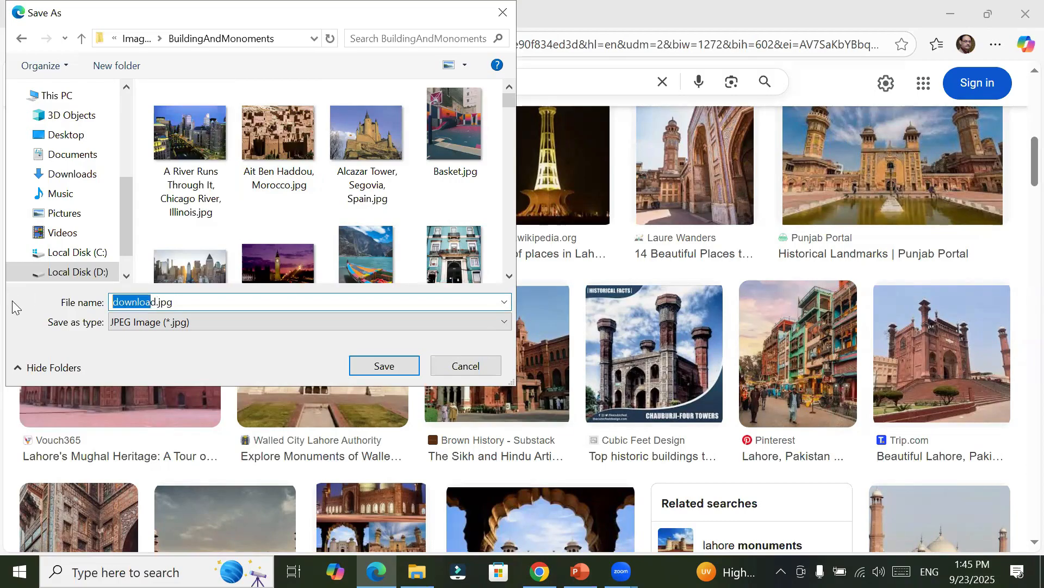
key(Delete)
key(Delete)
text(bad)
text(shahi )
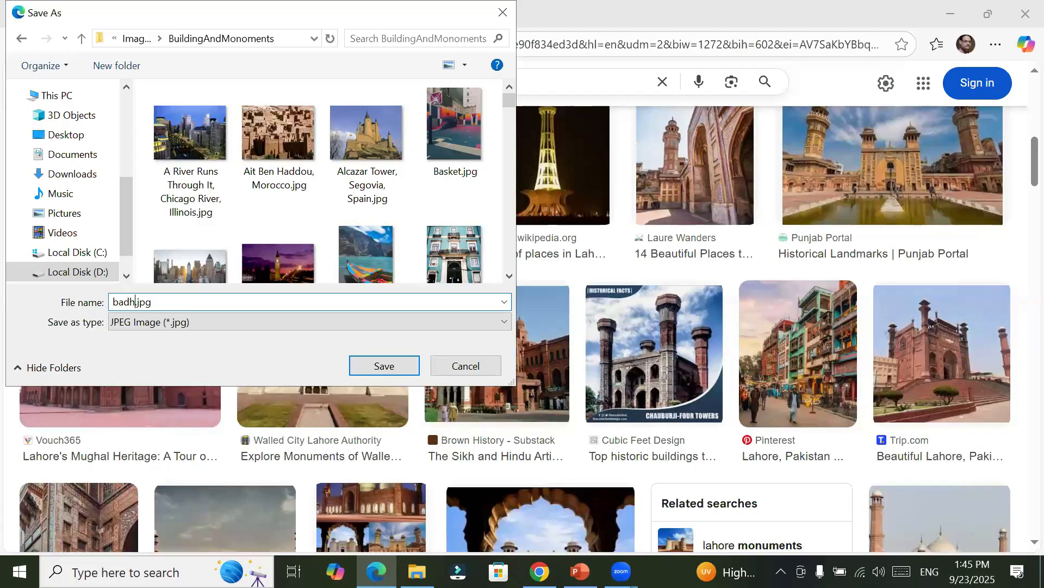
text(mosque)
click(378, 368)
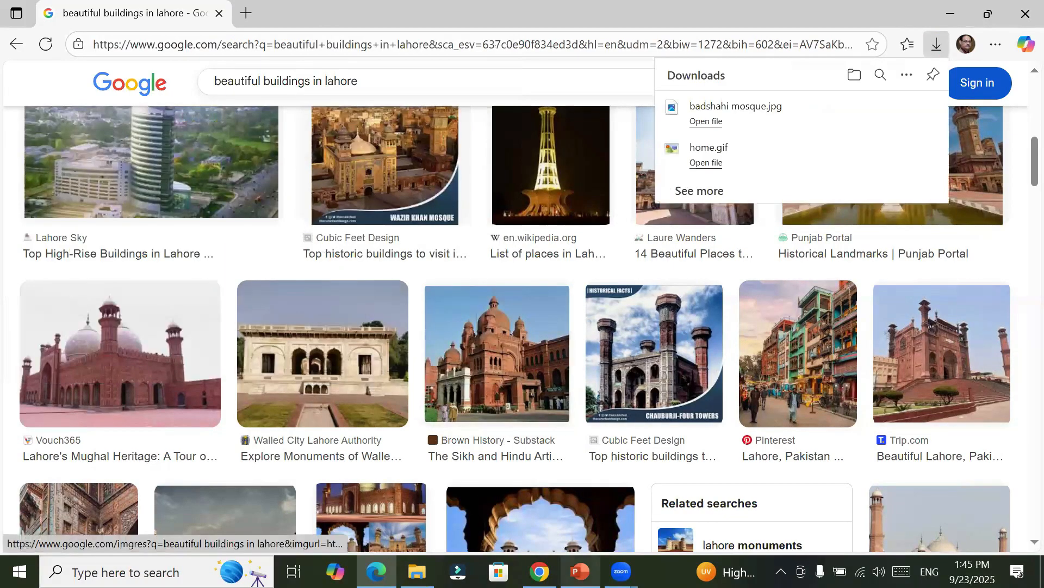
Step: Switch to the PowerPoint presentation, follow the unsplash.com link on the High Resolution Image resources slide and open Unsplash's Textures category
click(580, 571)
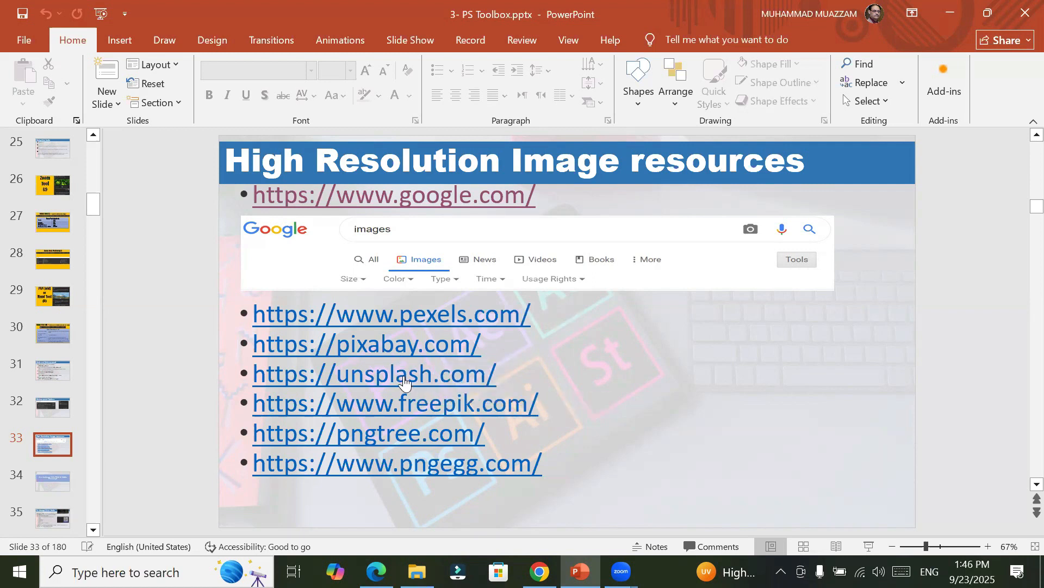
ctrl+click(404, 378)
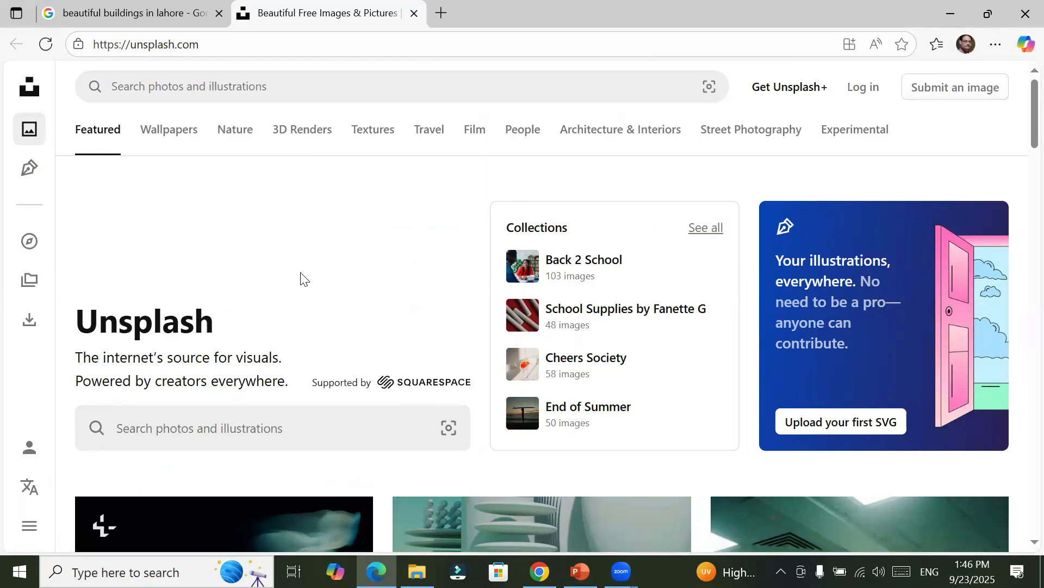
click(372, 136)
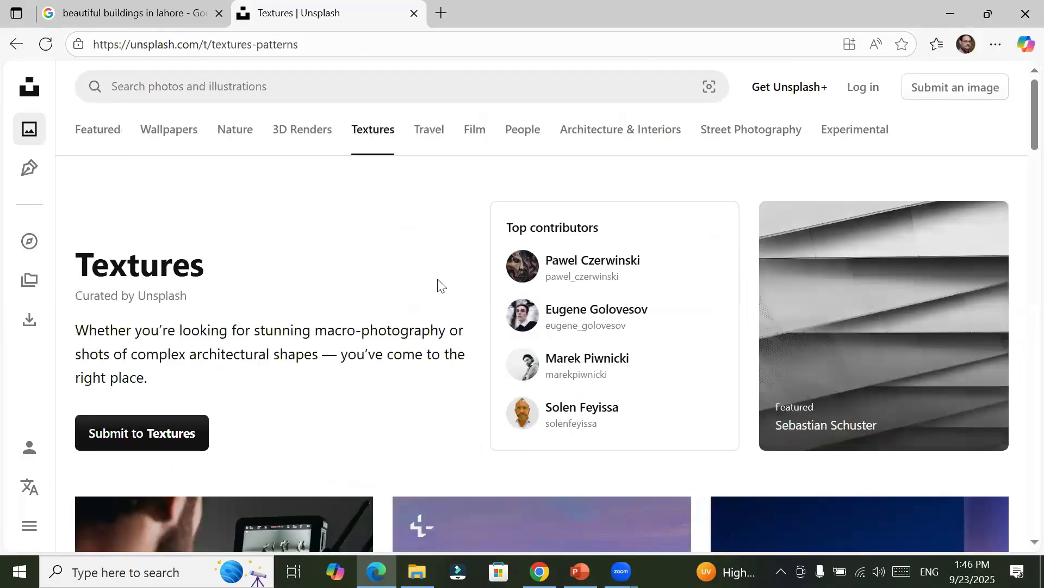
Step: Look through the photos in the Unsplash Textures category
scroll(449, 308, down, 5)
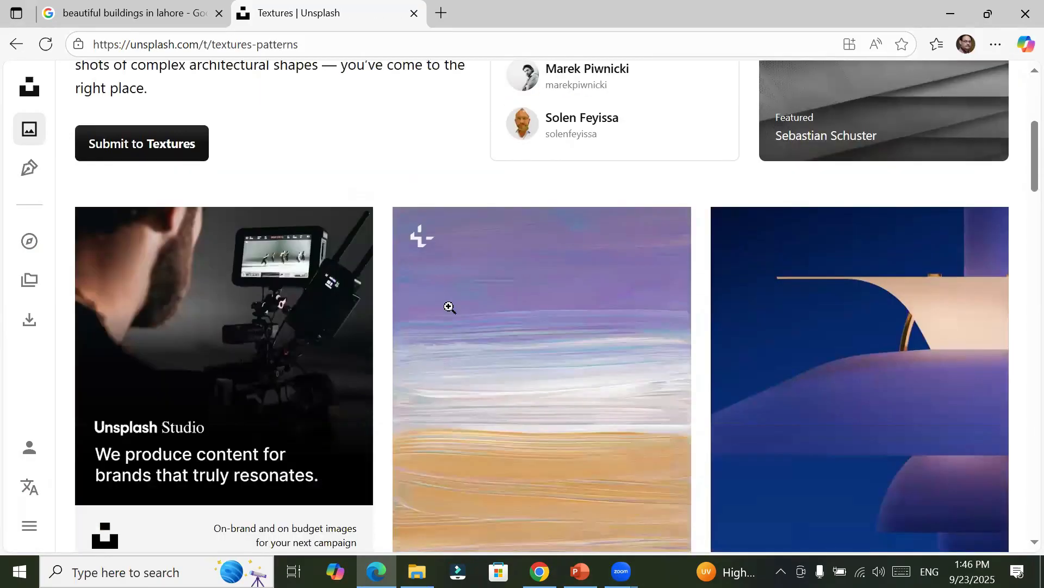
scroll(449, 307, down, 5)
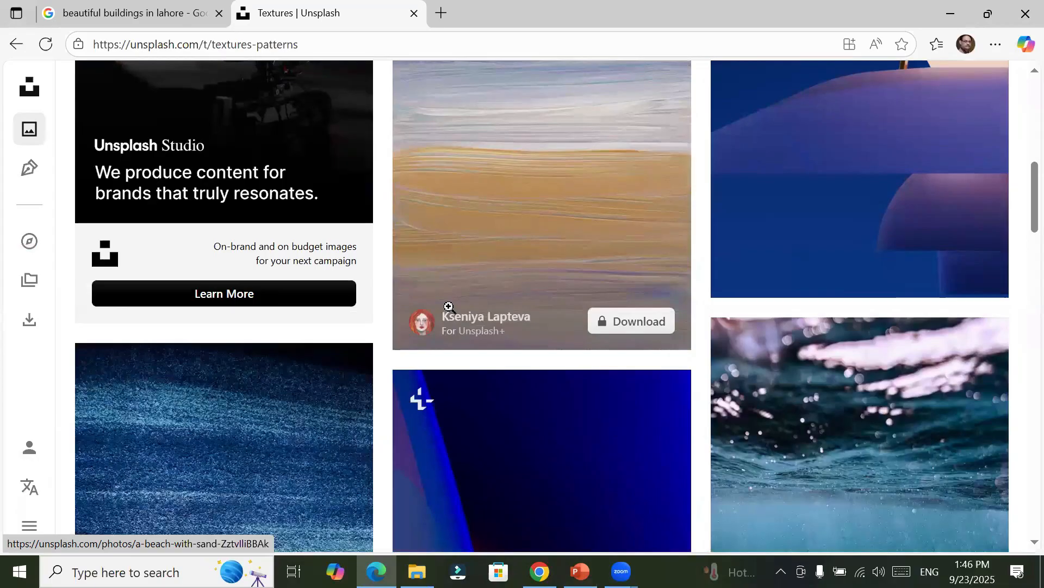
scroll(448, 306, down, 3)
scroll(374, 357, down, 3)
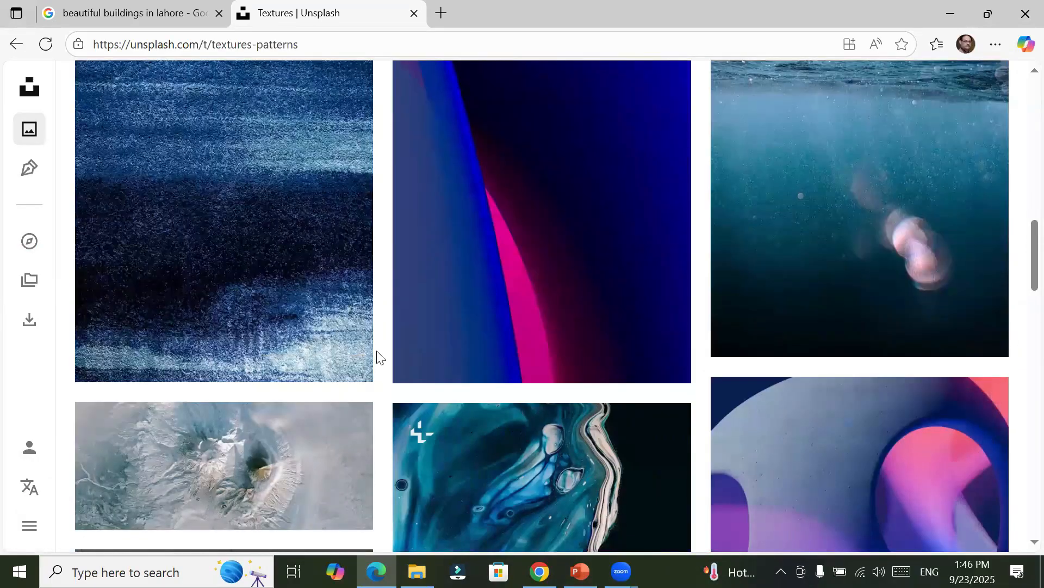
scroll(379, 358, down, 3)
scroll(379, 357, down, 7)
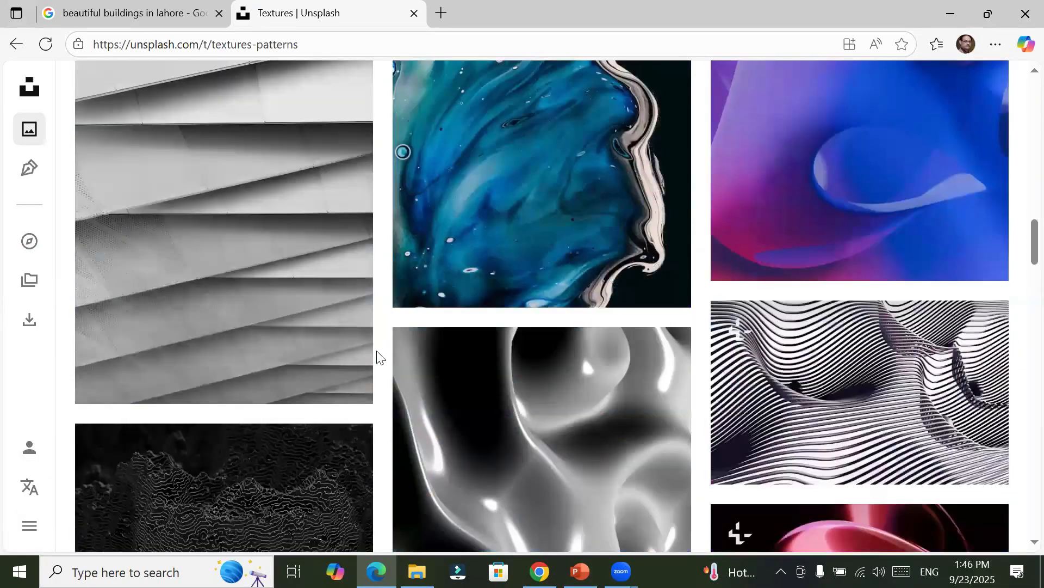
scroll(379, 357, down, 5)
scroll(379, 358, down, 5)
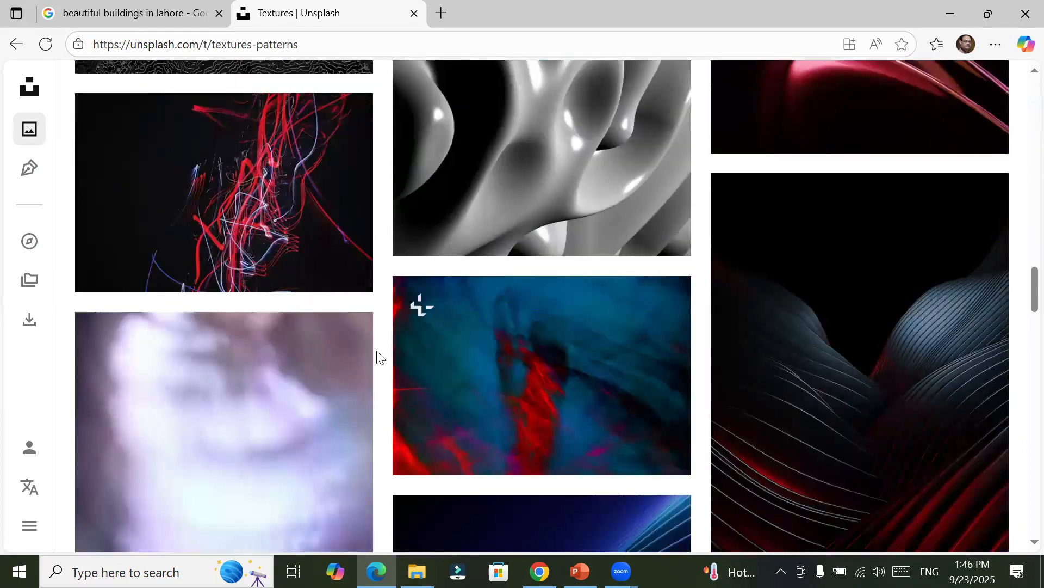
scroll(379, 357, down, 12)
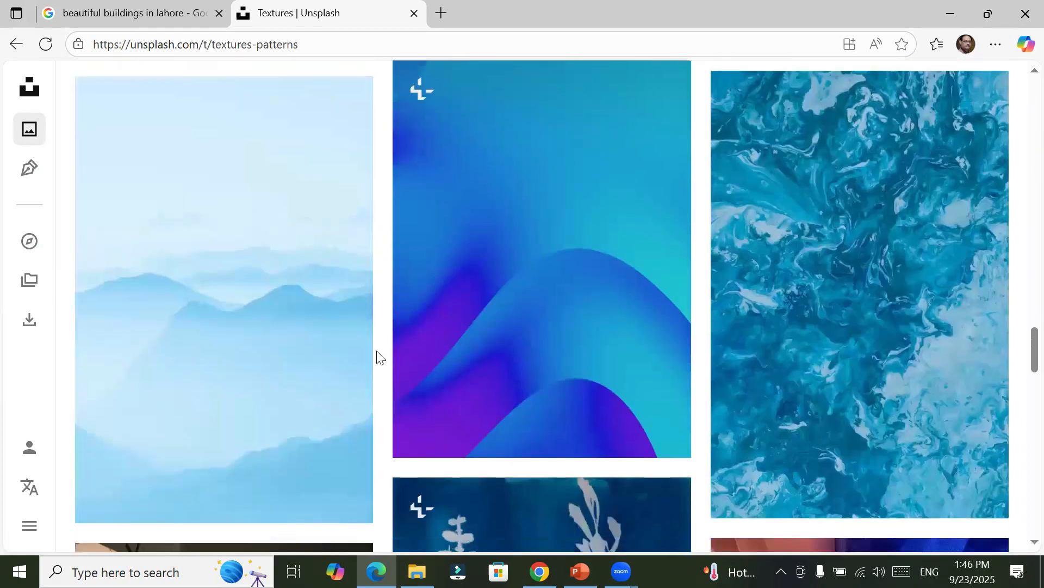
scroll(379, 357, down, 6)
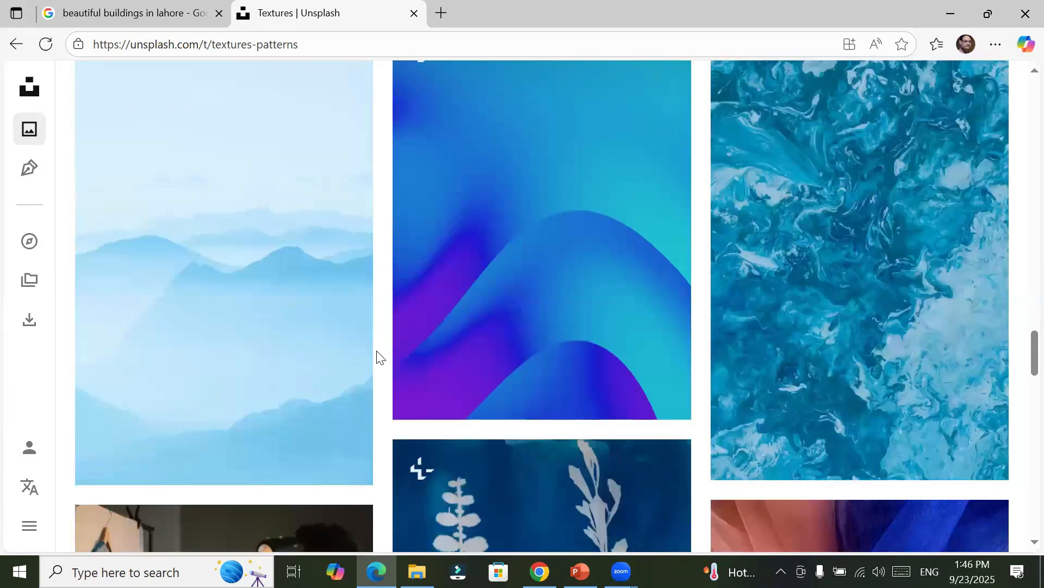
scroll(379, 357, down, 5)
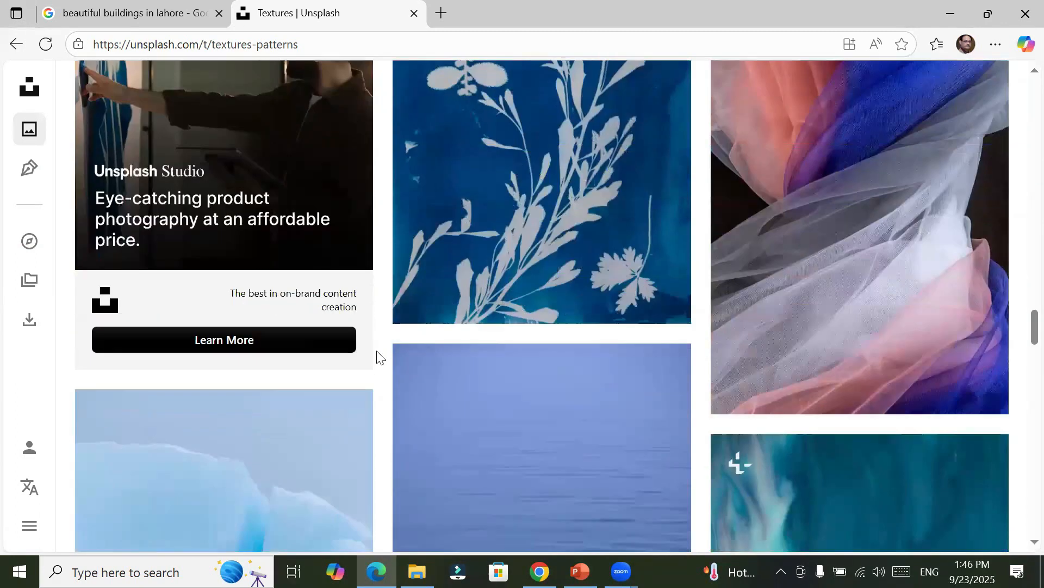
Step: Download the photo of twisted orange, blue and white sheer fabric from the Unsplash Textures category
scroll(380, 358, up, 3)
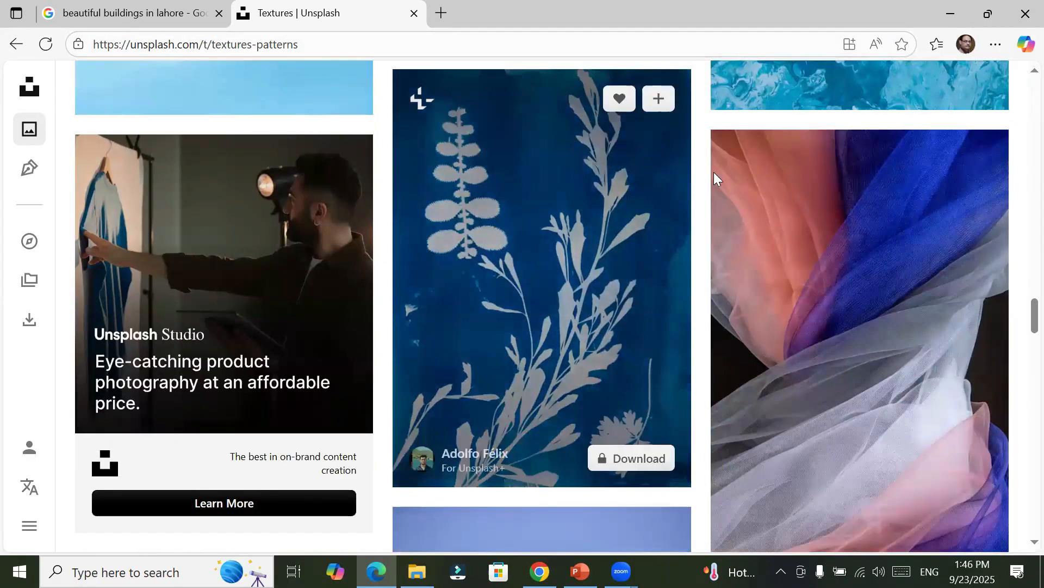
scroll(812, 401, down, 2)
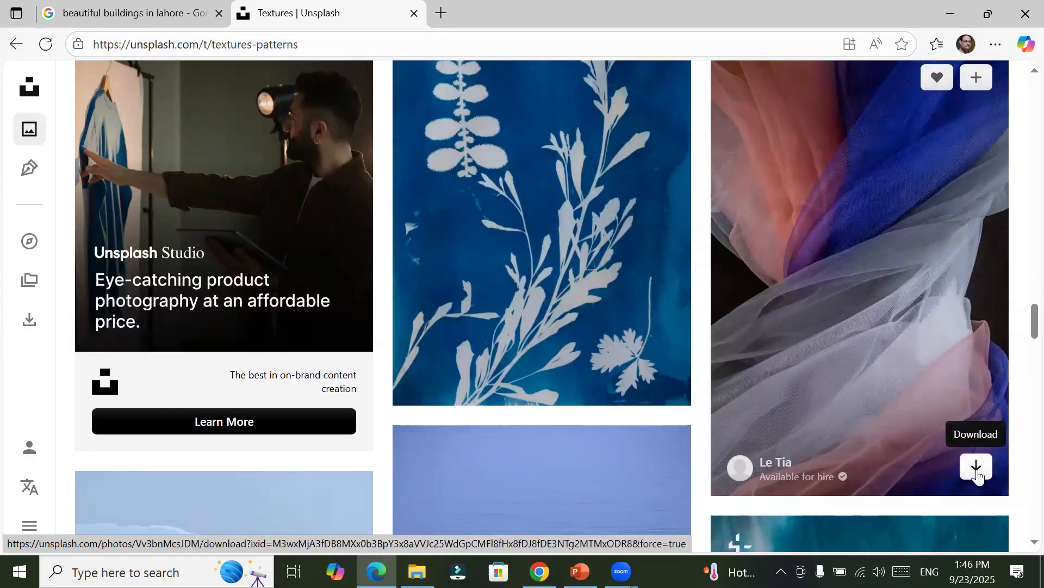
click(976, 468)
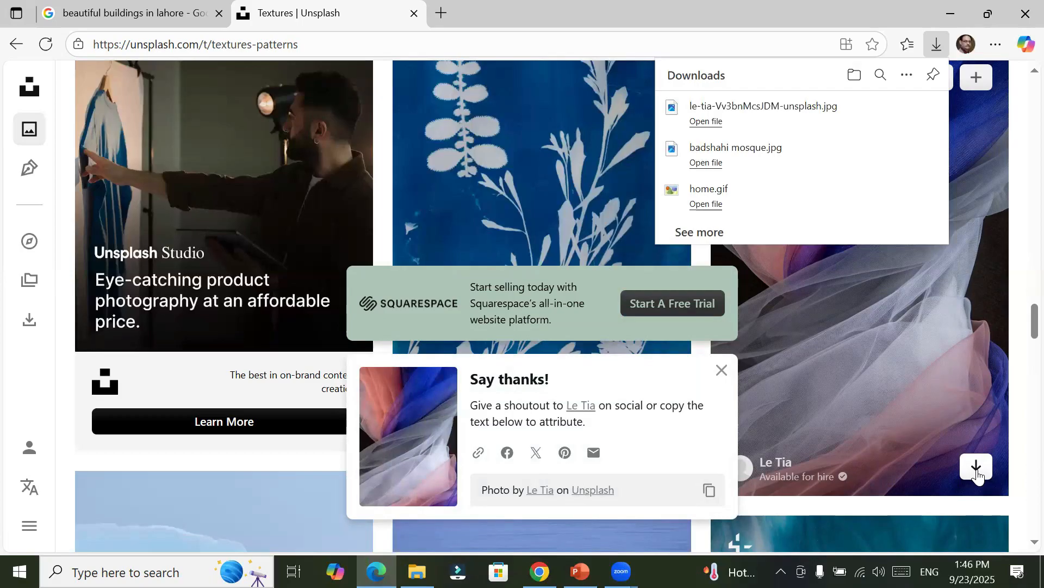
Step: Switch to the PowerPoint presentation and follow the pngtree.com link on the High Resolution Image resources slide
click(580, 571)
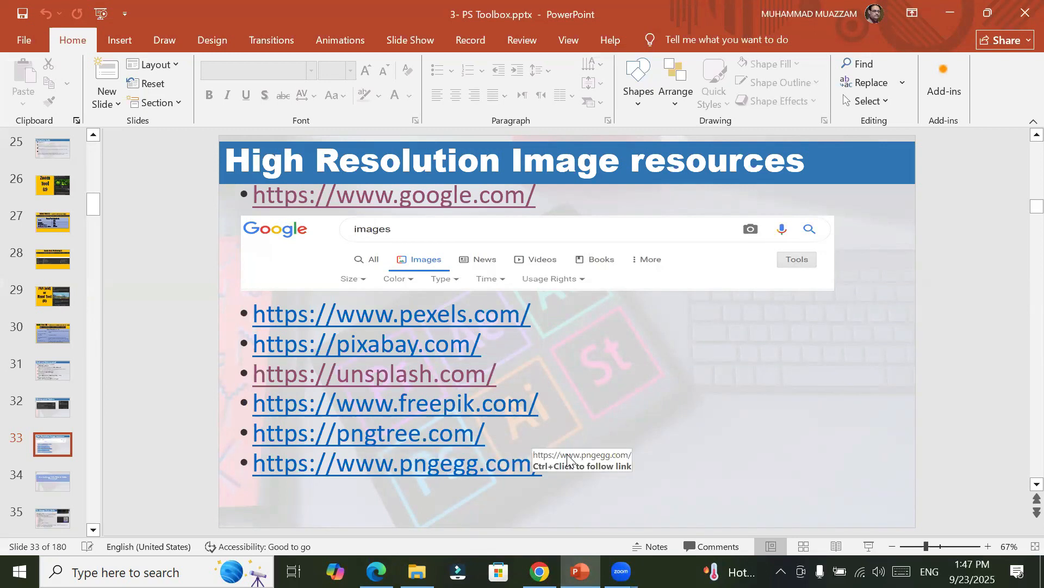
ctrl+click(393, 439)
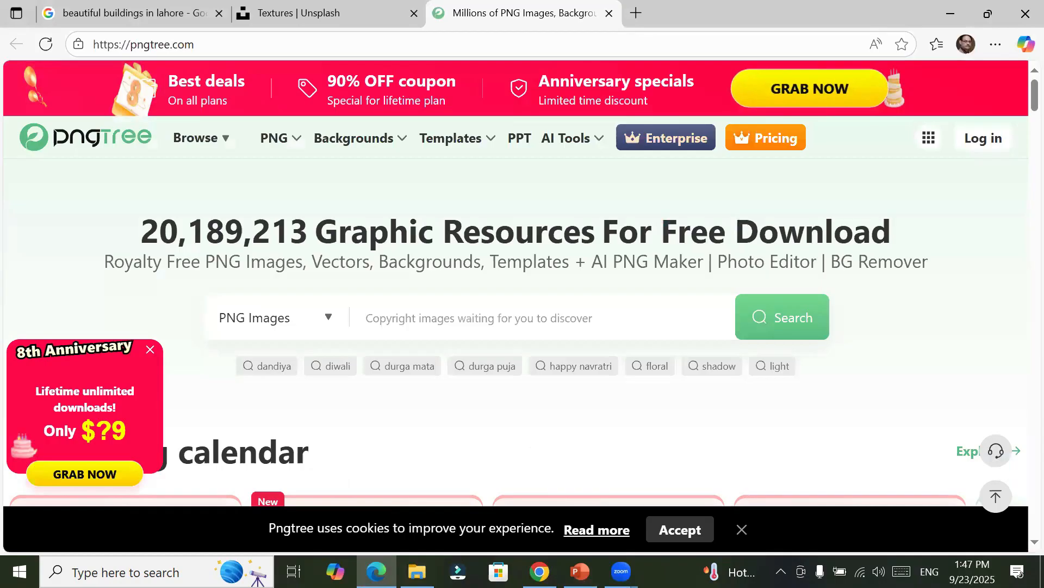
Step: Switch to File Explorer and open the Transparent PNG folder inside _Graphics > Images on Local Disk (D:)
click(417, 571)
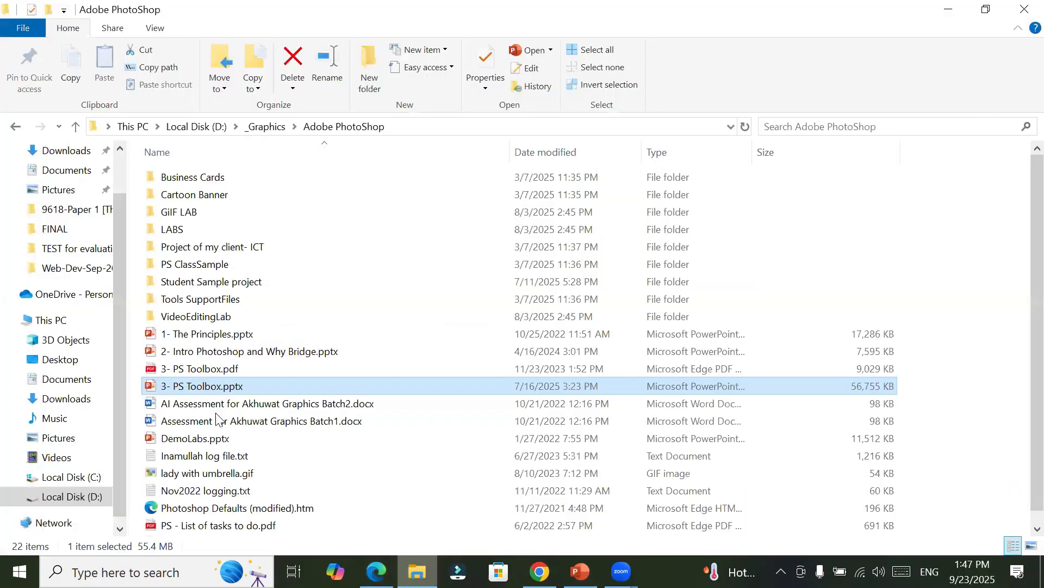
click(93, 496)
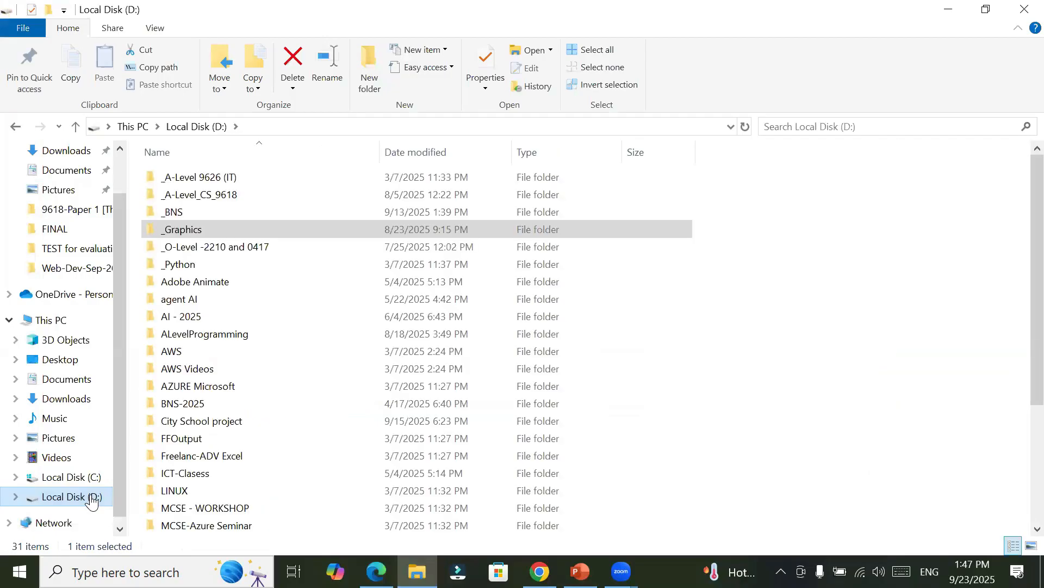
double_click(172, 229)
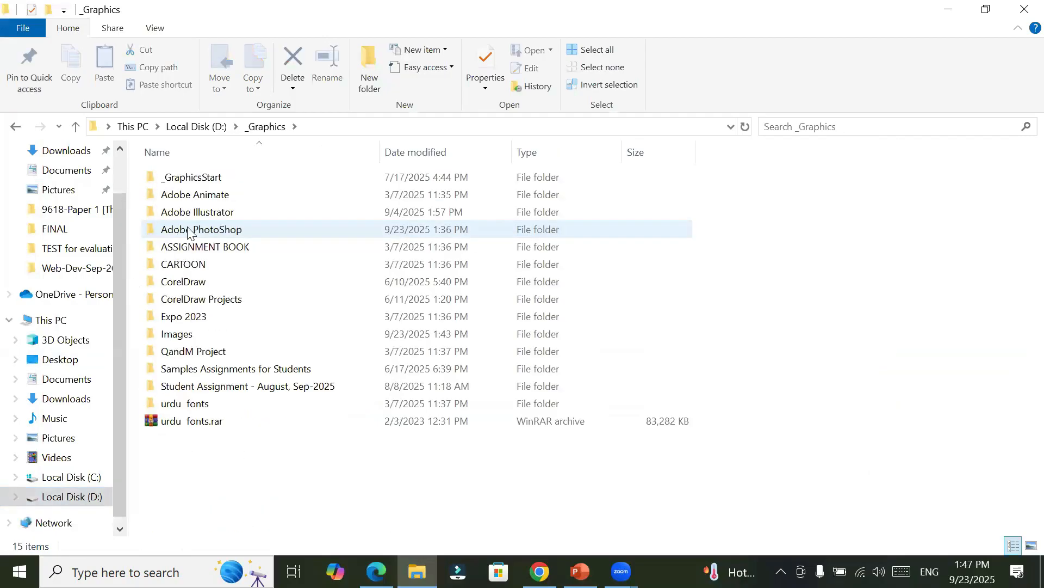
double_click(209, 337)
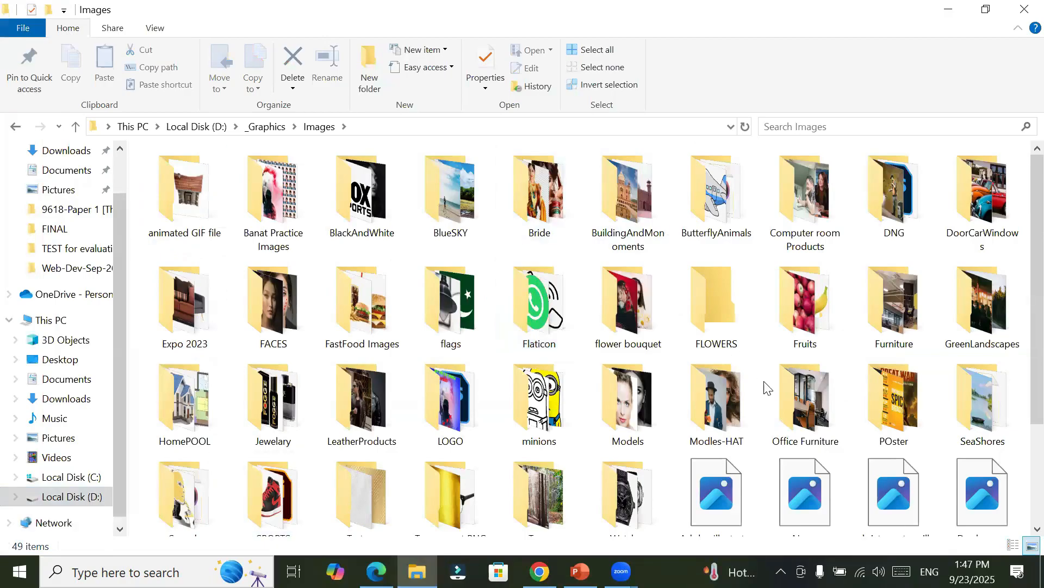
scroll(764, 391, down, 3)
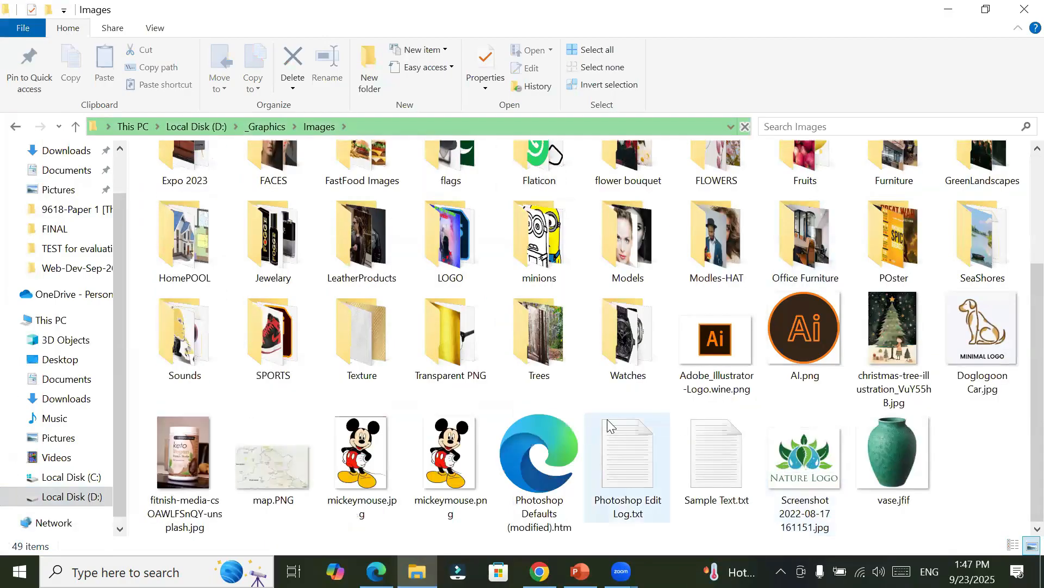
scroll(607, 416, up, 3)
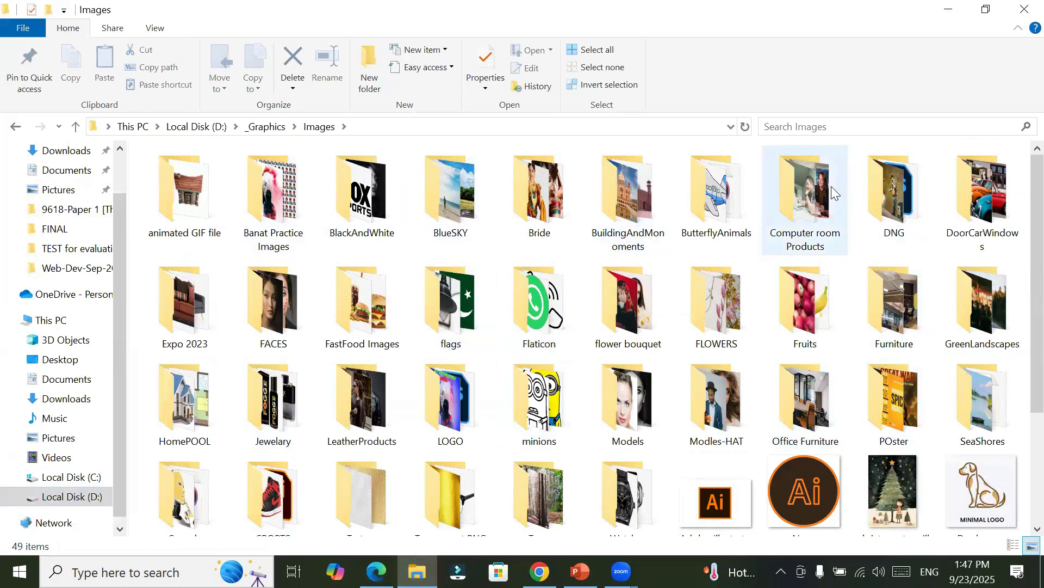
scroll(524, 423, down, 3)
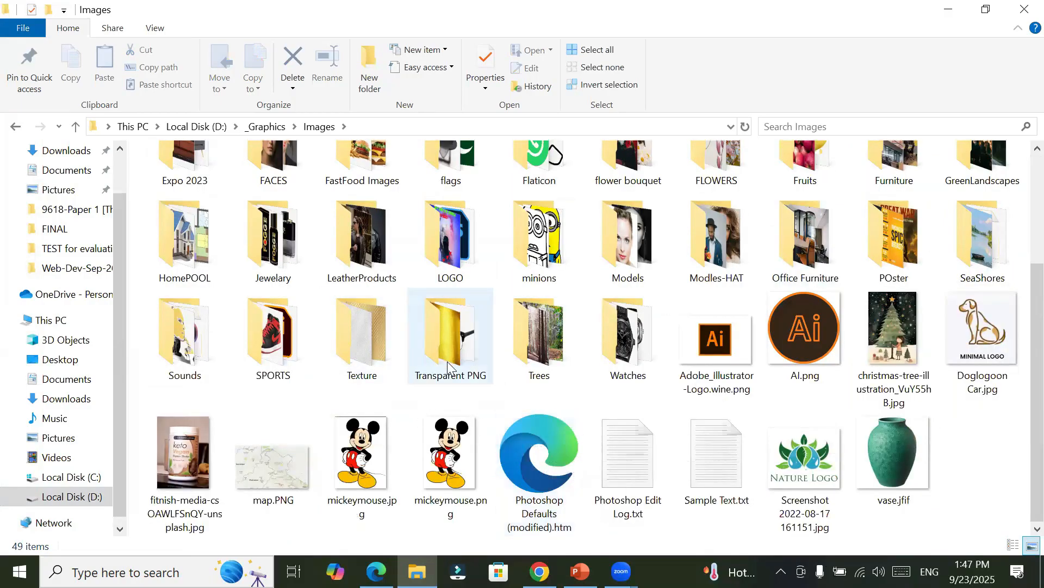
mouse_move(450, 343)
double_click(443, 341)
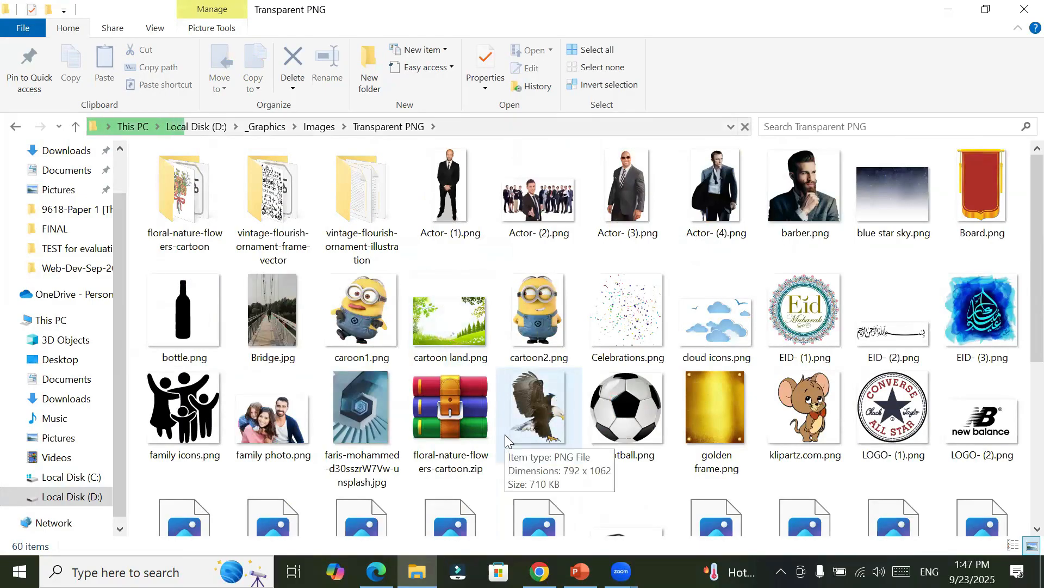
Step: Look through the Transparent PNG folder and examine the four shoe images, Shoe- (1).png to Shoe- (4).png, one by one
scroll(512, 426, down, 5)
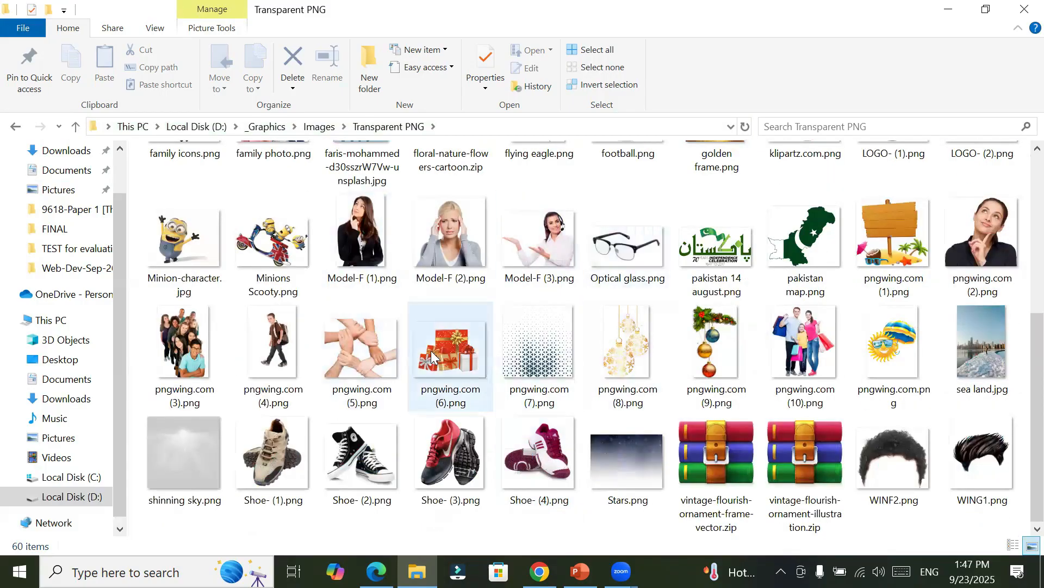
scroll(438, 355, up, 3)
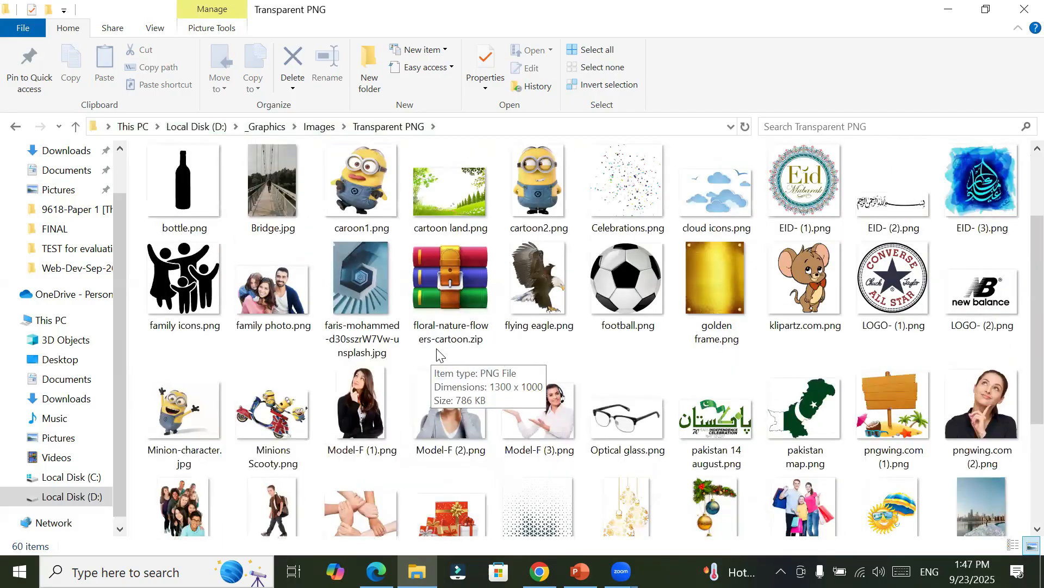
scroll(438, 354, up, 3)
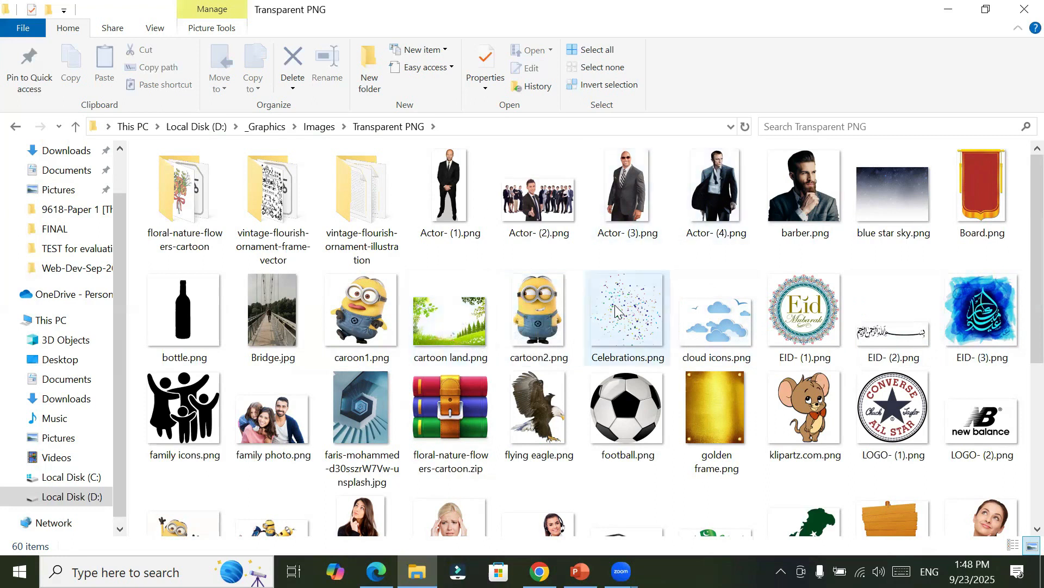
scroll(615, 304, down, 5)
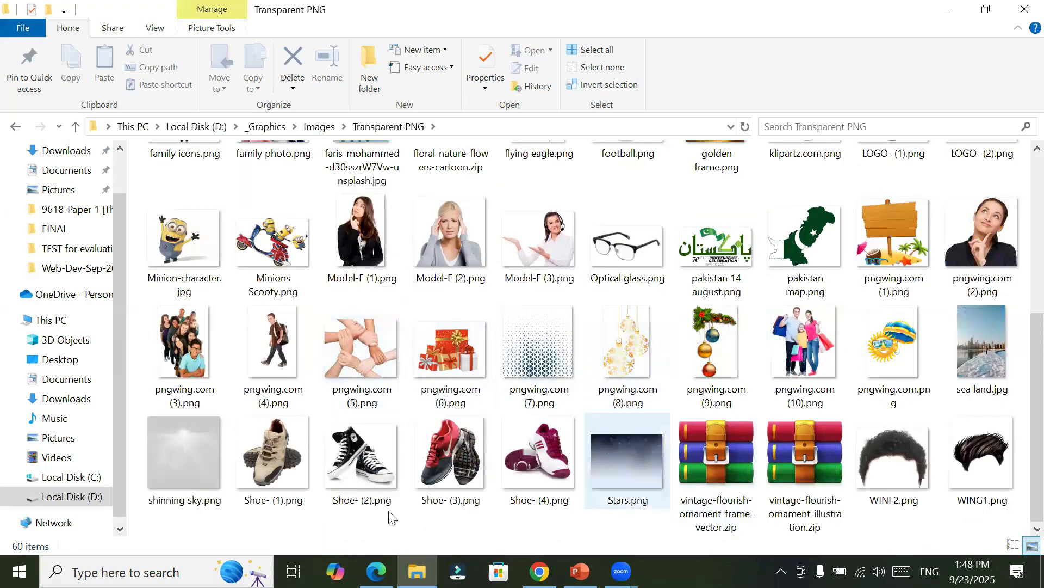
click(270, 453)
click(364, 456)
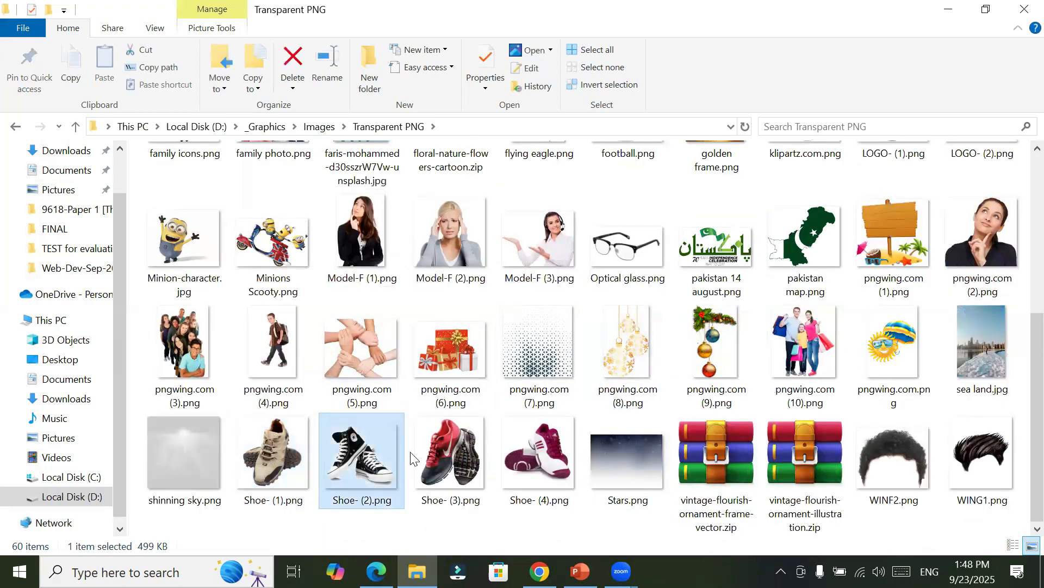
click(460, 464)
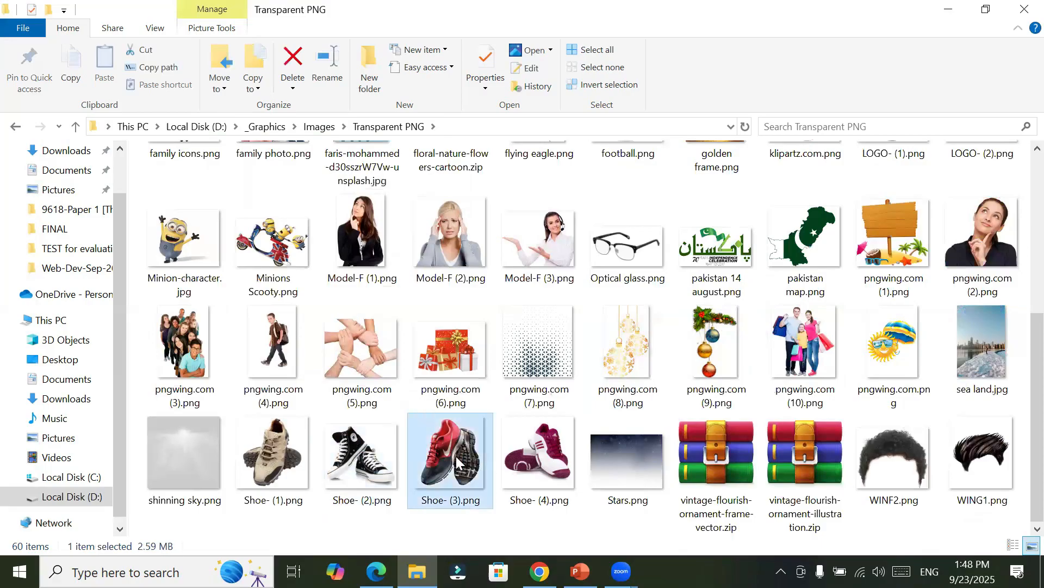
click(524, 457)
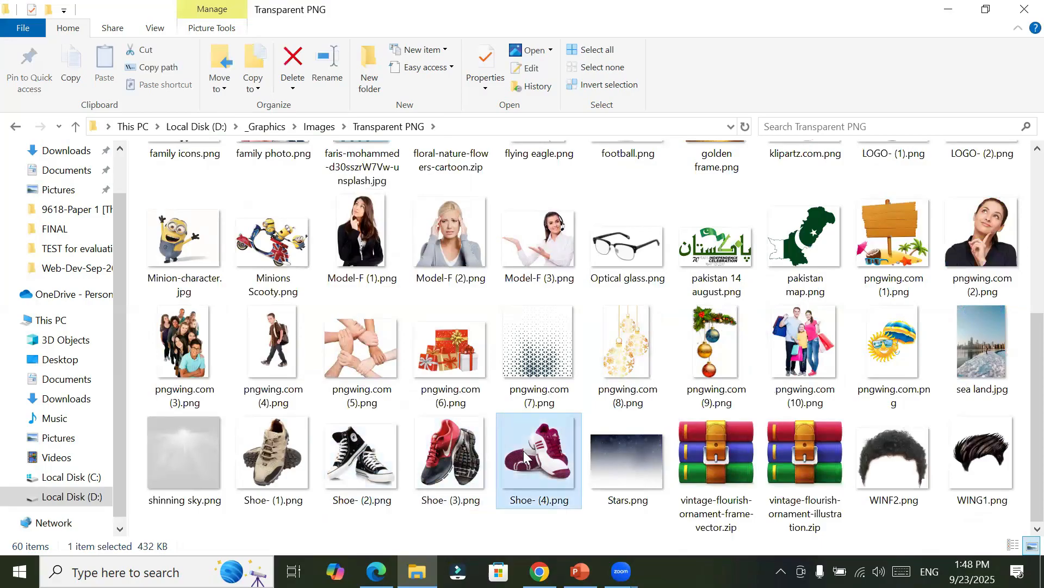
click(441, 469)
click(352, 450)
click(285, 451)
click(344, 456)
click(442, 450)
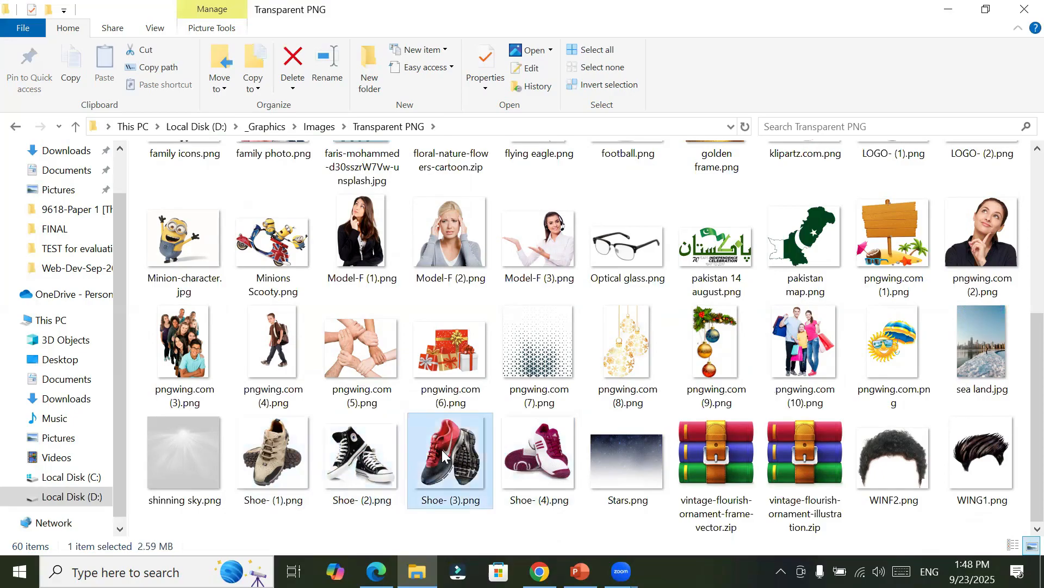
click(521, 462)
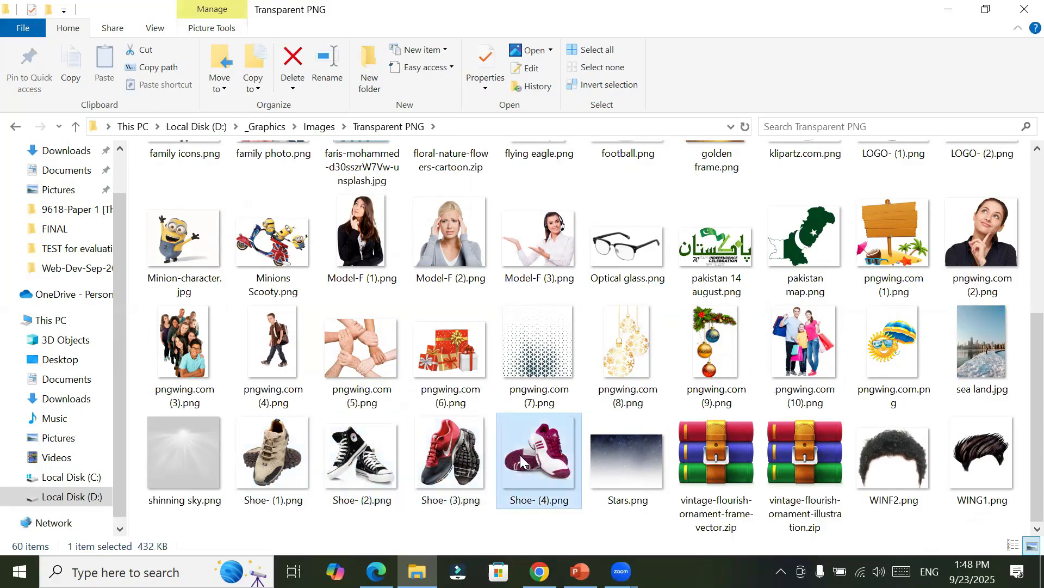
click(353, 459)
click(283, 455)
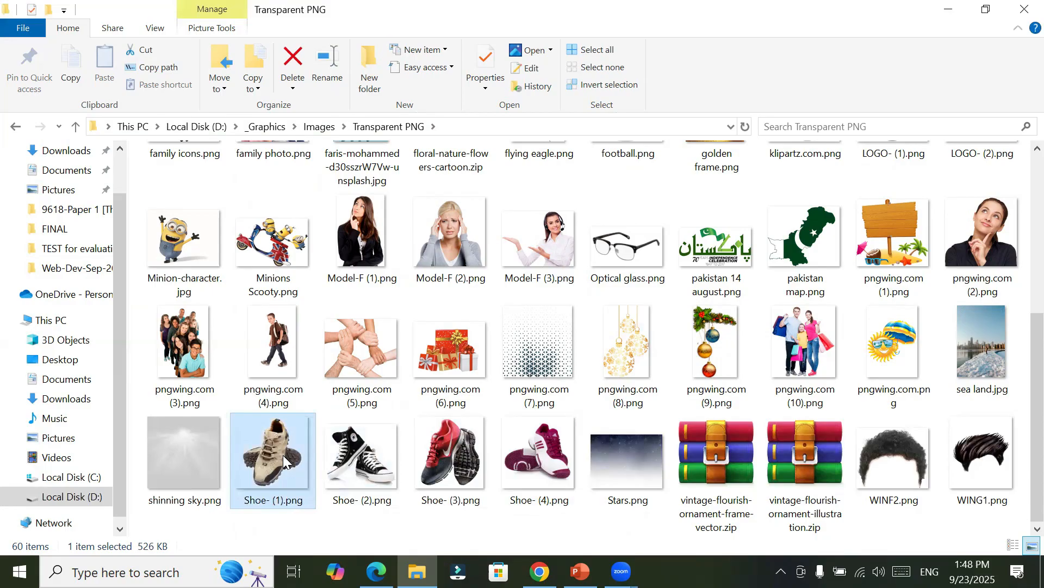
Step: Examine shinning sky.png, pngwing.com (10).png, pngwing.com (9).png and pngwing.com (6).png as further transparent image examples
click(186, 454)
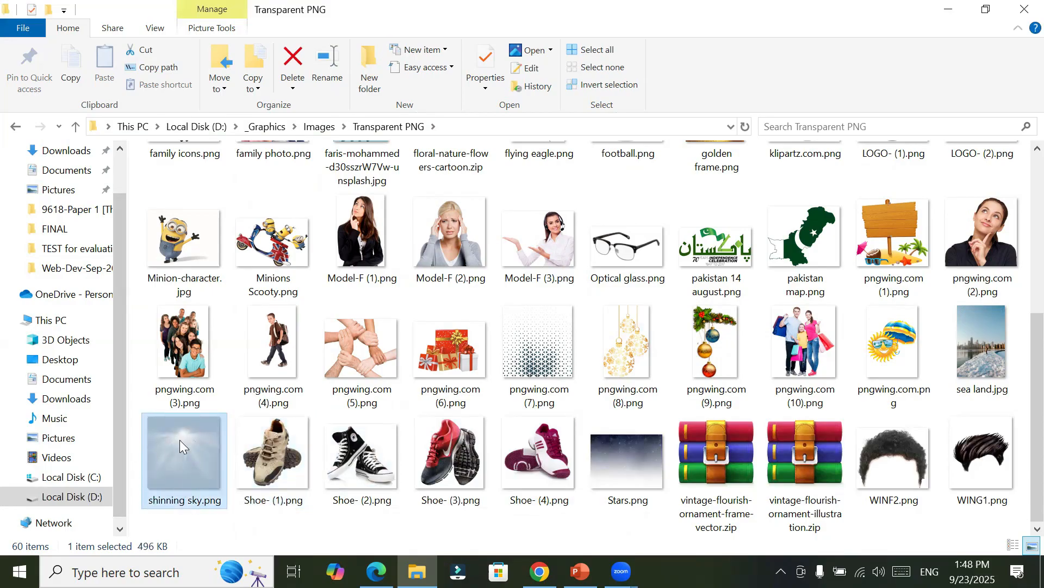
click(813, 314)
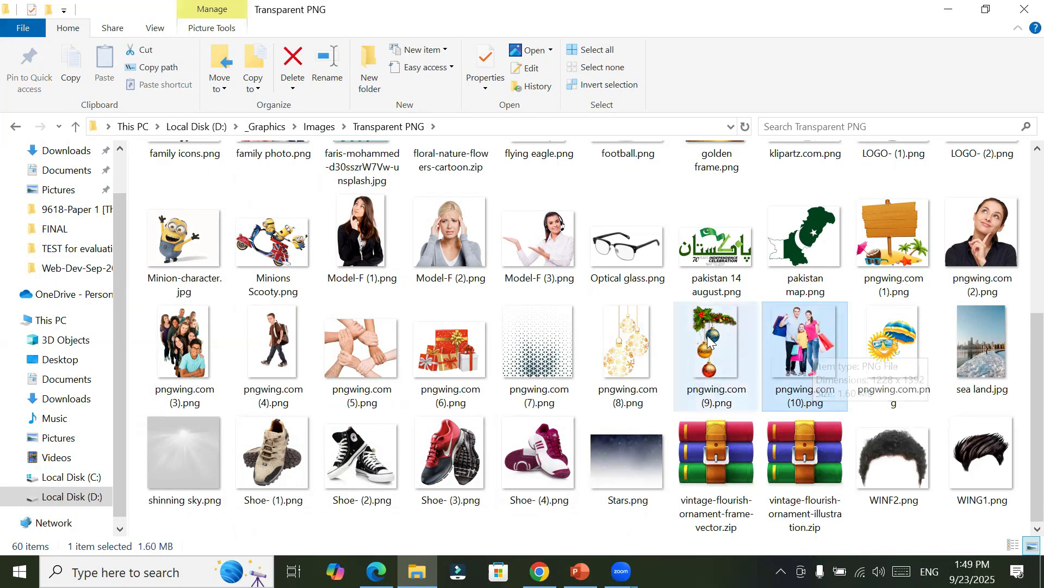
click(745, 363)
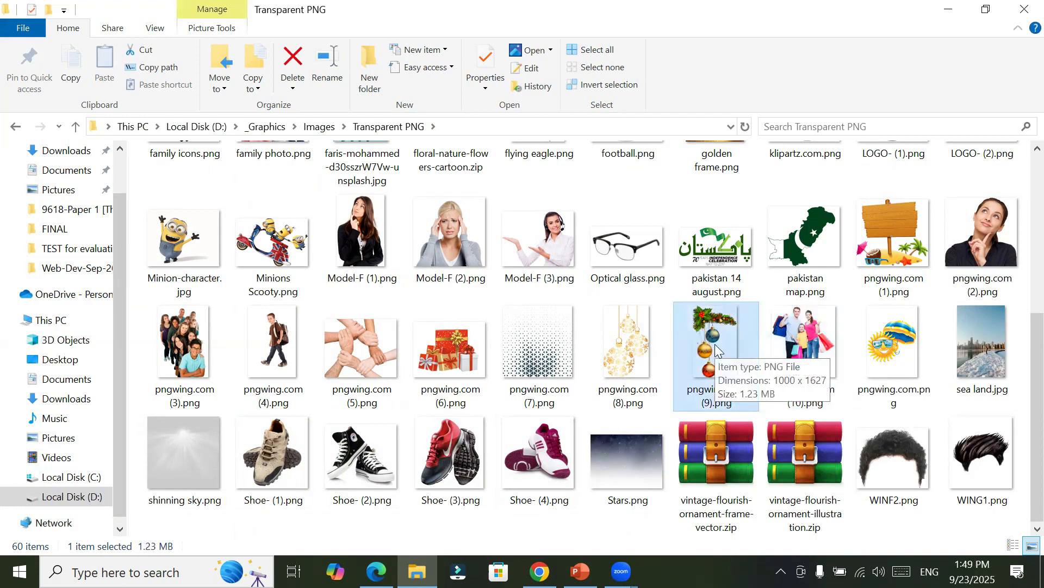
click(451, 338)
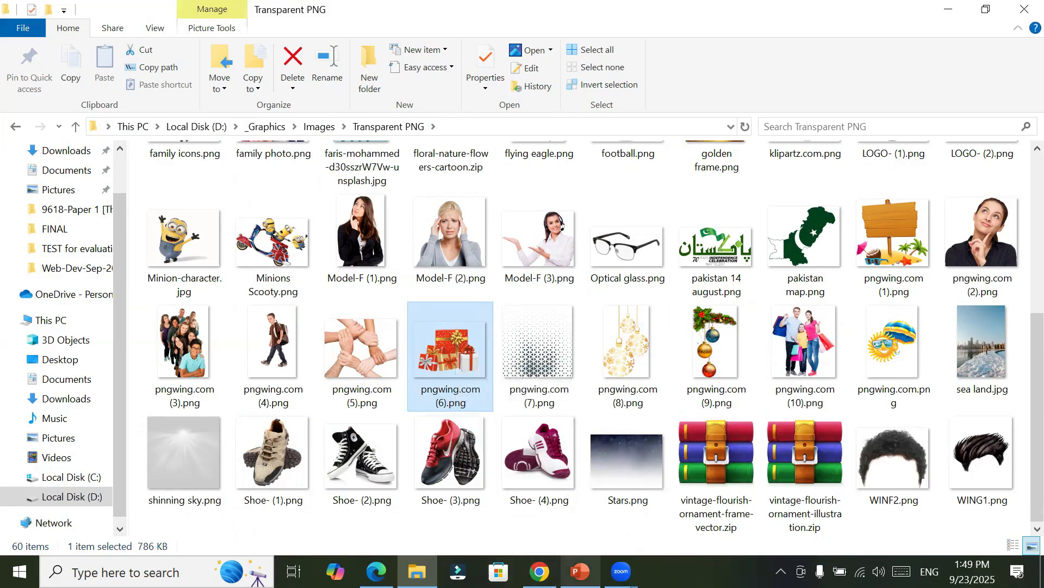
Step: Return to the Pngtree site in the browser, open its Animal vector category and look through the animal graphics
click(580, 572)
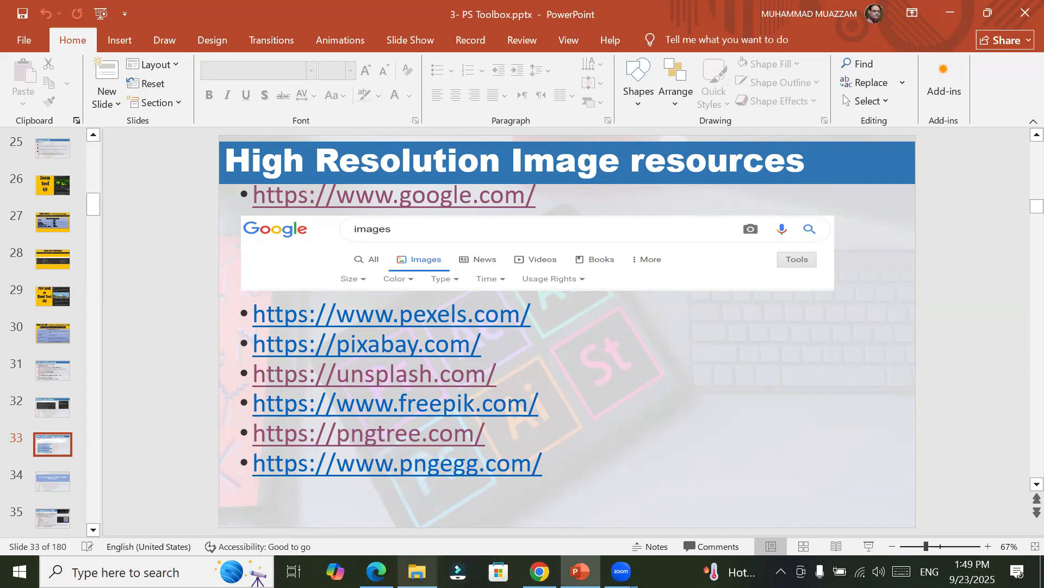
click(376, 571)
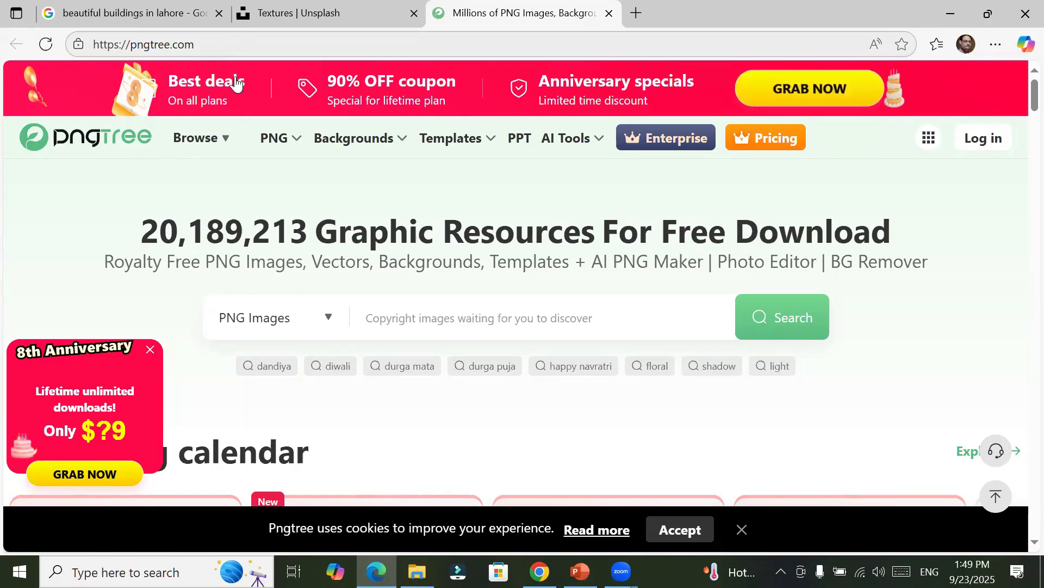
mouse_move(275, 138)
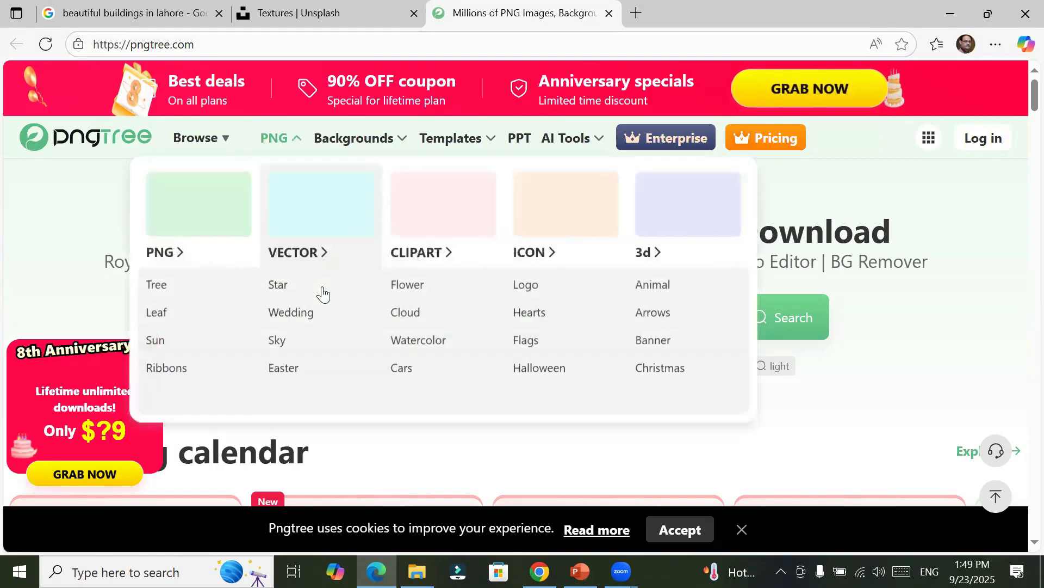
mouse_move(329, 324)
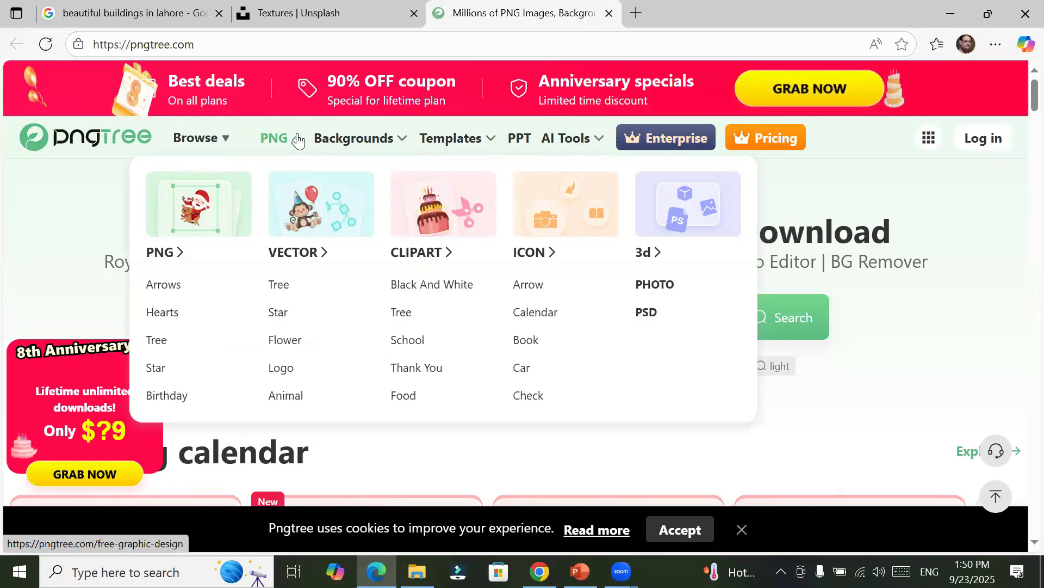
mouse_move(294, 233)
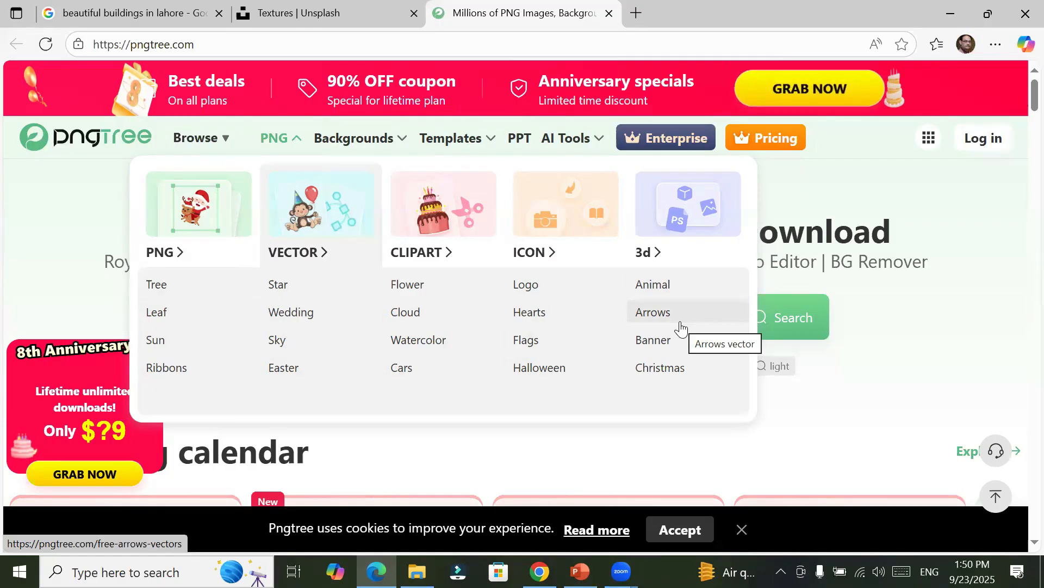
click(682, 292)
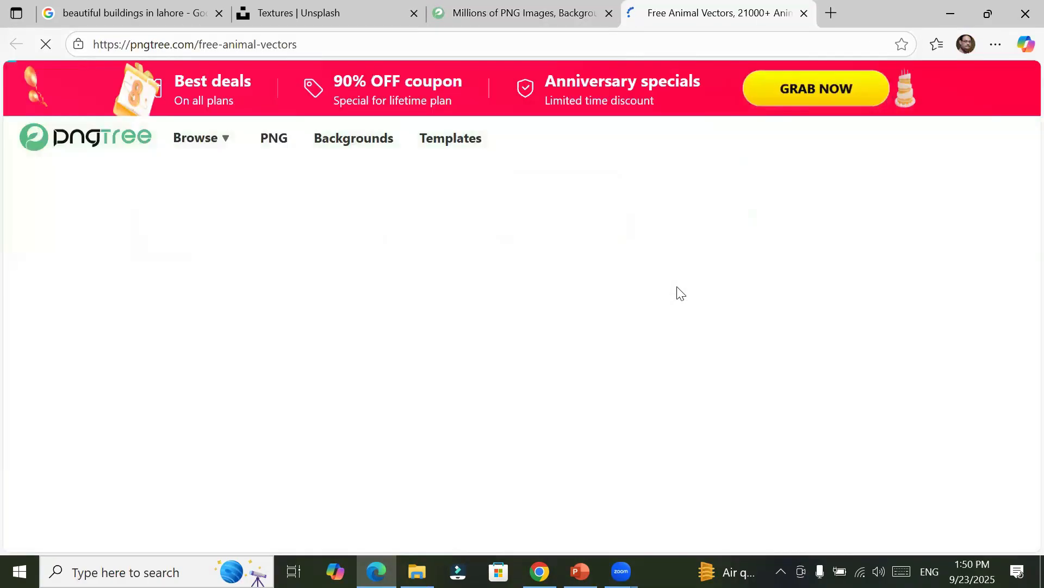
scroll(577, 364, down, 4)
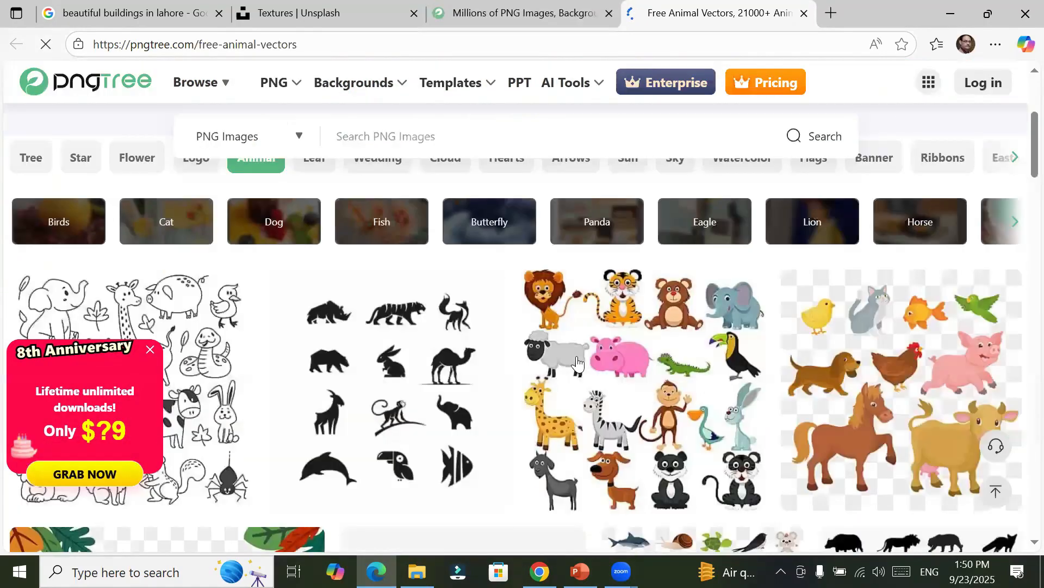
scroll(576, 363, down, 2)
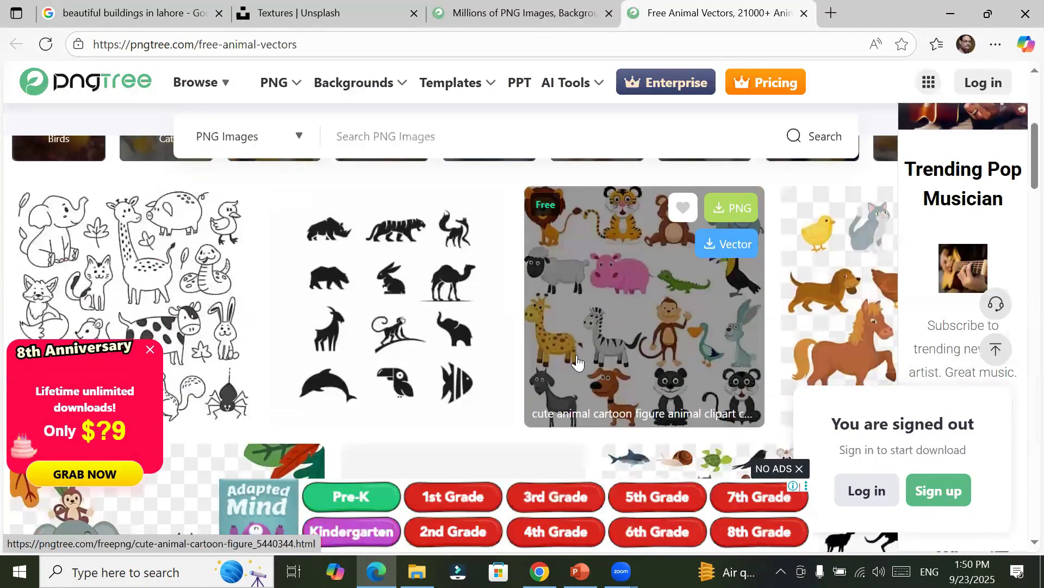
Step: Look through the animal vectors on Pngtree and request the PNG download of the set of wild animals
scroll(577, 362, down, 4)
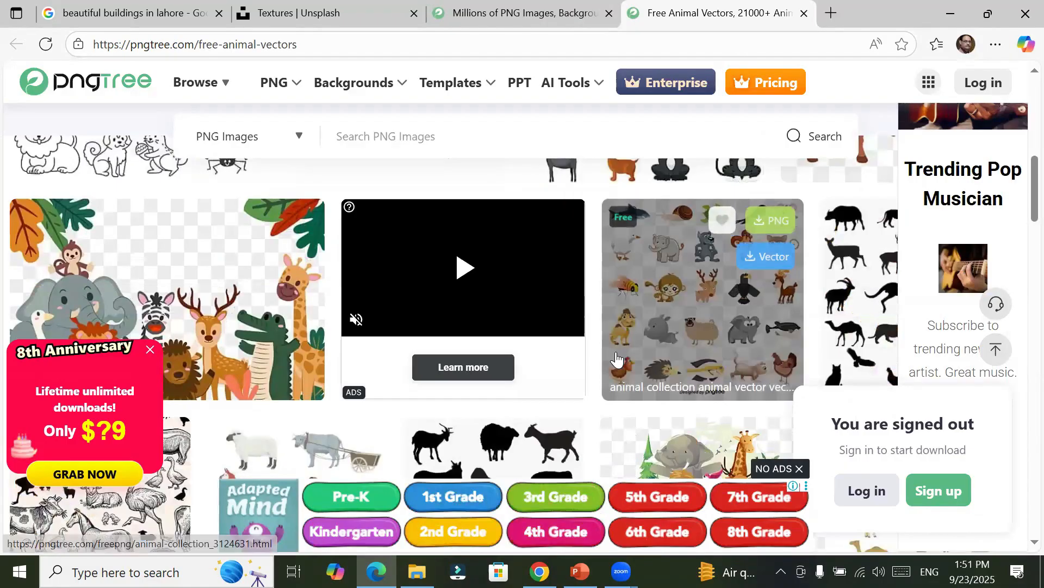
scroll(615, 358, down, 4)
scroll(615, 358, up, 4)
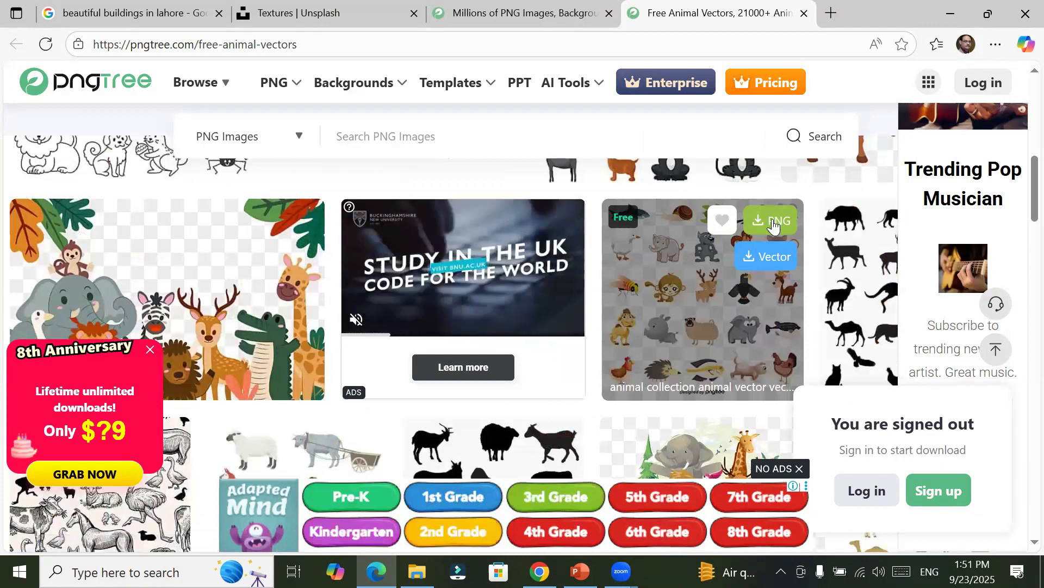
scroll(492, 435, down, 5)
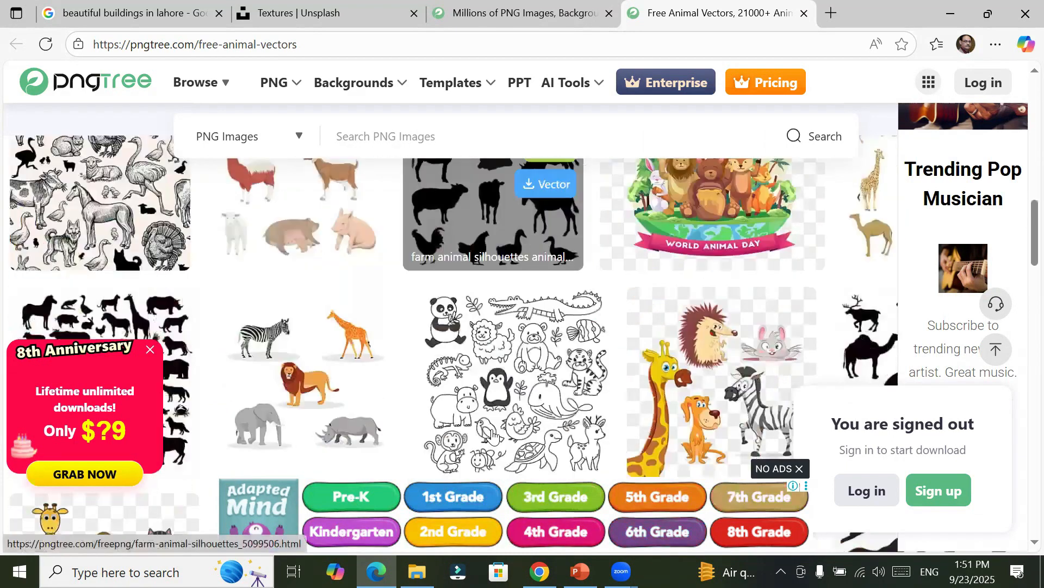
mouse_move(348, 364)
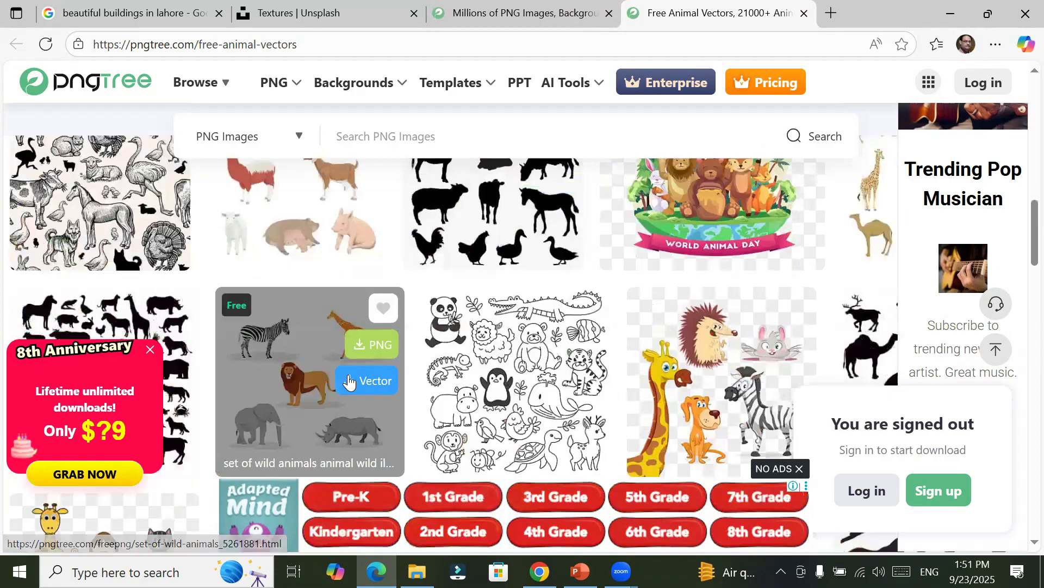
mouse_move(79, 340)
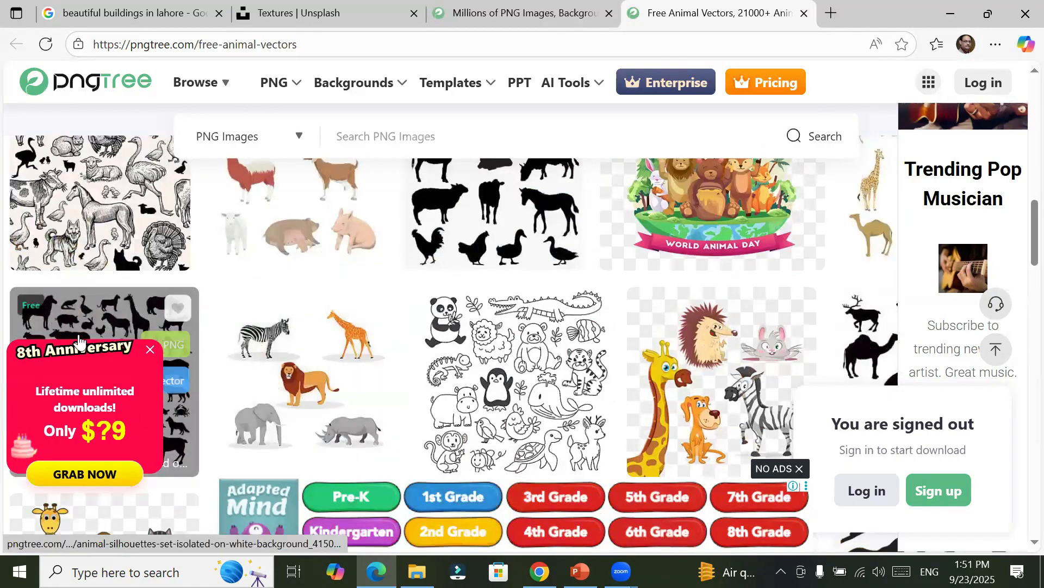
mouse_move(281, 415)
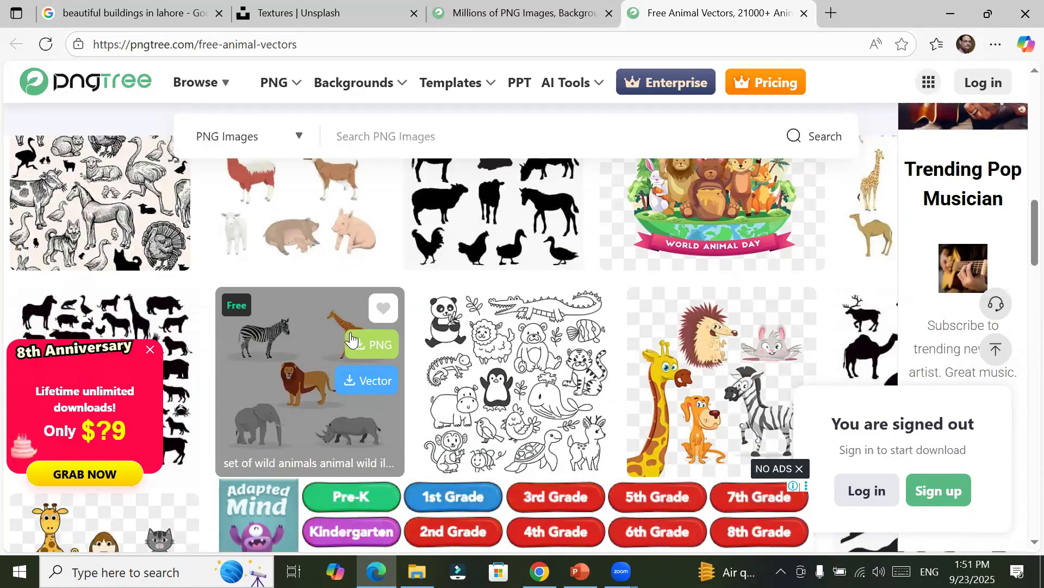
click(379, 348)
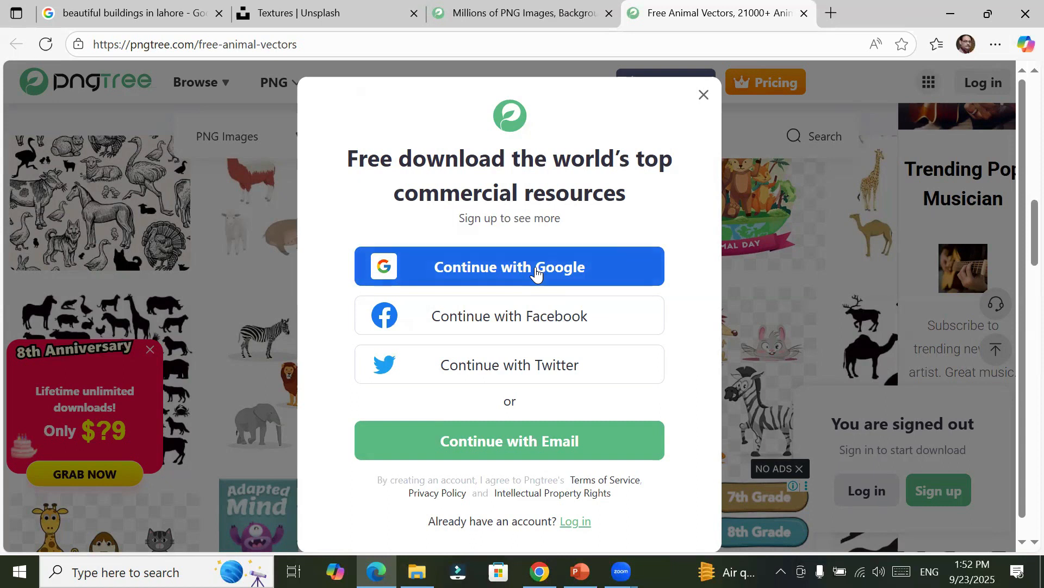
Step: Sign in to Pngtree with the listed Google account, submitting the account password, retry the Google sign-in and dismiss the lifetime plan offer
click(536, 271)
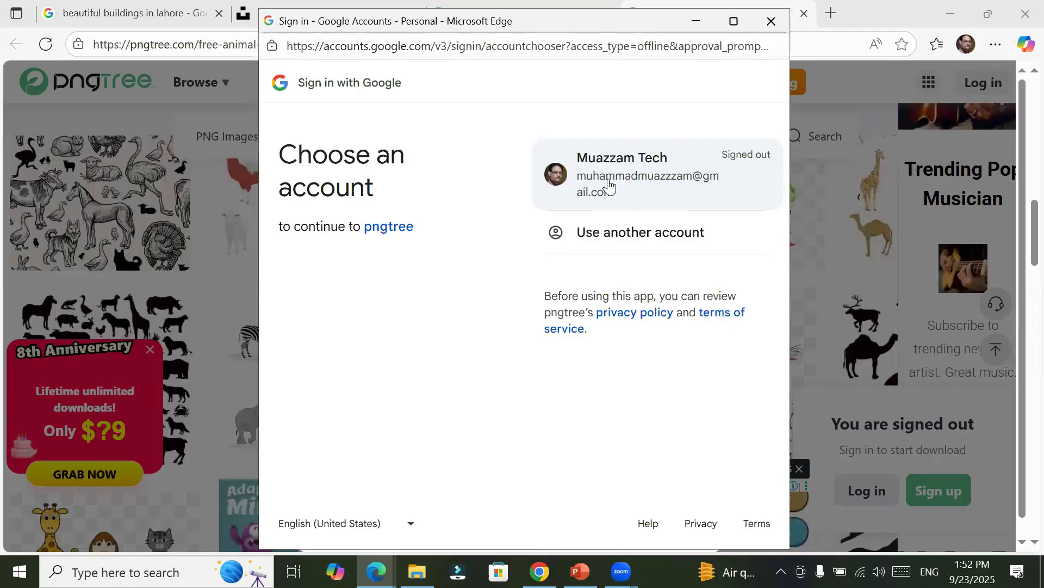
click(671, 167)
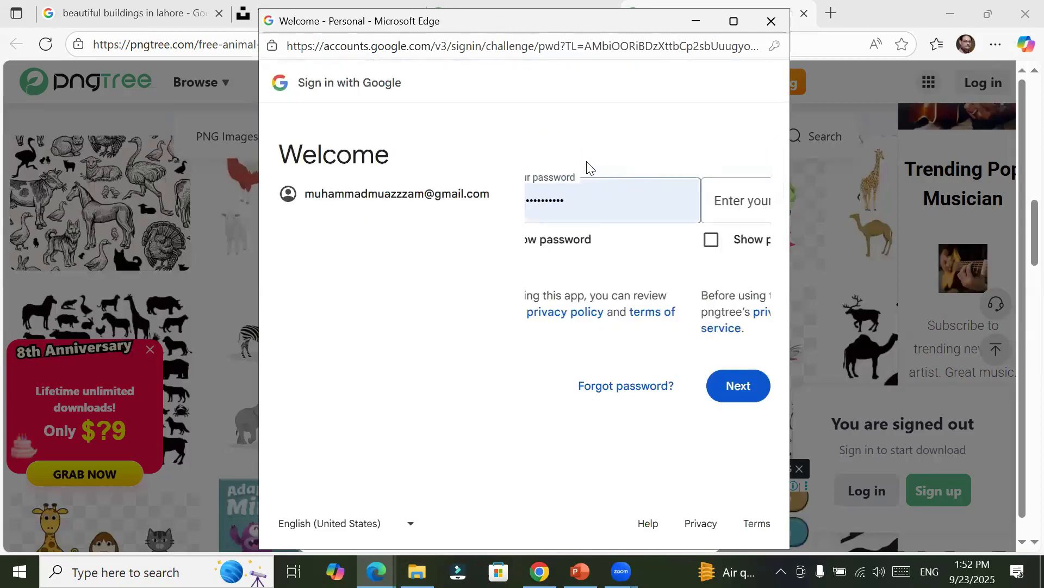
click(748, 388)
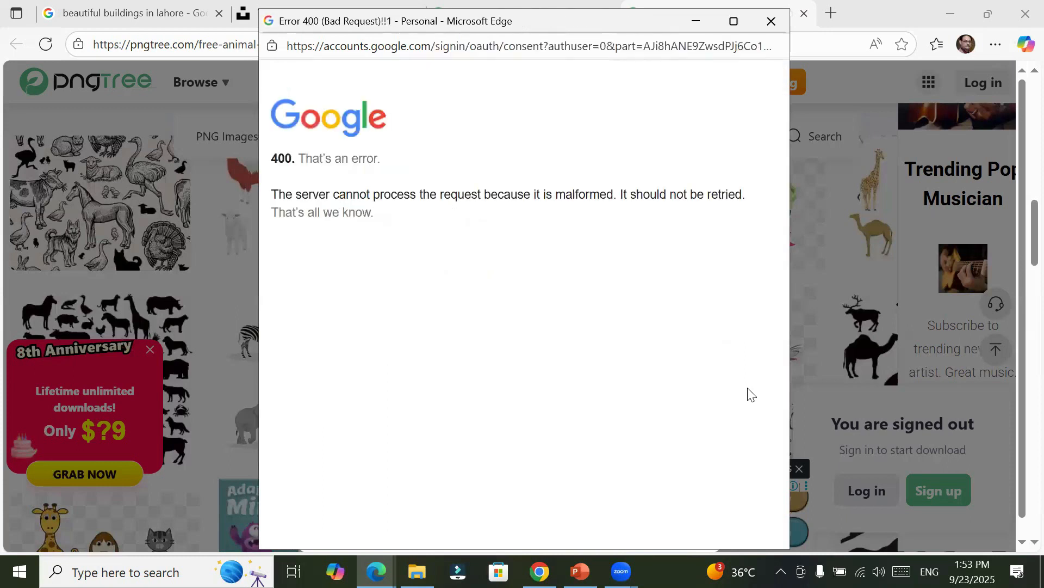
click(771, 26)
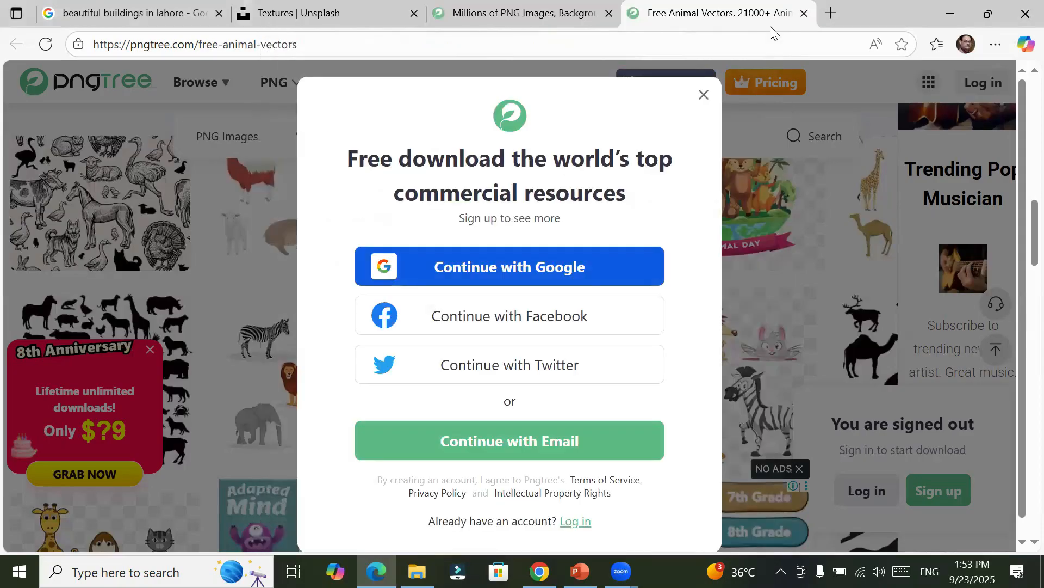
click(520, 266)
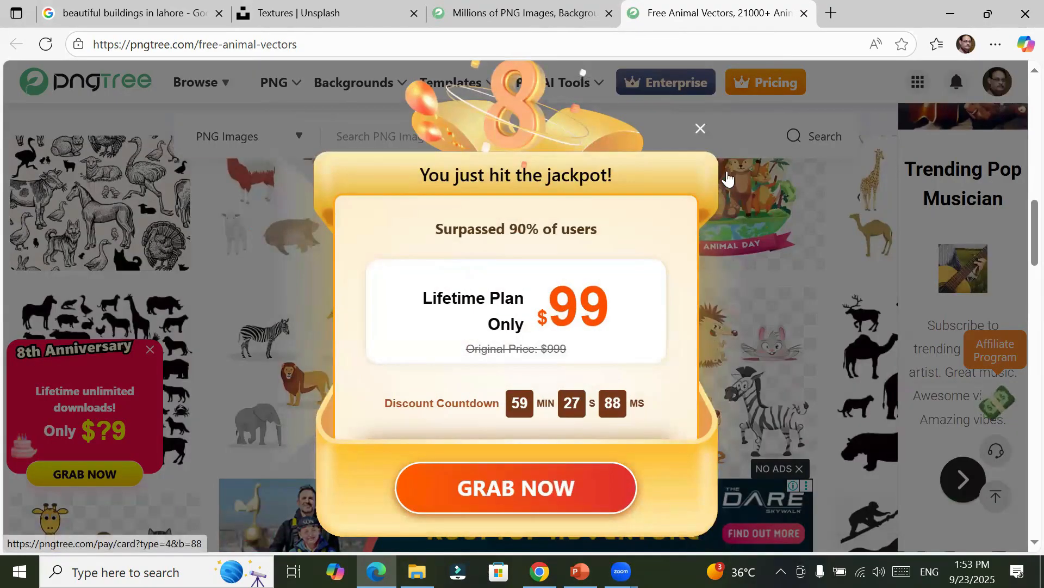
click(699, 130)
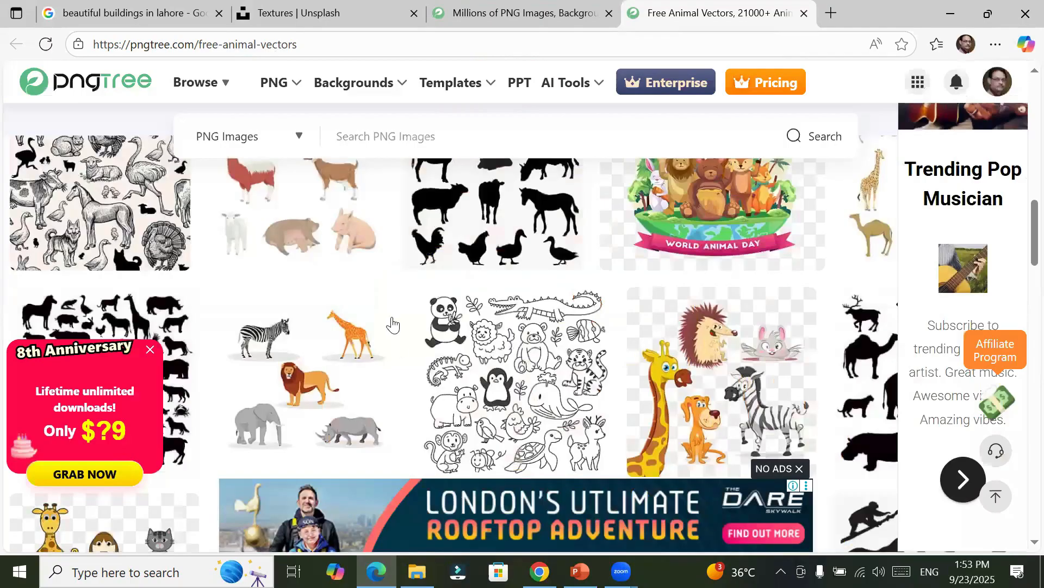
Step: Open the Set Of Wild Animals page and download its PNG with the free plan's Relax Download
click(374, 343)
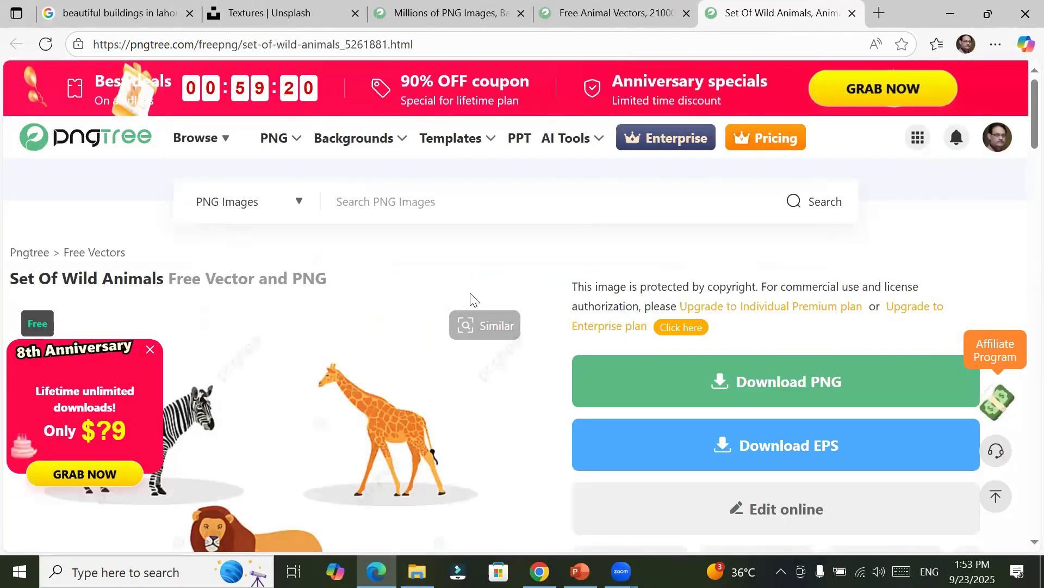
scroll(473, 299, down, 4)
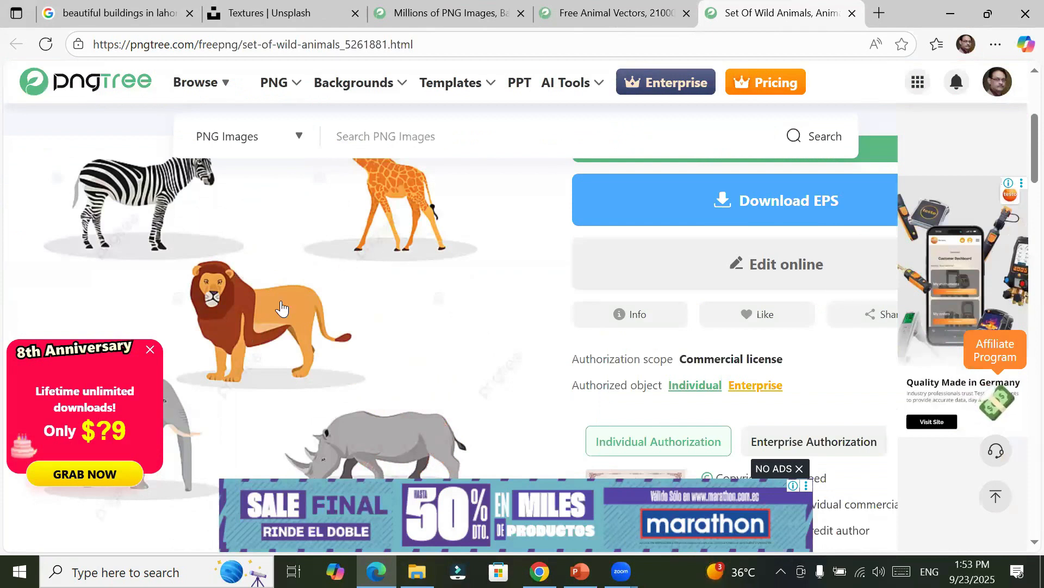
scroll(280, 305, down, 8)
scroll(390, 293, up, 8)
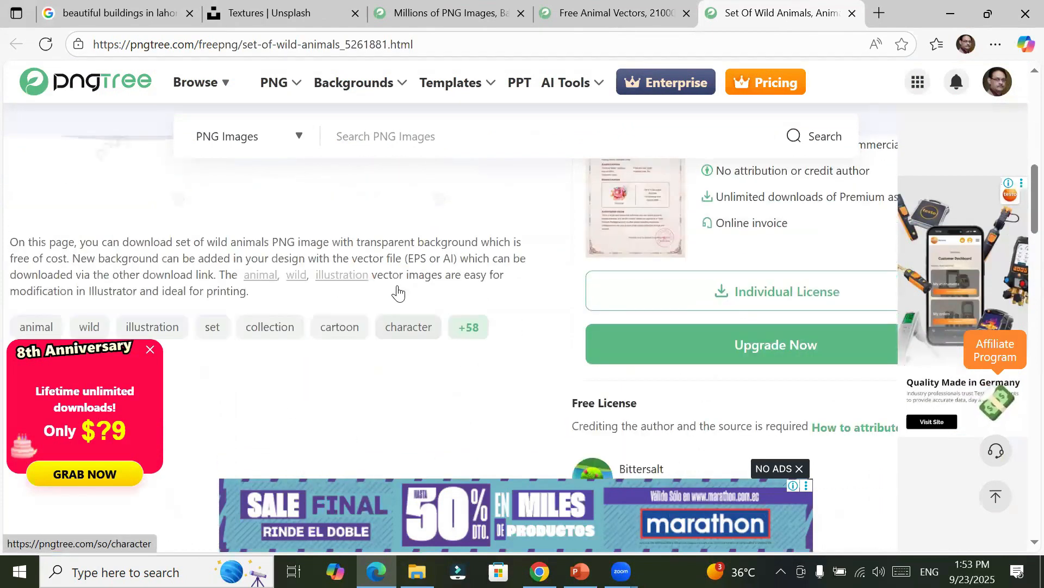
scroll(398, 293, up, 3)
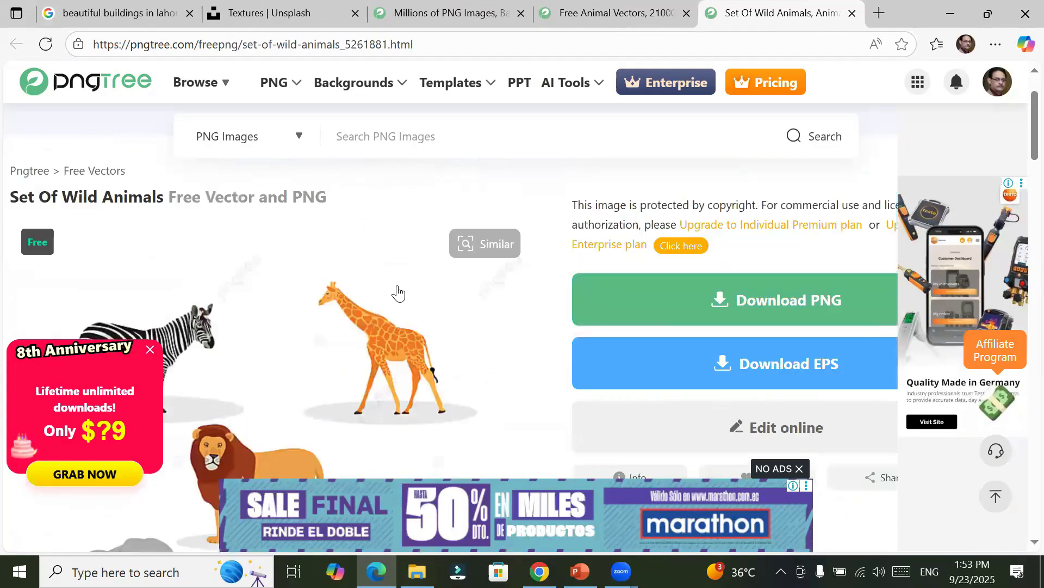
click(756, 303)
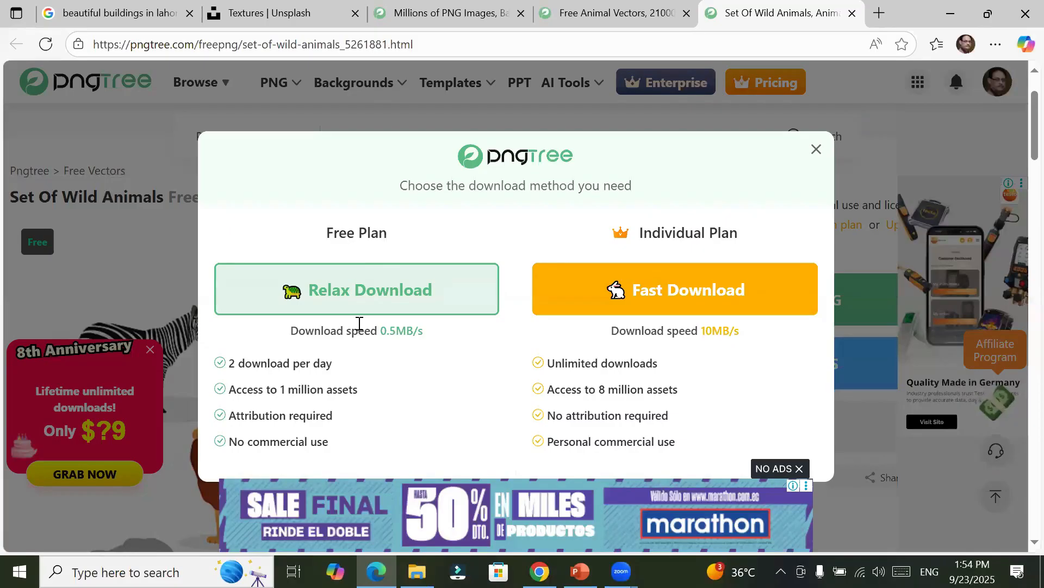
click(369, 289)
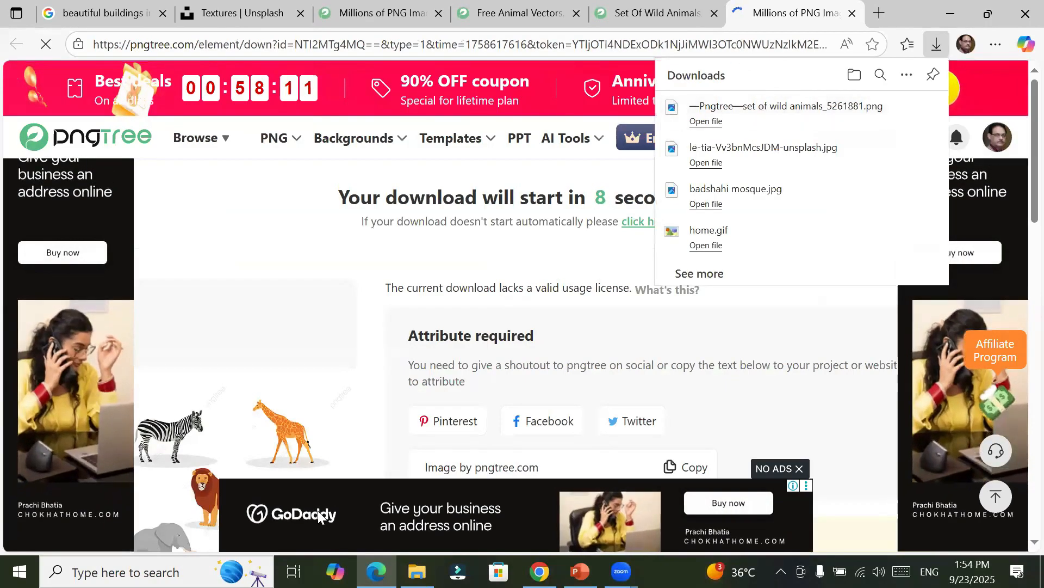
Step: Switch to File Explorer, open the Downloads folder and compare the downloaded wild animals PNG with the Unsplash JPG
key(alt+Tab)
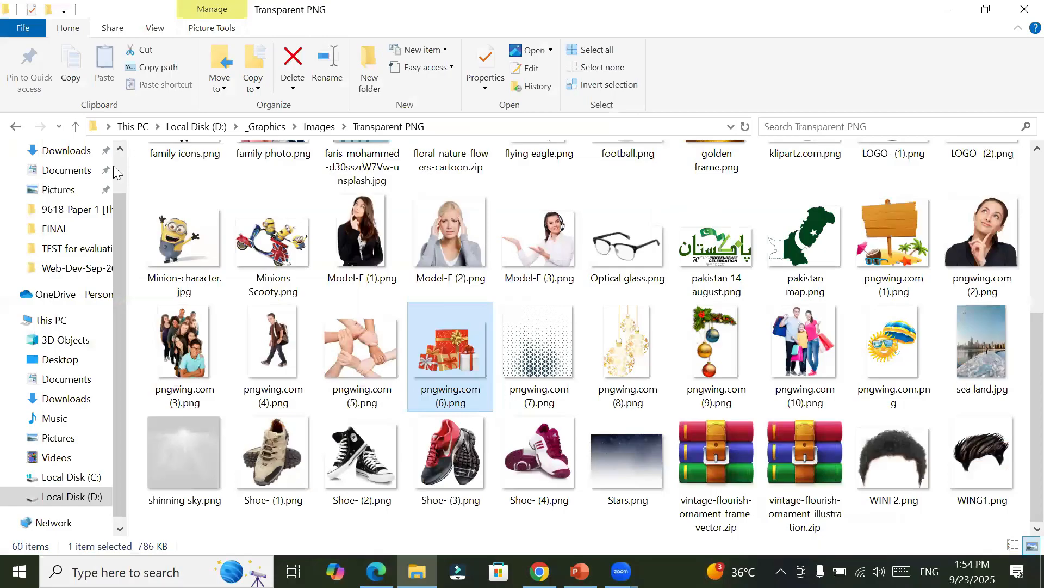
click(66, 151)
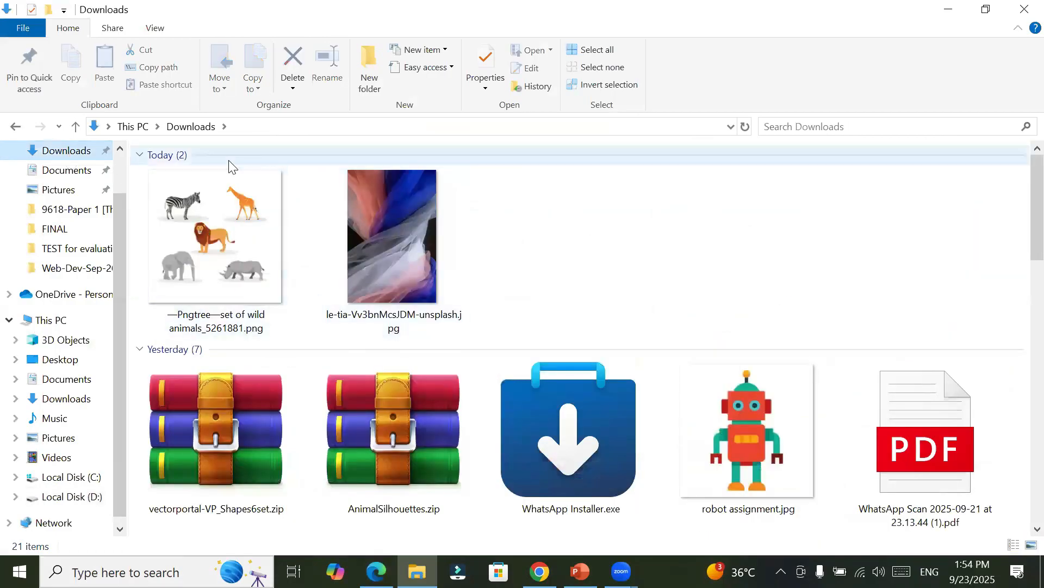
click(214, 261)
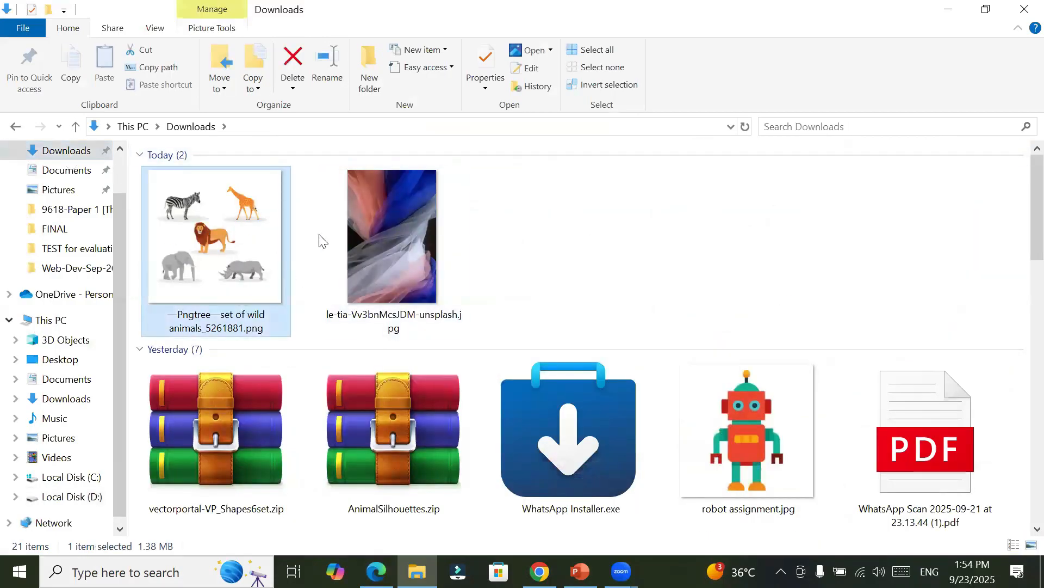
click(416, 256)
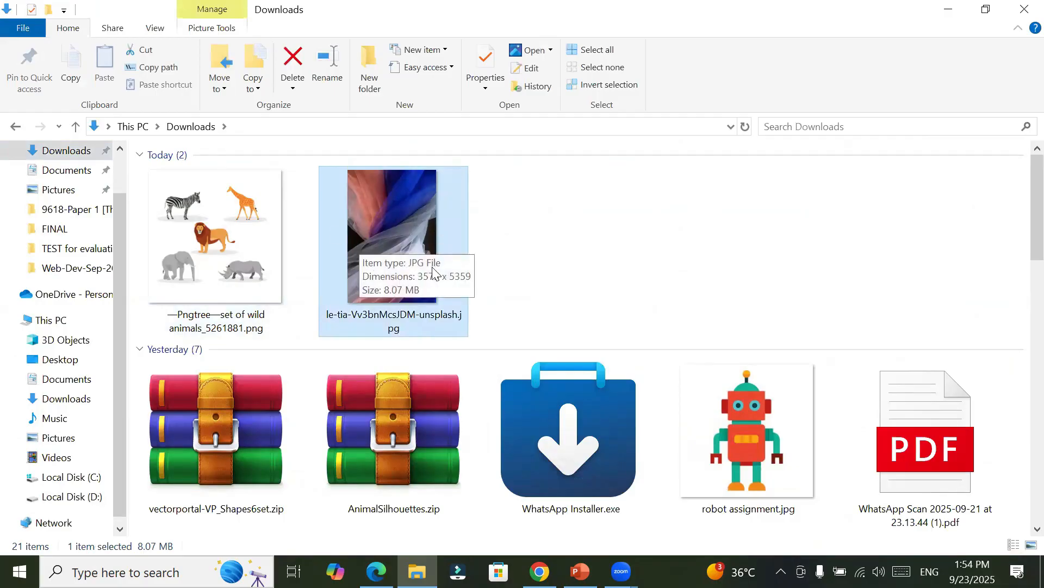
click(202, 272)
click(386, 252)
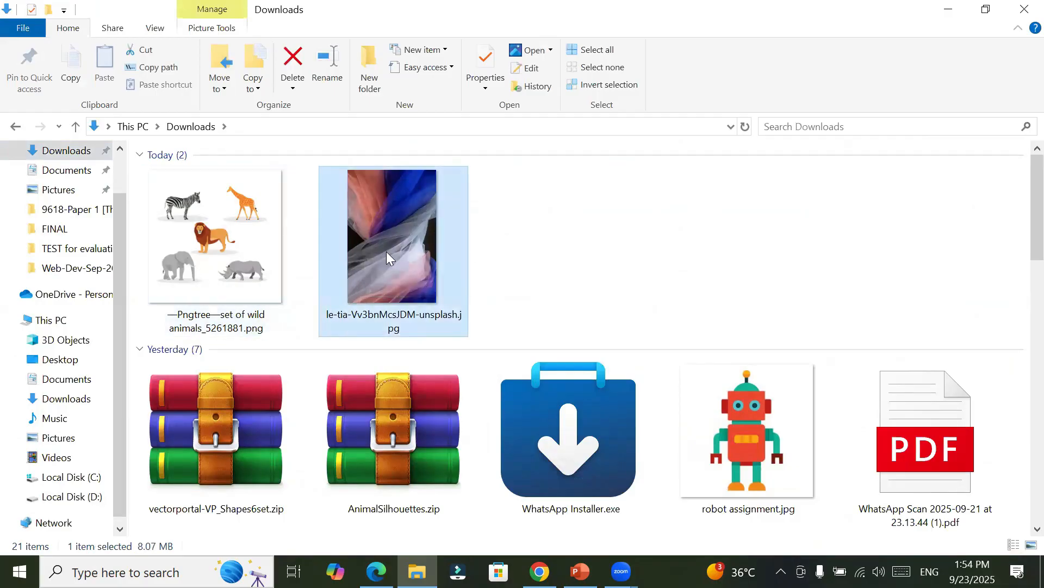
click(237, 248)
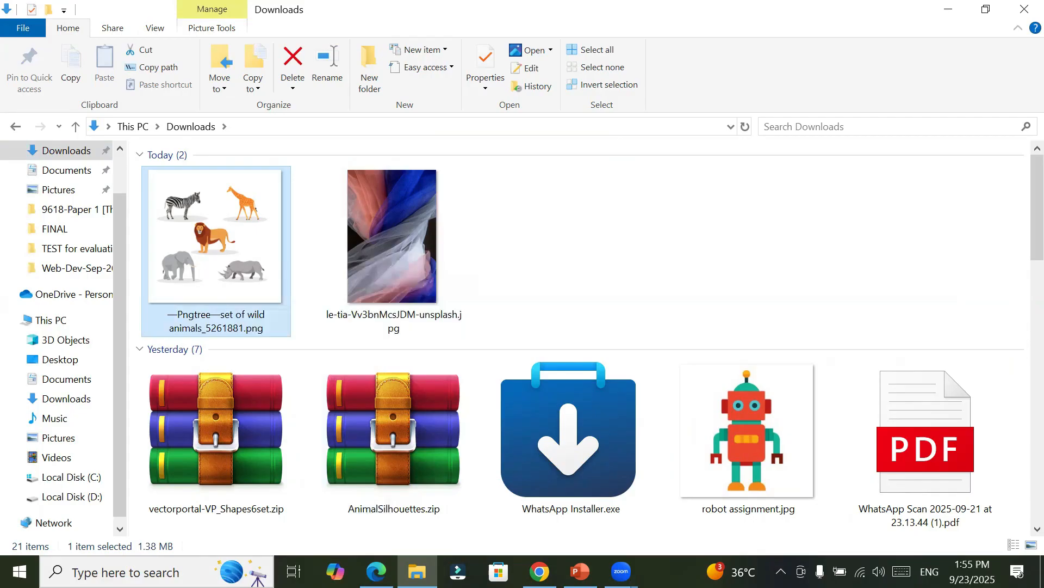
Step: Switch to PowerPoint, follow the pngegg.com link on the resources slide and open PNGEgg's science images, closing the ads
click(580, 571)
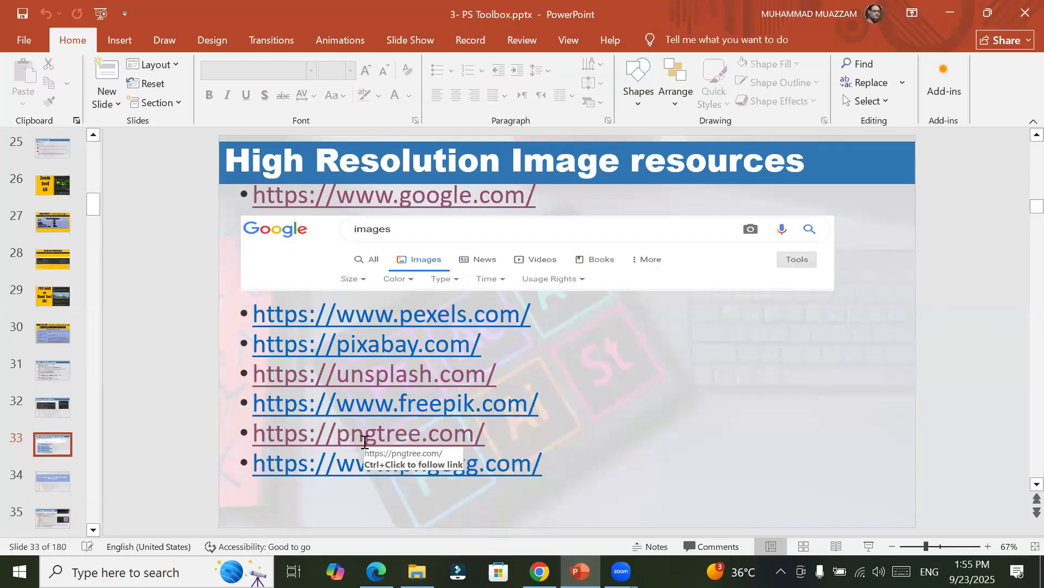
ctrl+click(449, 472)
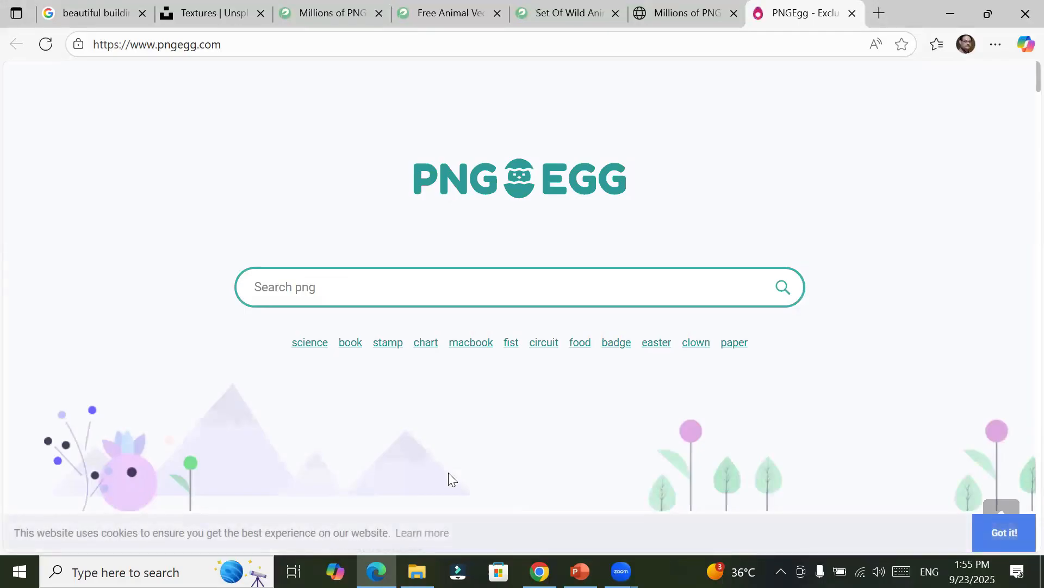
click(310, 346)
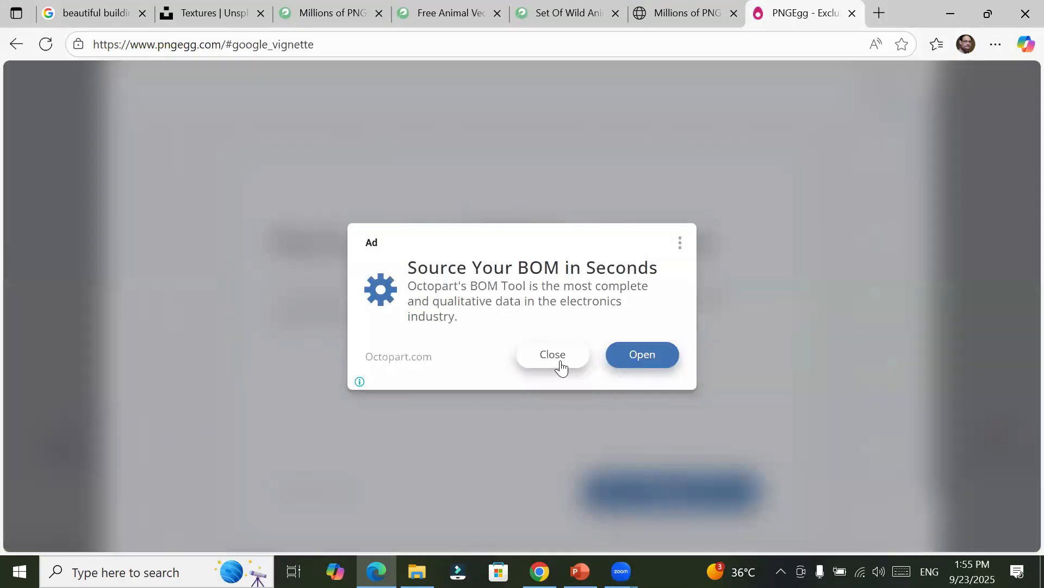
click(562, 367)
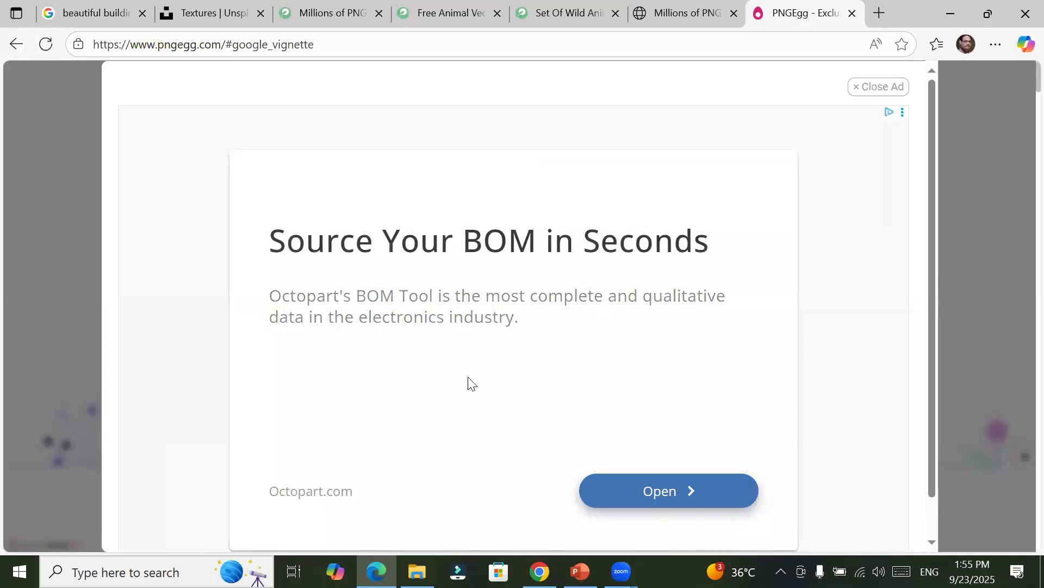
scroll(469, 383, down, 1)
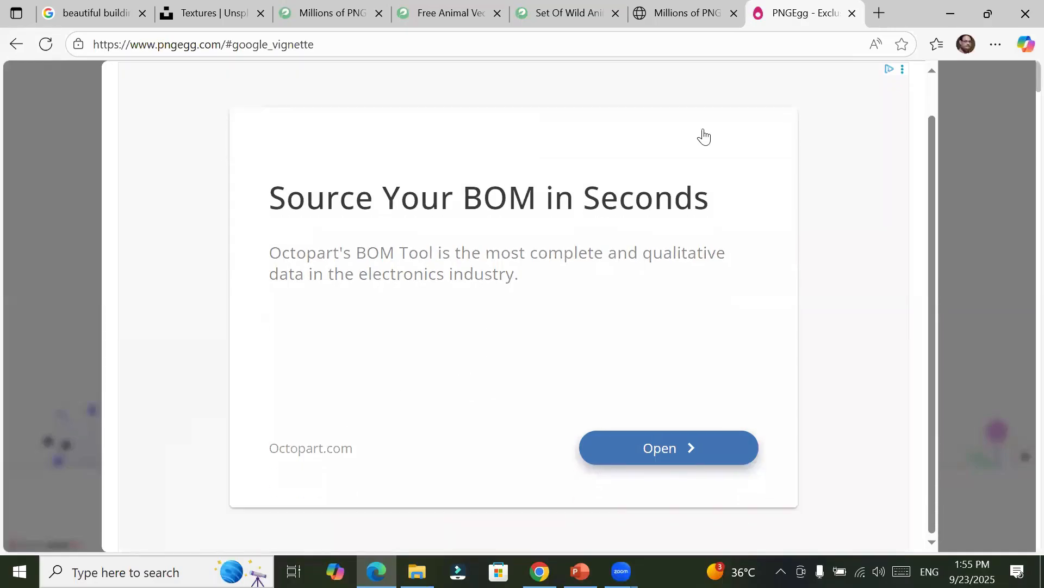
scroll(669, 271, up, 1)
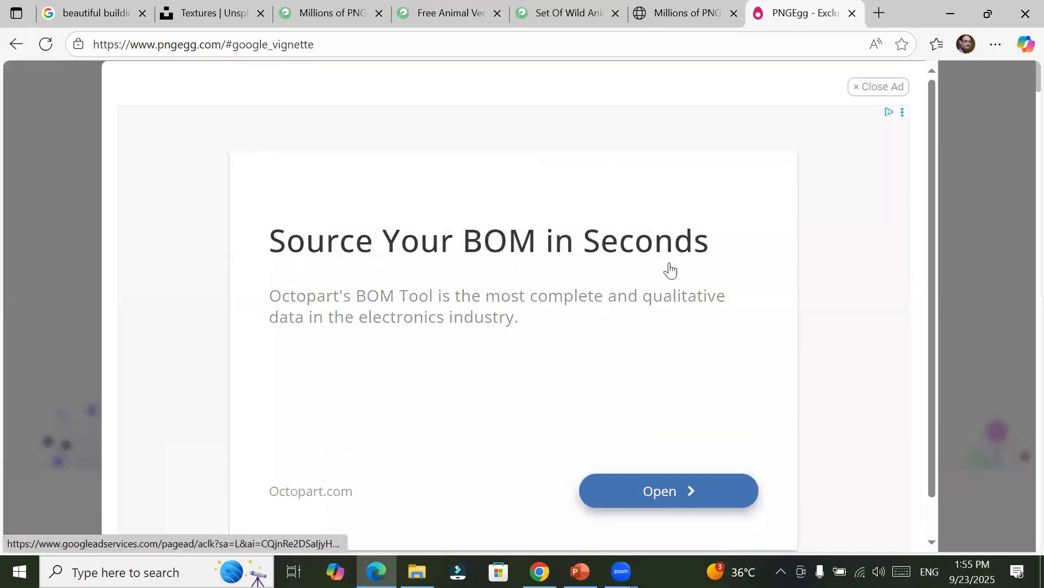
click(881, 91)
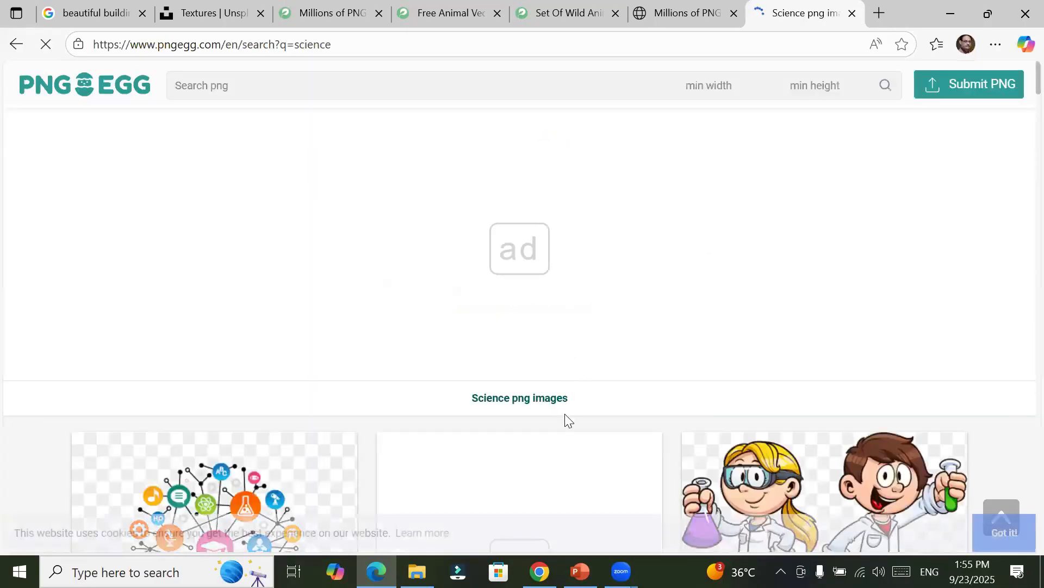
Step: Unlock the Science png images results by watching the short ad and closing it
scroll(650, 381, down, 4)
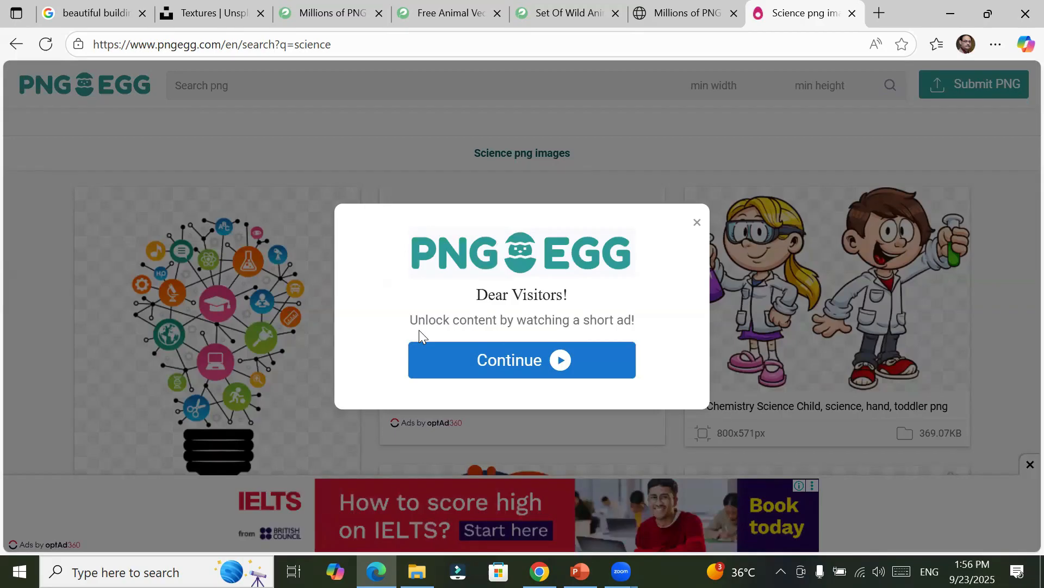
click(559, 361)
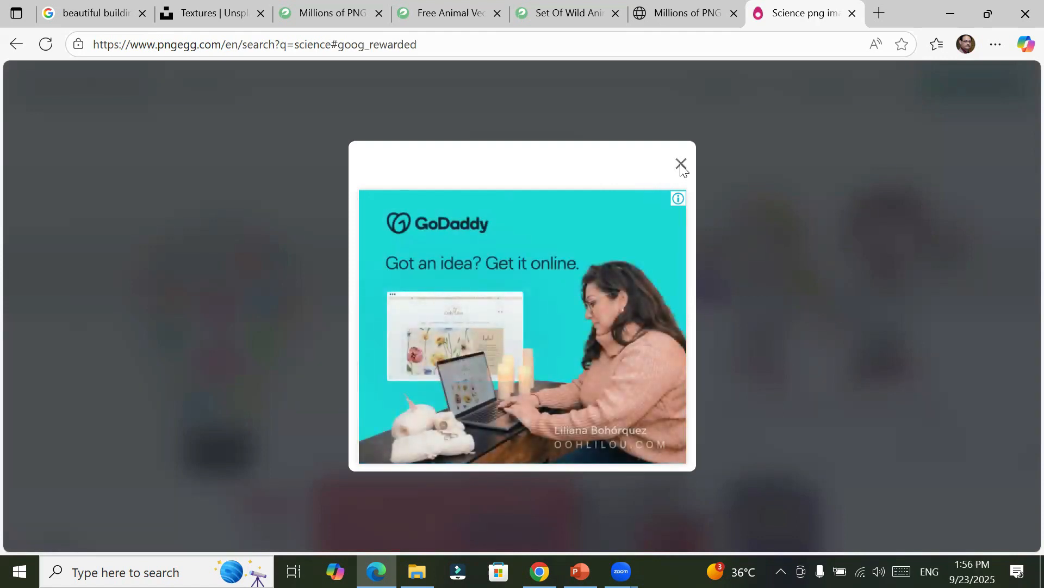
click(681, 165)
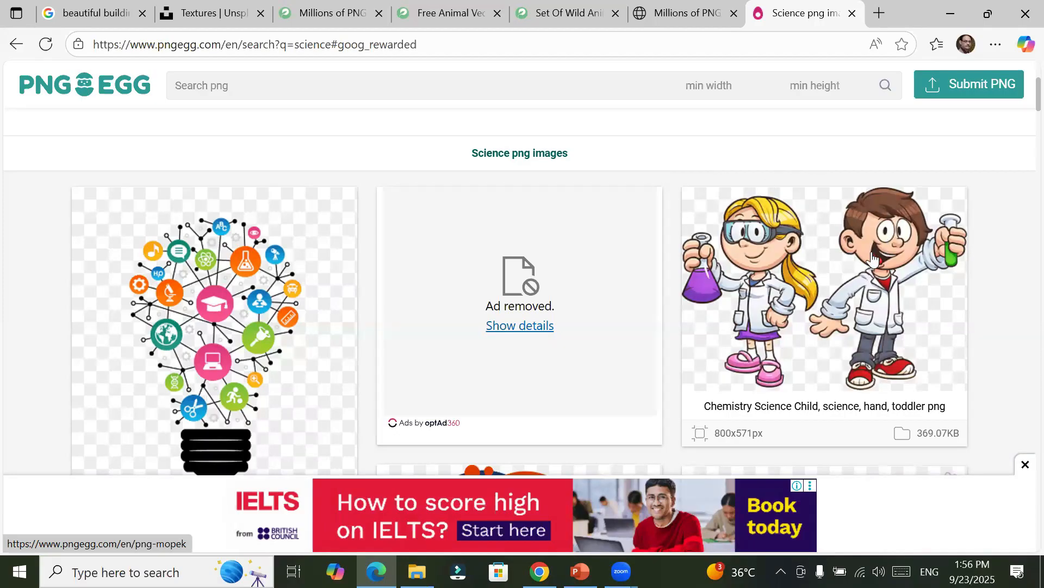
Step: Open the Chemistry Science Child PNG from the science results and request its free download
click(874, 298)
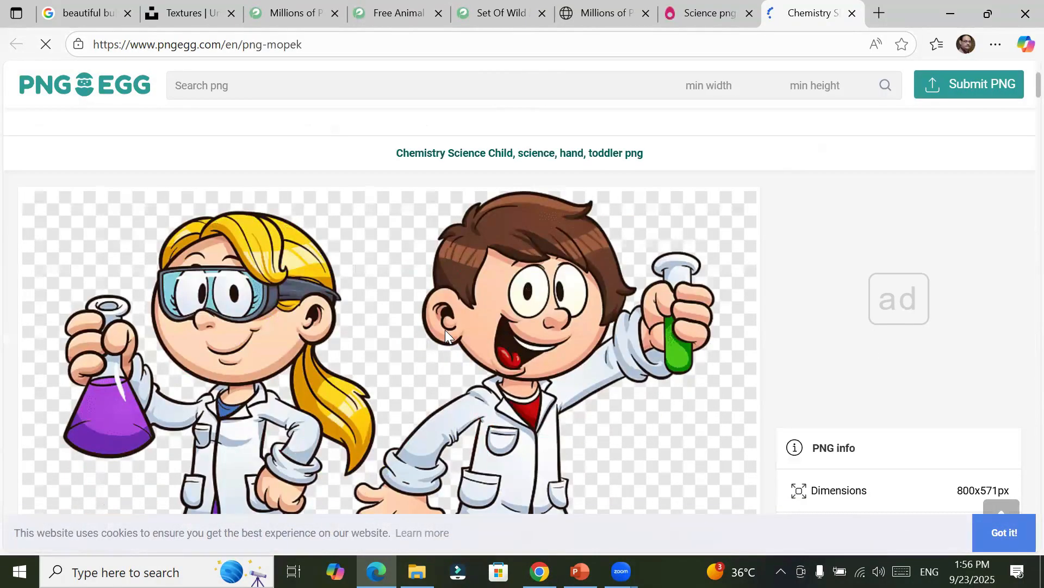
scroll(445, 329, down, 3)
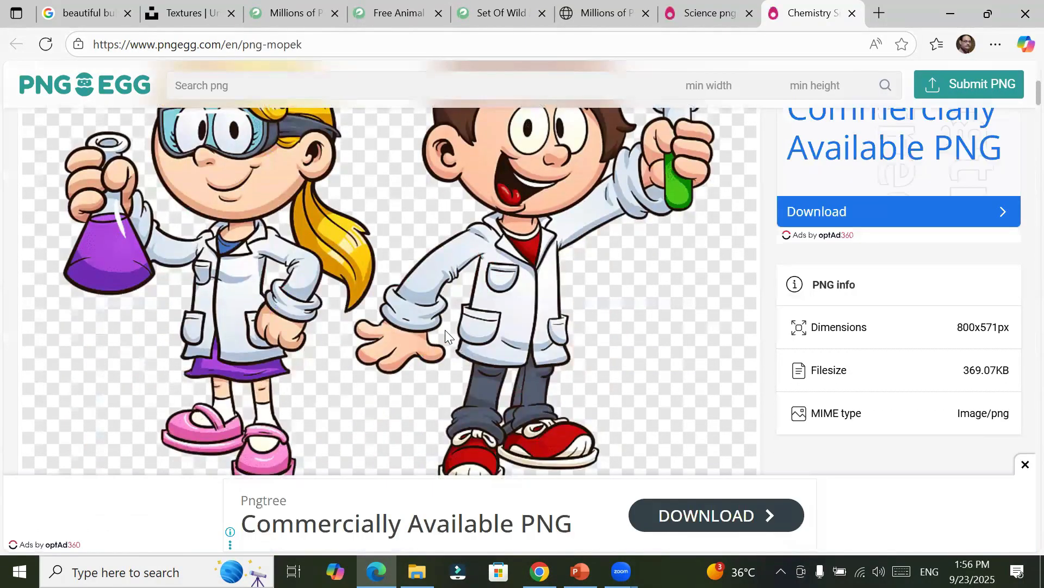
scroll(445, 330, down, 10)
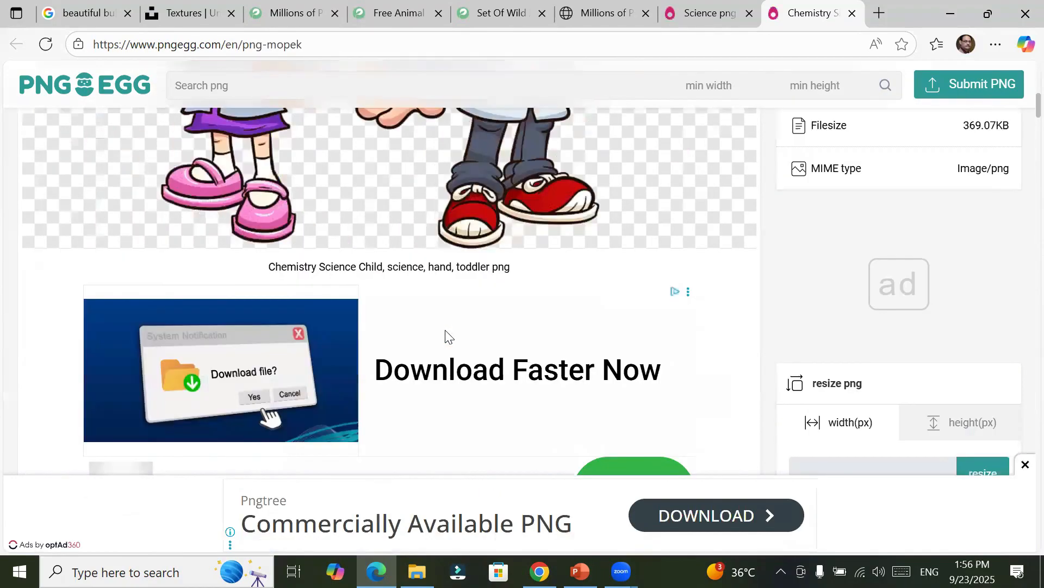
scroll(445, 329, up, 6)
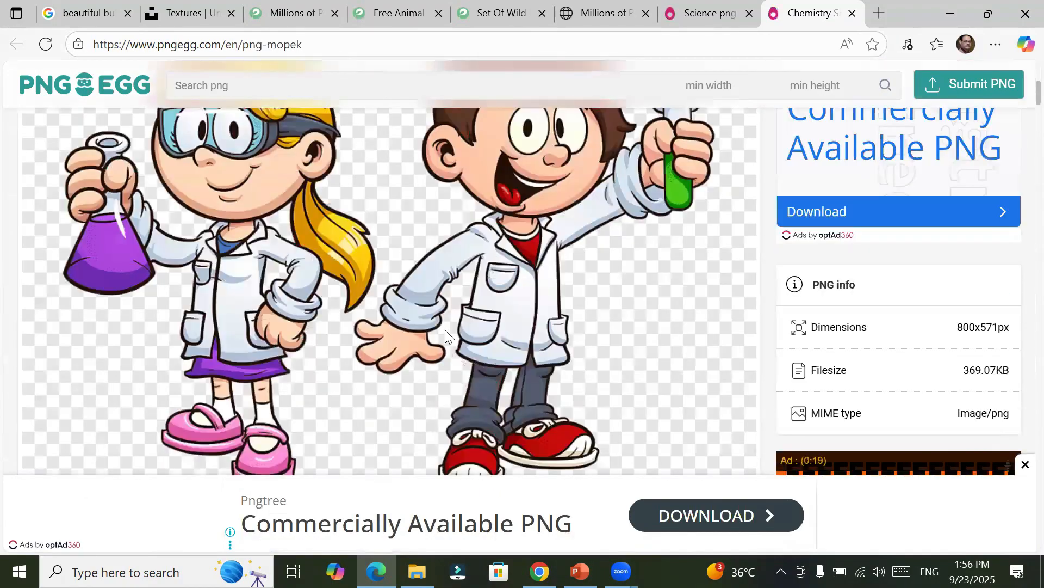
scroll(445, 330, down, 2)
scroll(445, 329, up, 4)
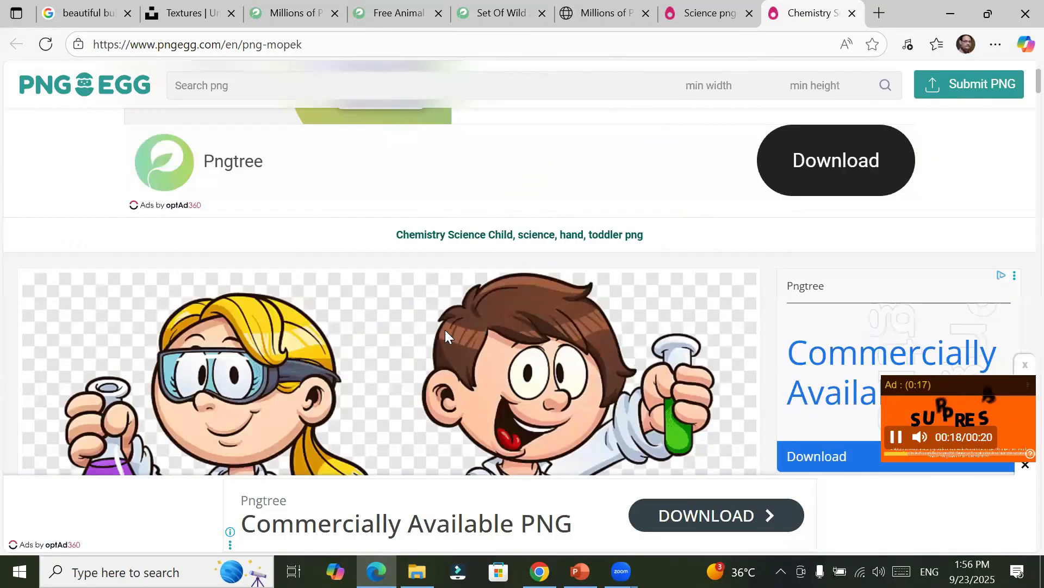
scroll(445, 330, down, 1)
scroll(445, 330, down, 8)
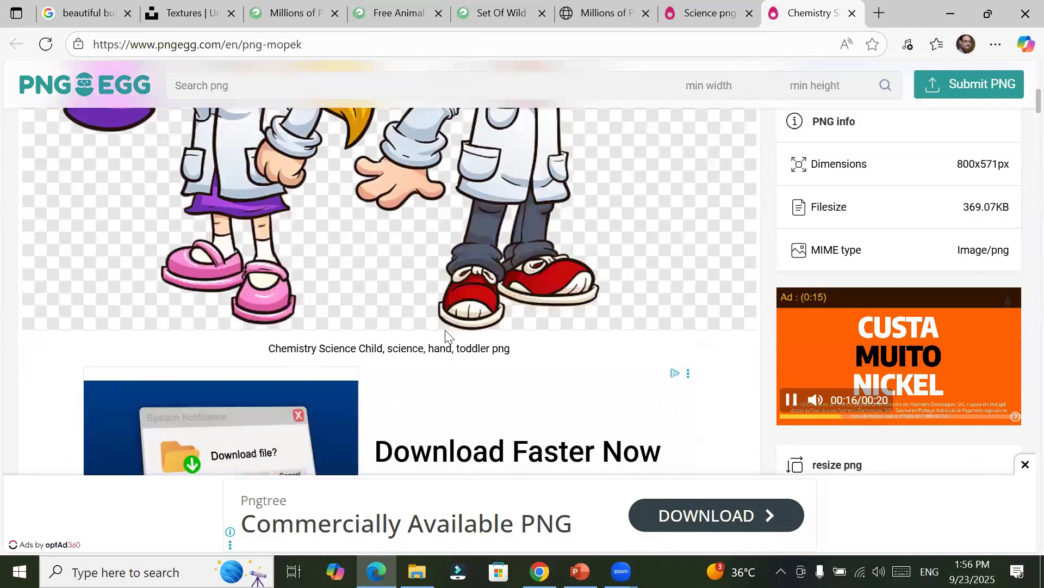
scroll(445, 338, down, 3)
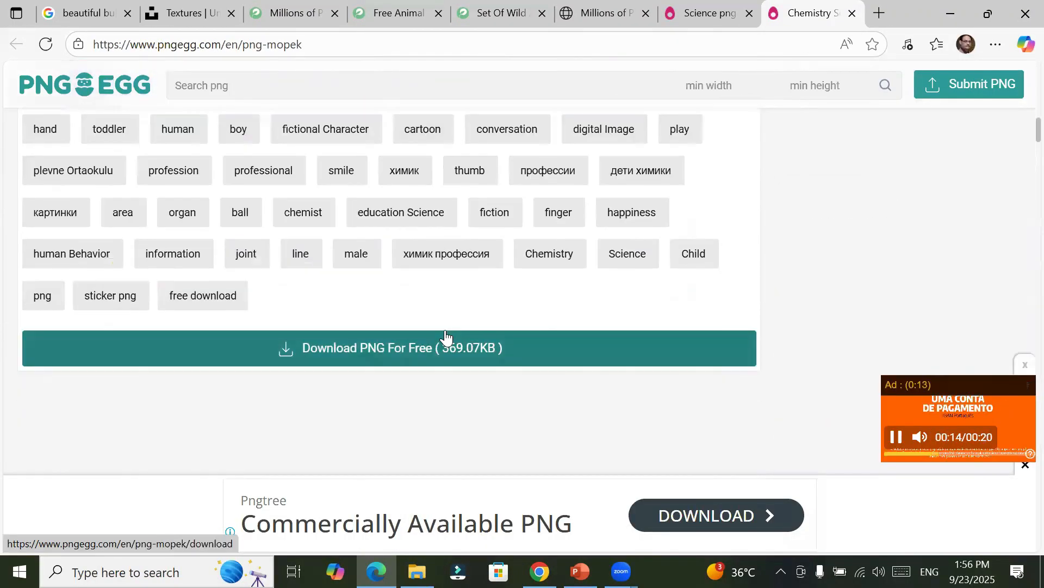
scroll(395, 253, down, 3)
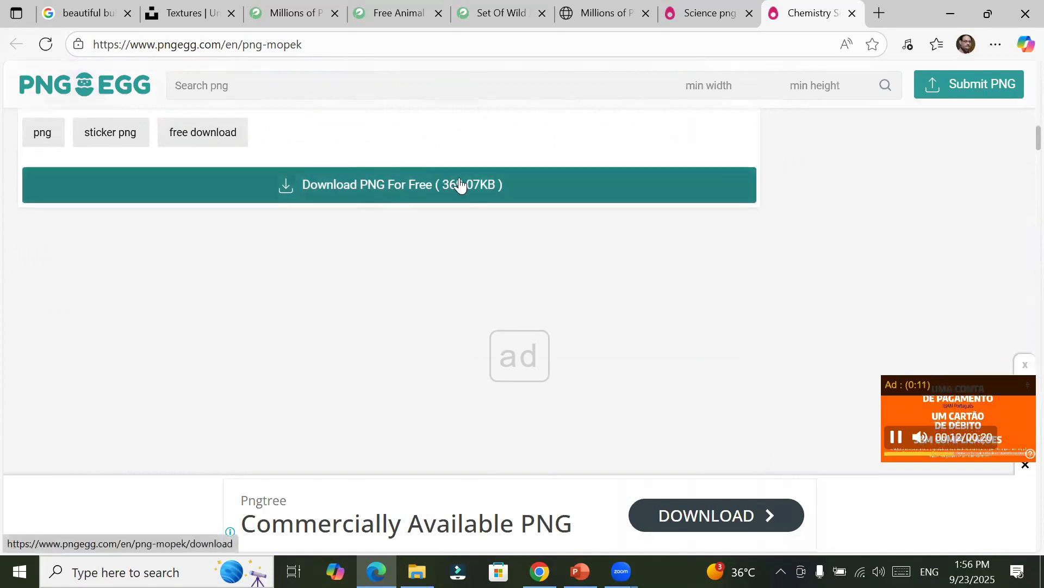
click(413, 185)
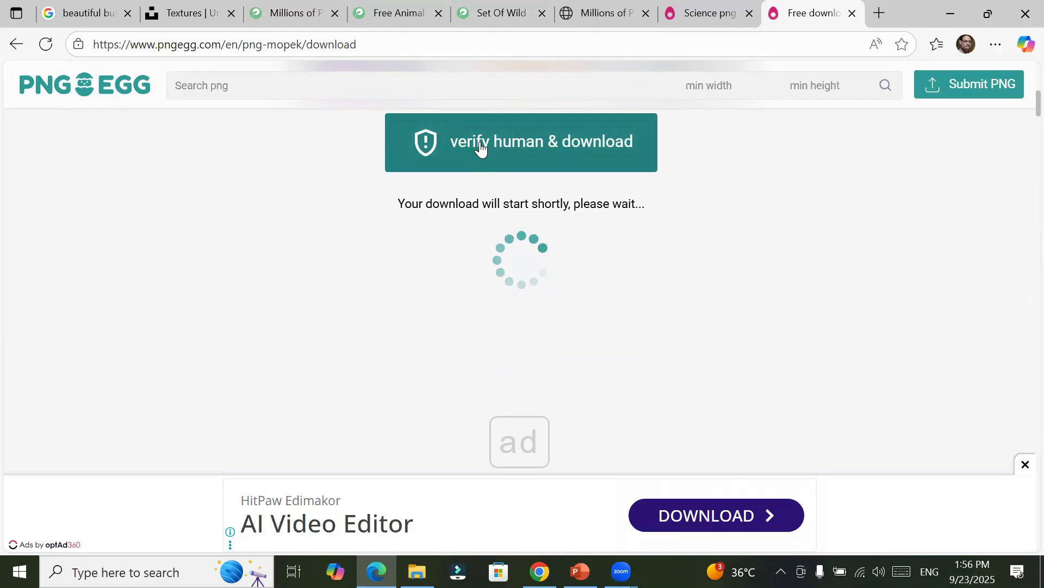
Step: Start the human verification and select the captcha characters in the requested order to download the Chemistry Science Child PNG
click(511, 154)
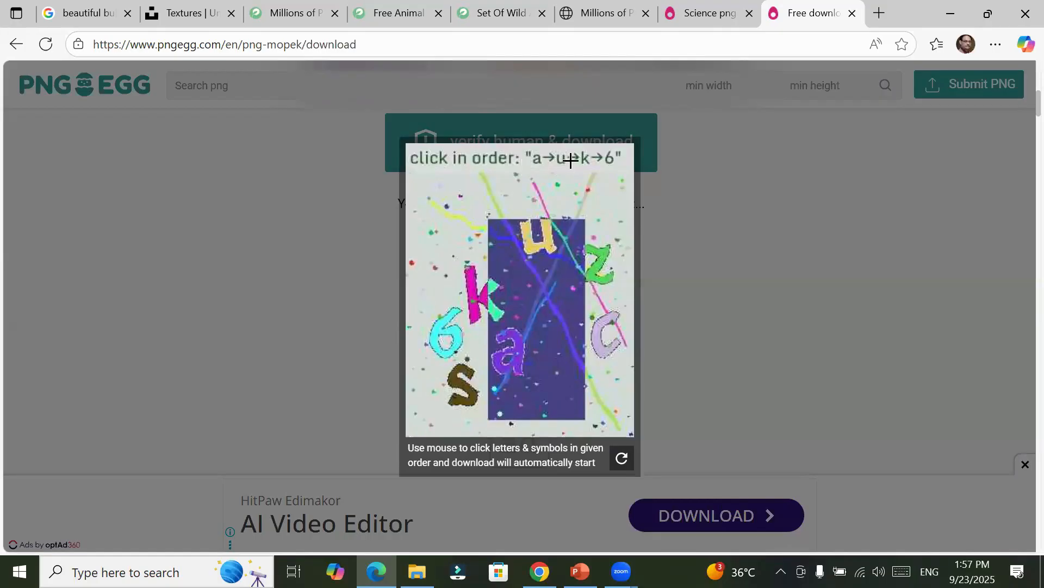
click(514, 359)
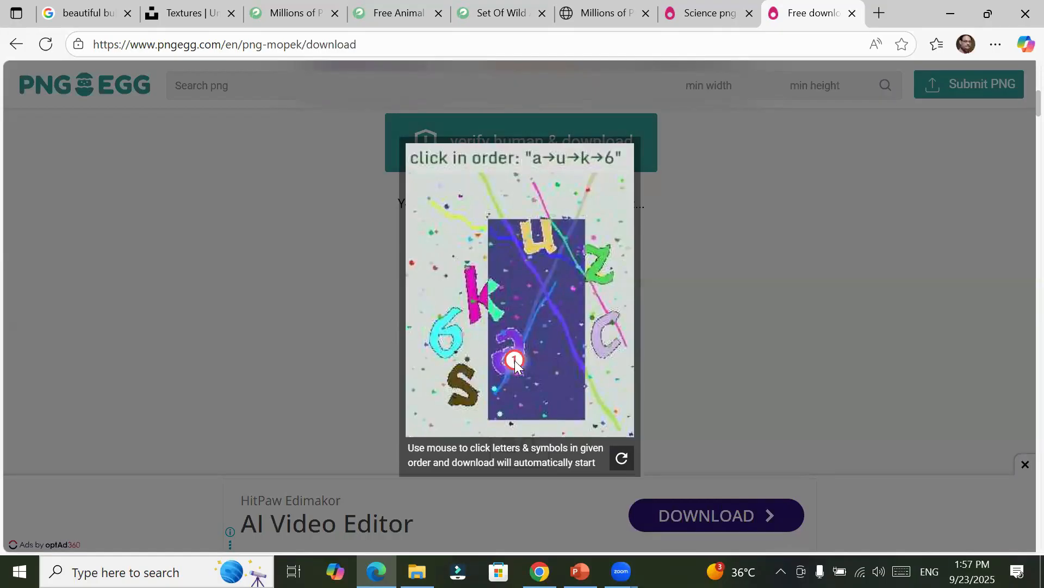
click(545, 240)
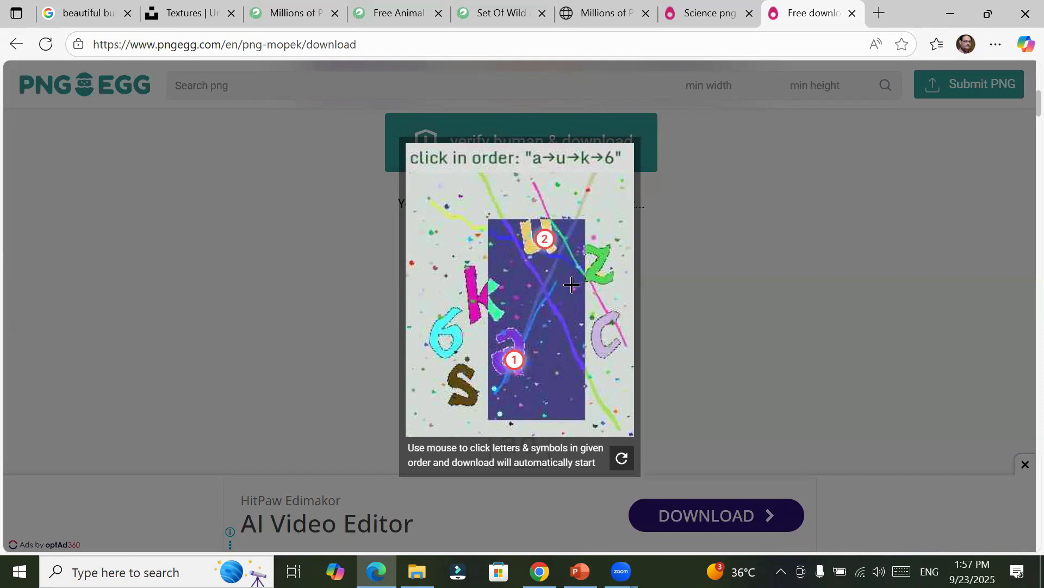
click(471, 286)
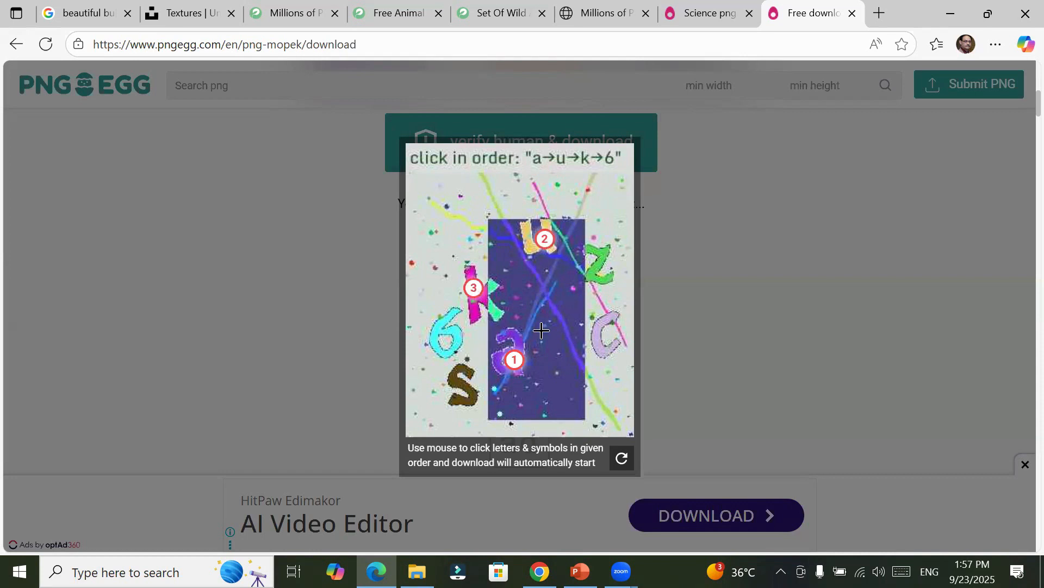
click(455, 341)
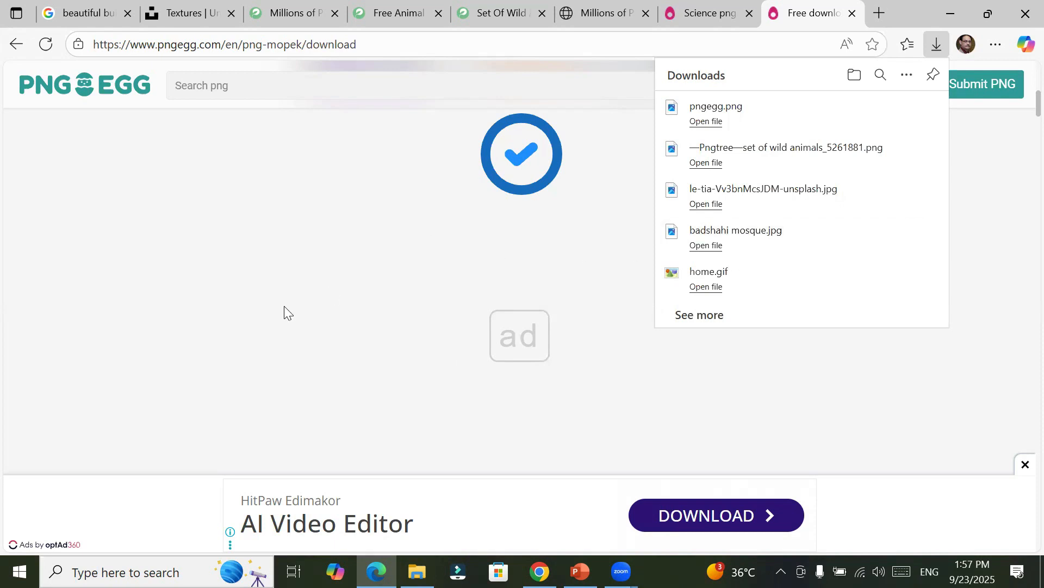
Step: Open the Cartoon School image of the boy with a backpack from the relevant images and download its free PNG
scroll(260, 239, down, 6)
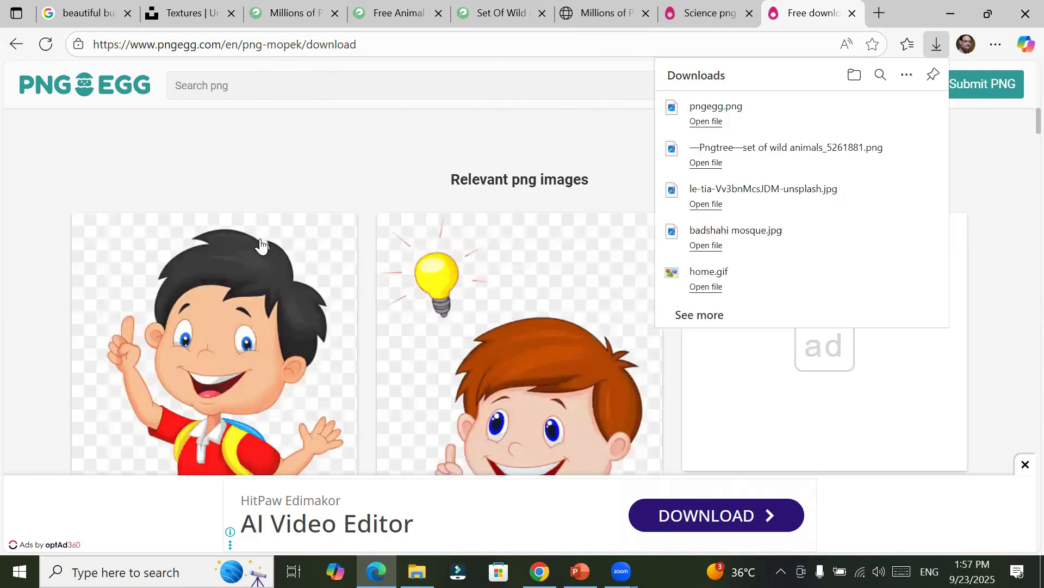
scroll(260, 246, up, 4)
scroll(259, 245, down, 1)
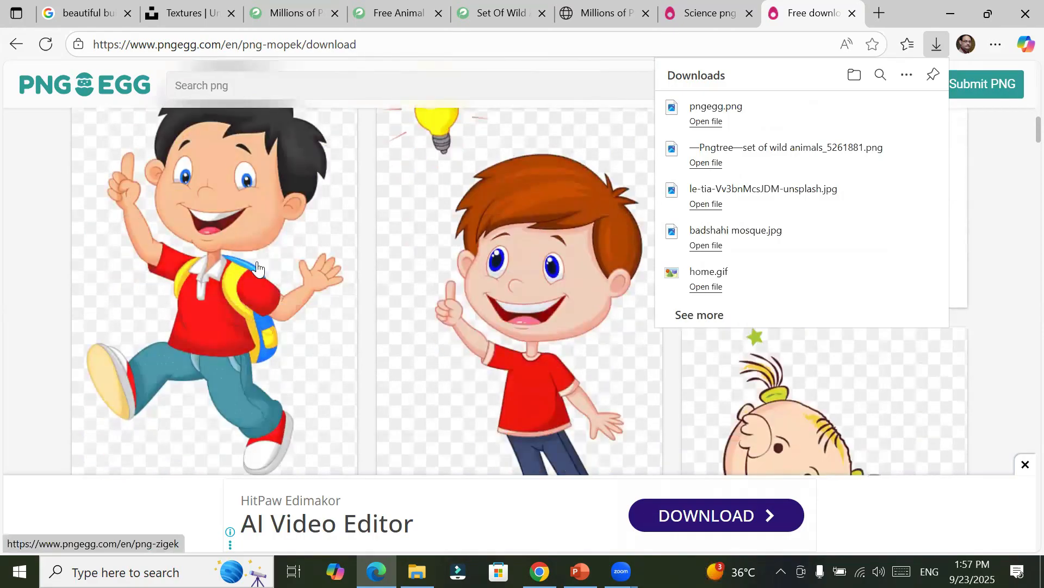
click(247, 222)
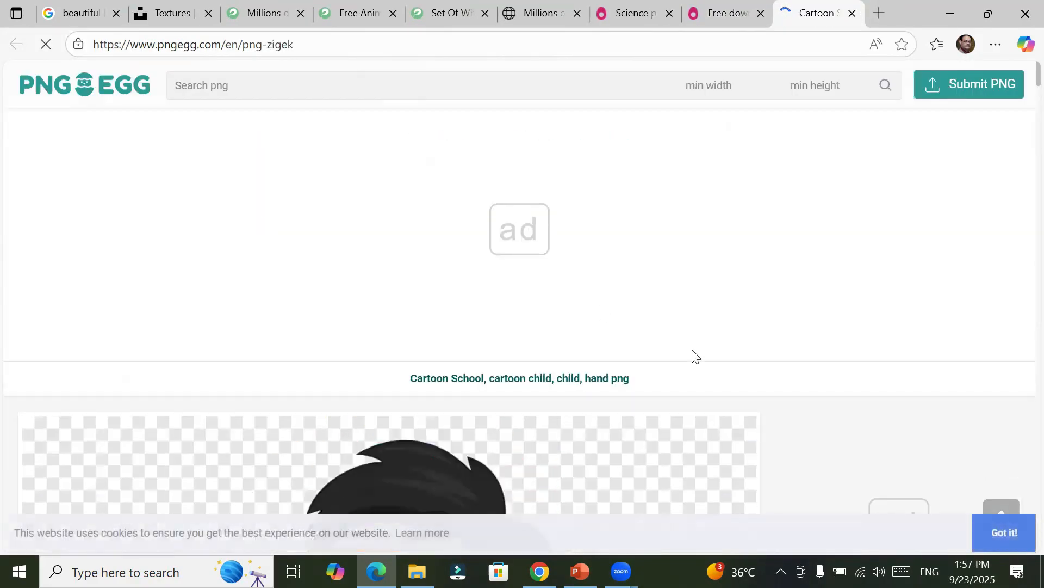
scroll(695, 356, down, 15)
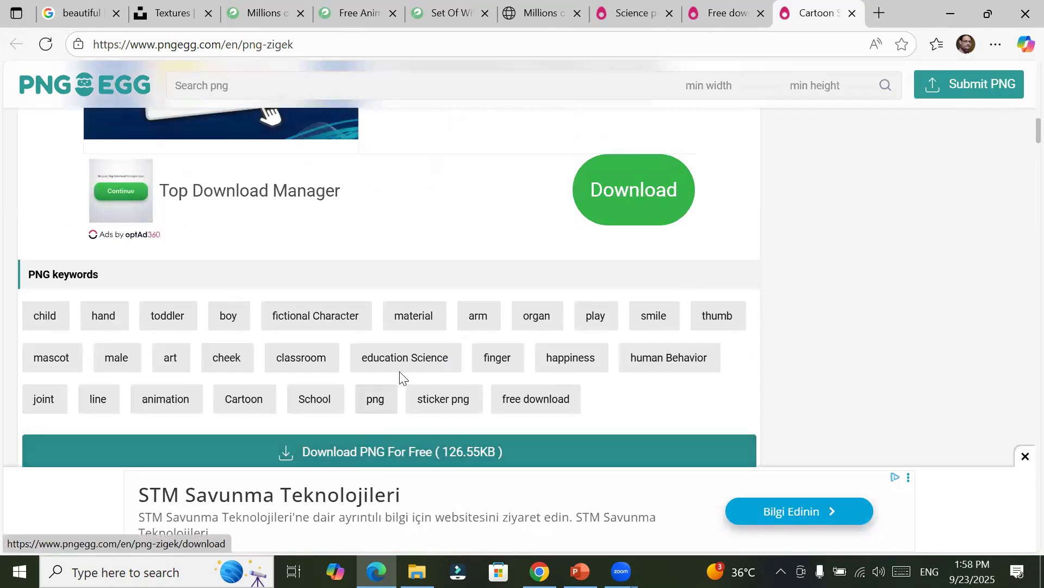
scroll(391, 376, down, 1)
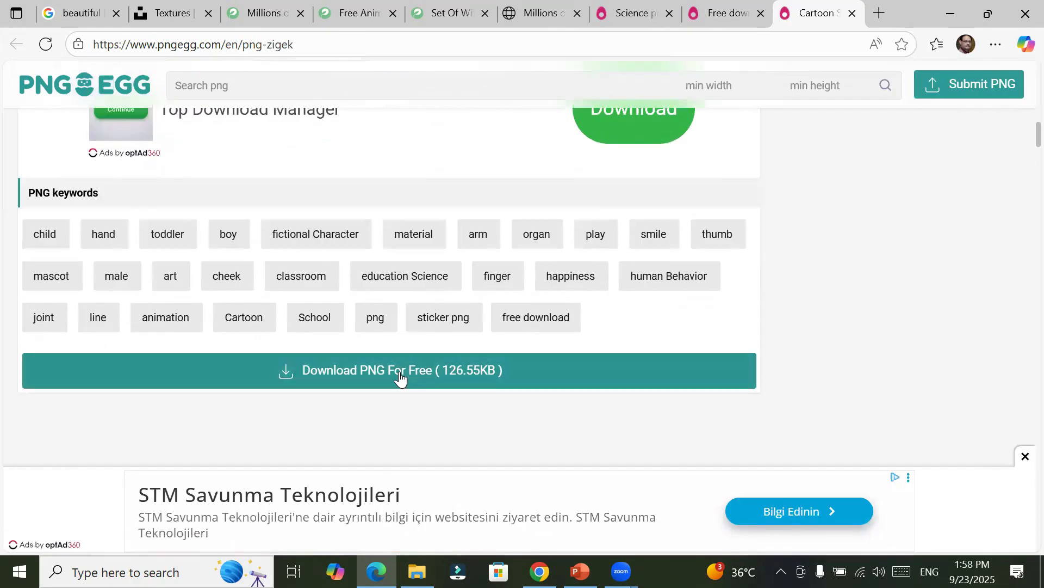
click(361, 372)
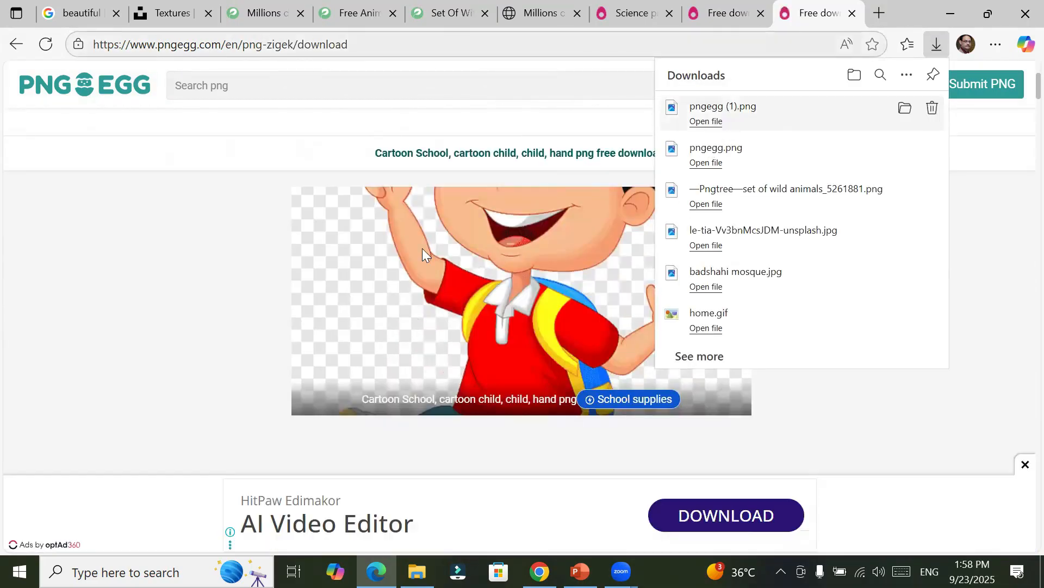
Step: Return to the Cartoon School page, open the related School Child Student image of children riding a pencil and download its free PNG
click(15, 43)
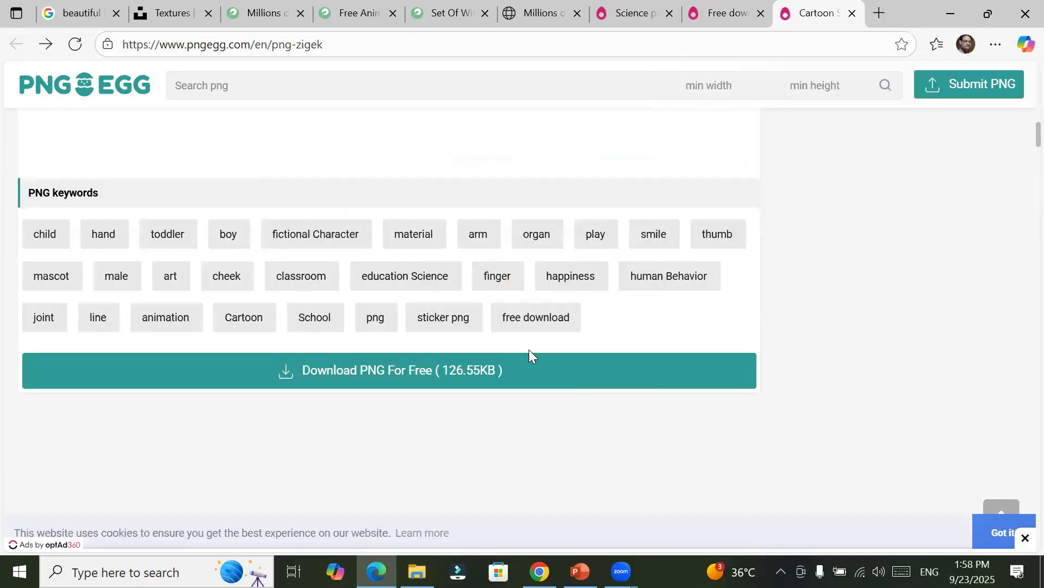
scroll(566, 363, down, 5)
scroll(565, 363, down, 10)
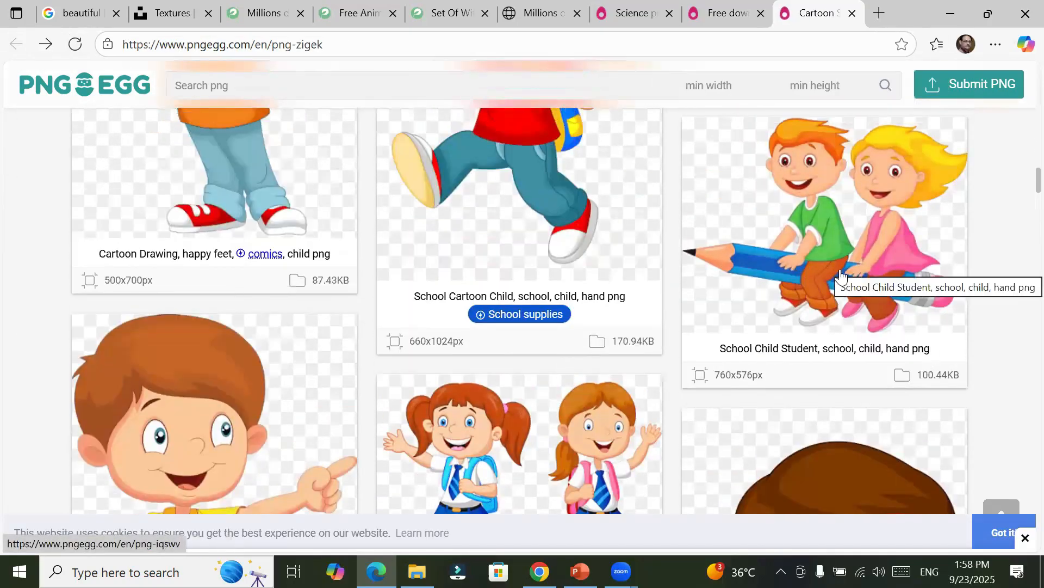
click(843, 278)
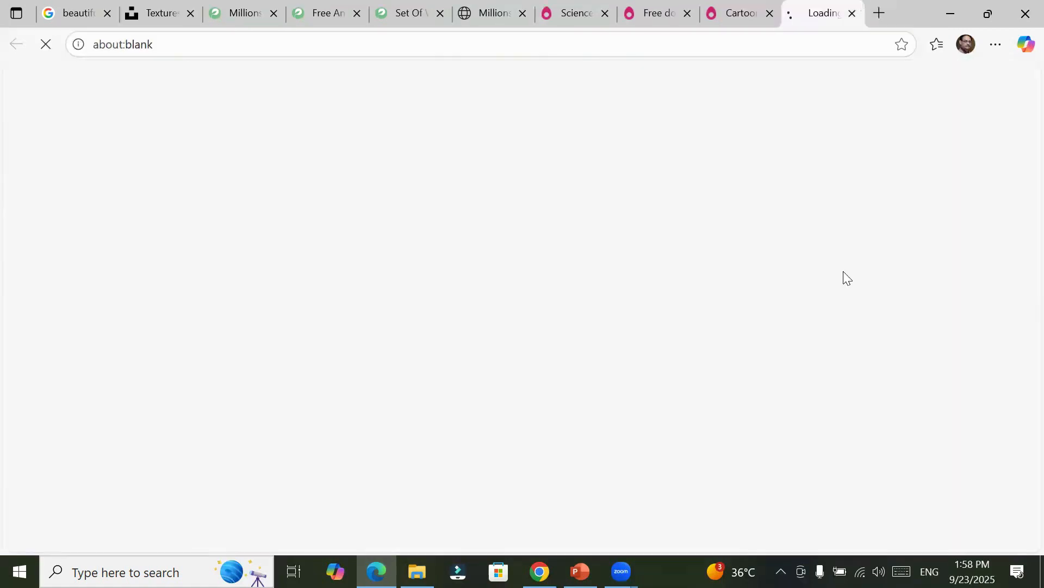
scroll(411, 403, down, 10)
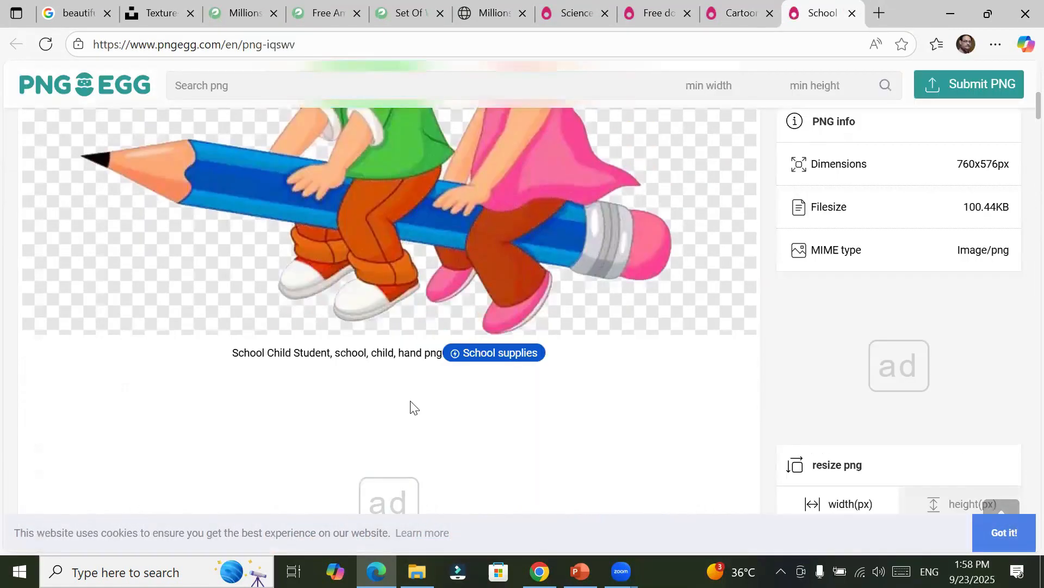
scroll(410, 400, down, 3)
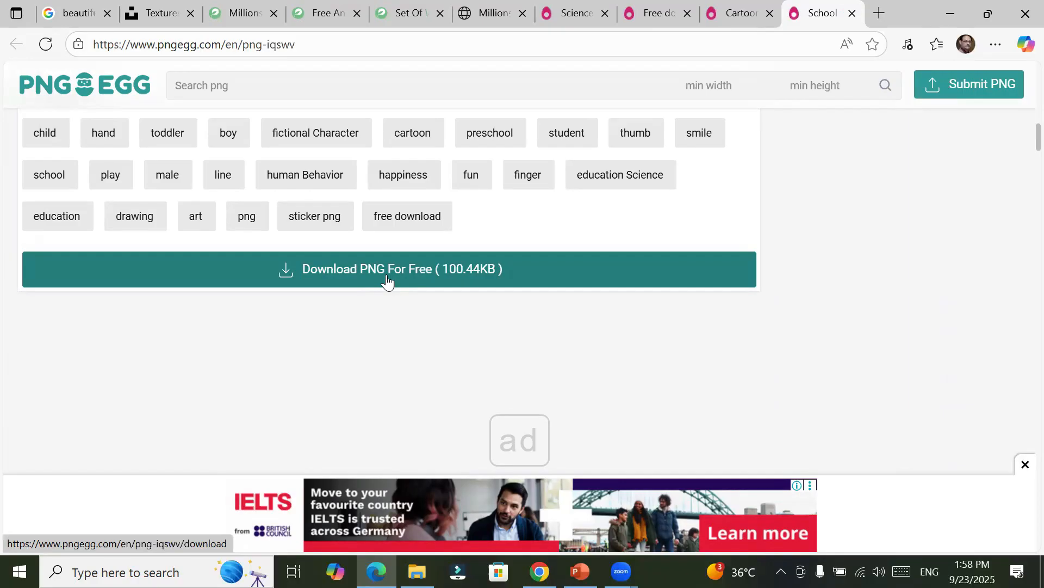
click(387, 277)
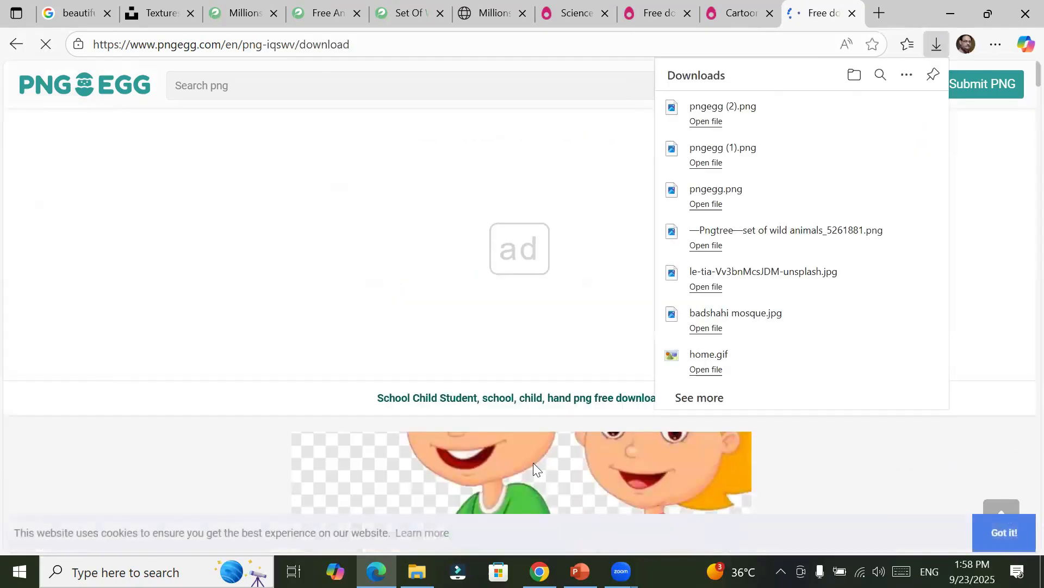
Step: Return to the School Child Student page and open the images for its preschool keyword
click(17, 47)
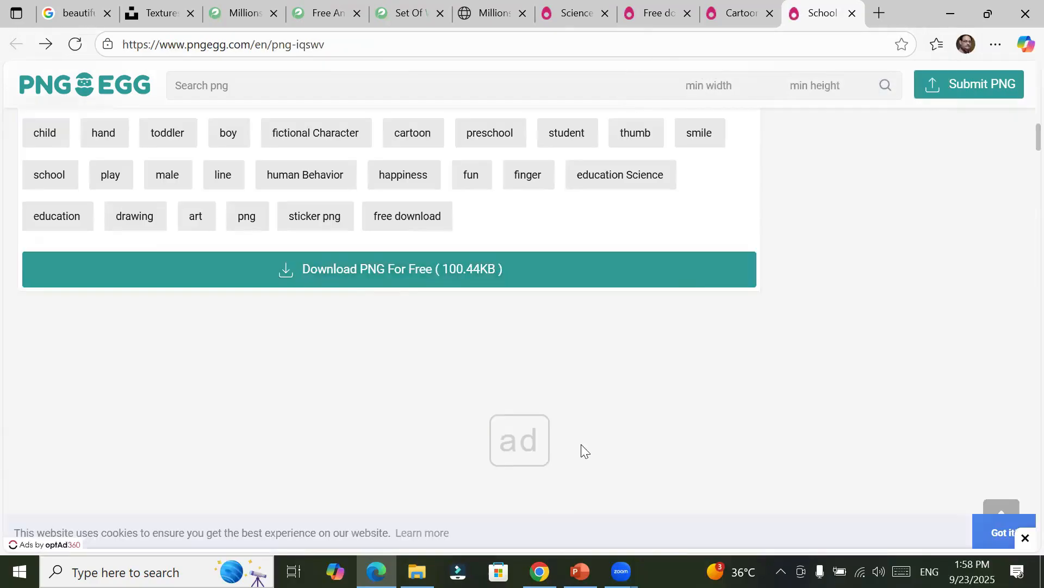
scroll(593, 391, up, 3)
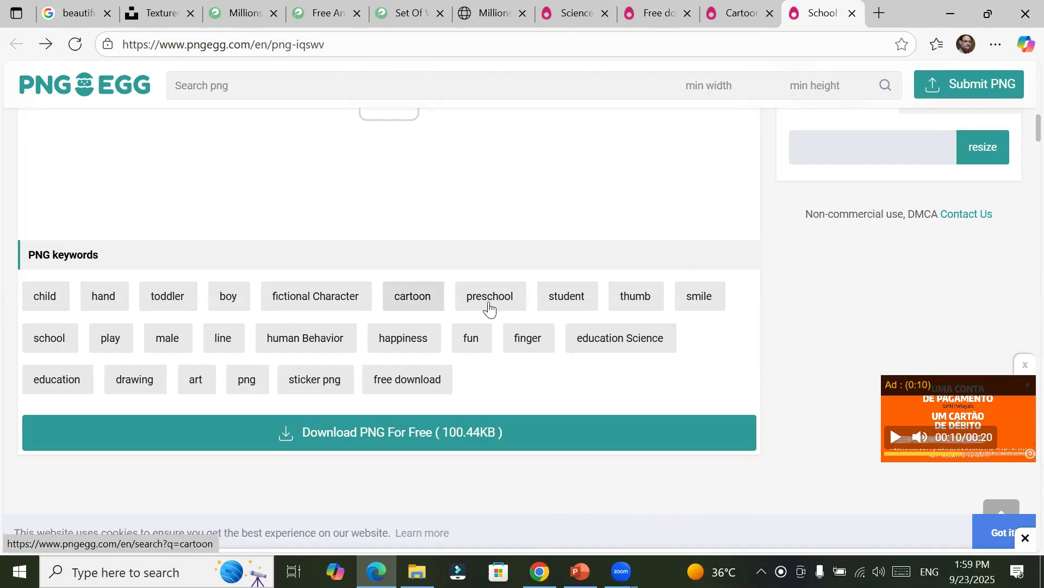
click(489, 308)
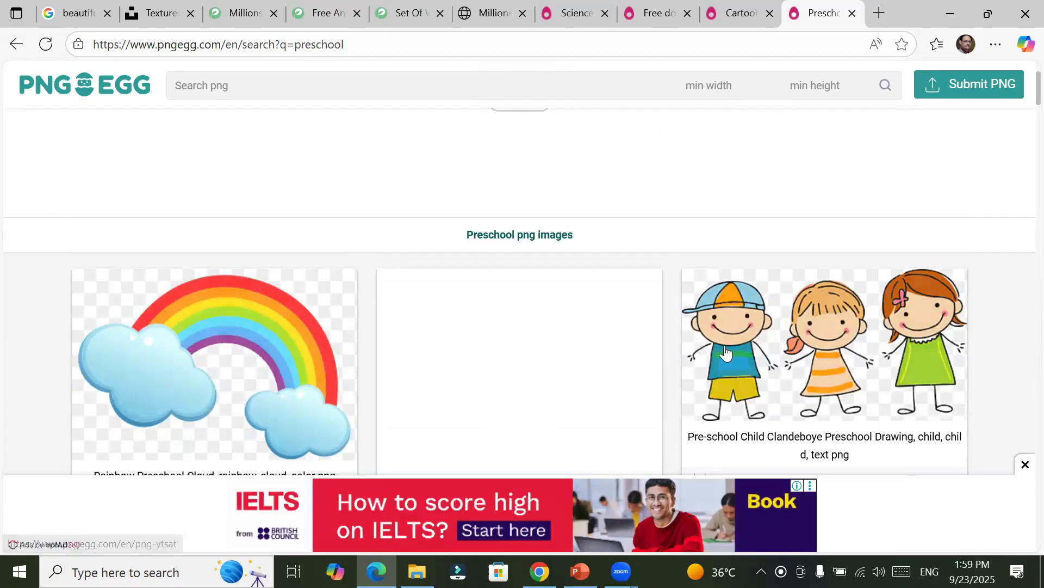
Step: Browse the Preschool png images results and examine the available illustrations, including their titles, dimensions and file sizes
scroll(856, 374, down, 2)
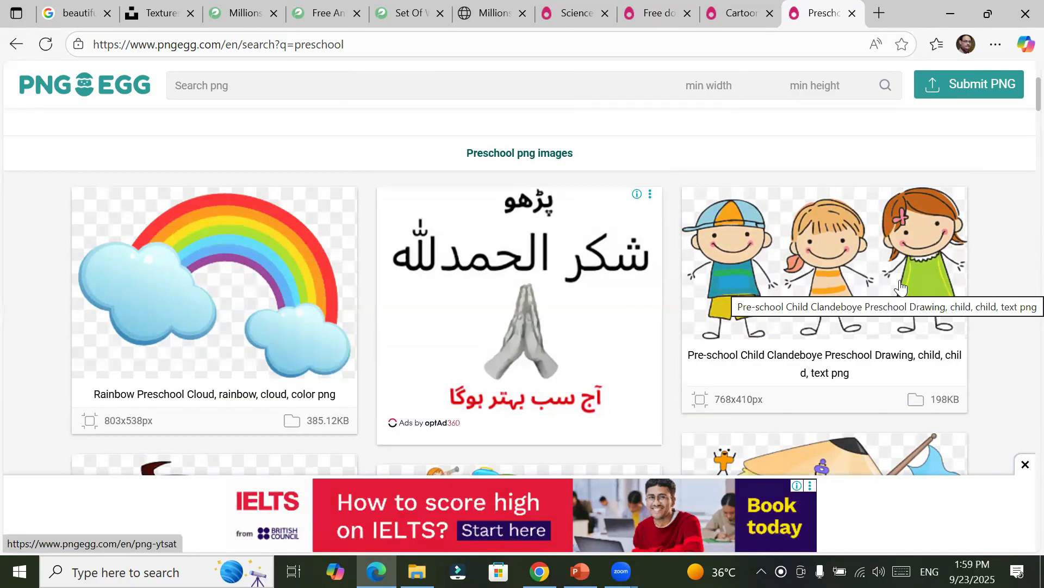
scroll(322, 280, down, 3)
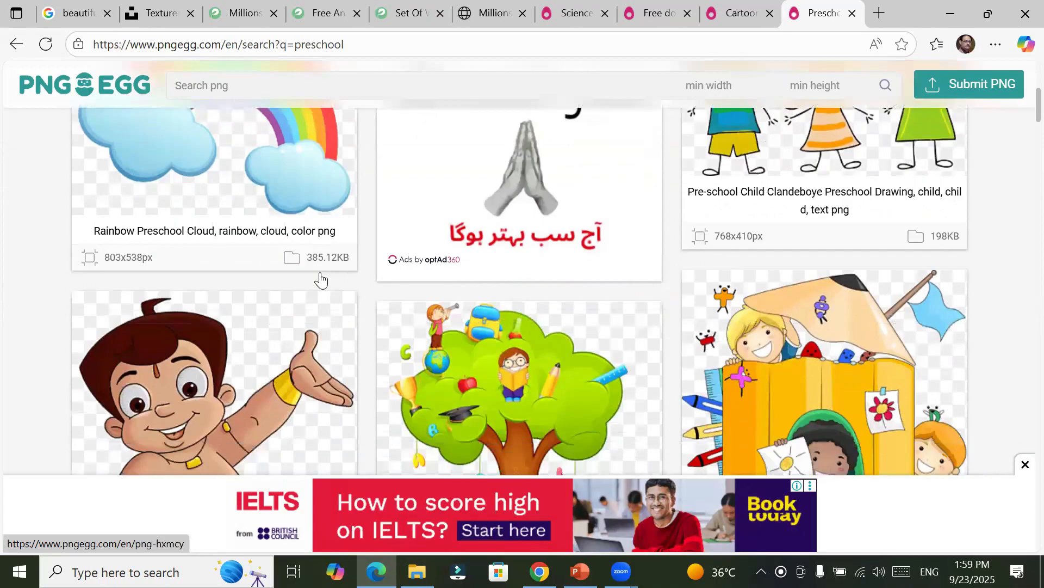
scroll(319, 272, down, 10)
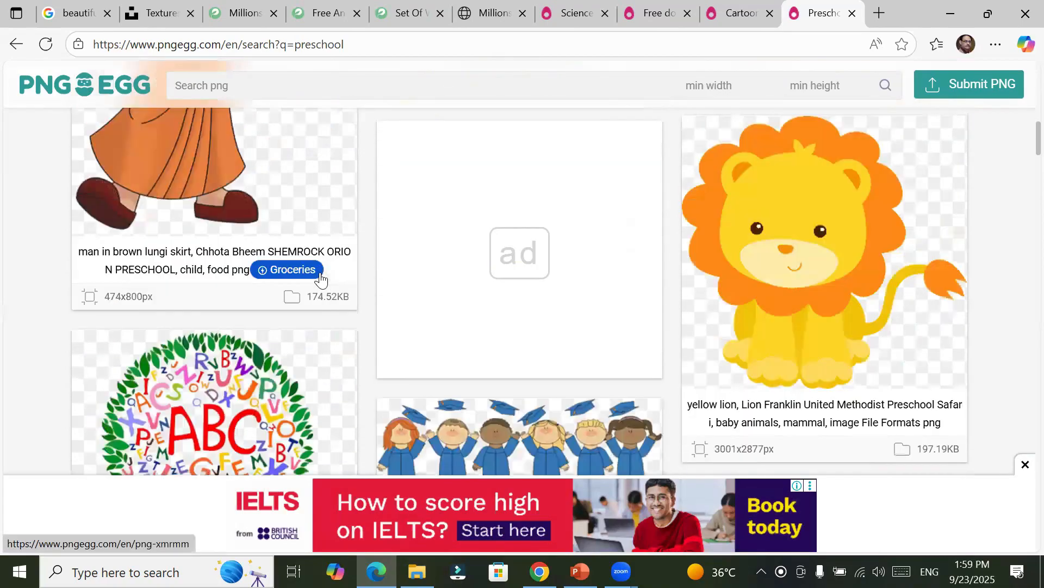
scroll(320, 272, down, 5)
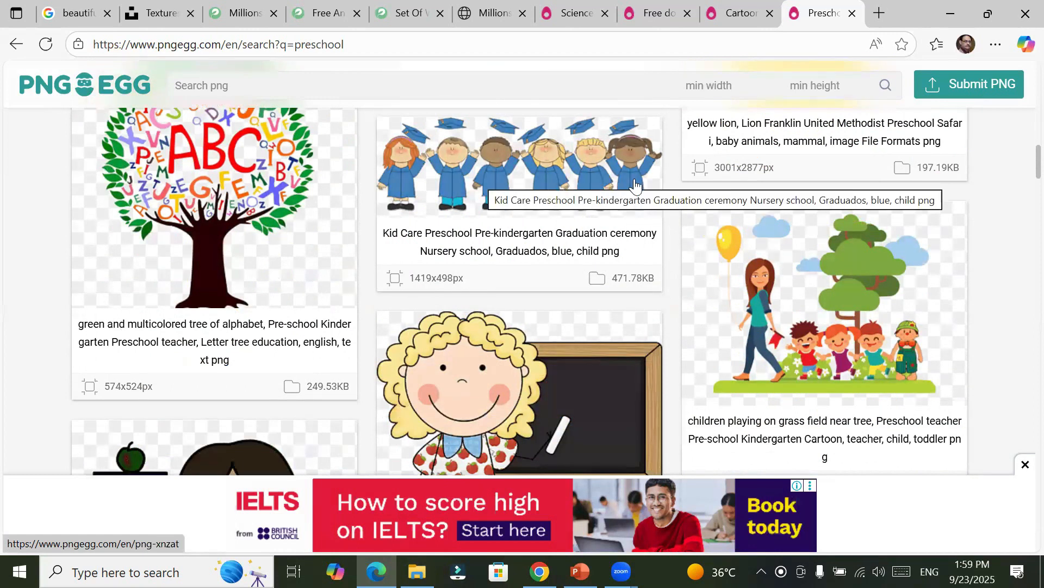
scroll(607, 186, up, 1)
scroll(607, 191, up, 3)
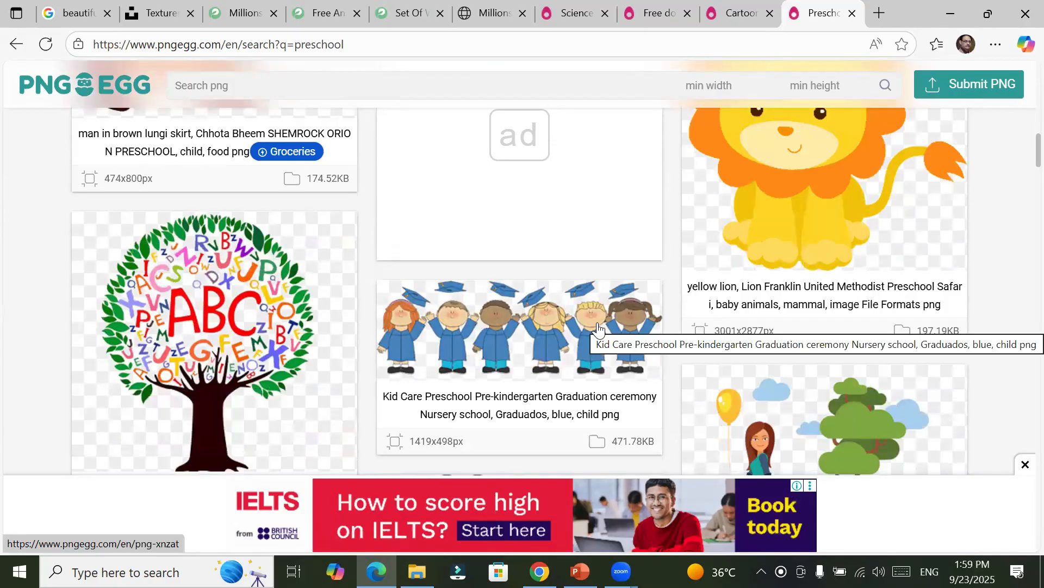
scroll(598, 326, down, 3)
scroll(598, 326, up, 2)
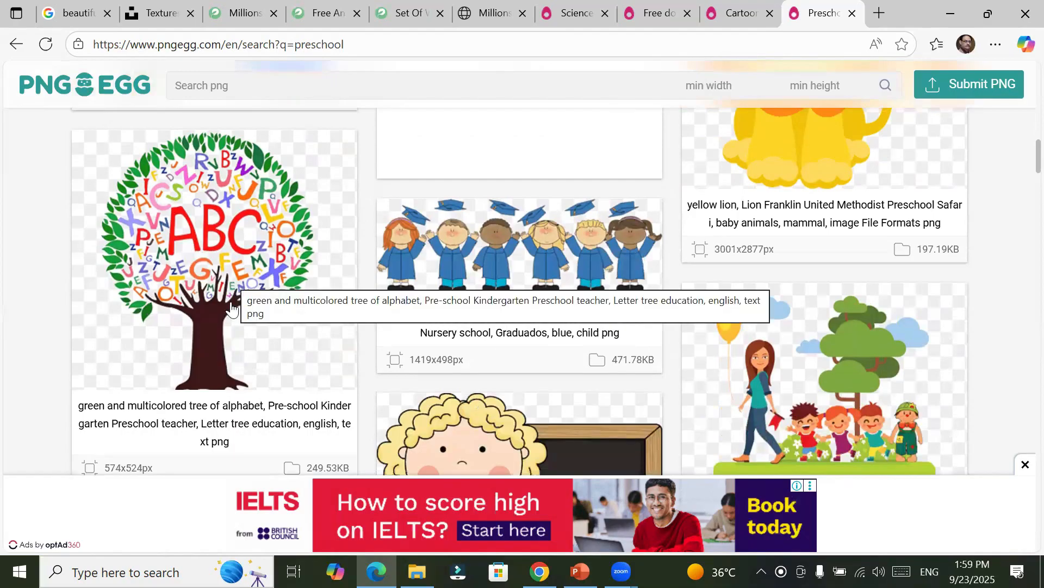
Step: Open the green and multicolored alphabet tree image from the preschool results and download its free PNG, dismissing the ad
click(210, 359)
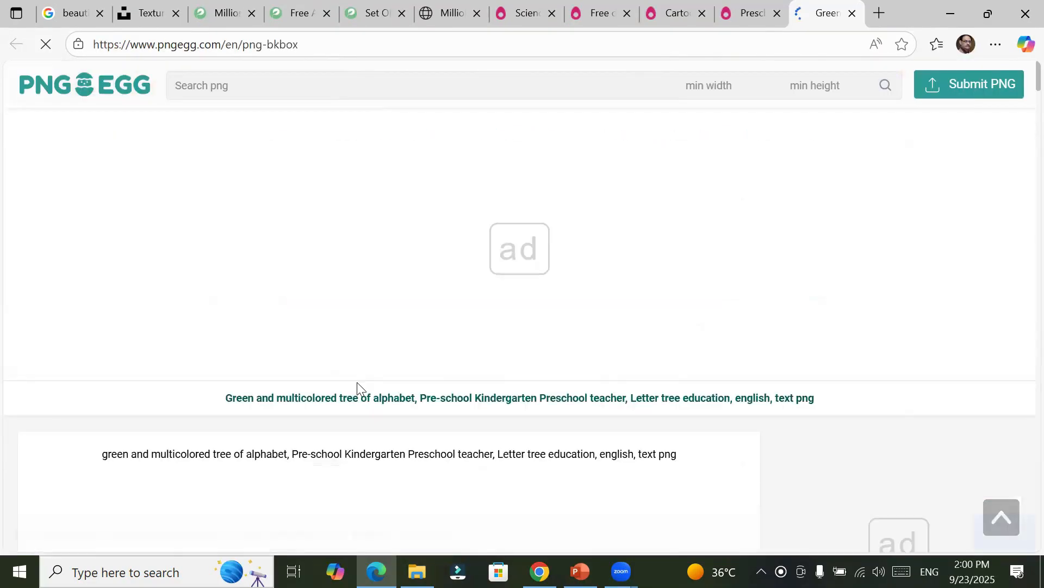
scroll(550, 358, down, 10)
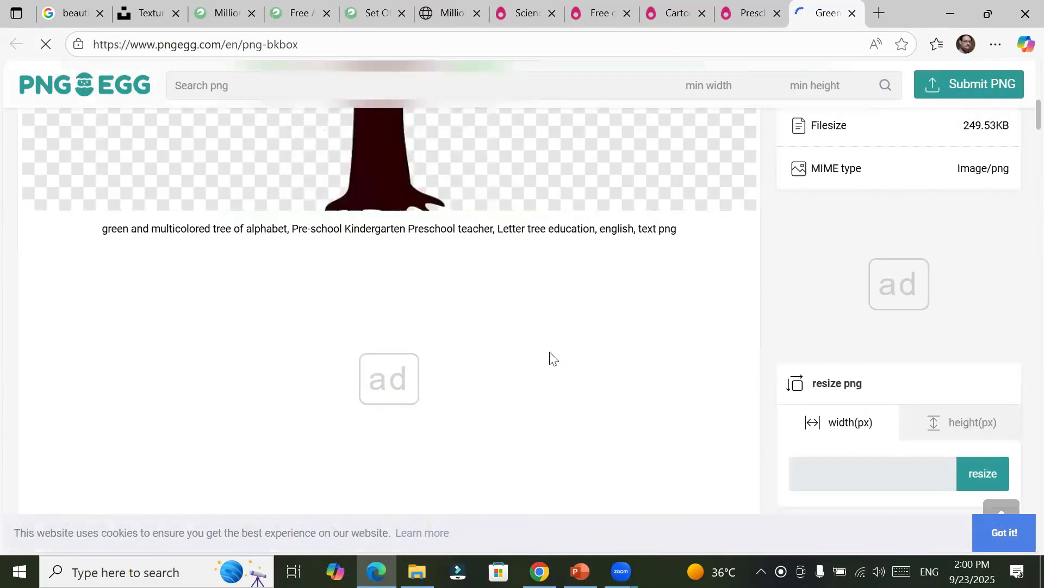
scroll(549, 354, down, 3)
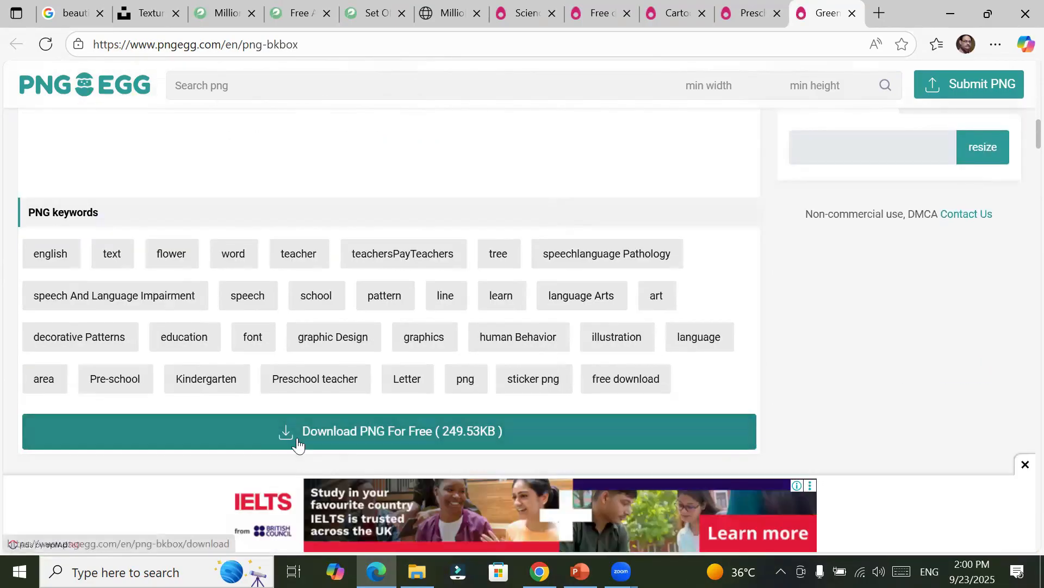
click(312, 431)
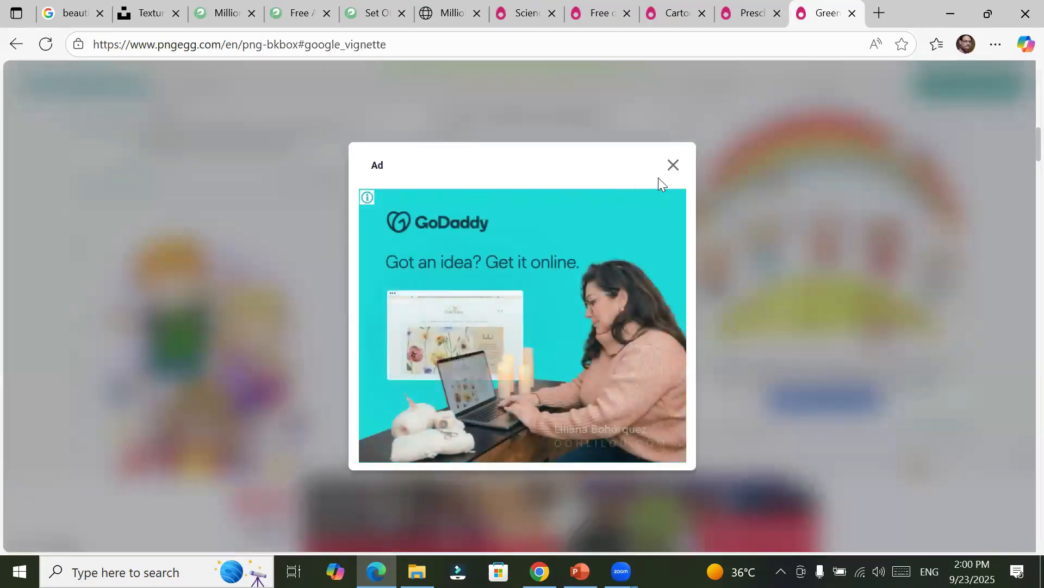
click(672, 166)
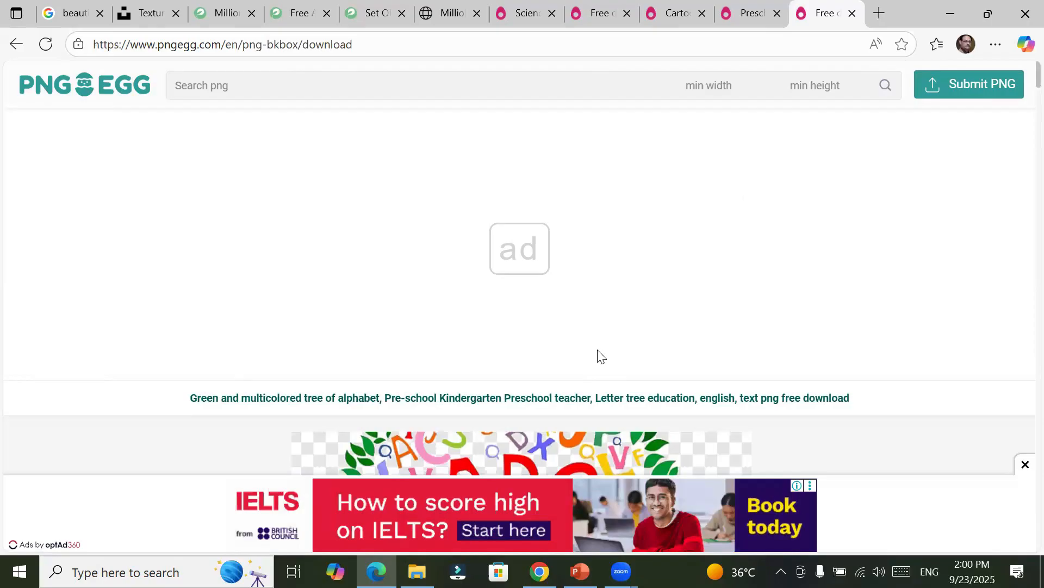
Step: Open the blue brush-stroke Euclidean frame from the relevant images and go to its own relevant images
scroll(600, 356, down, 5)
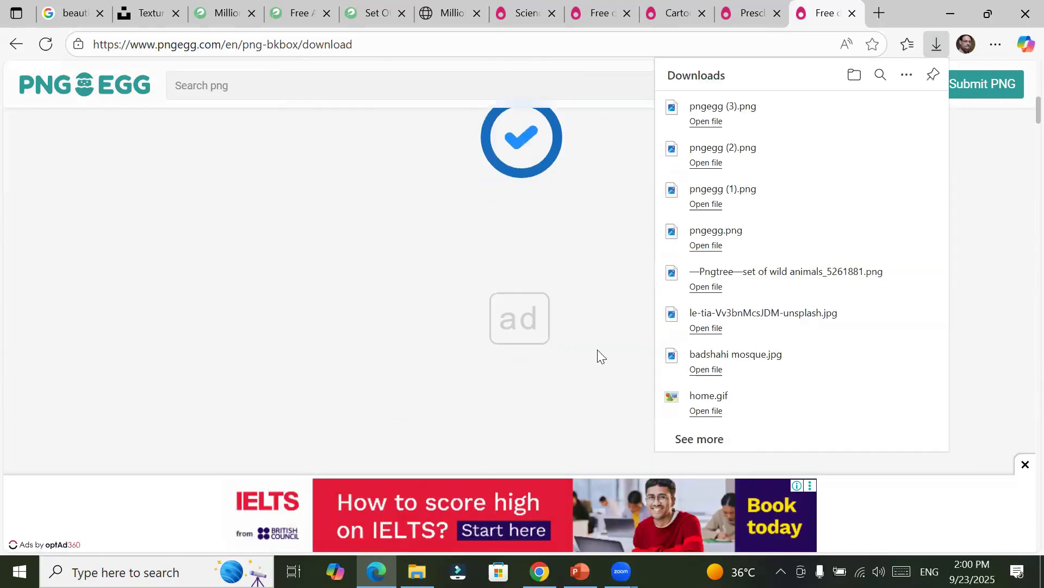
scroll(599, 351, up, 4)
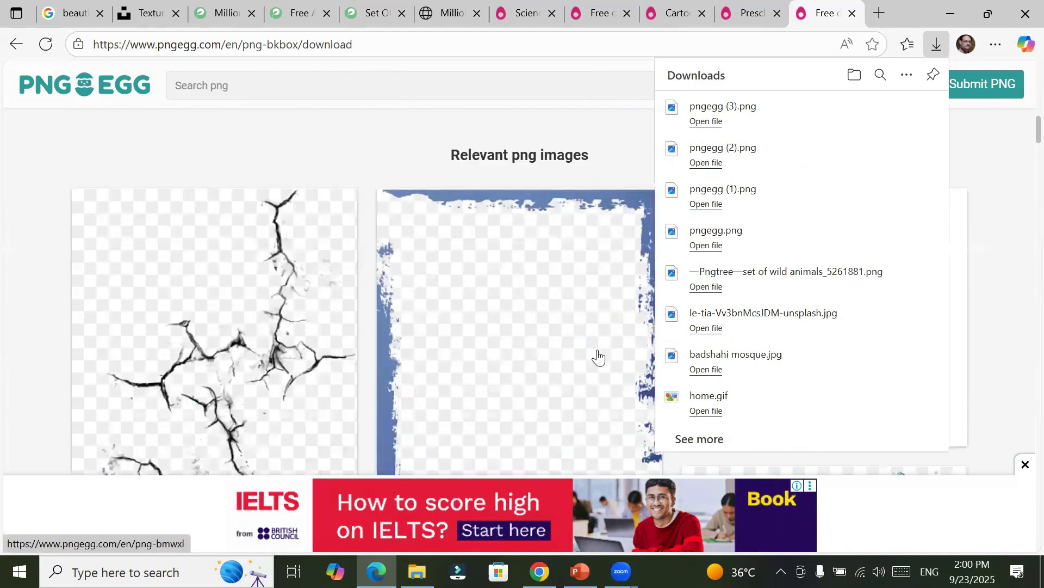
scroll(586, 350, down, 2)
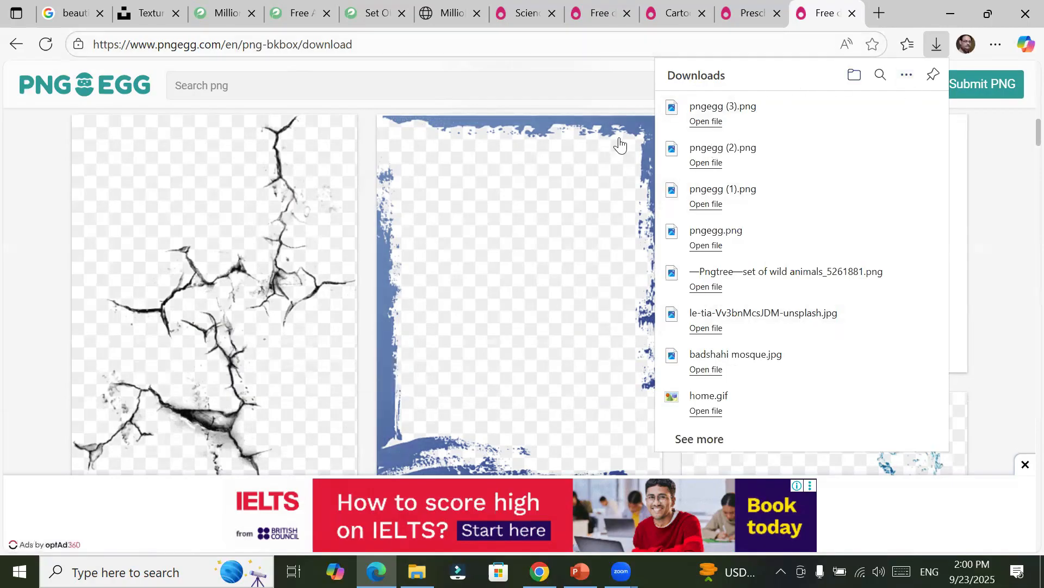
click(555, 191)
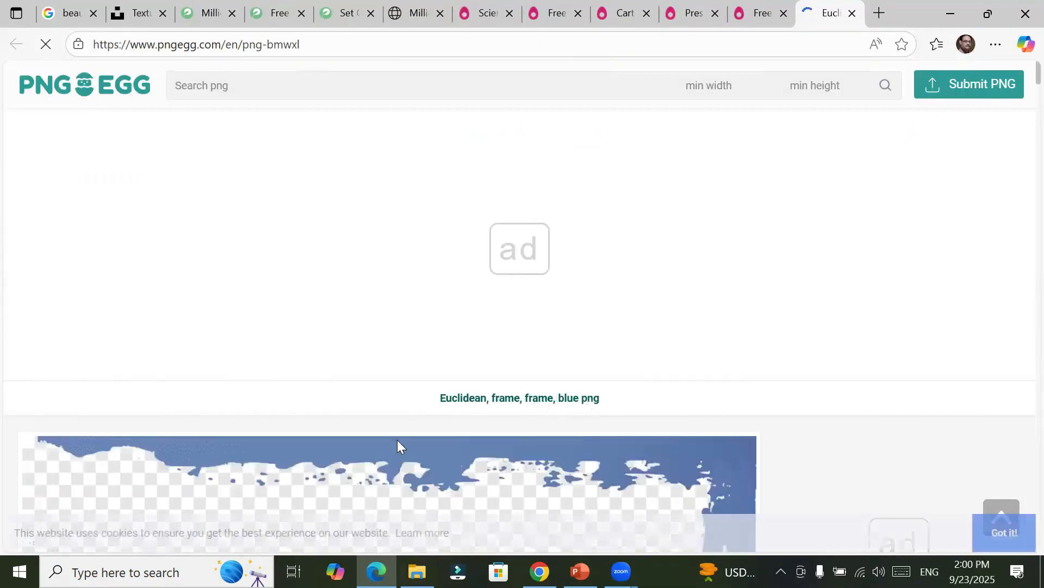
scroll(401, 390, down, 5)
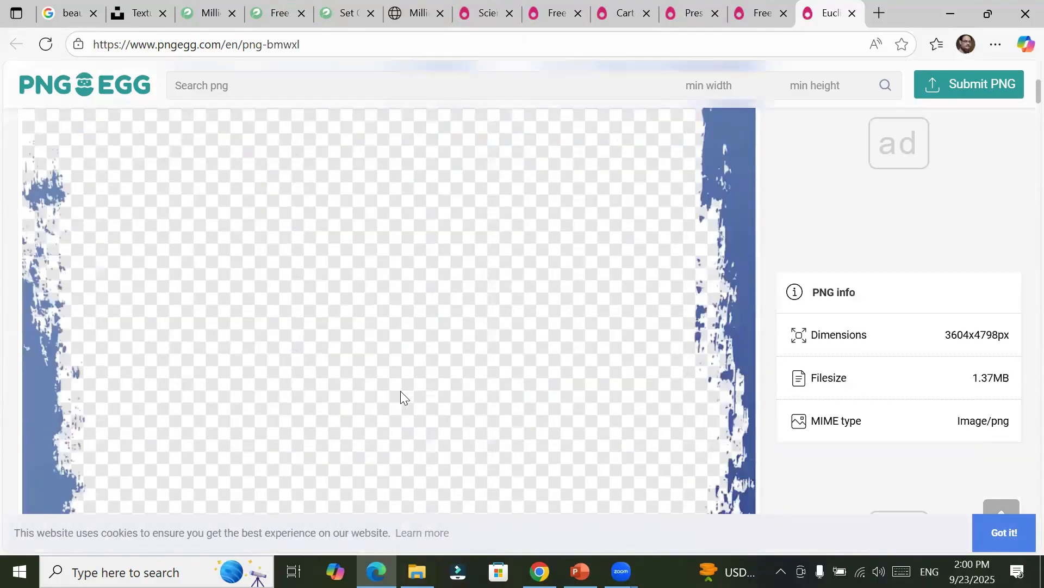
scroll(400, 391, down, 10)
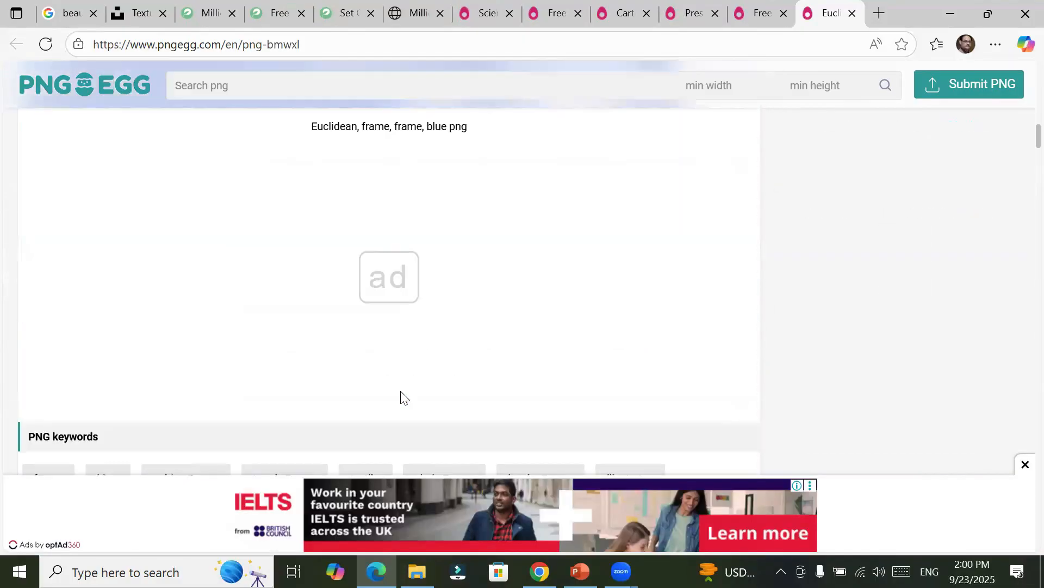
scroll(401, 397, down, 12)
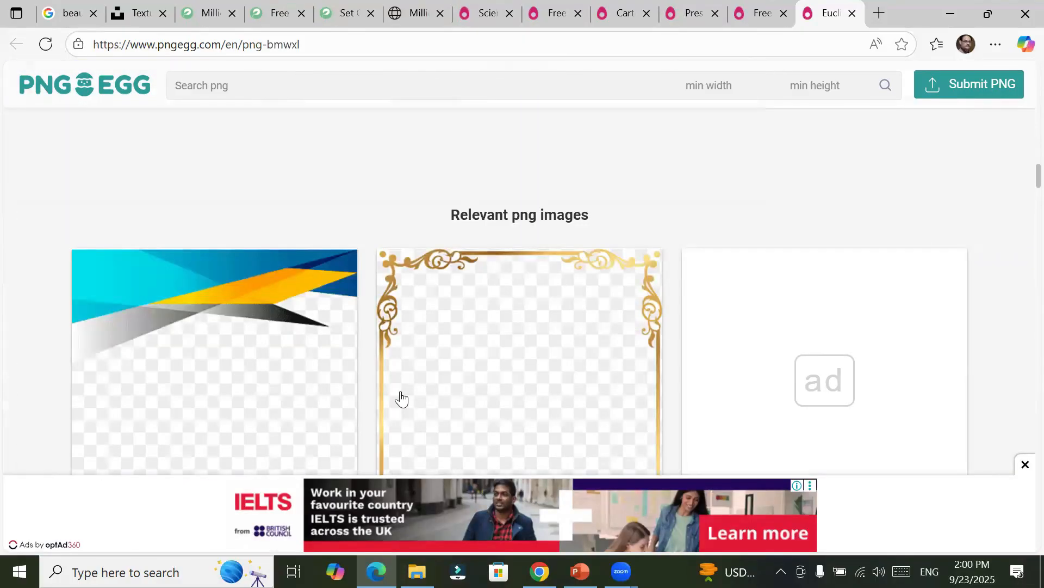
Step: Open the blue and orange Euclidean template frame from the relevant images and download its free PNG
scroll(401, 399, down, 5)
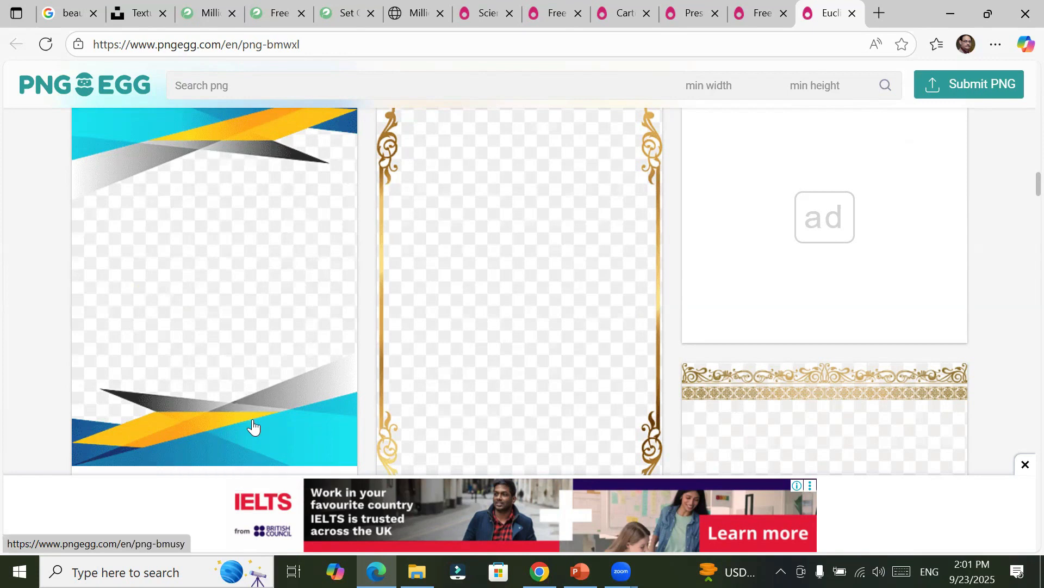
click(105, 226)
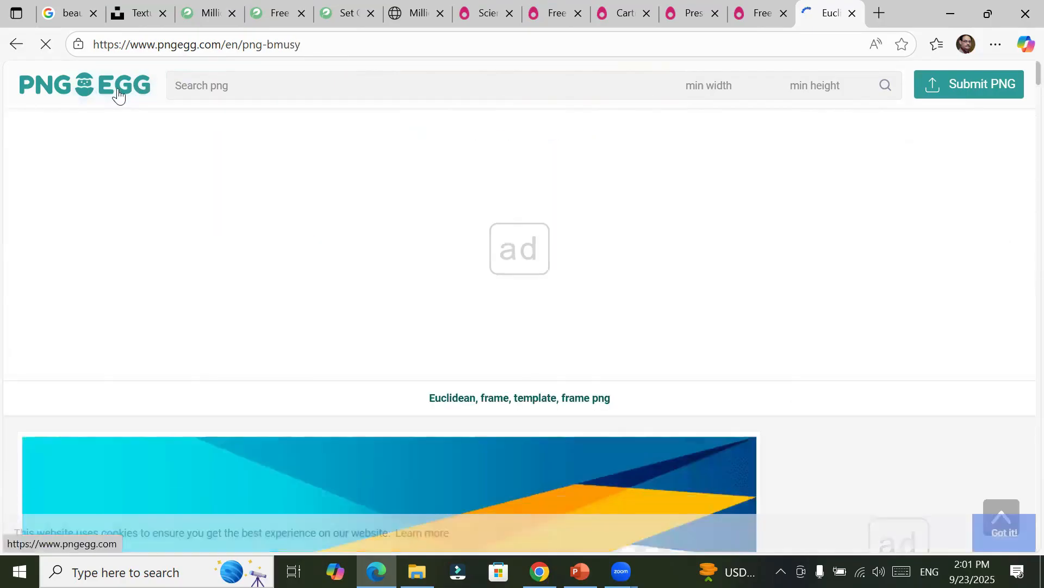
scroll(430, 413, down, 15)
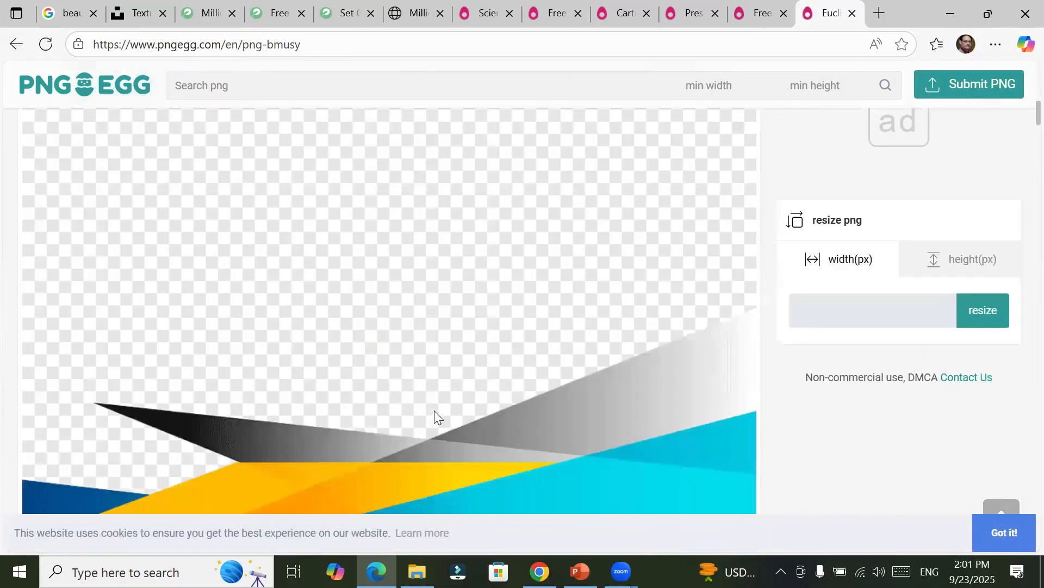
scroll(434, 410, down, 10)
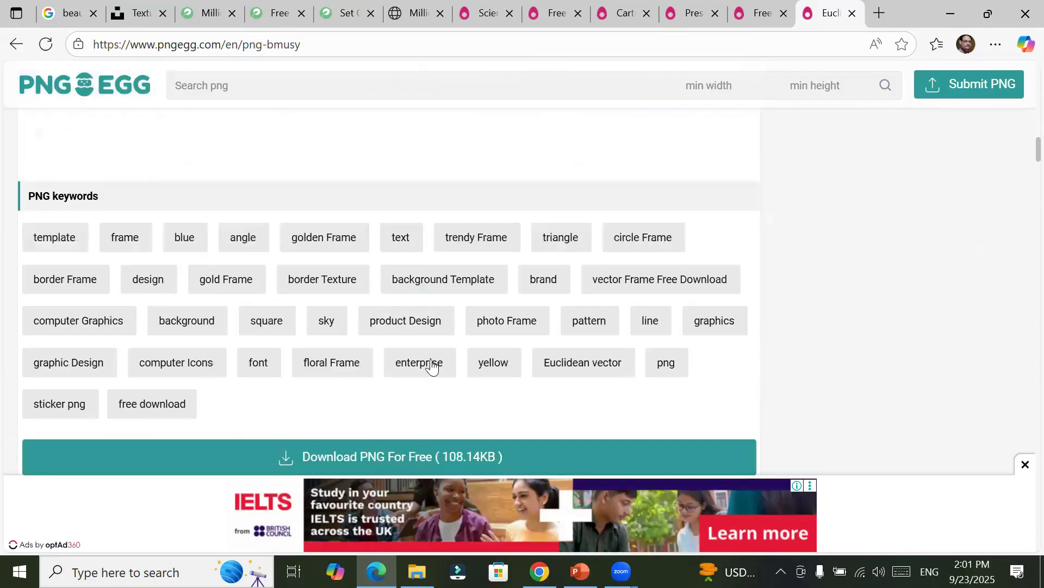
scroll(432, 367, down, 3)
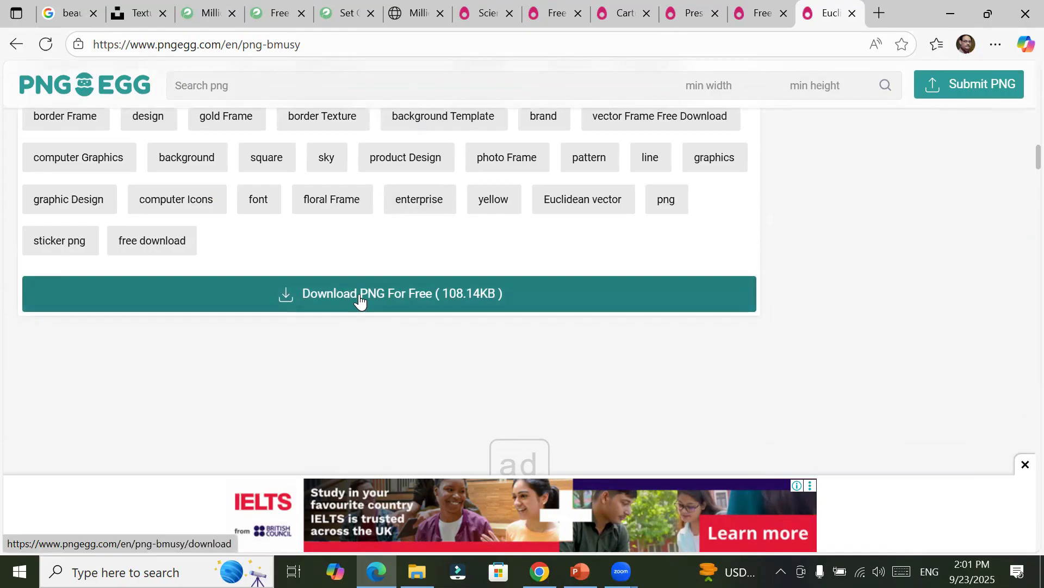
click(359, 294)
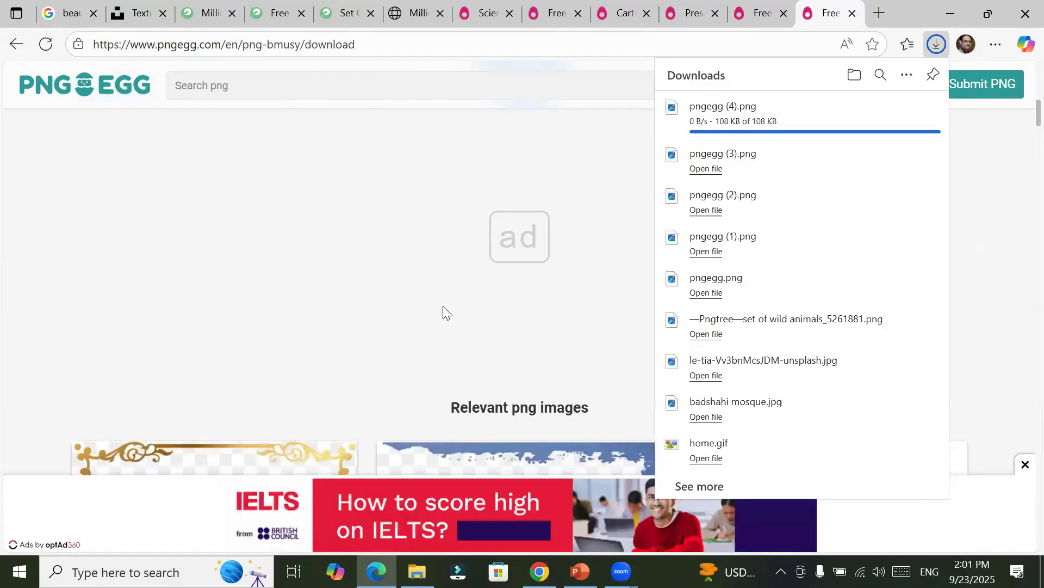
Step: Browse the relevant images on the template frame's download page and examine the gold banner and ribbon, floral, border and cloud graphics
scroll(443, 305, down, 8)
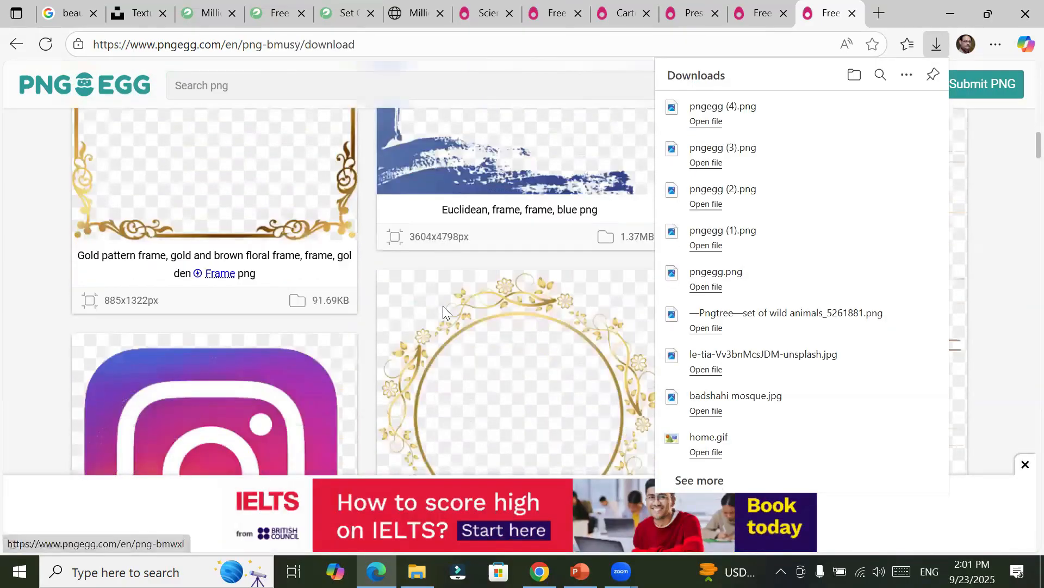
scroll(443, 306, down, 10)
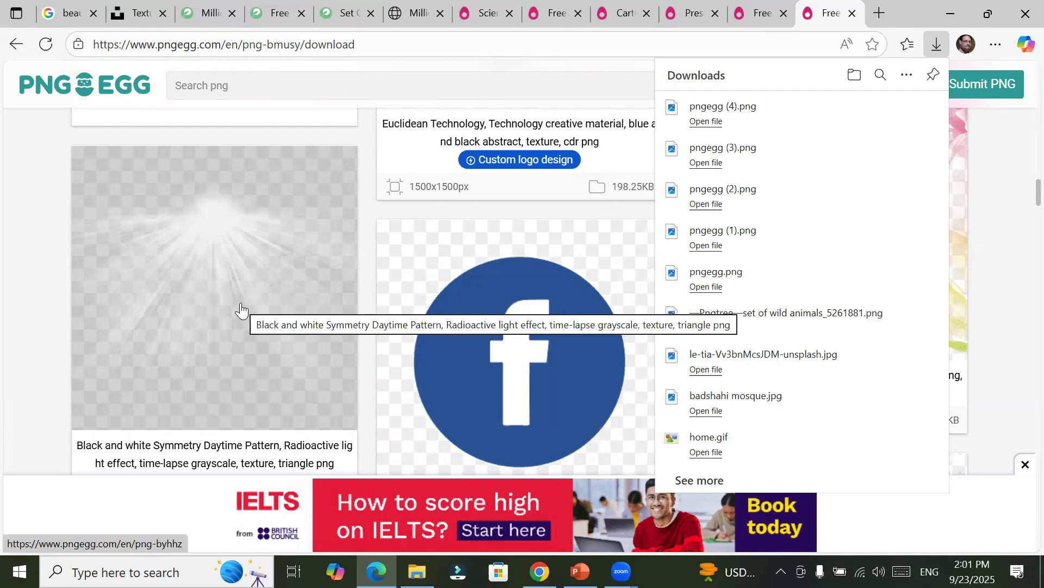
scroll(241, 309, down, 5)
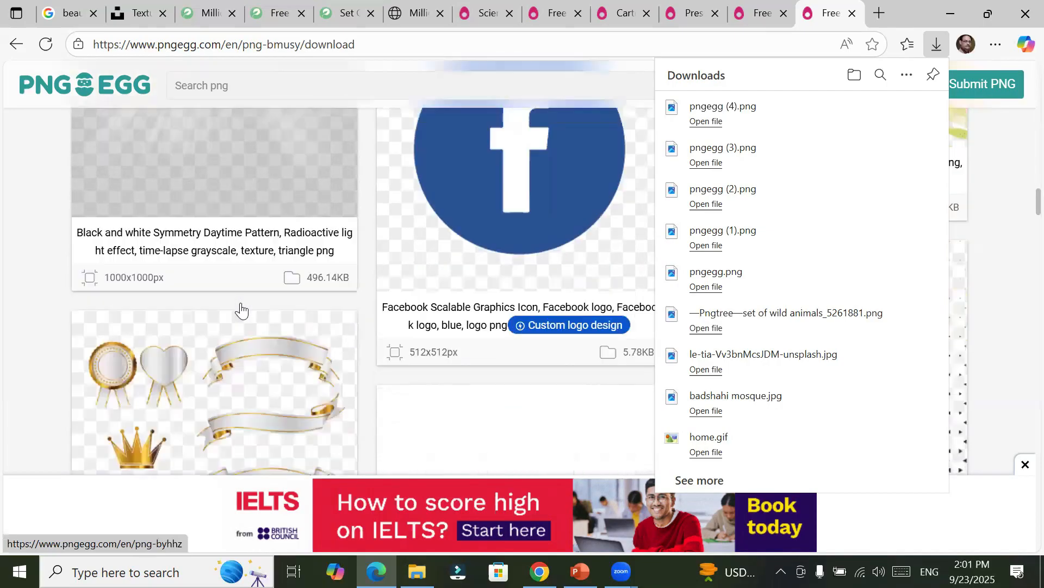
scroll(241, 309, down, 2)
scroll(241, 309, up, 2)
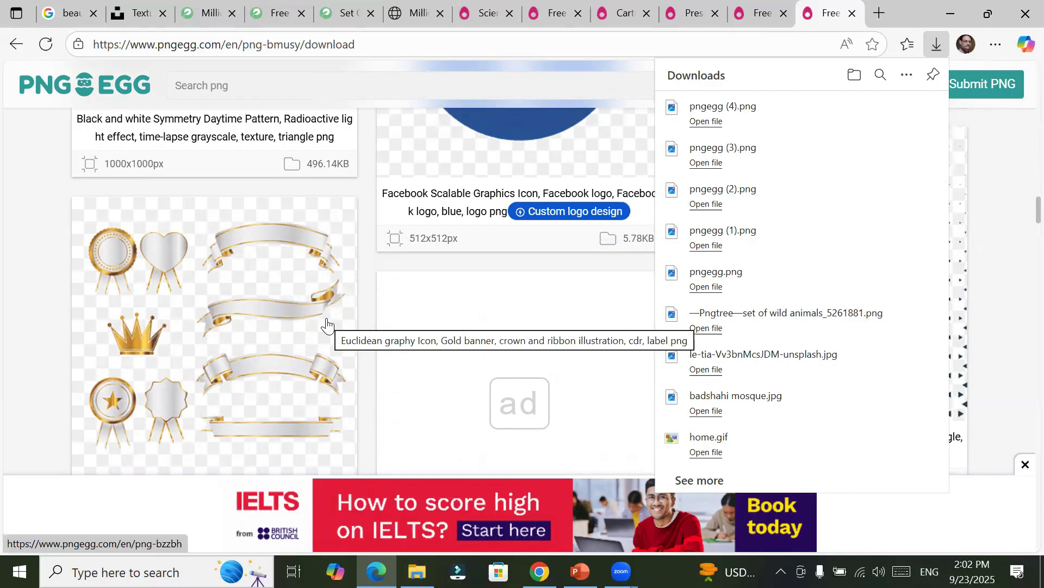
scroll(211, 337, down, 3)
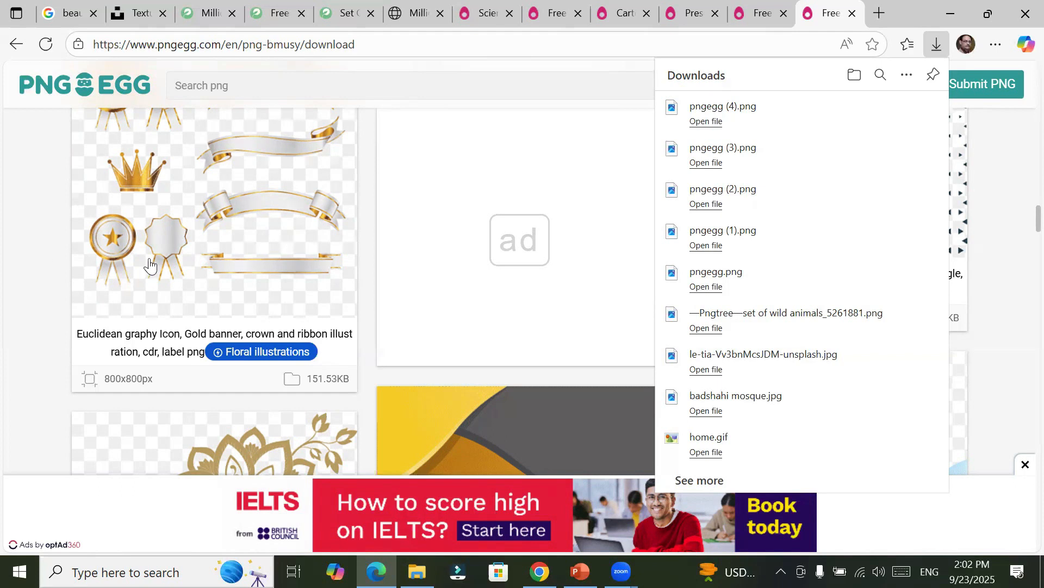
scroll(152, 254, up, 2)
scroll(151, 255, up, 1)
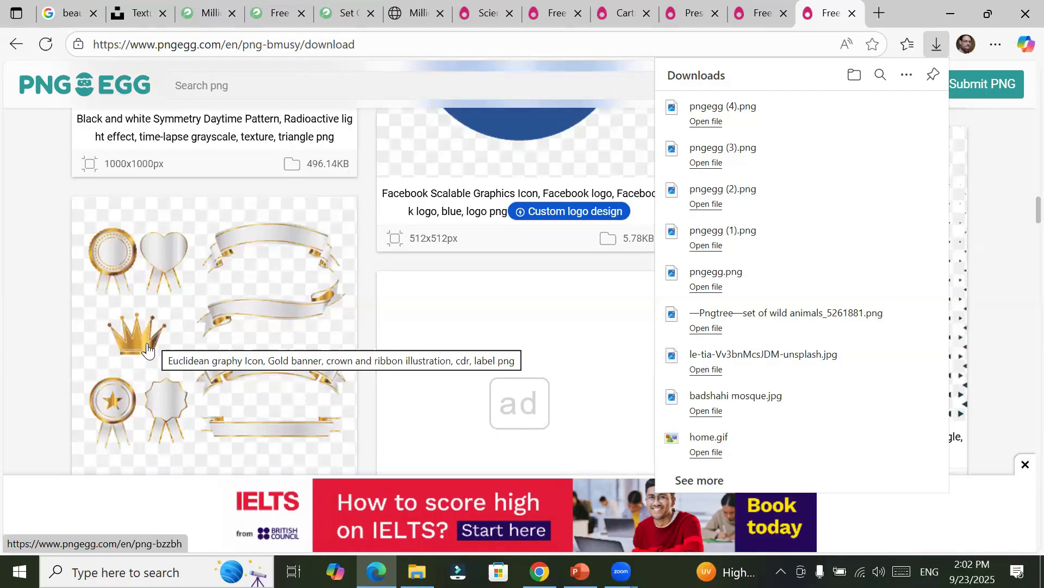
scroll(146, 350, down, 7)
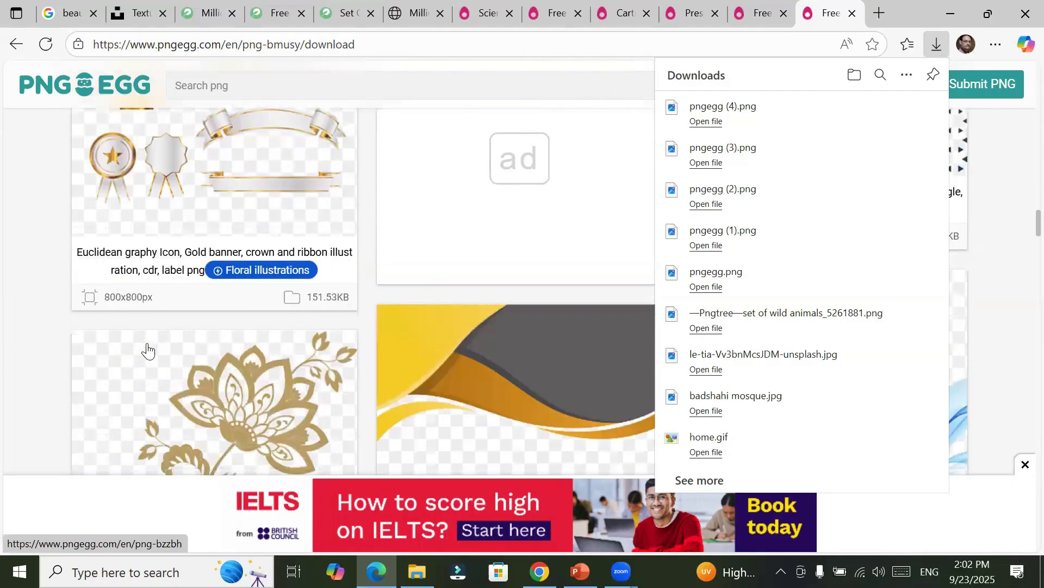
scroll(146, 350, down, 2)
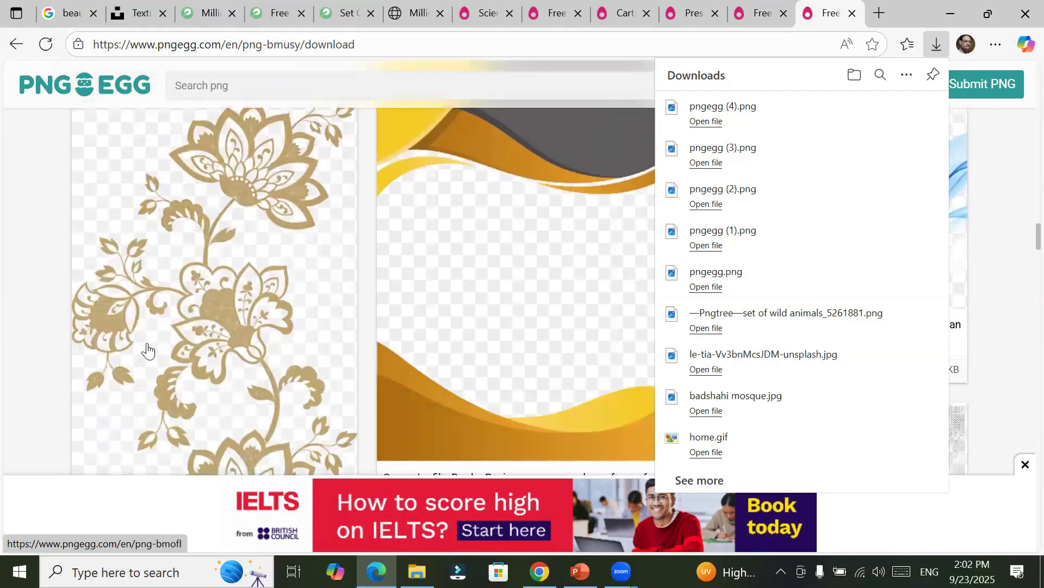
scroll(147, 350, down, 10)
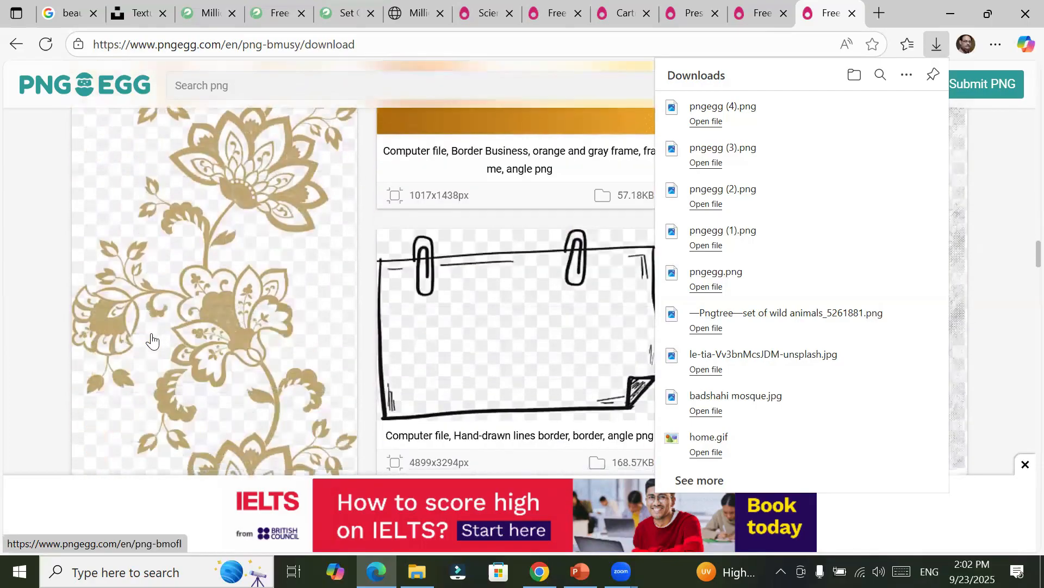
scroll(152, 340, down, 3)
scroll(153, 340, up, 6)
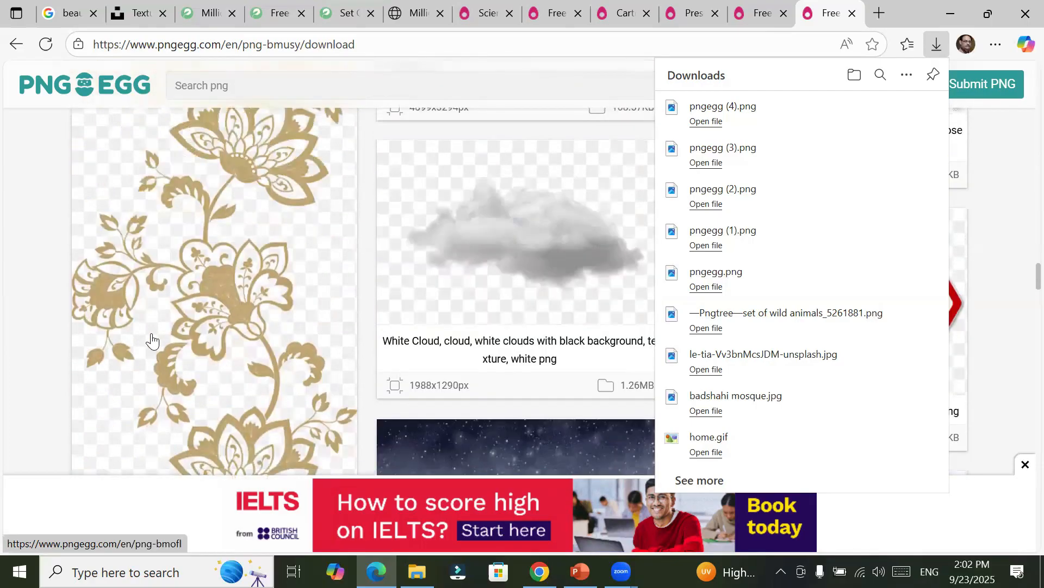
scroll(153, 340, down, 1)
scroll(152, 340, down, 6)
scroll(152, 340, up, 5)
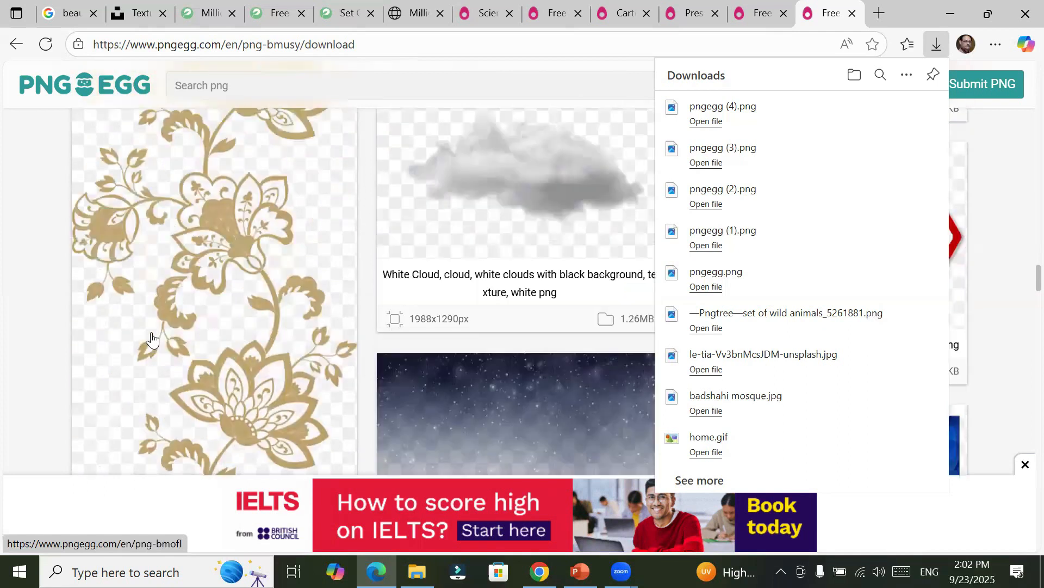
scroll(153, 340, down, 2)
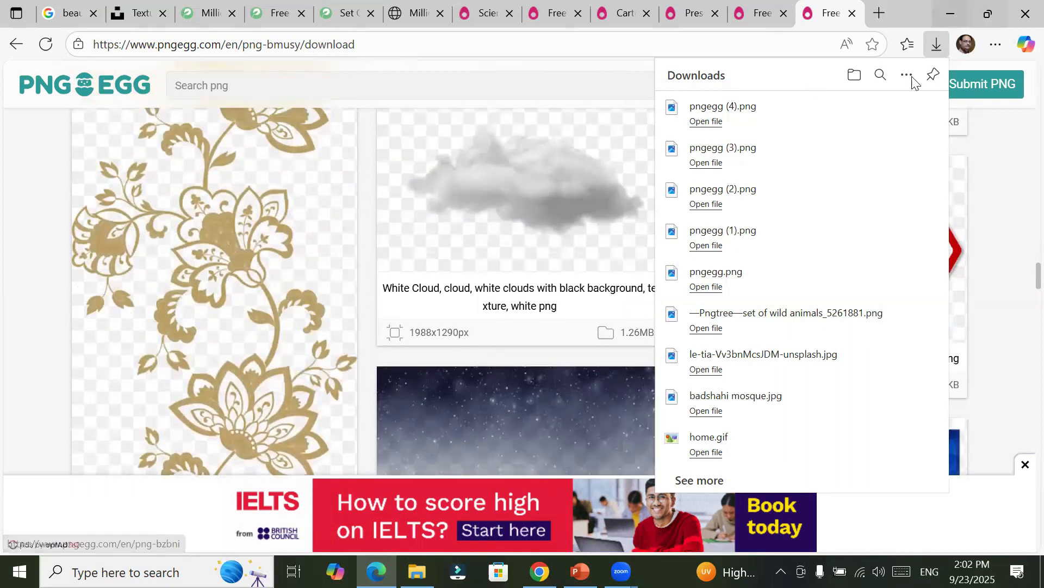
Step: Open the browser's full Downloads list and return to the template frame's download page
mouse_move(932, 111)
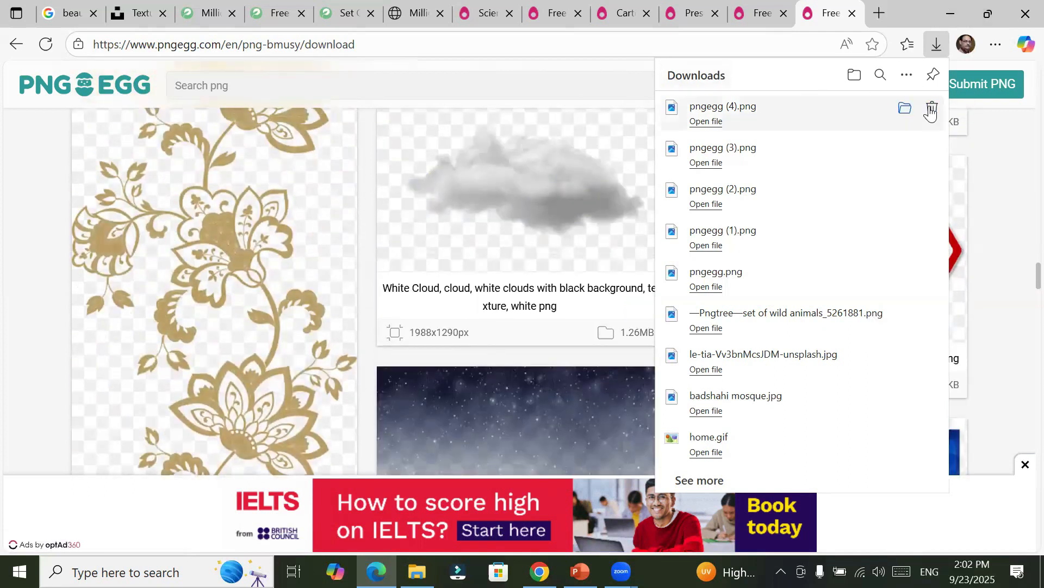
click(696, 77)
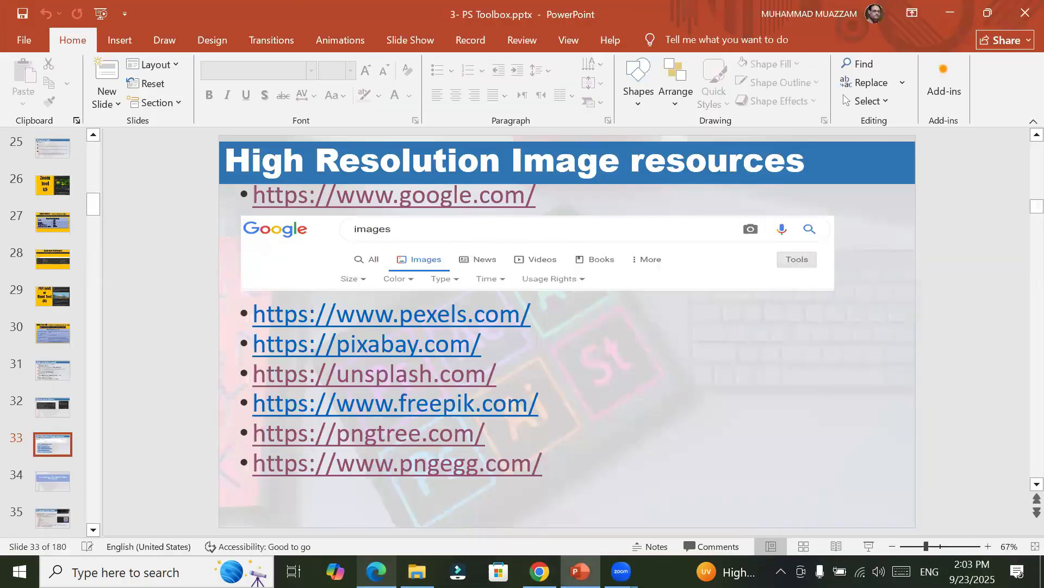
click(539, 572)
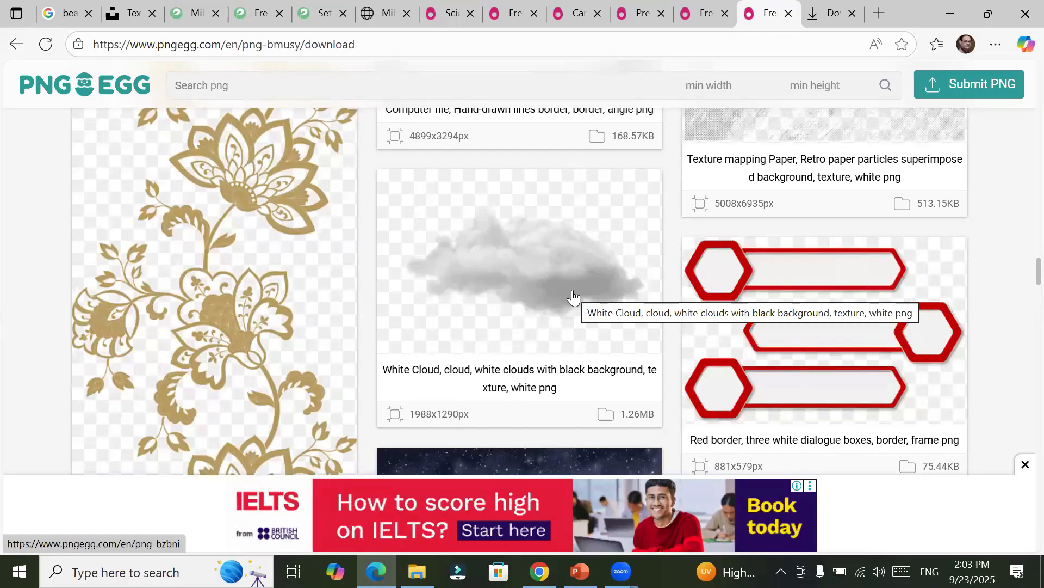
Step: Open the White Cloud texture from the relevant images and download its free PNG
click(573, 295)
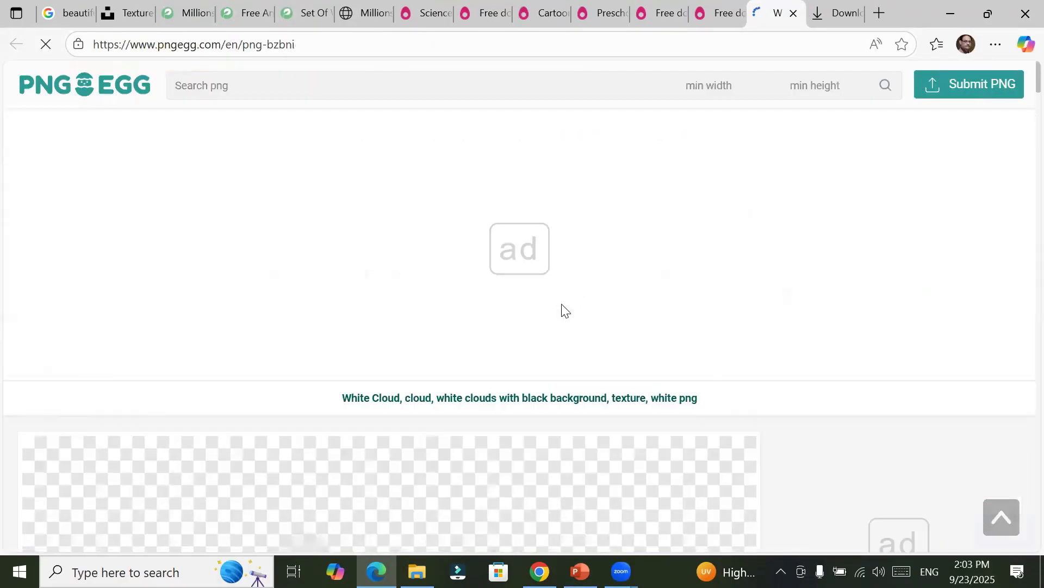
scroll(540, 326, down, 15)
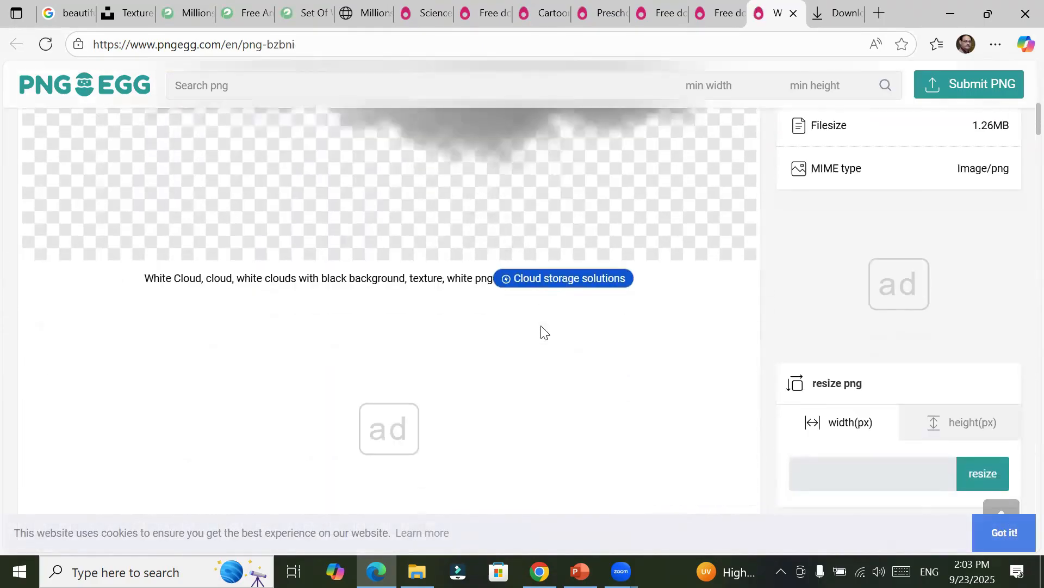
scroll(540, 326, down, 5)
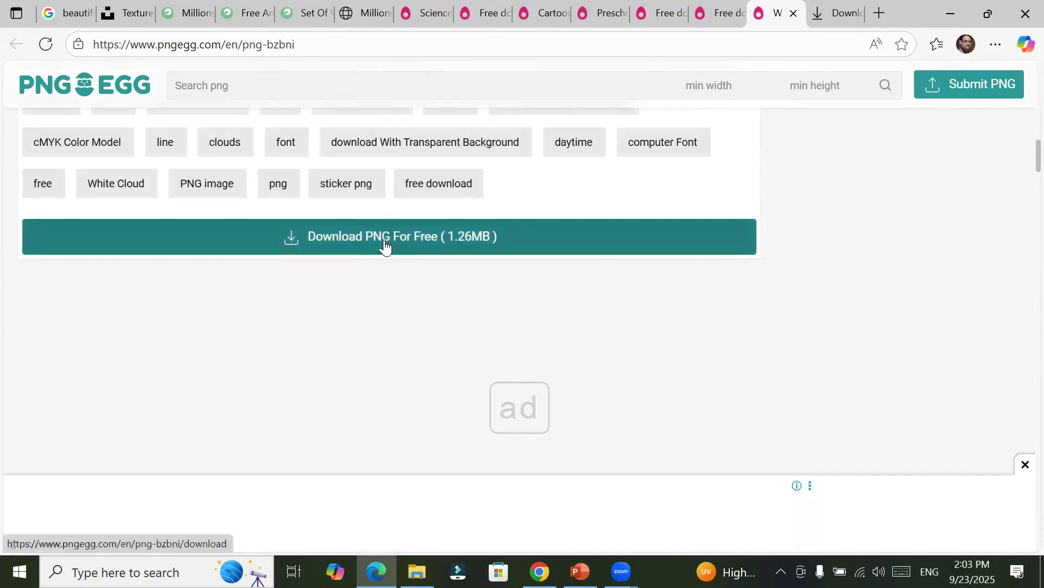
click(385, 245)
click(674, 166)
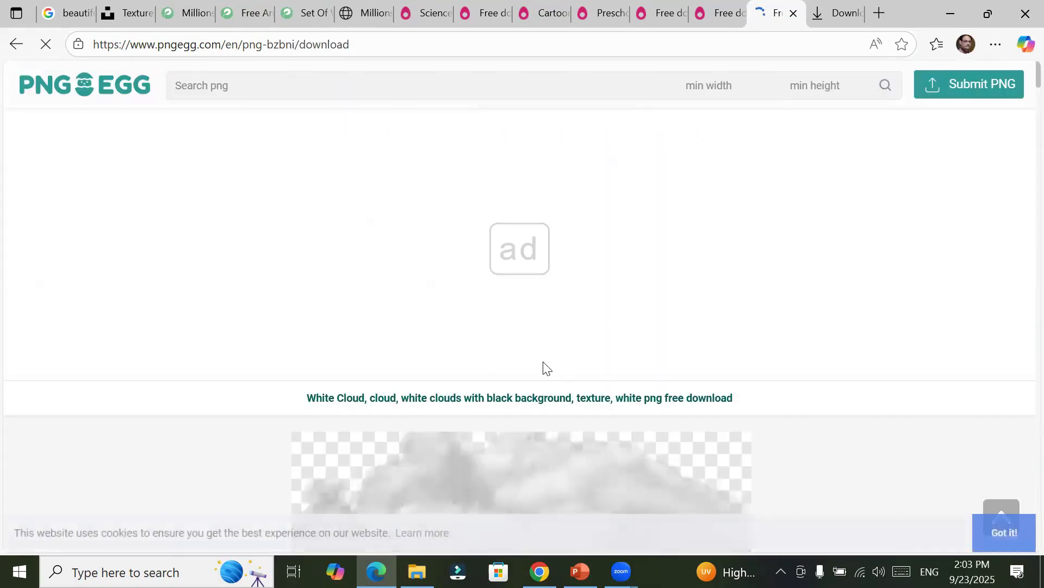
Step: Open the starry night sky texture from the cloud's relevant images and download its free PNG
scroll(543, 363, down, 5)
scroll(547, 368, down, 5)
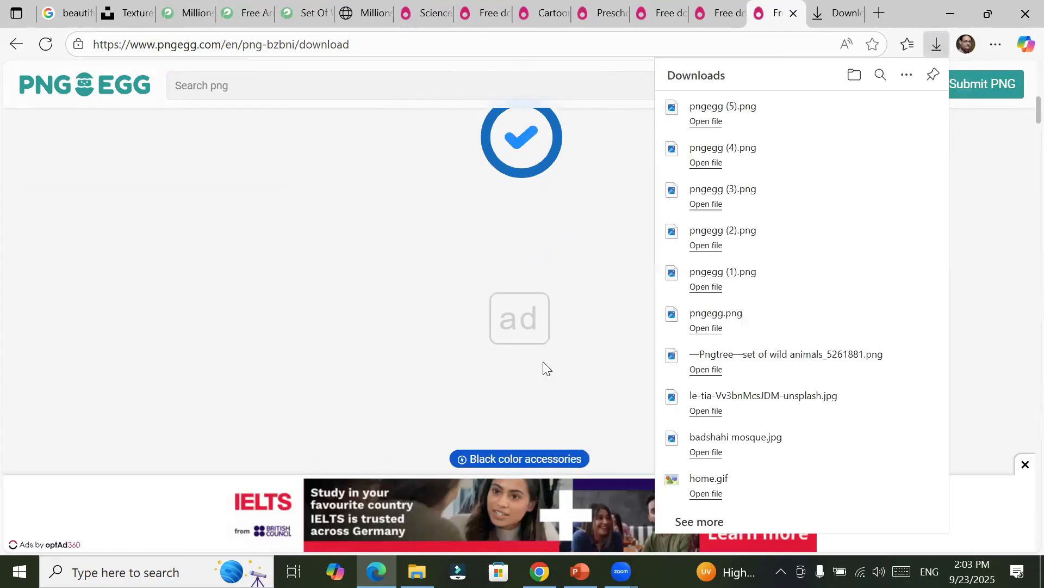
scroll(420, 346, down, 10)
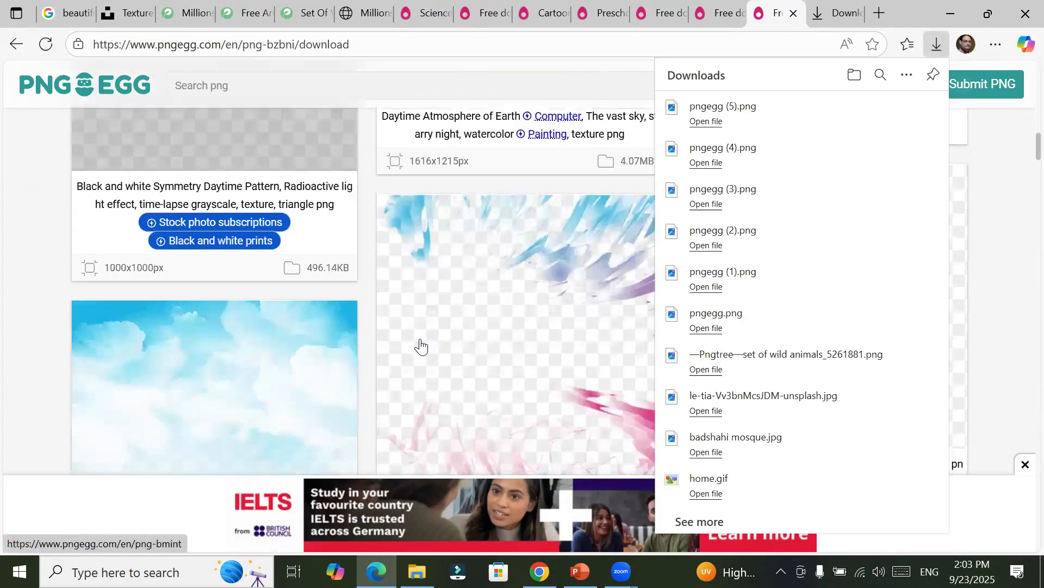
scroll(420, 346, down, 3)
scroll(420, 346, up, 5)
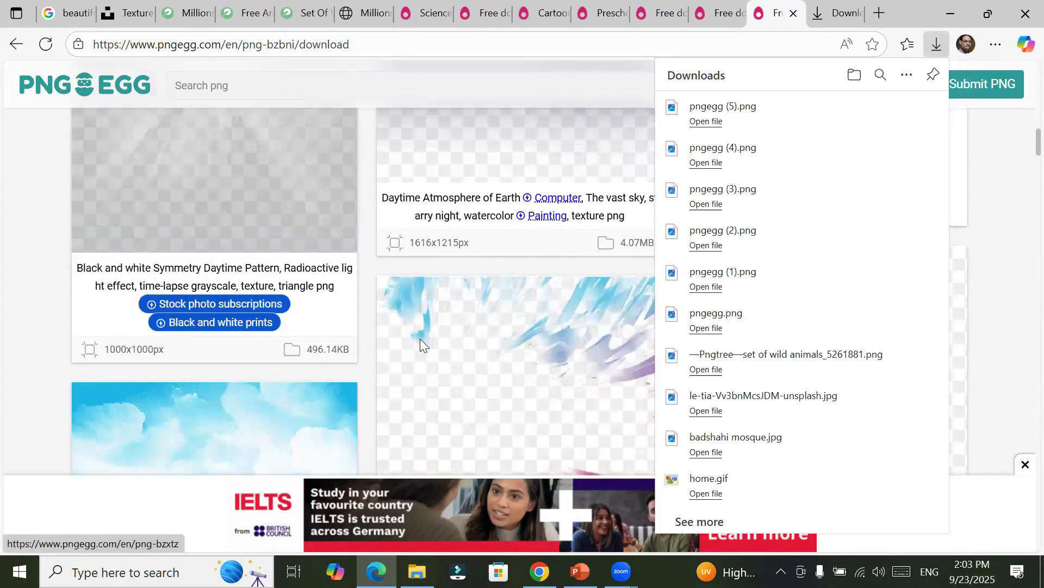
scroll(420, 338, up, 3)
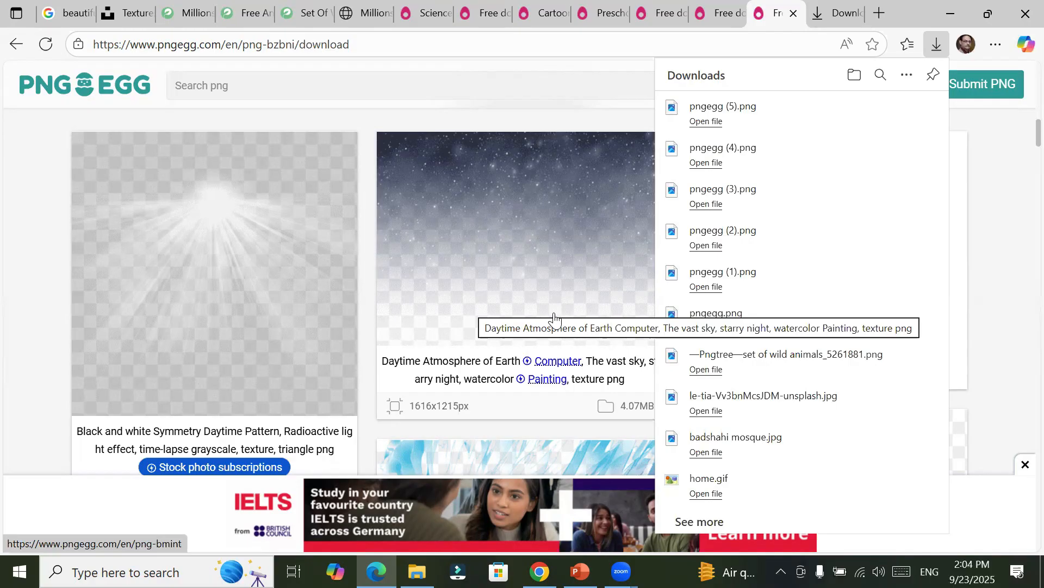
click(587, 281)
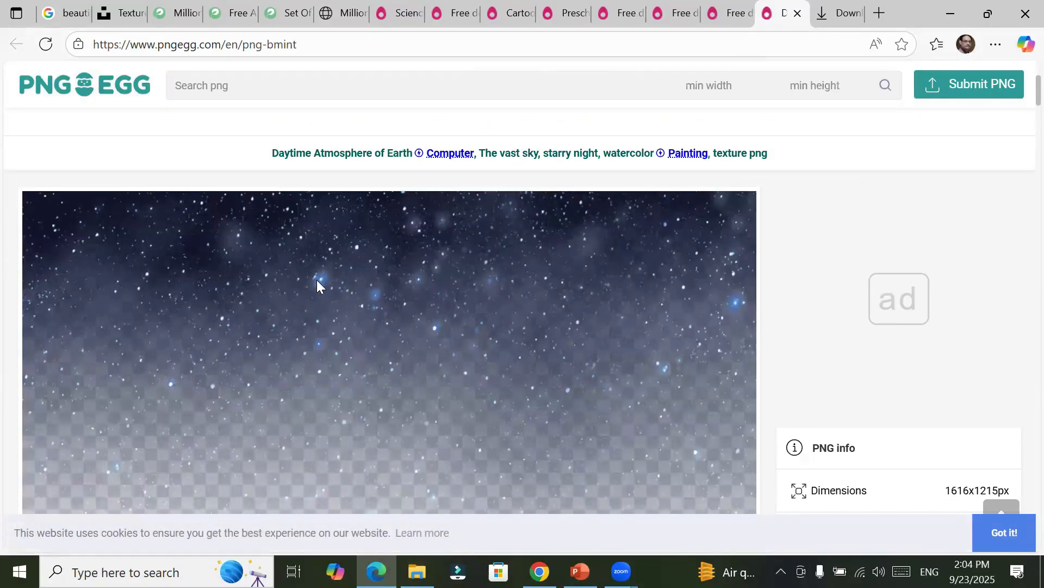
scroll(692, 280, down, 5)
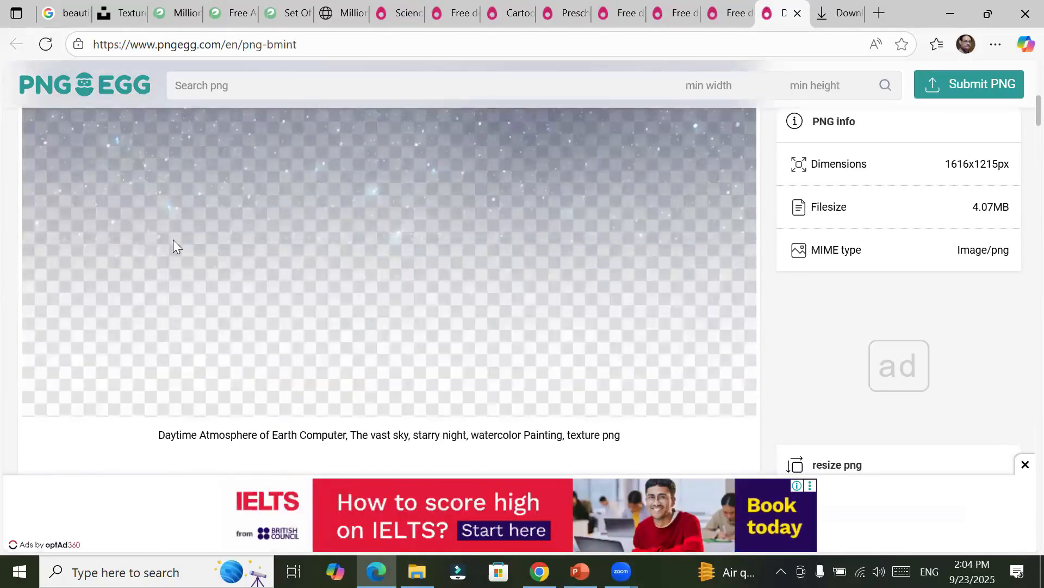
scroll(483, 287, down, 6)
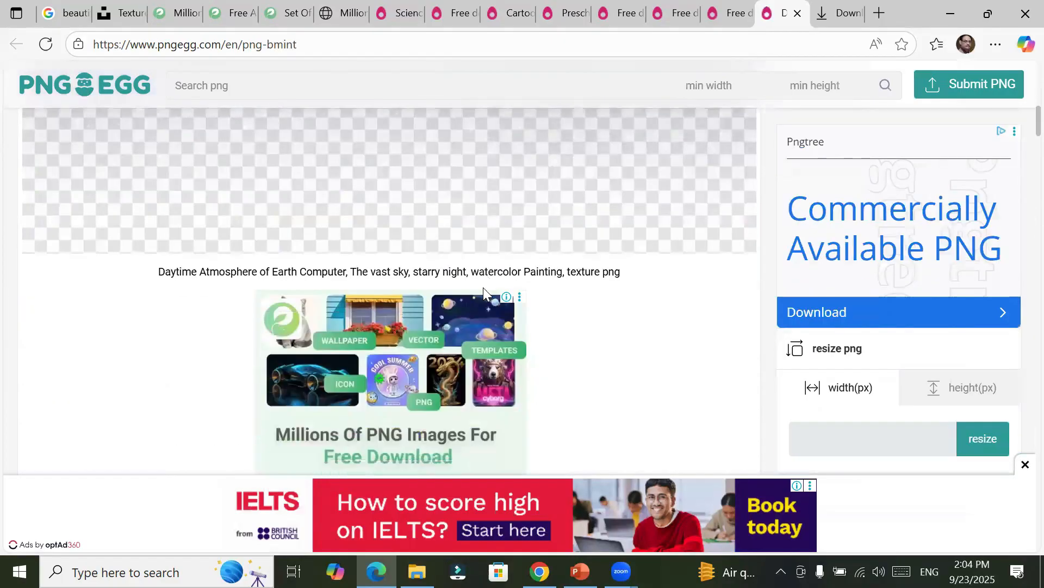
scroll(425, 274, down, 4)
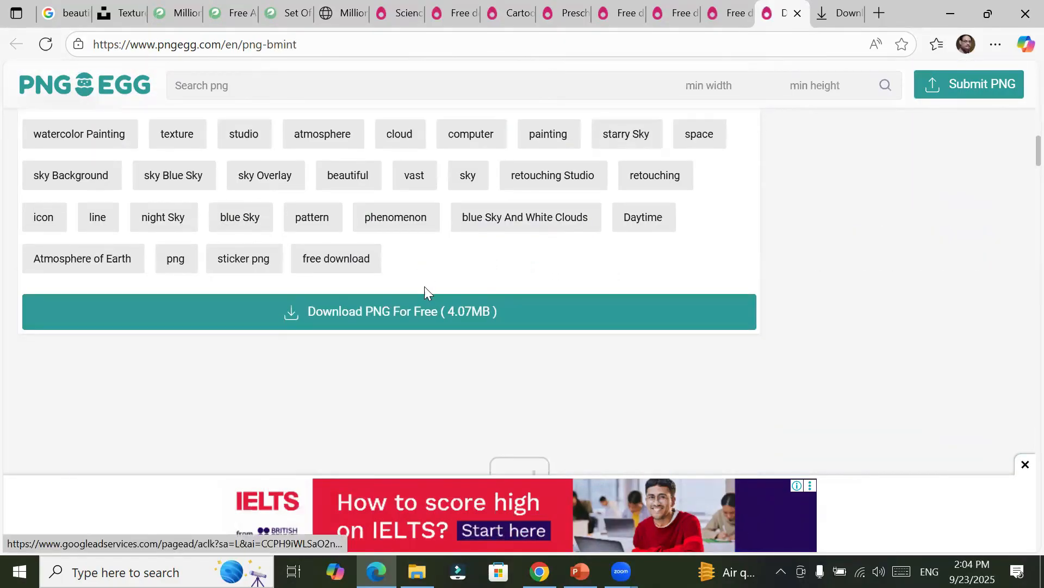
click(407, 308)
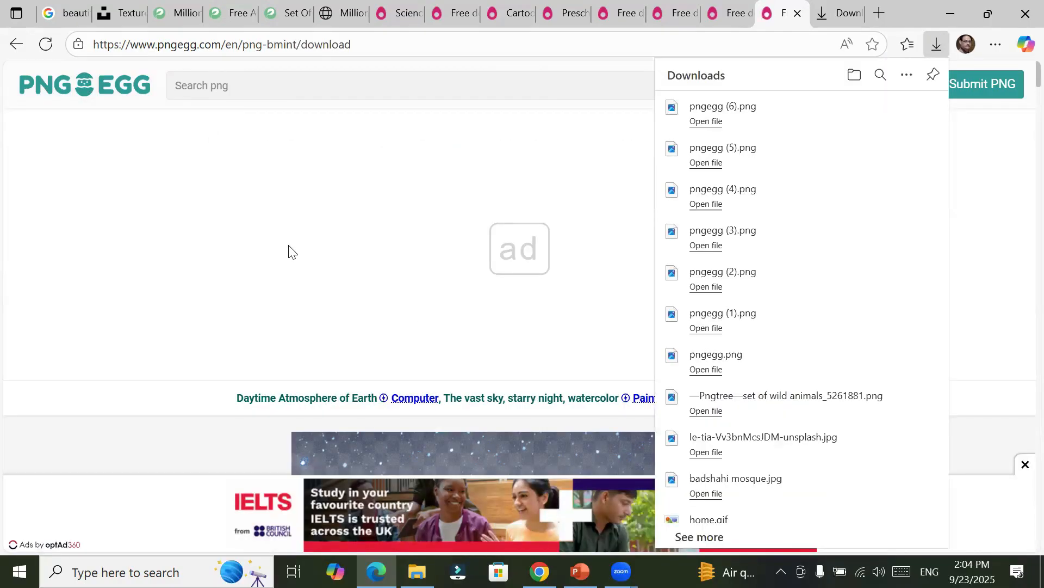
Step: Switch to the Downloads folder in File Explorer and cut all of today's images, from the Pngtree wild animals to pngegg (6).png
key(alt+Tab)
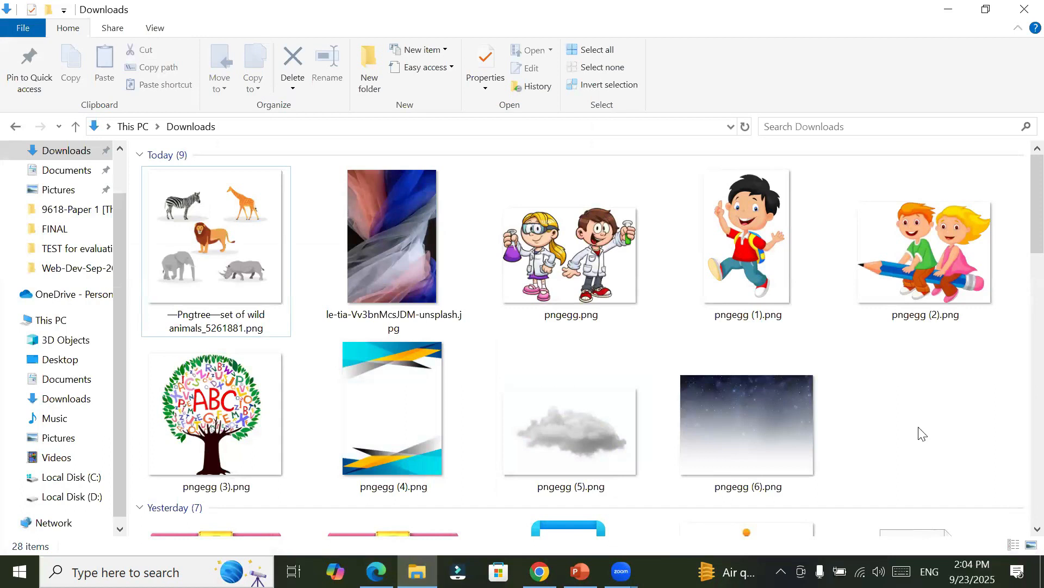
scroll(932, 438, down, 10)
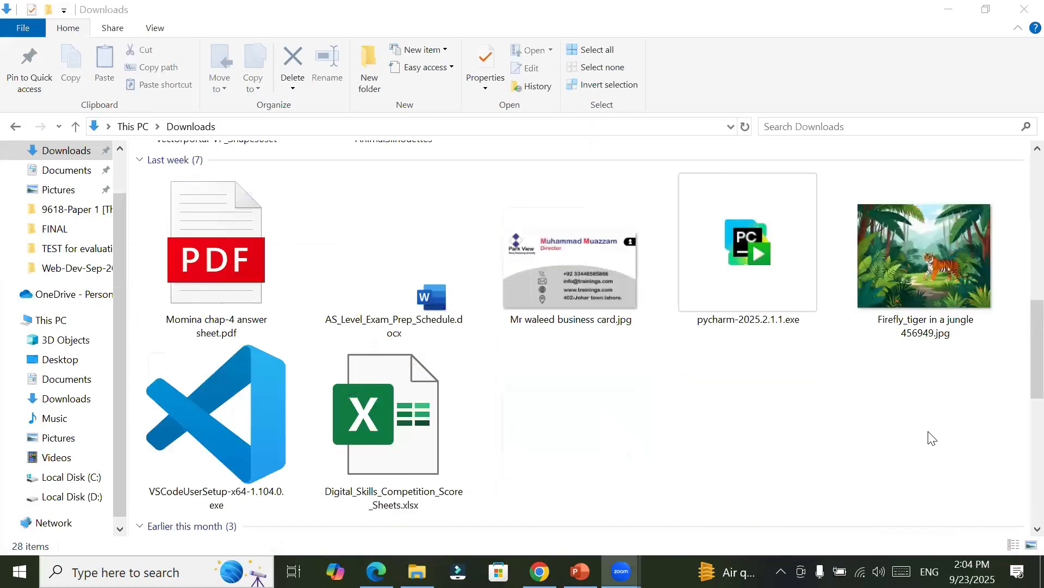
scroll(932, 438, up, 10)
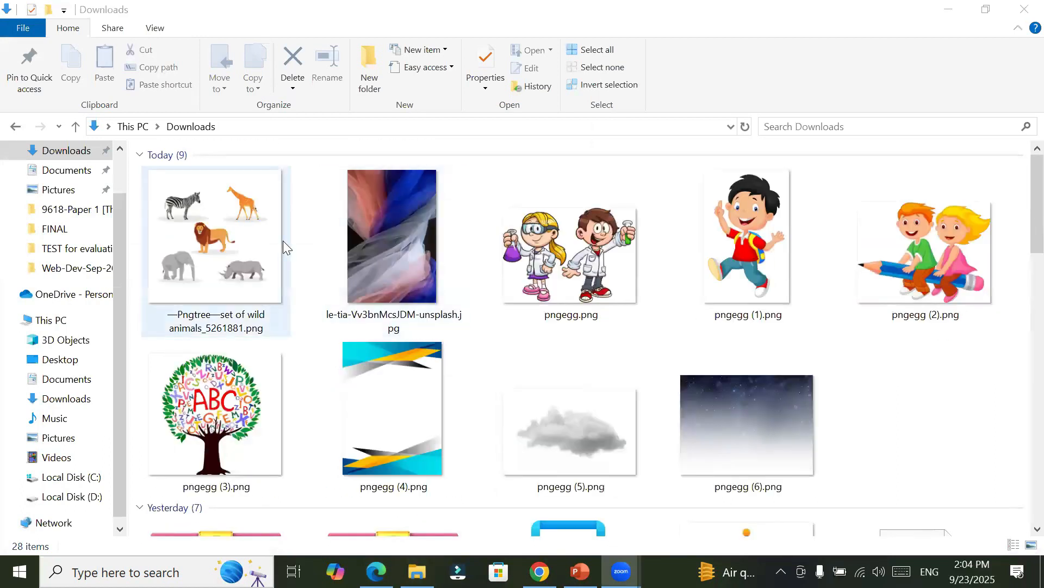
click(242, 251)
shift+click(781, 459)
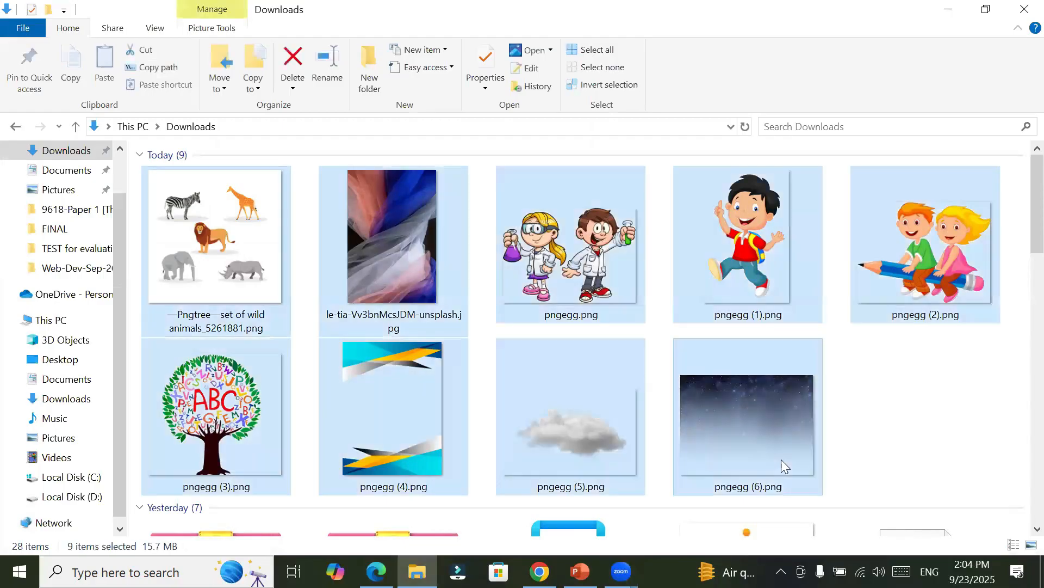
right_click(771, 428)
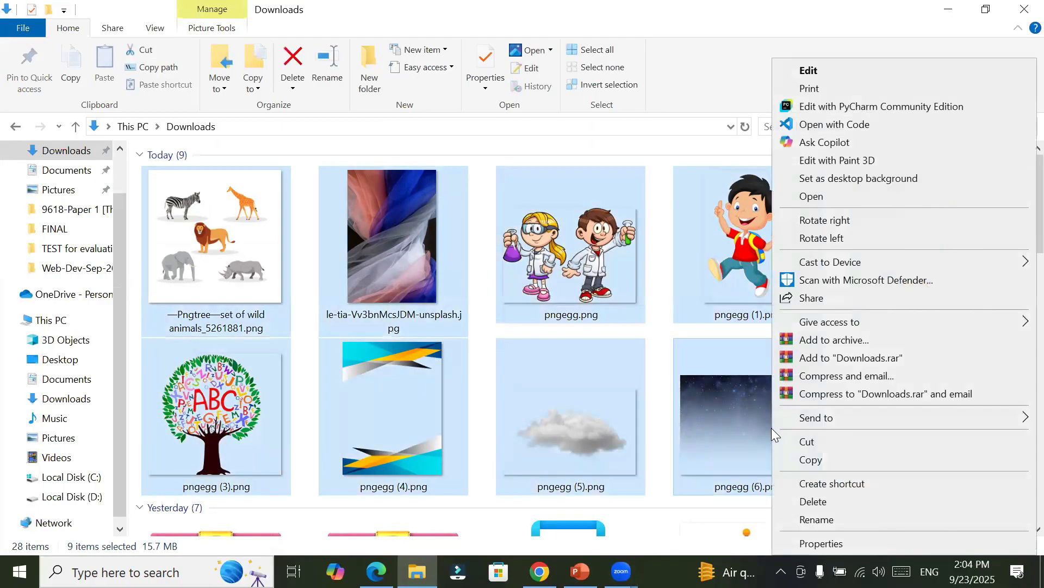
click(808, 441)
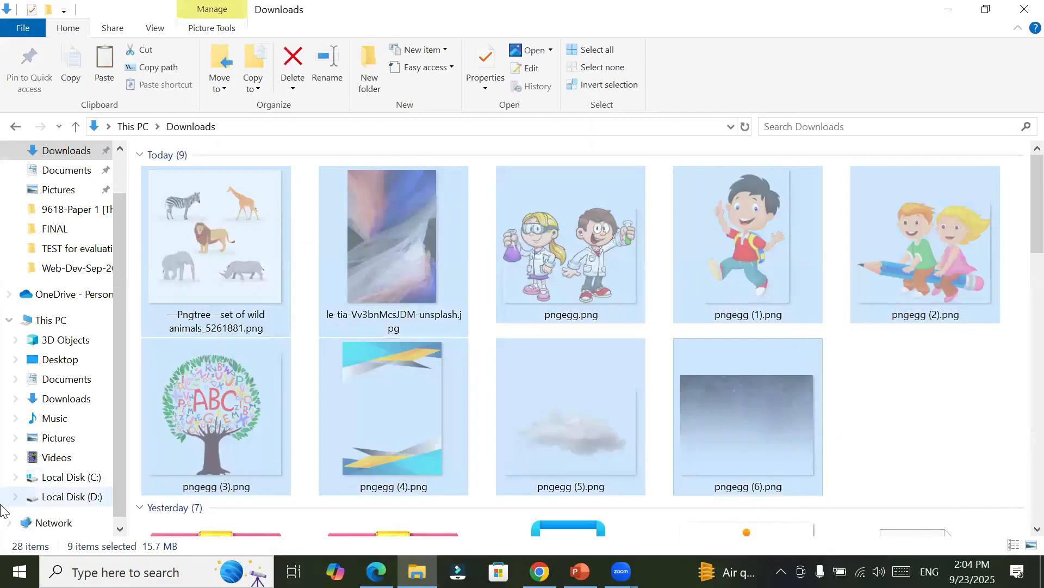
Step: Go to the Images folder inside _Graphics on Local Disk (D:)
click(55, 497)
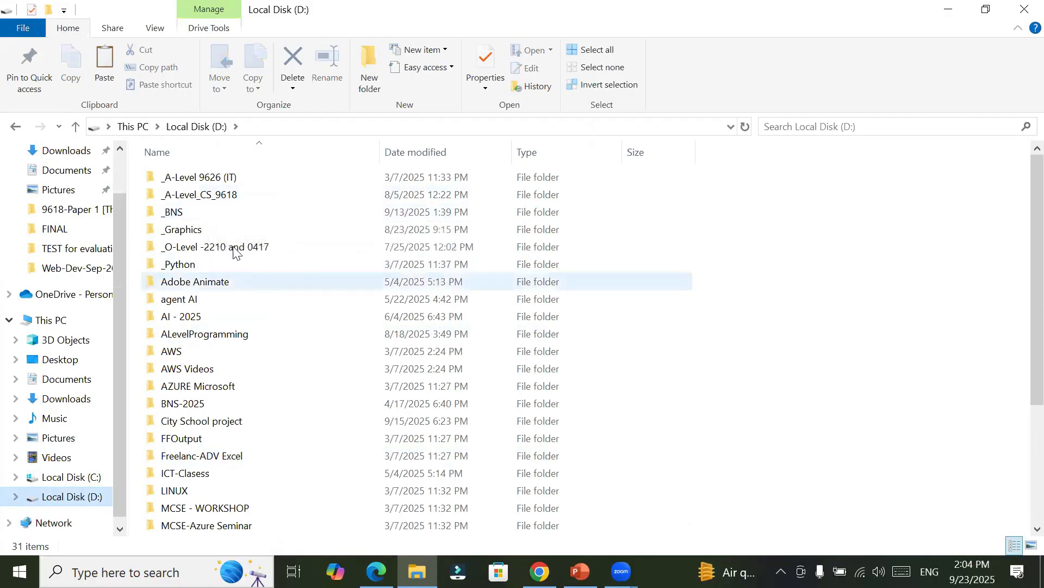
double_click(229, 231)
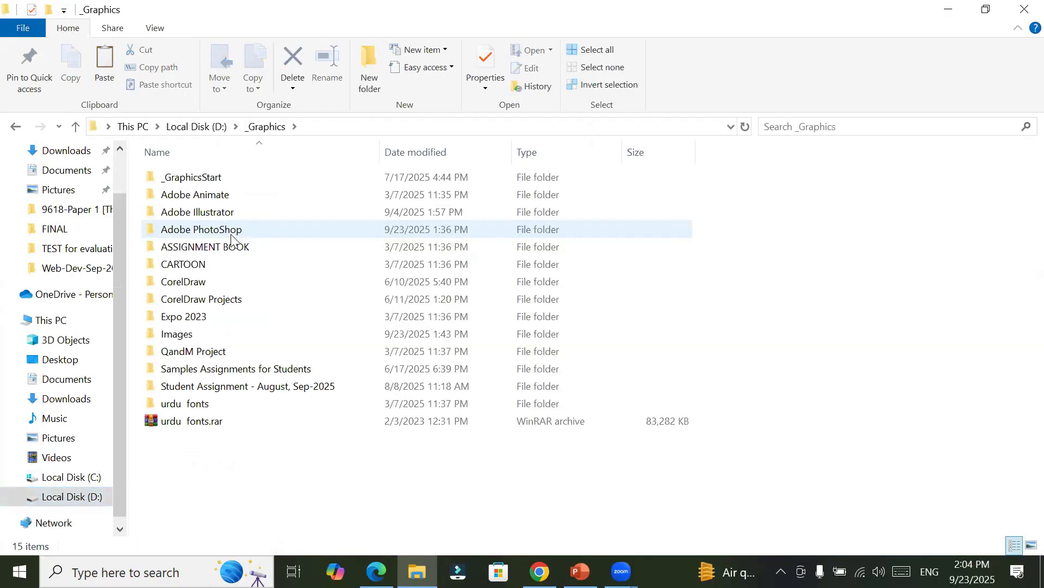
double_click(214, 330)
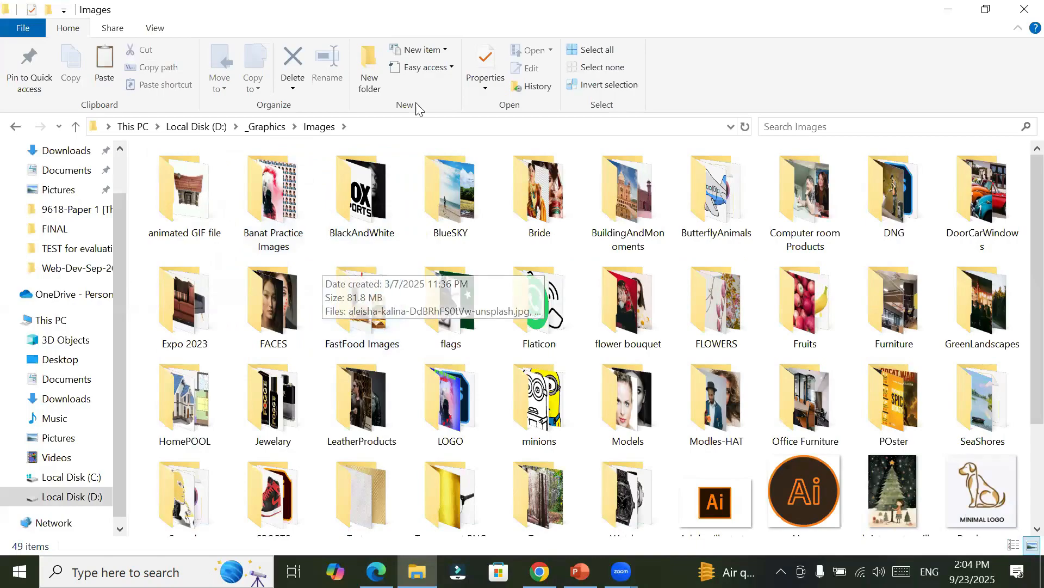
Step: Create a folder named 23 sep 2025 in Images and paste the cut images into it
click(373, 71)
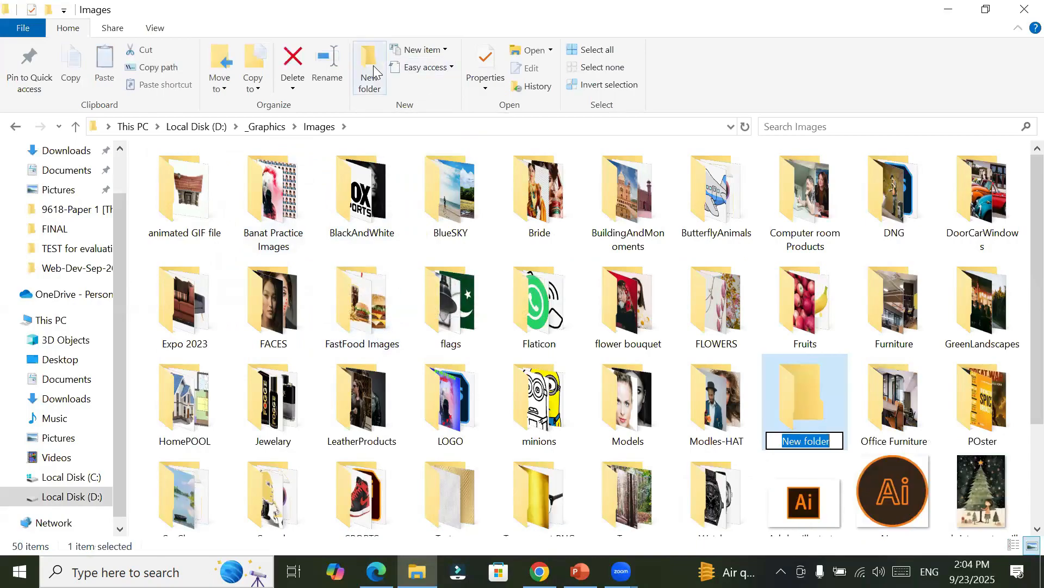
text(23)
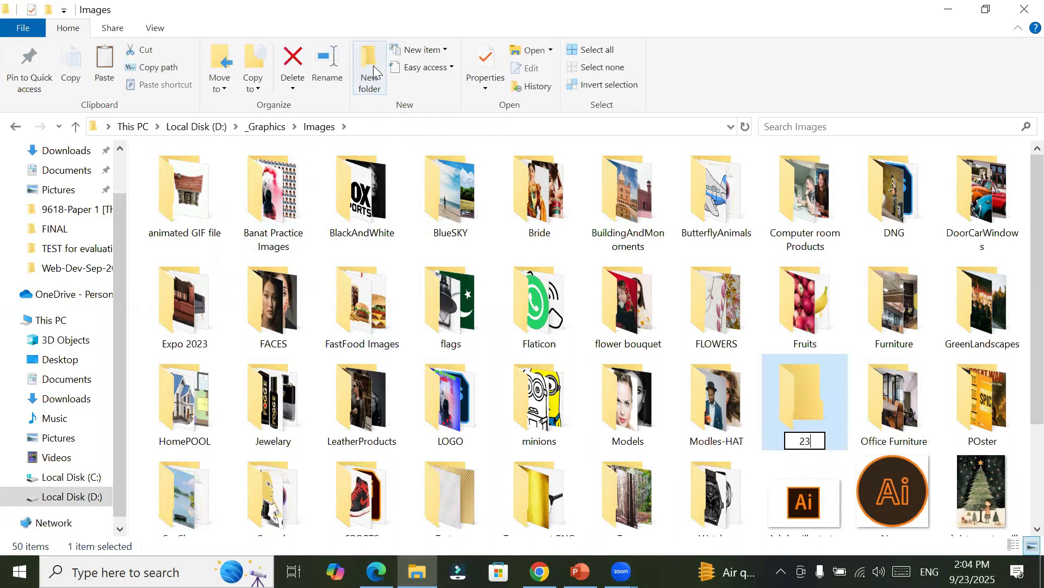
text( sep 2025)
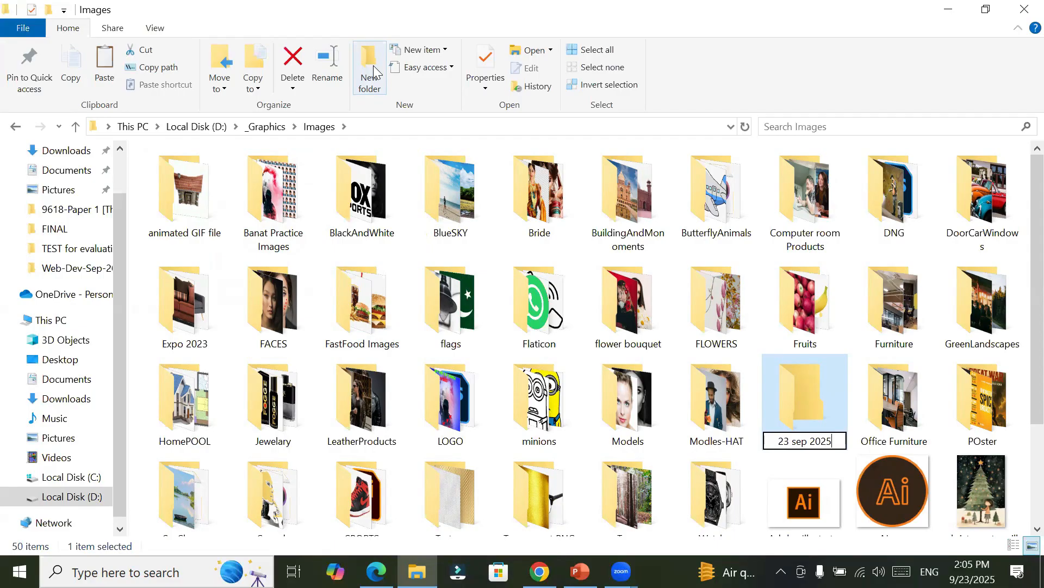
key(Return)
key(Return)
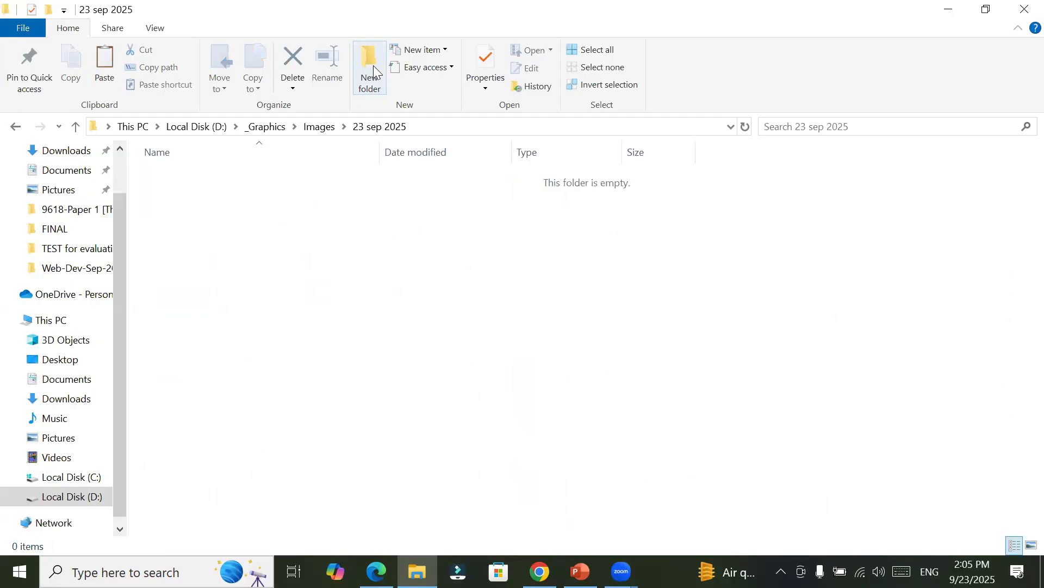
right_click(477, 318)
click(512, 182)
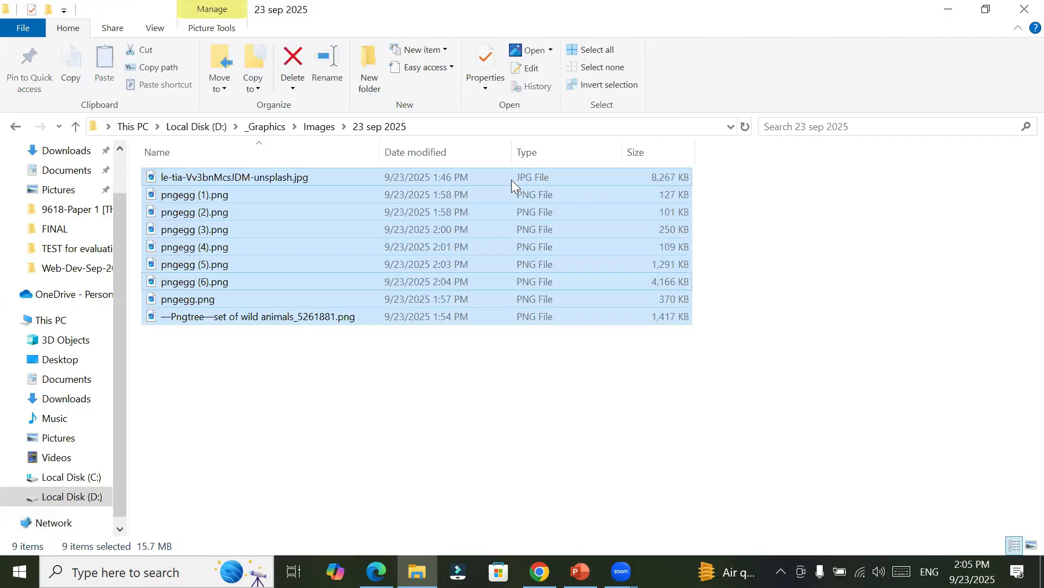
Step: Display the images in the 23 sep 2025 folder as extra large icons and clear the file selection
click(156, 29)
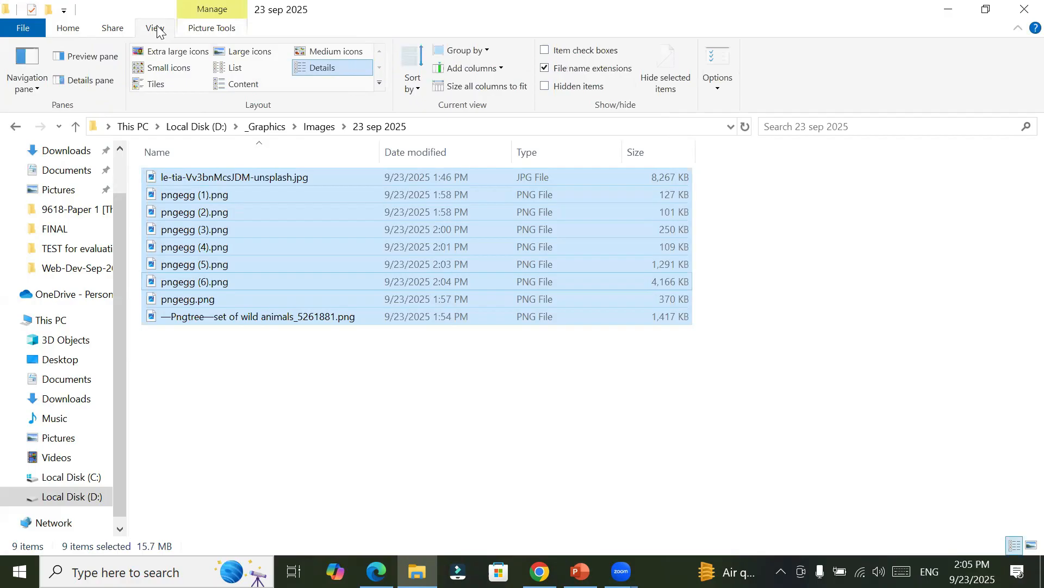
click(167, 51)
click(226, 70)
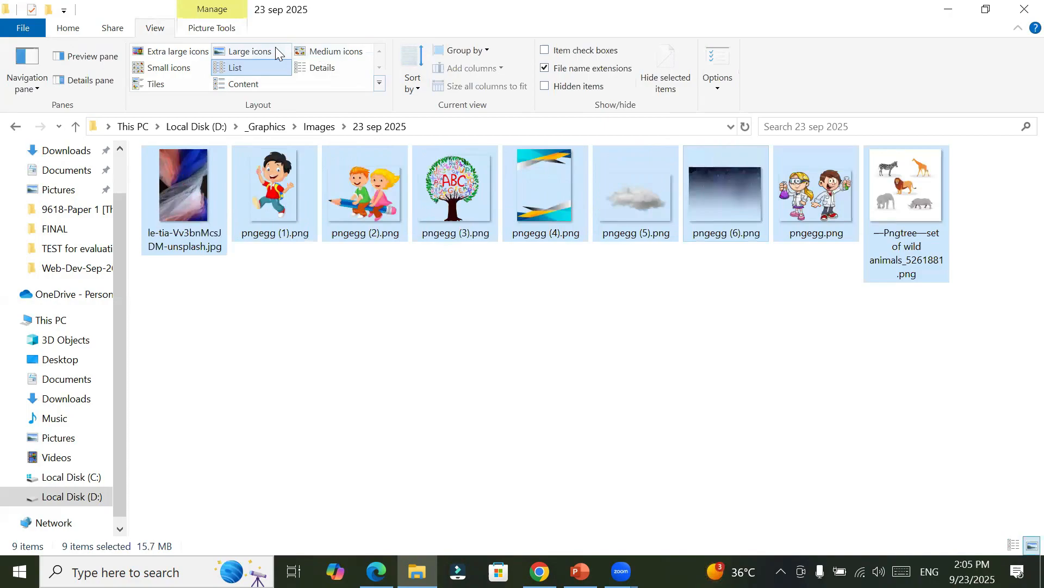
click(201, 50)
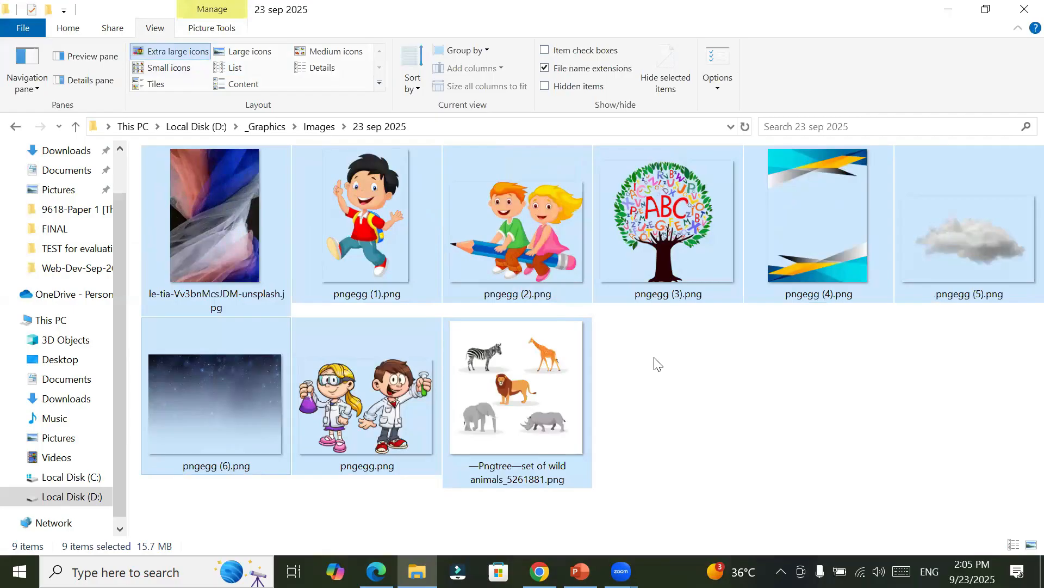
click(657, 364)
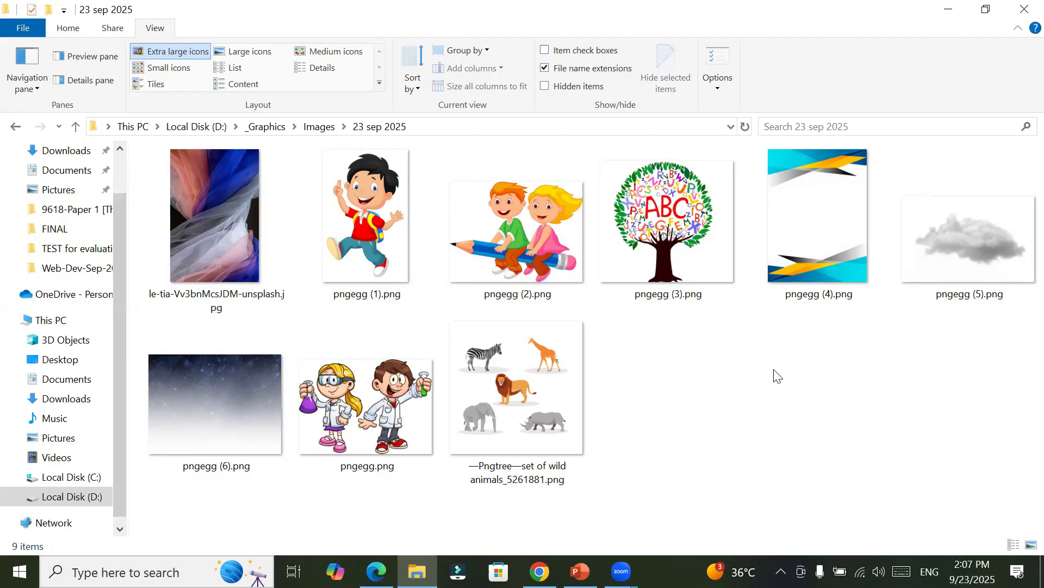
Step: Find Adobe Photoshop 2022 with the Windows search and launch it
click(187, 560)
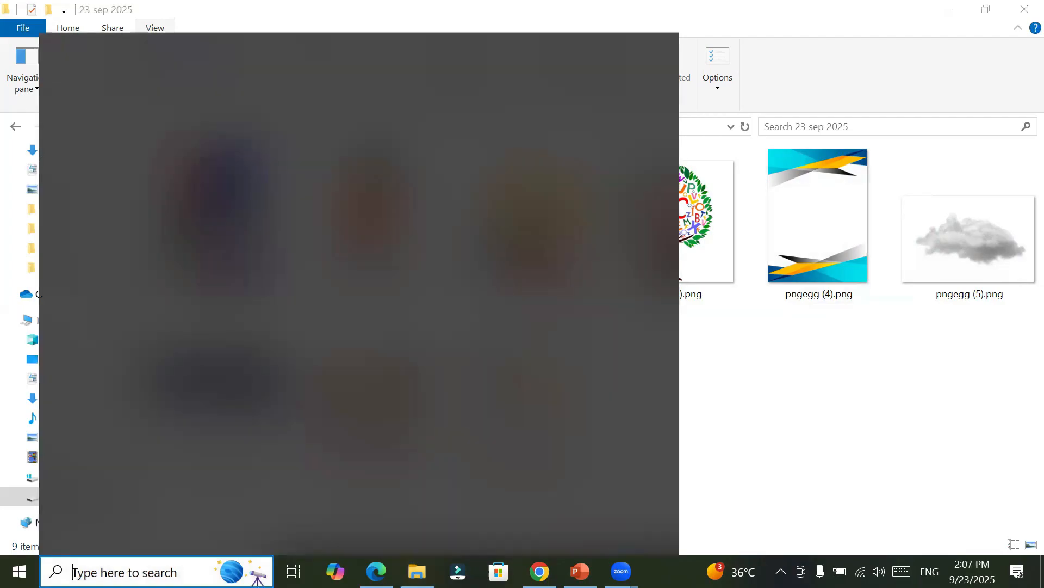
text(phot)
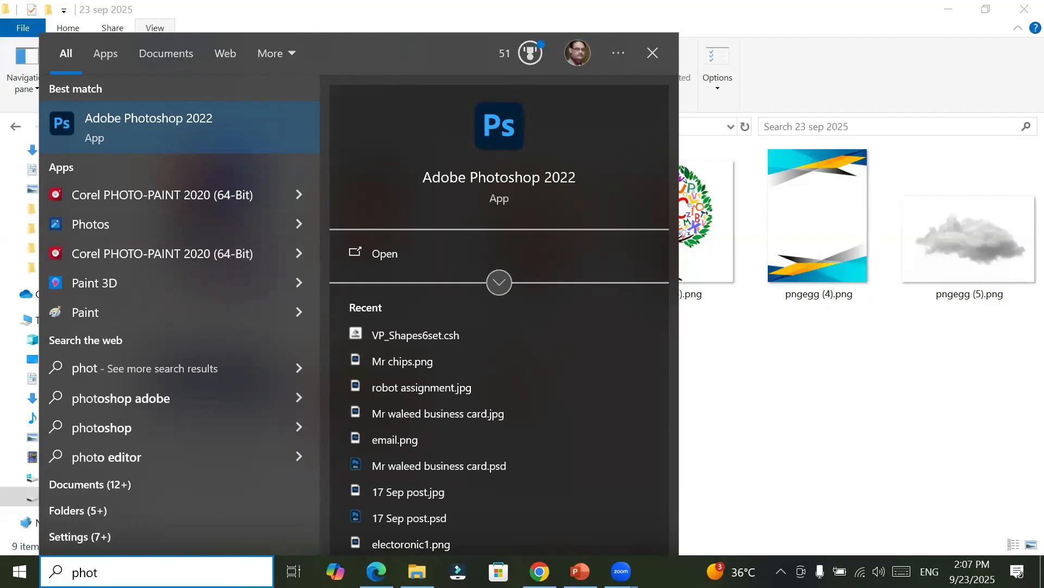
key(Return)
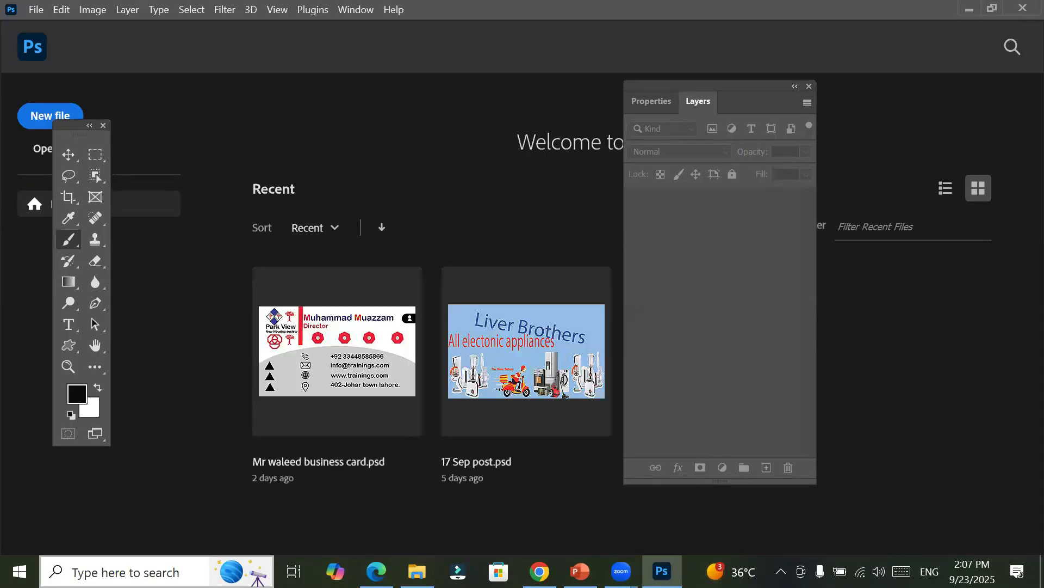
Step: Open the recent business card PSD and move the floating Layers panel off the contact details on the card
click(316, 350)
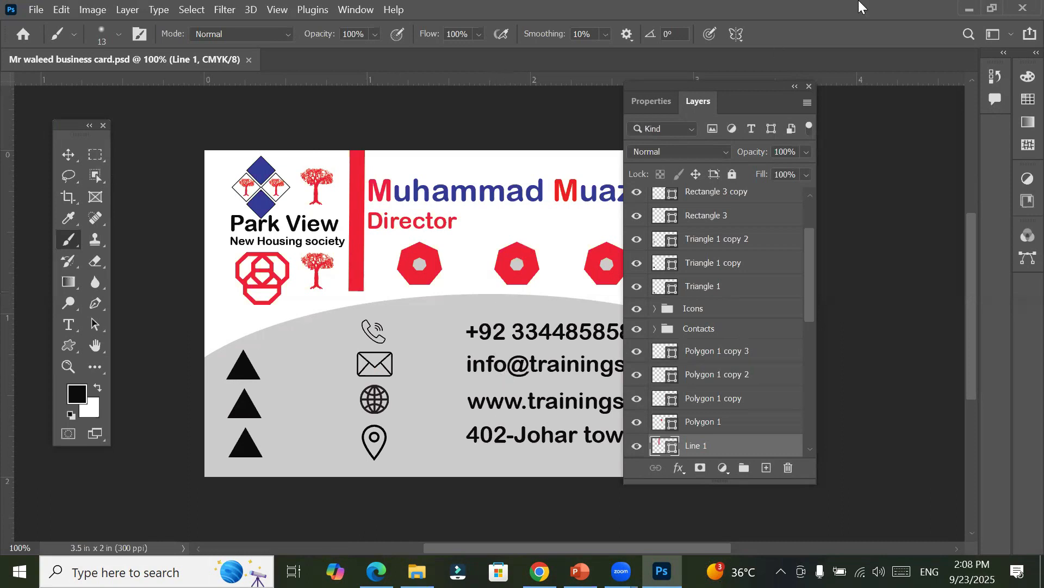
drag(739, 86, 877, 244)
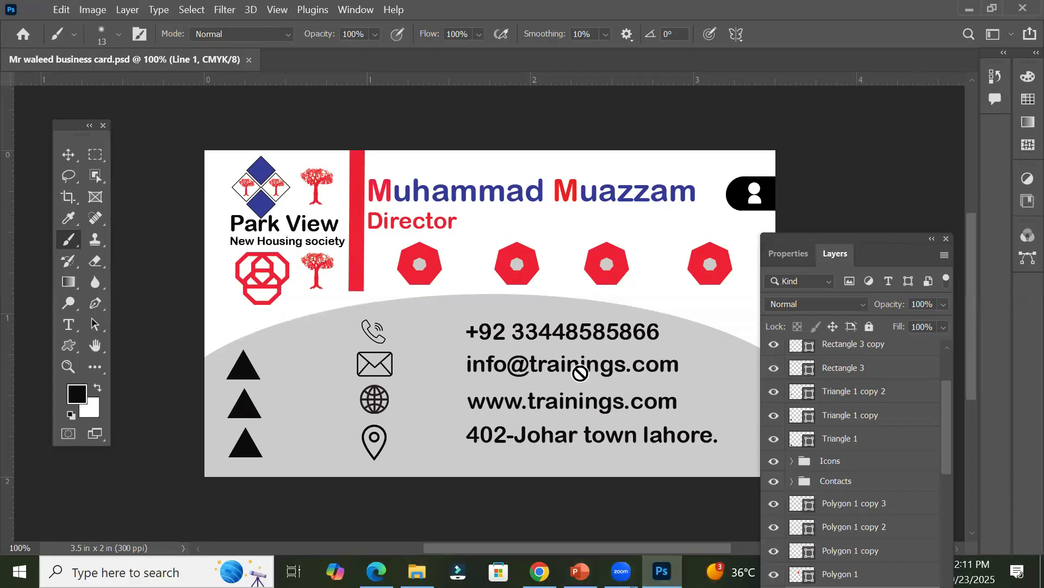
Step: Start a new document and show the blank Print presets
key(alt+f)
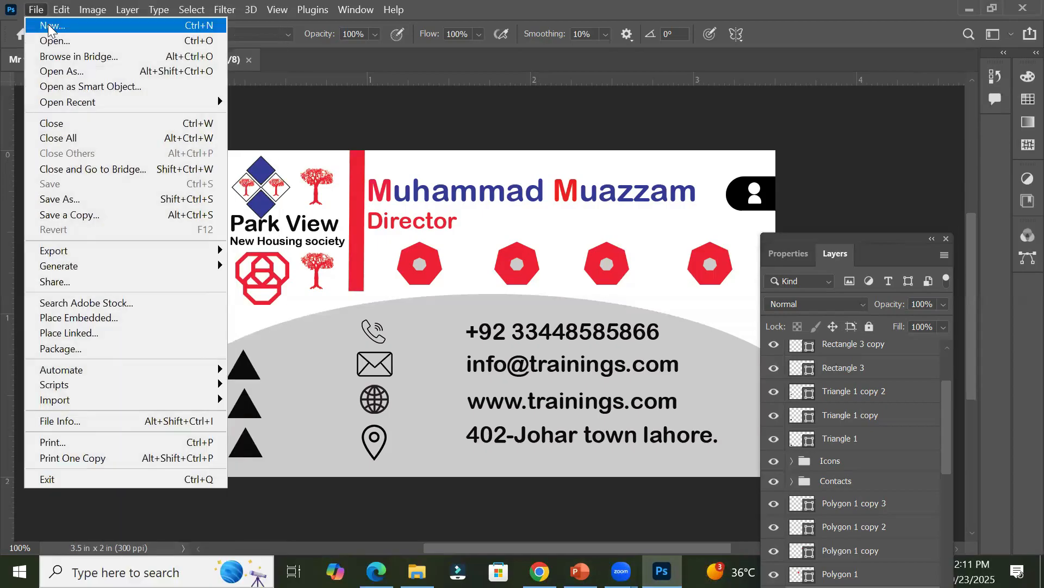
click(49, 27)
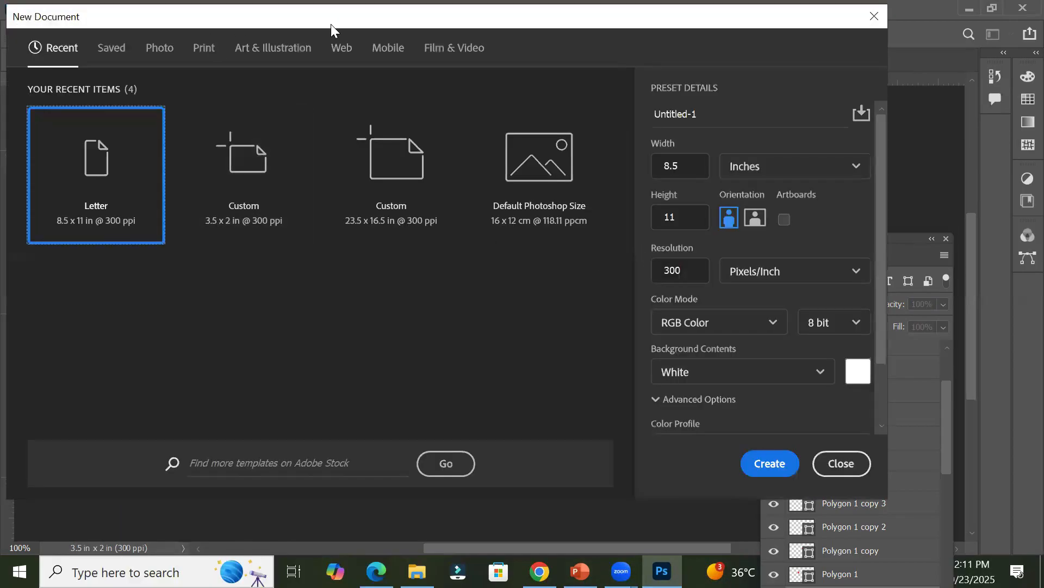
click(205, 49)
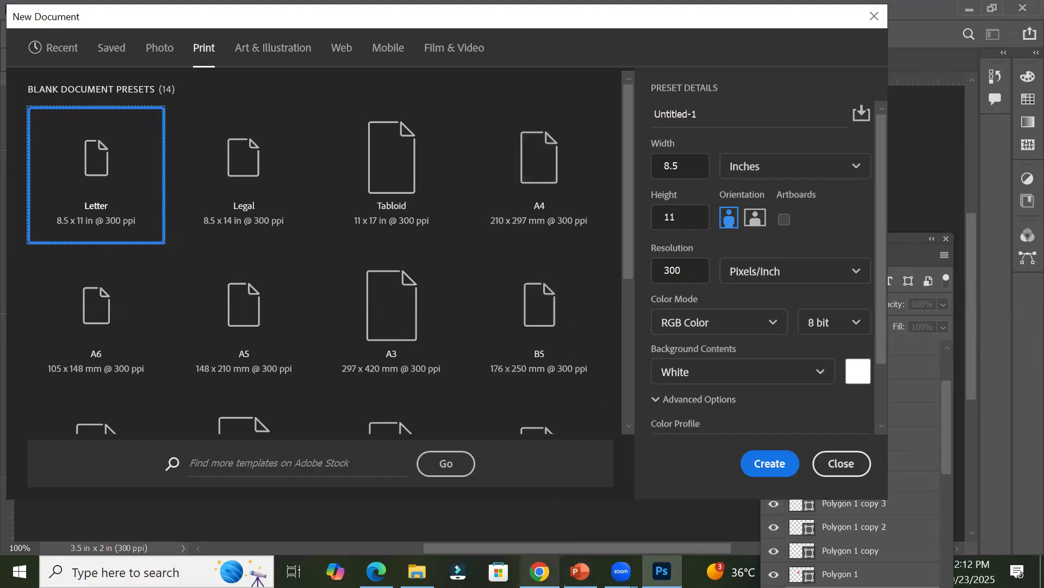
Step: Switch to Chrome, open ChatGPT in a new tab and ask it for "poster size"
click(539, 571)
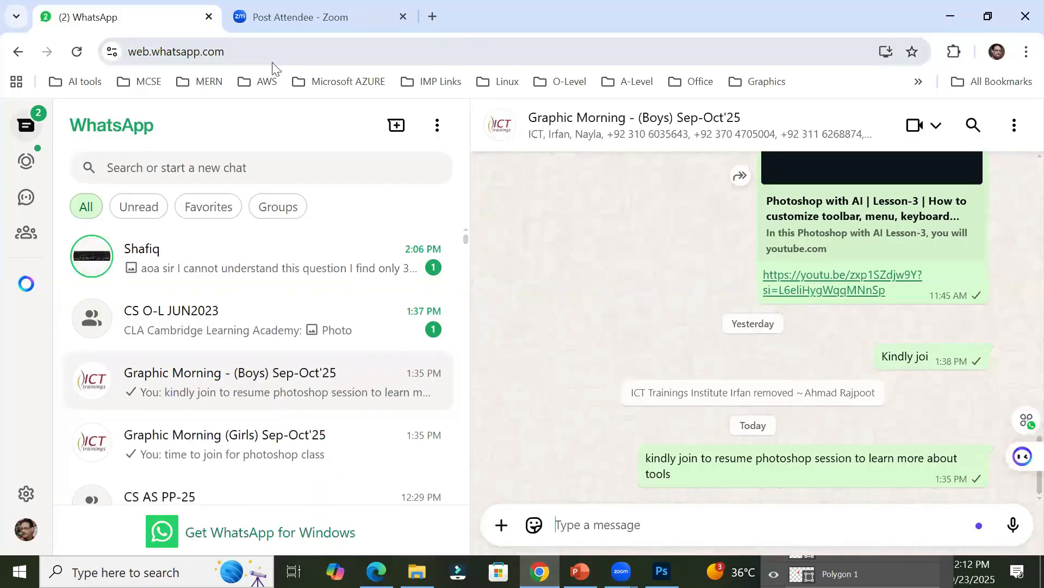
key(ctrl+t)
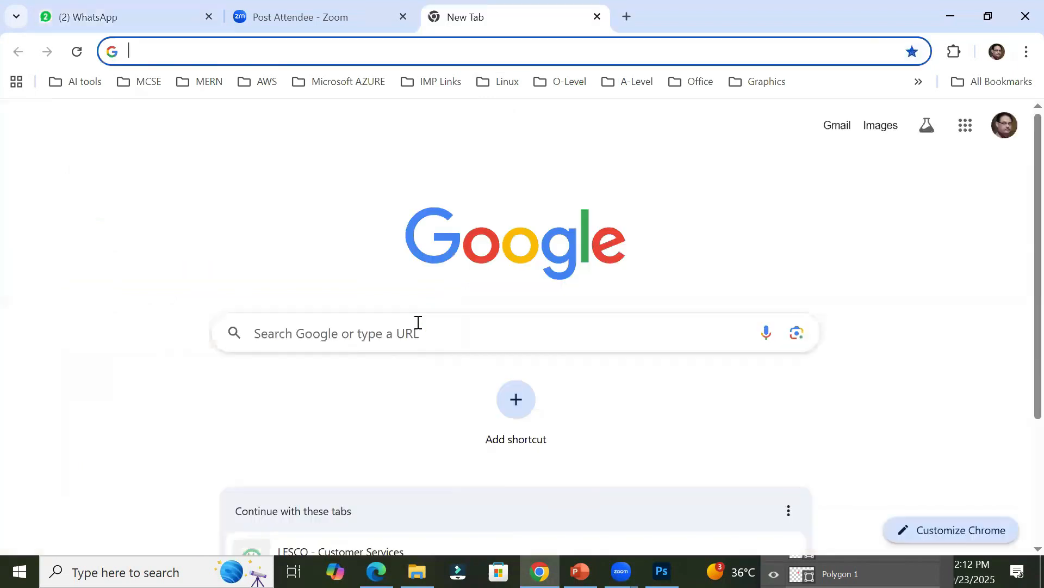
text(chat.openai.com)
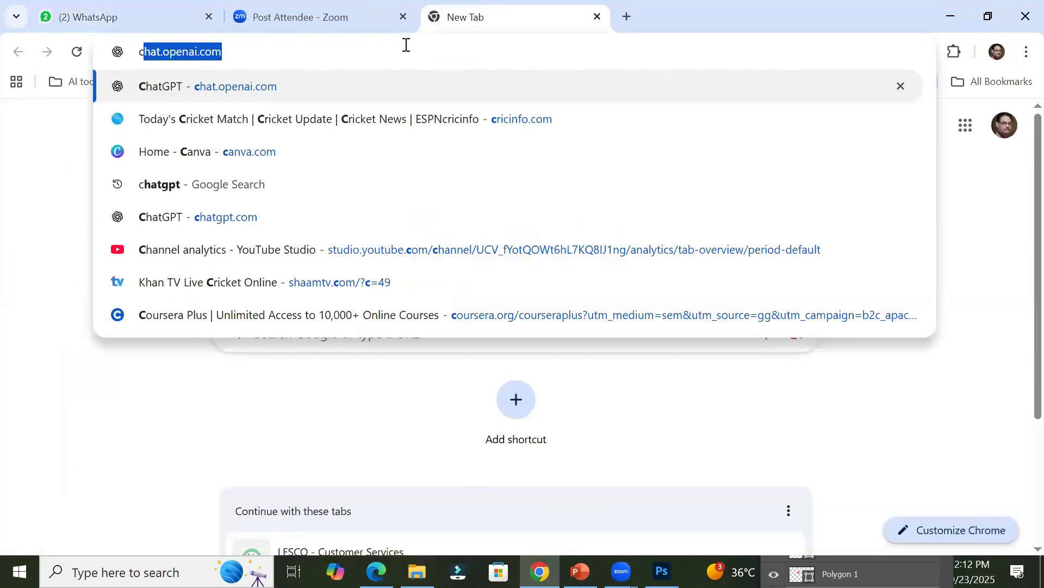
key(Return)
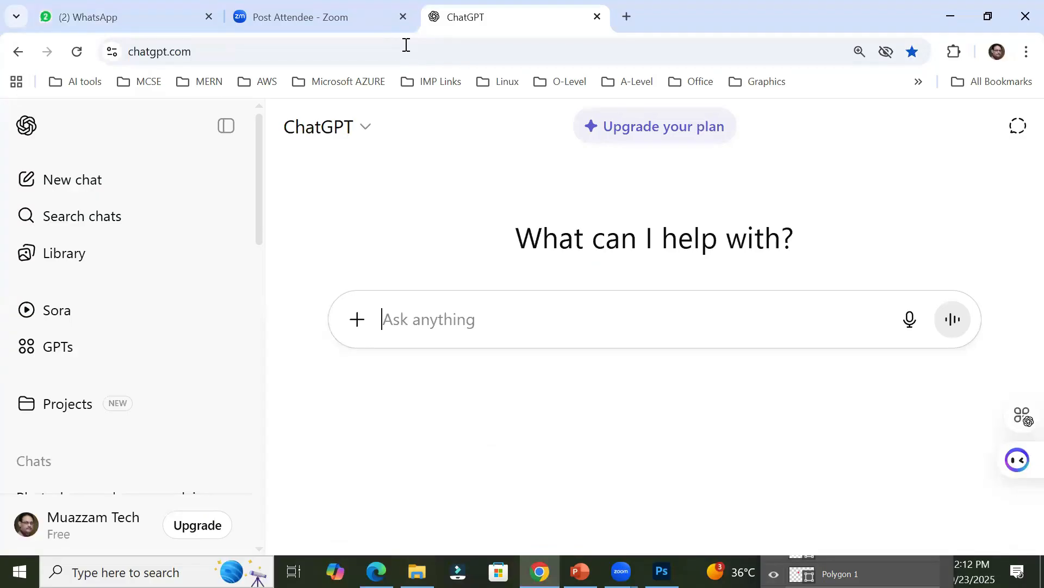
text(poster size)
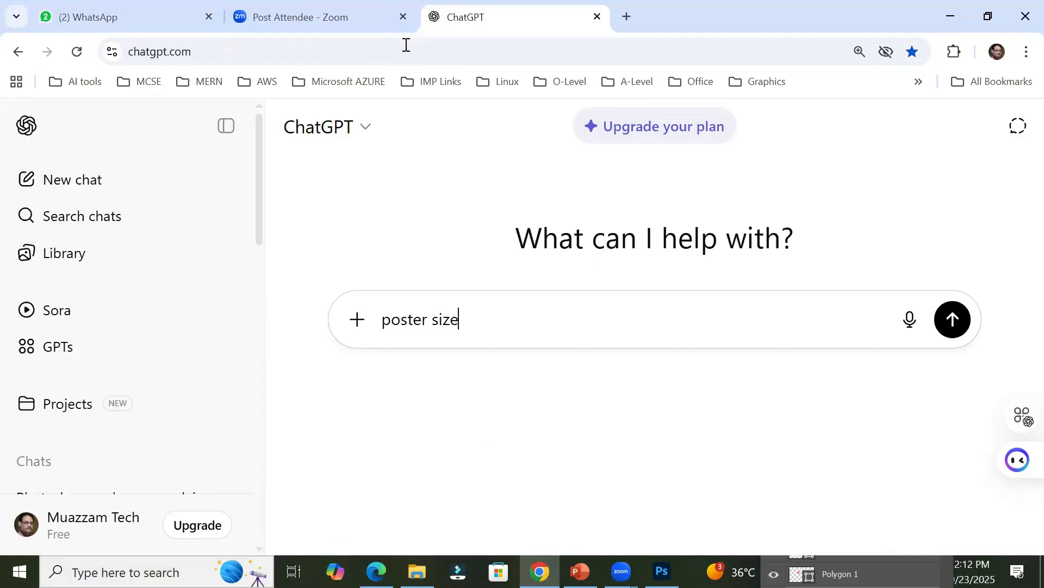
key(Return)
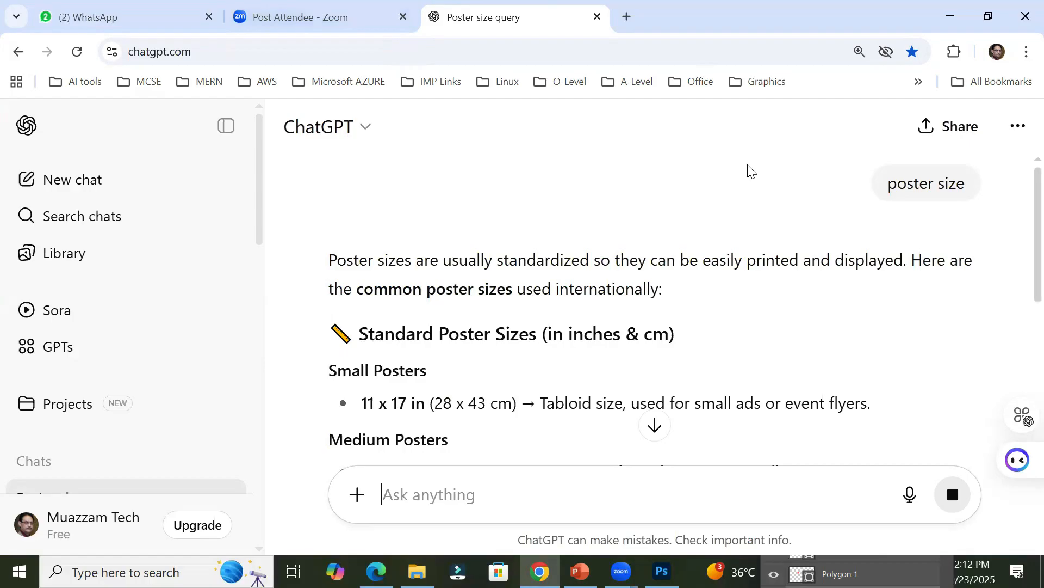
Step: Examine the standard sizes and typical uses of small, medium, large and extra large posters in the ChatGPT answer
scroll(738, 267, down, 1)
scroll(739, 266, down, 2)
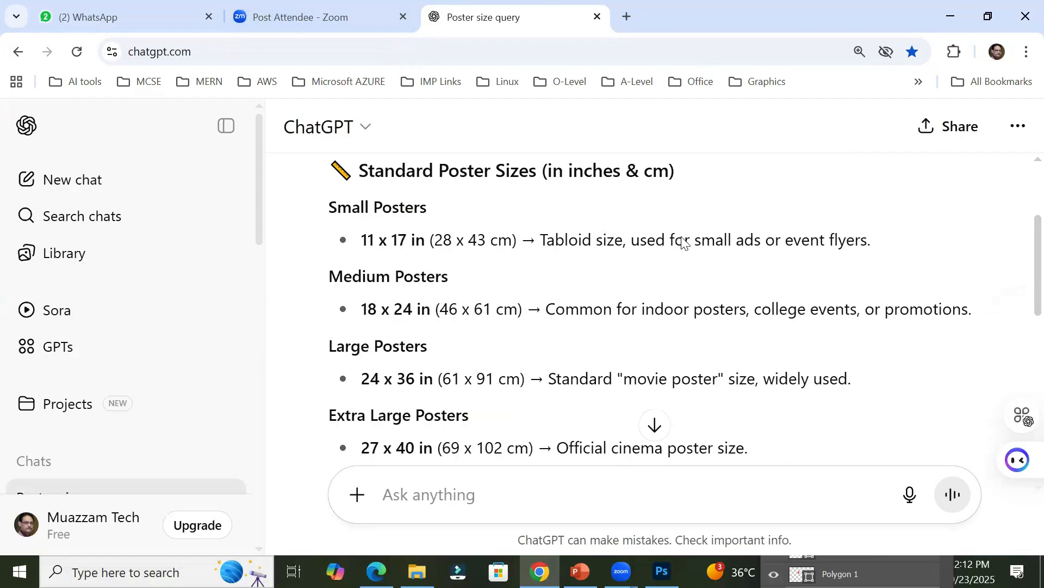
drag(566, 241, 885, 240)
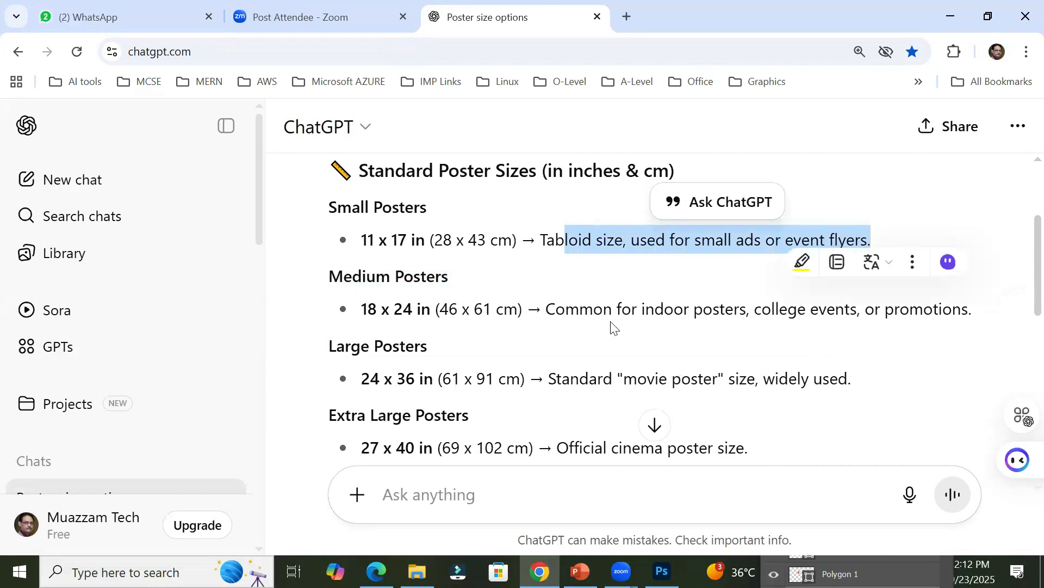
drag(556, 309, 971, 298)
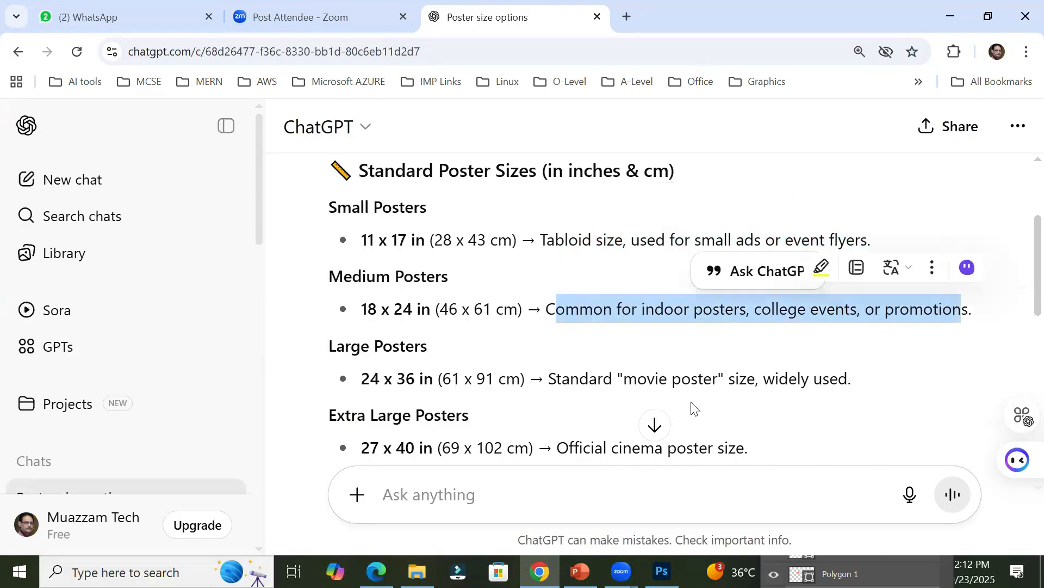
drag(556, 381, 860, 377)
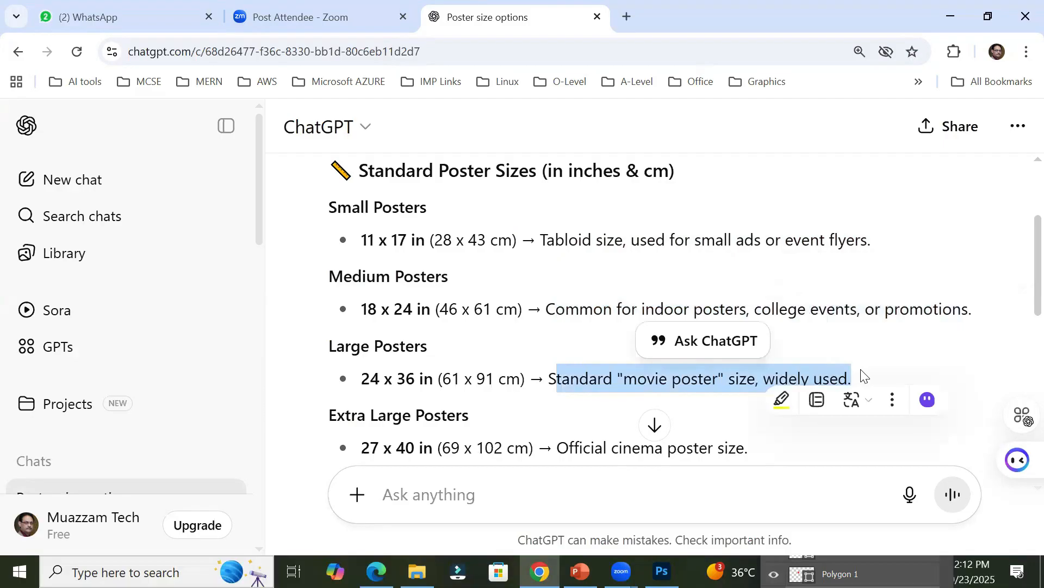
scroll(729, 327, down, 3)
drag(551, 279, 835, 289)
drag(601, 311, 1021, 333)
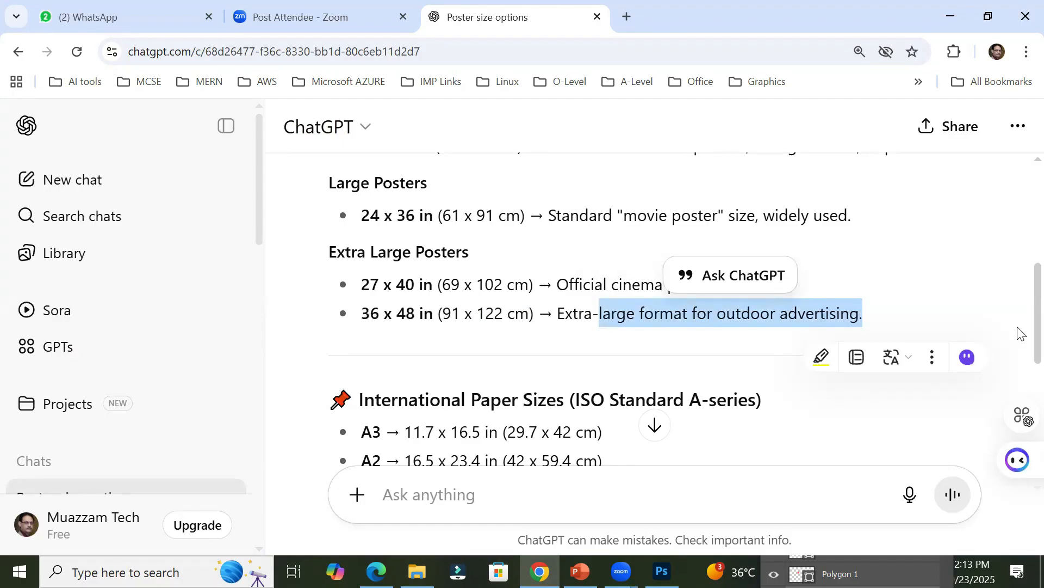
click(392, 315)
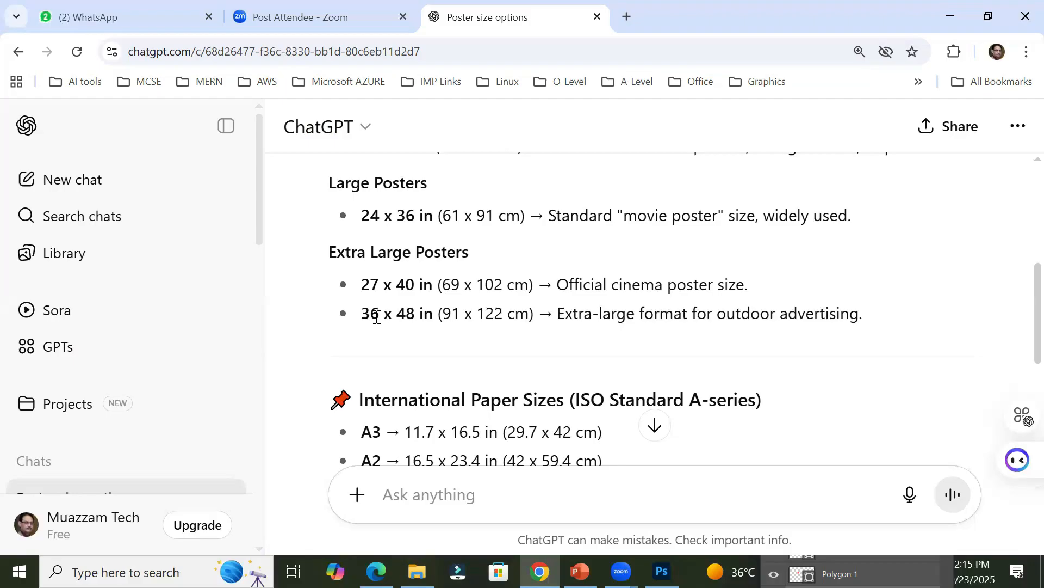
Step: Check the small poster size in the answer, switch to Photoshop and choose the Tabloid 11 x 17 in print preset
scroll(477, 438, up, 1)
scroll(477, 438, up, 4)
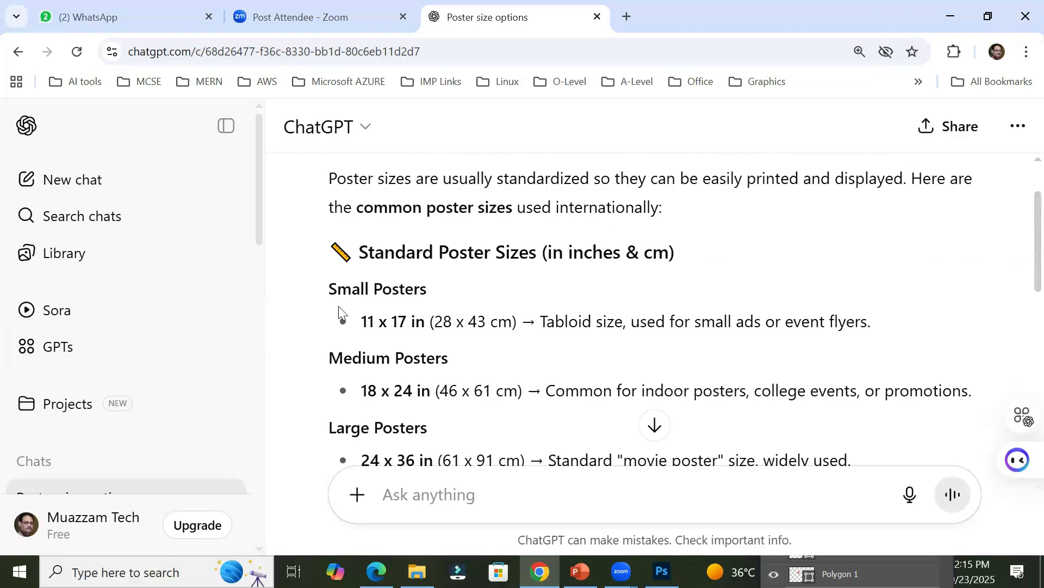
drag(364, 311, 424, 317)
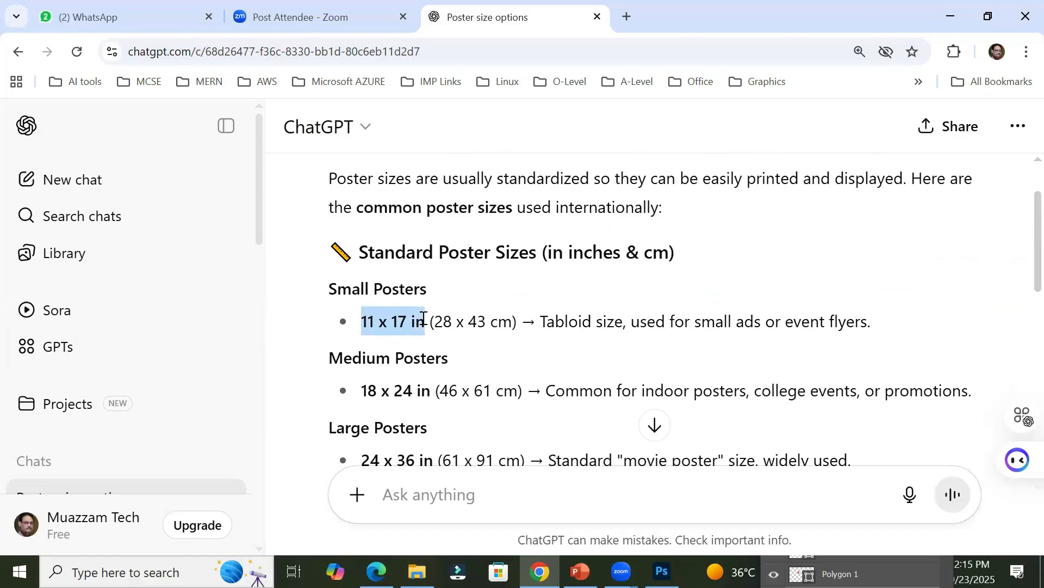
click(380, 323)
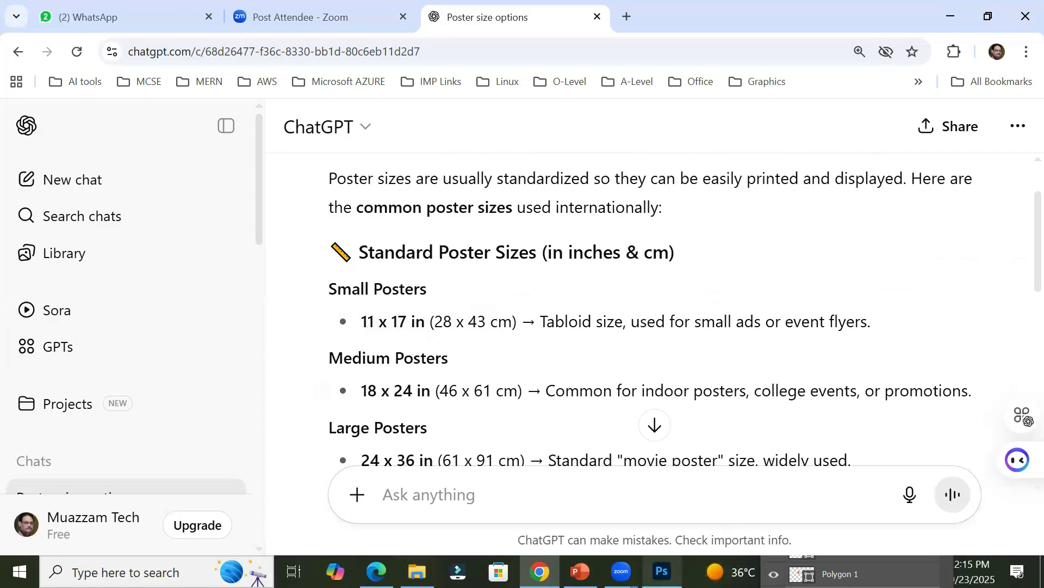
click(662, 571)
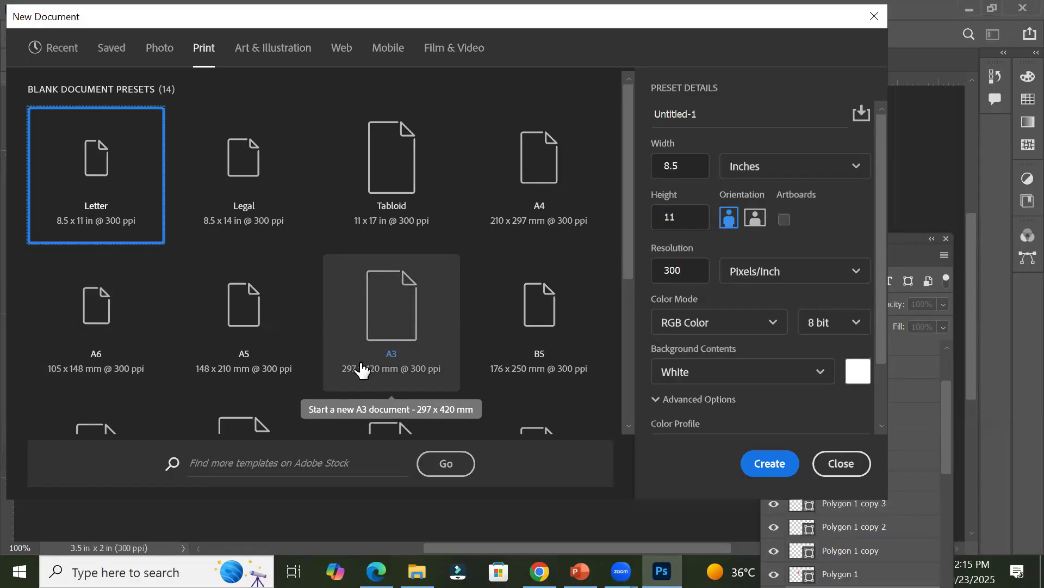
click(394, 177)
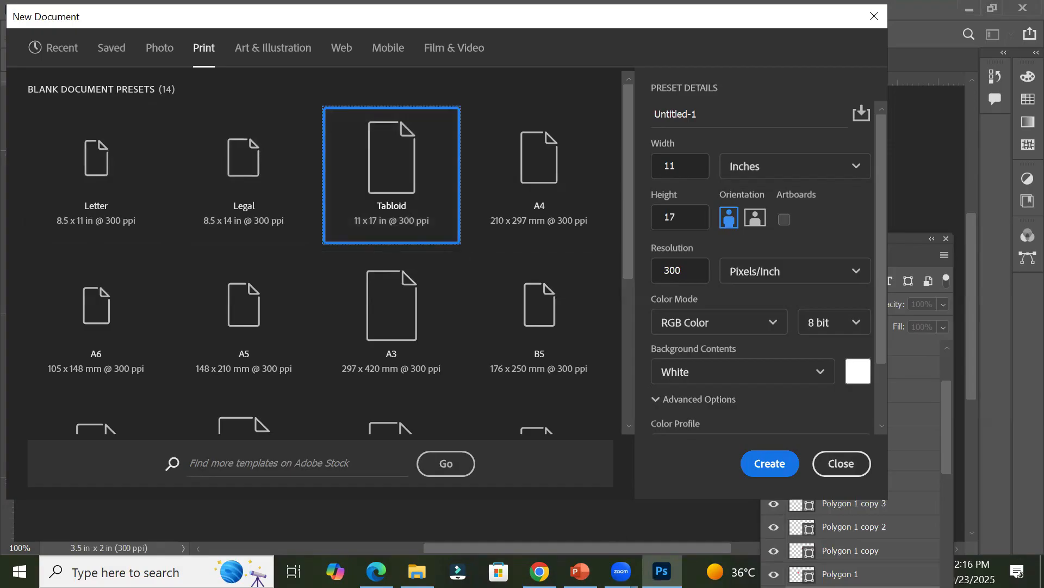
Step: Compare the small poster entry in ChatGPT with the width of the Tabloid preset in Photoshop
click(539, 571)
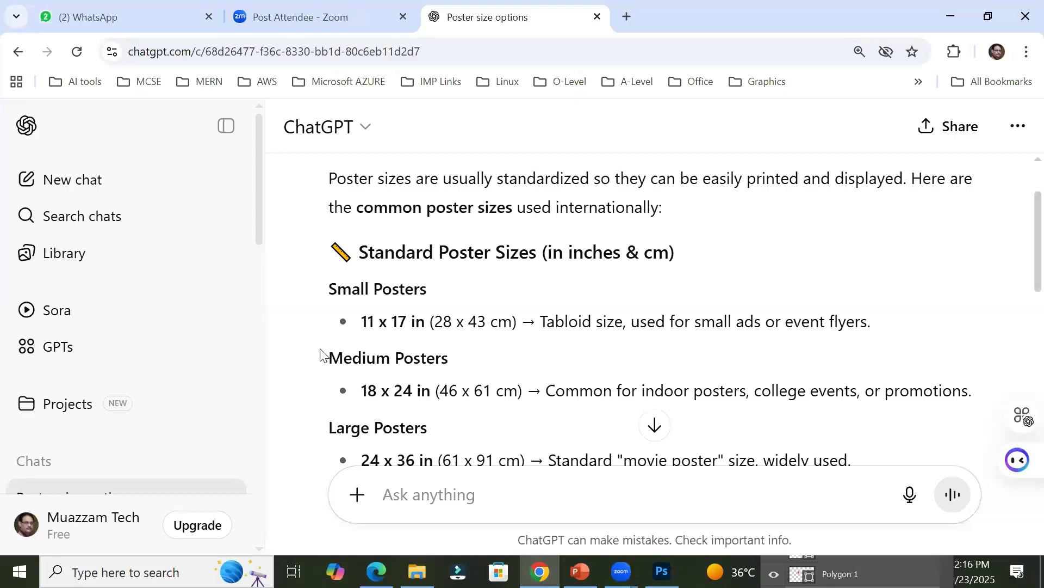
drag(361, 321, 896, 338)
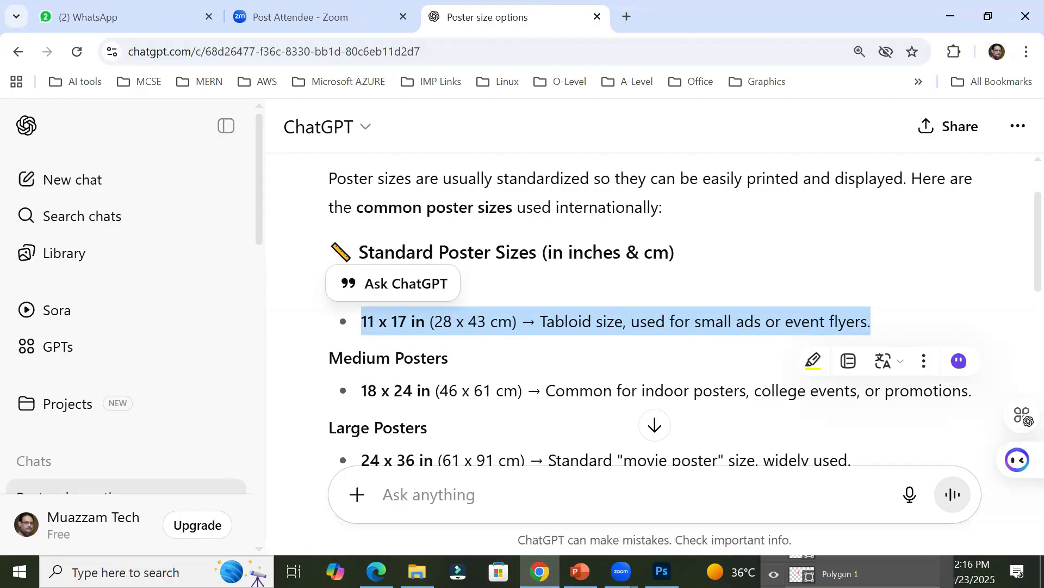
click(662, 572)
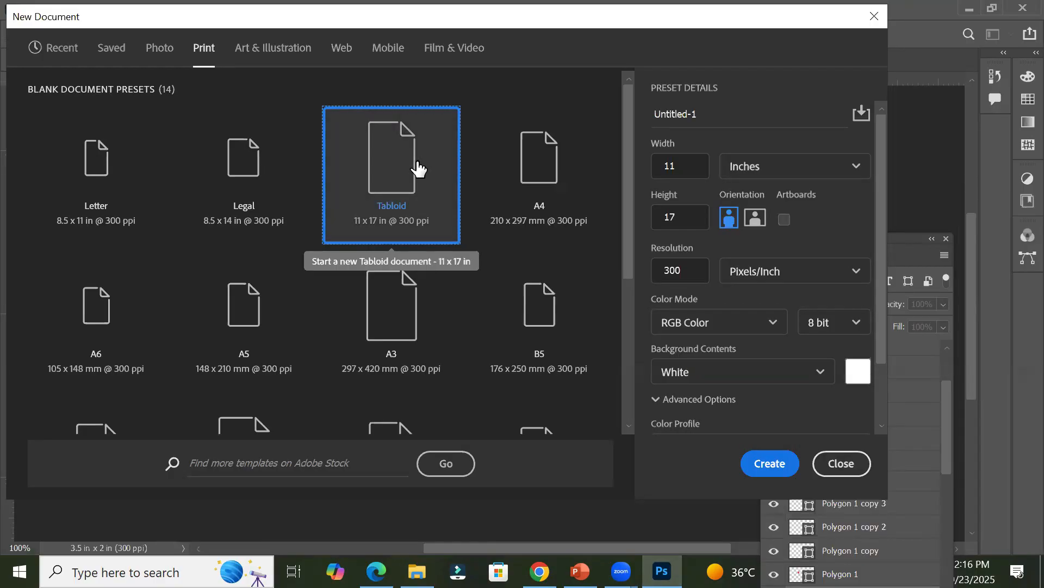
click(687, 163)
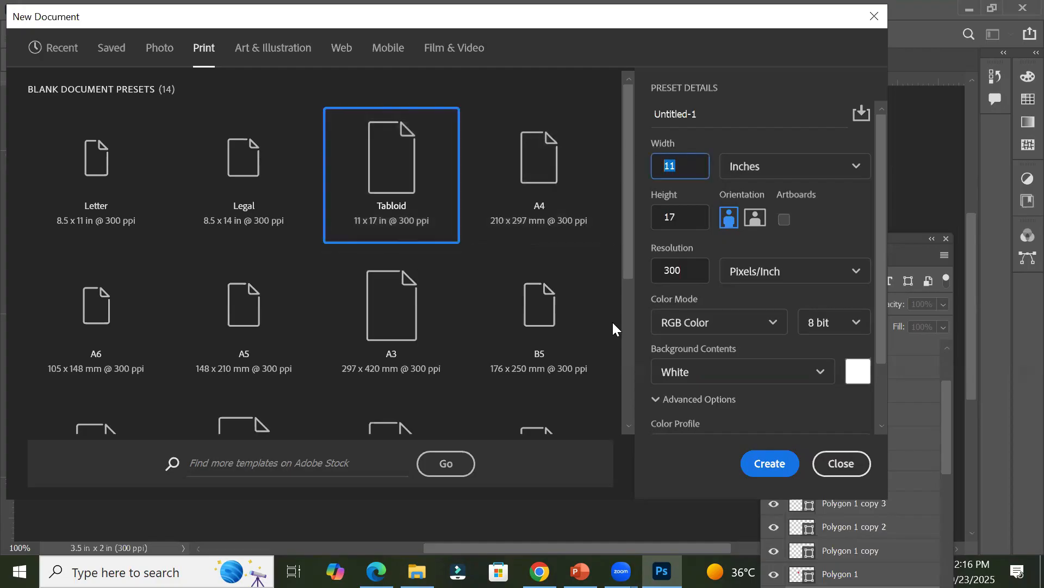
Step: Highlight the medium poster size of 18 x 24 in in ChatGPT and check it against Photoshop's new document settings
click(539, 571)
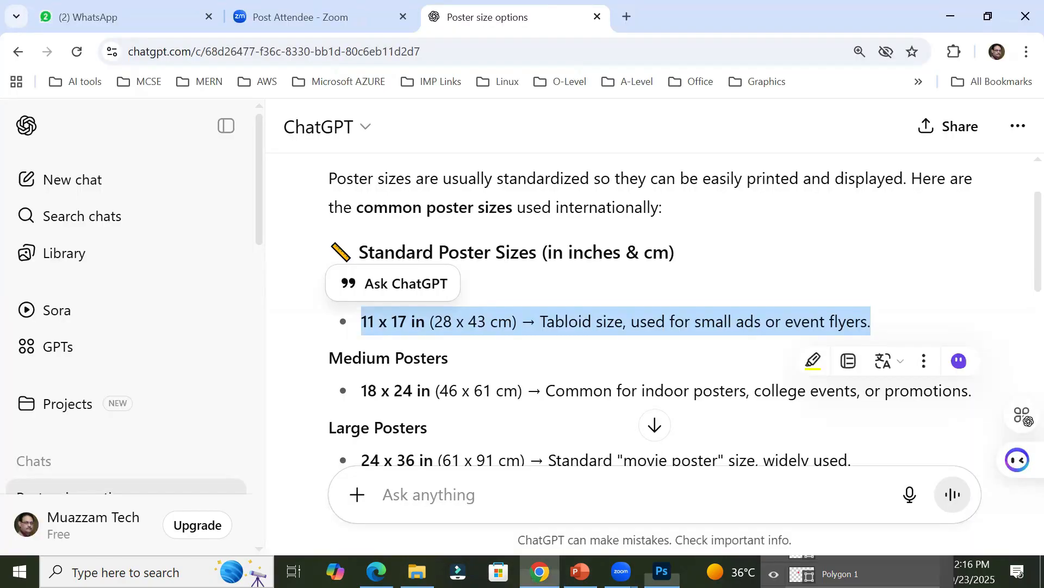
scroll(578, 381, down, 1)
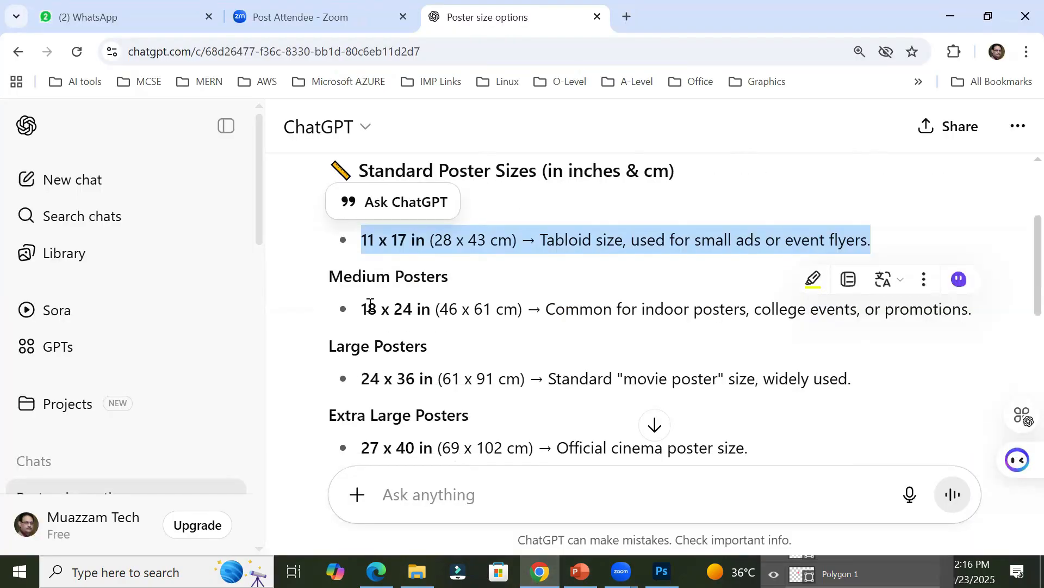
drag(361, 305, 432, 315)
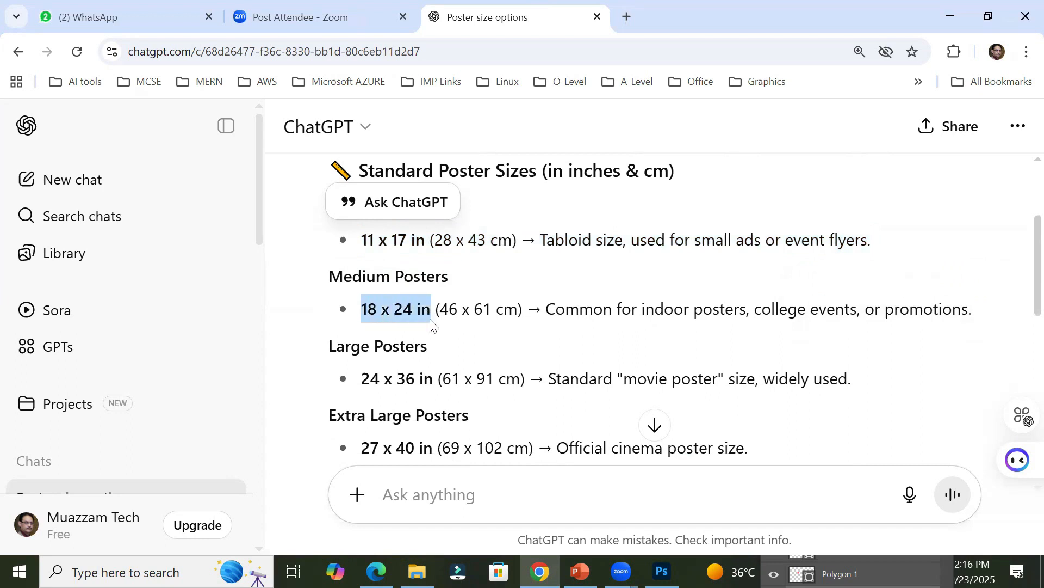
click(662, 571)
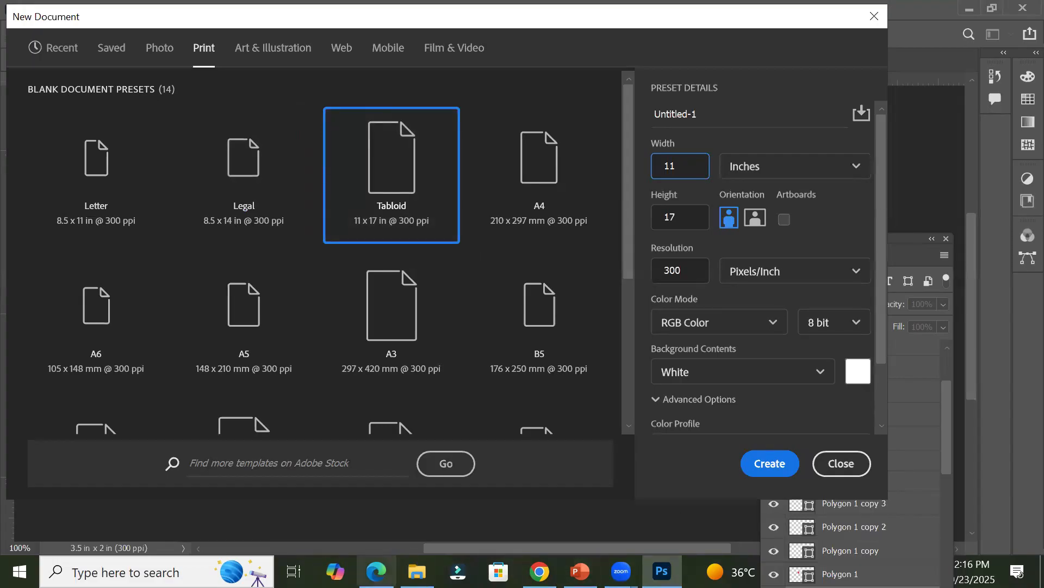
click(376, 570)
click(376, 570)
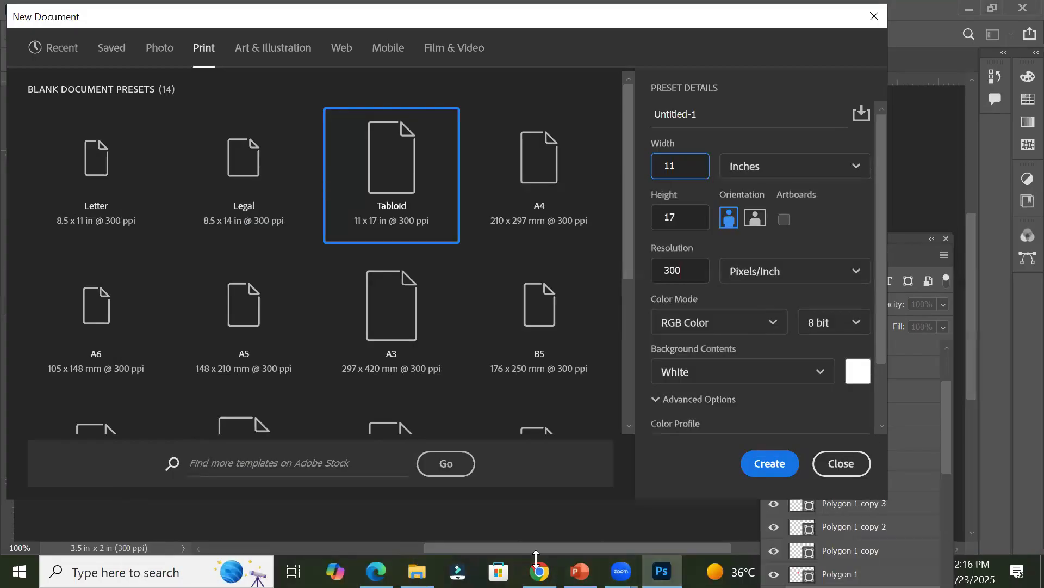
click(540, 570)
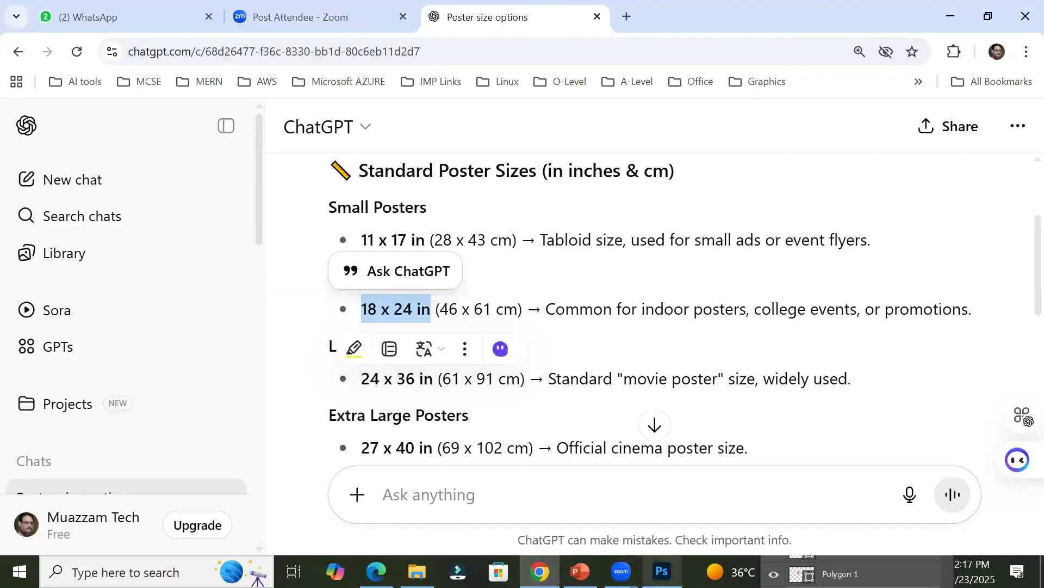
Step: Switch to Photoshop and set the new document's size to 18 inches wide by 24 inches high
click(661, 571)
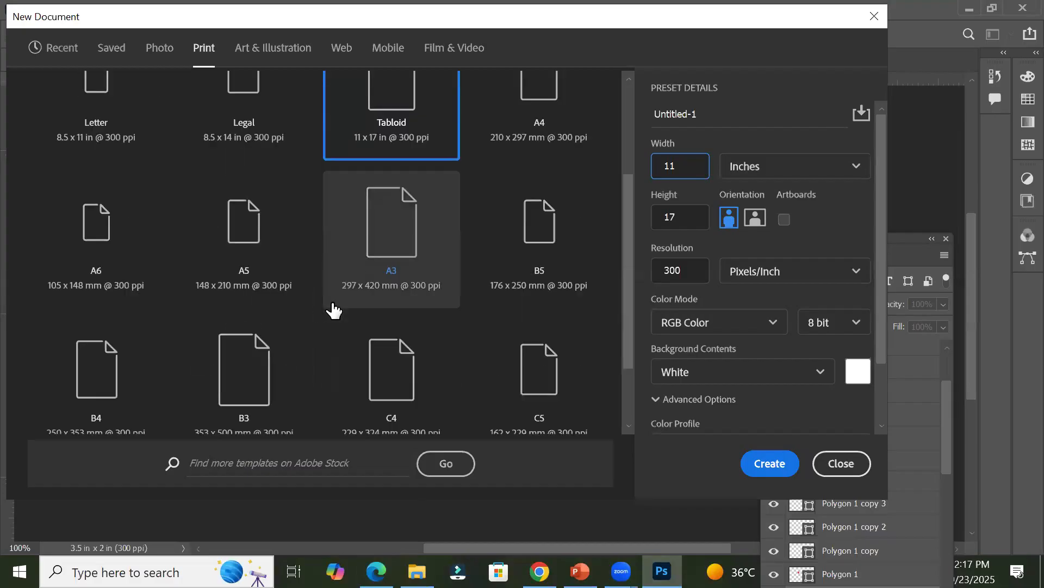
scroll(333, 310, down, 3)
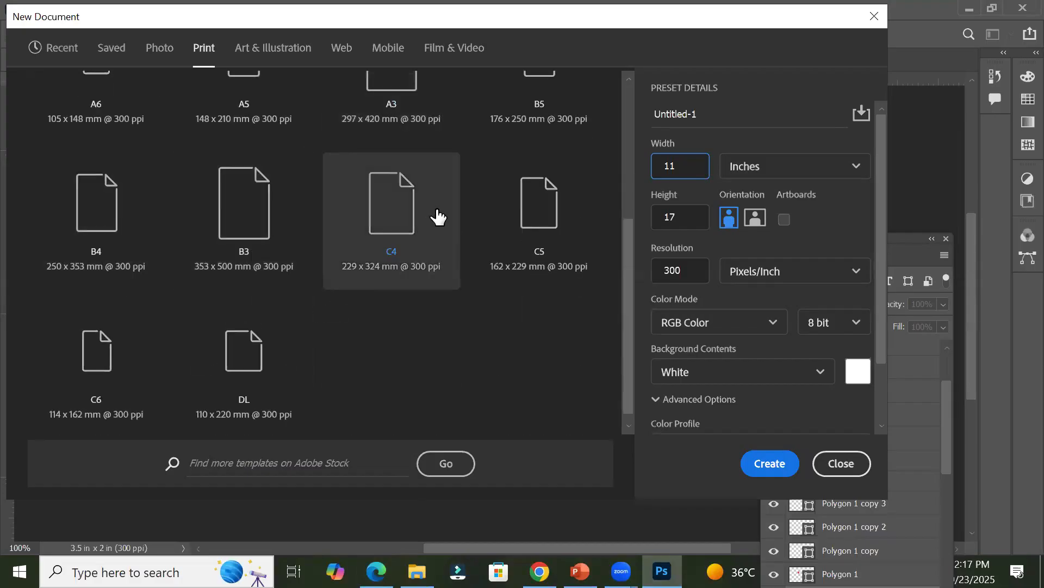
scroll(388, 332, up, 5)
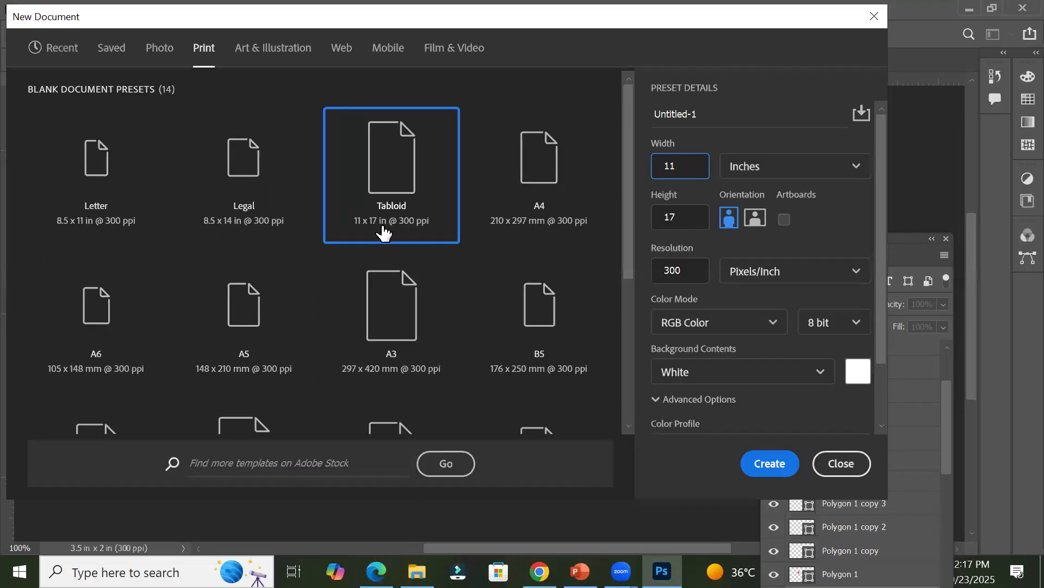
click(400, 177)
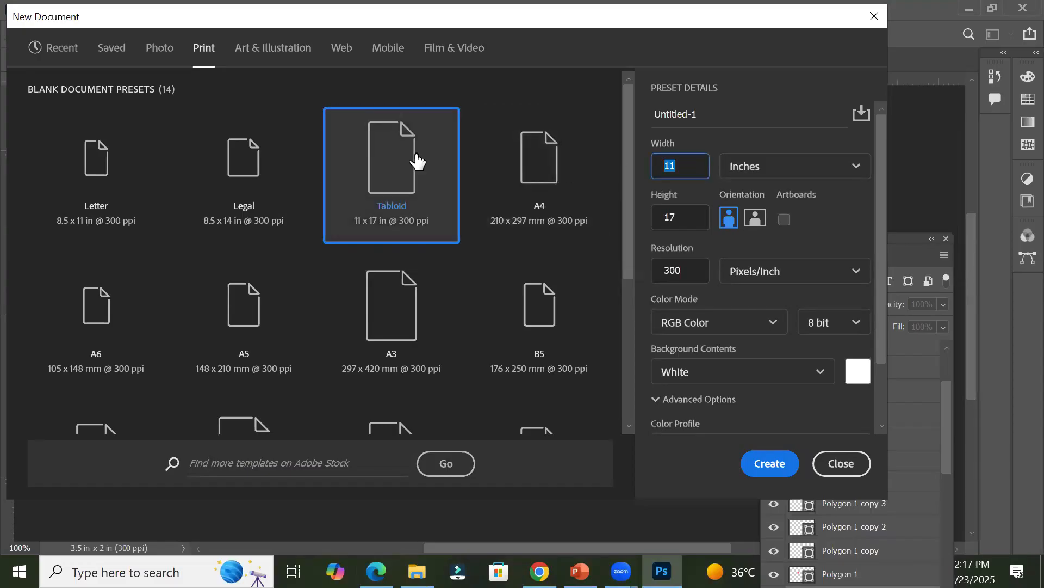
text(18)
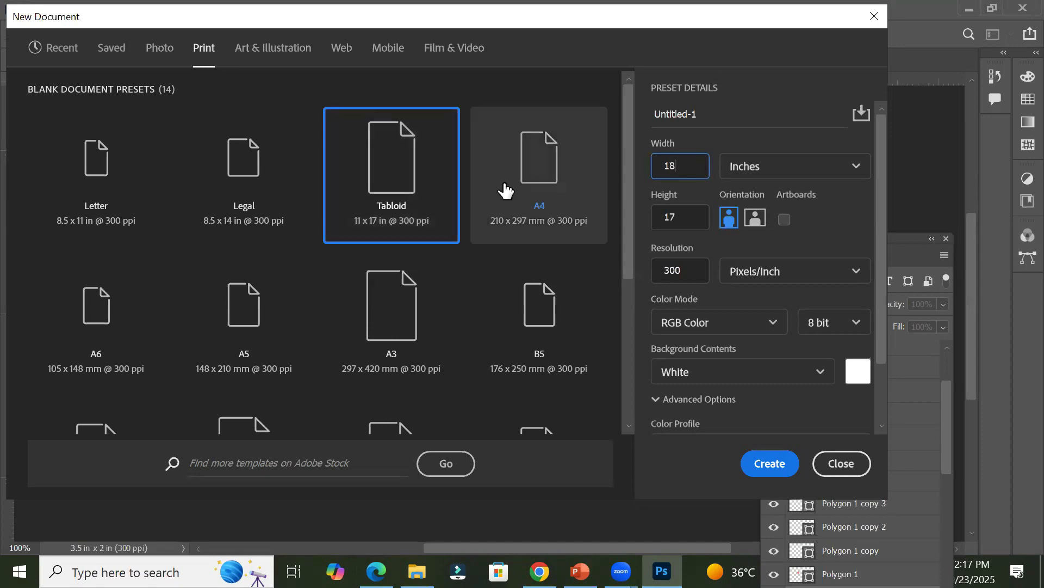
drag(694, 217, 555, 217)
drag(679, 213, 578, 211)
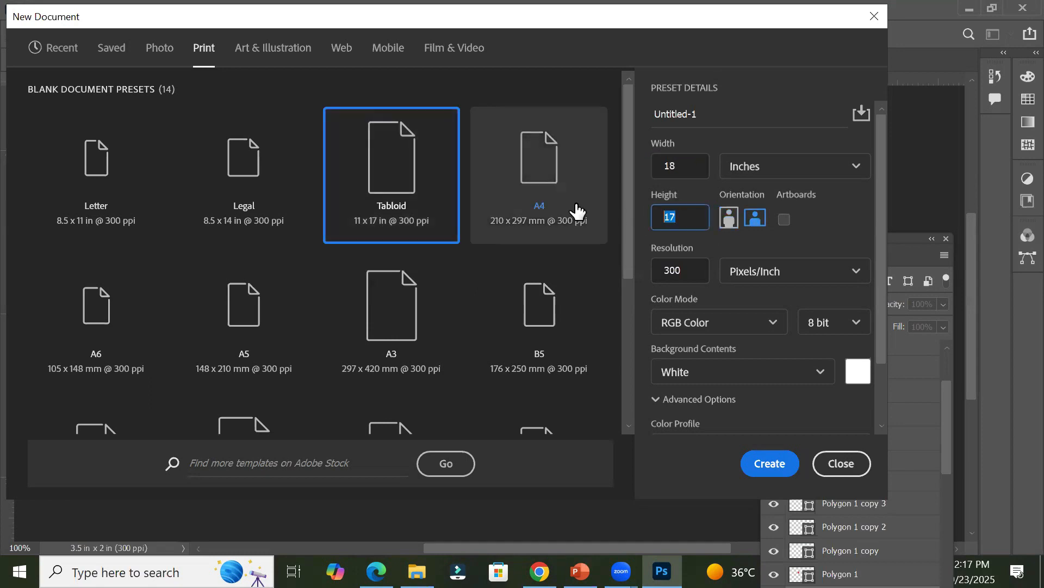
text(24)
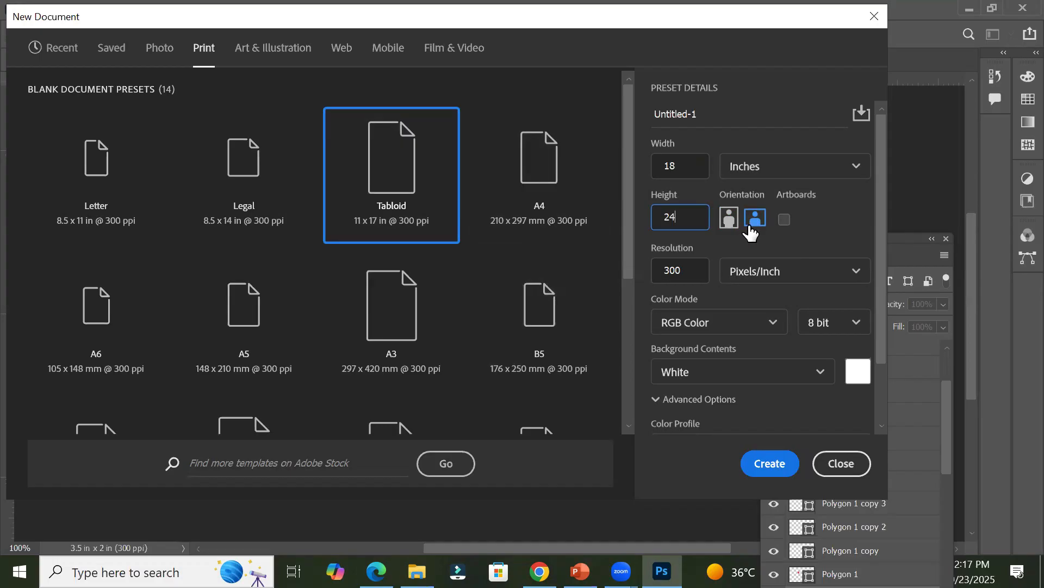
Step: Toggle the new document's orientation between portrait and landscape, settle on portrait, and check the resolution
click(731, 228)
click(758, 225)
click(732, 221)
double_click(689, 271)
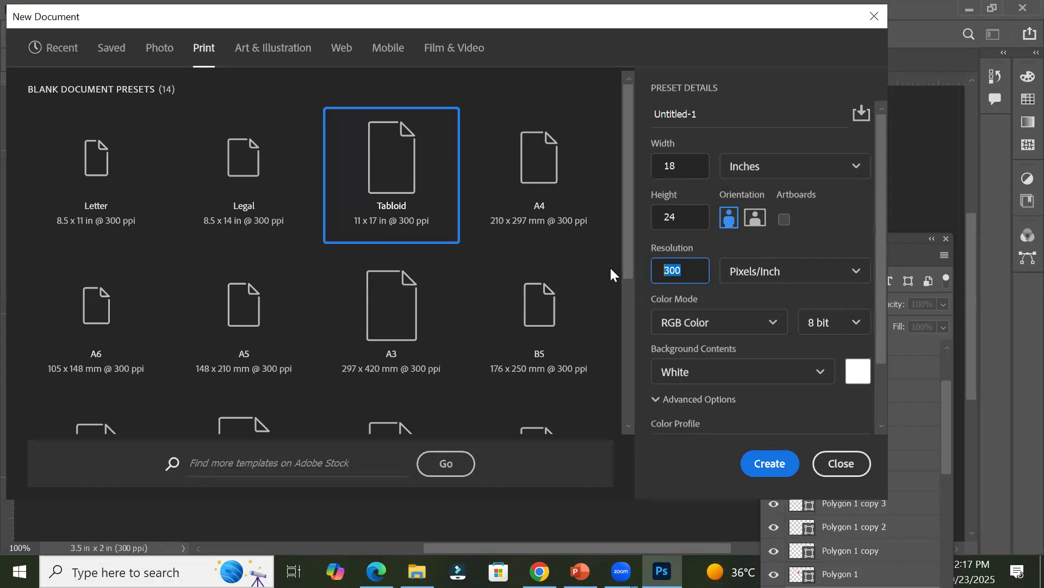
click(508, 66)
Step: Set the color mode to CMYK Color and create the document
click(763, 329)
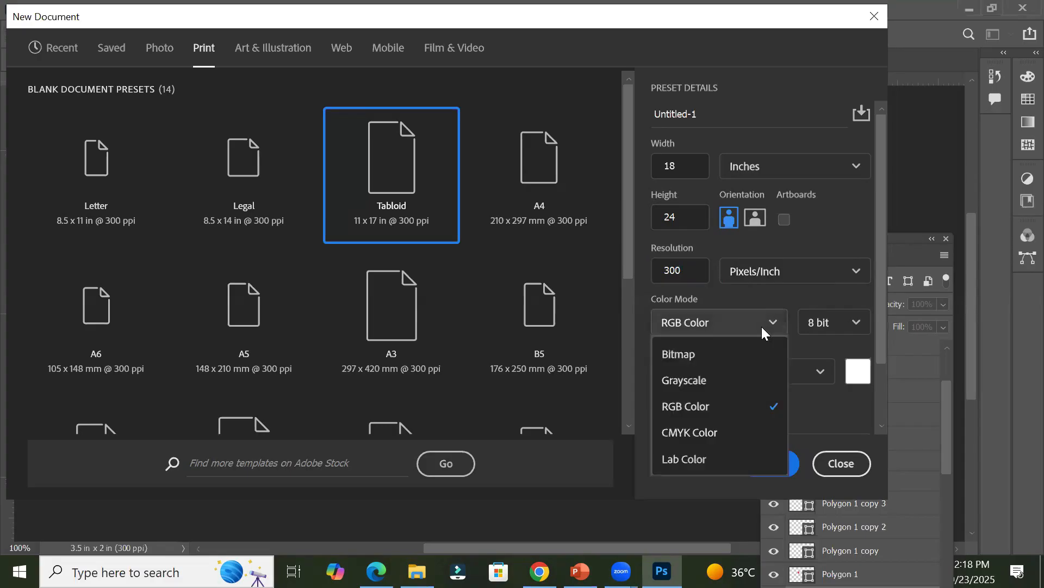
click(710, 433)
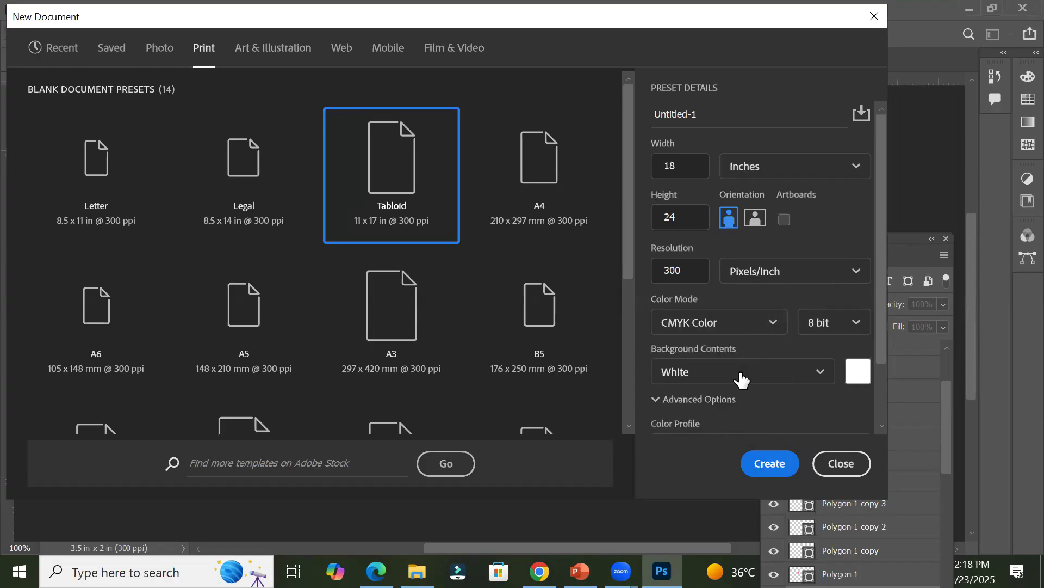
click(773, 464)
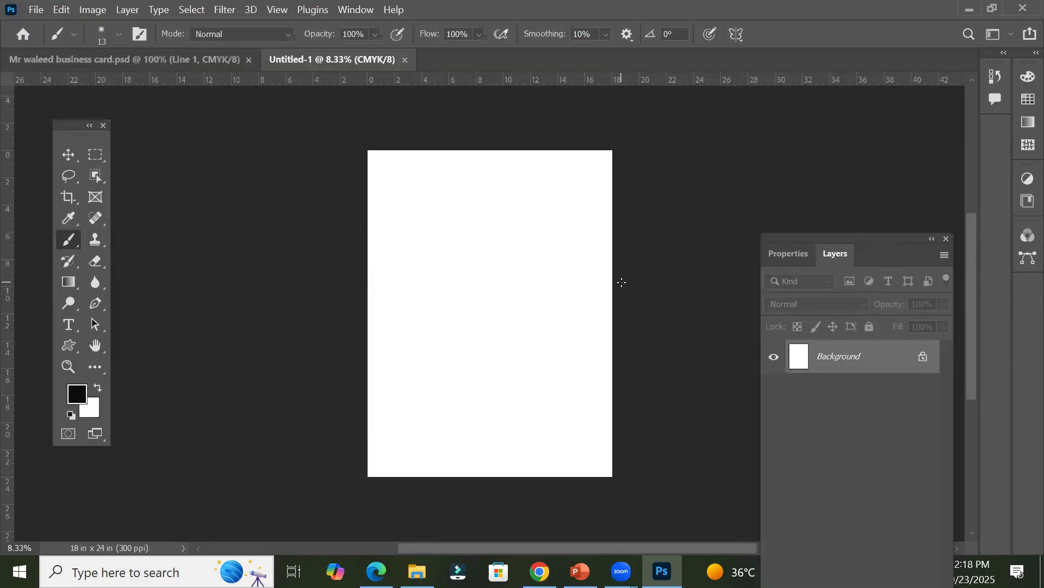
Step: Reduce the canvas to 11 in wide by 17 in high in the document properties, accepting the clipping
drag(874, 240, 850, 124)
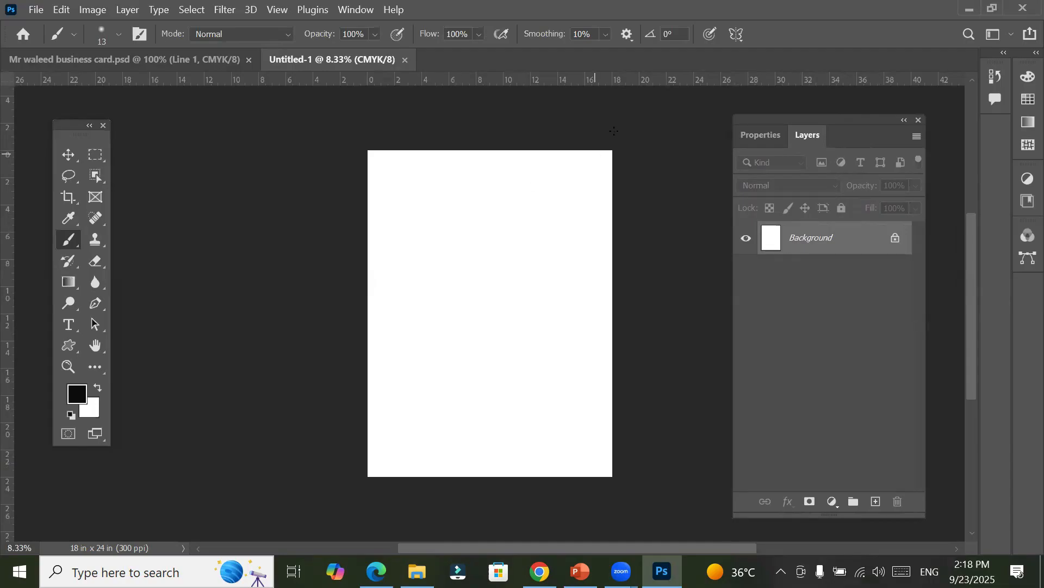
click(763, 137)
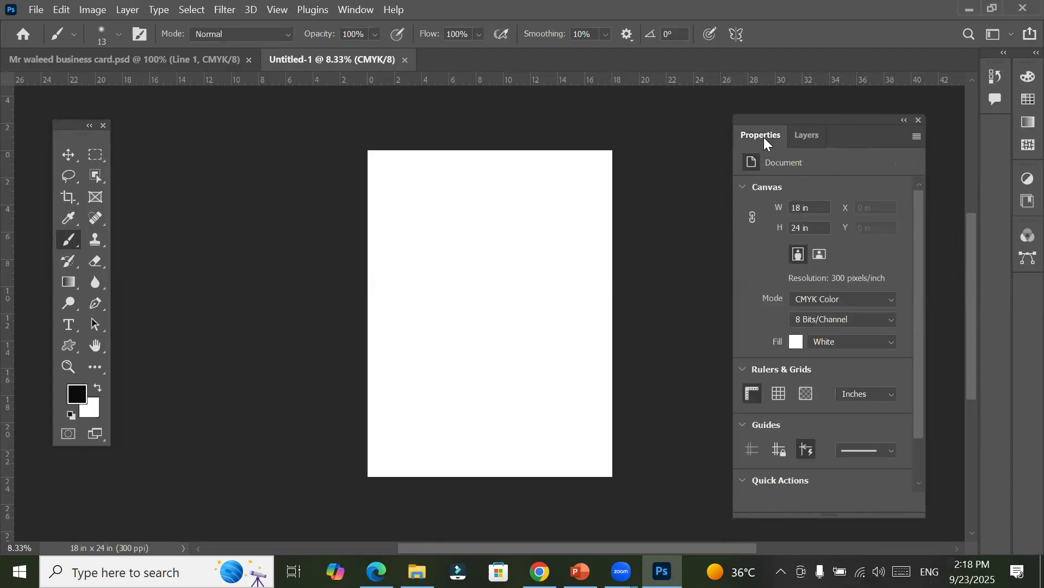
double_click(797, 208)
text(11)
key(Return)
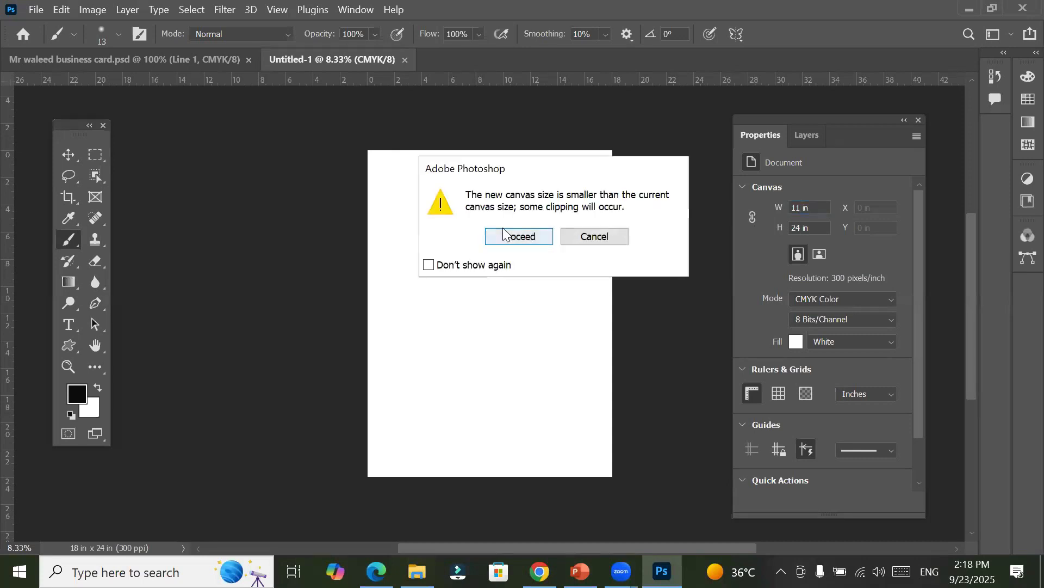
click(503, 236)
text(17)
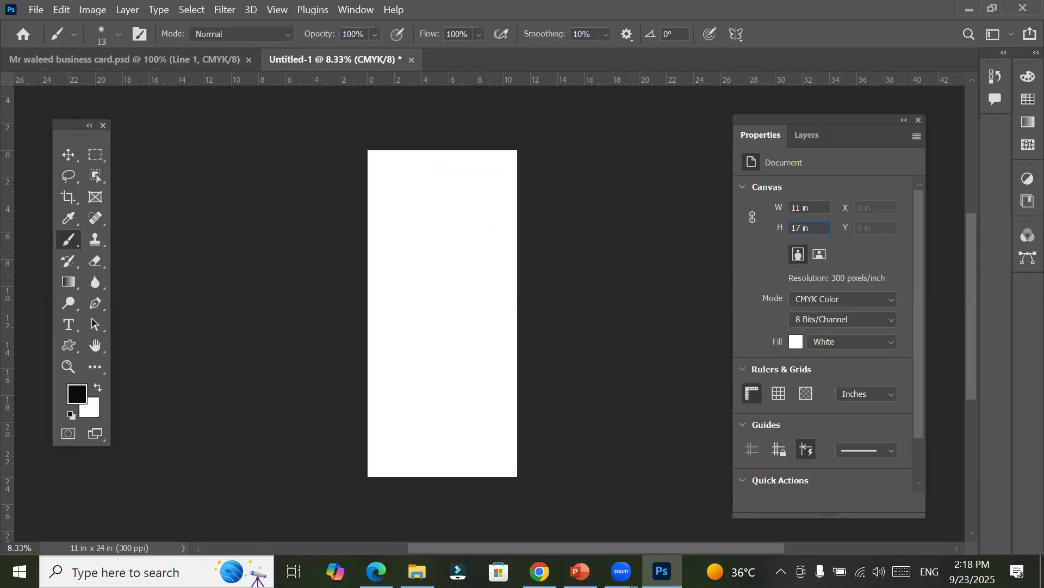
key(Return)
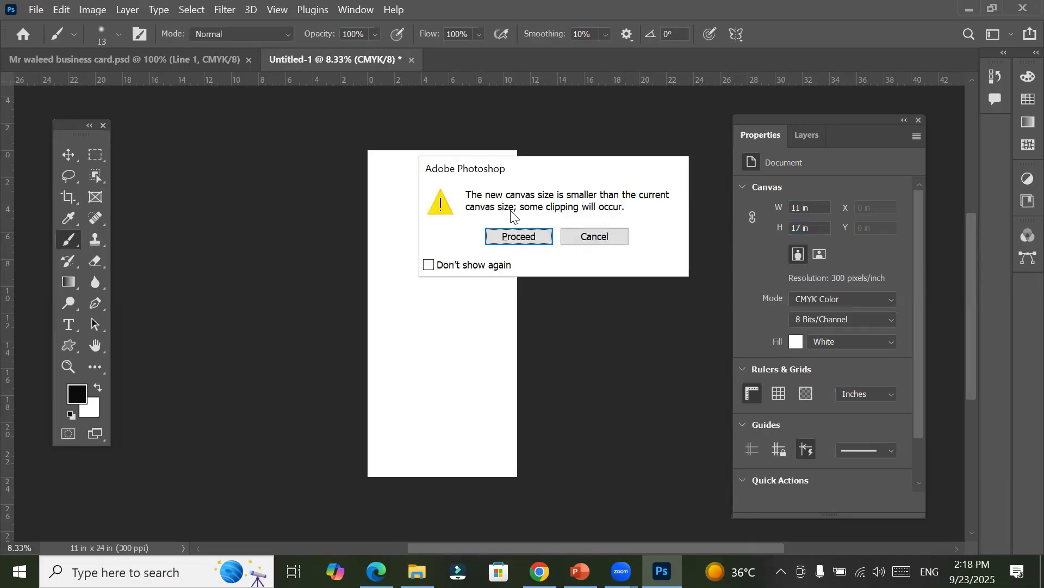
click(511, 236)
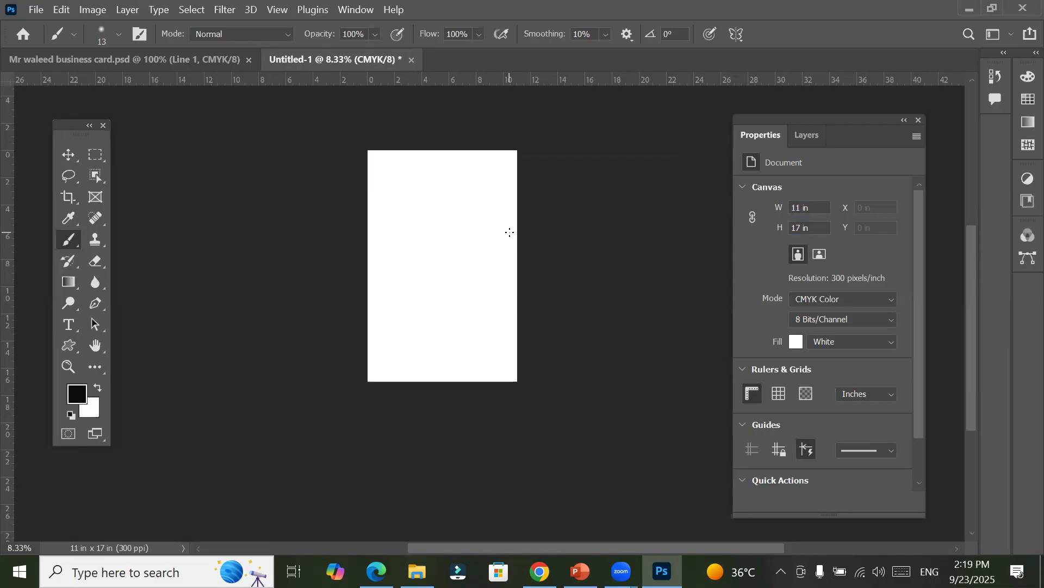
Step: Look through the available color modes, keep CMYK Color, and fill the document background with a turquoise color
click(859, 302)
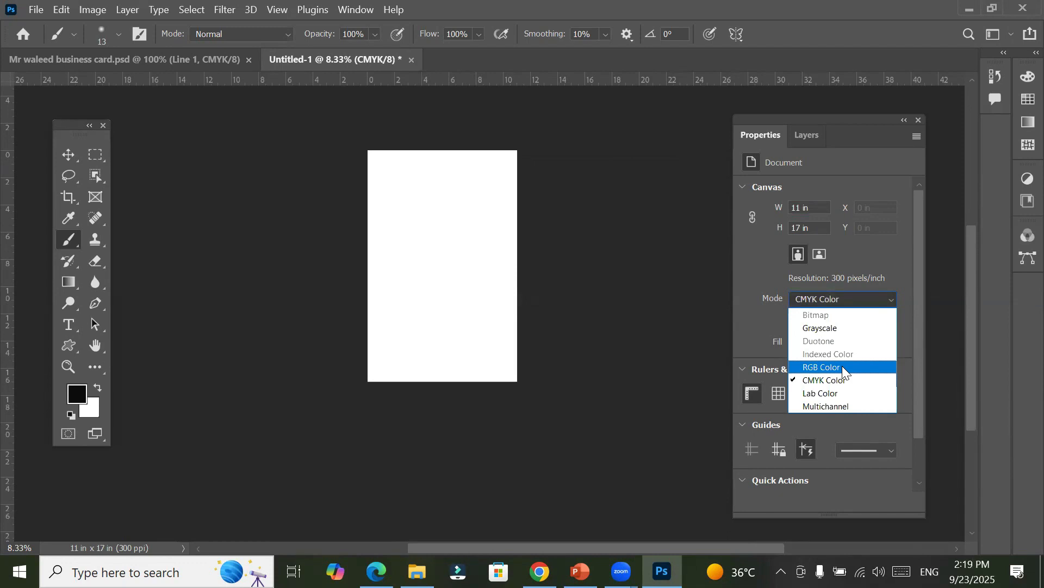
click(746, 267)
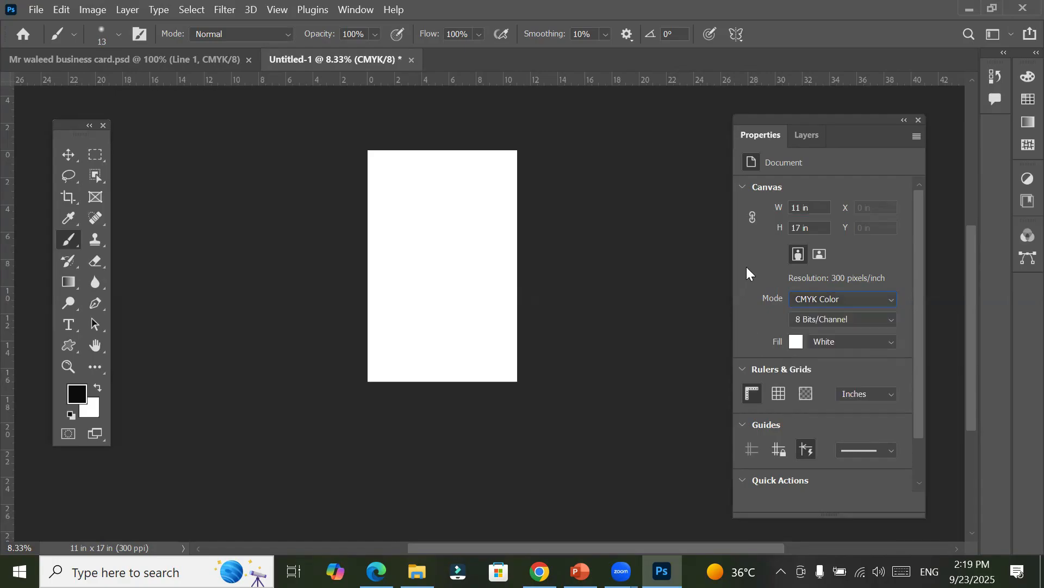
click(802, 342)
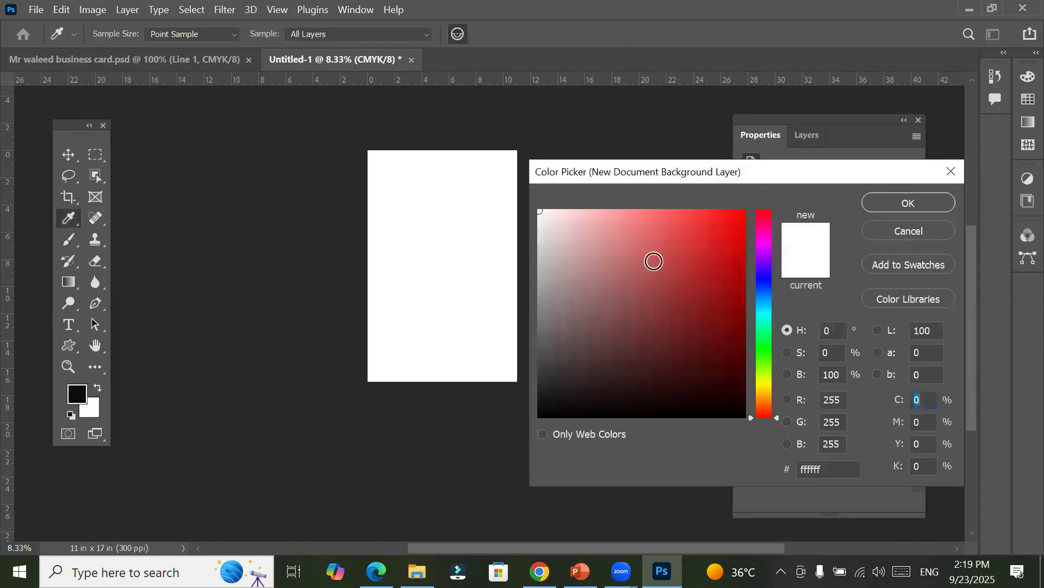
click(765, 317)
drag(713, 224, 726, 219)
click(878, 205)
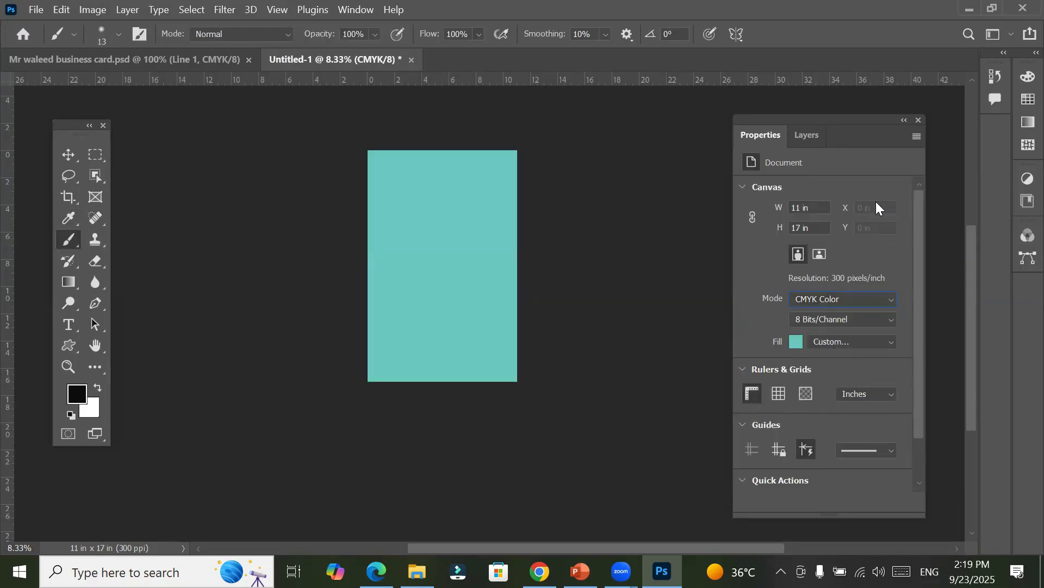
Step: Change the document background fill to pink f038c2
click(793, 345)
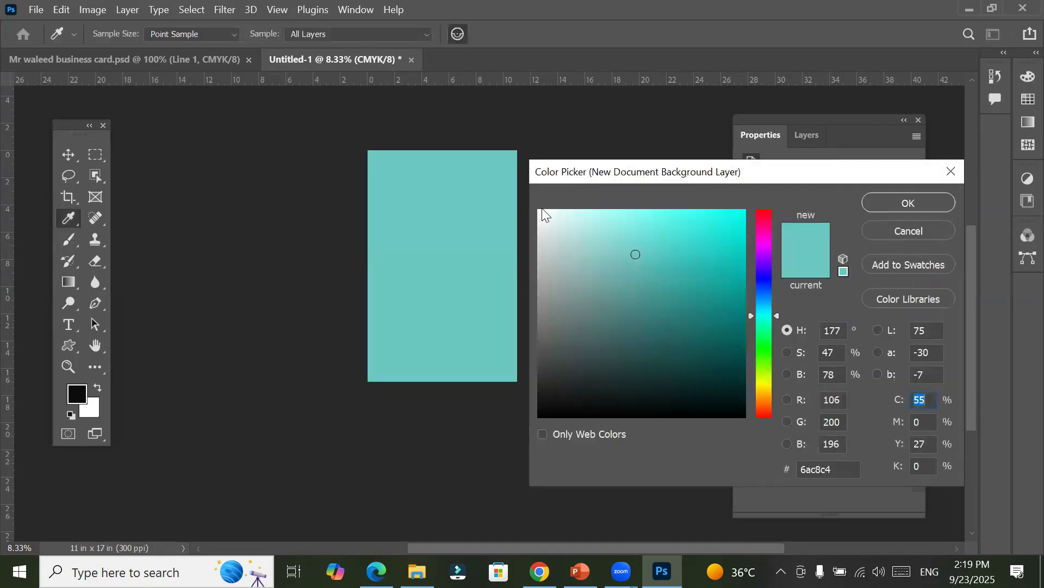
click(539, 213)
click(538, 213)
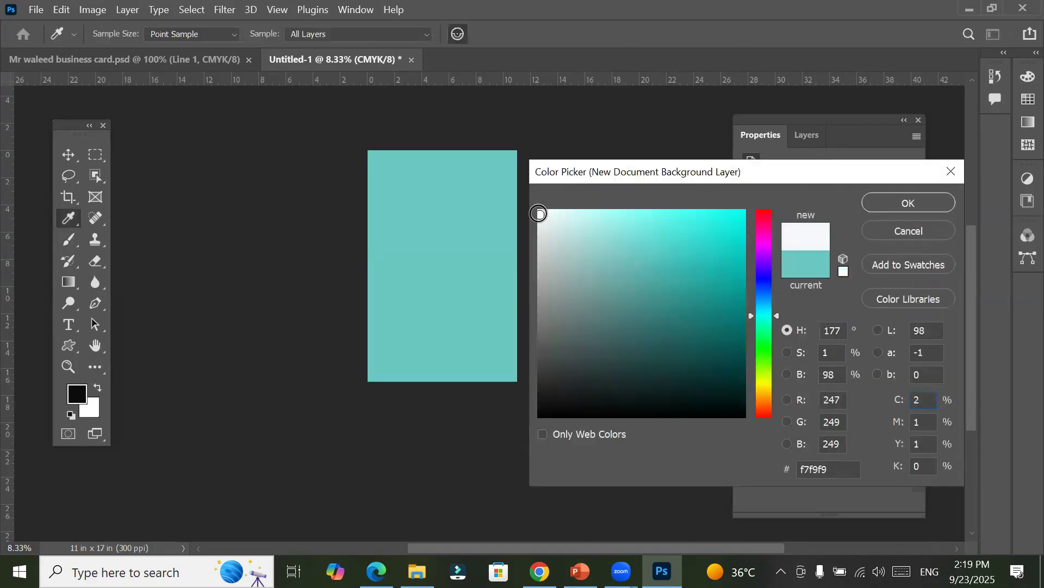
click(766, 235)
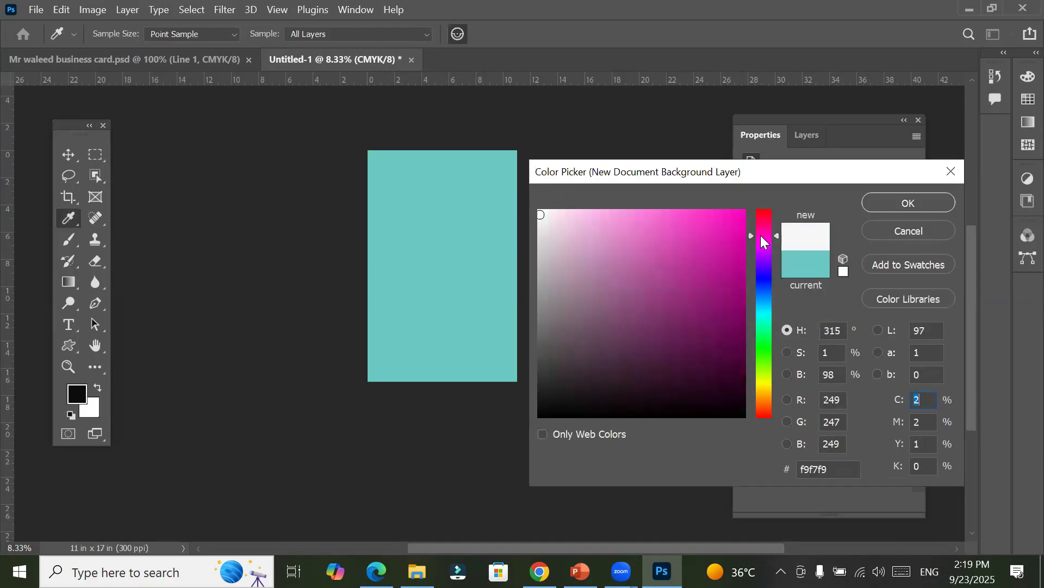
click(699, 222)
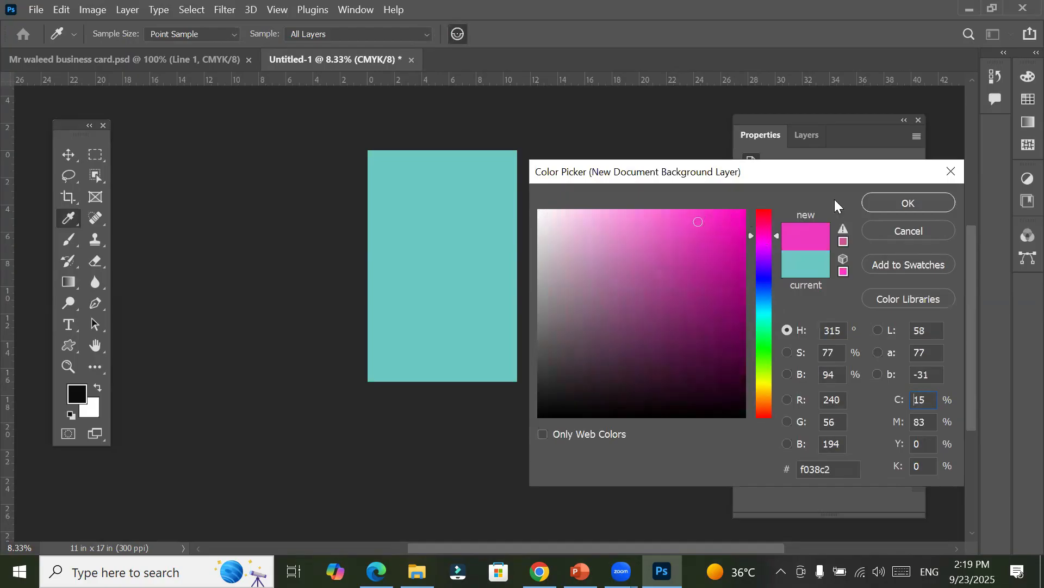
click(881, 203)
key(b)
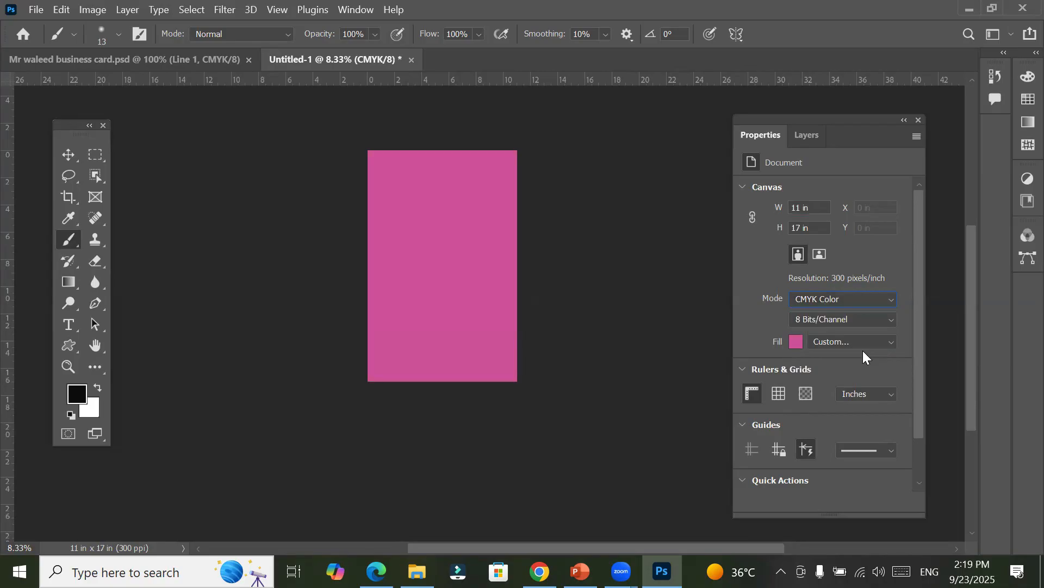
Step: Set the document background fill back to white, ffffff
click(798, 343)
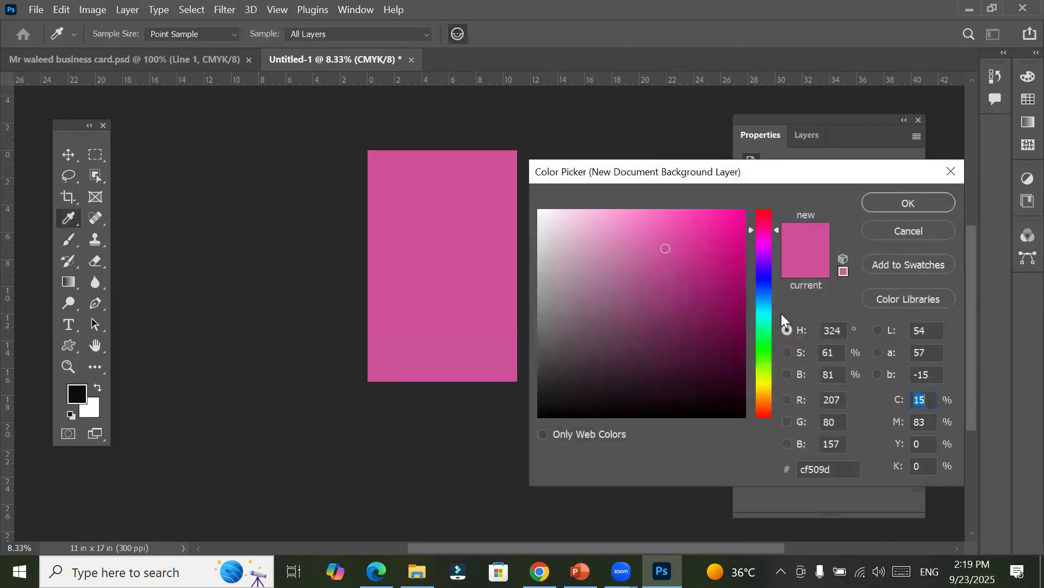
drag(669, 245, 500, 189)
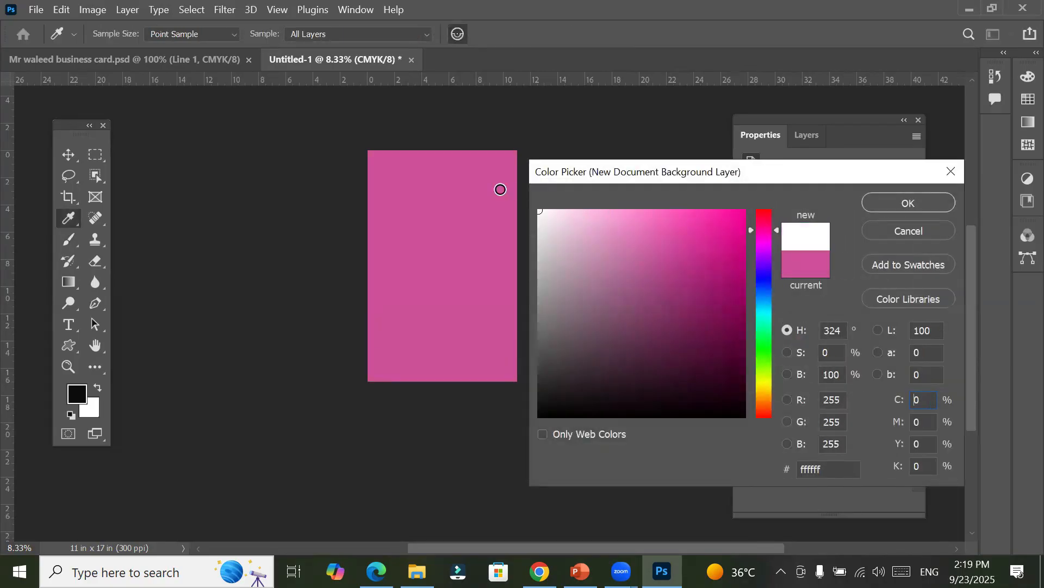
click(881, 203)
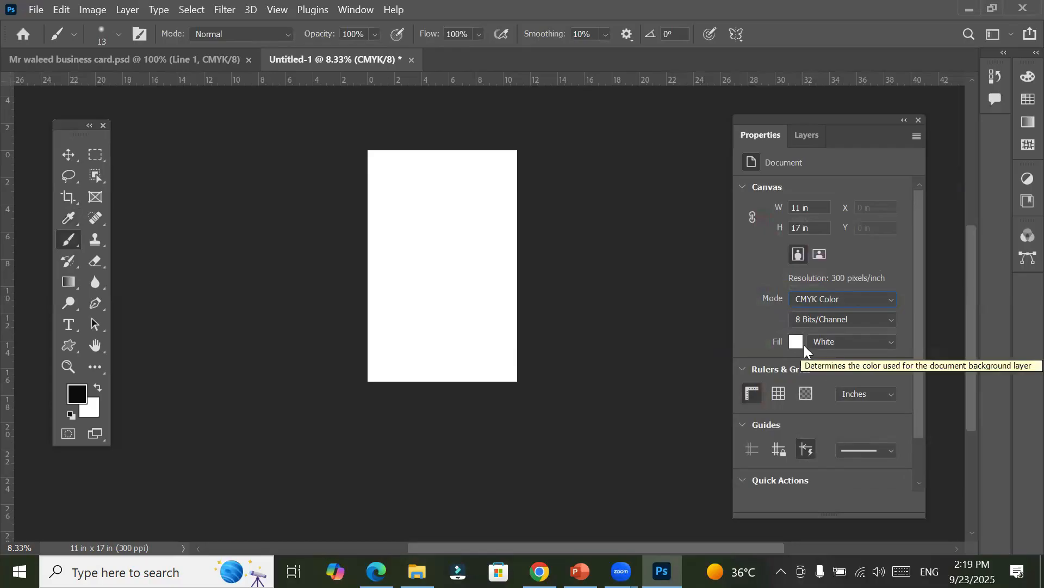
Step: Collapse the Canvas properties and toggle the rulers off and on repeatedly, leaving them shown
click(745, 187)
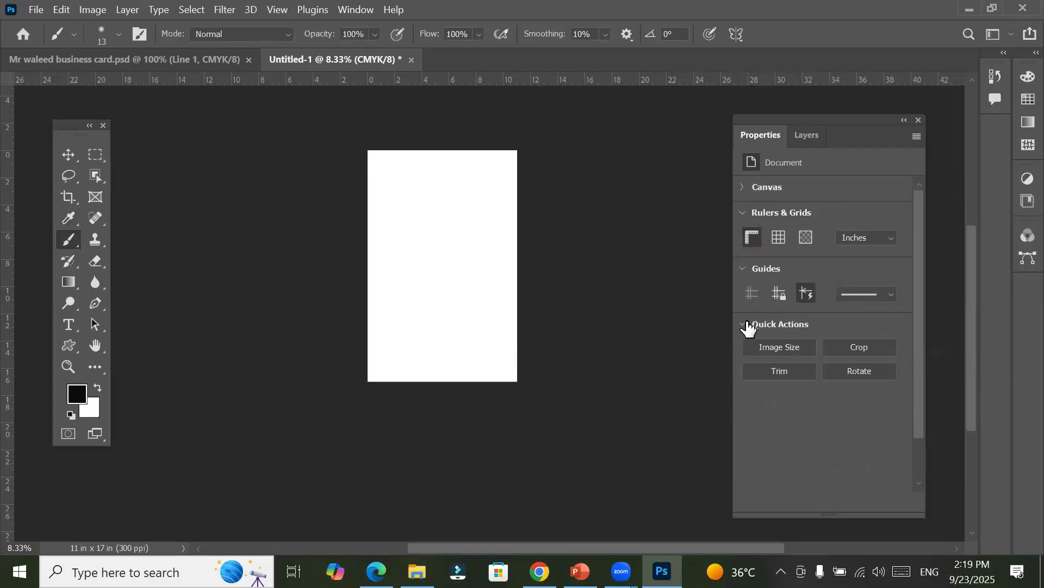
click(751, 241)
click(750, 240)
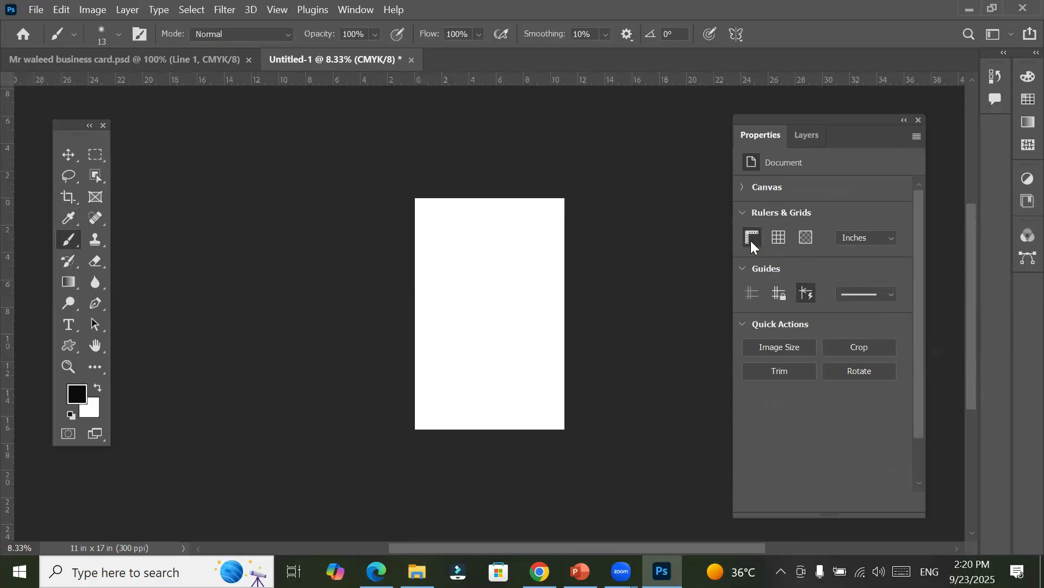
click(751, 240)
click(751, 241)
click(751, 240)
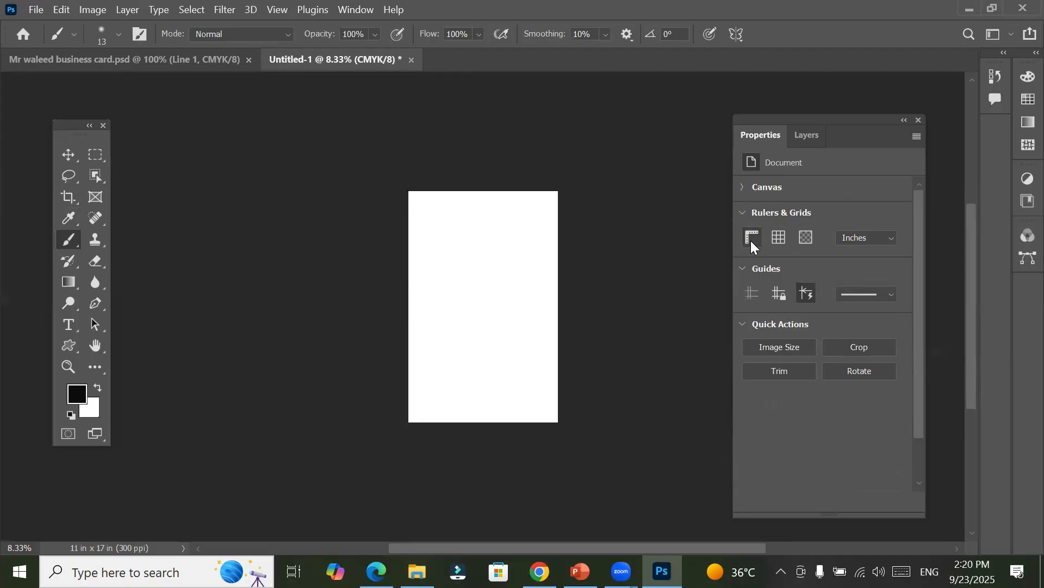
click(750, 241)
click(751, 241)
click(750, 240)
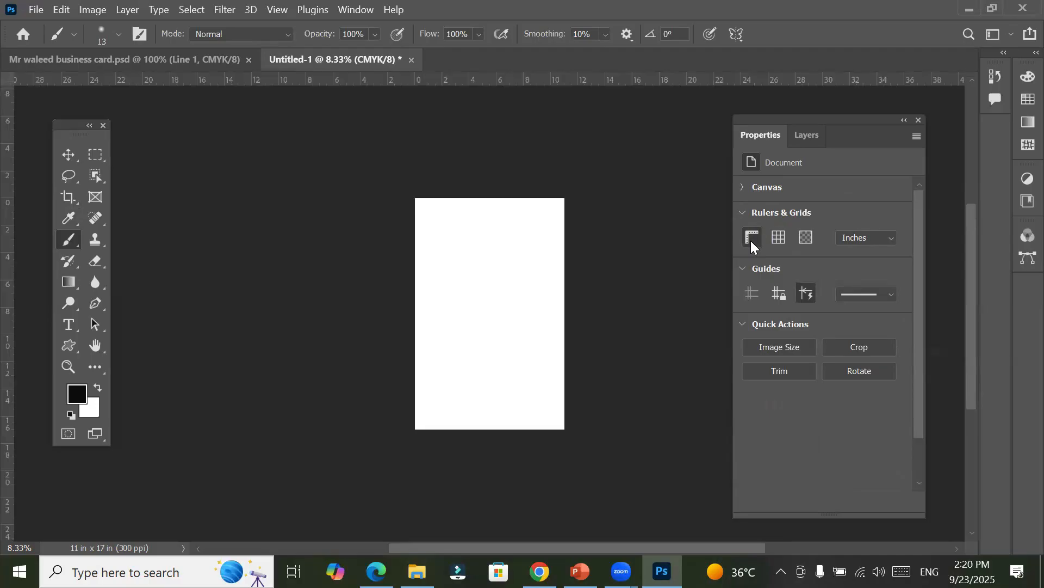
click(750, 241)
click(751, 241)
click(750, 241)
click(751, 241)
Step: Toggle the grid over the poster canvas on and off repeatedly, leaving it shown
click(778, 241)
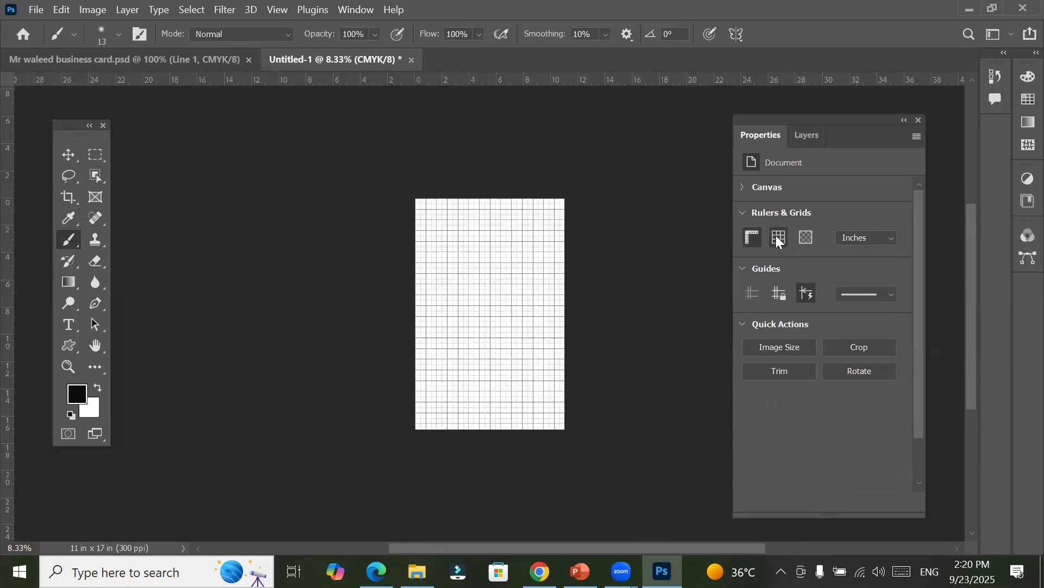
click(778, 241)
click(778, 241)
click(777, 241)
click(778, 241)
click(778, 241)
click(777, 241)
click(778, 239)
click(778, 239)
scroll(481, 273, up, 1)
scroll(502, 299, up, 5)
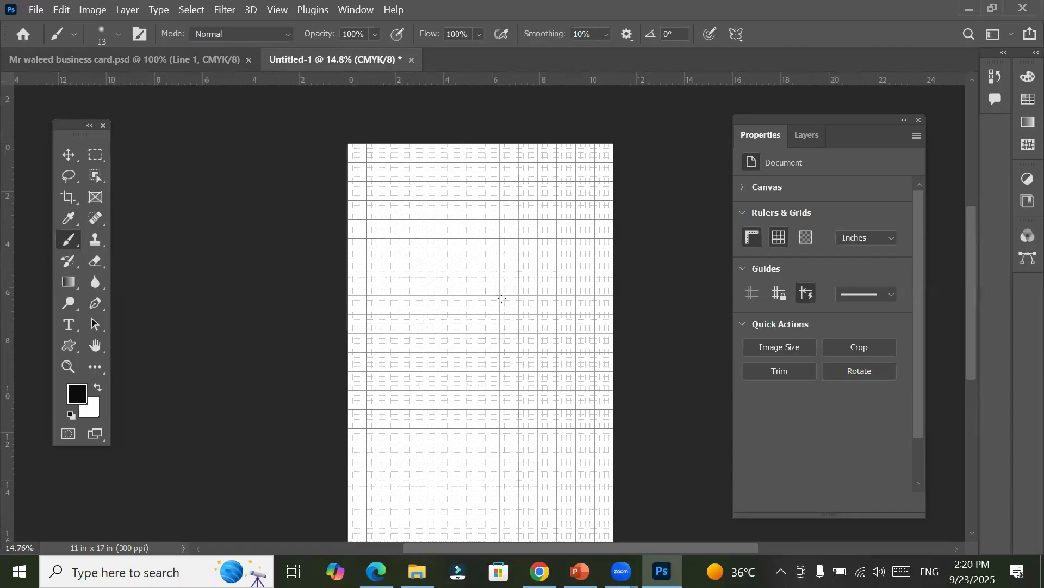
Step: Toggle the poster grid on and off repeatedly, leaving it hidden, and view the transparency and gamut preferences without changing them
click(784, 238)
click(785, 239)
click(785, 238)
click(785, 238)
click(785, 238)
click(785, 238)
click(785, 242)
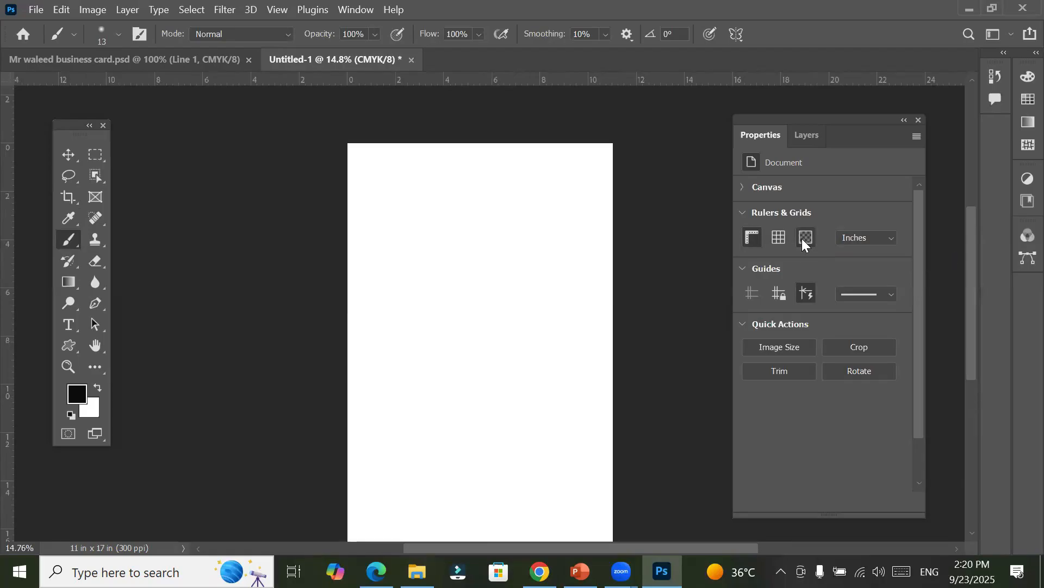
click(803, 240)
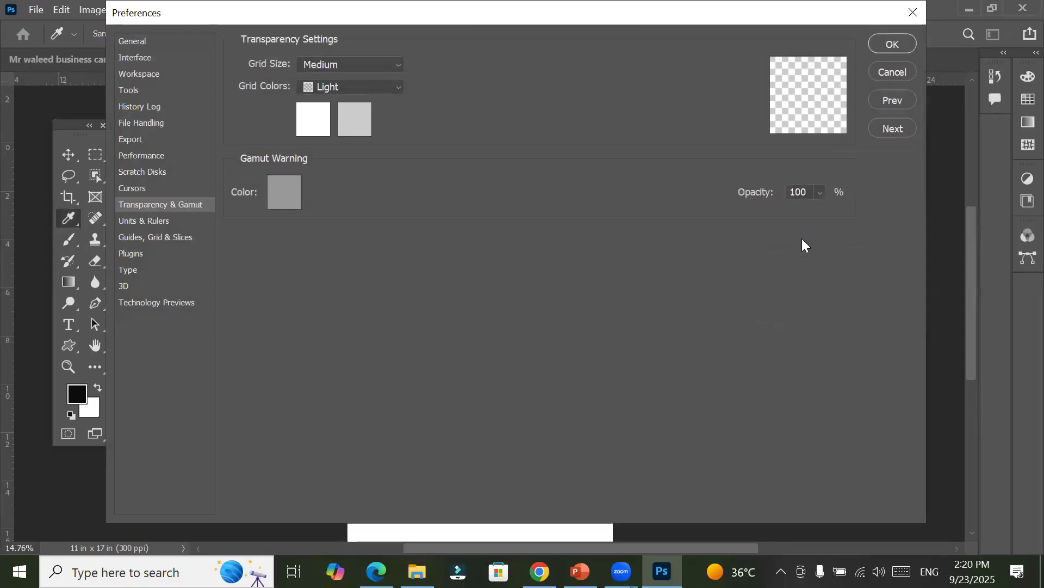
click(892, 72)
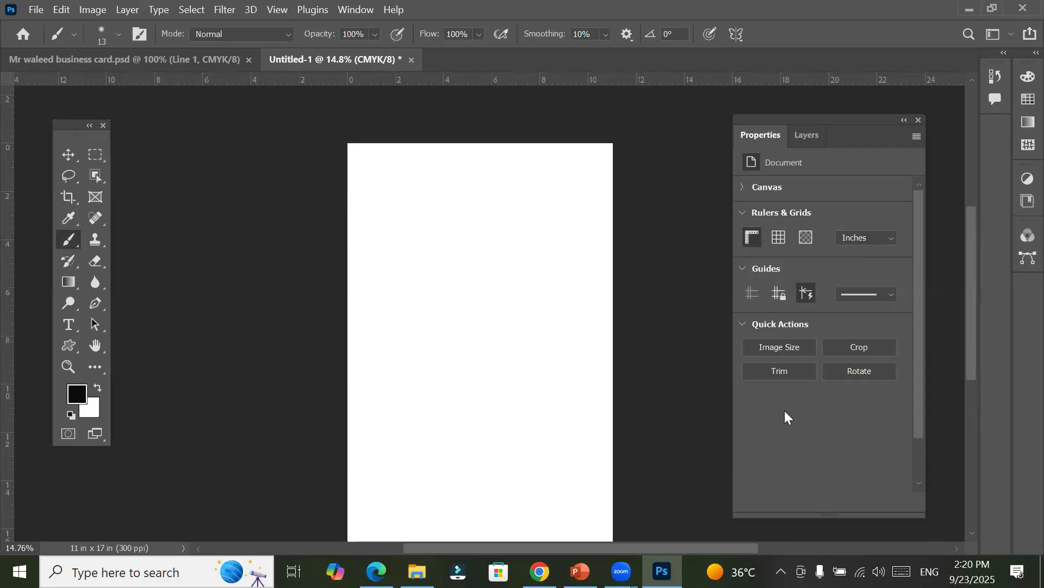
Step: Create a new document from the Tabloid print preset, 11 x 17 inches at 300 ppi, with transparent background contents
click(33, 9)
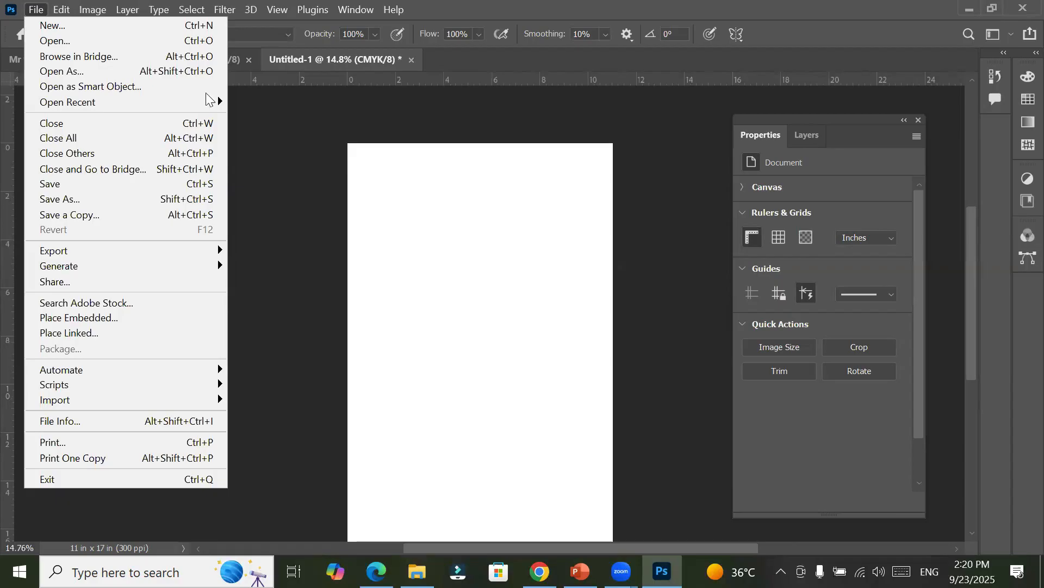
click(120, 27)
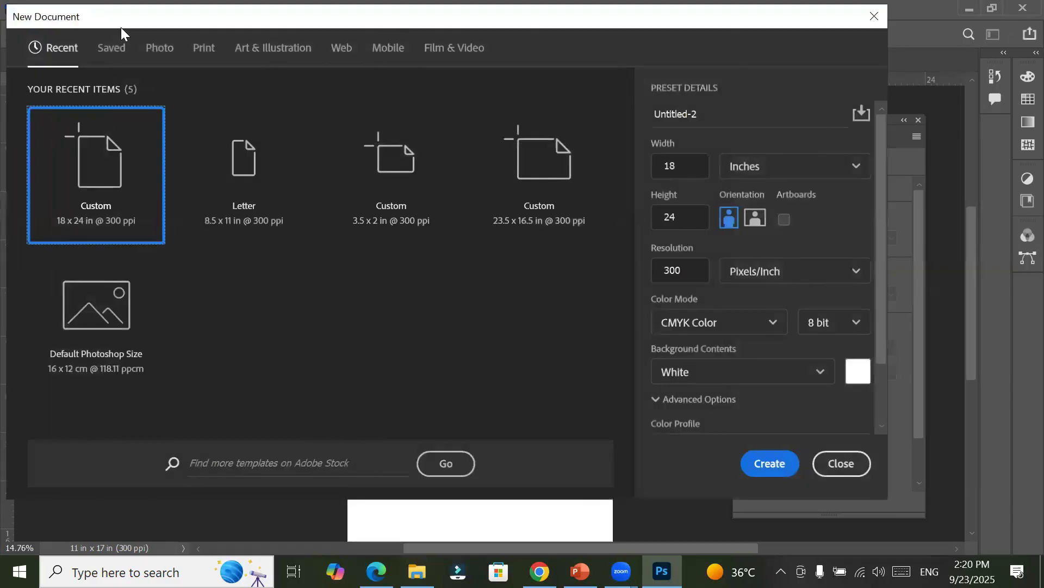
click(211, 57)
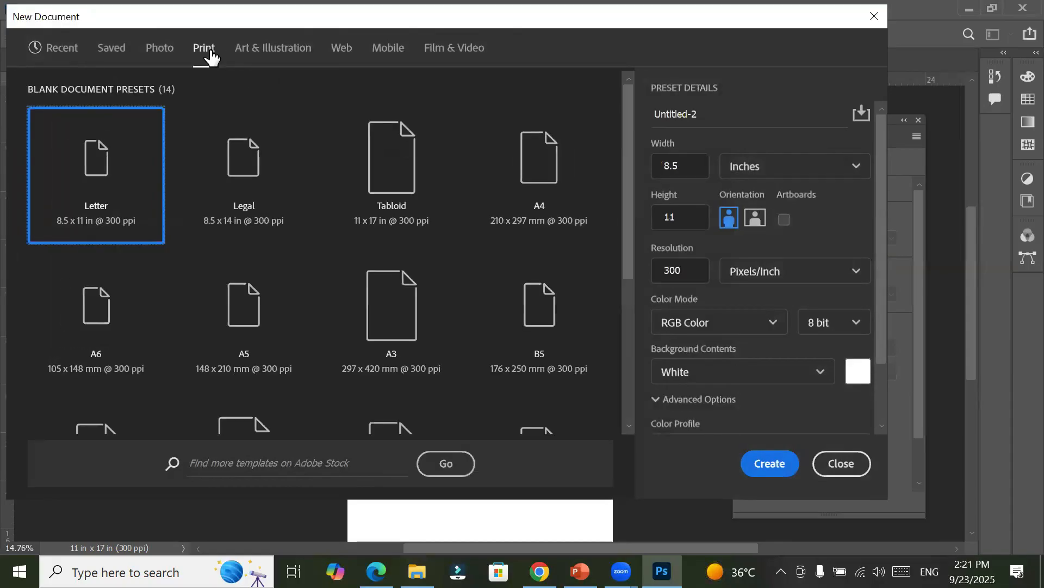
click(781, 372)
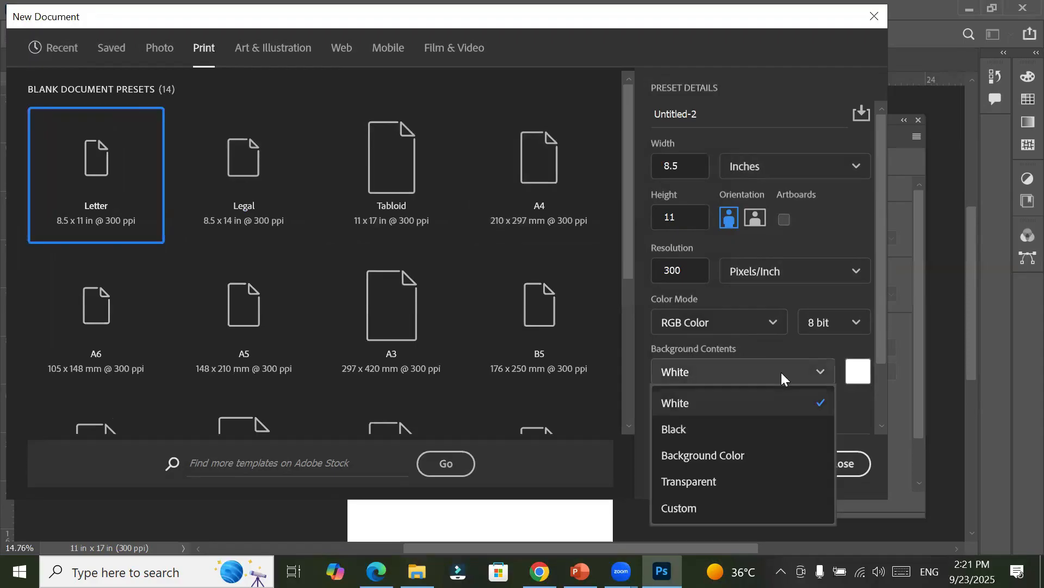
click(729, 489)
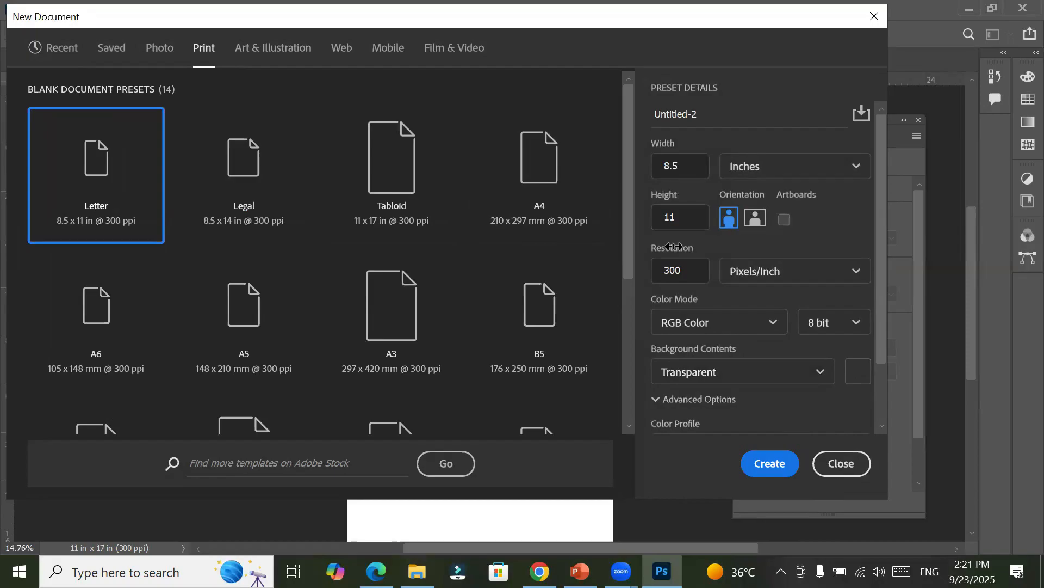
click(385, 183)
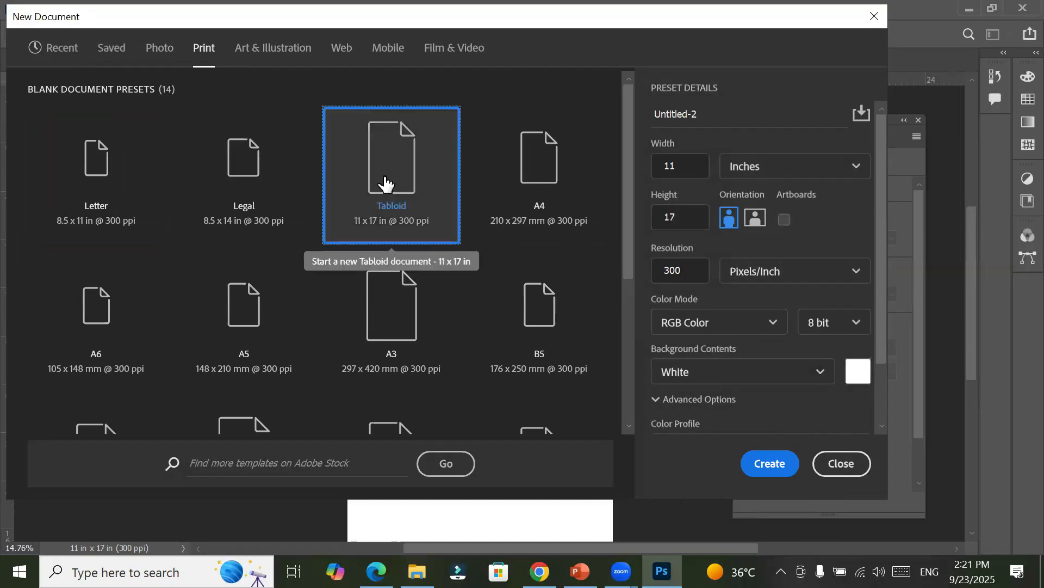
click(736, 380)
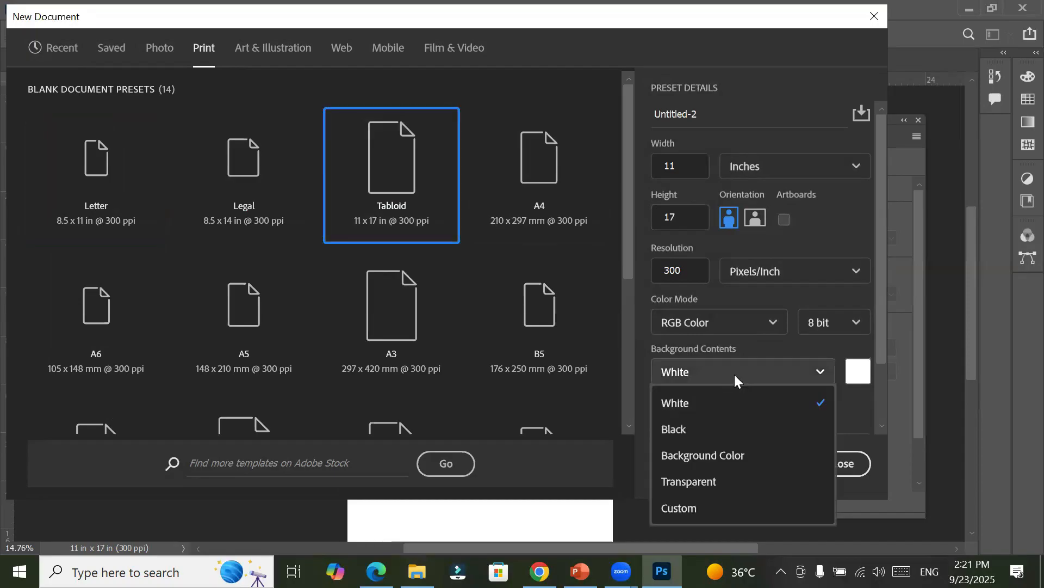
click(709, 482)
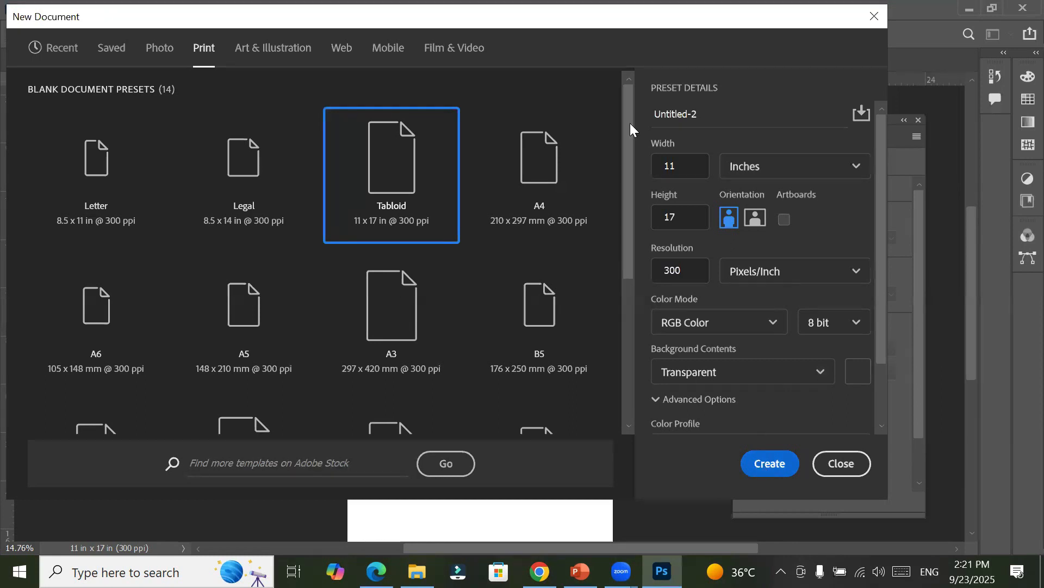
click(766, 464)
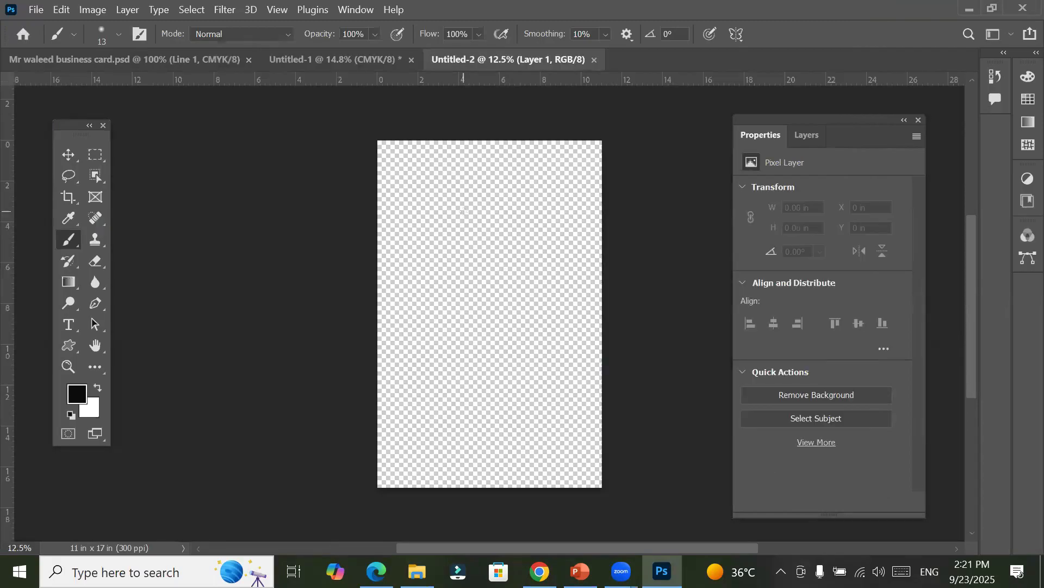
Step: Examine the transparent canvas up close and compare it with the white canvas of Untitled-1, ending on Untitled-2
scroll(464, 211, up, 1)
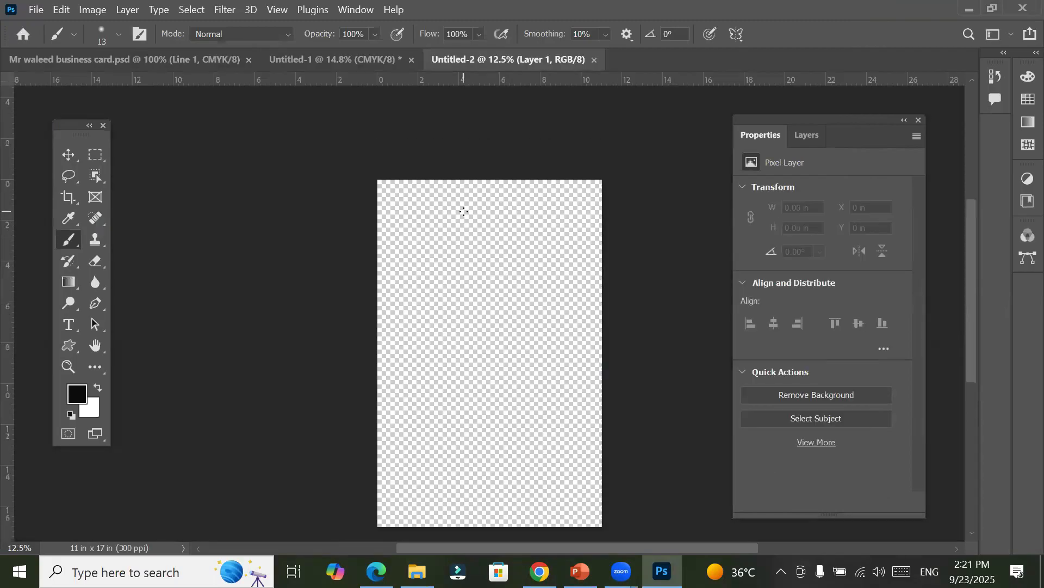
click(463, 211)
scroll(464, 211, up, 5)
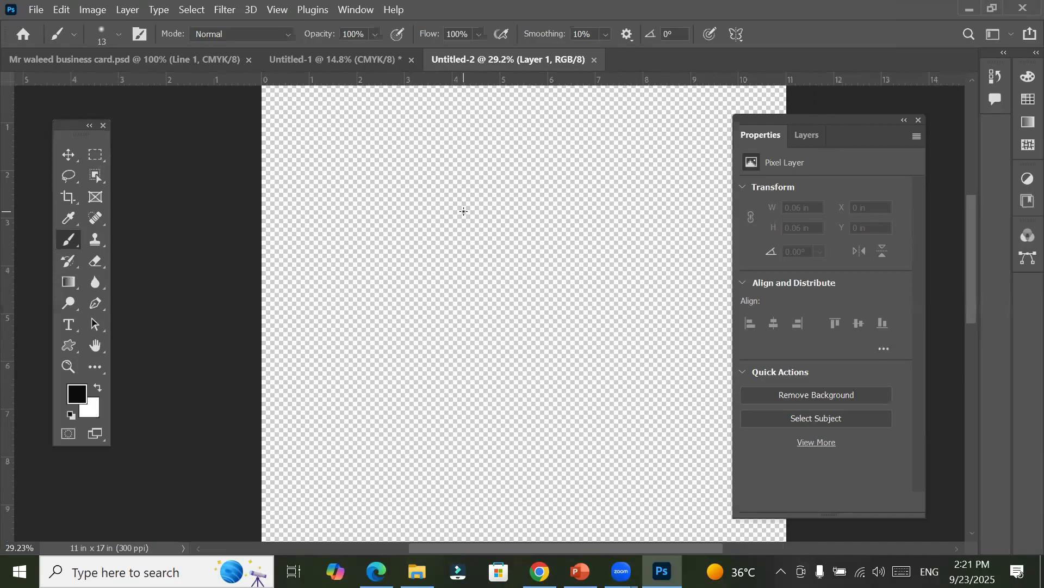
scroll(464, 211, down, 1)
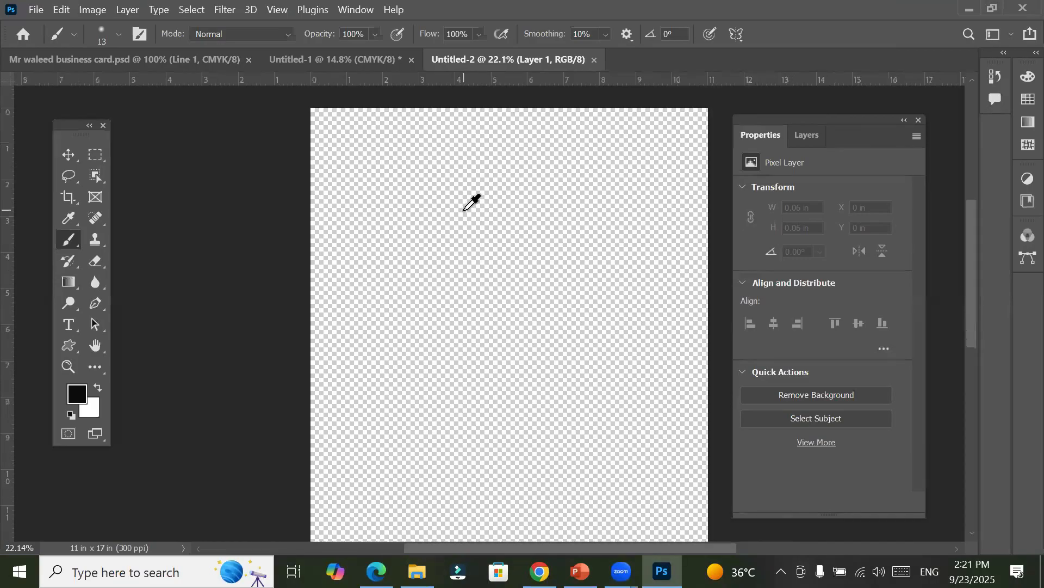
scroll(464, 212, down, 1)
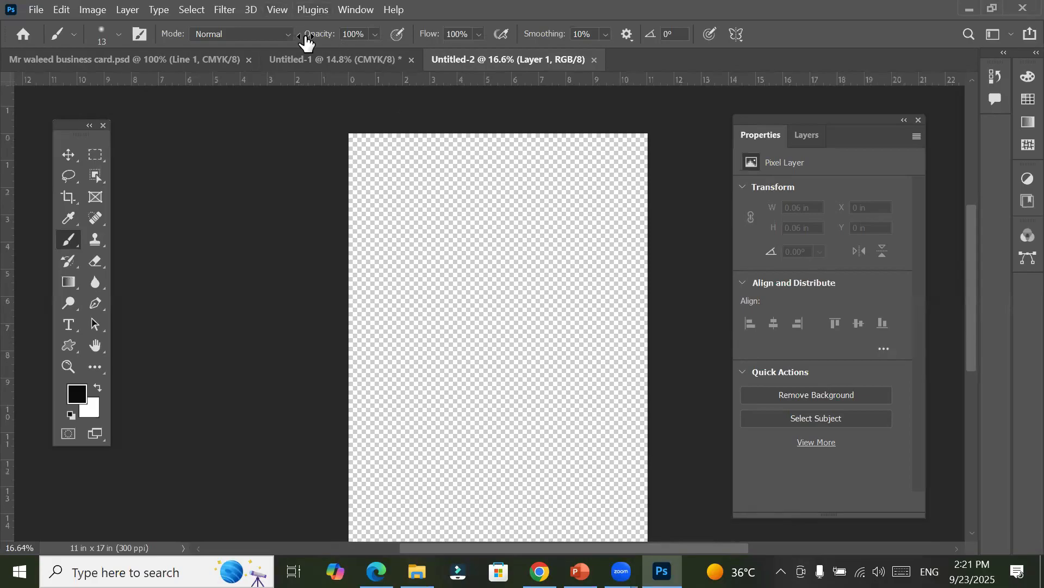
click(313, 61)
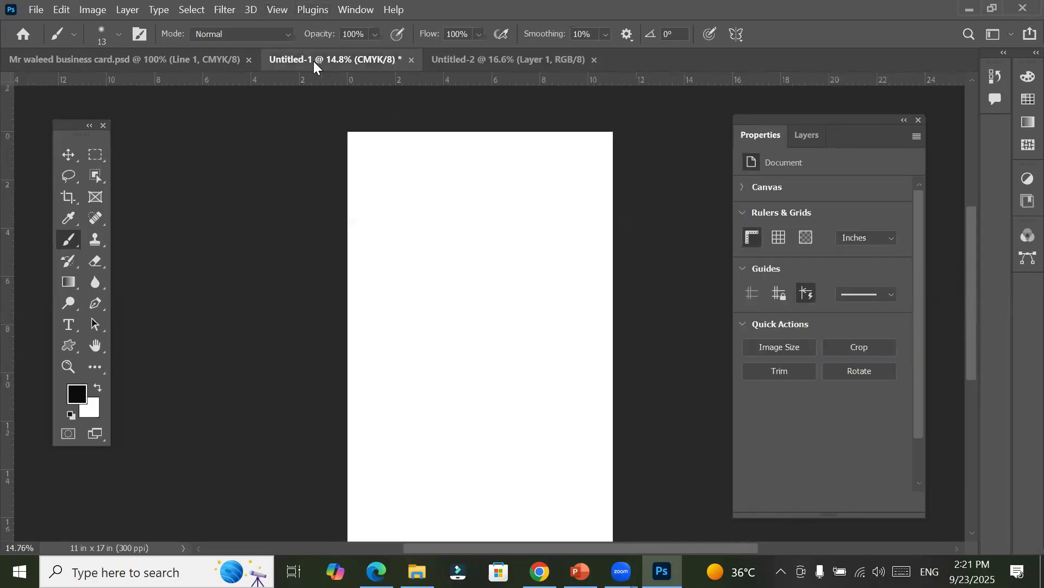
click(474, 59)
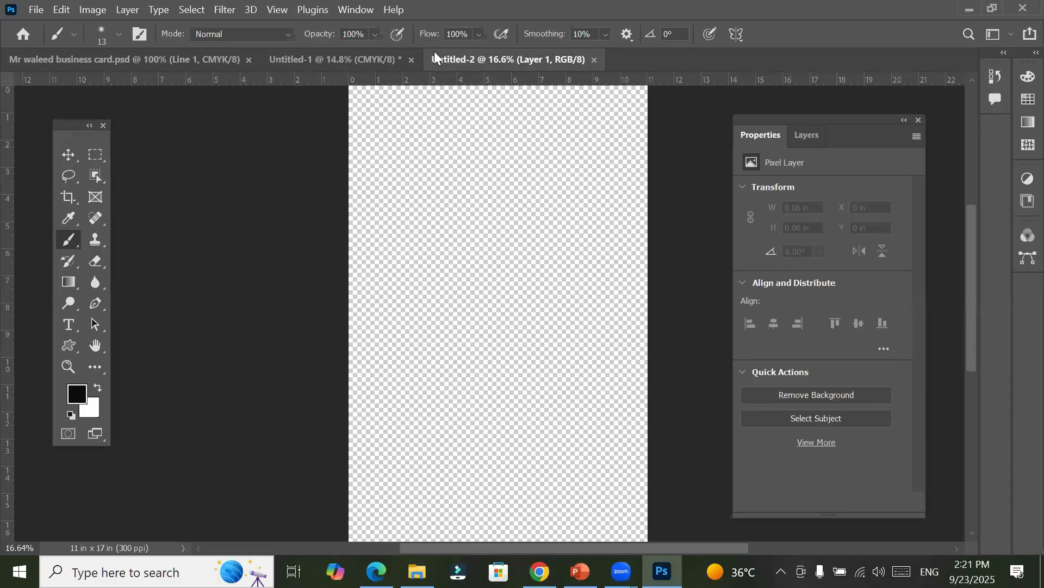
click(361, 55)
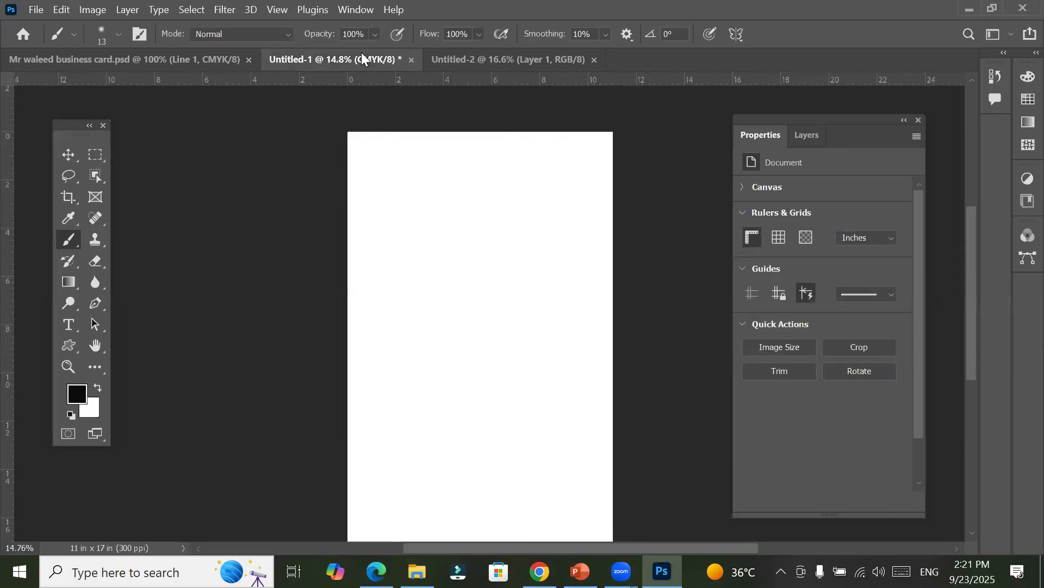
click(520, 59)
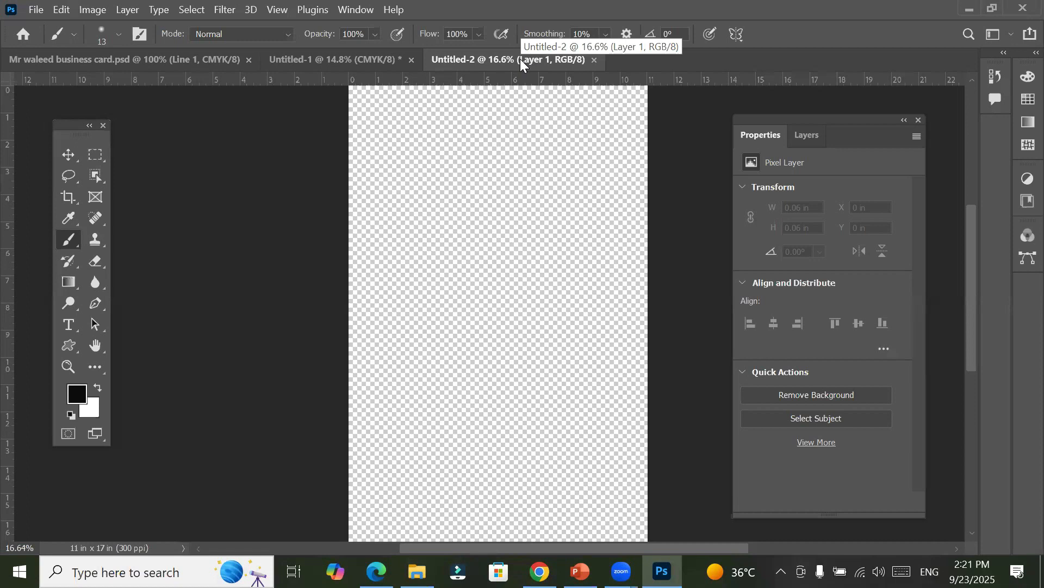
Step: Deselect the layer with the Move tool and expand the Canvas properties of the transparent document
click(68, 155)
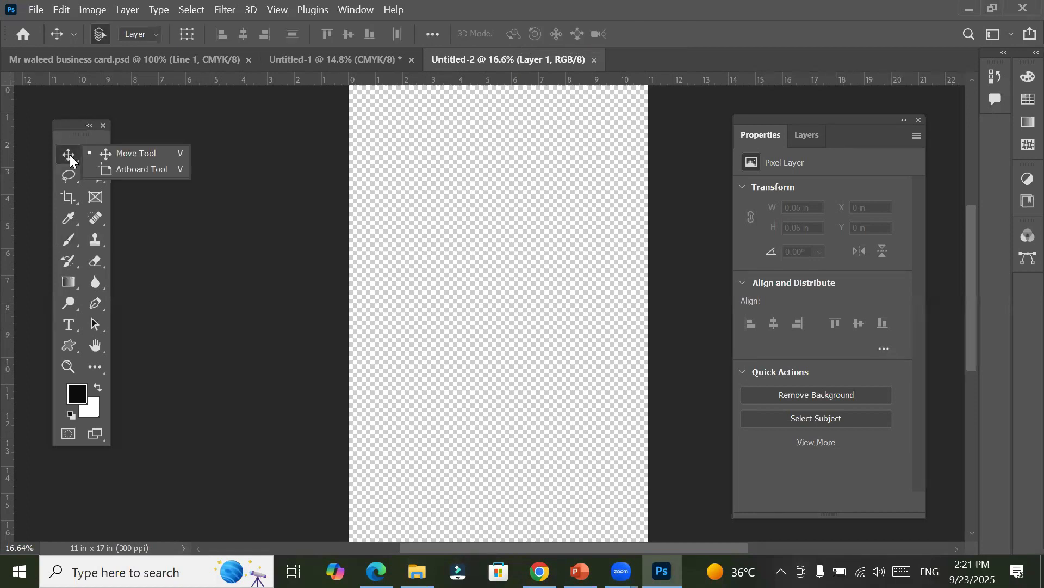
click(150, 154)
click(412, 164)
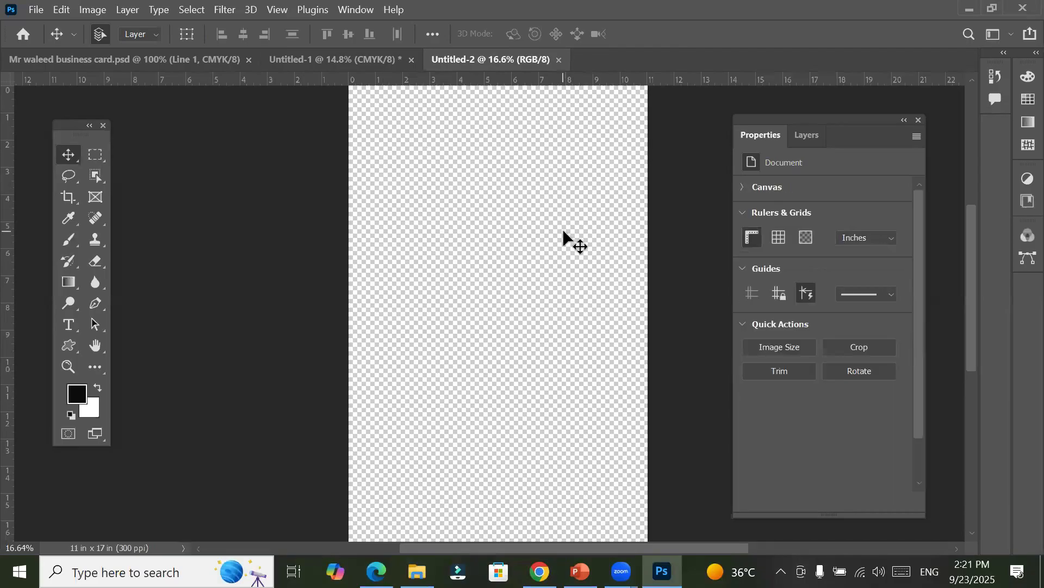
click(745, 191)
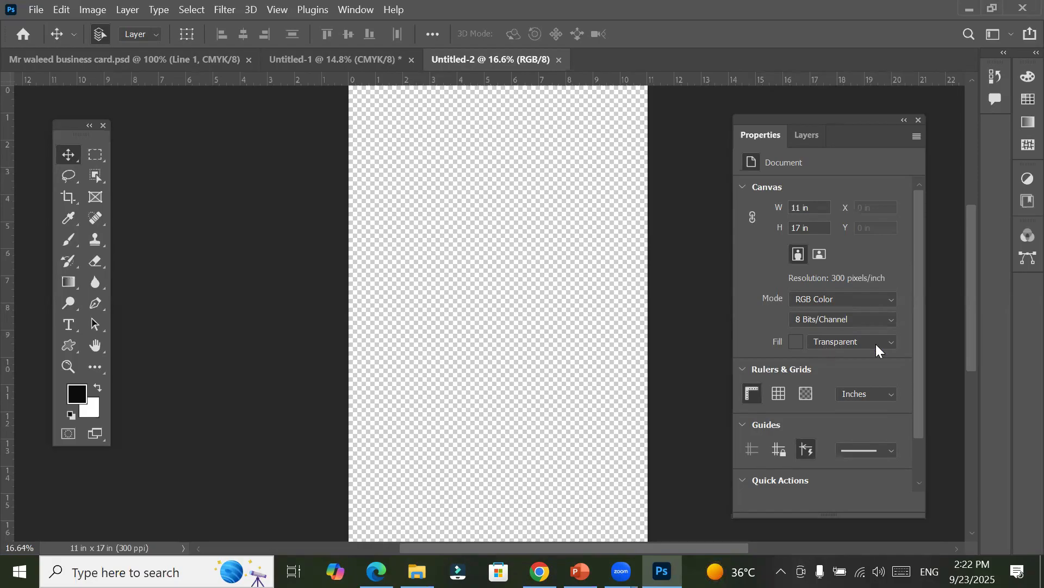
Step: Try the canvas fill as White, switch it to Black, and return it to White
click(892, 344)
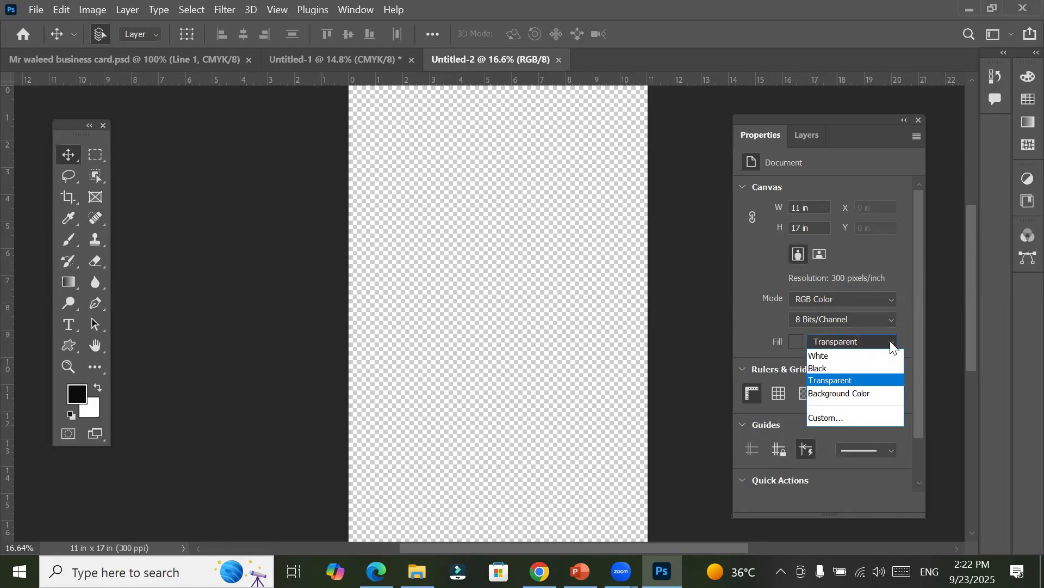
click(860, 357)
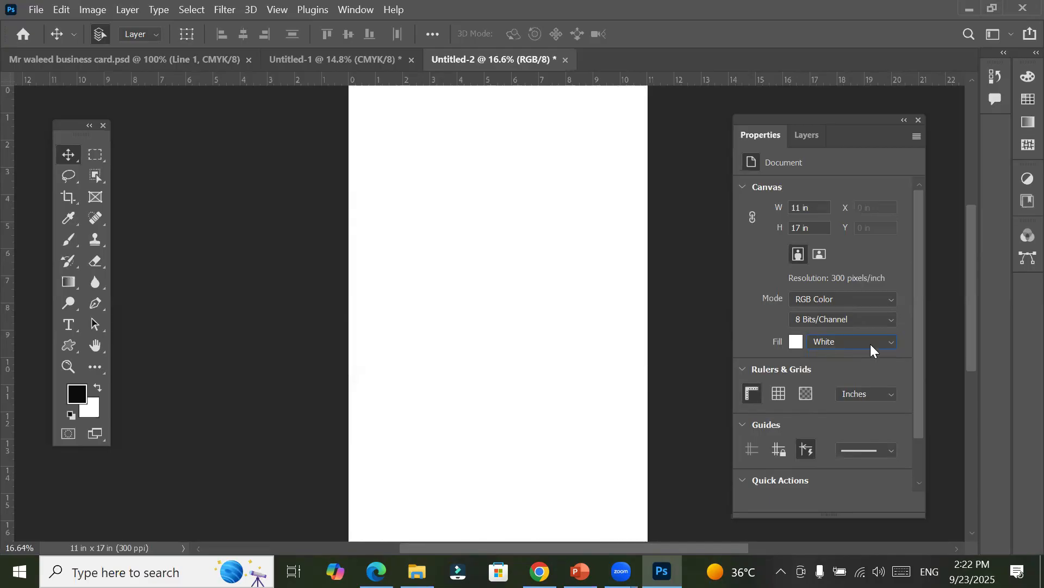
click(872, 344)
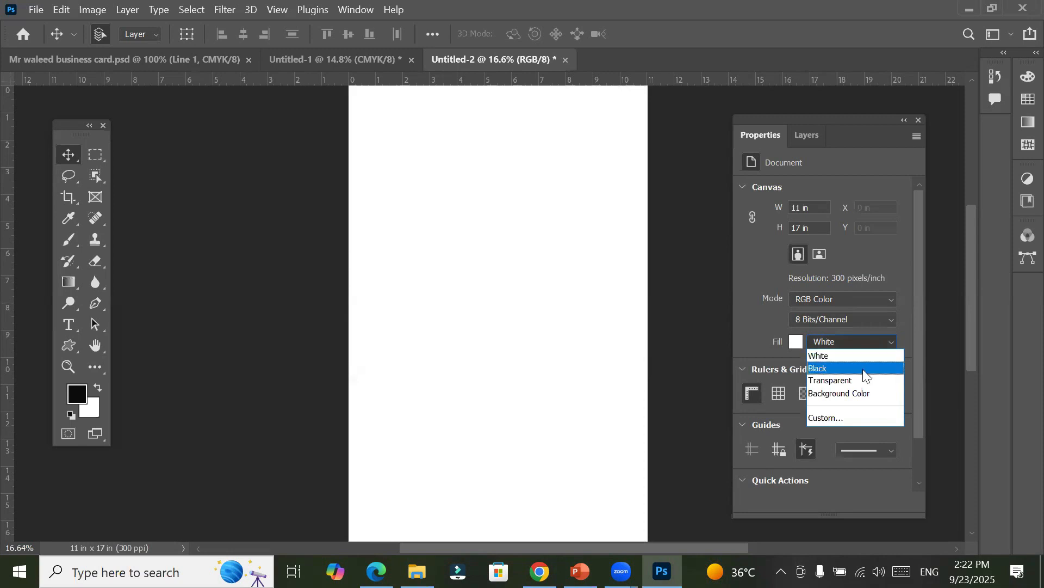
click(863, 369)
click(868, 341)
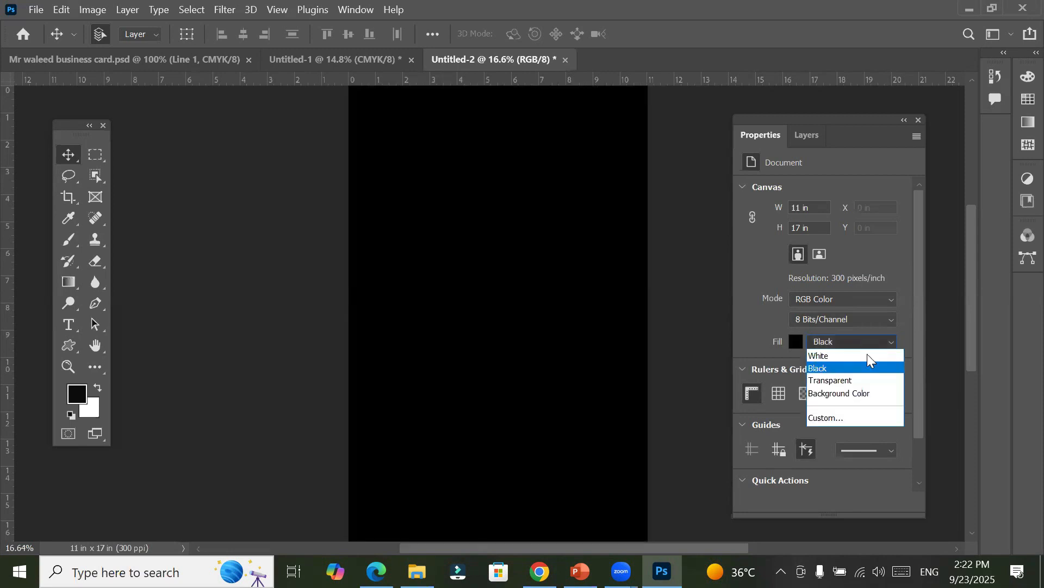
click(866, 355)
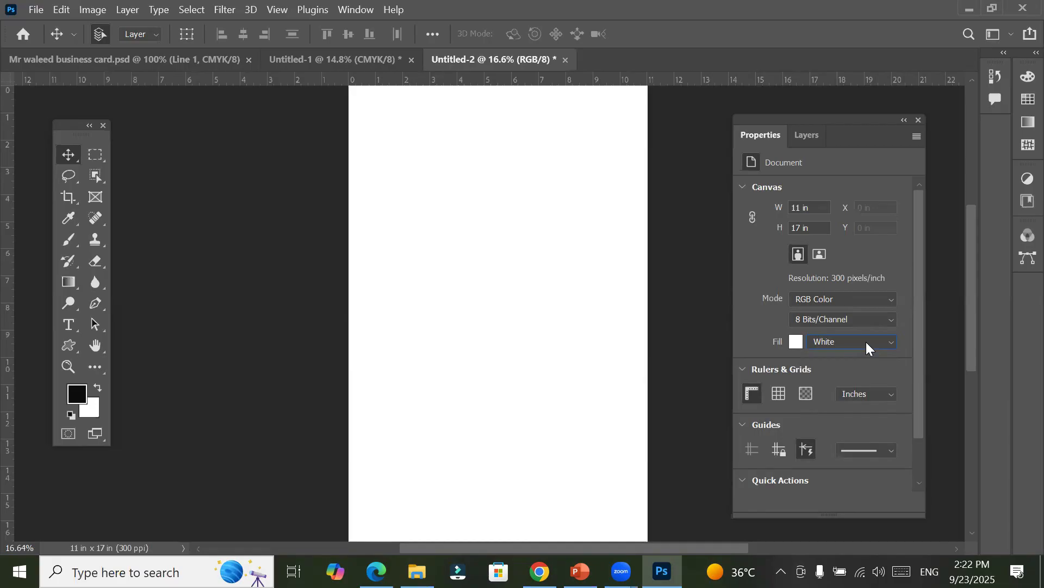
Step: Set the canvas fill to Background Color and replace it with a custom red
click(867, 341)
click(866, 387)
click(795, 341)
click(690, 232)
click(882, 209)
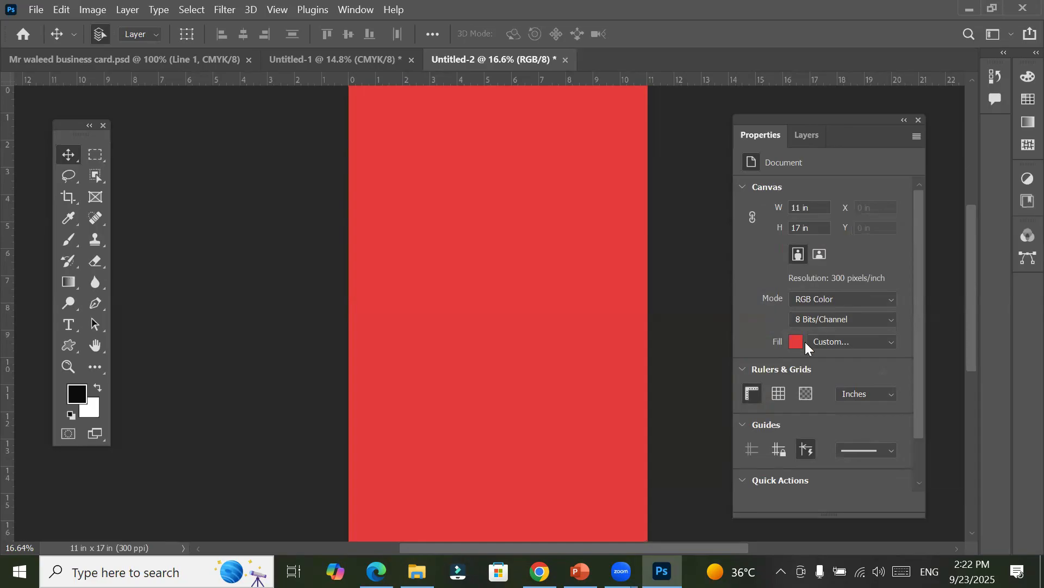
Step: Change the canvas fill from the custom red to White and back to Transparent
click(844, 343)
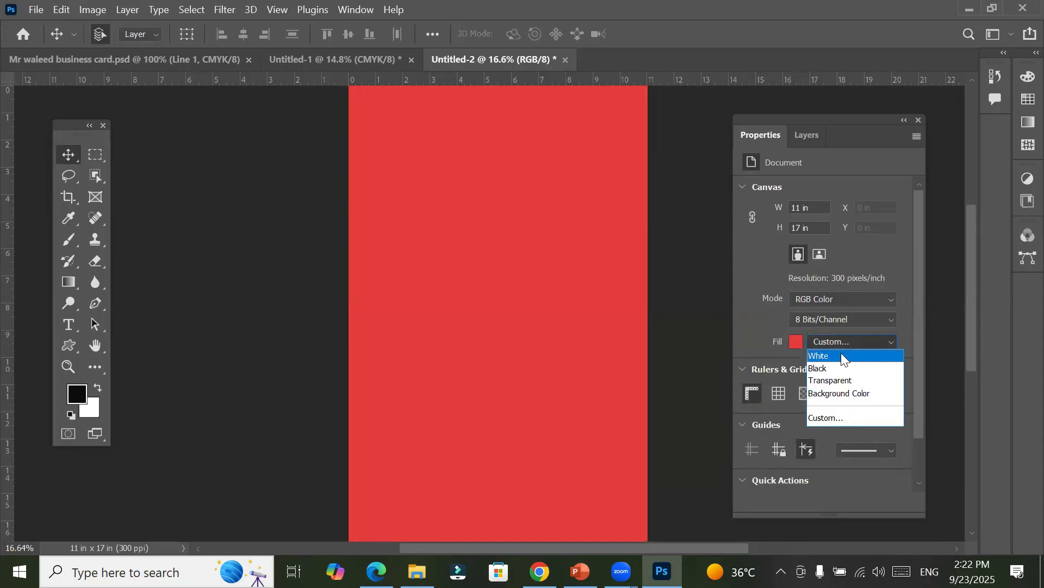
click(841, 355)
click(852, 342)
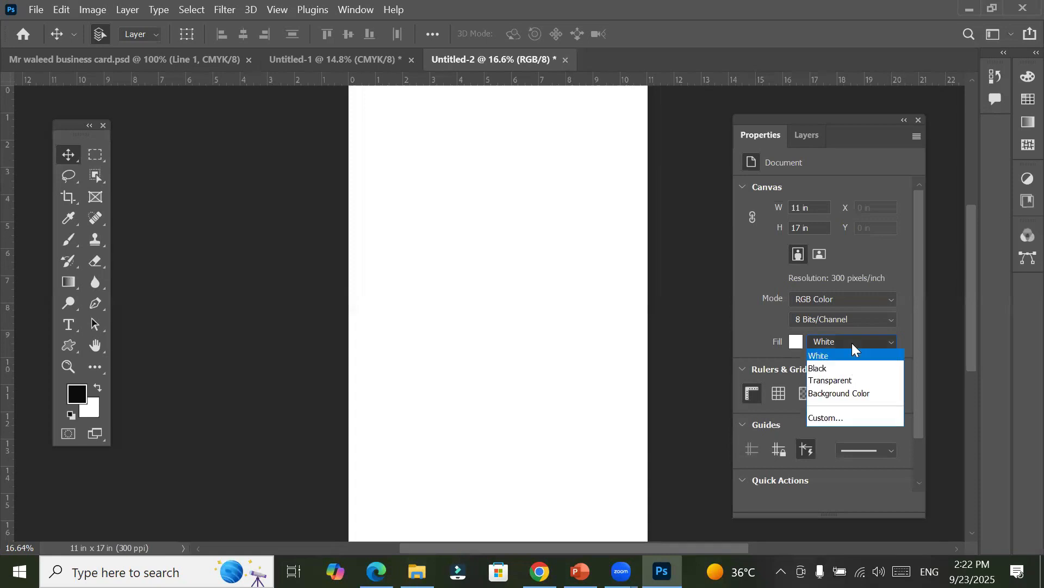
click(859, 380)
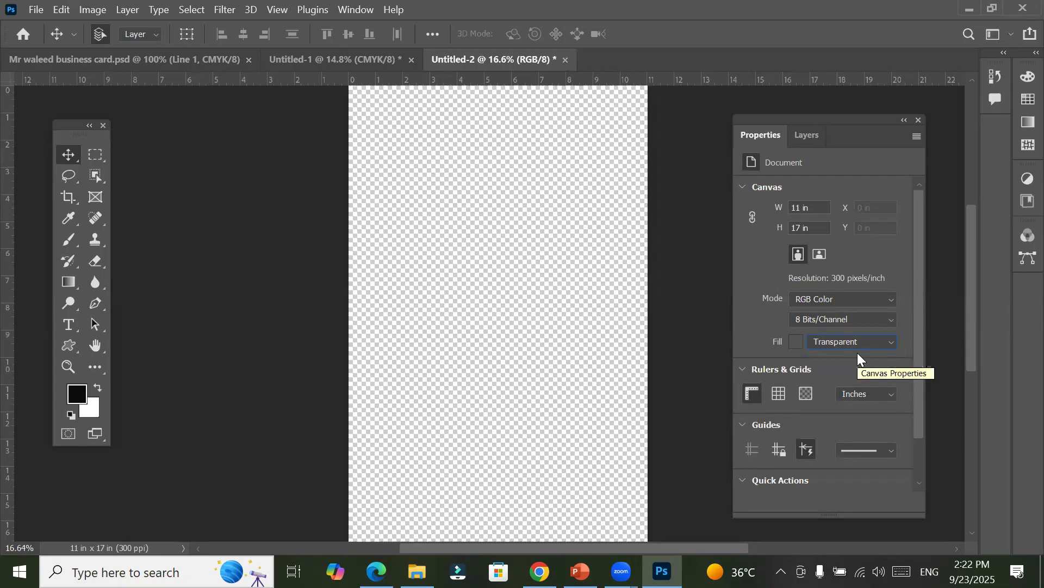
Step: Open the Layers panel options and set the layer thumbnails to the largest size
click(808, 136)
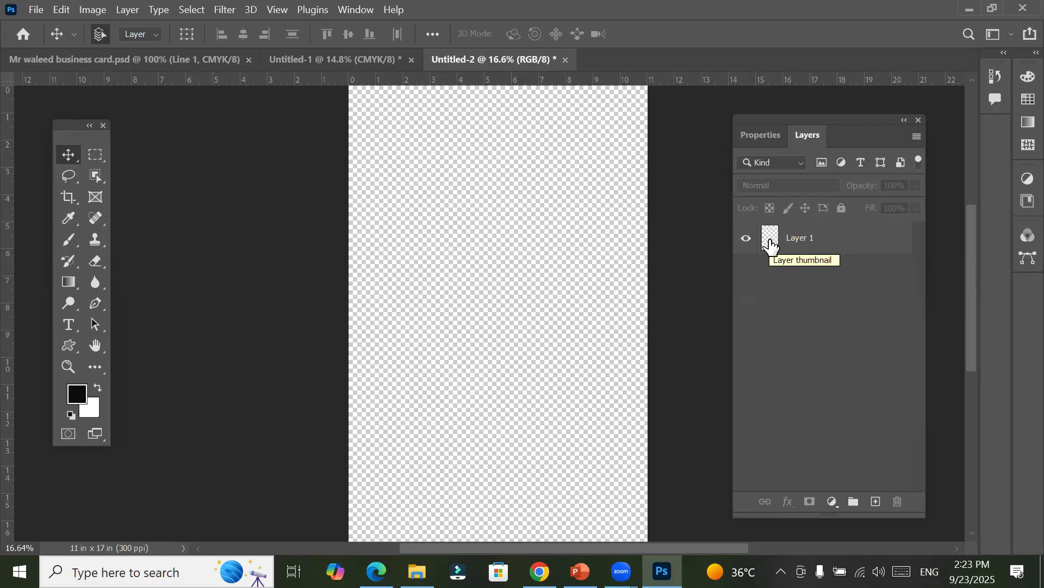
click(917, 137)
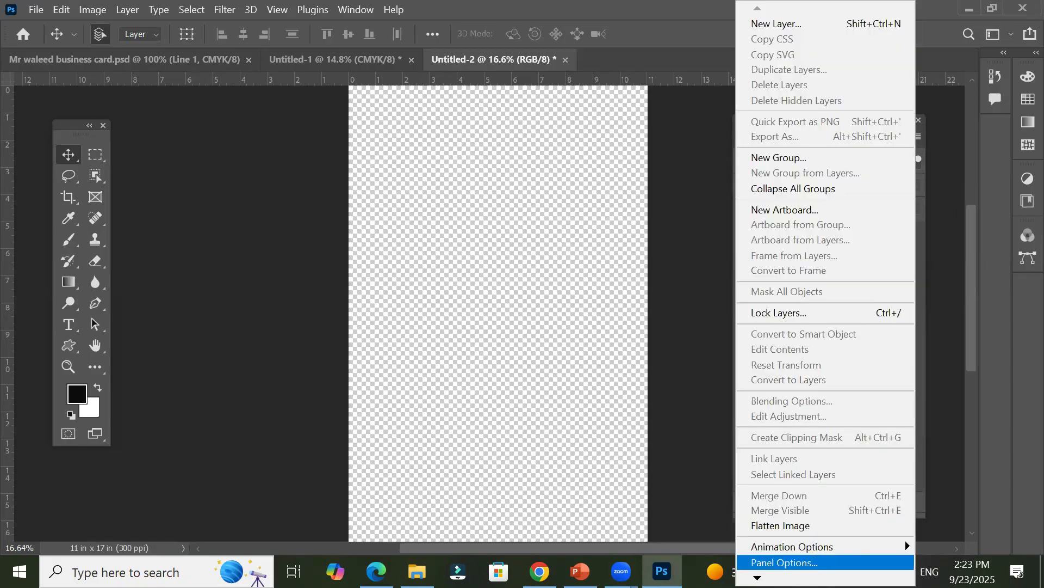
click(785, 561)
click(402, 223)
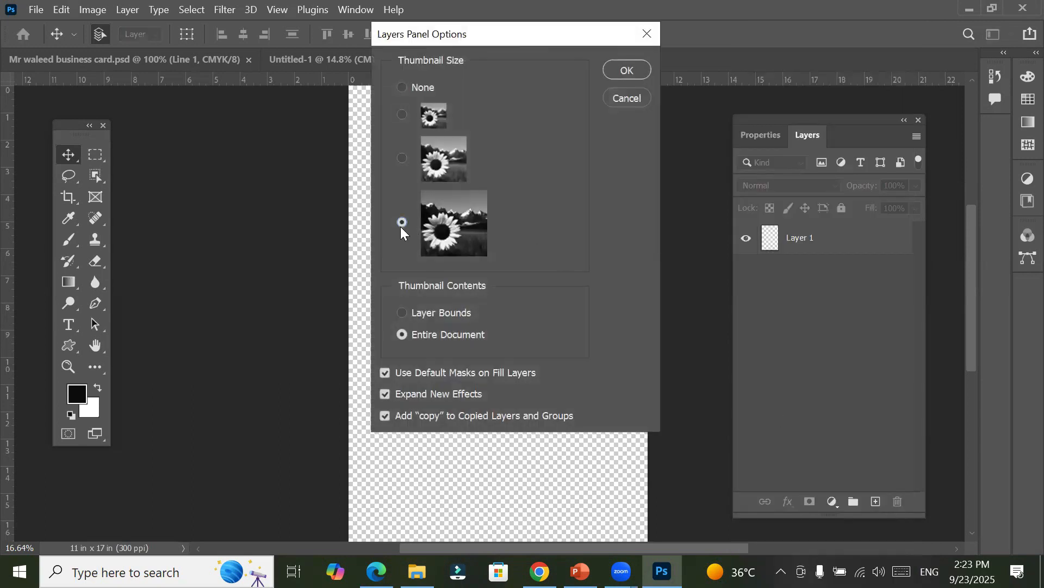
click(626, 71)
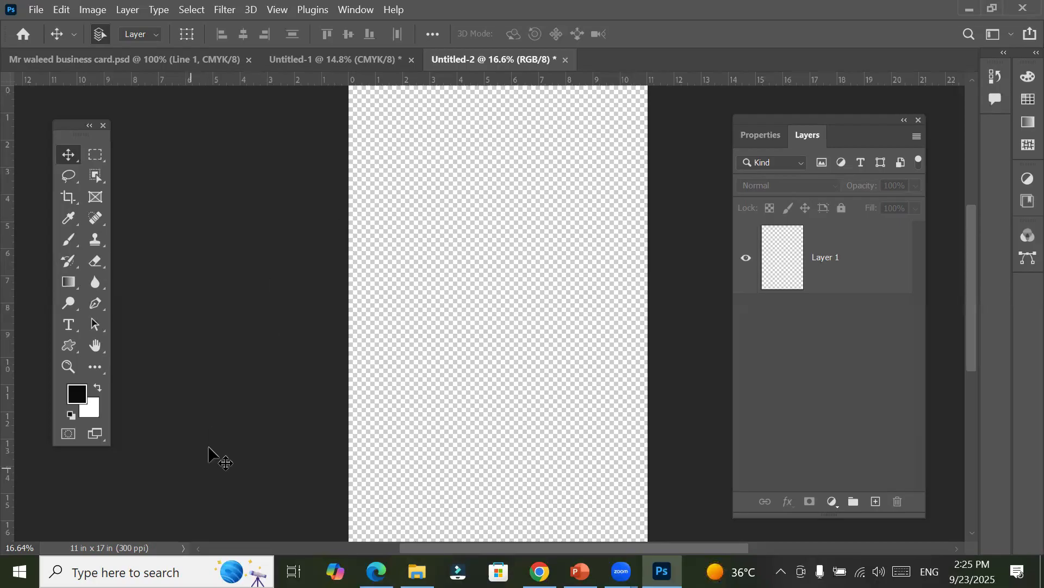
Step: Toggle the document's rulers off and on repeatedly from the document properties, leaving them shown
click(753, 143)
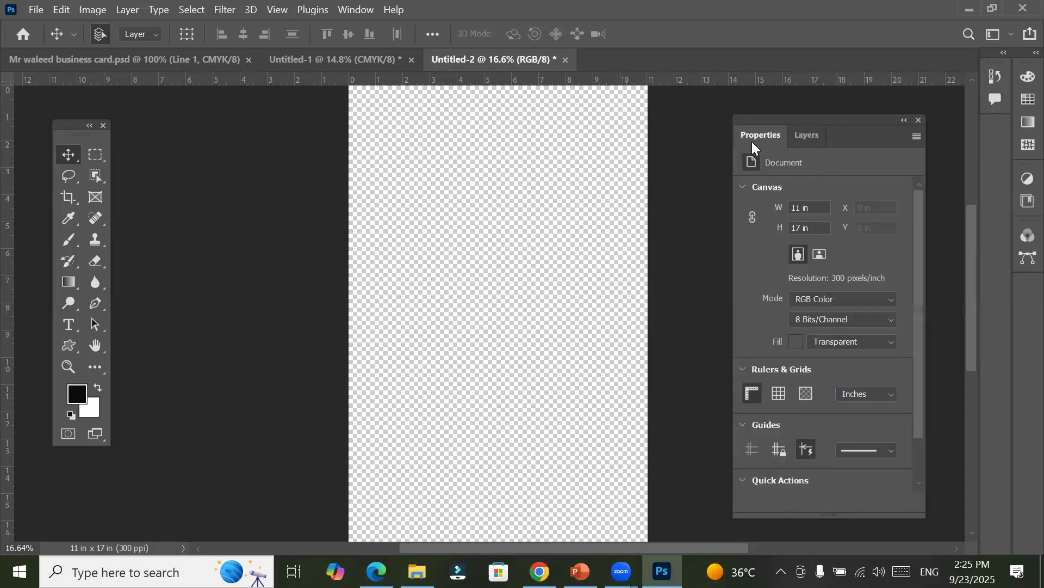
click(751, 393)
click(751, 393)
click(751, 393)
click(750, 393)
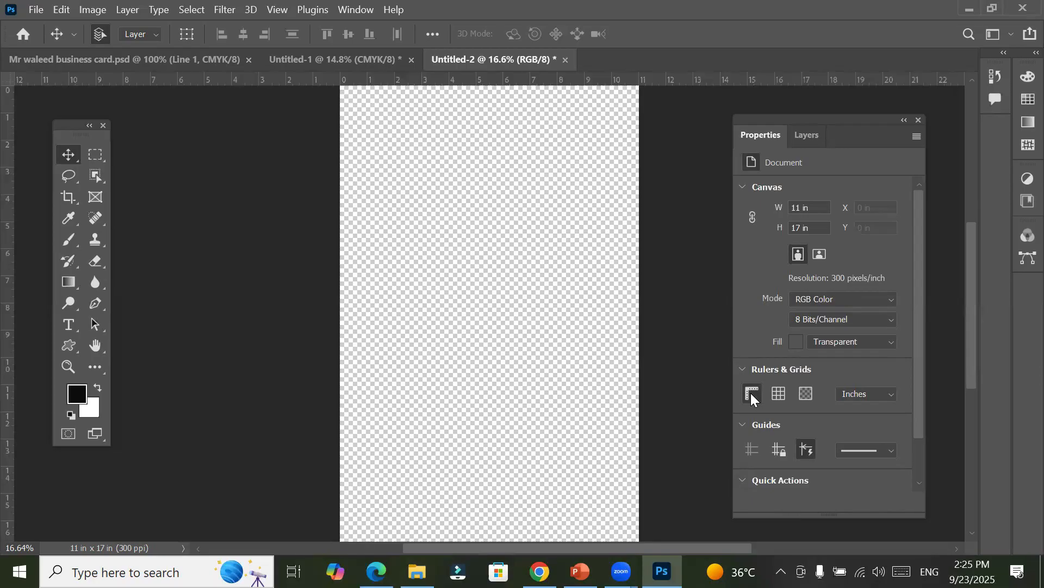
click(751, 393)
click(751, 392)
click(751, 393)
click(751, 392)
Step: Switch the ruler units to Centimeters and return them to Inches
right_click(274, 78)
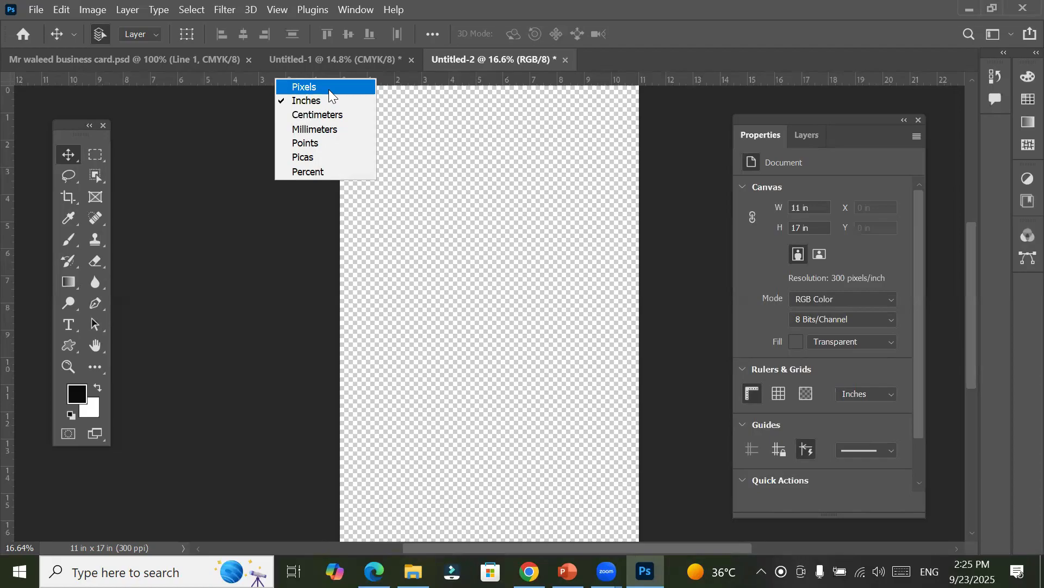
click(337, 114)
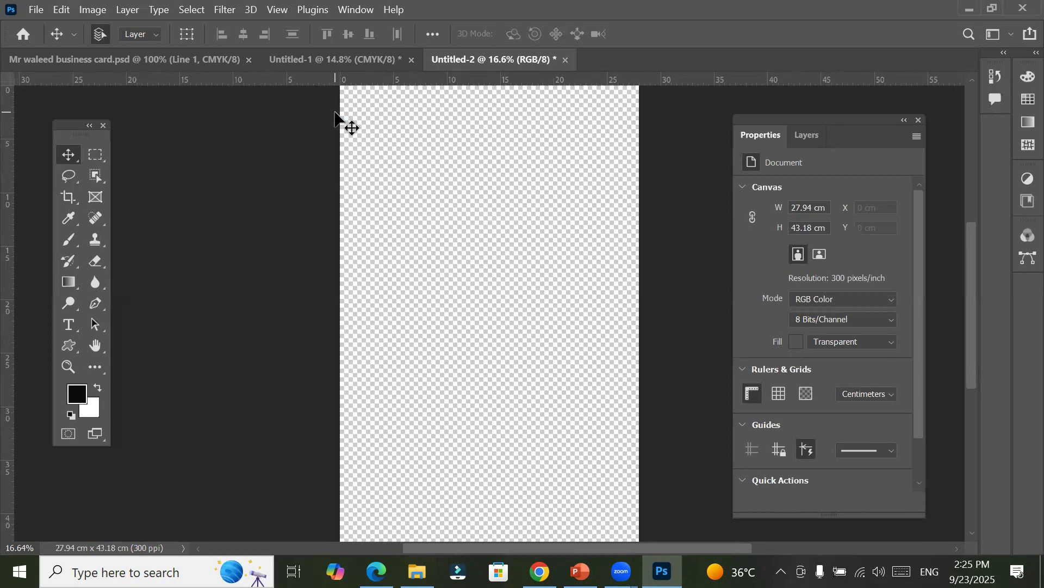
right_click(310, 78)
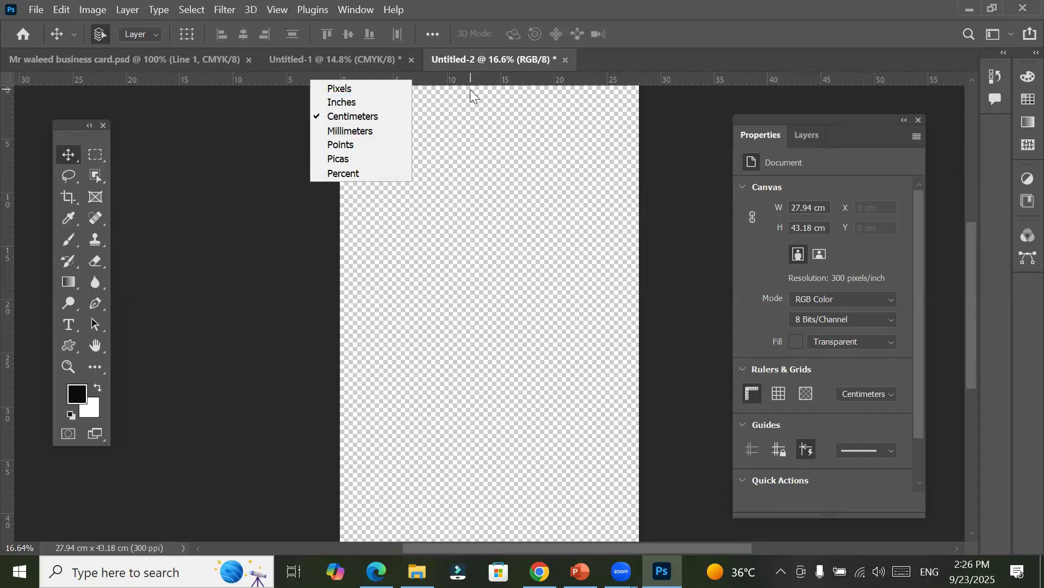
click(366, 103)
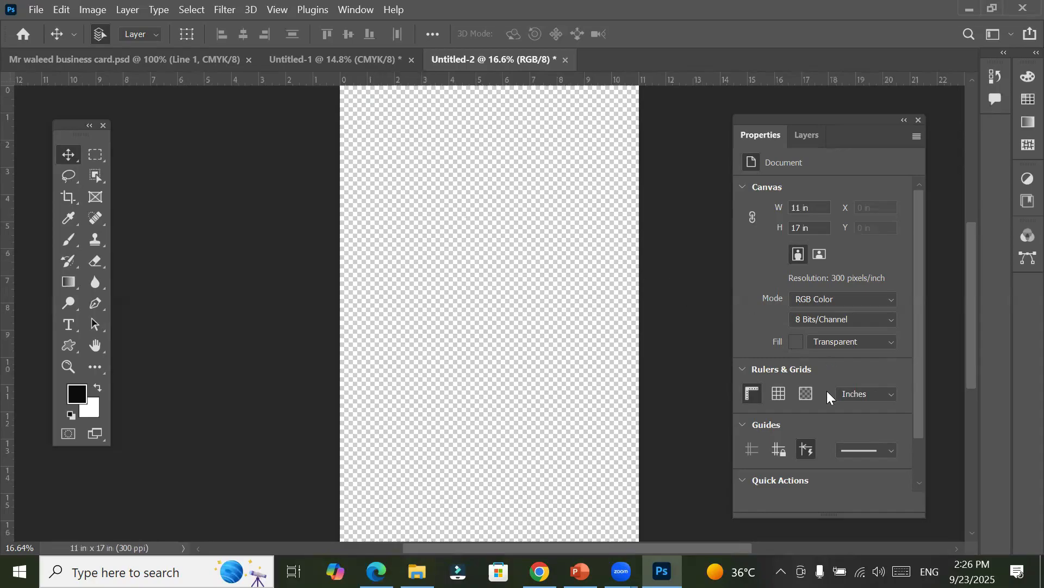
Step: Hide the rulers and show them again on the enlarged canvas
scroll(418, 315, up, 2)
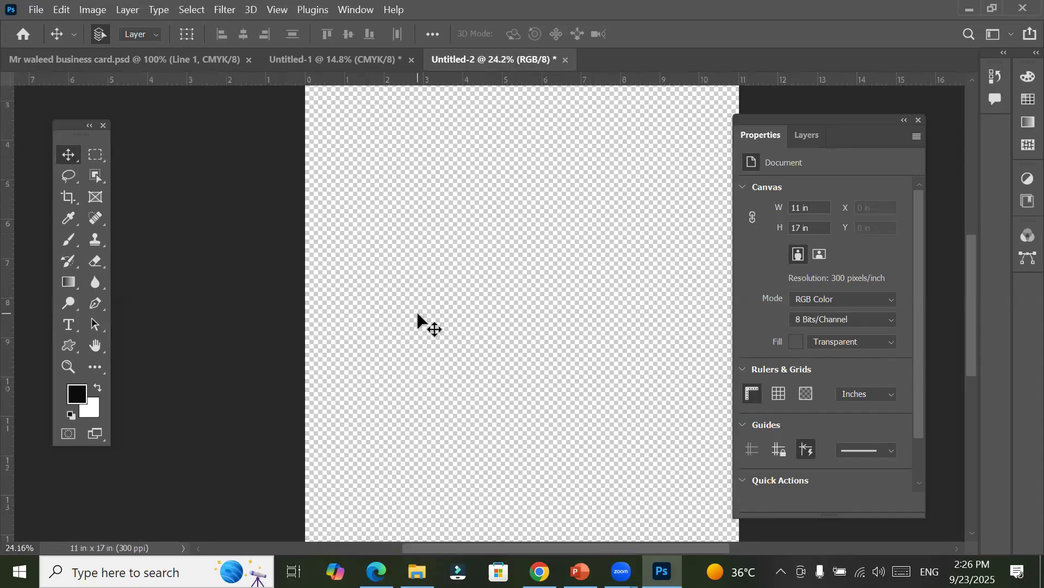
scroll(418, 316, up, 3)
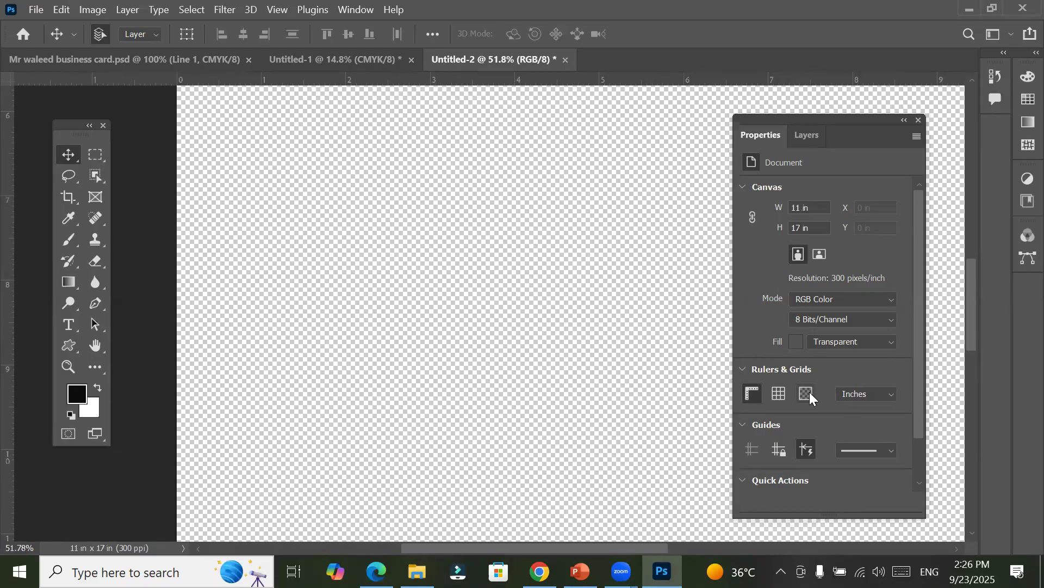
click(752, 394)
click(752, 394)
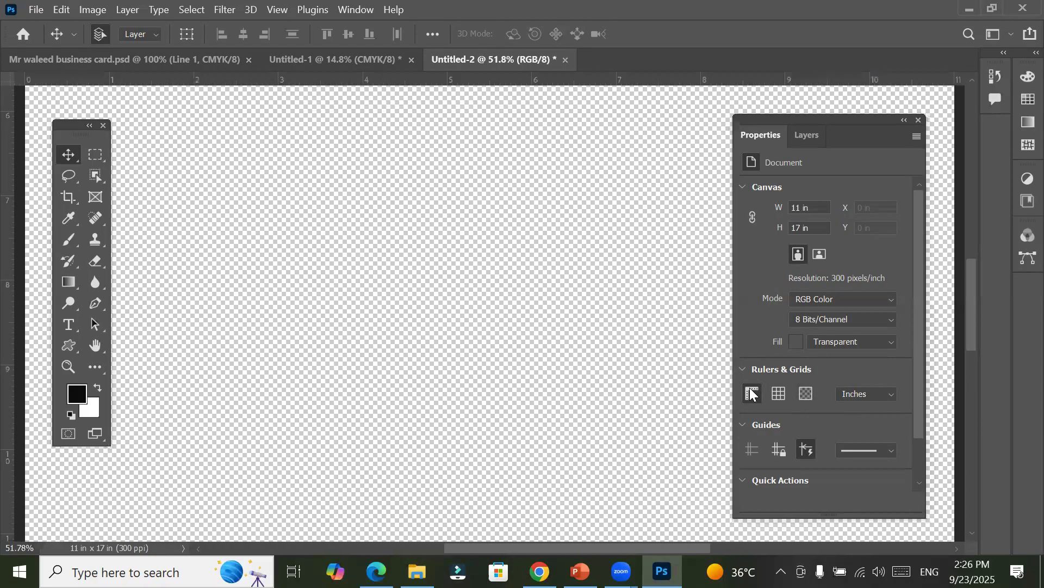
Step: Toggle the grid overlay on and off over the canvas several times, leaving it hidden
click(772, 393)
click(772, 394)
click(772, 393)
click(773, 394)
click(772, 394)
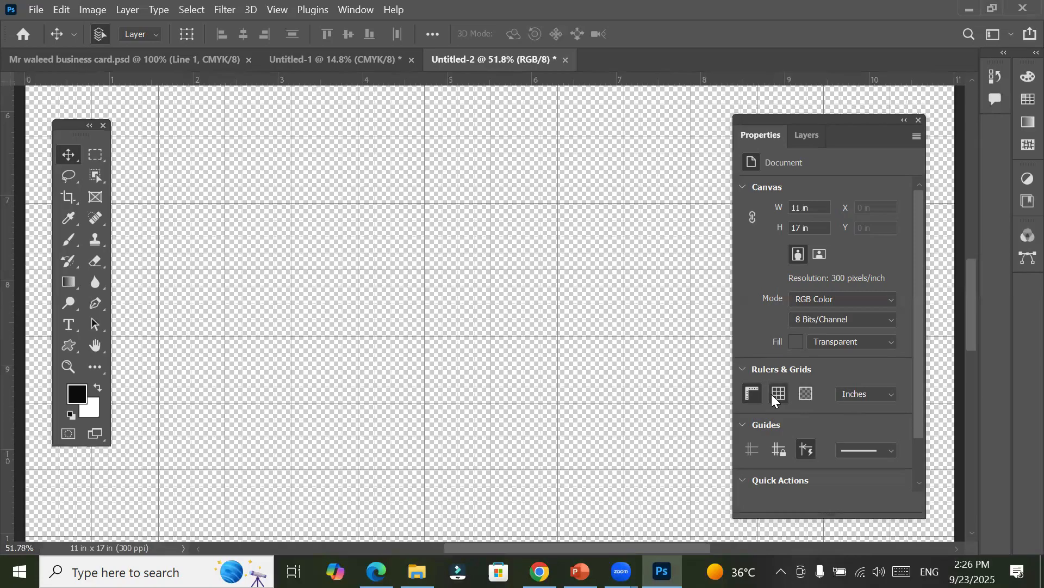
click(772, 394)
click(772, 395)
click(773, 395)
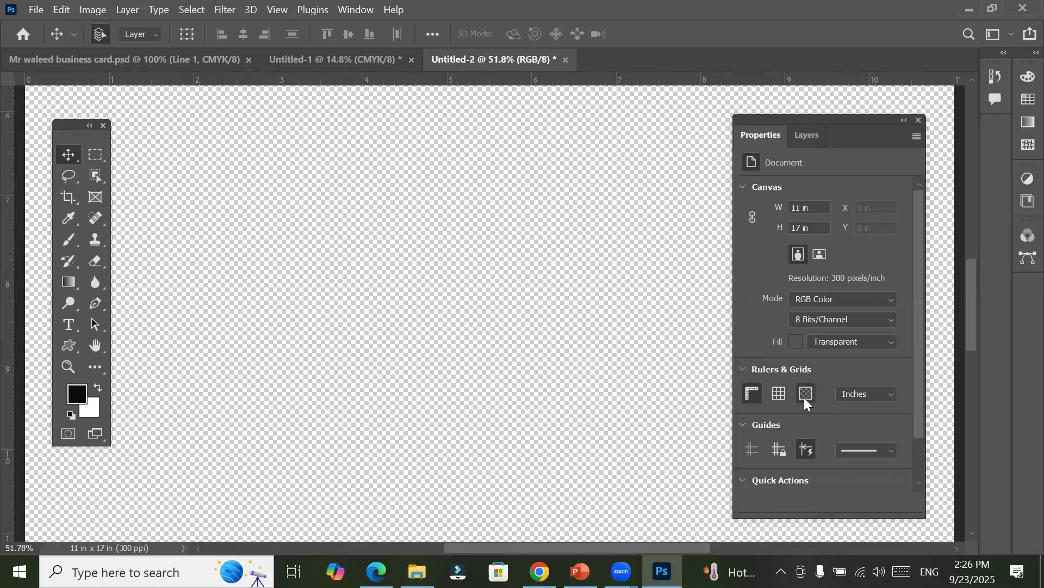
Step: Open the transparency grid preferences and set the first grid color to red ef0b0b
click(805, 398)
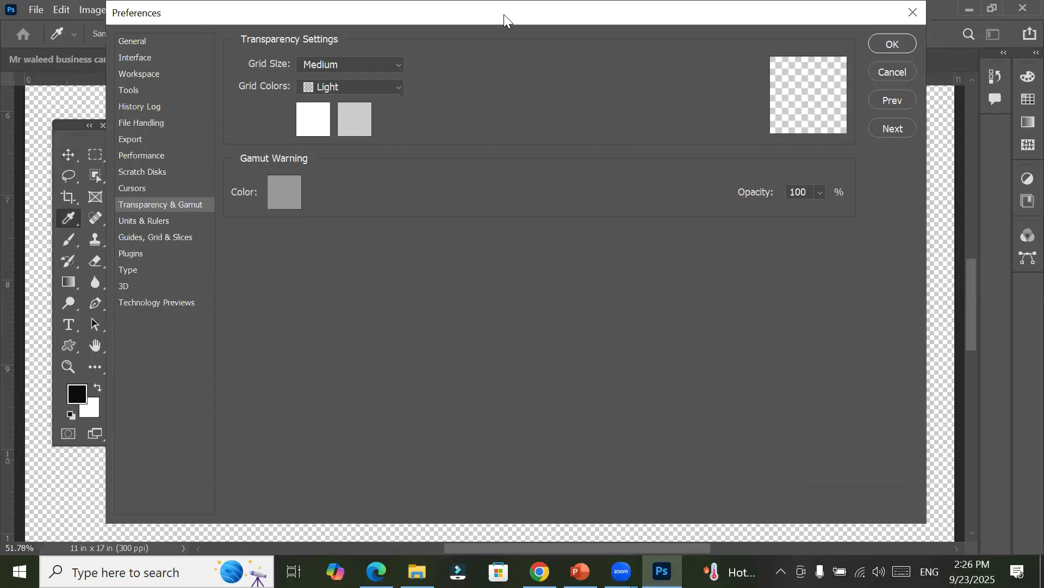
drag(503, 15, 600, 161)
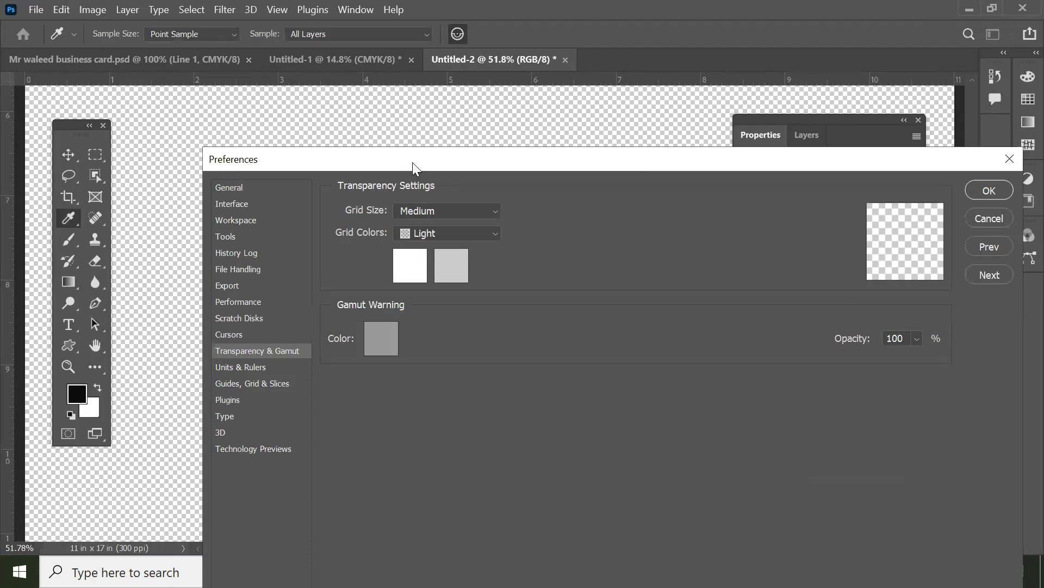
drag(412, 163, 527, 168)
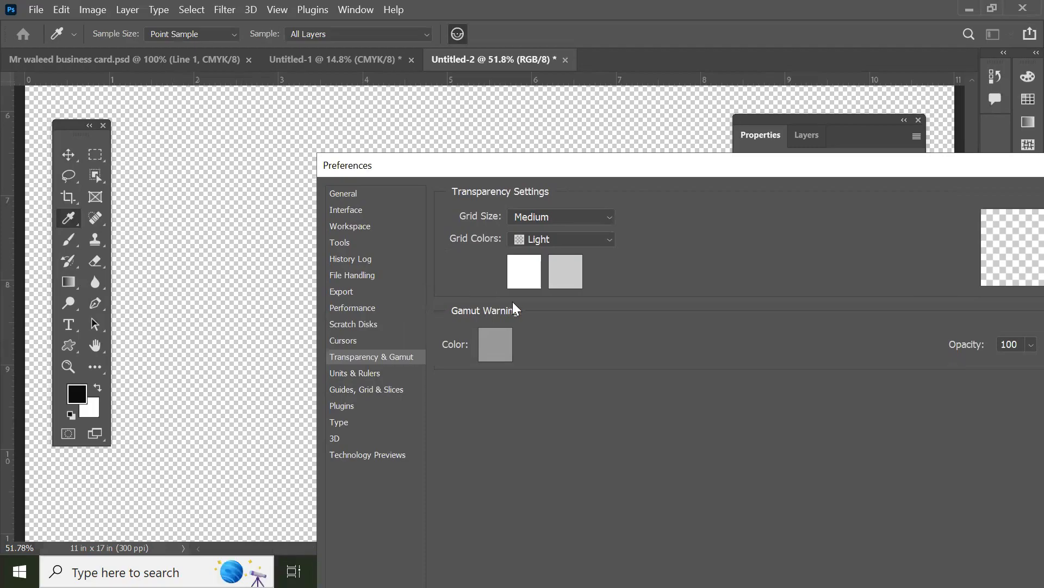
click(524, 279)
drag(689, 229, 741, 220)
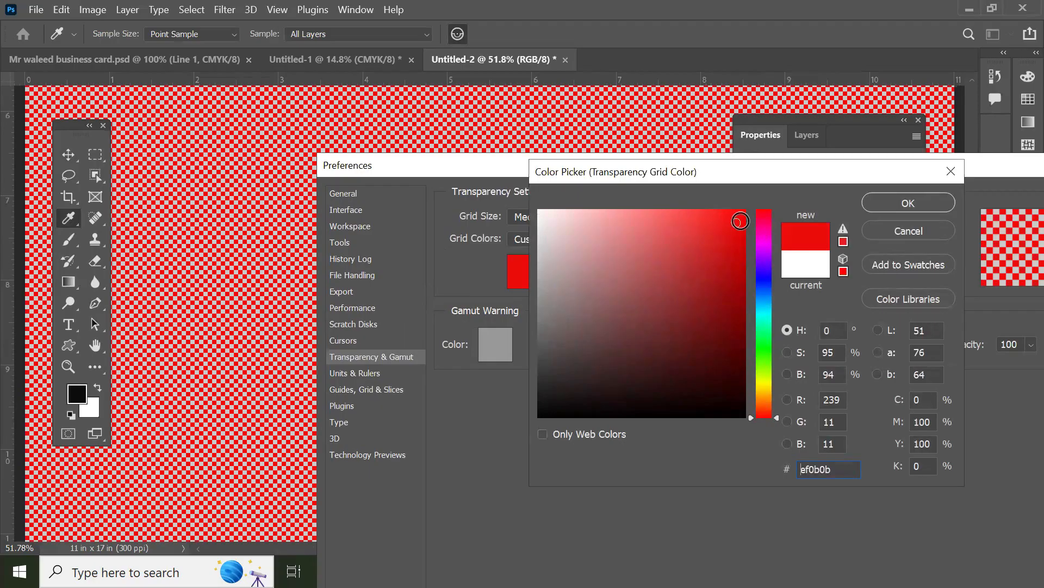
click(890, 210)
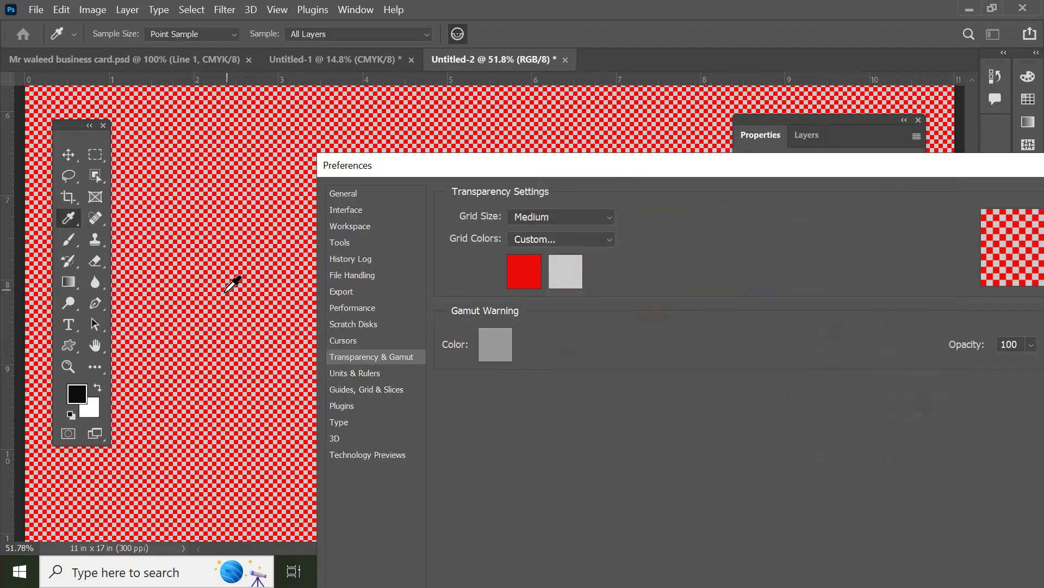
Step: Set the second transparency grid color to blue 1f03f2 and apply the preferences to the document
click(566, 271)
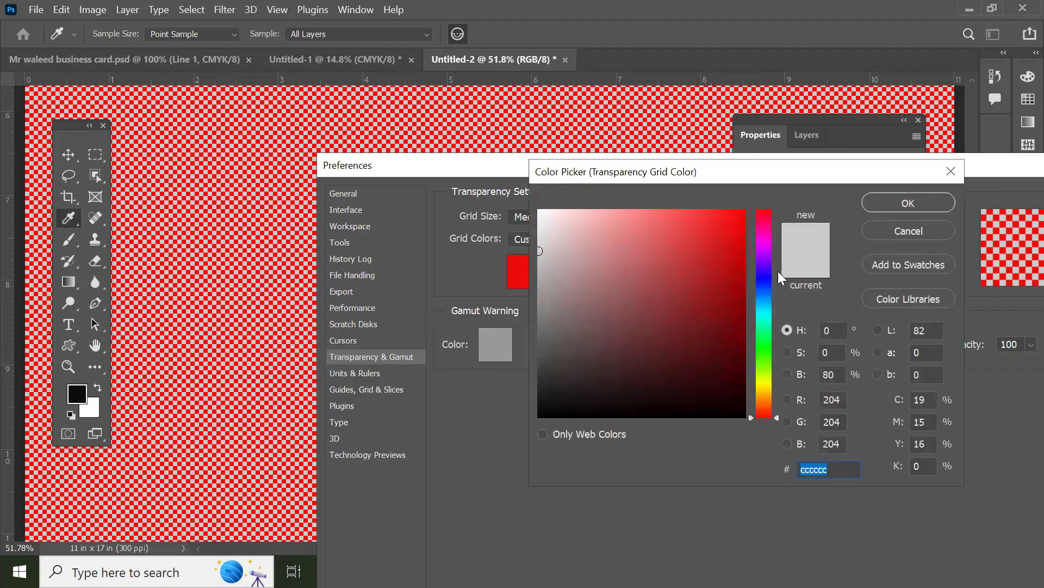
click(764, 275)
click(742, 220)
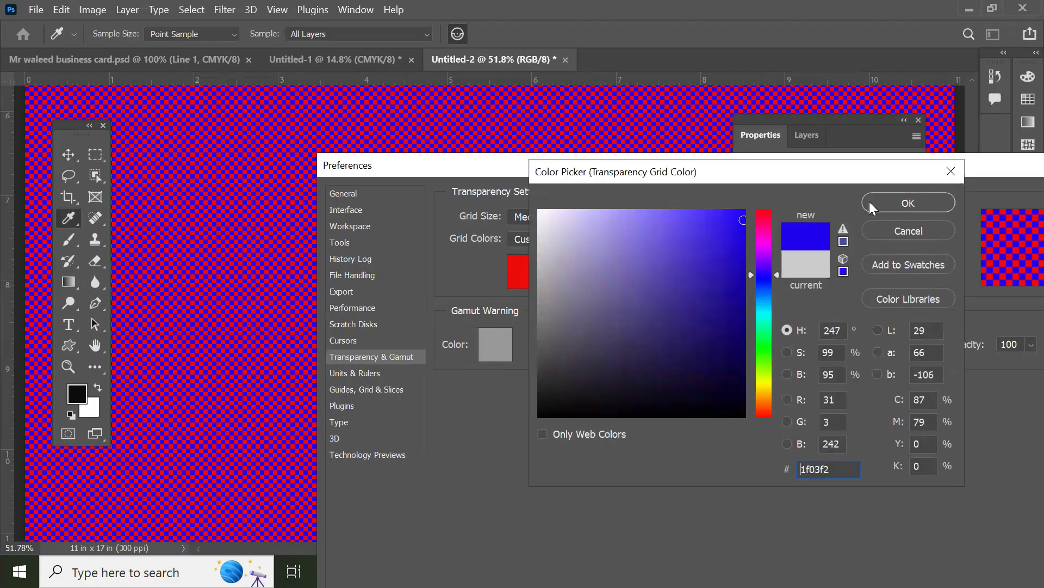
click(878, 201)
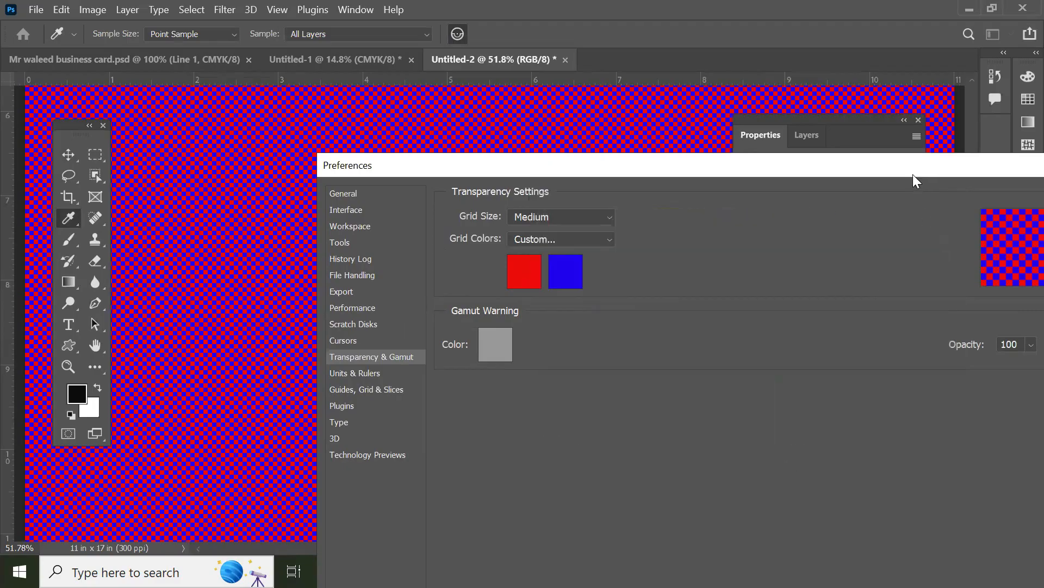
drag(913, 169, 740, 254)
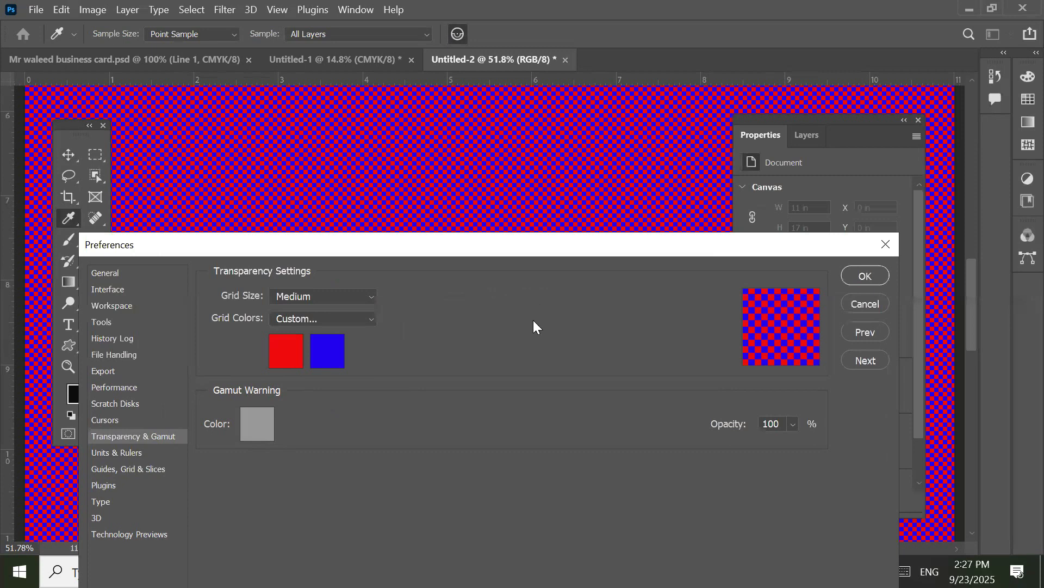
click(864, 276)
key(v)
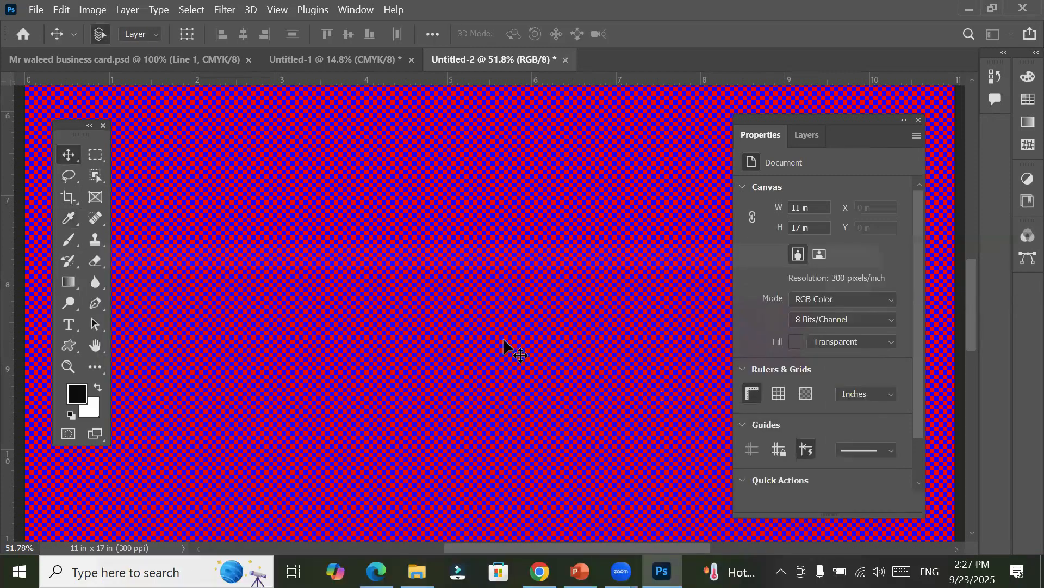
scroll(503, 348, down, 5)
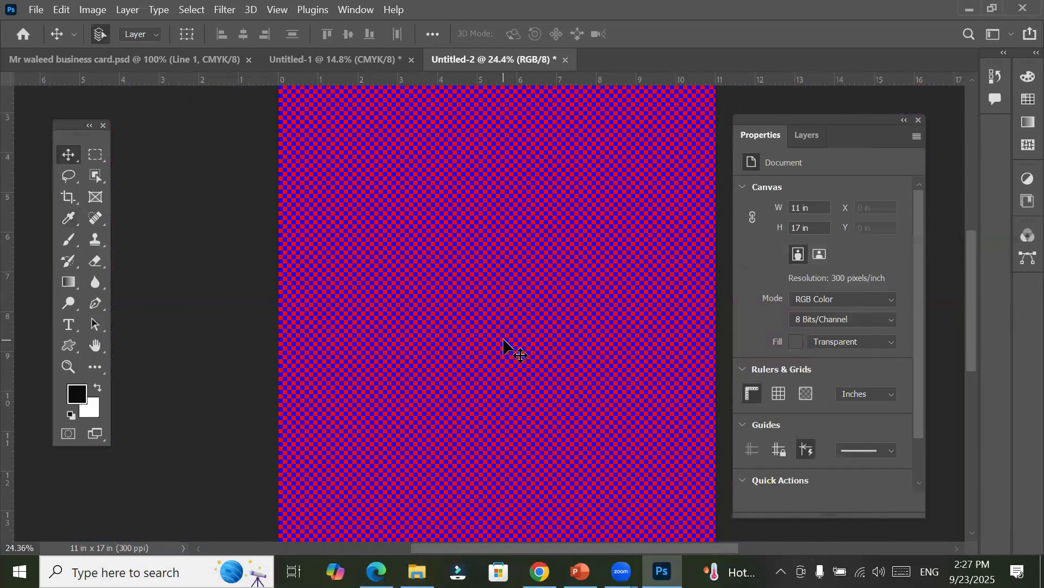
scroll(504, 348, down, 2)
scroll(503, 348, down, 1)
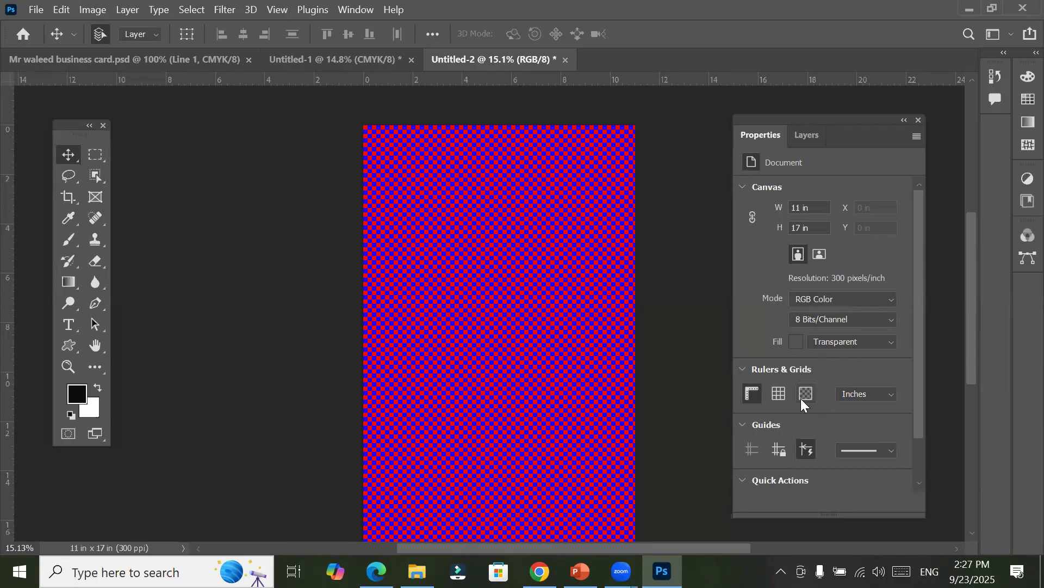
Step: Reopen the Transparency & Gamut preferences and set the first grid color to near-white fcfcfc
click(56, 8)
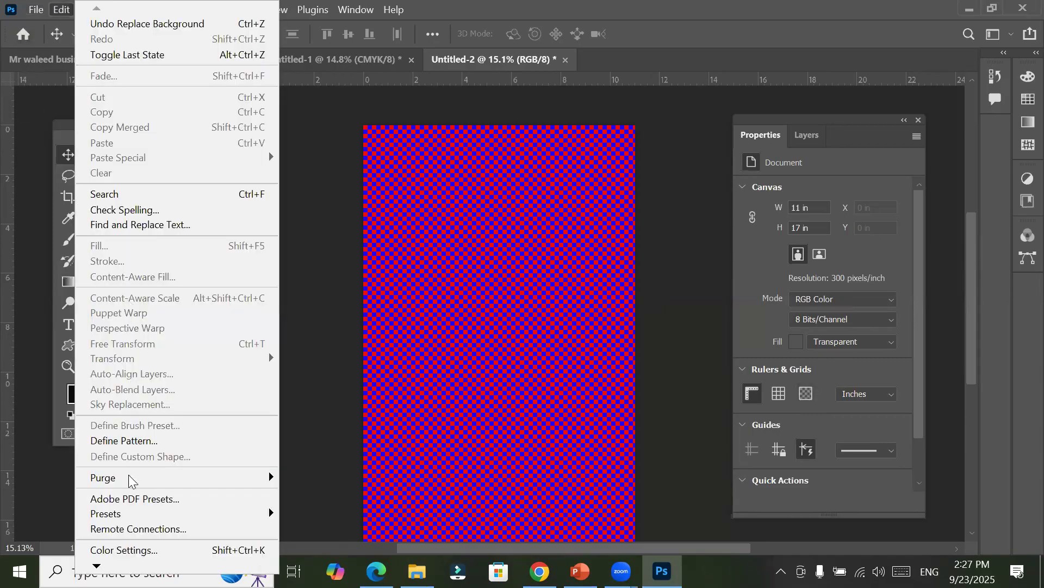
mouse_move(97, 565)
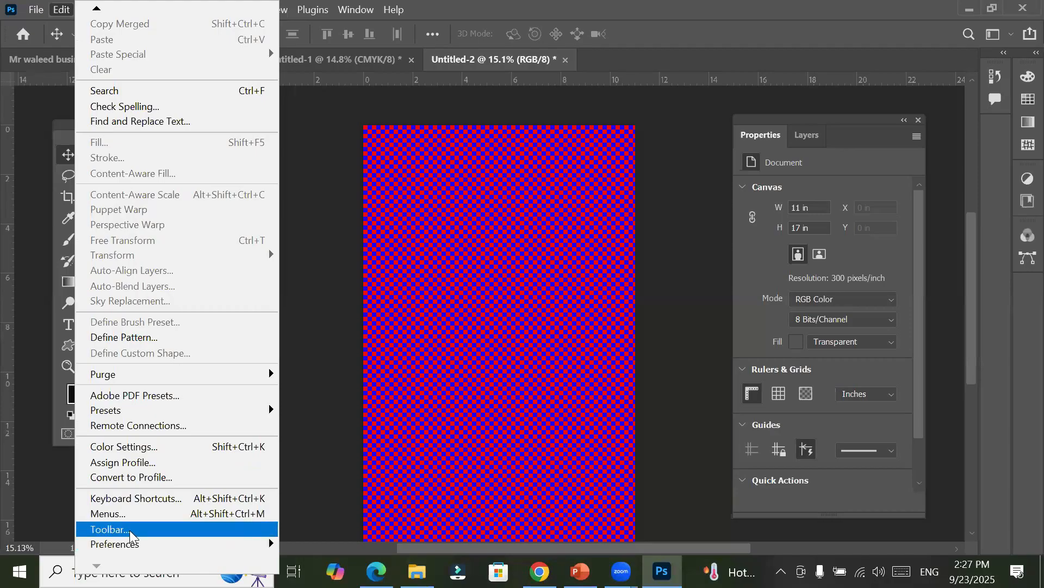
mouse_move(221, 546)
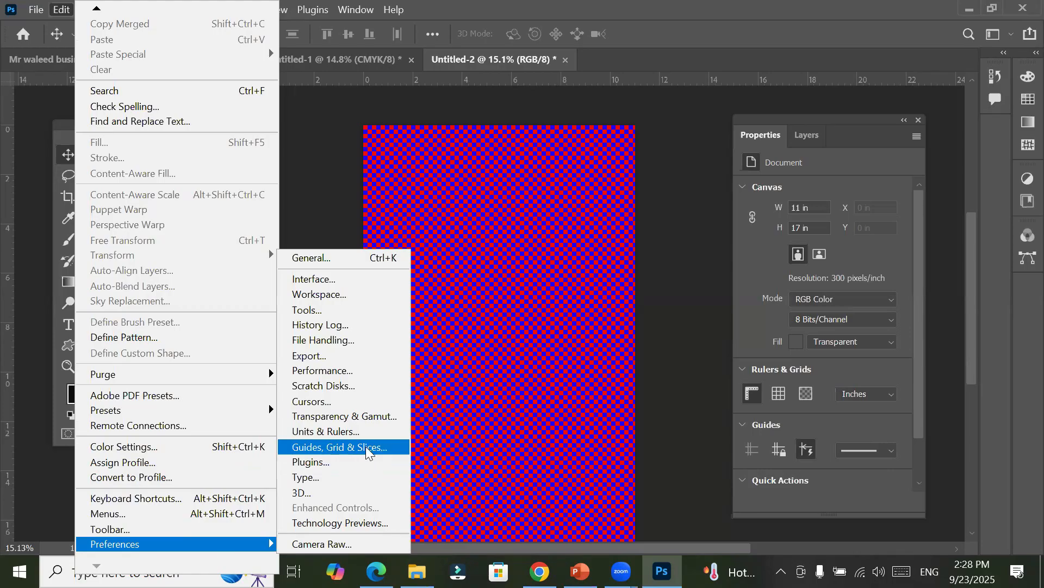
click(370, 416)
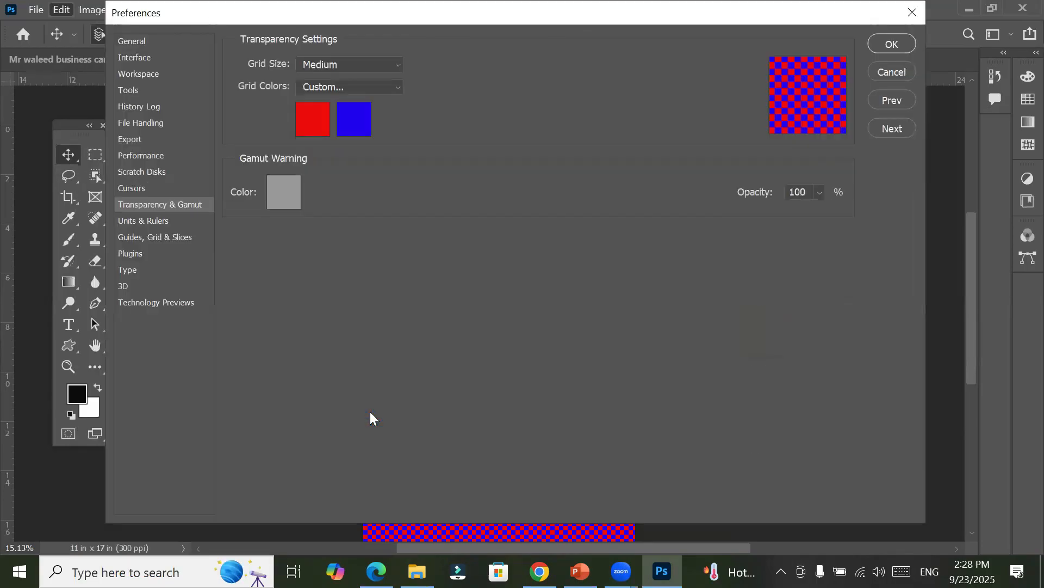
click(309, 121)
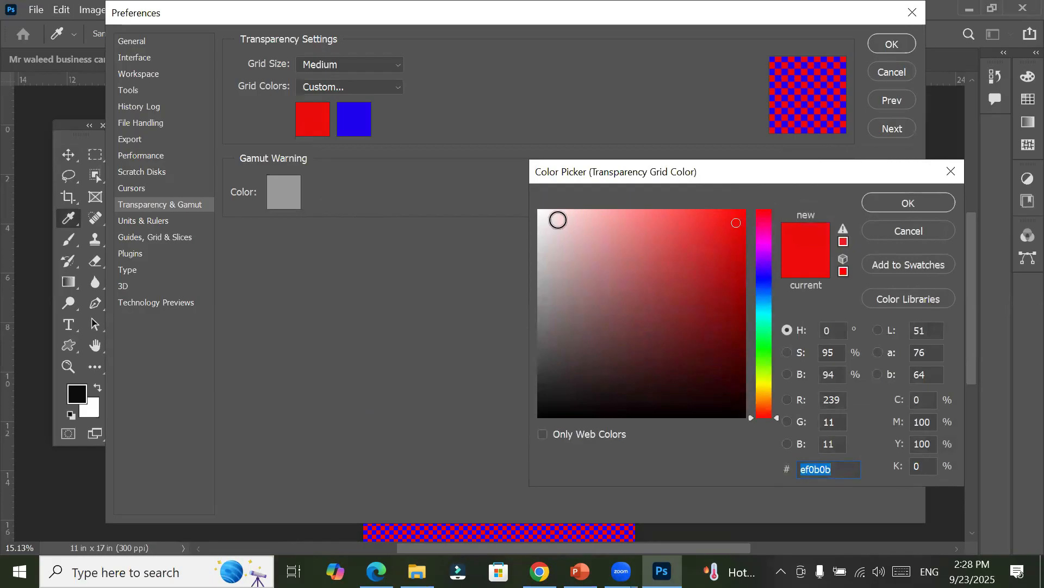
click(537, 211)
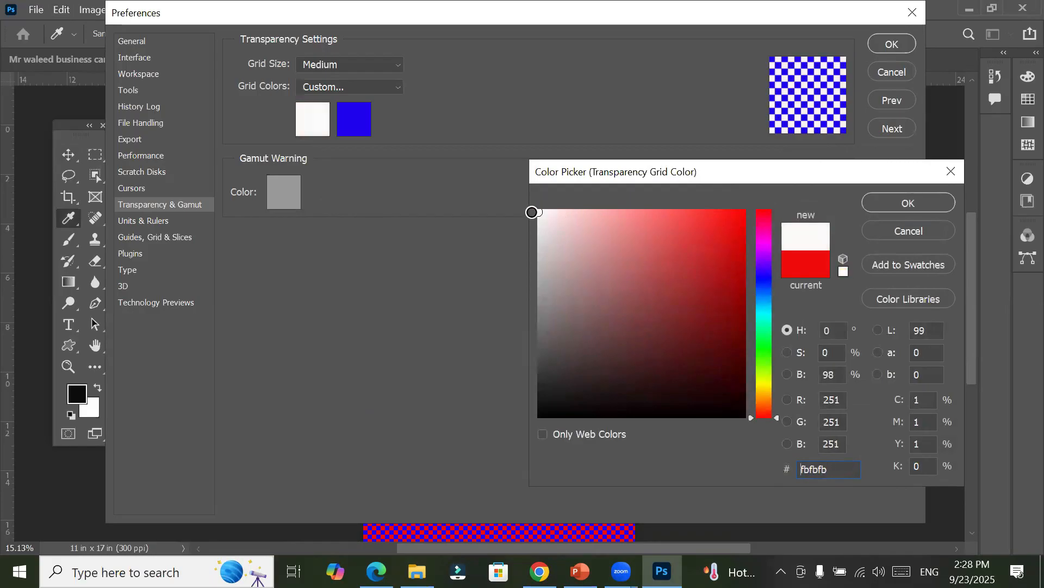
click(898, 201)
Step: Set the second transparency grid color to gray 8d8d8f and apply the preferences to the document
click(366, 128)
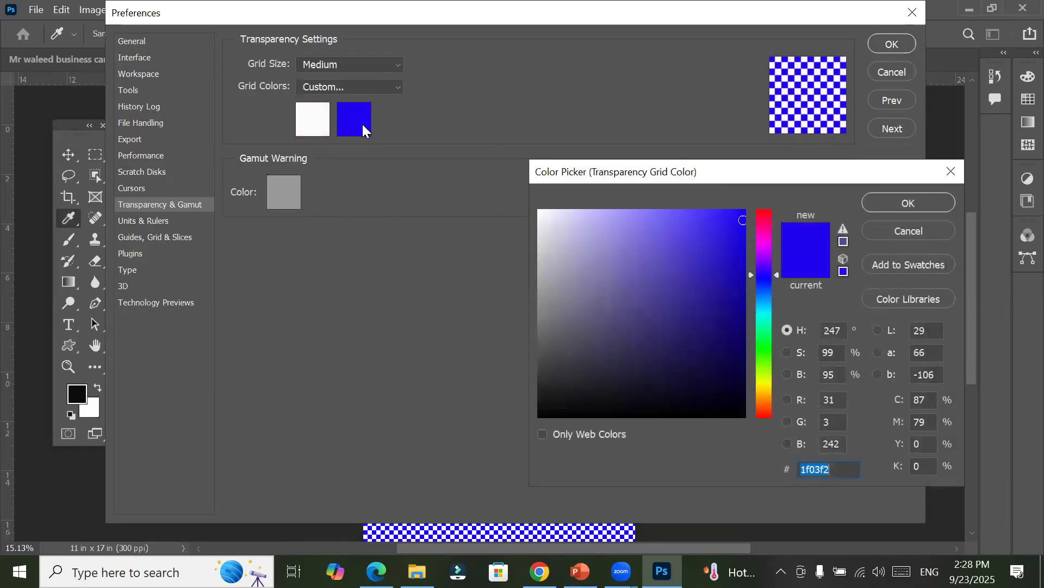
click(586, 225)
click(594, 213)
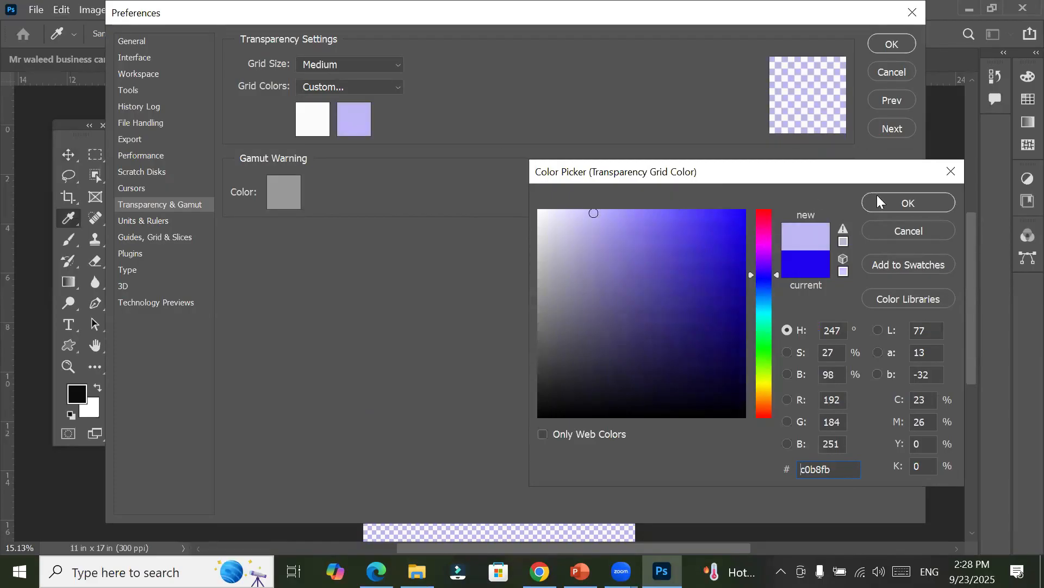
click(582, 220)
mouse_move(582, 220)
mouse_down()
mouse_move(548, 263)
mouse_move(538, 216)
mouse_move(546, 397)
mouse_move(537, 189)
mouse_move(550, 408)
mouse_move(541, 301)
mouse_up()
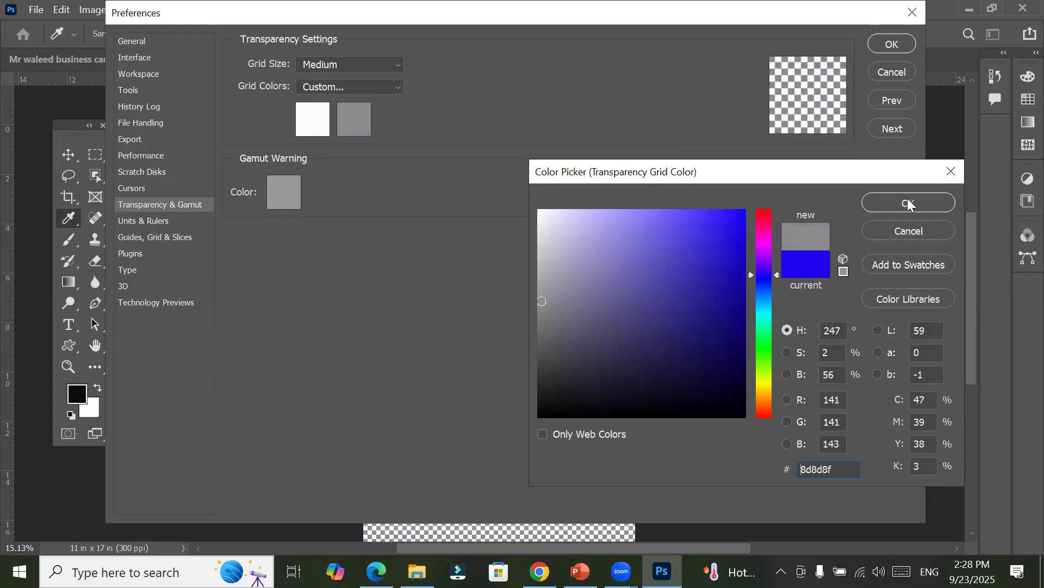
click(908, 202)
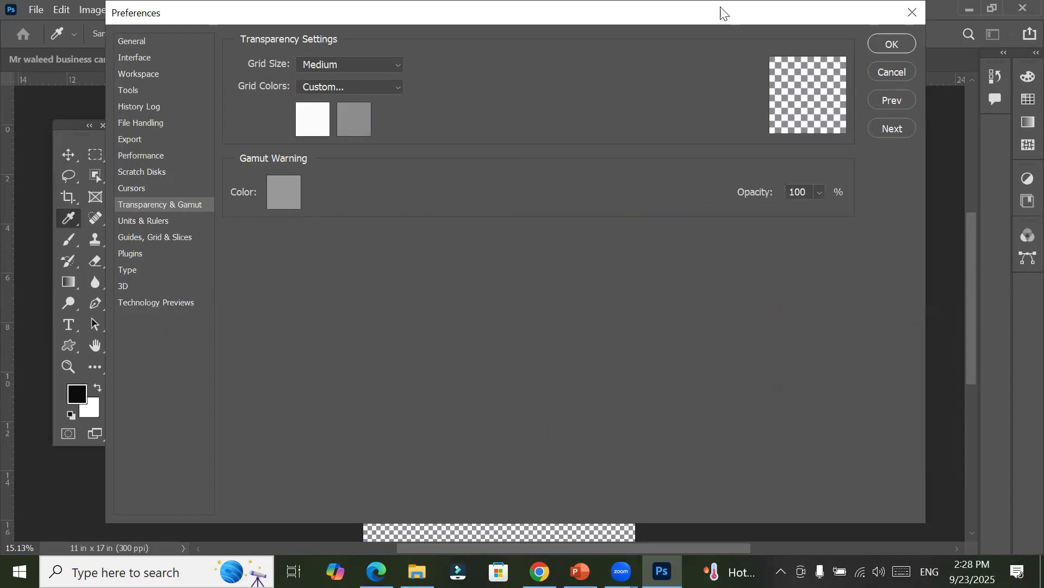
drag(723, 12, 699, 120)
click(869, 152)
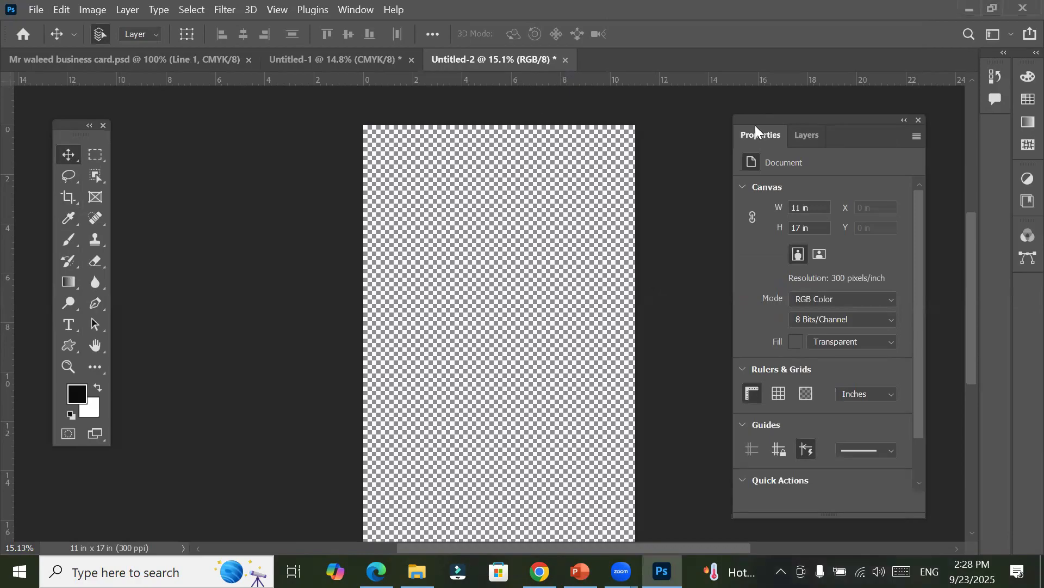
Step: Move the Properties panel slightly higher and collapse its Canvas and Rulers & Grids sections
drag(780, 119, 775, 92)
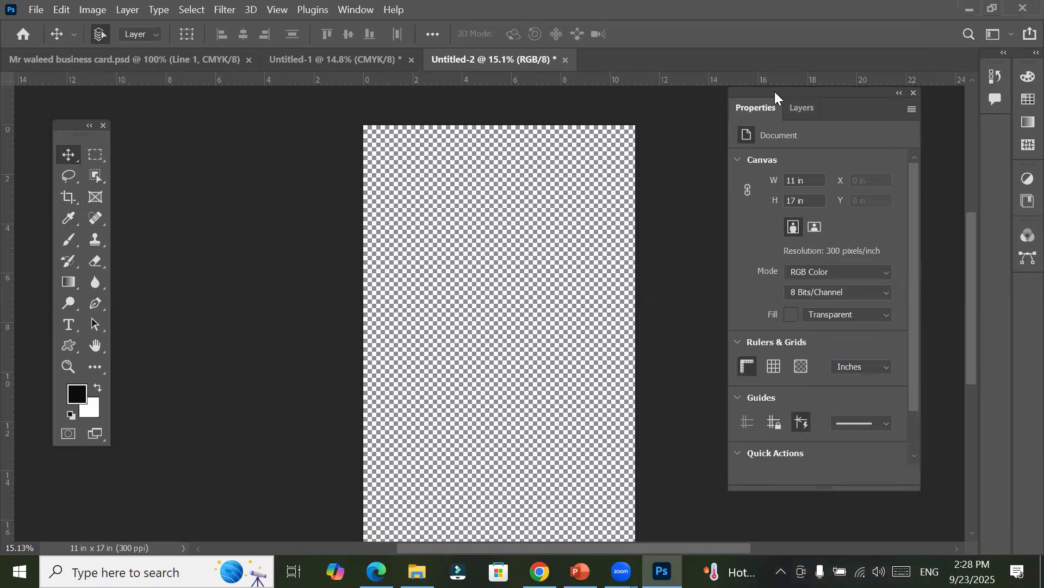
click(740, 160)
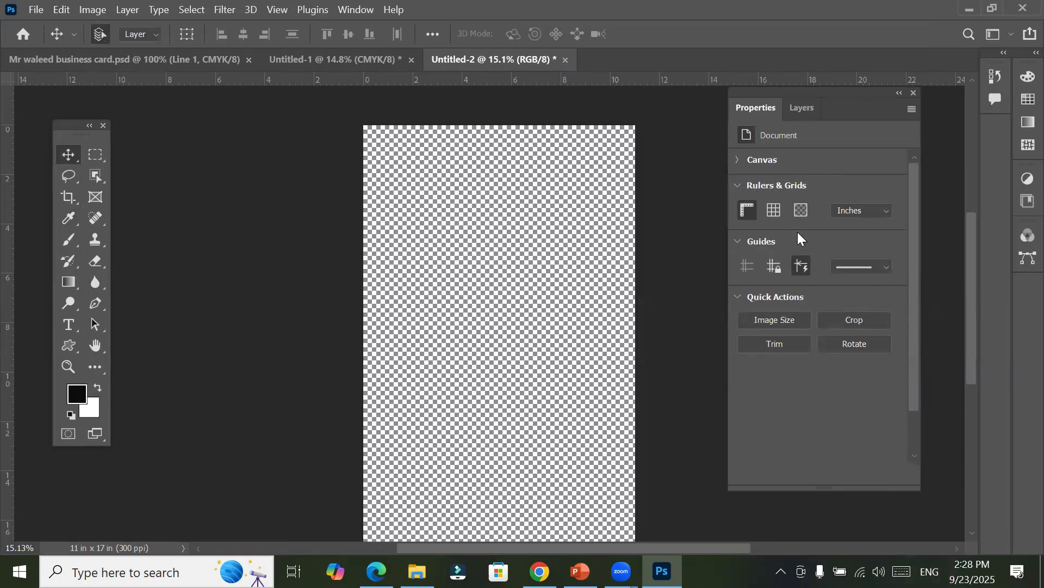
click(737, 185)
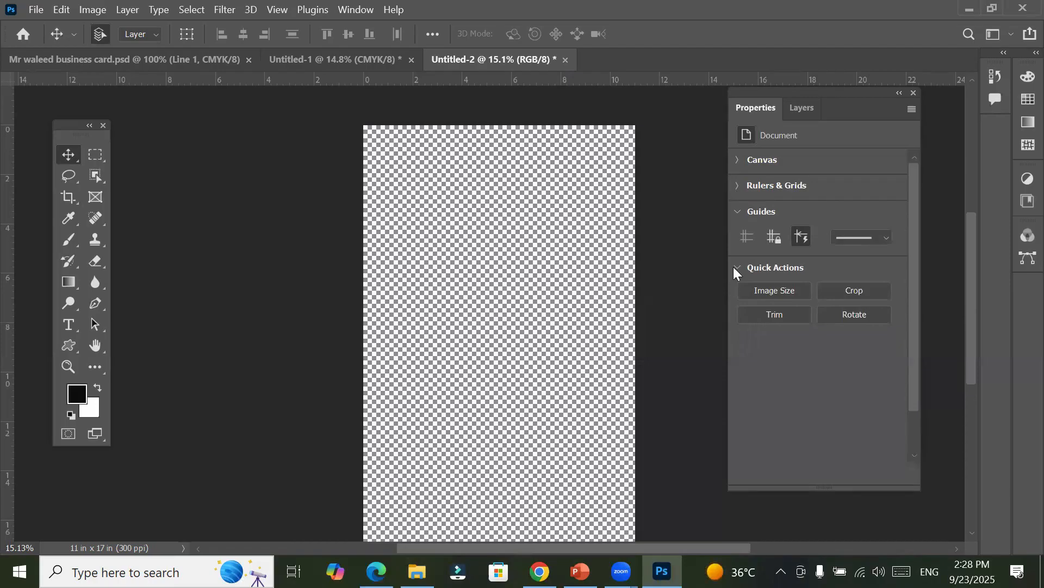
click(737, 216)
click(737, 217)
Step: Add horizontal guides at about 9 in and 4.5 in plus a vertical guide centered on the canvas at about 5.5 in
drag(450, 81, 449, 350)
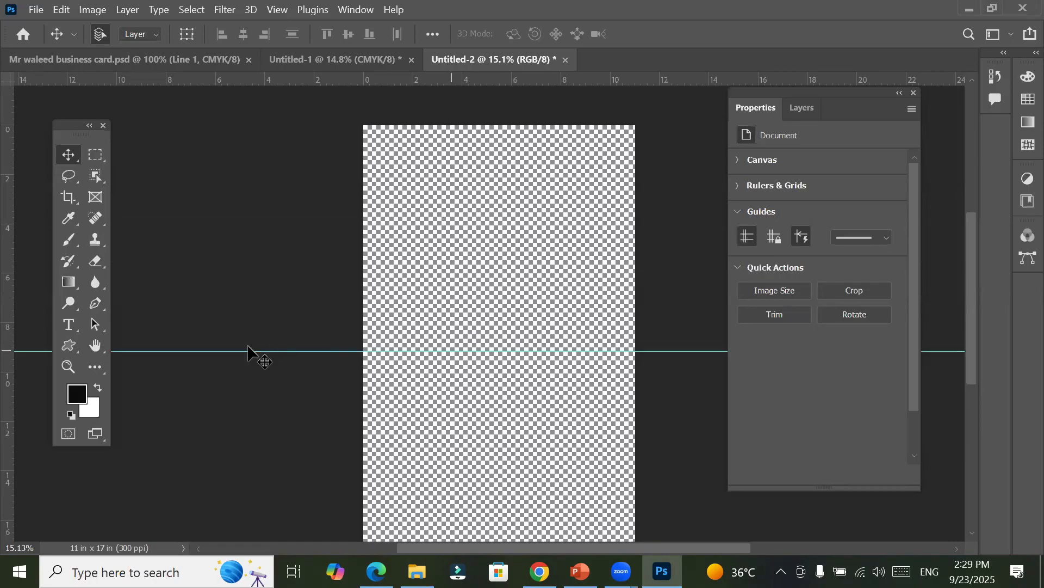
drag(12, 311, 508, 327)
drag(310, 77, 355, 237)
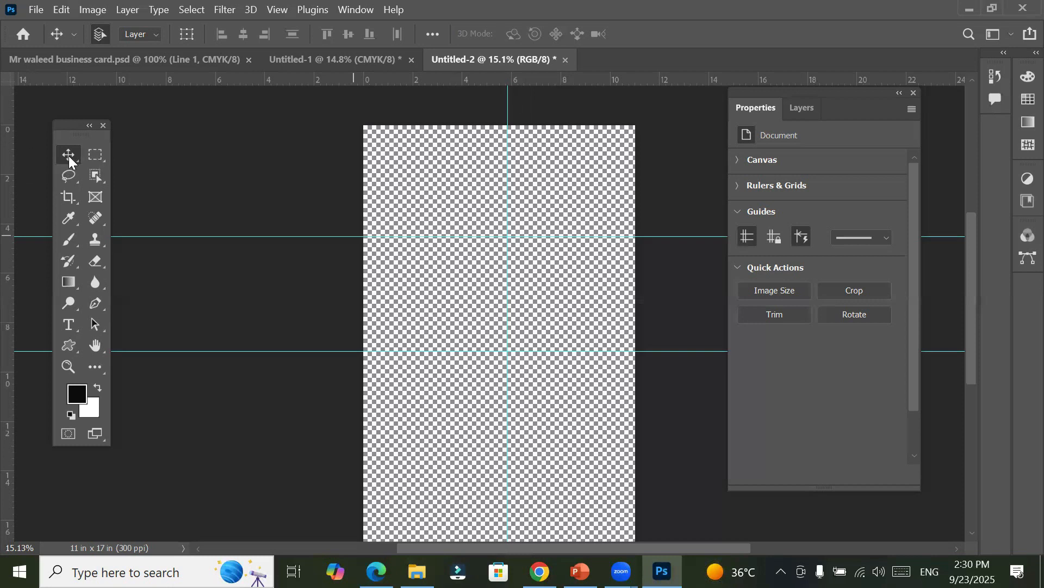
mouse_move(505, 105)
mouse_down()
mouse_move(439, 121)
mouse_move(442, 104)
mouse_move(495, 108)
mouse_move(508, 115)
mouse_move(499, 121)
mouse_up()
Step: Set the canvas fill to White, and collapse the Canvas and Rulers & Grids sections again
click(739, 186)
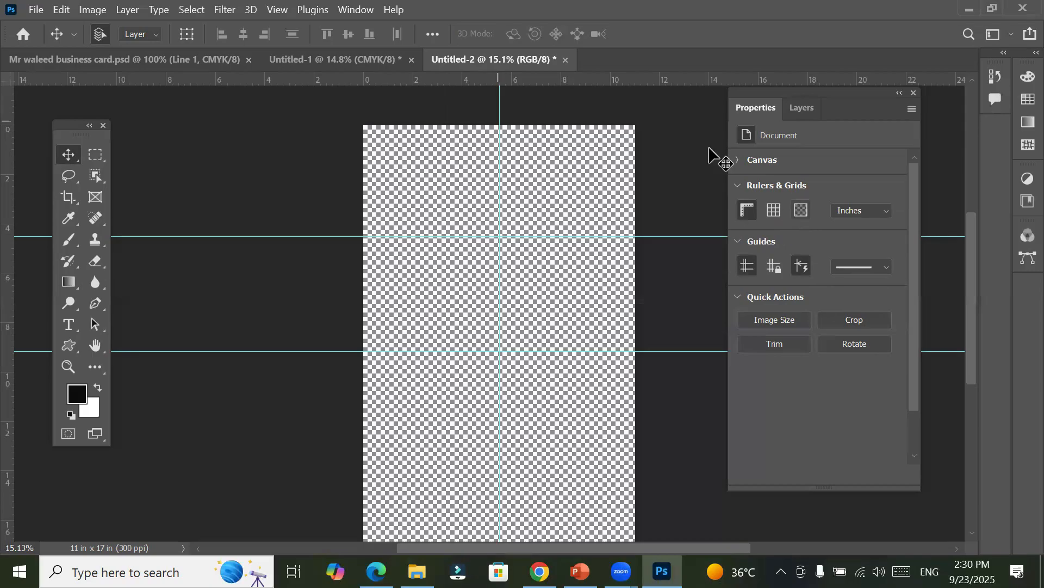
click(738, 160)
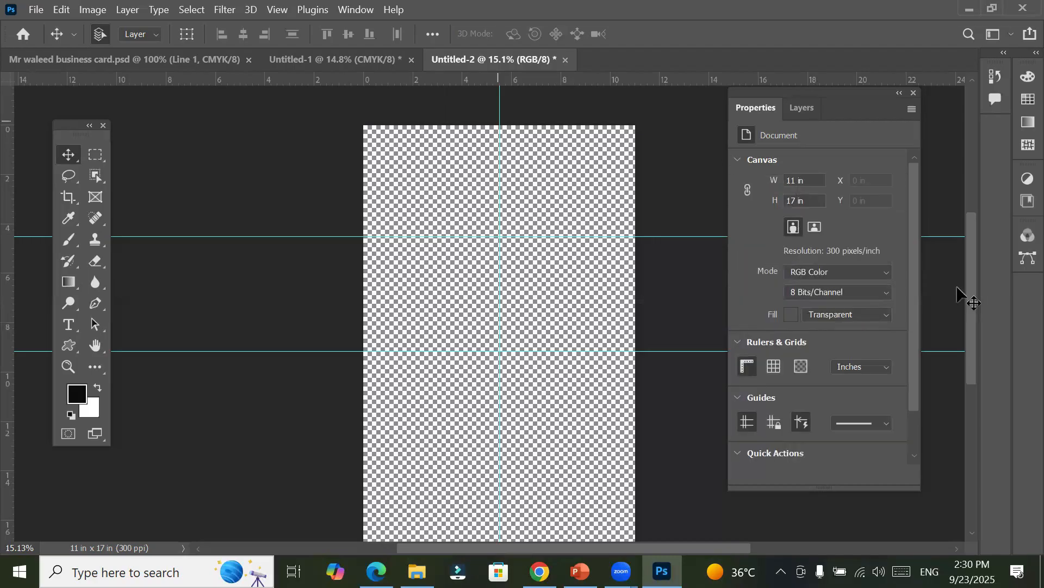
click(860, 316)
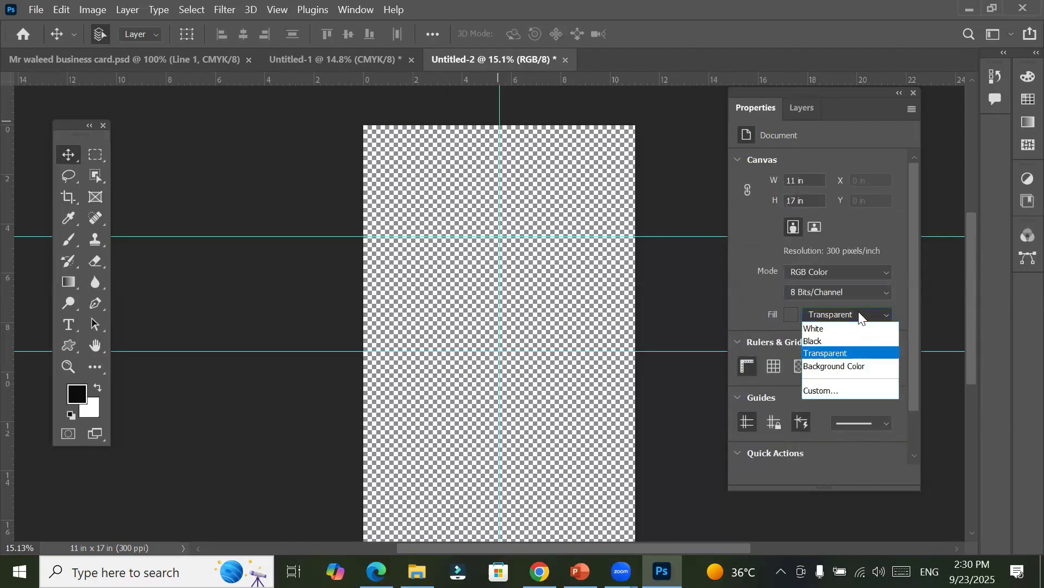
click(851, 328)
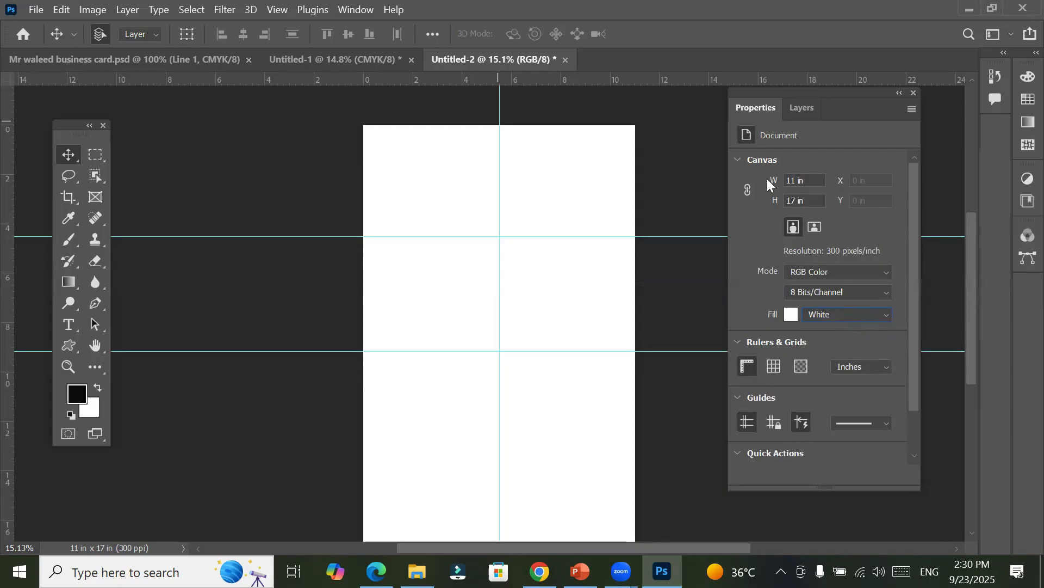
click(738, 161)
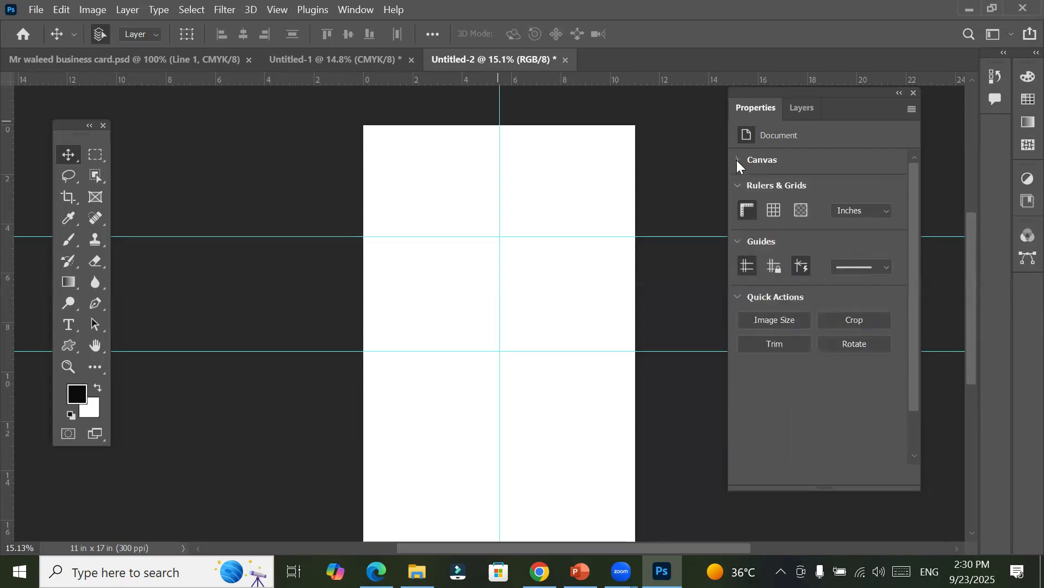
click(739, 189)
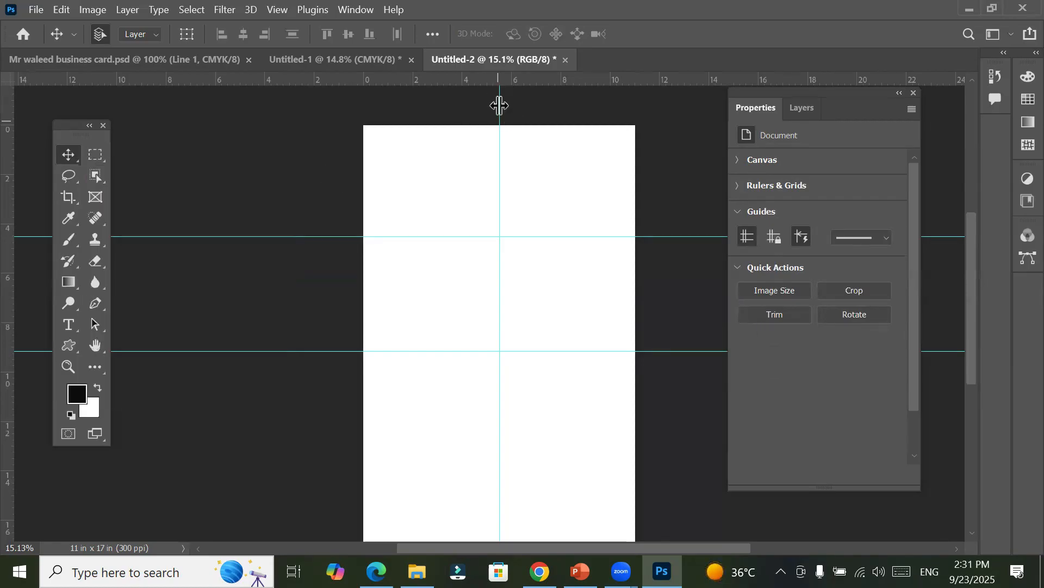
Step: Nudge the upper horizontal guide slightly down and toggle guide visibility several times, leaving the guides shown
mouse_move(272, 235)
mouse_down()
mouse_move(273, 188)
mouse_move(270, 248)
mouse_move(270, 239)
mouse_up()
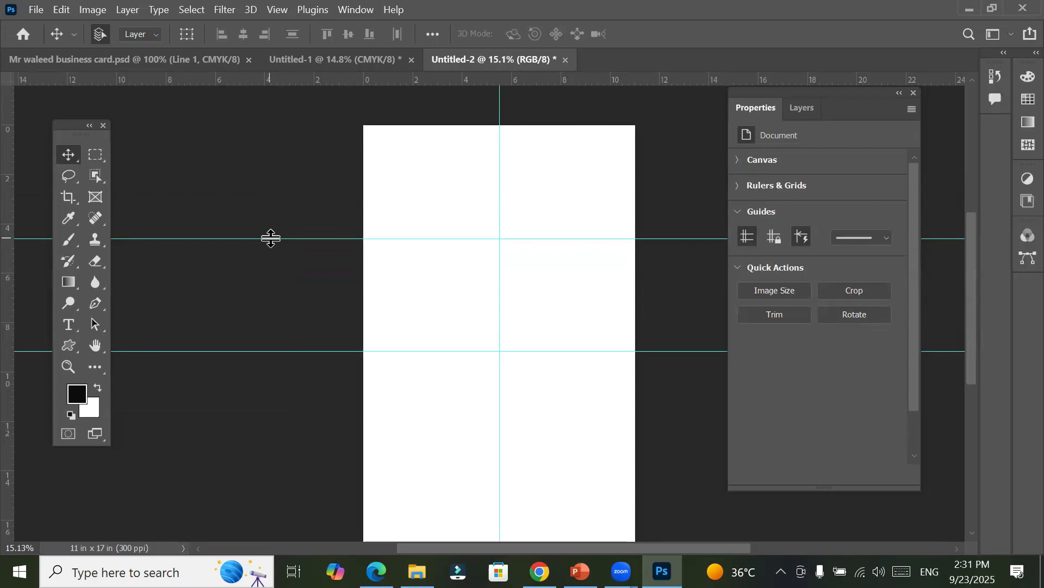
click(747, 238)
click(747, 238)
click(747, 238)
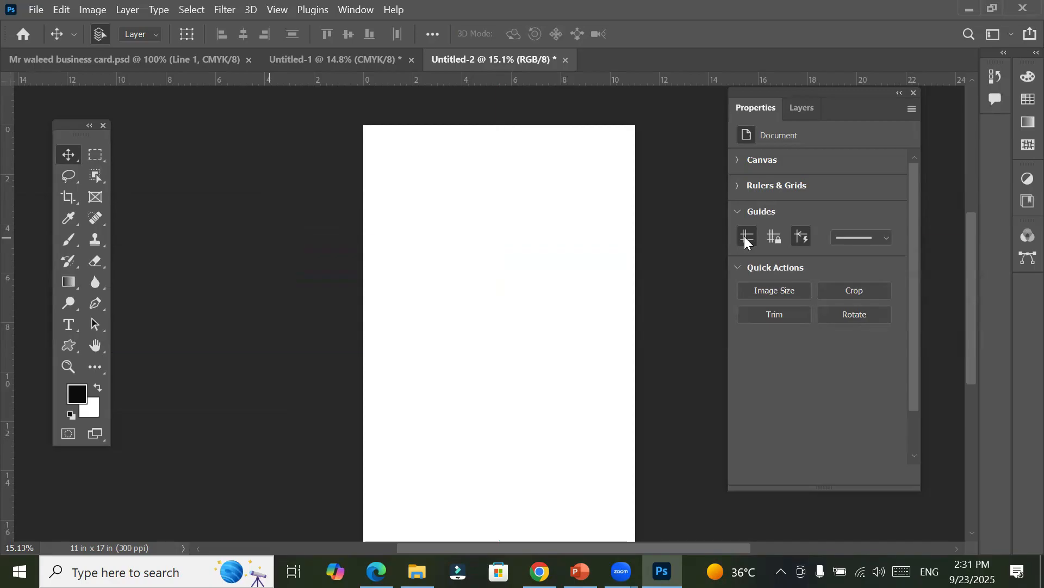
click(748, 238)
click(747, 238)
click(746, 238)
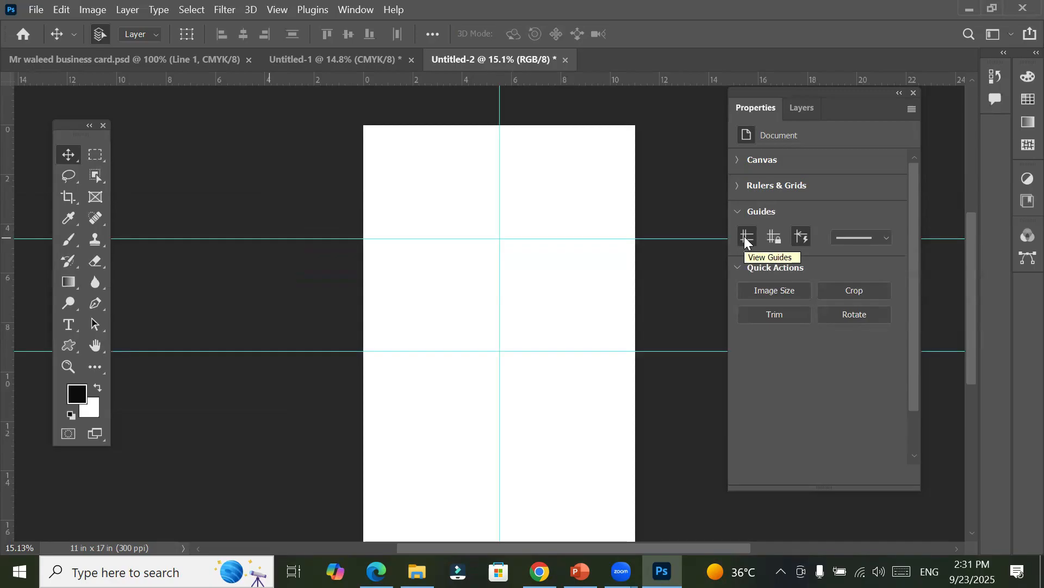
click(746, 239)
click(747, 238)
click(747, 238)
click(747, 238)
click(747, 238)
click(746, 239)
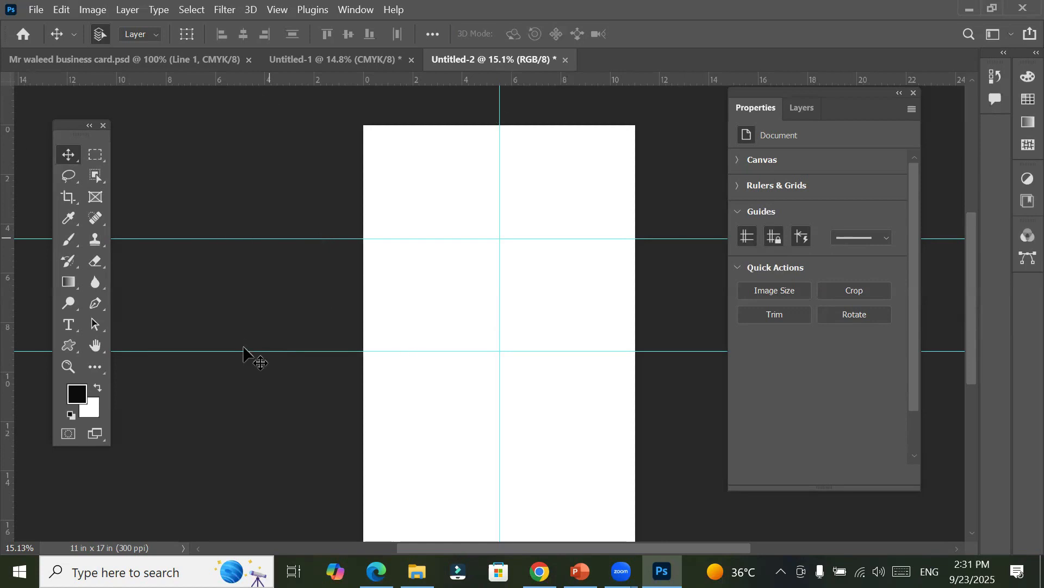
Step: Unlock the guides and move the upper horizontal guide down to about 4.8 in
click(776, 238)
mouse_move(310, 238)
mouse_down()
mouse_move(310, 267)
mouse_move(317, 244)
mouse_up()
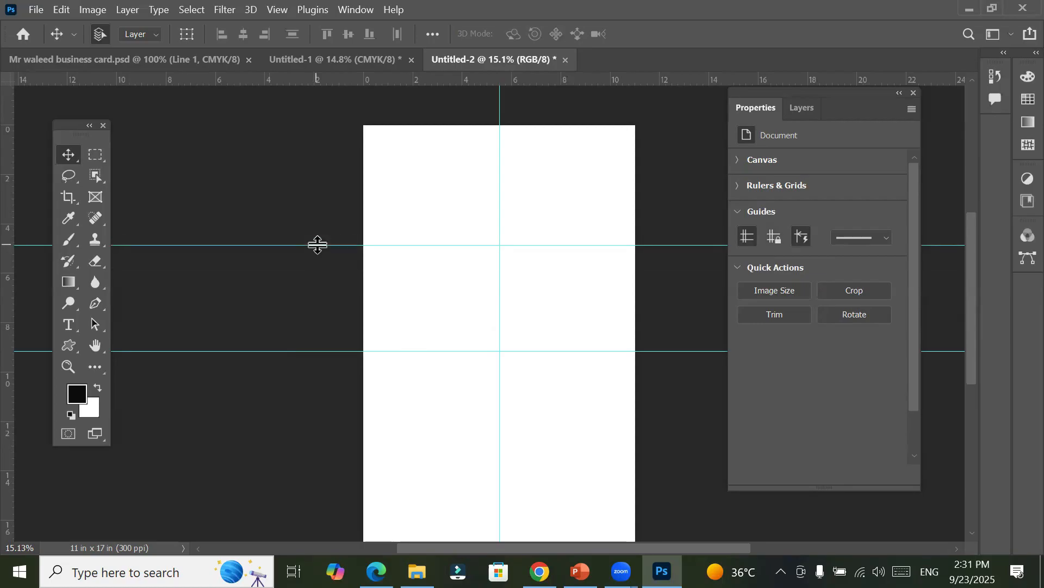
Step: Change the guide line style to dashed and inspect the guides up close
click(884, 235)
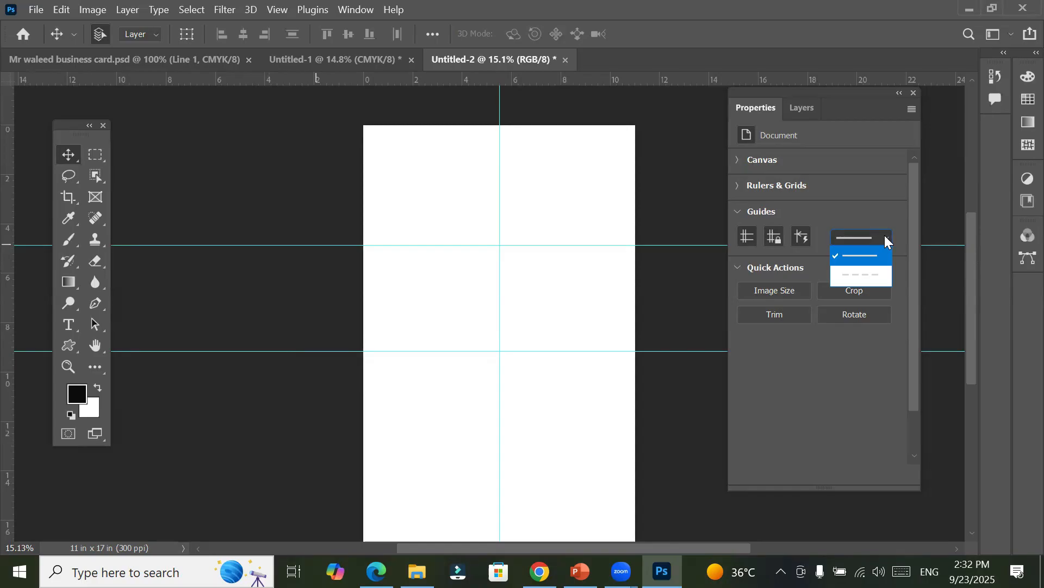
click(867, 278)
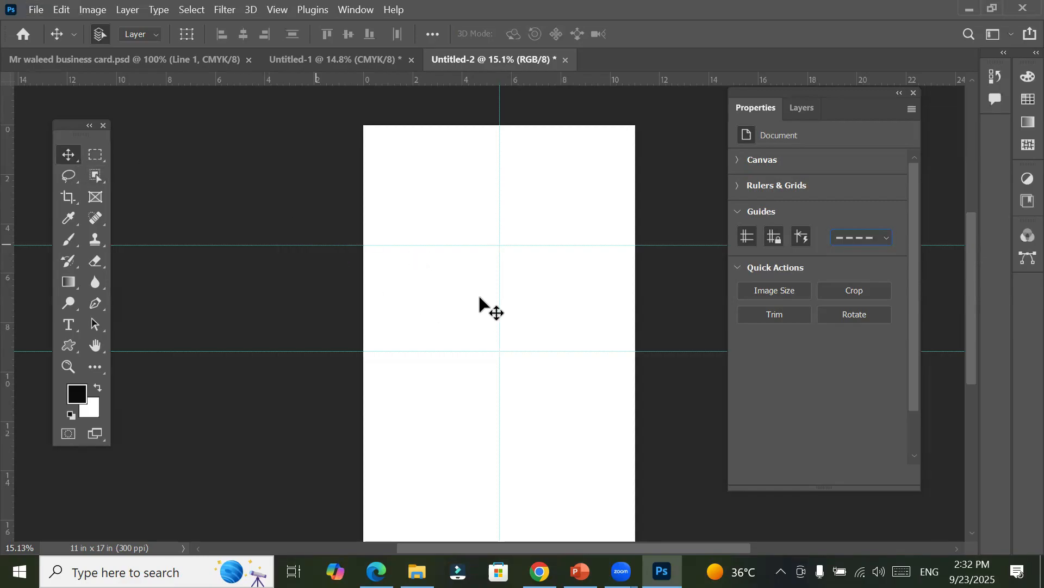
scroll(413, 248, up, 5)
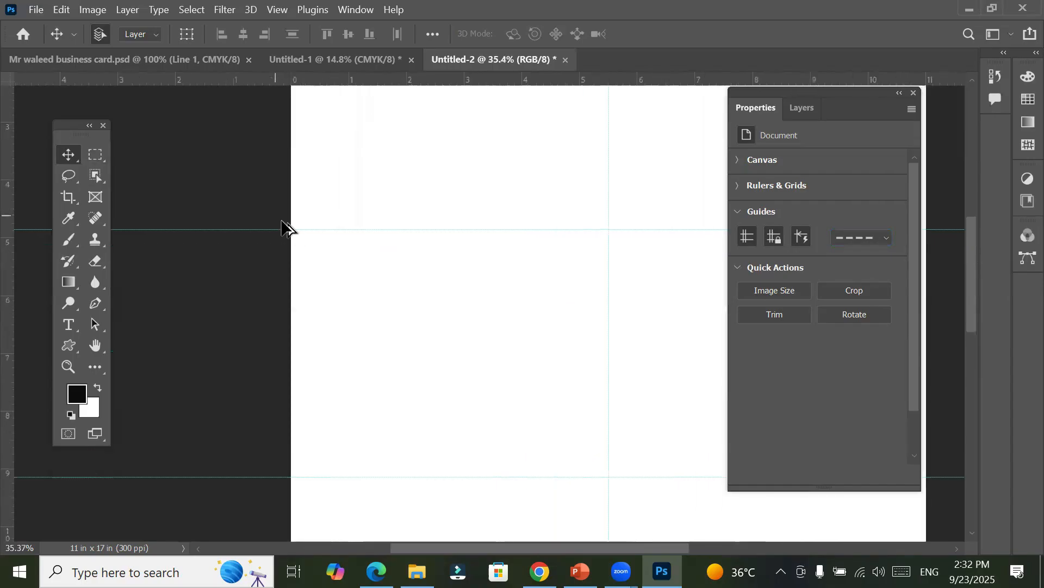
scroll(205, 217, up, 3)
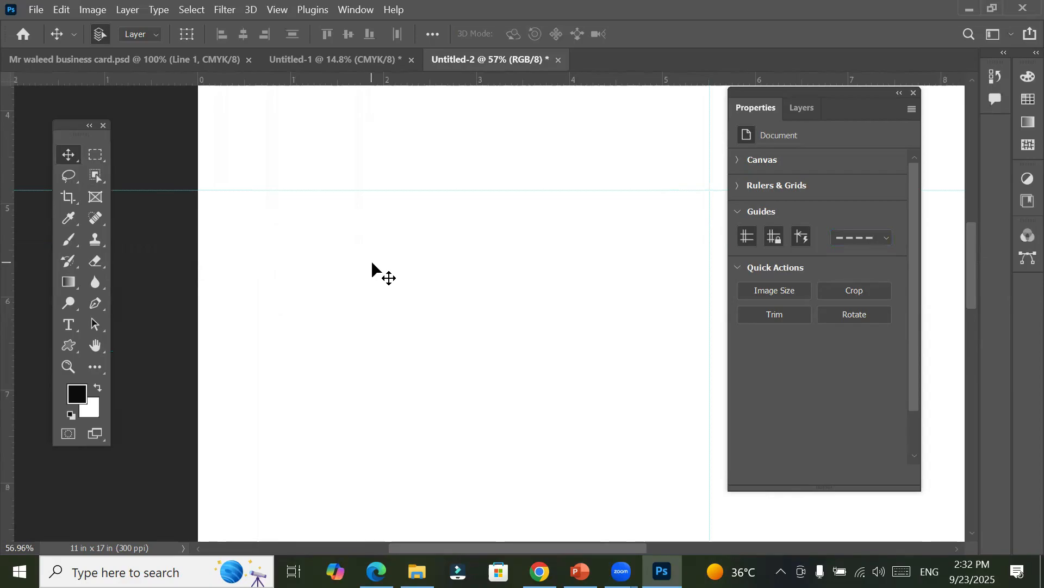
Step: Expand the Canvas section and set the canvas fill to Black
click(750, 160)
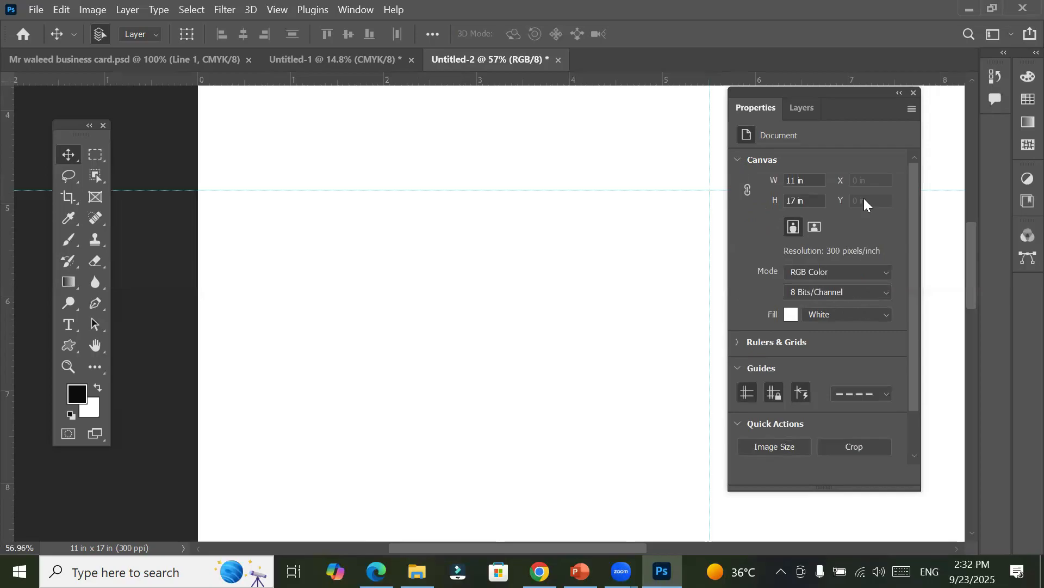
click(874, 313)
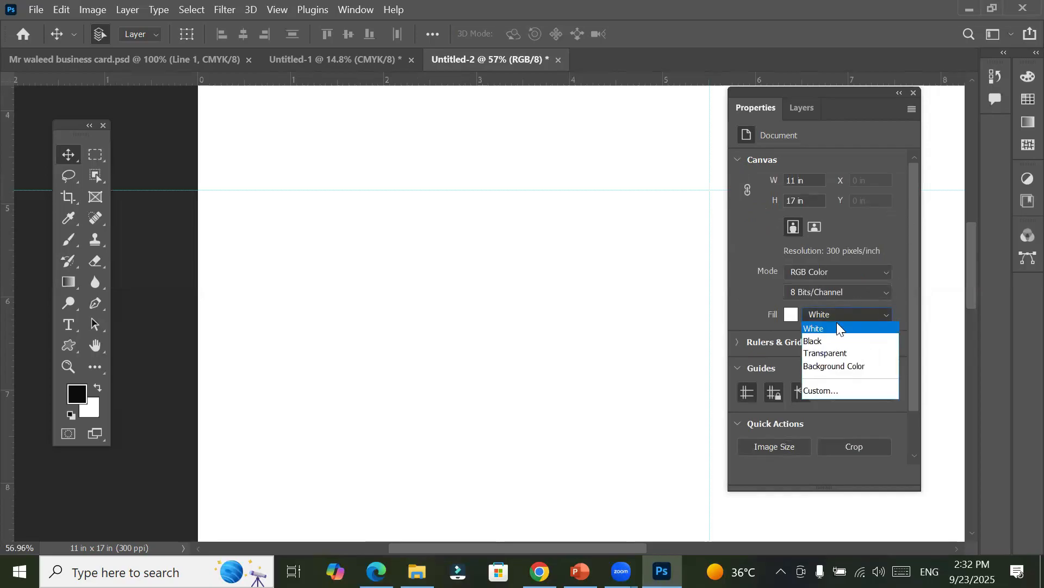
click(828, 342)
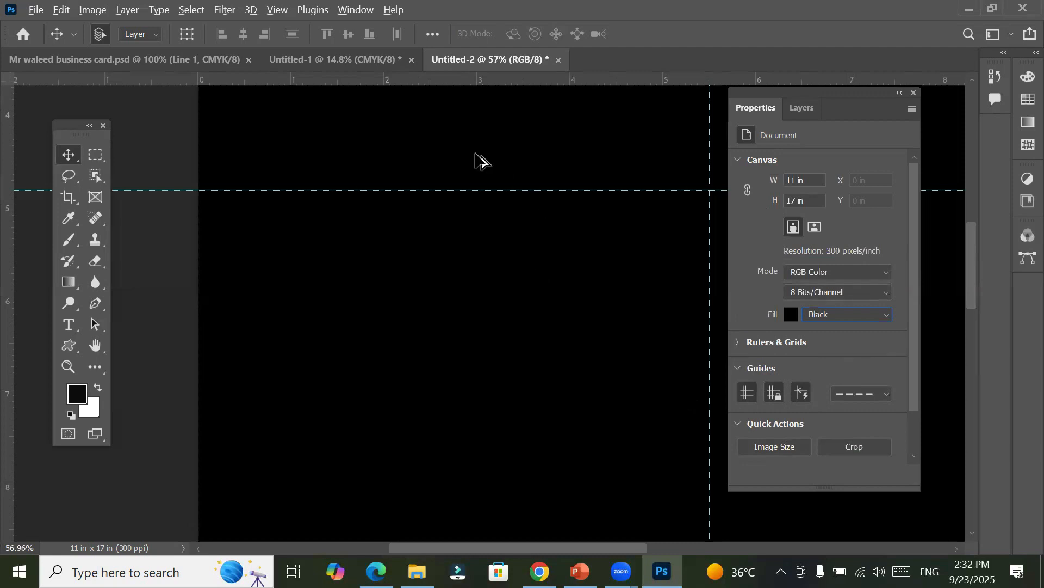
Step: Compare the guide styles up close on the black canvas by switching from dashed to solid and back to dashed
scroll(478, 174, up, 4)
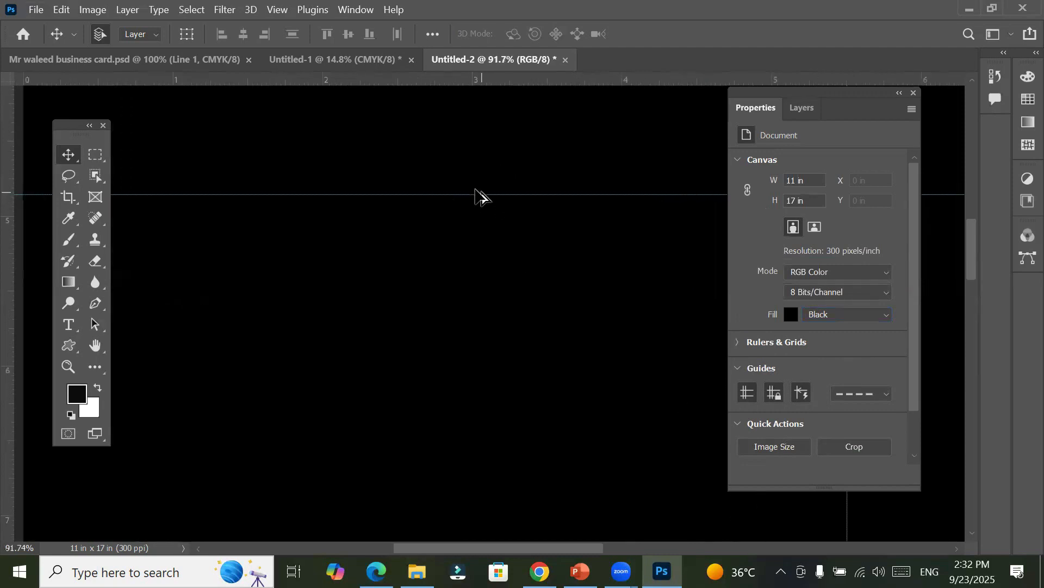
scroll(469, 185, up, 10)
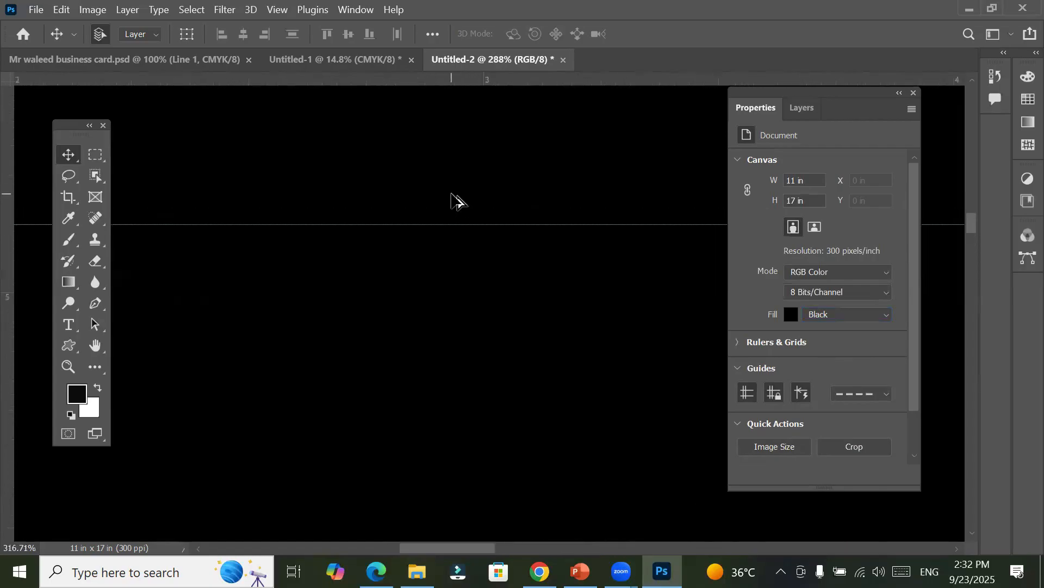
scroll(456, 200, up, 5)
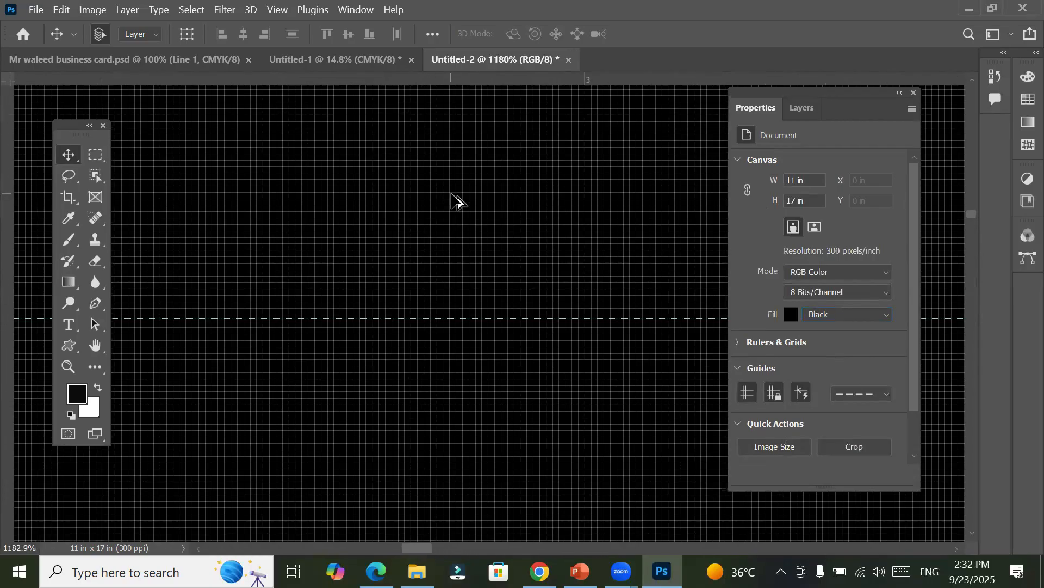
scroll(452, 194, up, 2)
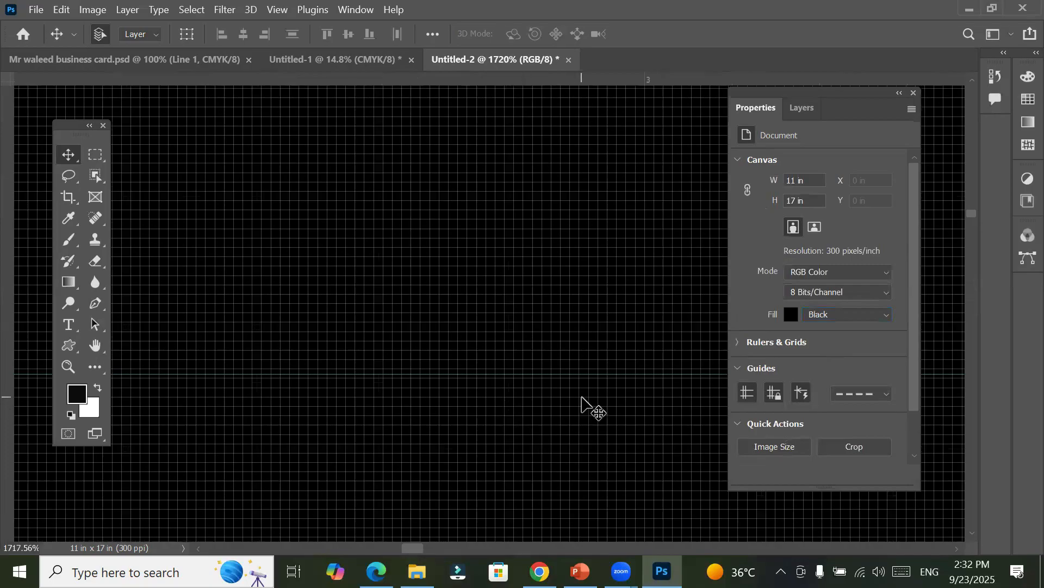
click(886, 395)
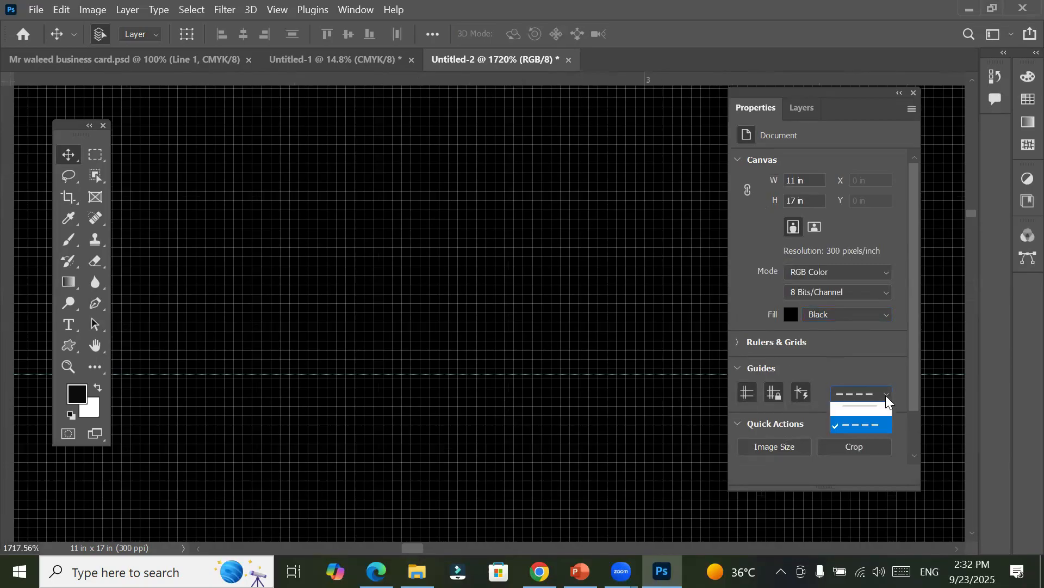
click(878, 411)
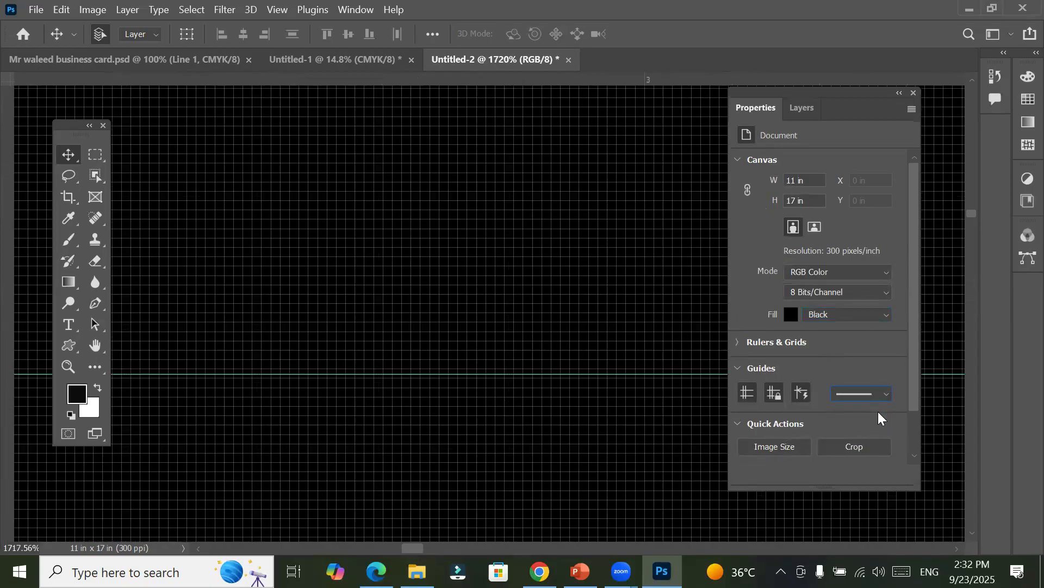
click(882, 392)
click(877, 427)
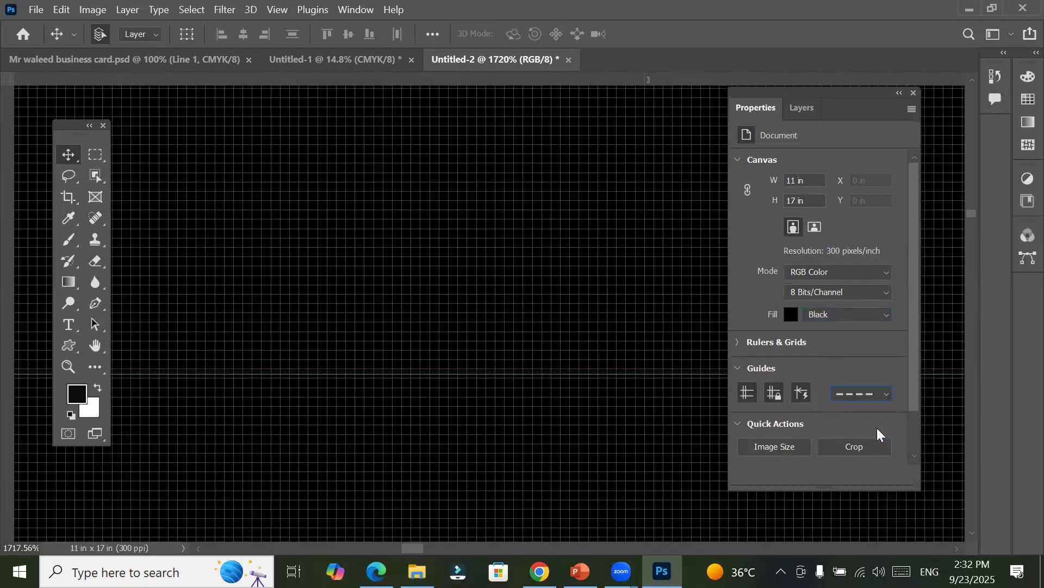
Step: Set the guide line style to solid, then hide and redisplay the guides on the black canvas
click(882, 393)
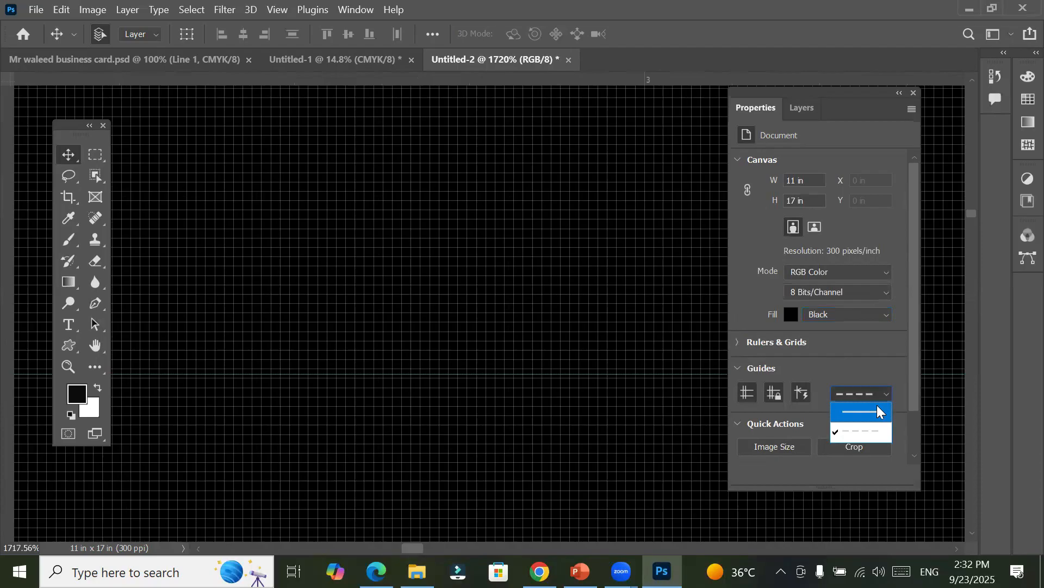
click(878, 412)
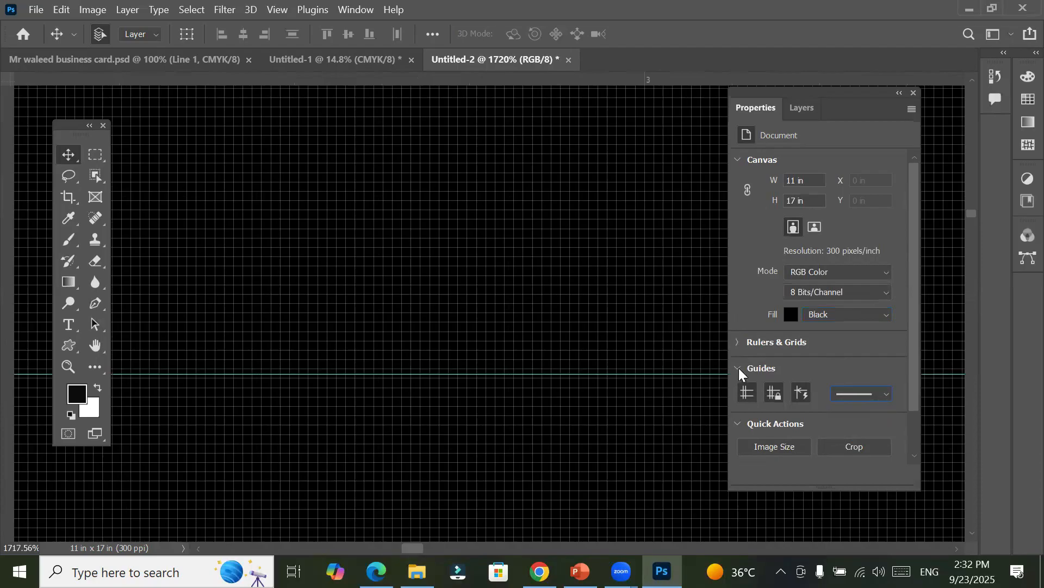
click(747, 393)
click(747, 393)
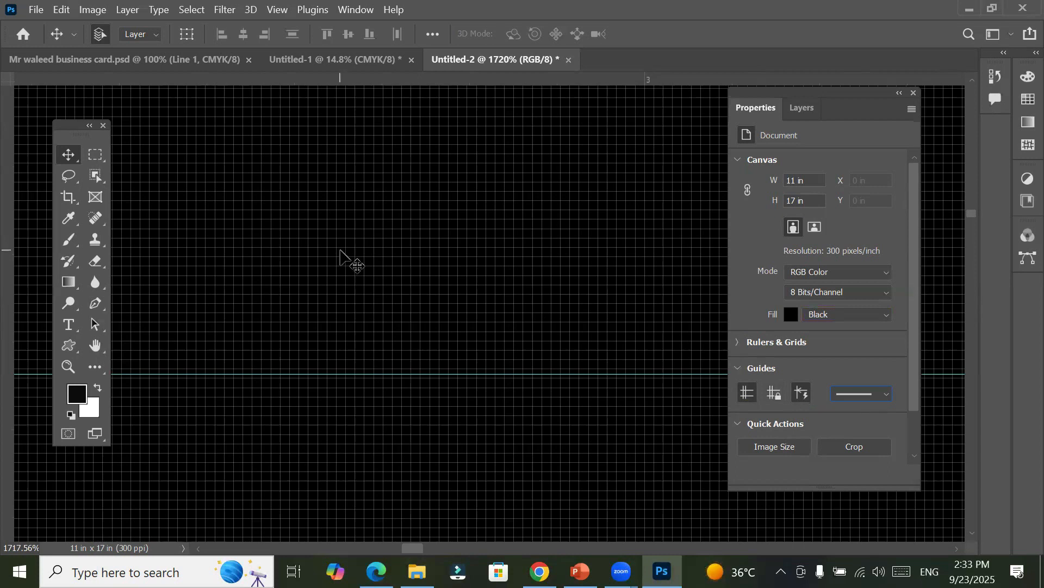
scroll(342, 254, down, 2)
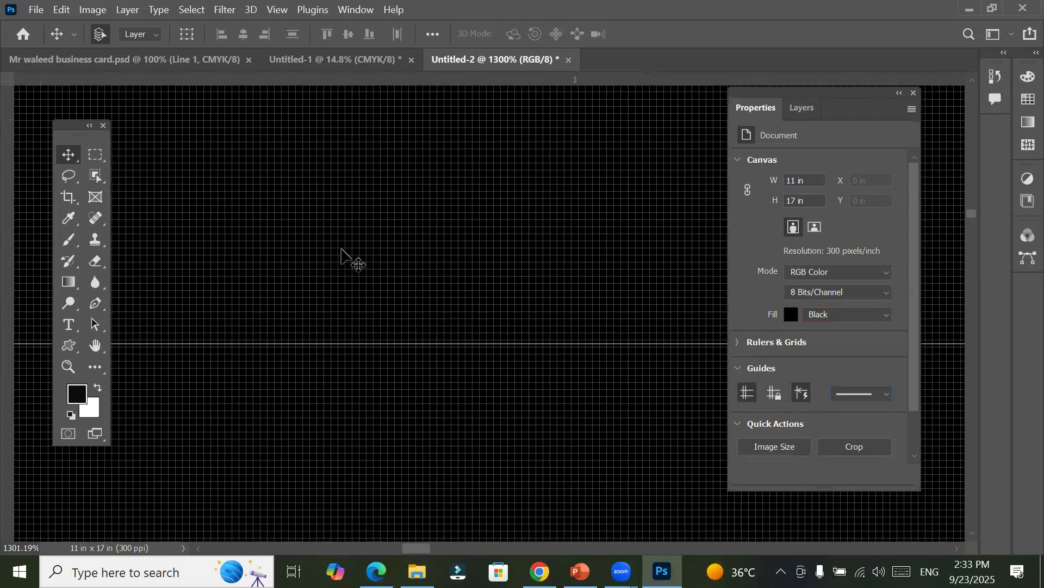
scroll(342, 254, down, 2)
scroll(342, 250, down, 8)
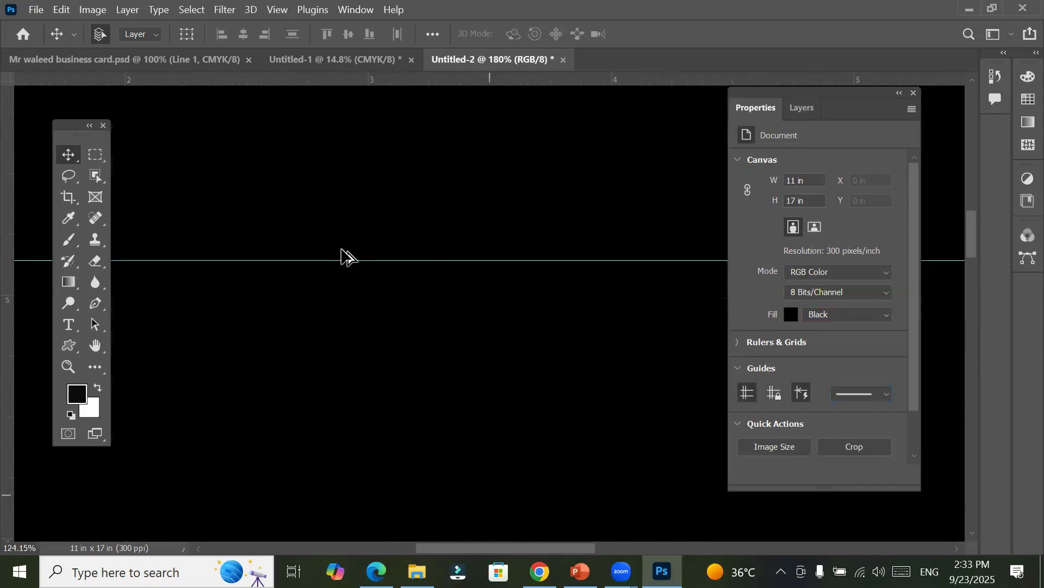
scroll(342, 250, down, 2)
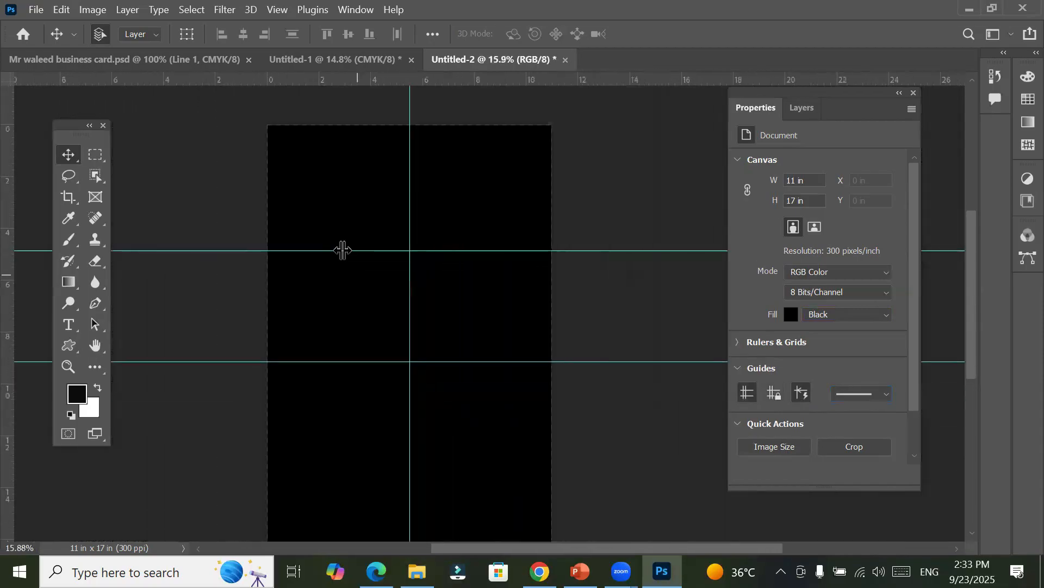
click(790, 316)
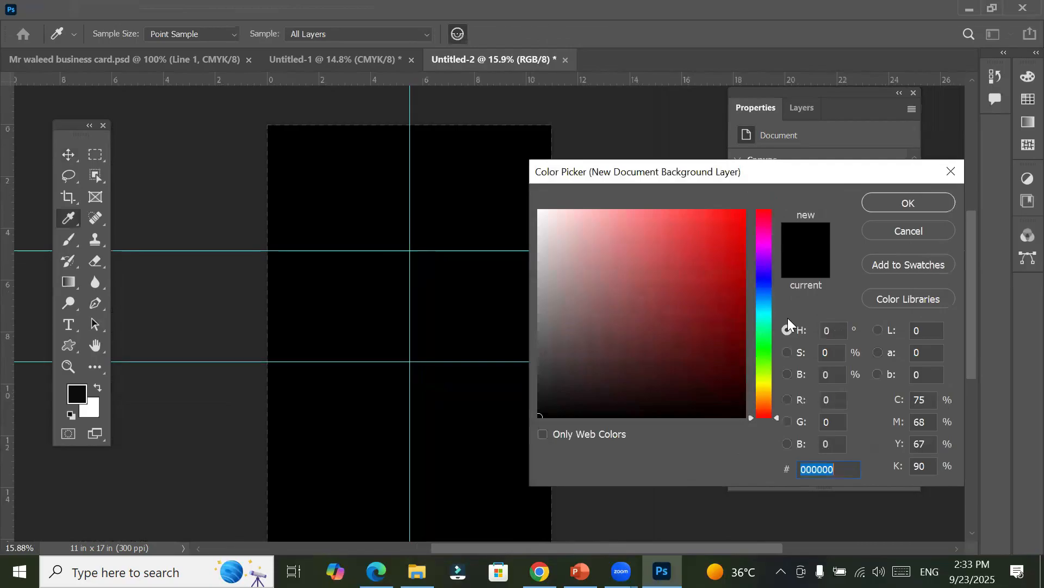
click(908, 232)
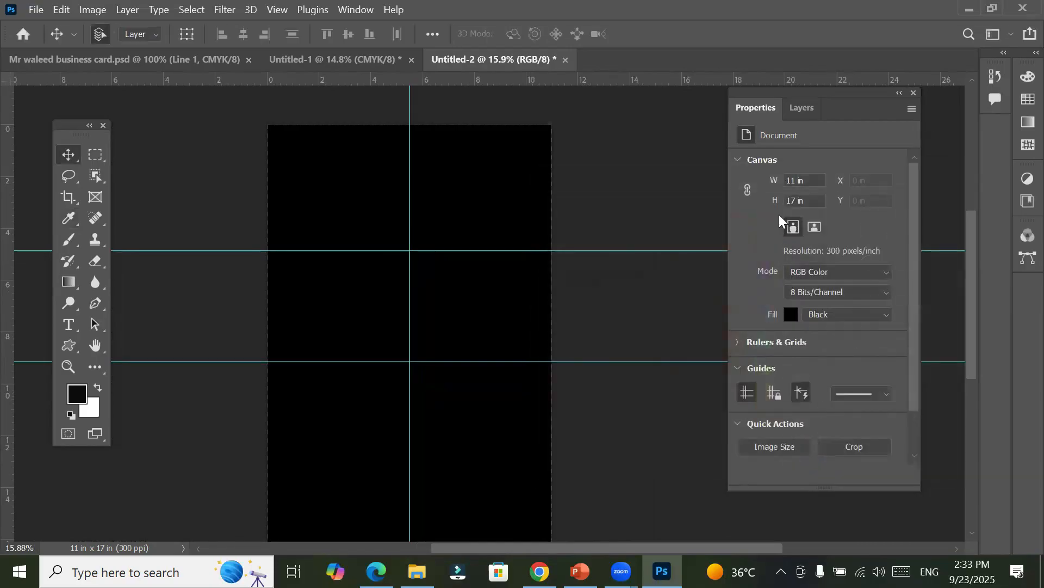
click(790, 315)
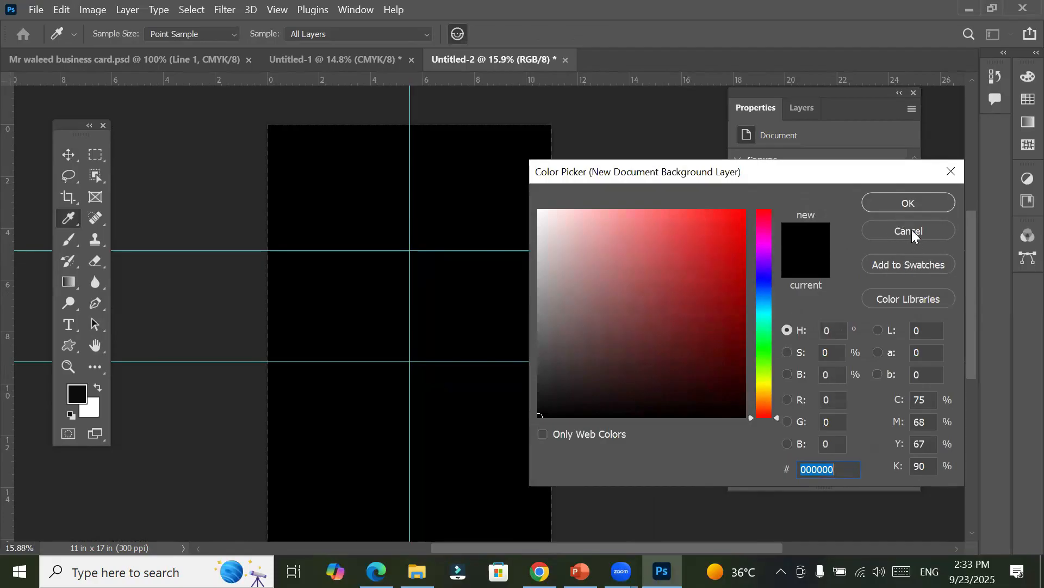
click(912, 229)
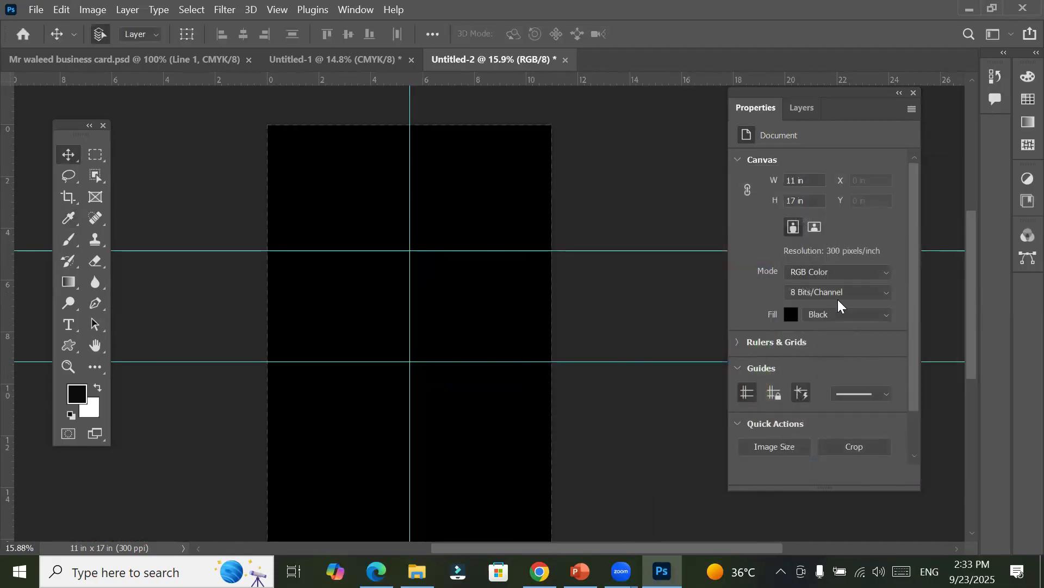
Step: Set the canvas fill to White and draw an orange rectangle about 899 × 728 px in the page's upper-left area
click(842, 314)
click(838, 322)
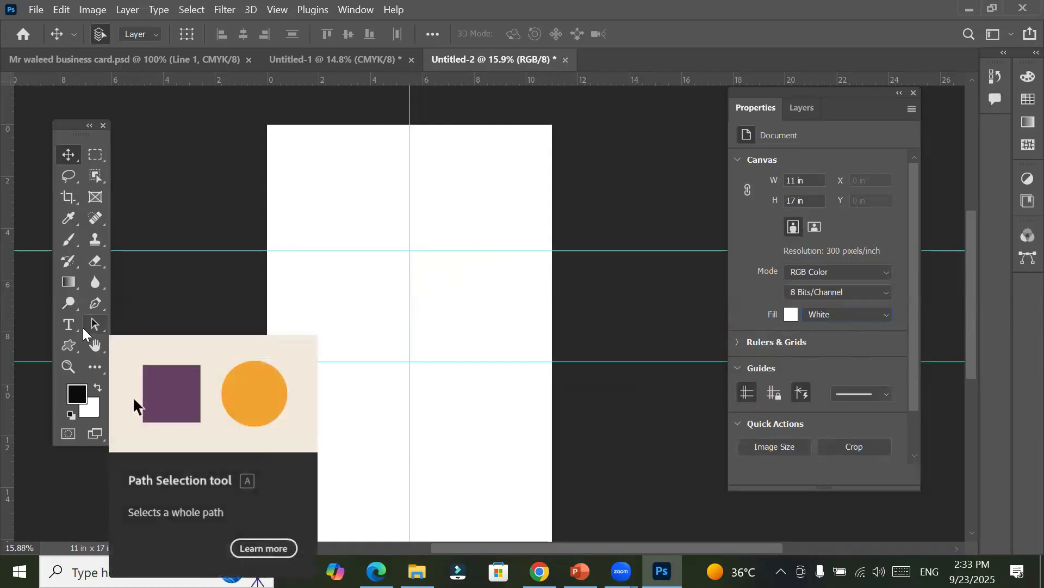
click(71, 350)
click(107, 348)
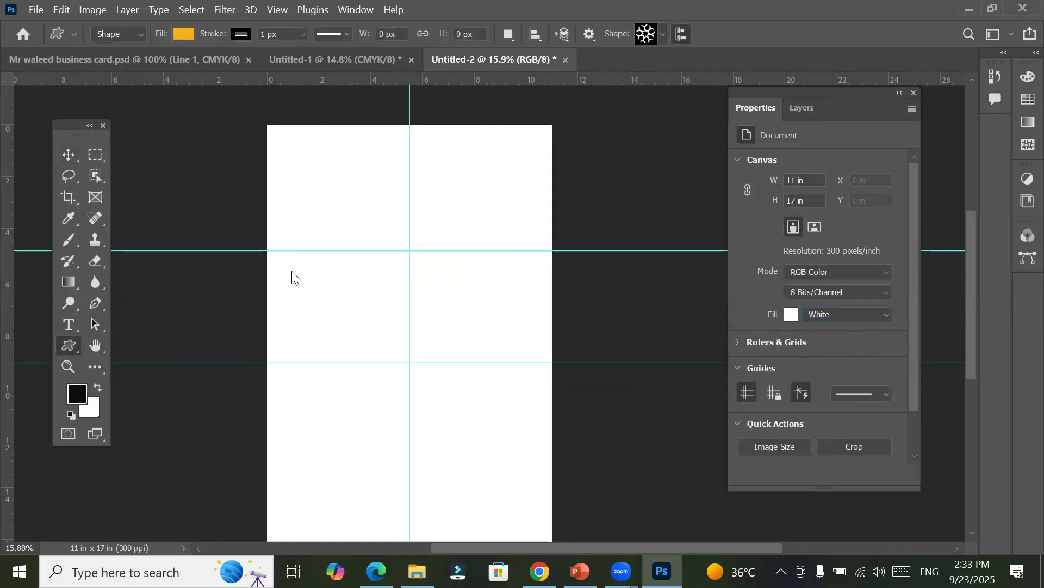
drag(317, 185, 354, 217)
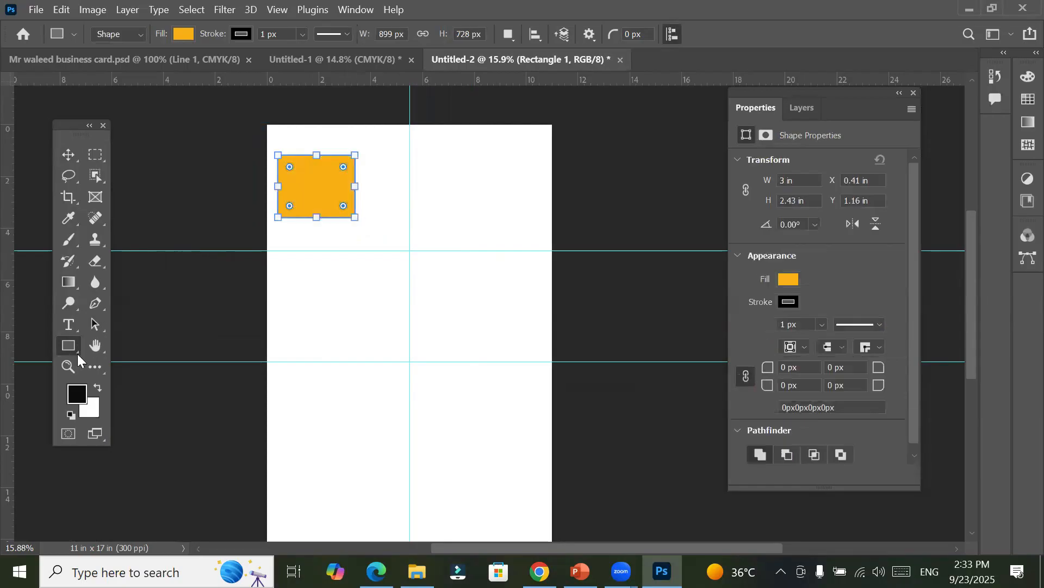
Step: Create an 899 × 728 px rectangle with 2 px corner radii and From Center off in the page's upper-right area
click(458, 165)
click(584, 290)
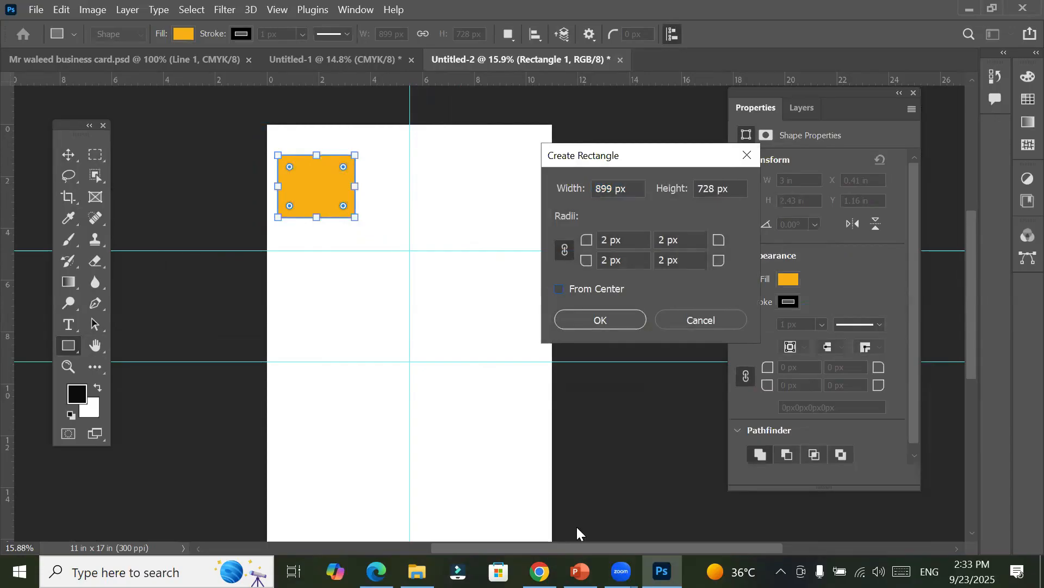
click(588, 288)
click(594, 323)
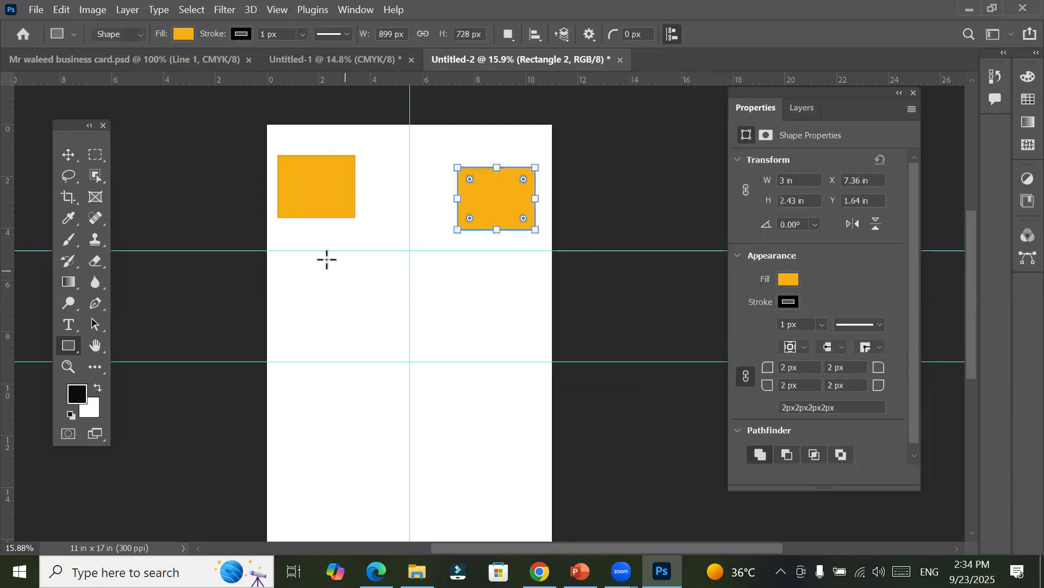
Step: Draw a rectangle about 897 × 651 px between the horizontal guides and create a same-sized one beside it with 2 px radii and From Center on
drag(321, 248, 326, 267)
drag(364, 306, 398, 306)
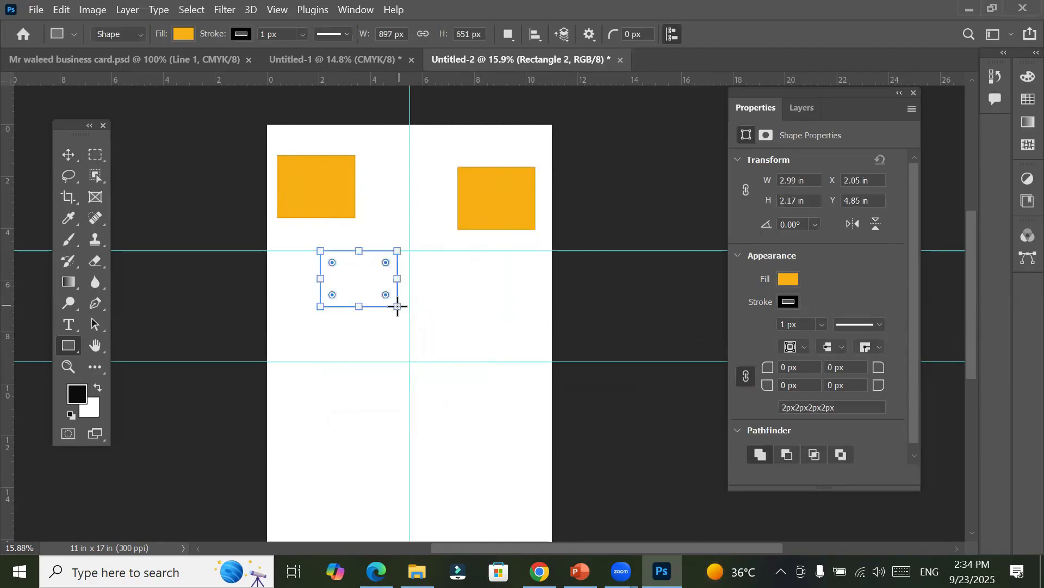
click(458, 306)
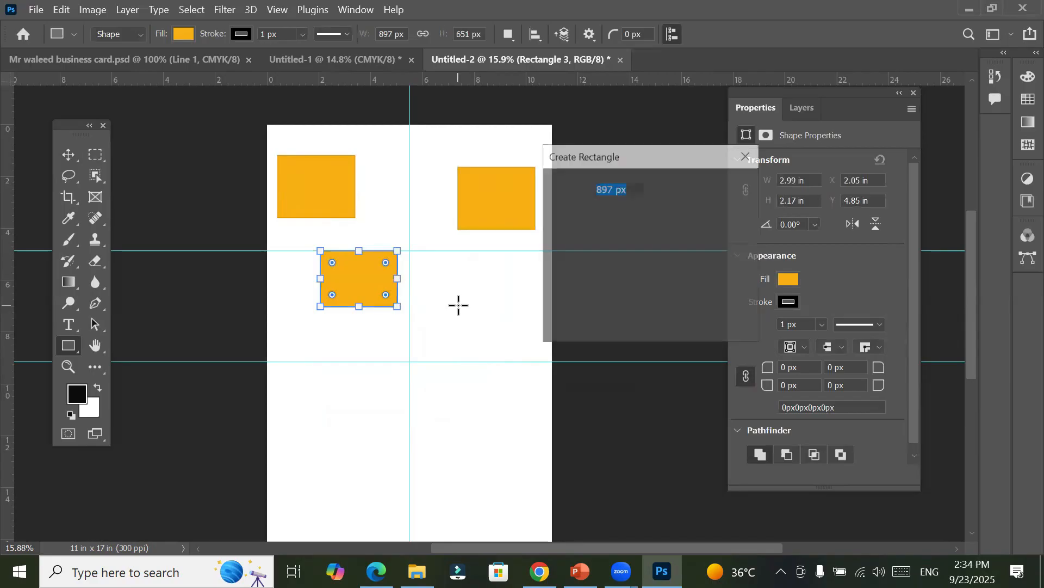
click(587, 292)
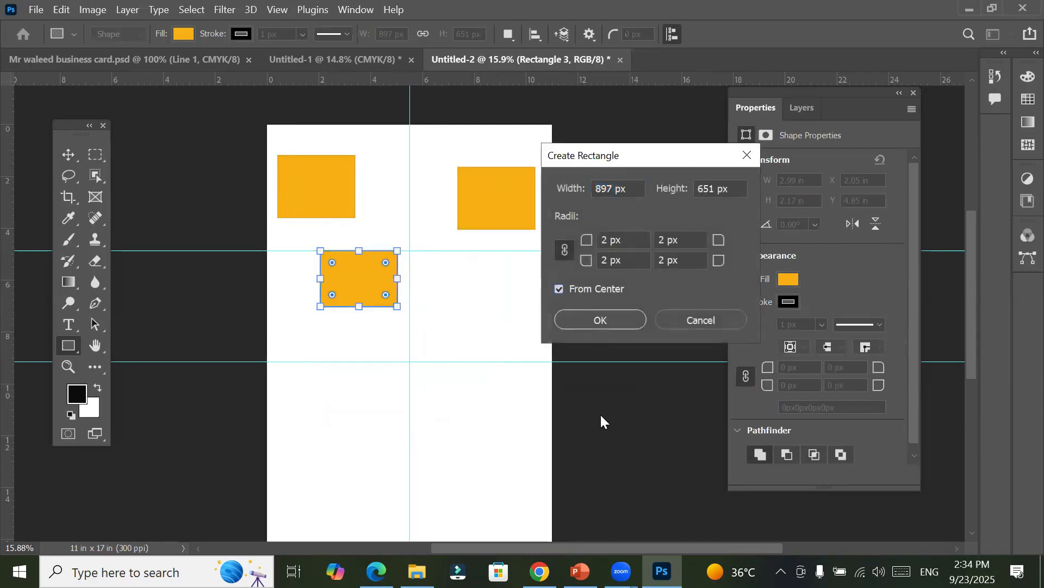
click(609, 319)
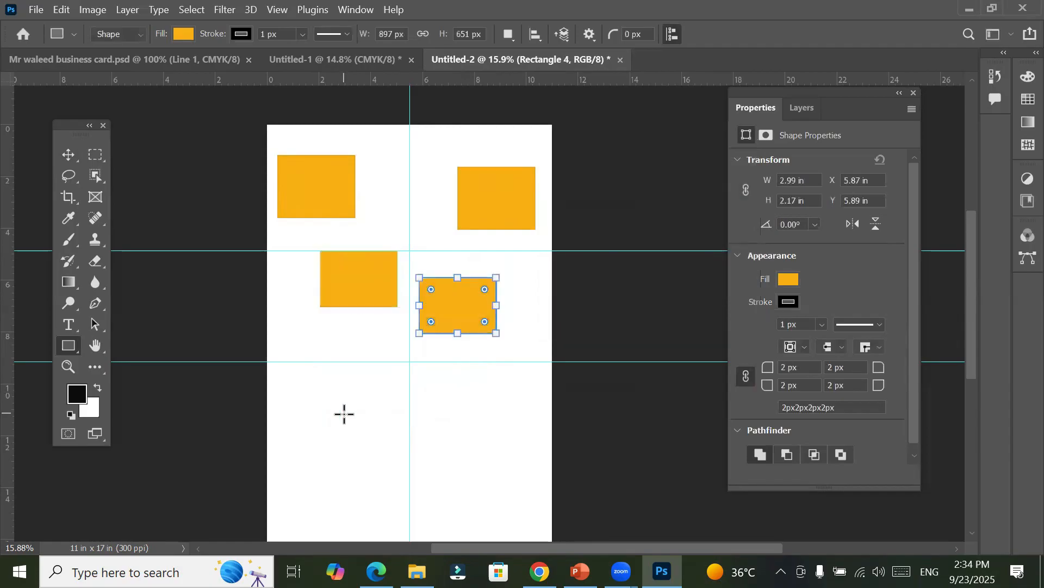
Step: Draw a rectangle about 987 × 924 px below the lower guide and create a same-sized one with 0 px radii and From Center off
drag(344, 414, 405, 454)
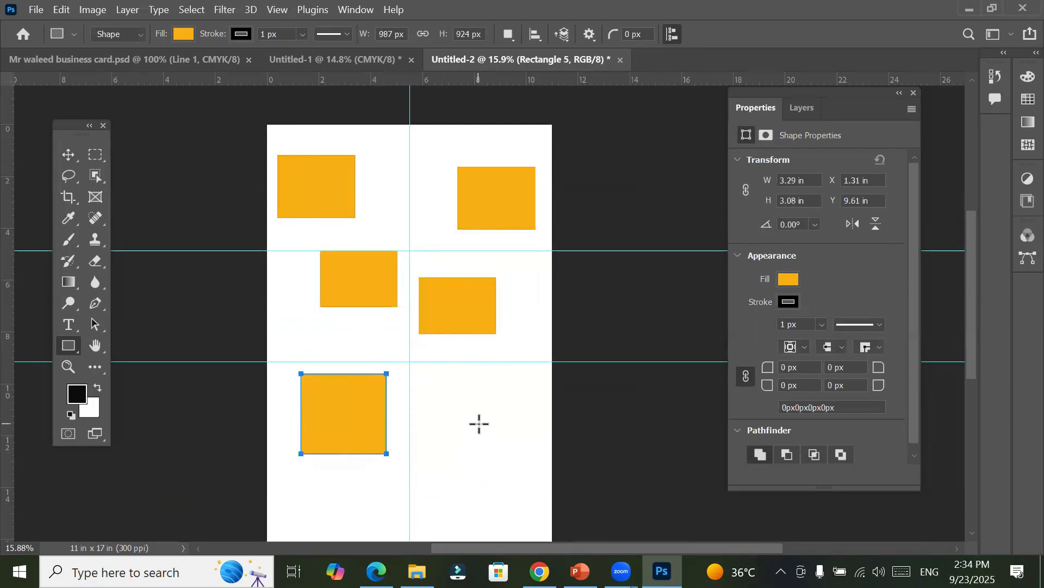
click(478, 423)
click(560, 289)
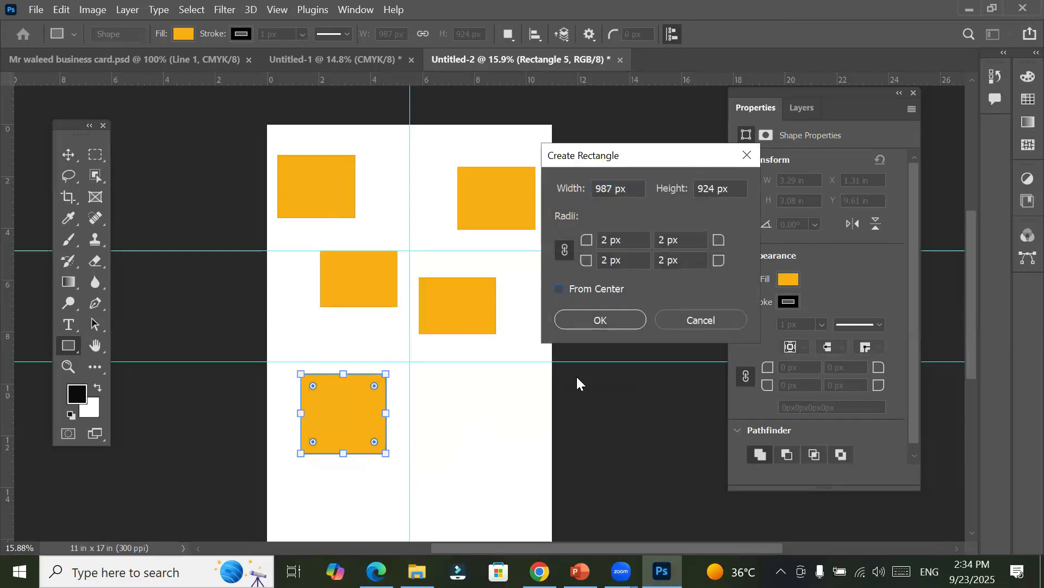
click(609, 240)
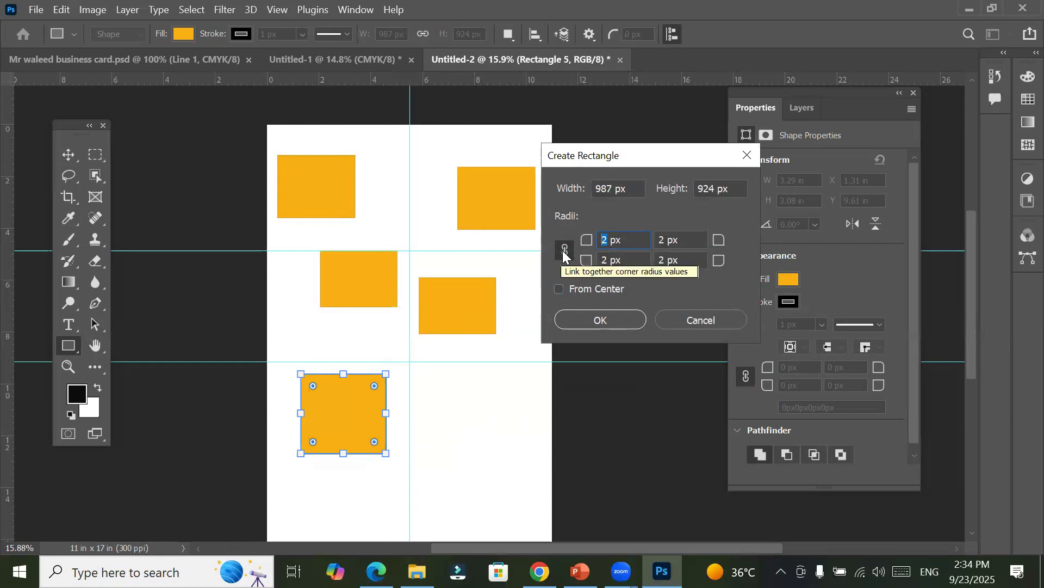
text(0)
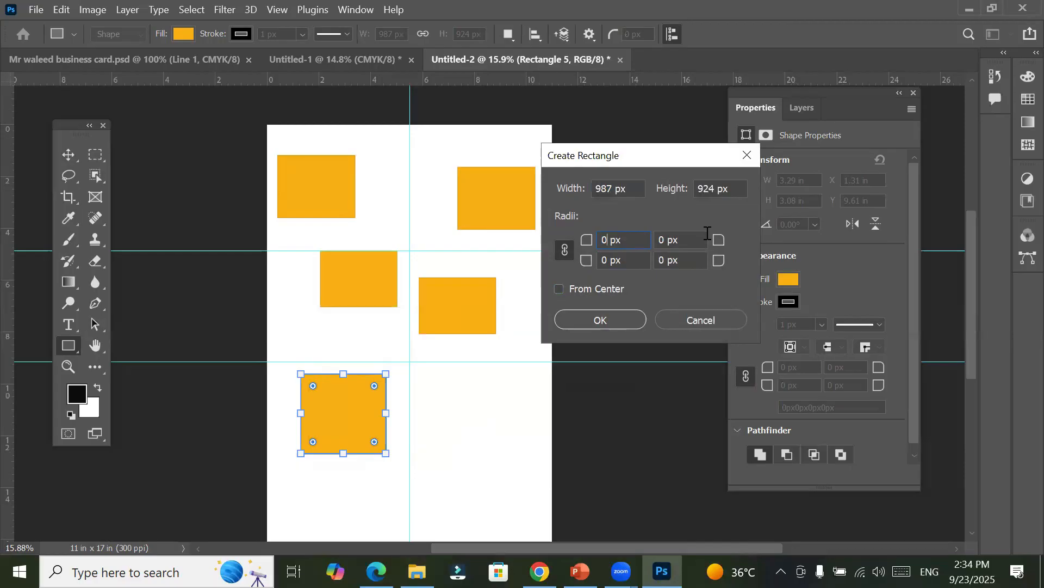
click(625, 319)
Step: Deselect the new rectangle and examine the square corners of the two lowest rectangles up close
scroll(473, 435, up, 1)
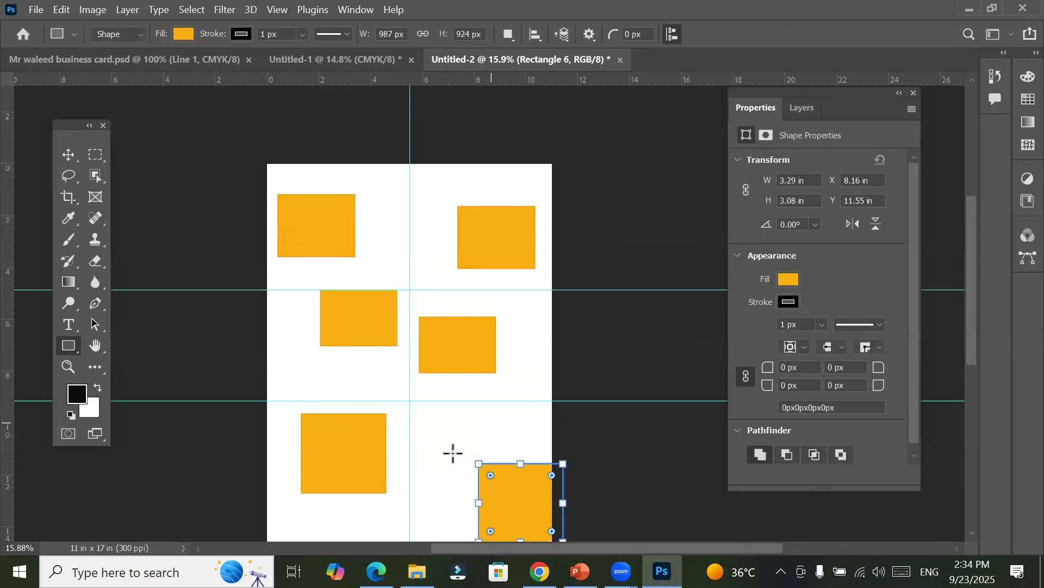
scroll(466, 502, up, 1)
scroll(493, 441, up, 4)
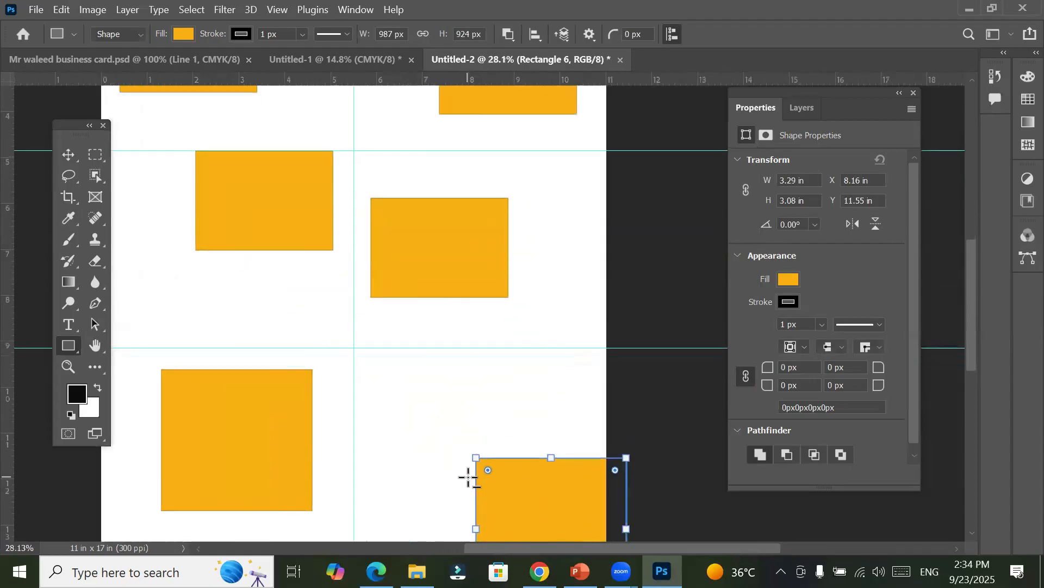
scroll(474, 472, up, 5)
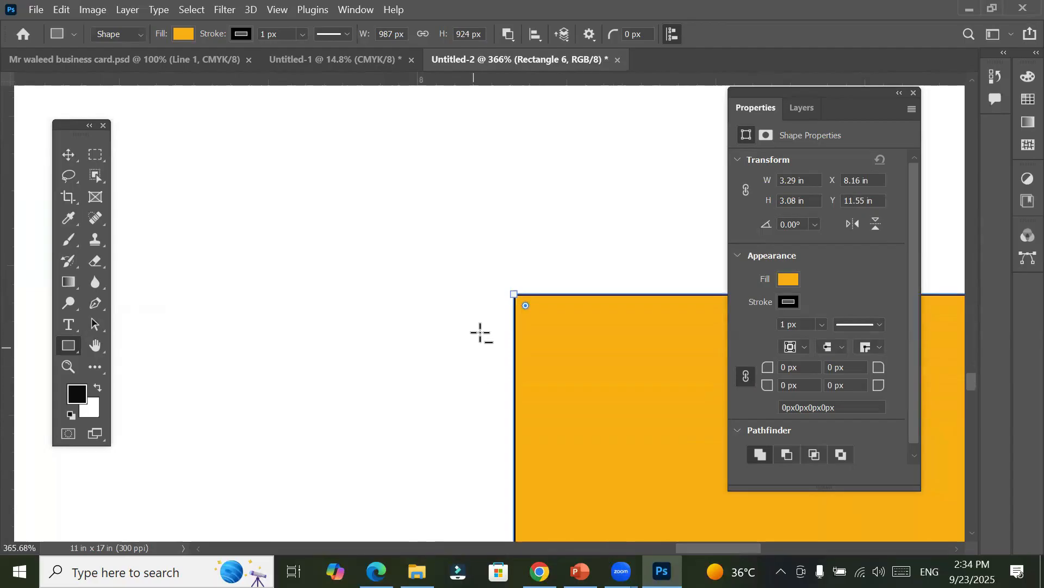
scroll(482, 332, up, 1)
click(73, 151)
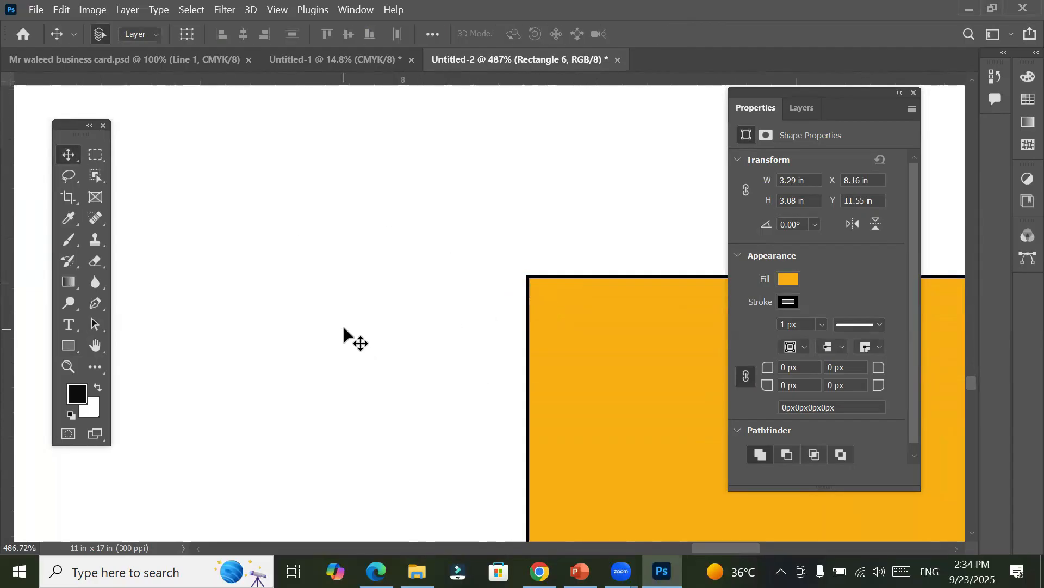
drag(282, 289, 643, 352)
mouse_move(203, 374)
mouse_down()
mouse_move(269, 303)
mouse_move(488, 240)
mouse_move(299, 345)
mouse_move(261, 335)
mouse_move(773, 493)
mouse_move(769, 462)
mouse_up()
mouse_move(125, 503)
mouse_down()
mouse_move(259, 389)
mouse_move(229, 377)
mouse_move(384, 396)
mouse_move(651, 459)
mouse_up()
click(229, 378)
drag(225, 402, 690, 406)
drag(169, 427, 19, 426)
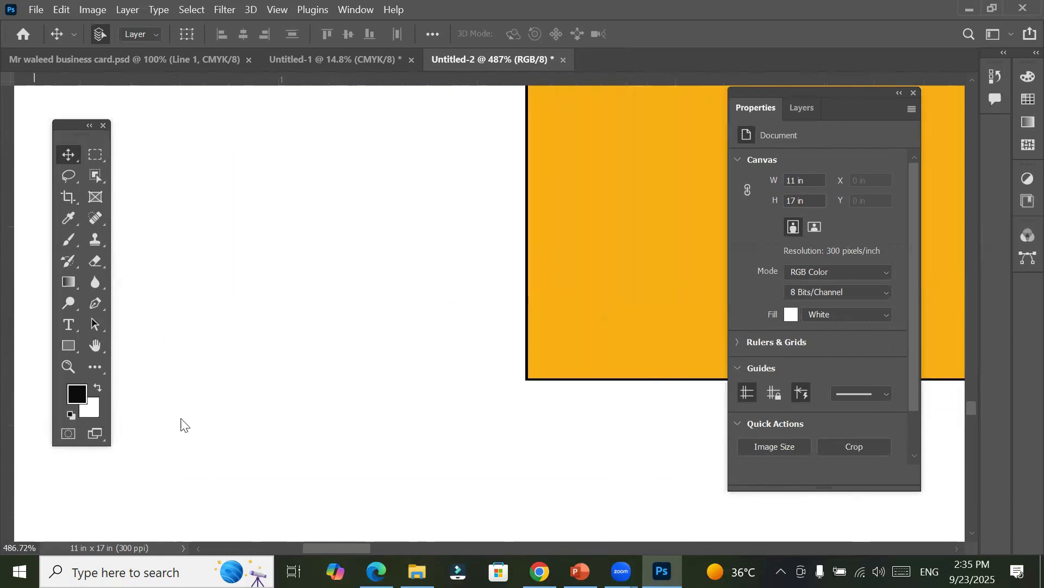
scroll(536, 378, up, 10)
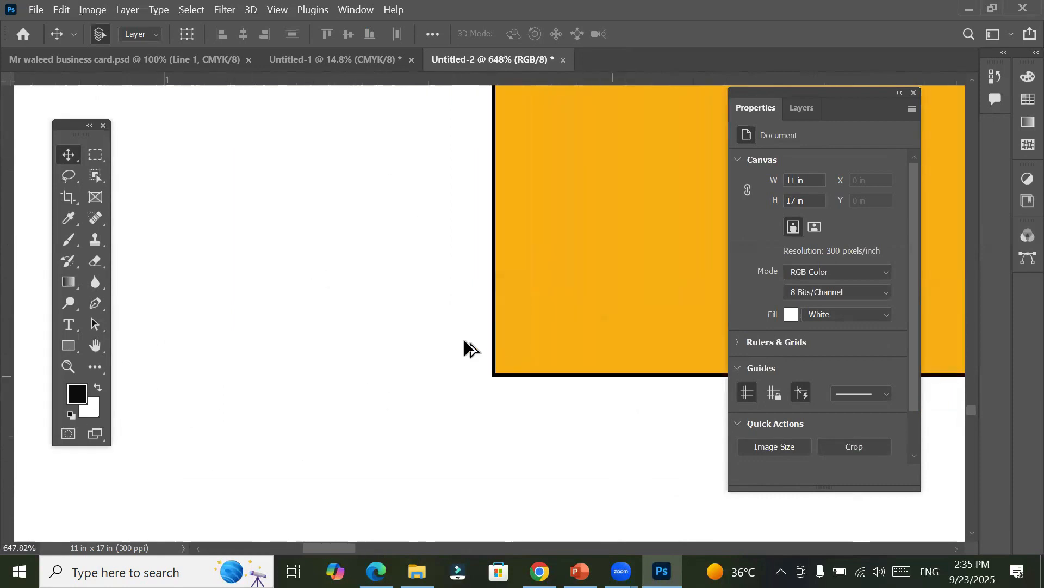
scroll(532, 380, up, 6)
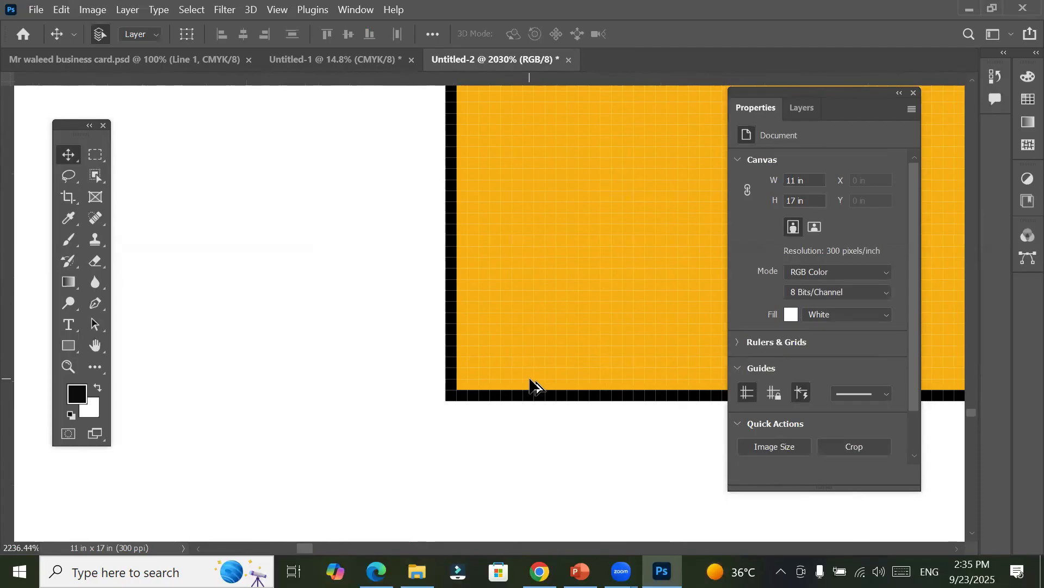
scroll(531, 381, down, 6)
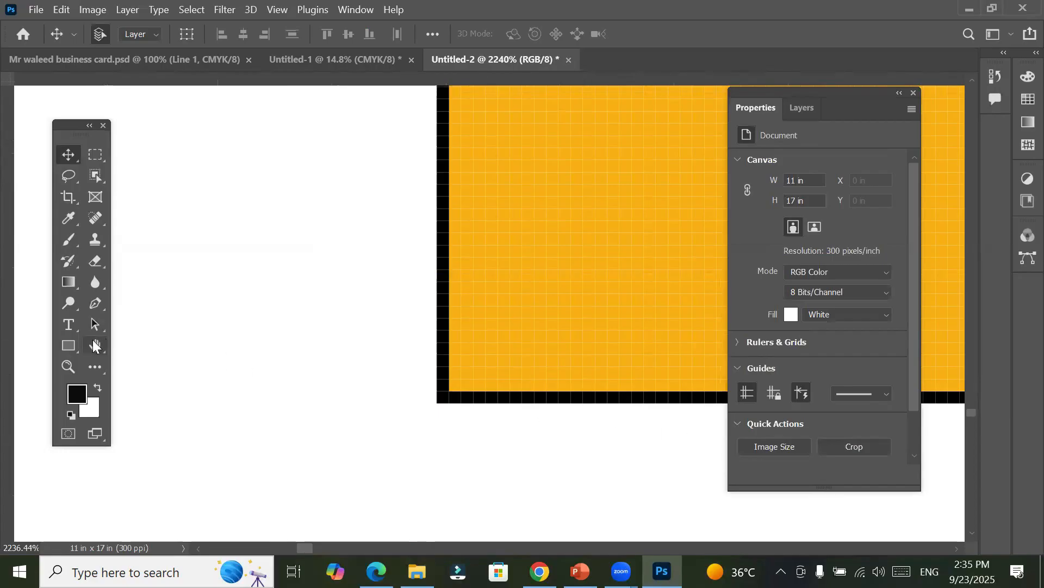
Step: Create a 100 × 100 px rectangle with 10 px corner radii over the lower-left corner of the large left rectangle
click(70, 346)
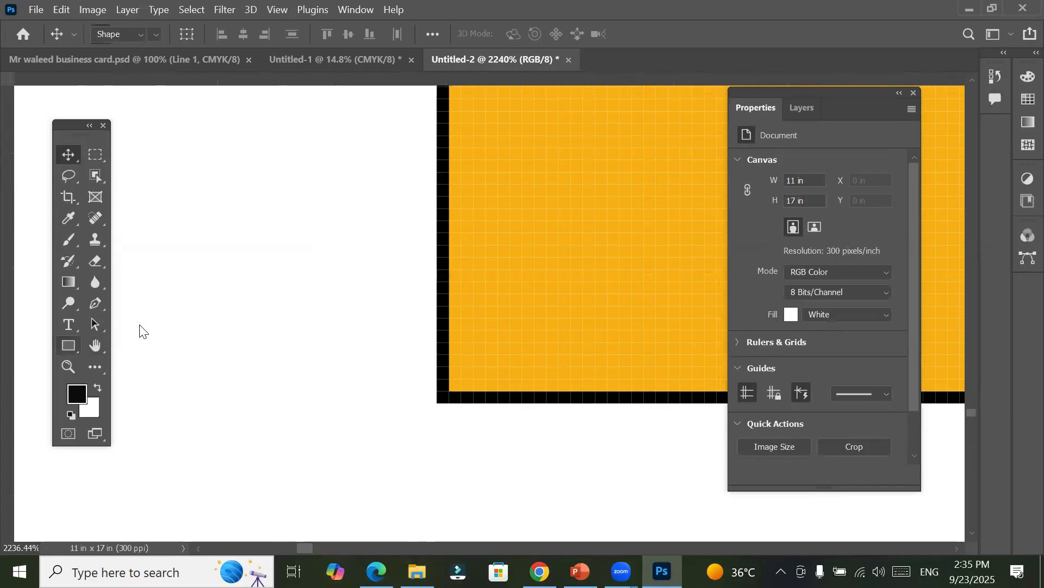
click(186, 318)
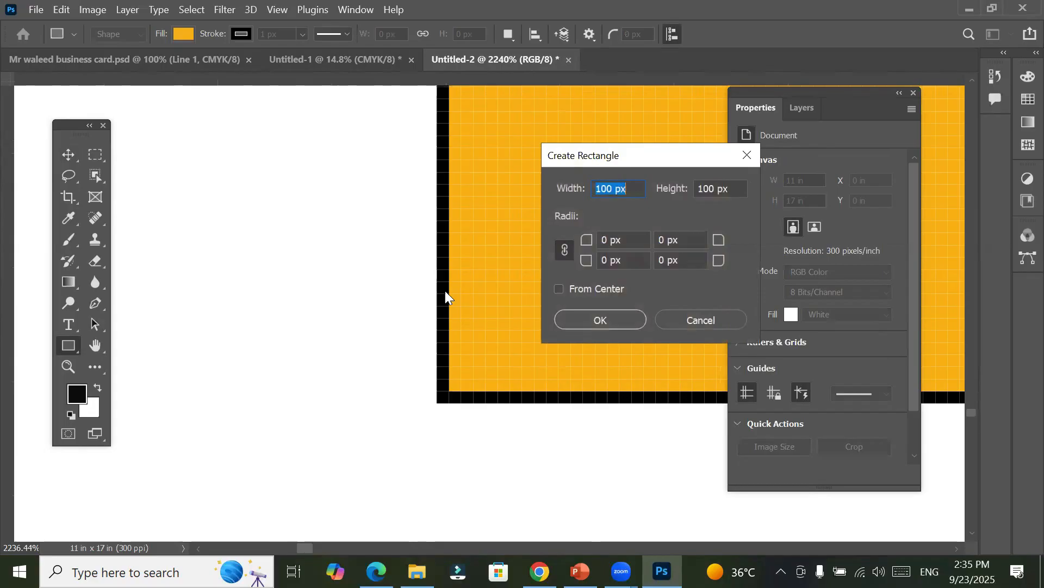
click(609, 240)
text(10)
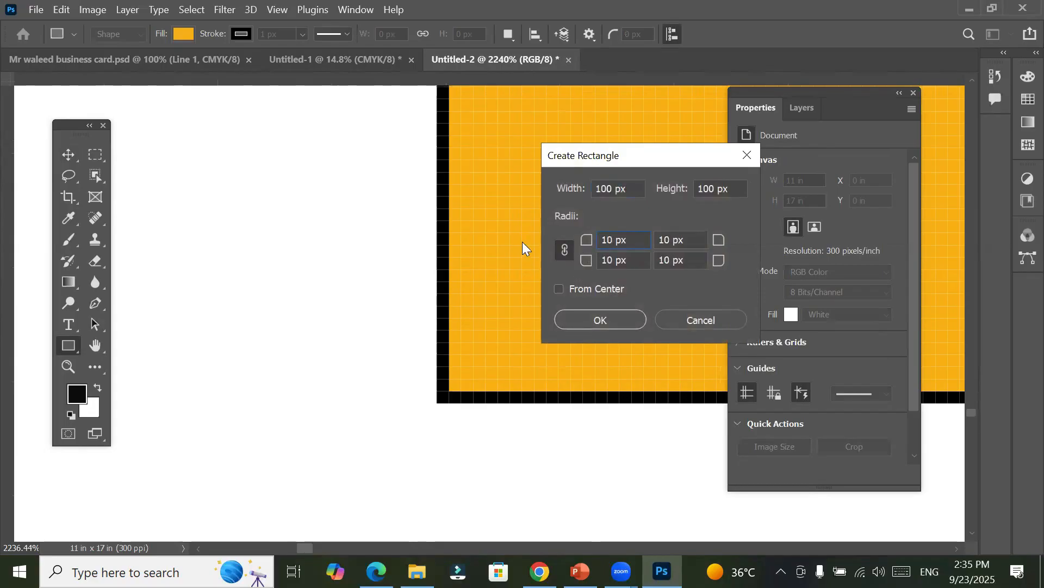
click(589, 319)
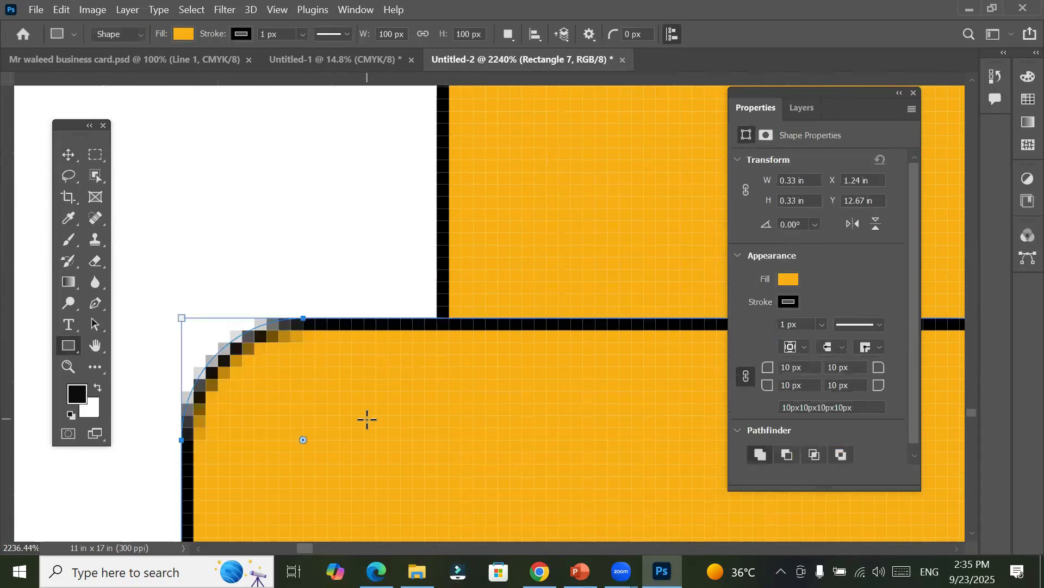
Step: Move the small rounded rectangle off the large lower-left rectangle onto the blank canvas beside it, at about X 0.93 in, Y 12.18 in
scroll(367, 419, down, 2)
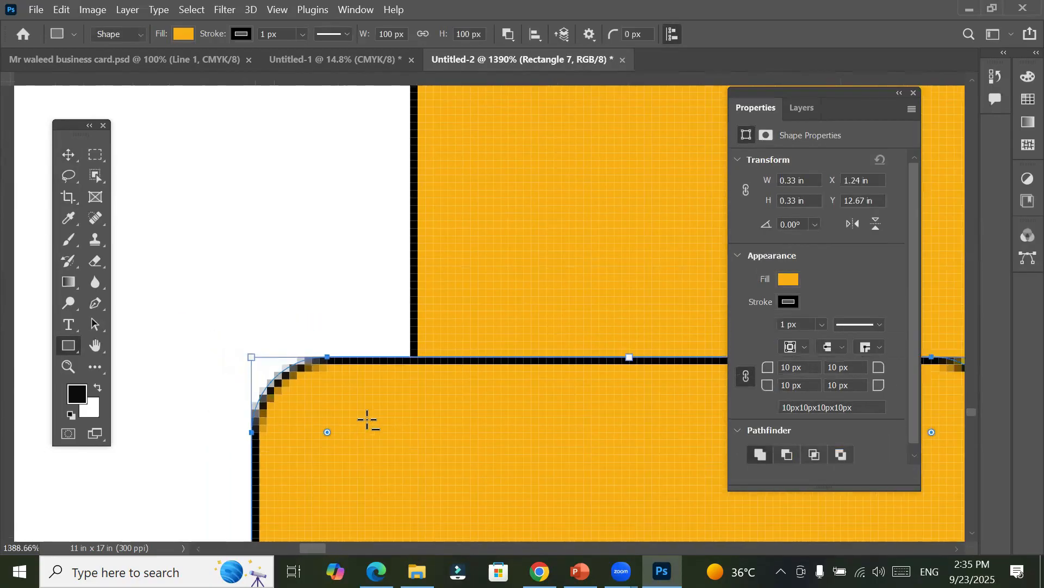
scroll(367, 419, down, 4)
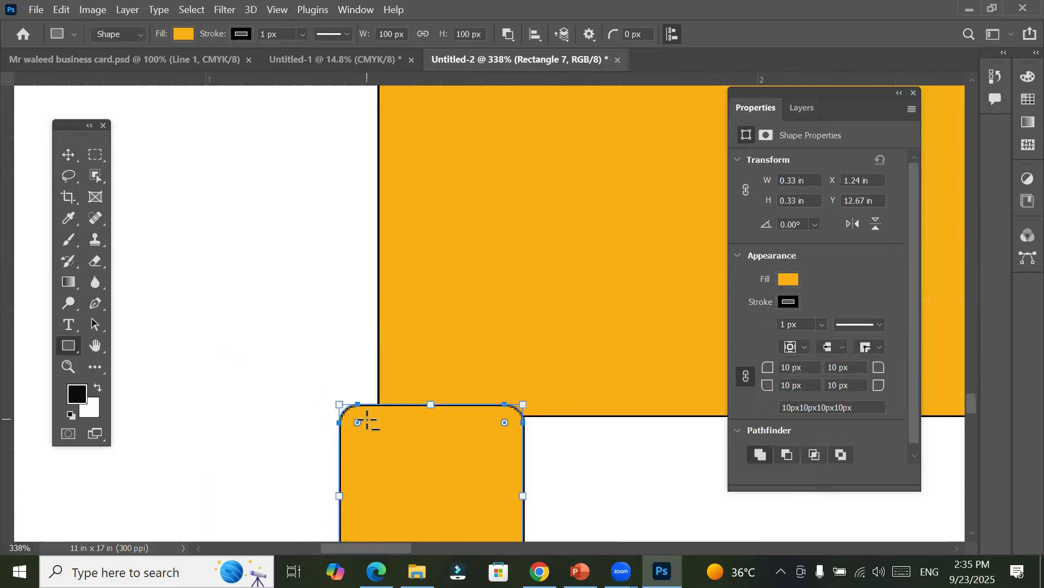
click(68, 154)
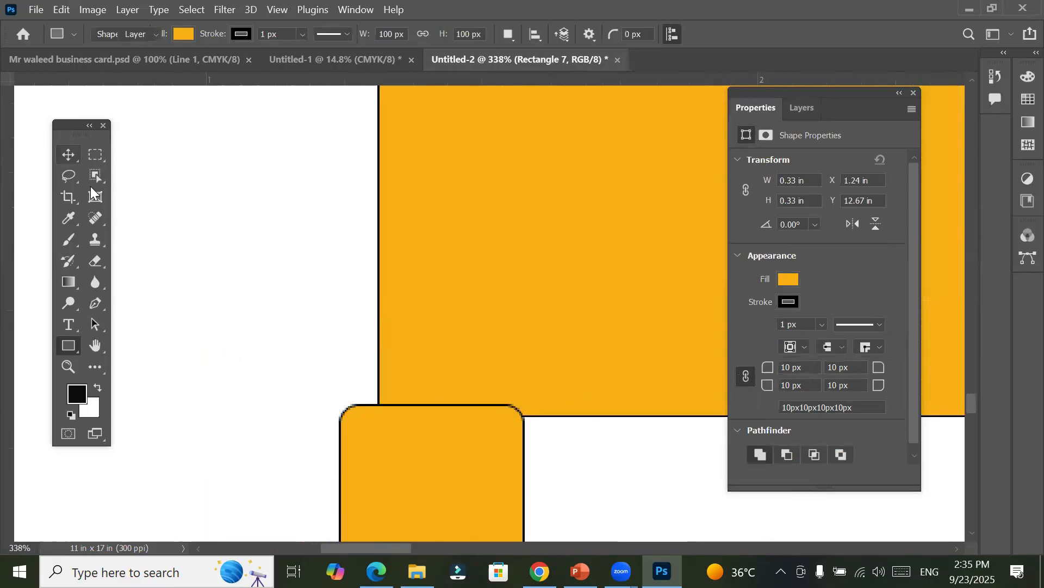
drag(364, 434, 191, 162)
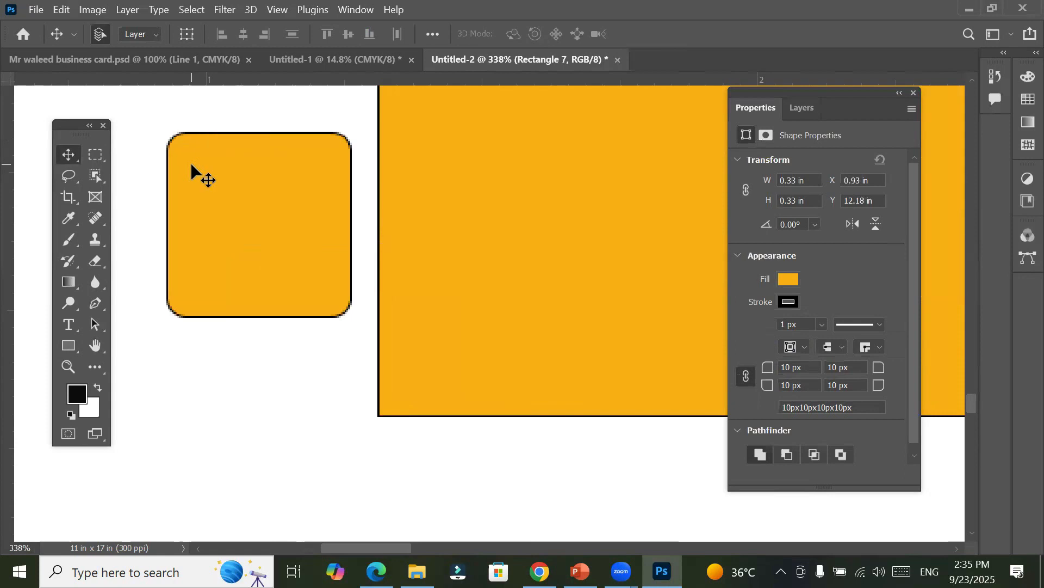
scroll(190, 162, down, 15)
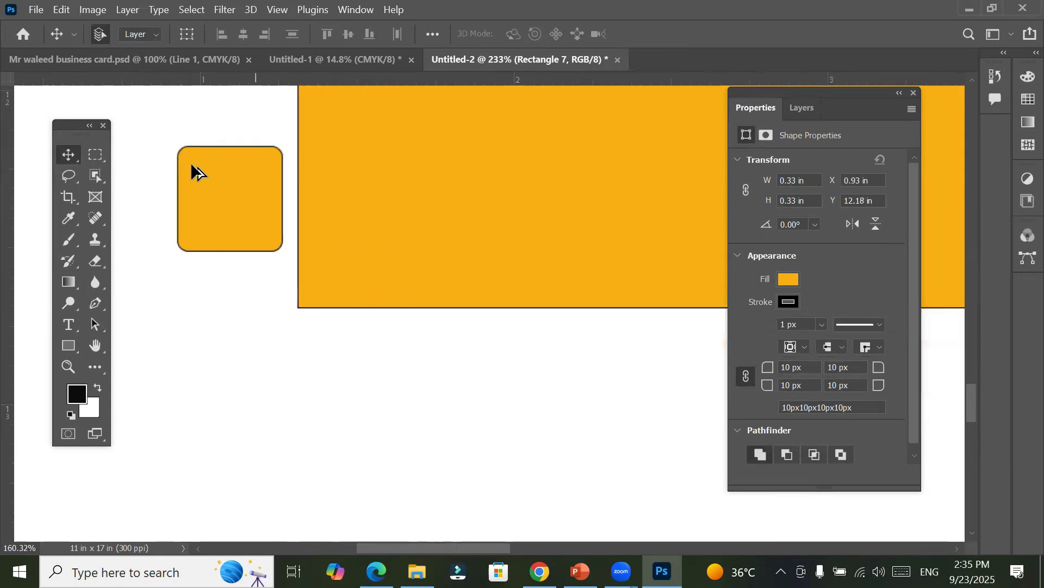
scroll(191, 162, down, 10)
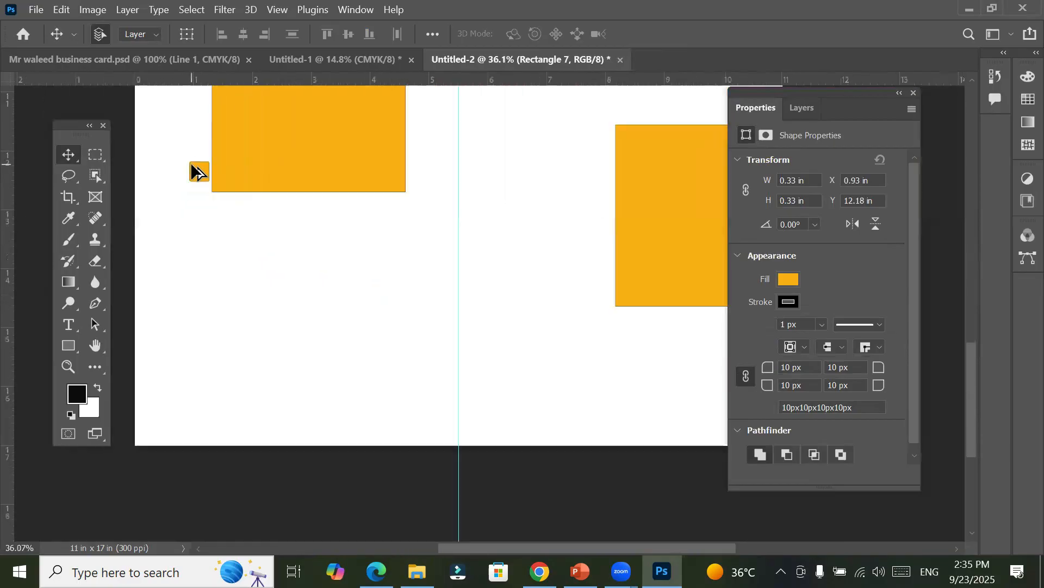
drag(235, 158, 292, 380)
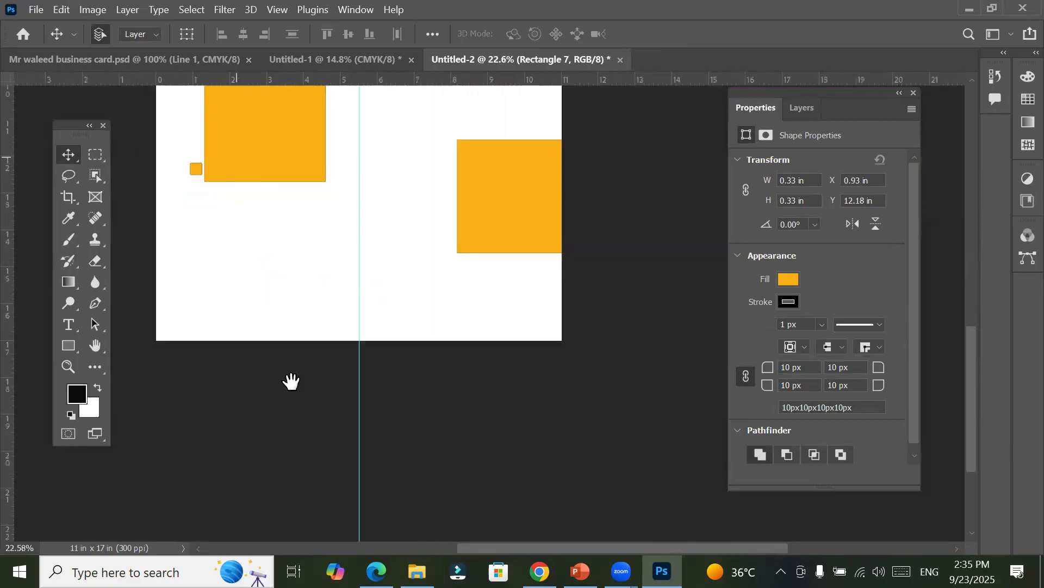
scroll(294, 388, down, 4)
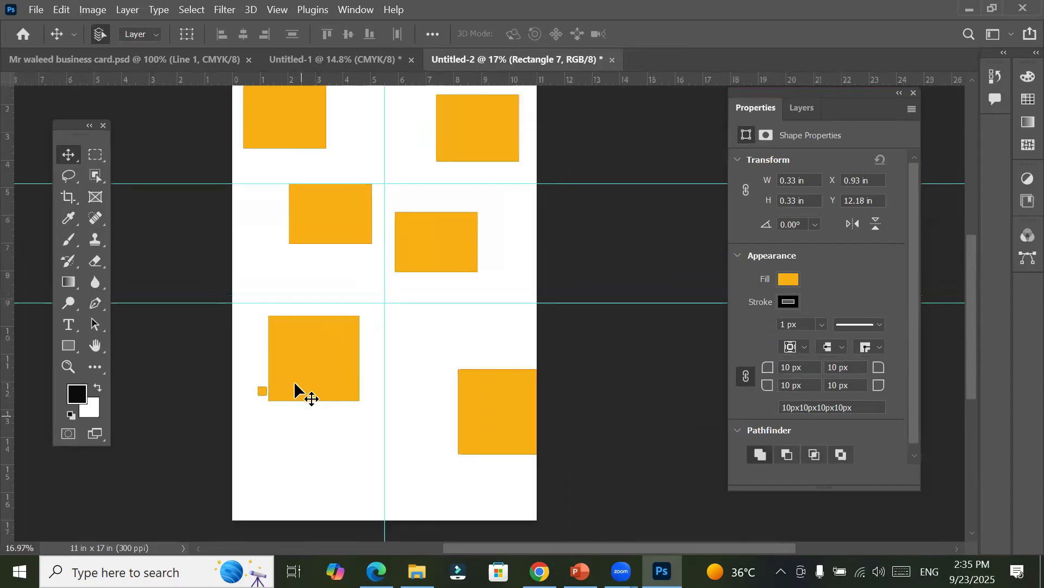
scroll(295, 388, down, 1)
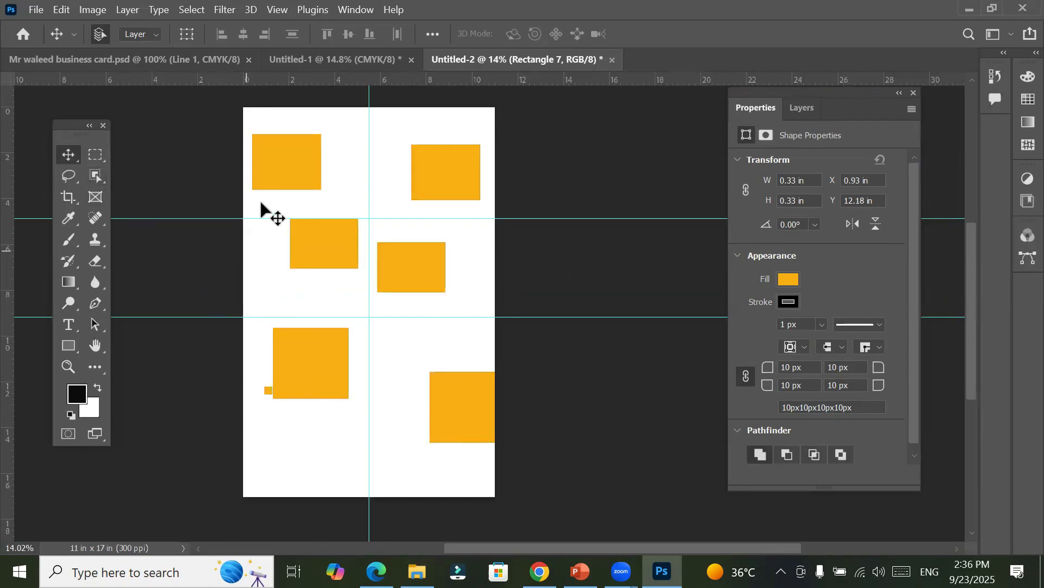
Step: Move the top-left rectangle to X 1.46 in, Y 1.64 in and align the middle-left rectangle beneath it
drag(281, 162, 296, 146)
drag(326, 254, 312, 271)
drag(306, 148, 321, 178)
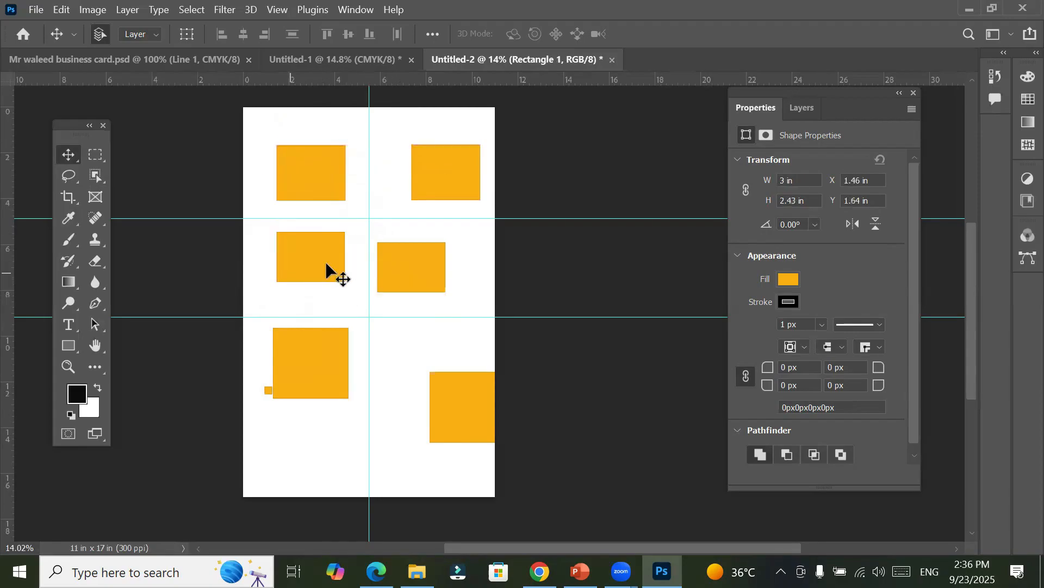
drag(321, 275, 319, 275)
Step: Align the middle-right and two lowest rectangles into two columns, placing the lower-left one at X 1.46 in, Y 9.97 in
drag(410, 270, 443, 269)
drag(462, 408, 435, 358)
mouse_move(305, 371)
mouse_down()
mouse_move(303, 391)
mouse_move(370, 331)
mouse_move(310, 379)
mouse_up()
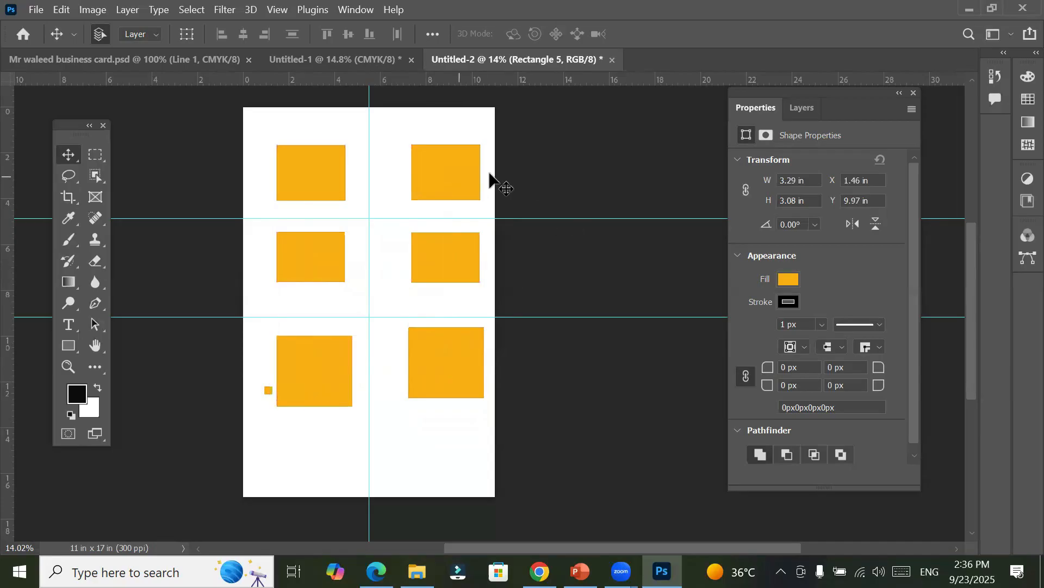
click(528, 176)
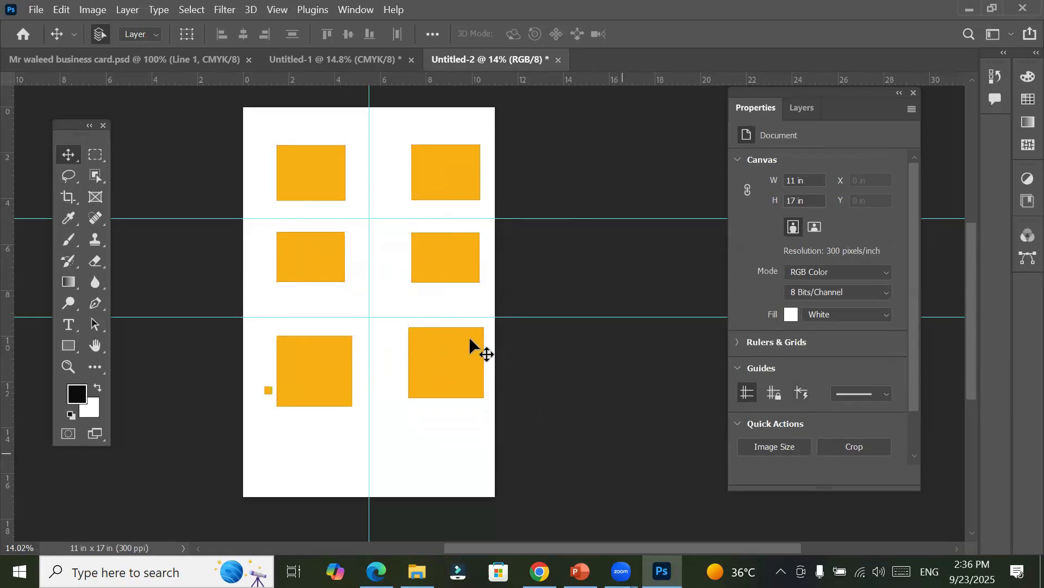
Step: Move the middle-right rectangle toward the vertical guide to X 6.89 in, Y 5.45 in, and deselect it
mouse_move(440, 264)
mouse_down()
mouse_move(449, 280)
mouse_move(409, 288)
mouse_move(452, 251)
mouse_move(462, 257)
mouse_move(422, 283)
mouse_move(419, 237)
mouse_move(455, 264)
mouse_move(461, 227)
mouse_move(433, 280)
mouse_up()
drag(359, 281, 432, 268)
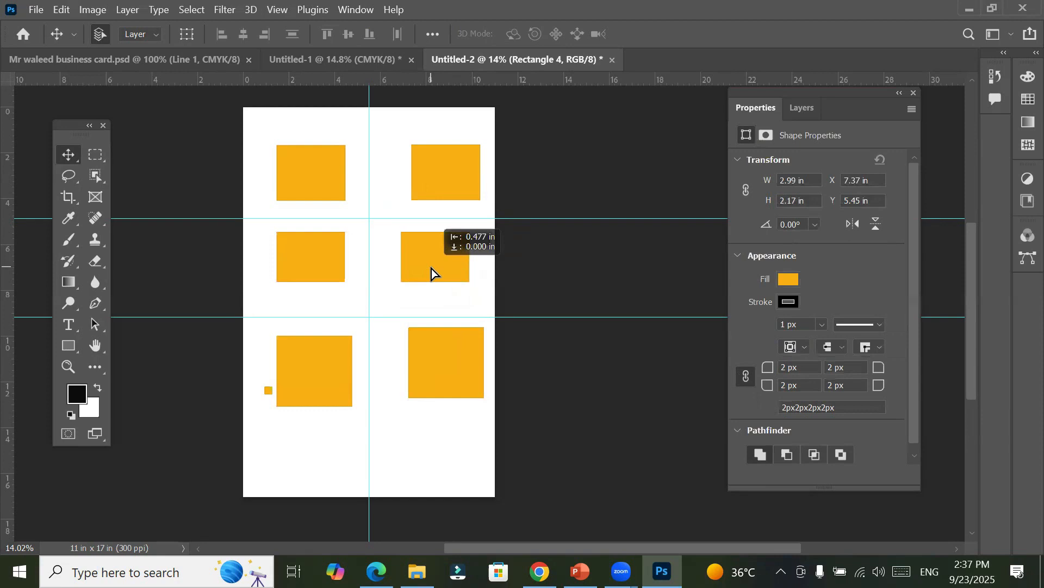
drag(432, 268, 432, 269)
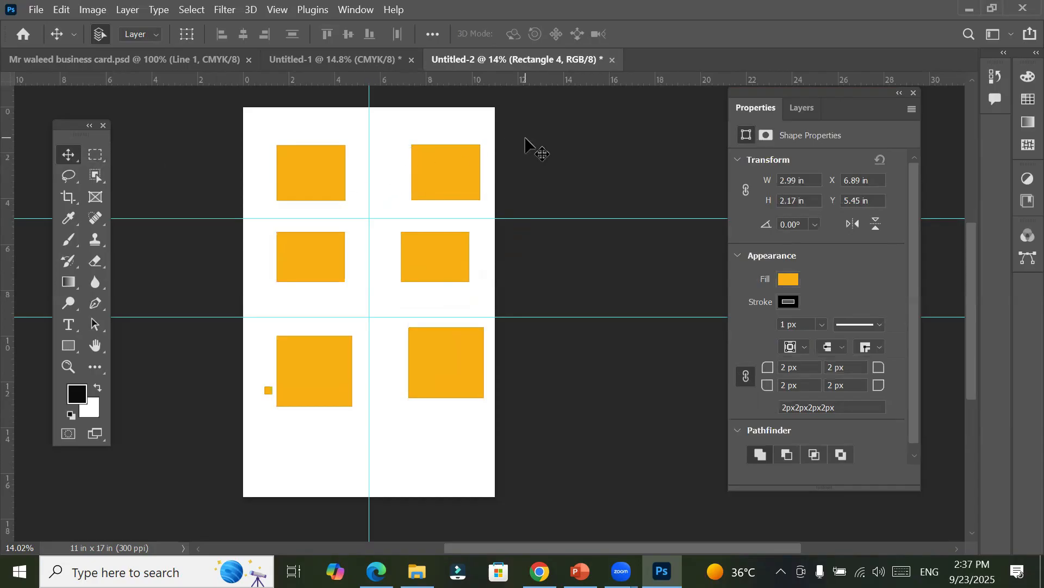
click(660, 254)
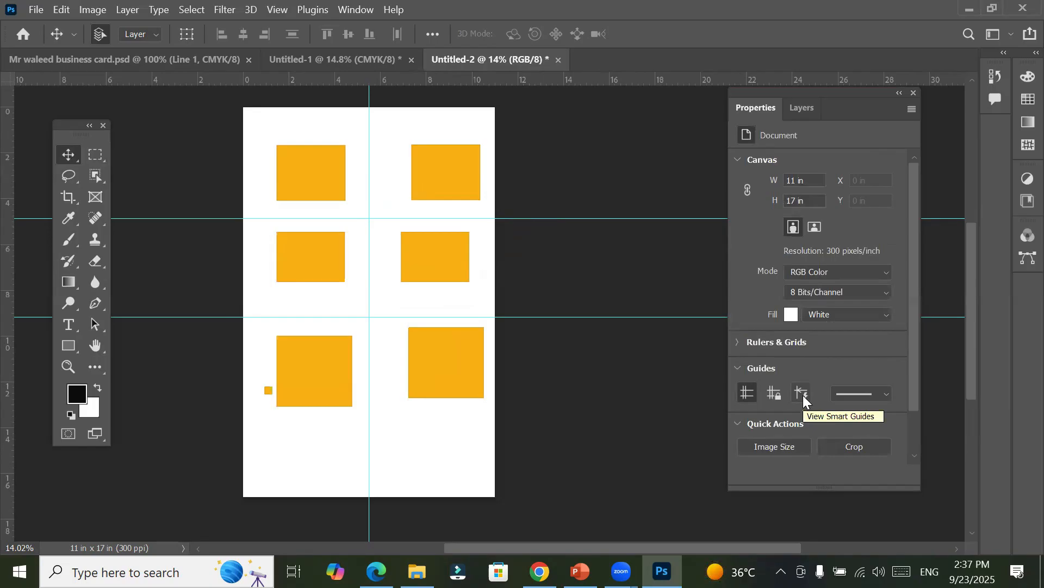
Step: Turn on the display of Smart Guides for the document
click(284, 12)
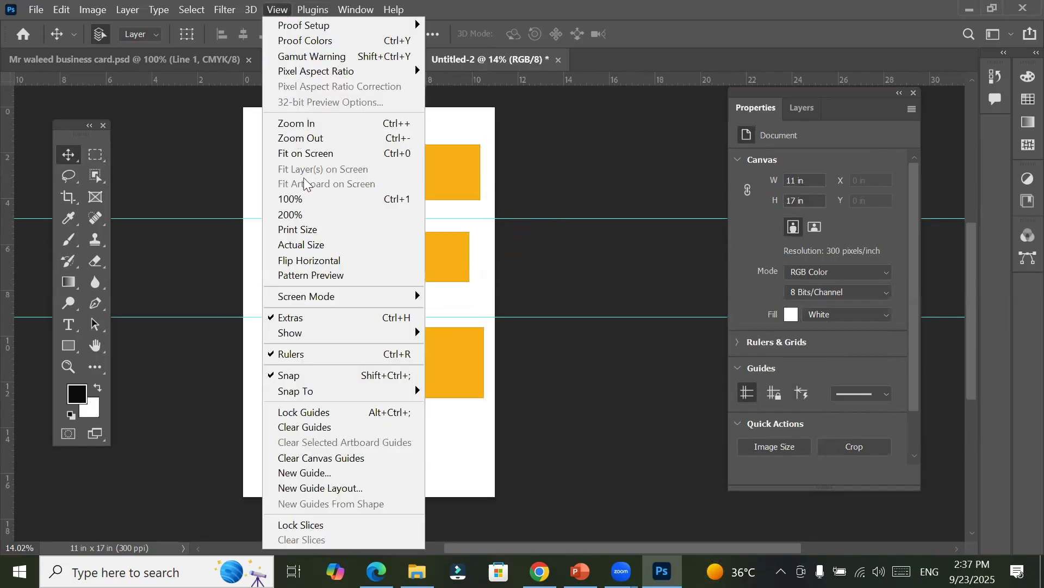
mouse_move(324, 334)
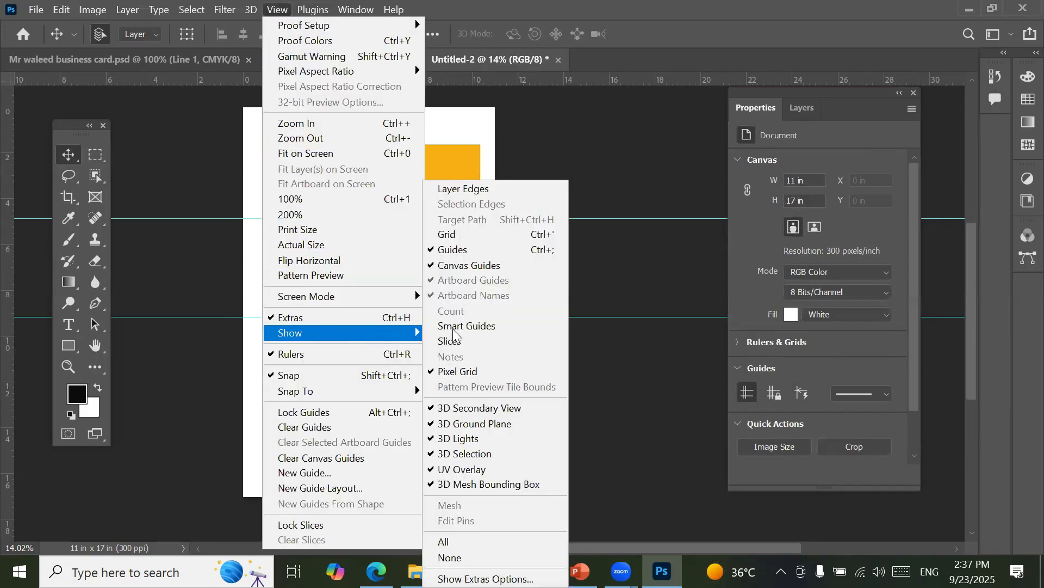
click(507, 326)
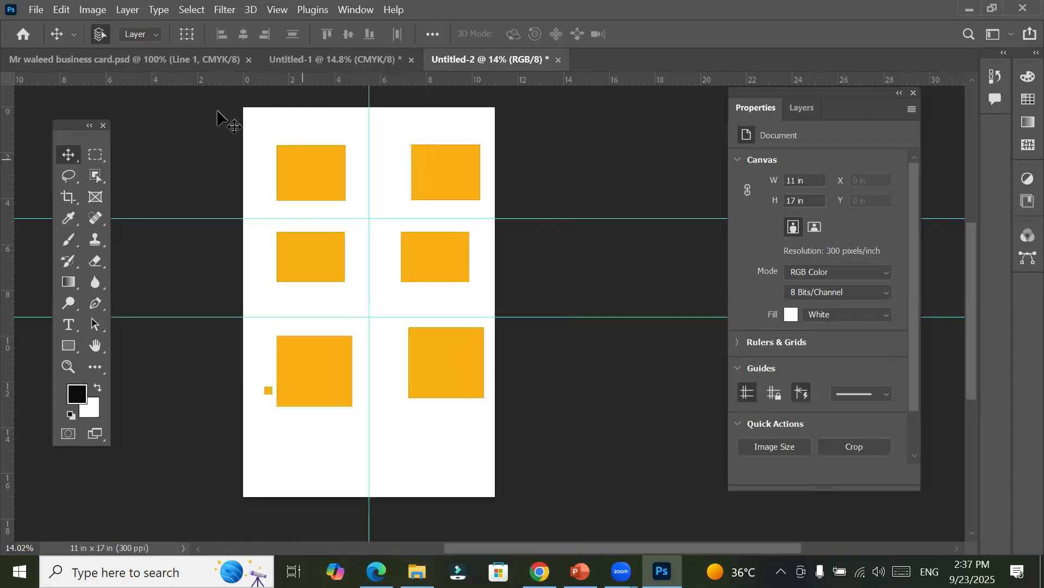
Step: Toggle the canvas guides off and back on, and review which extras are set to show
click(748, 393)
click(753, 401)
click(752, 401)
click(753, 401)
click(281, 11)
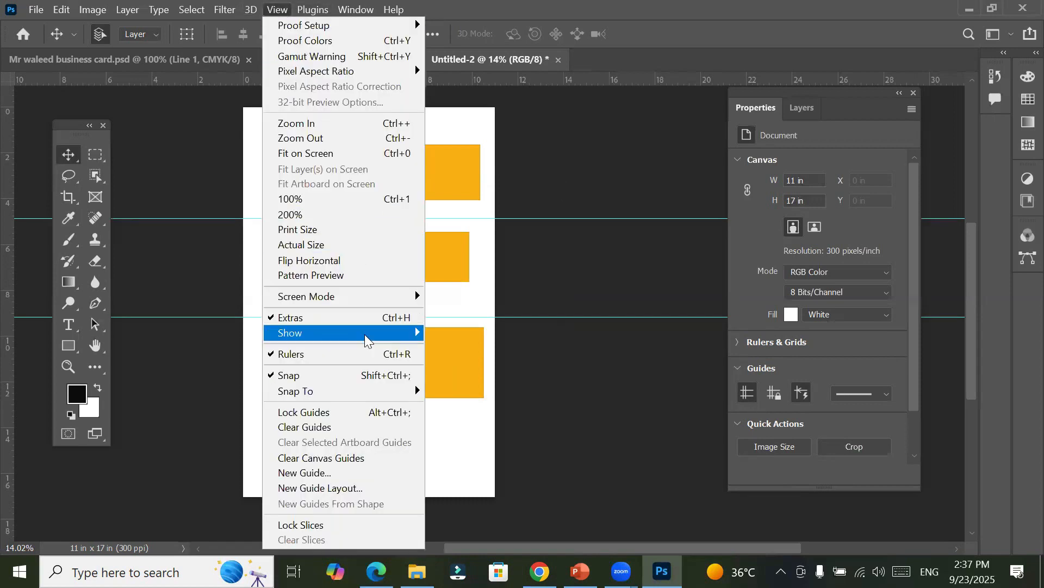
mouse_move(367, 340)
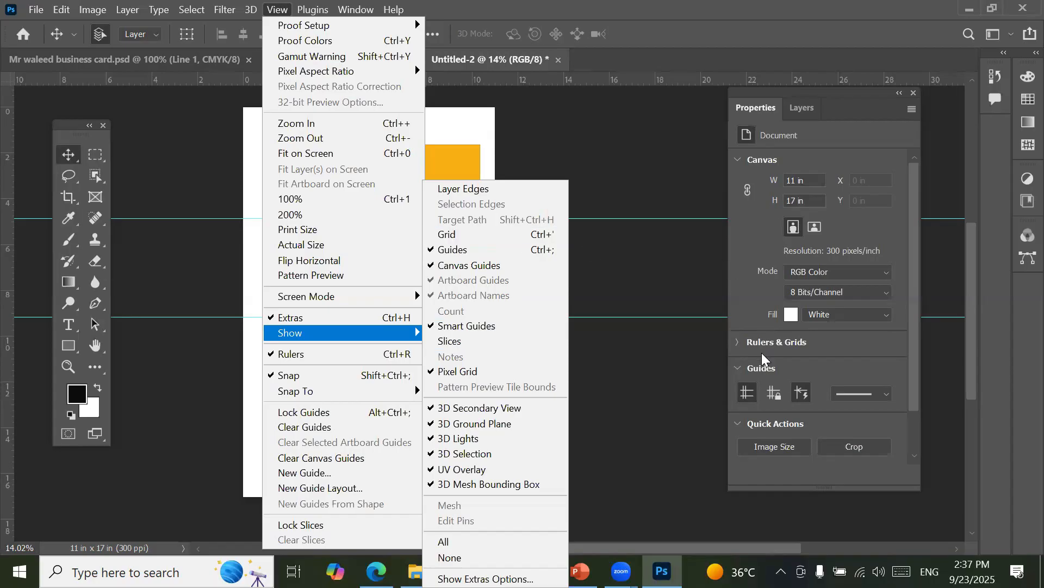
Step: Expand the Rulers & Grids settings, turn on the grid over the canvas and check its entry among the shown extras
click(738, 345)
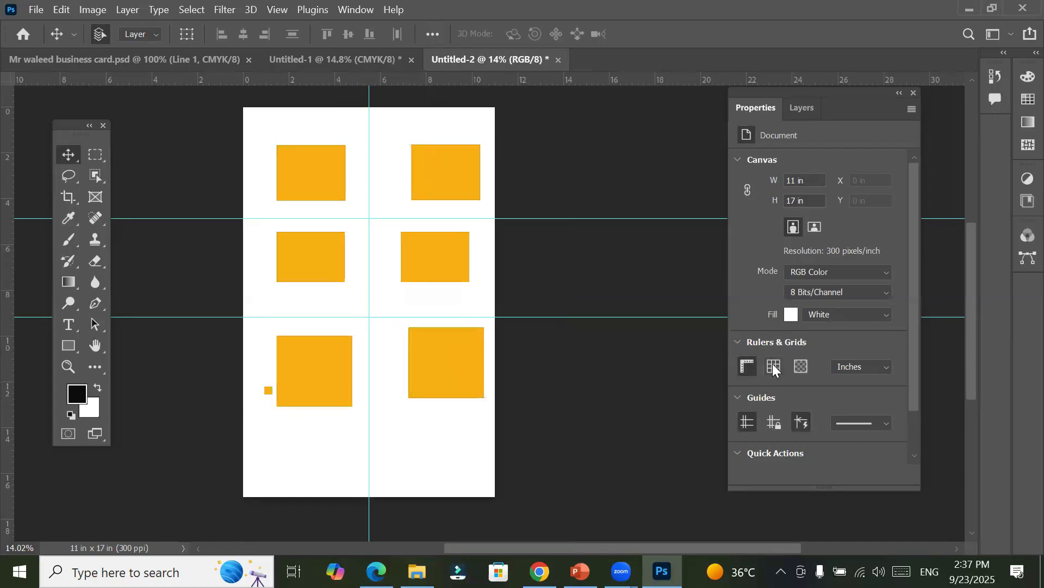
click(768, 364)
click(768, 364)
click(768, 365)
click(769, 365)
click(768, 365)
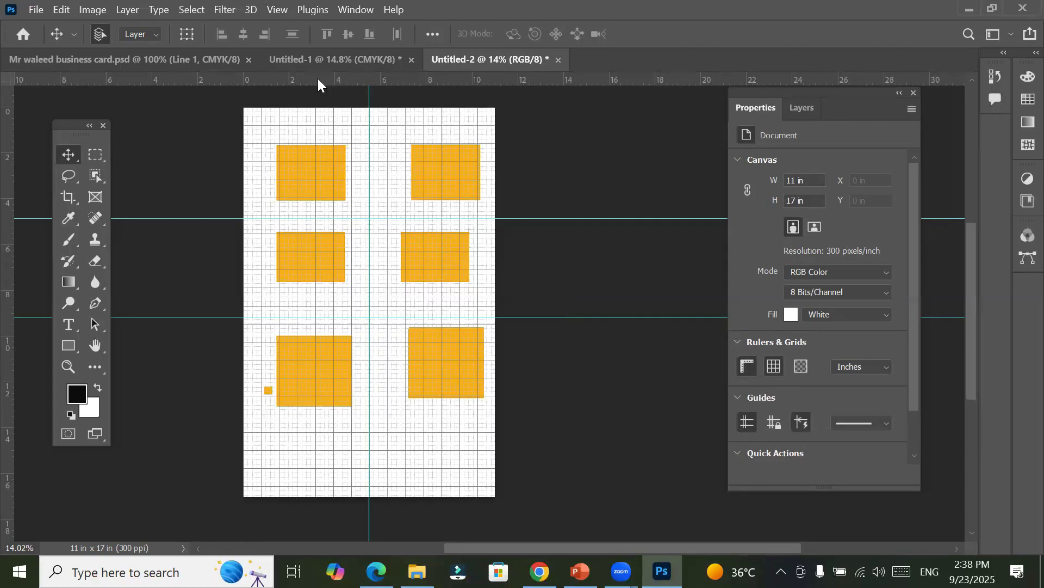
click(285, 12)
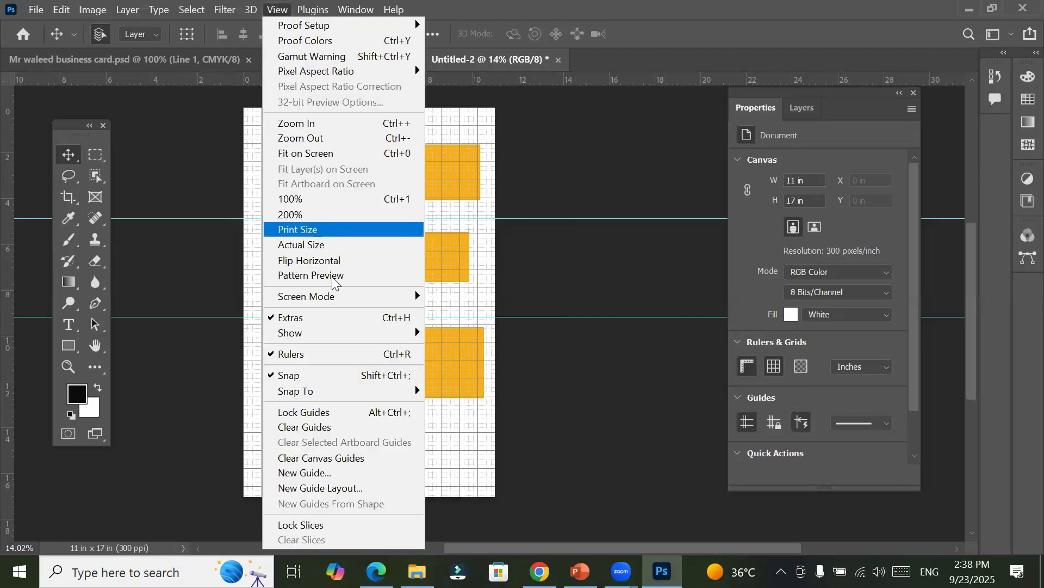
mouse_move(330, 333)
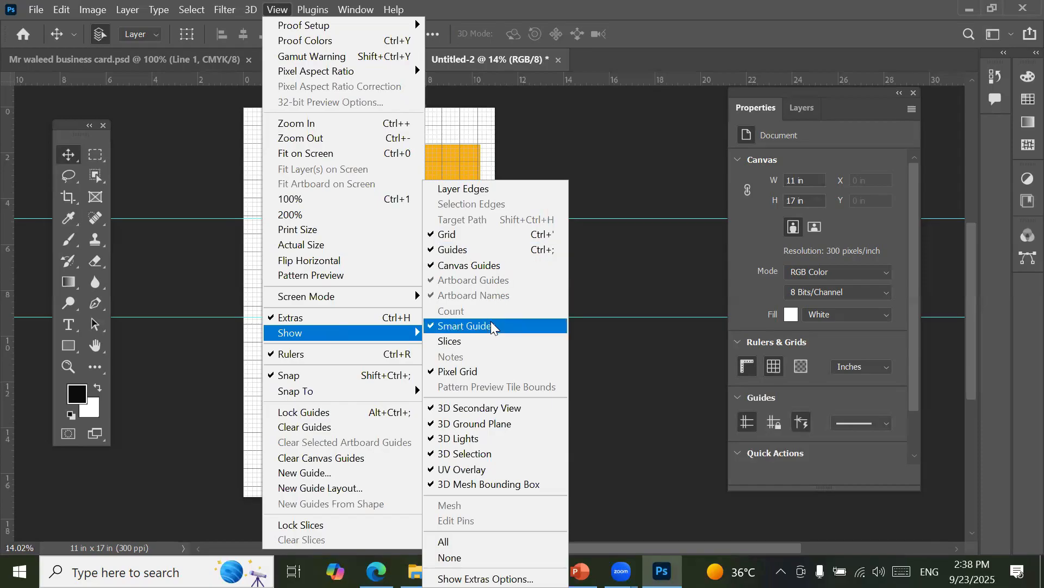
click(563, 124)
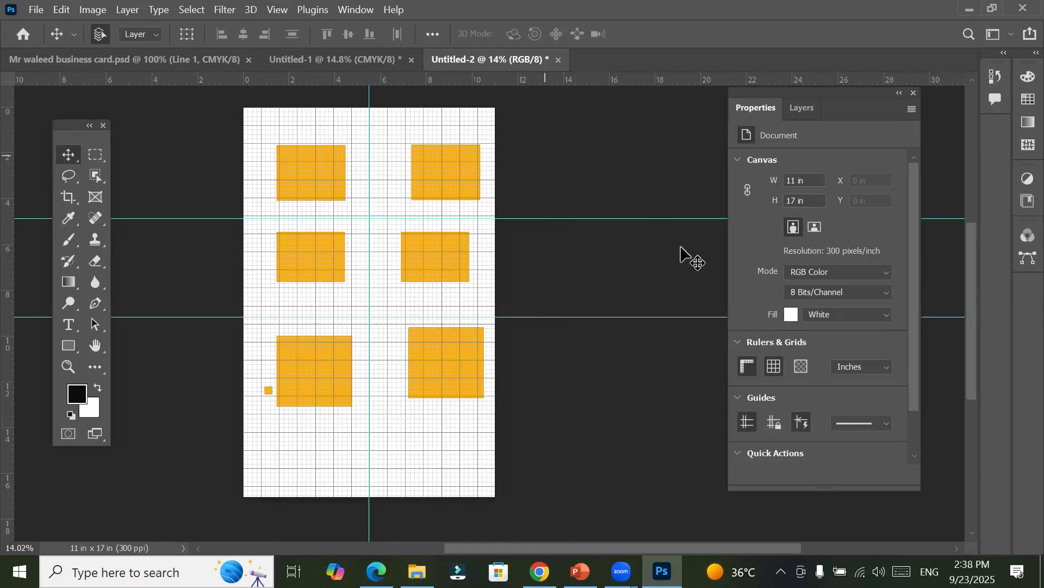
Step: Collapse the Canvas properties, and toggle the rulers and the grid off and back on
click(738, 161)
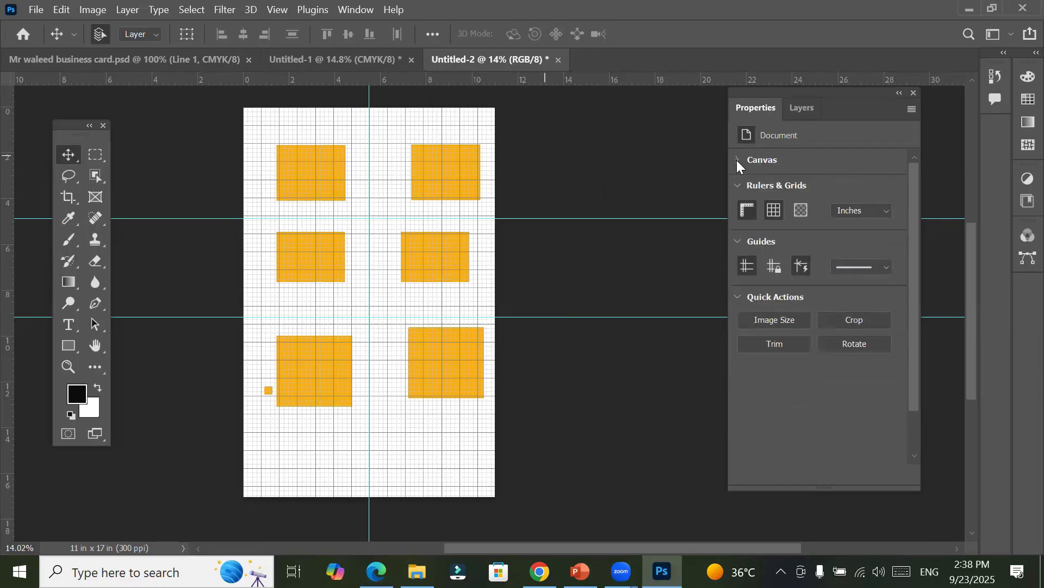
click(738, 186)
click(738, 186)
click(754, 211)
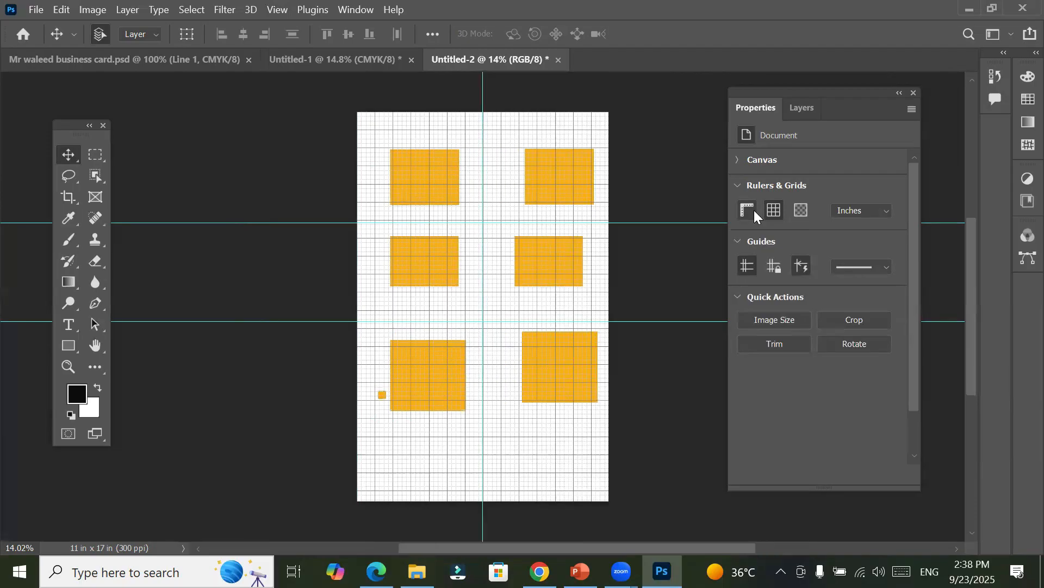
click(754, 211)
click(769, 209)
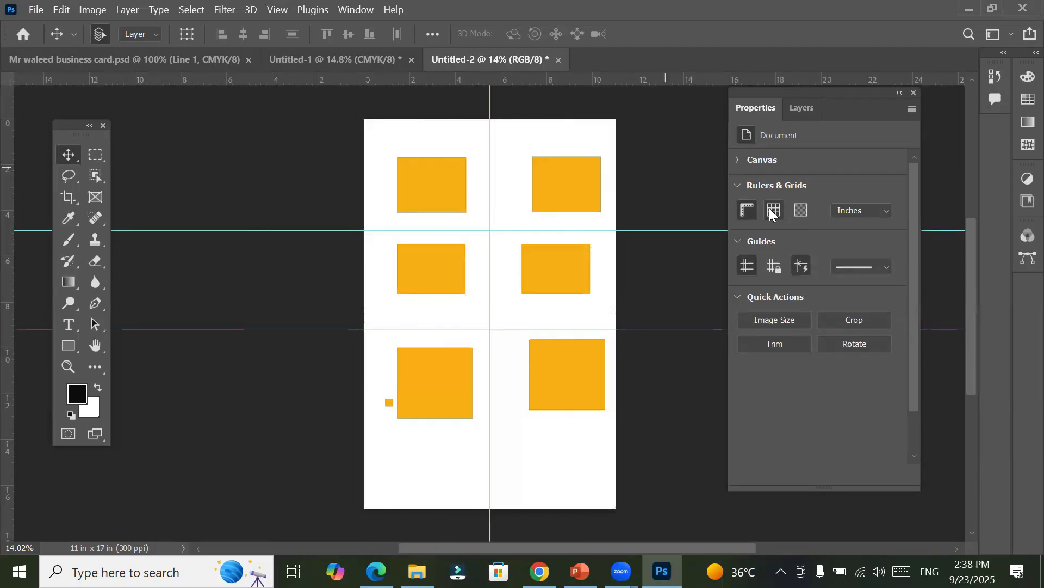
click(770, 210)
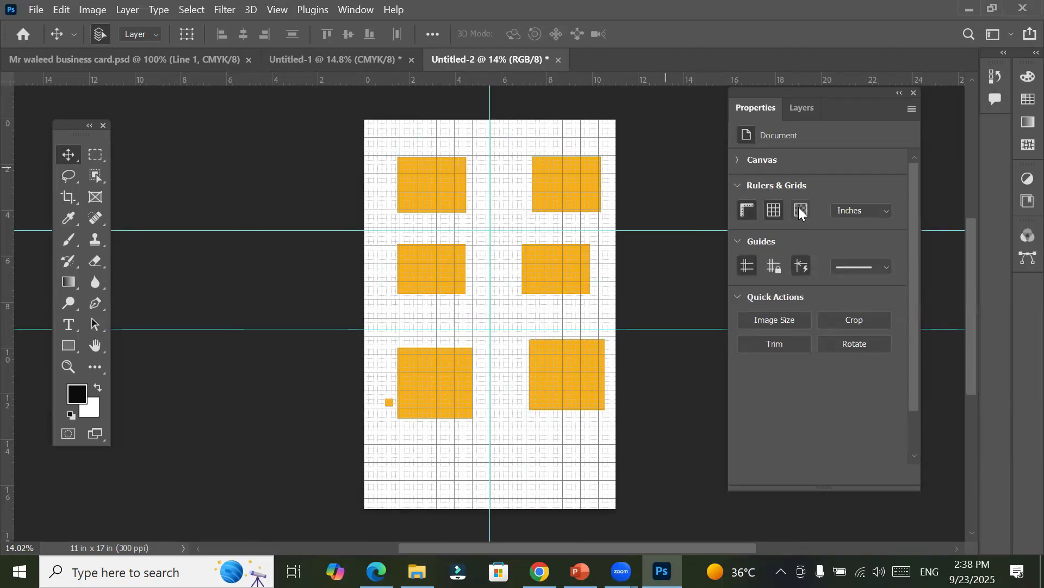
Step: Toggle the visibility of the guides several times, leaving them hidden so only the grid shows on the canvas
click(744, 272)
click(744, 272)
click(744, 272)
click(744, 272)
click(746, 265)
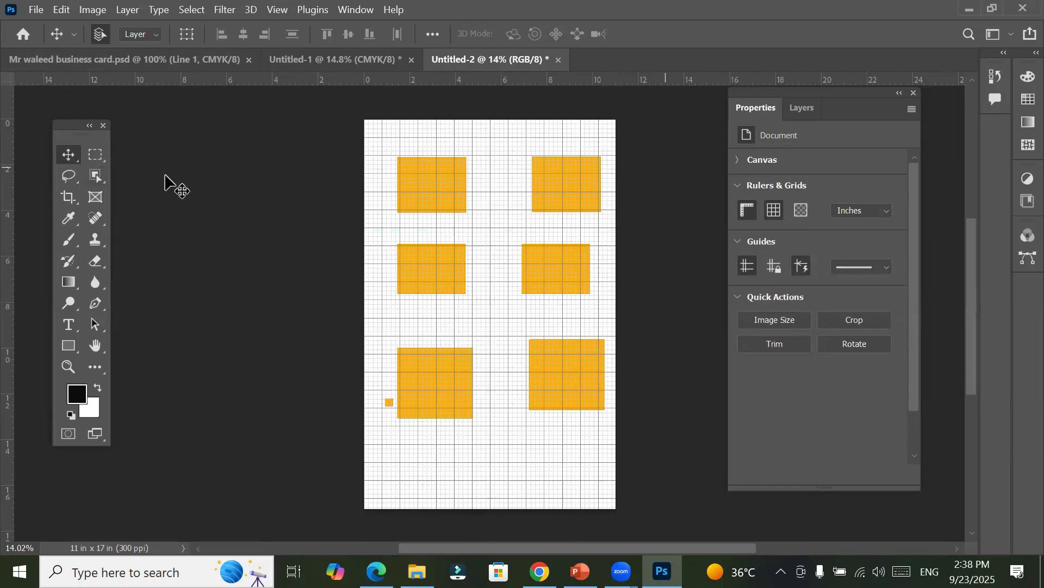
Step: Delete all six large rectangles and the small rounded one from the canvas
click(438, 188)
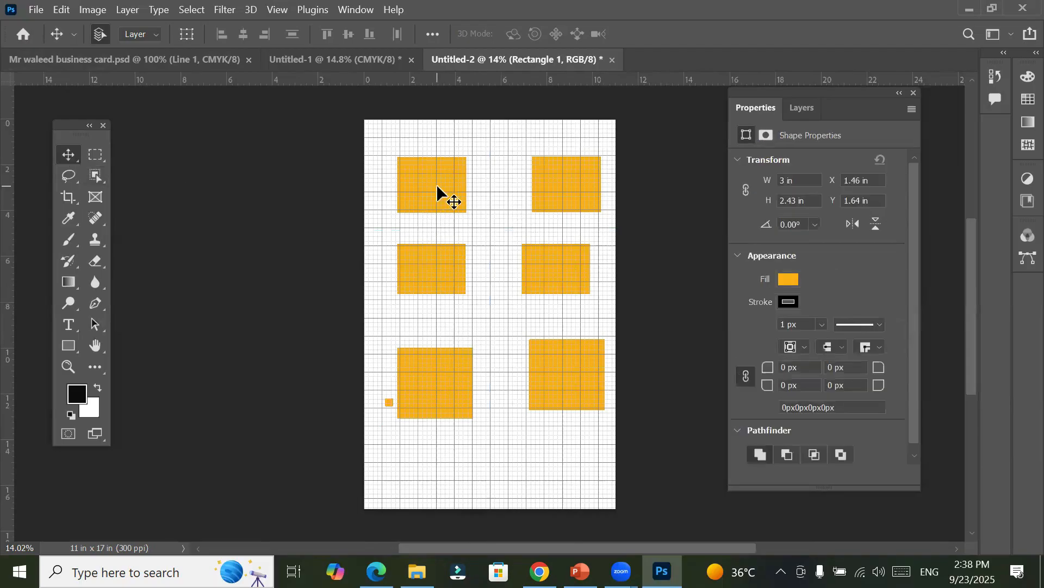
key(Delete)
click(544, 177)
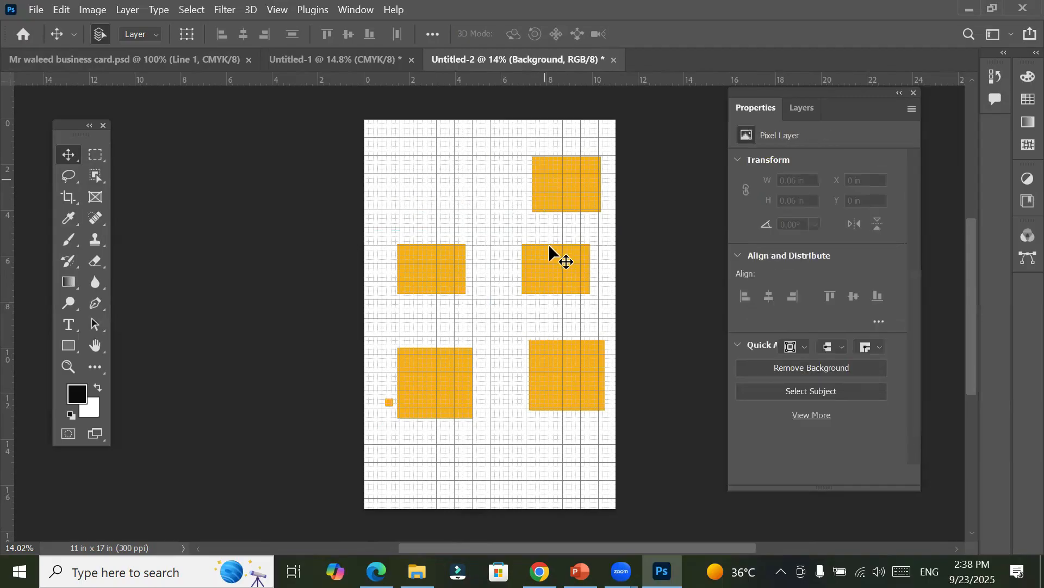
key(Delete)
click(529, 277)
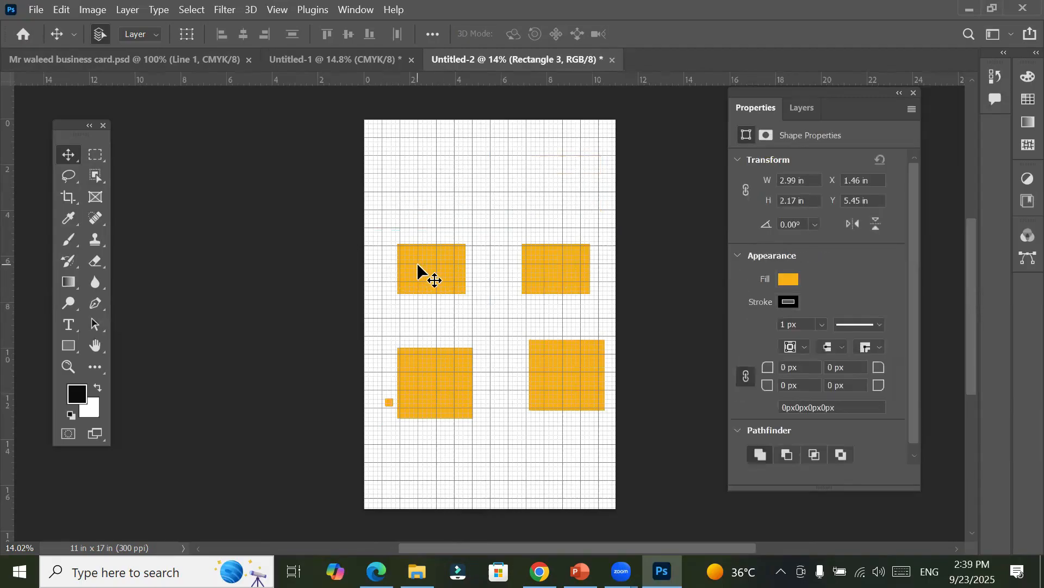
key(Delete)
click(429, 370)
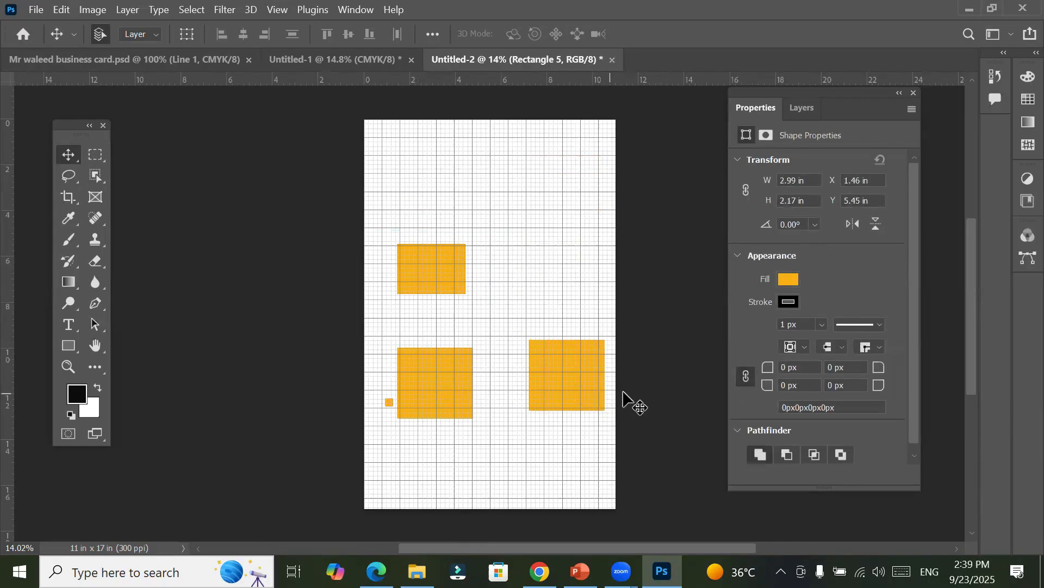
key(Delete)
click(587, 390)
key(Delete)
click(430, 266)
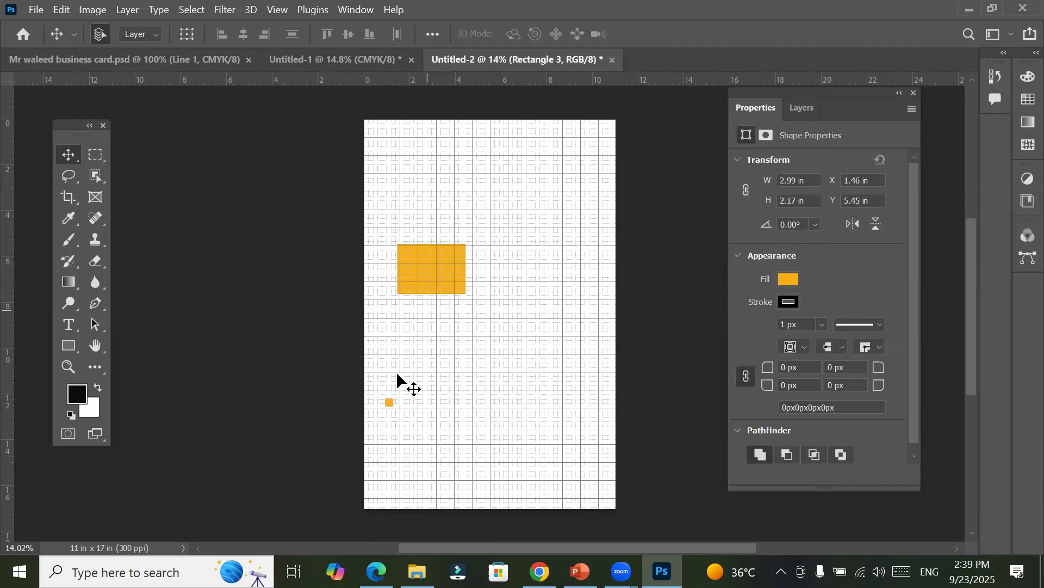
key(Delete)
click(390, 406)
key(Delete)
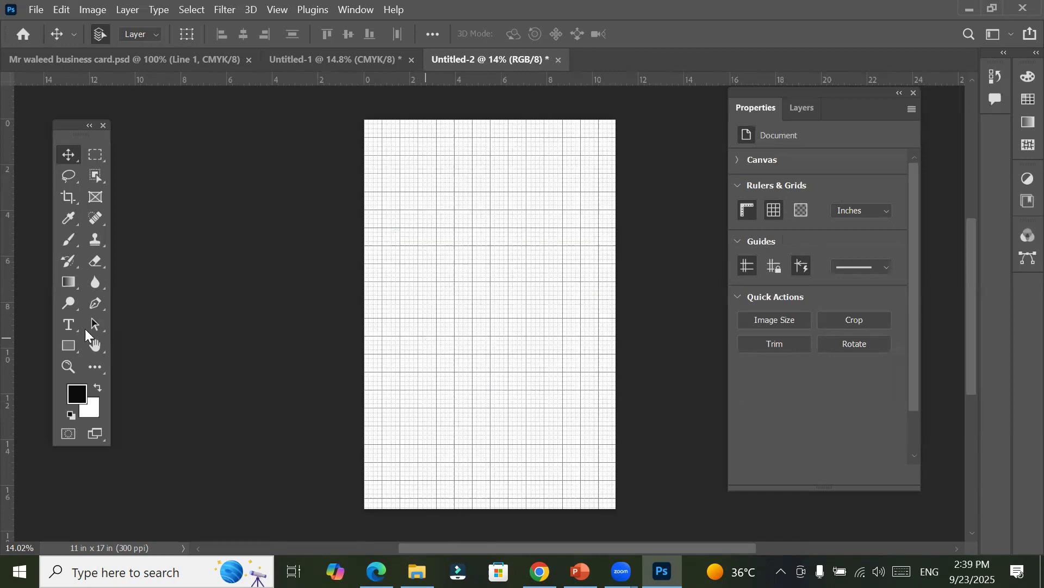
Step: Draw a square about 474 × 474 px along the grid lines in the canvas's upper-left area, and undo it
click(69, 346)
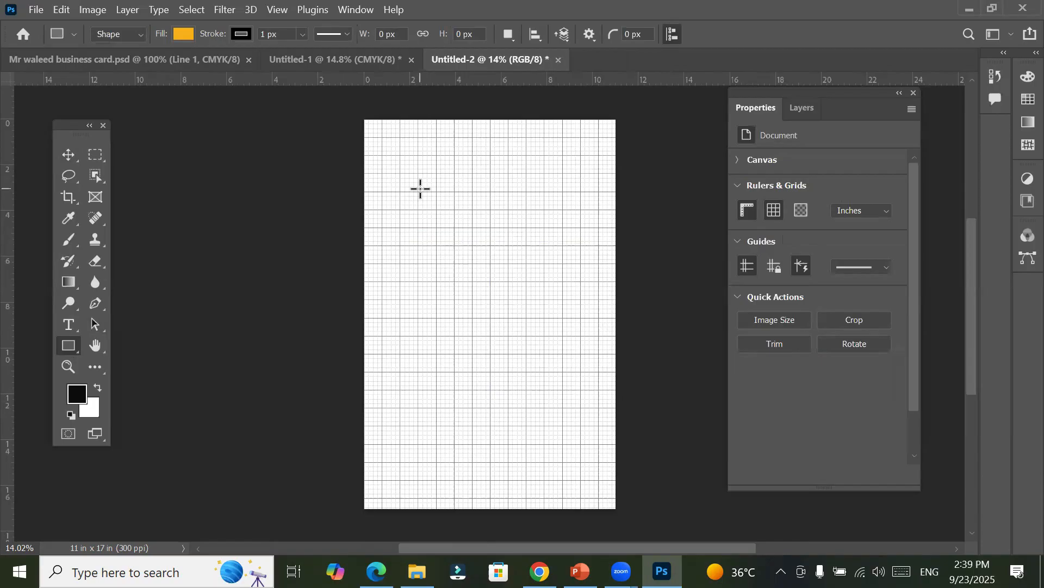
scroll(420, 189, up, 1)
scroll(416, 321, up, 2)
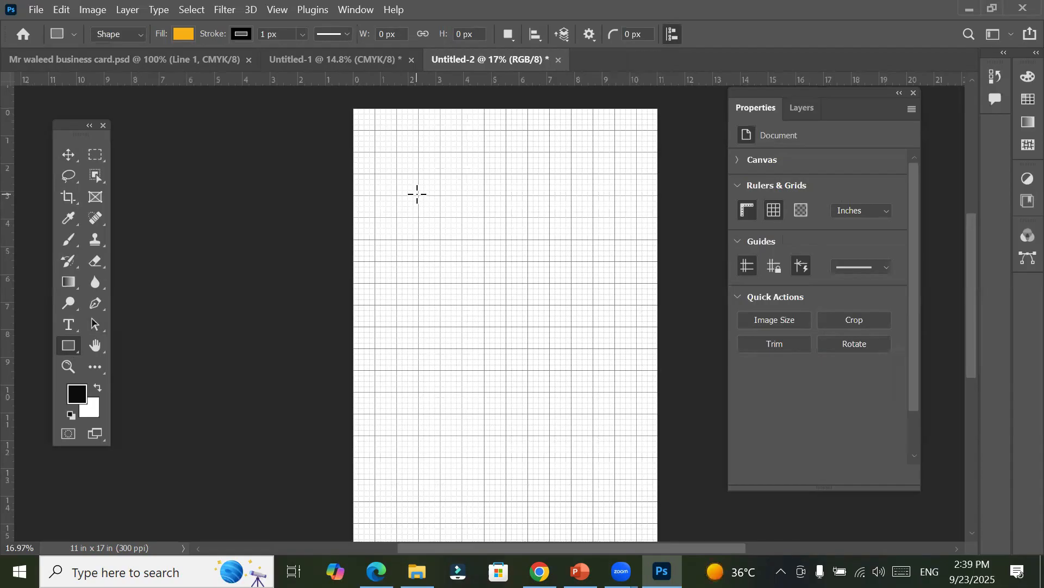
drag(417, 194, 463, 240)
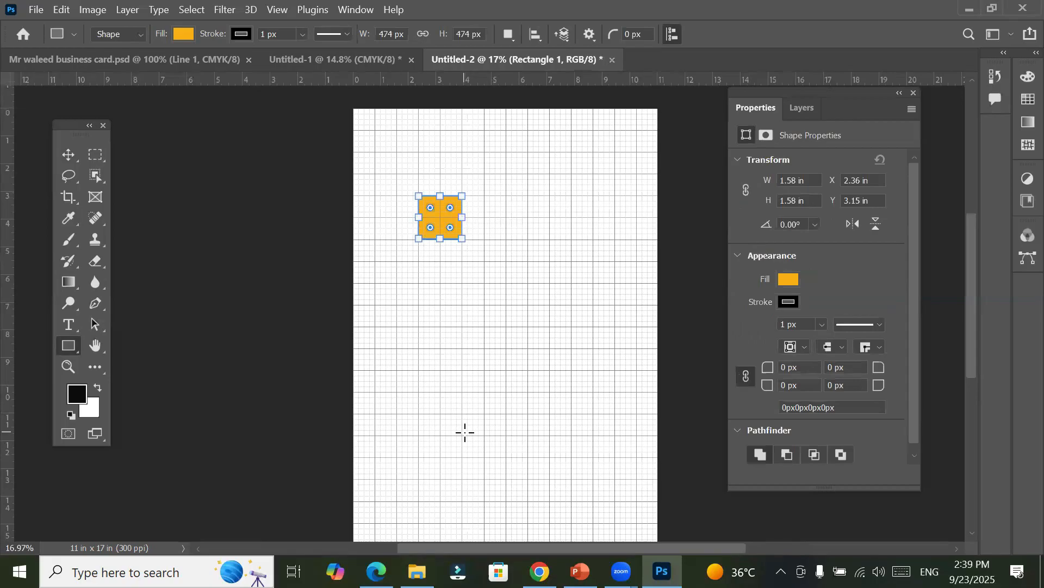
key(ctrl+z)
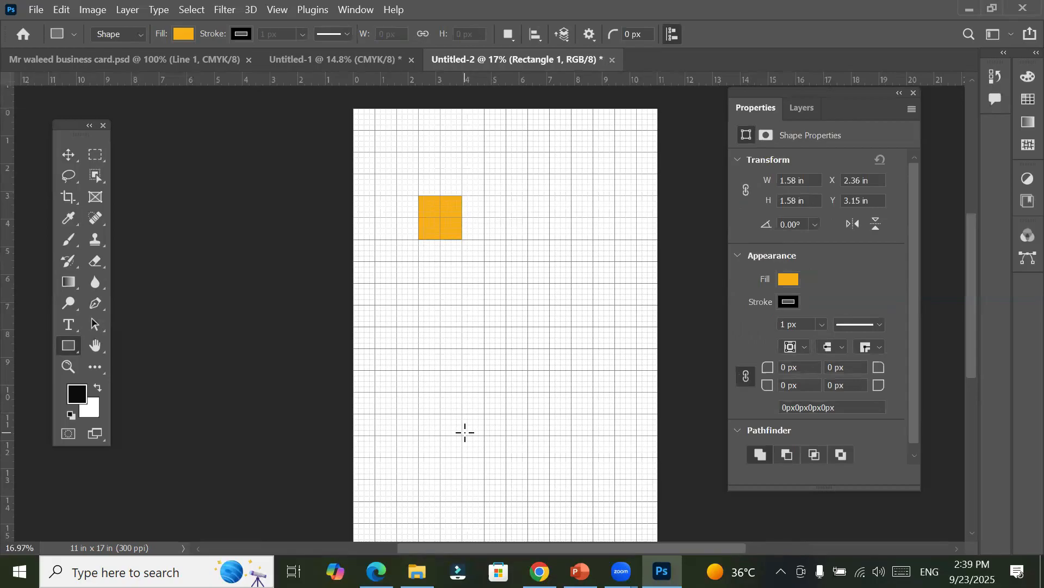
Step: Review the Snap and Snap To options, and return to the Rectangle tool over the empty grid
click(282, 10)
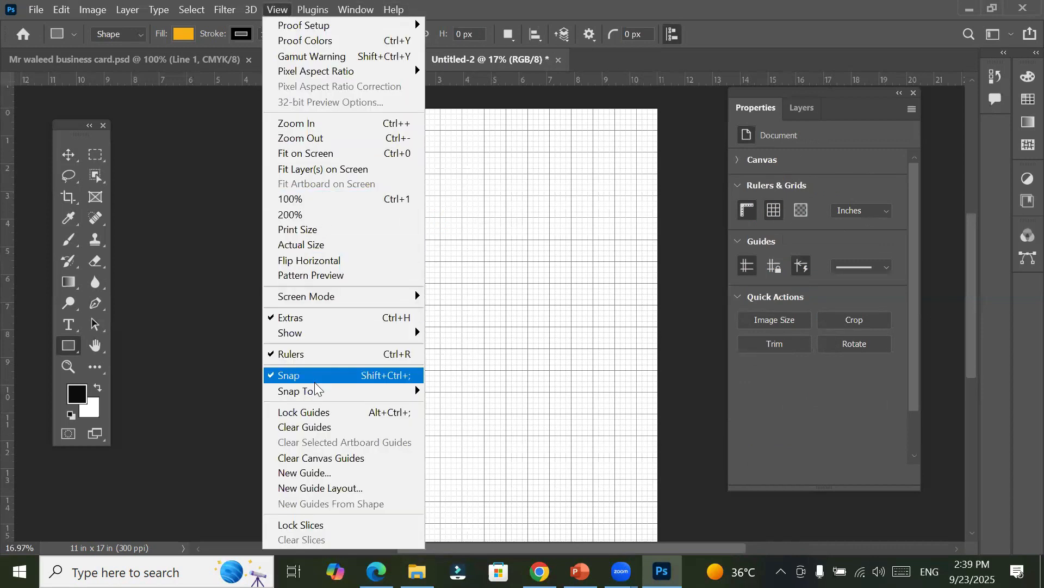
mouse_move(315, 397)
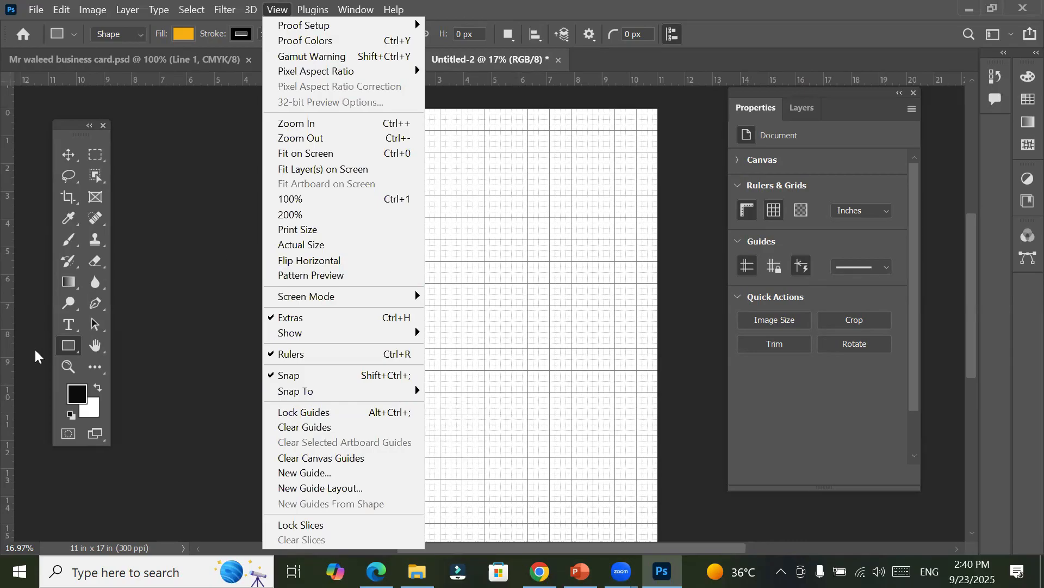
click(72, 348)
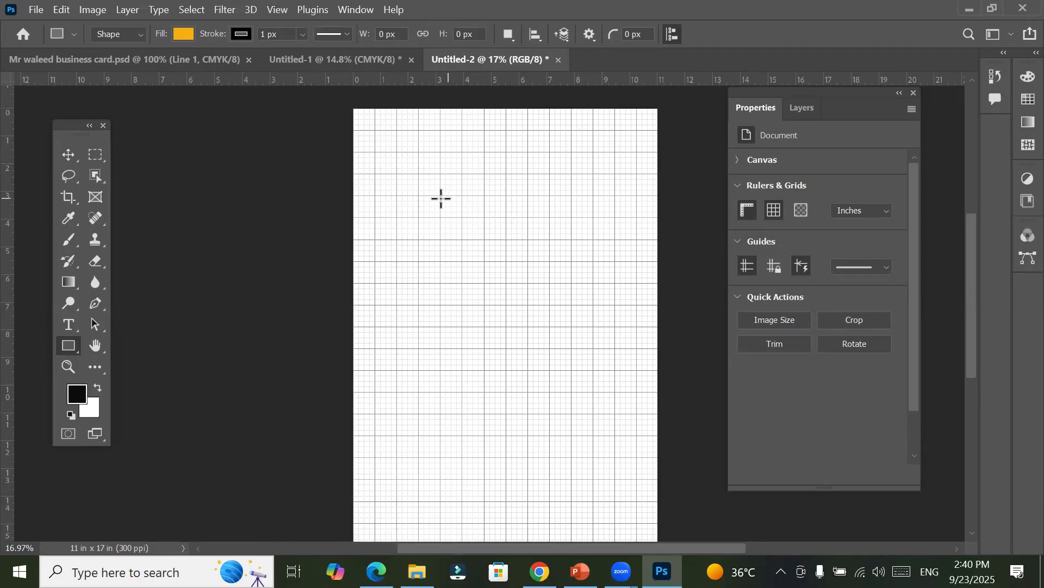
scroll(463, 218, up, 1)
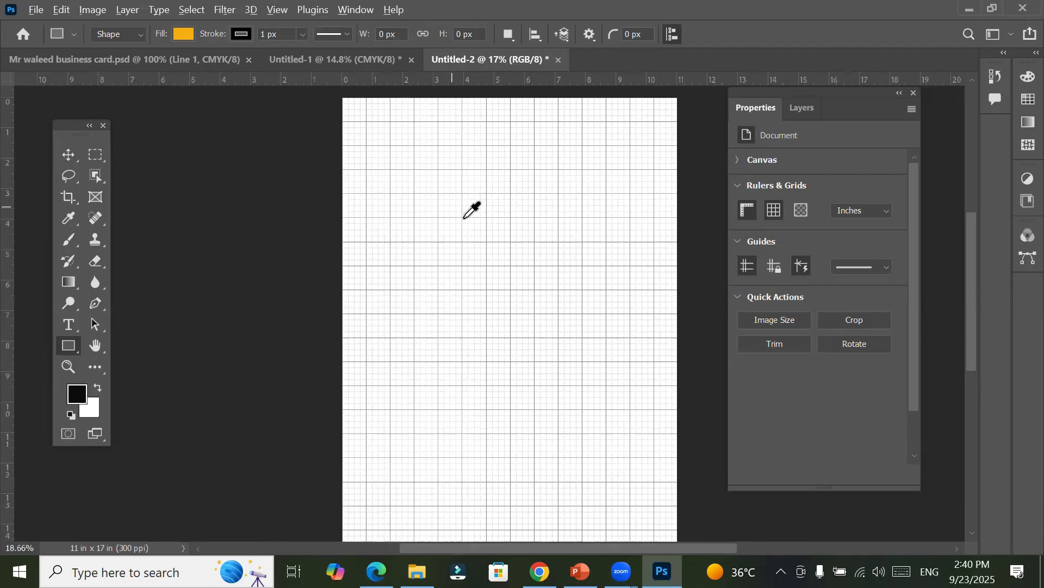
Step: Draw a rectangle about 710 × 709 px with the Rectangle tool, its edges on the grid lines in the canvas's upper-left area
scroll(471, 209, up, 2)
scroll(464, 218, up, 2)
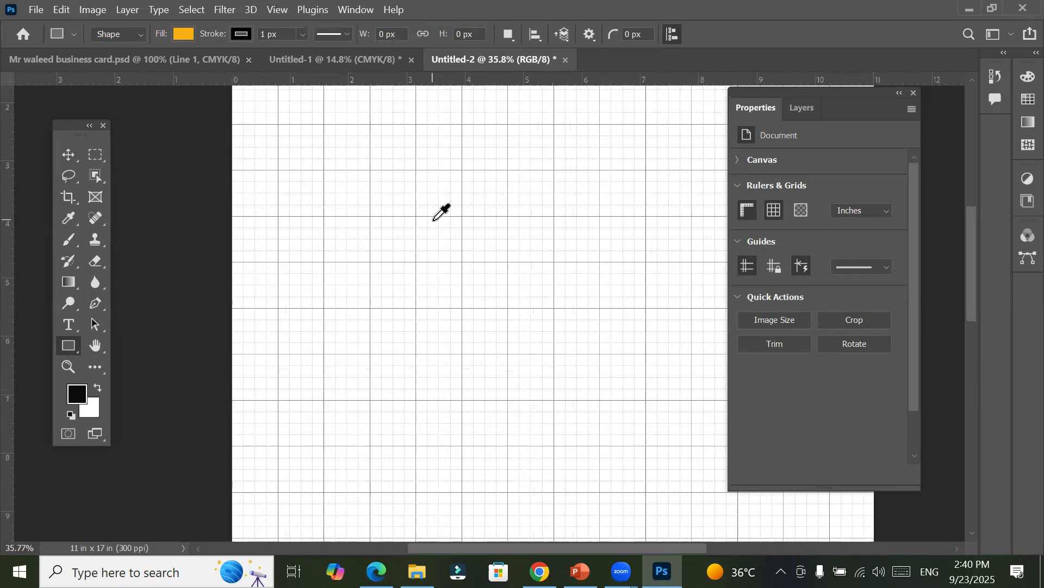
scroll(435, 219, up, 1)
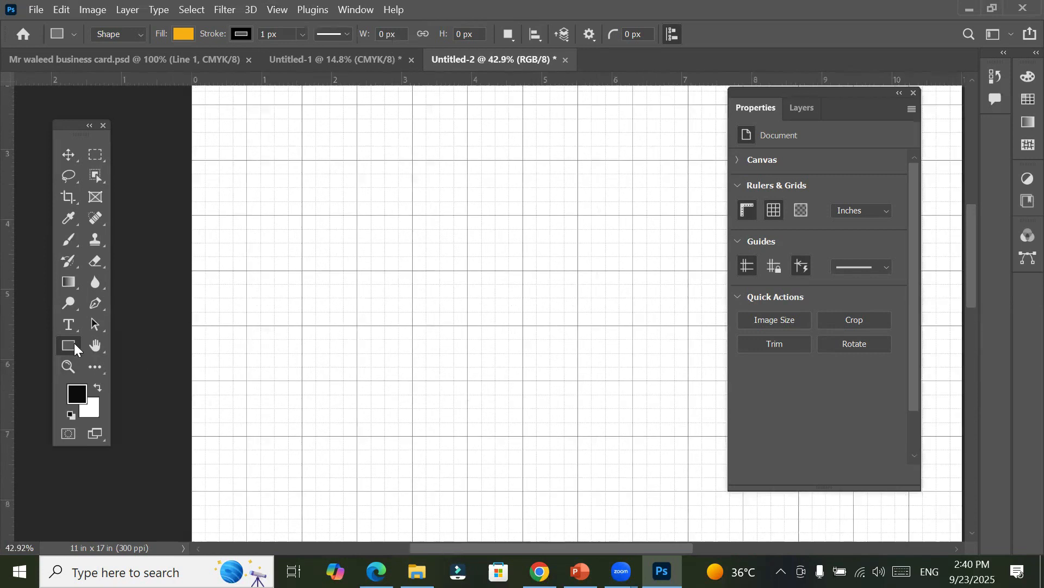
right_click(74, 348)
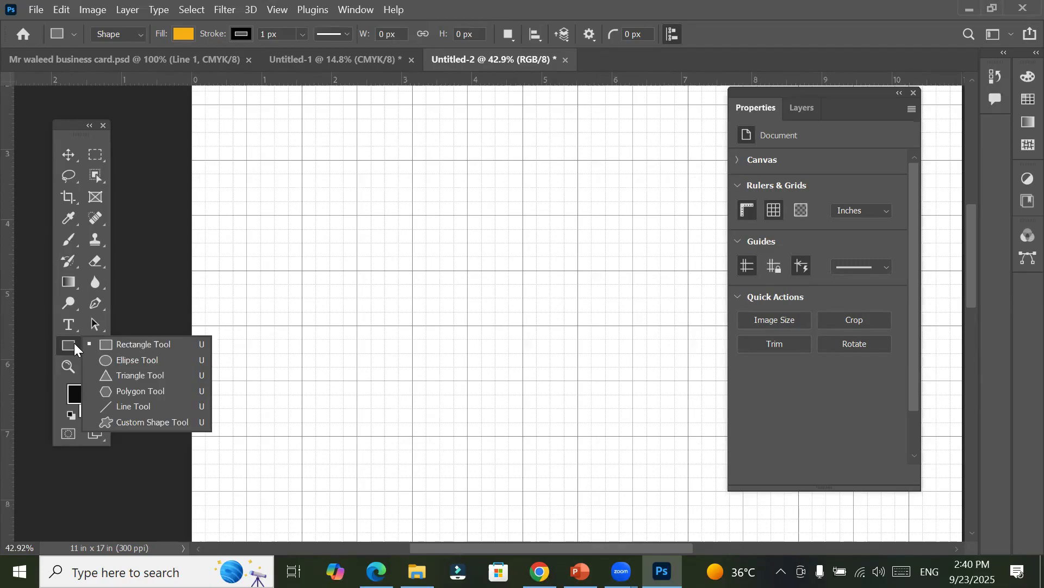
click(125, 342)
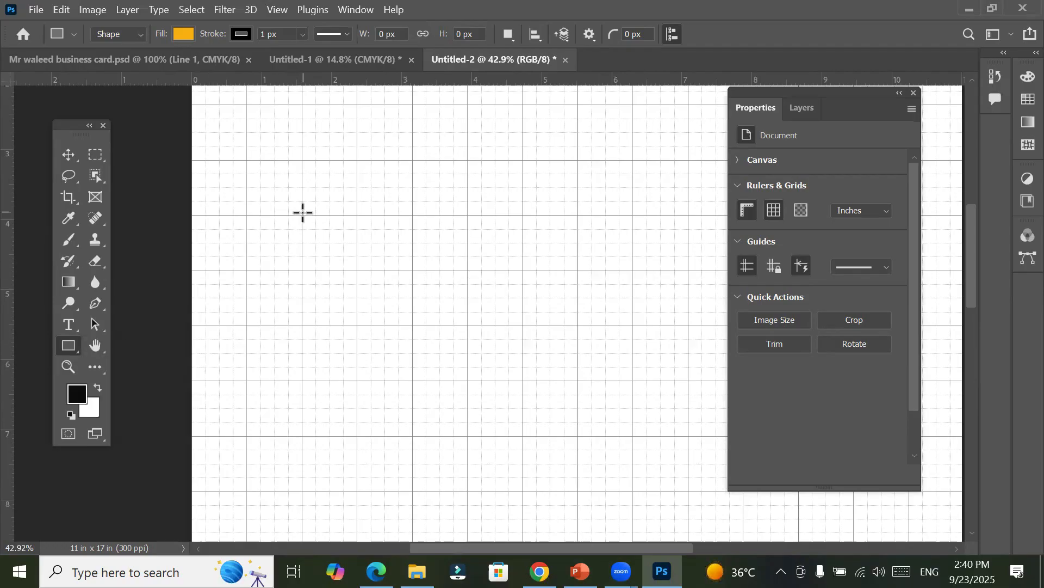
drag(303, 215, 459, 363)
drag(459, 369, 462, 380)
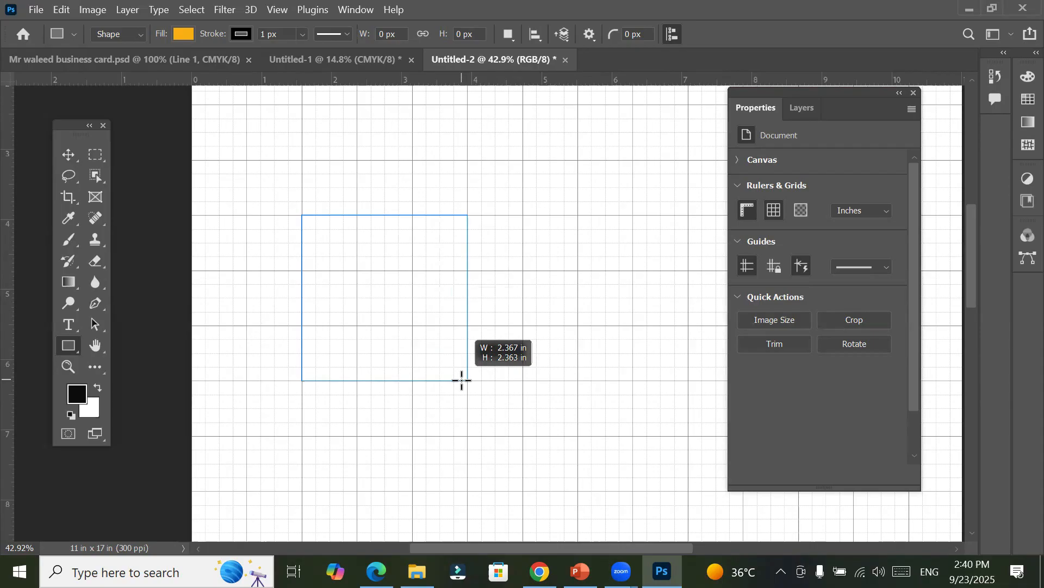
mouse_move(462, 380)
mouse_down()
mouse_move(466, 338)
mouse_move(464, 378)
mouse_up()
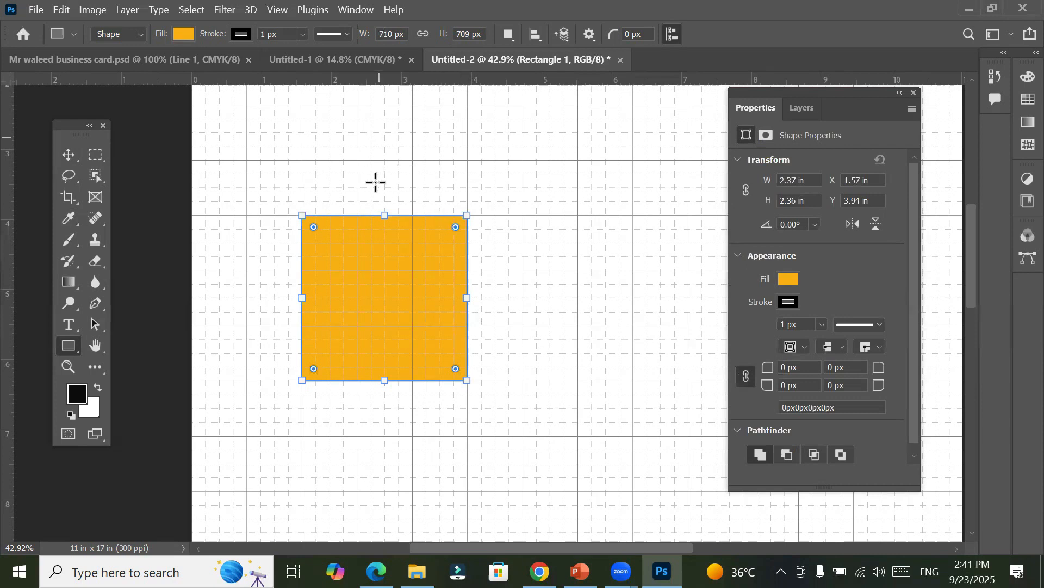
Step: Turn off snapping to the grid for the document
mouse_move(381, 213)
mouse_down()
mouse_move(378, 251)
mouse_move(377, 239)
mouse_move(366, 250)
mouse_move(371, 215)
mouse_up()
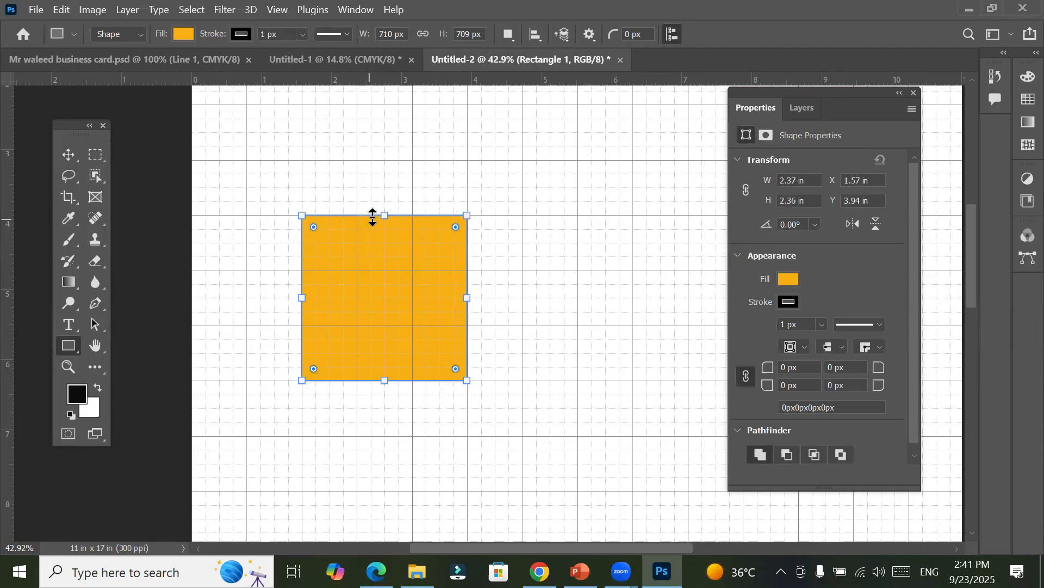
click(276, 13)
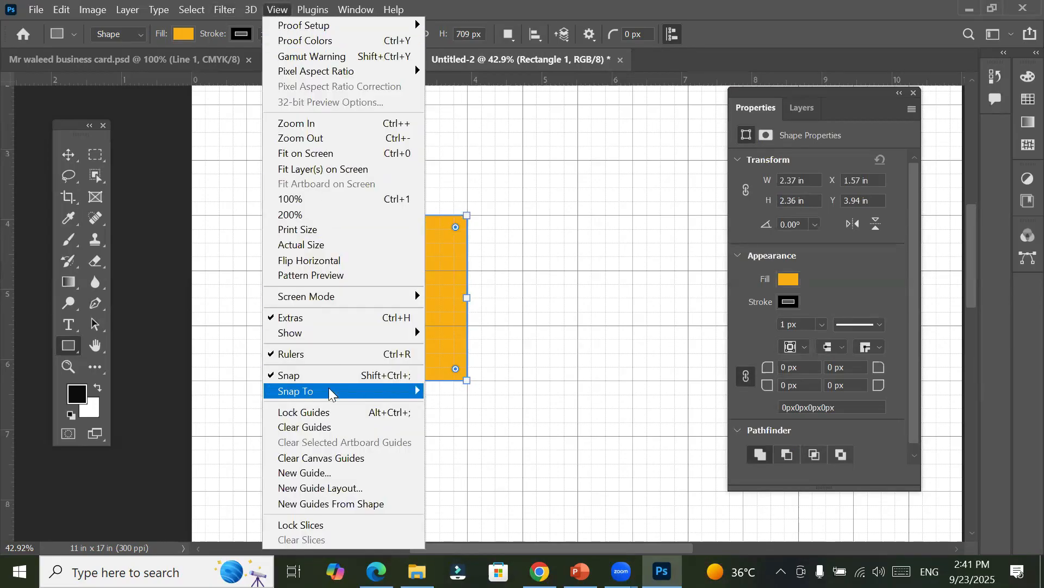
mouse_move(329, 391)
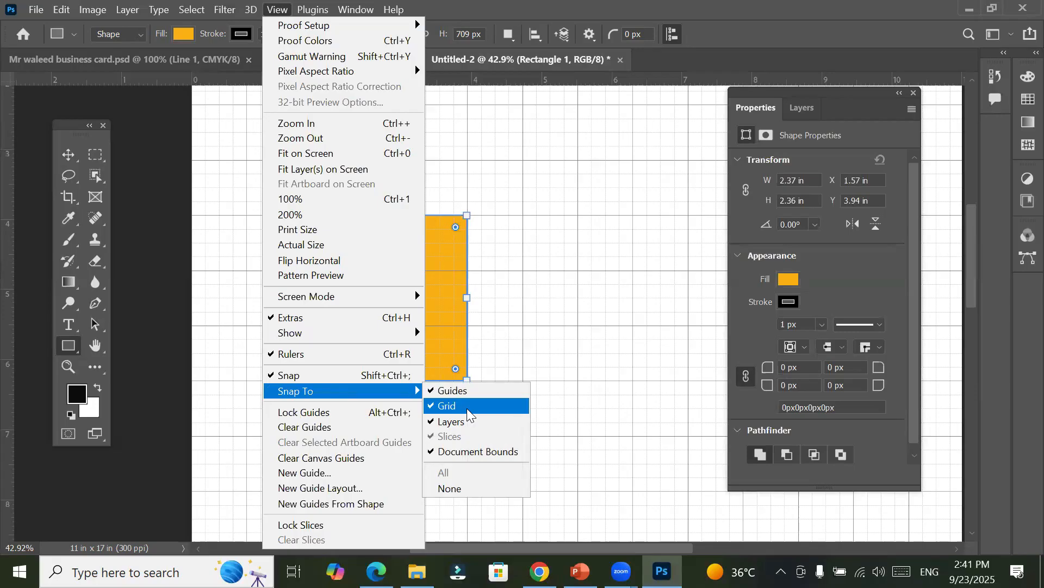
click(468, 407)
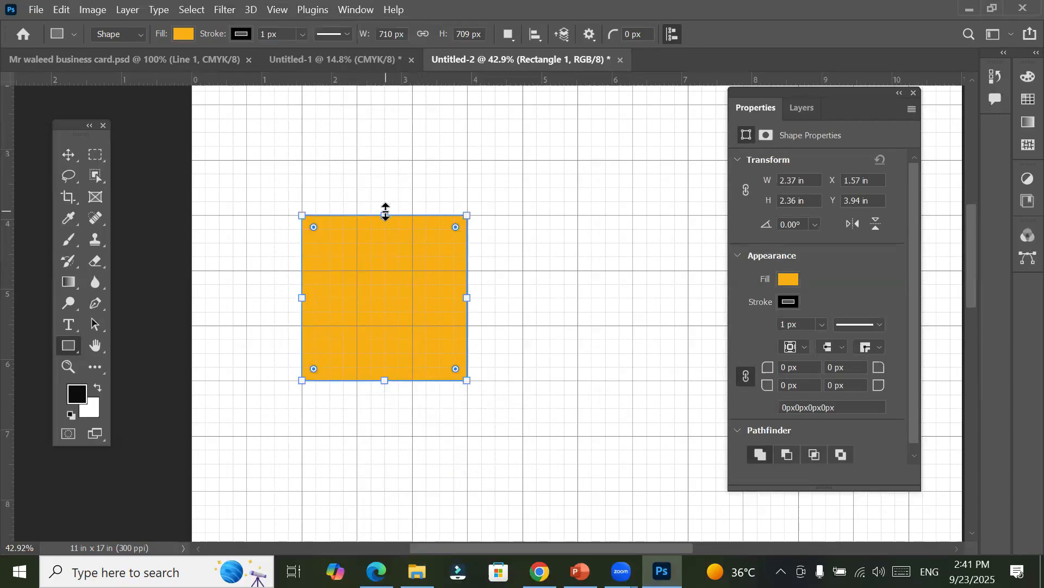
Step: Resize the square freely from its top edge to a height of about 702 px, and turn snapping to the grid back on
drag(385, 211, 393, 238)
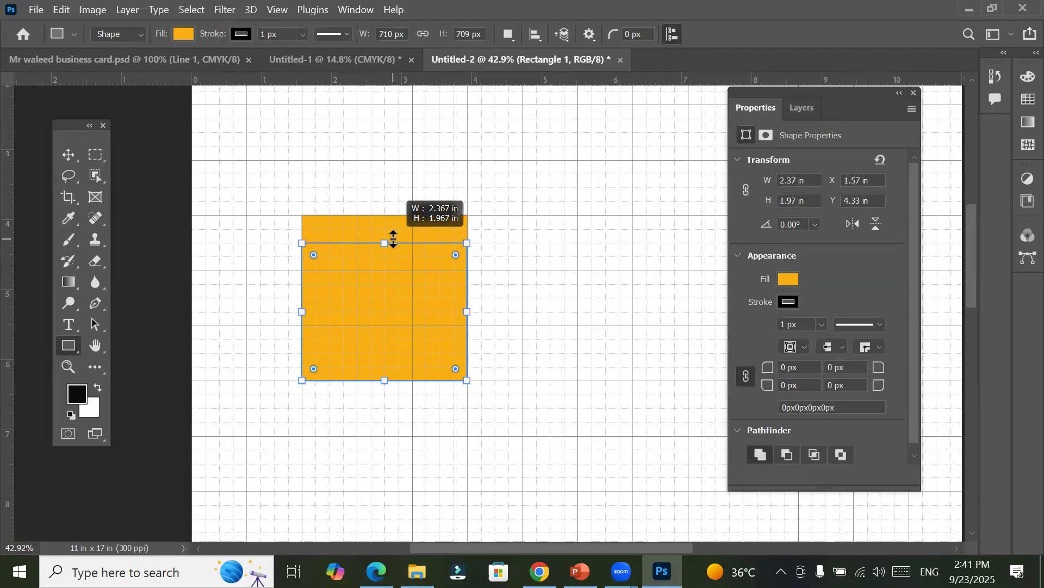
drag(393, 238, 400, 213)
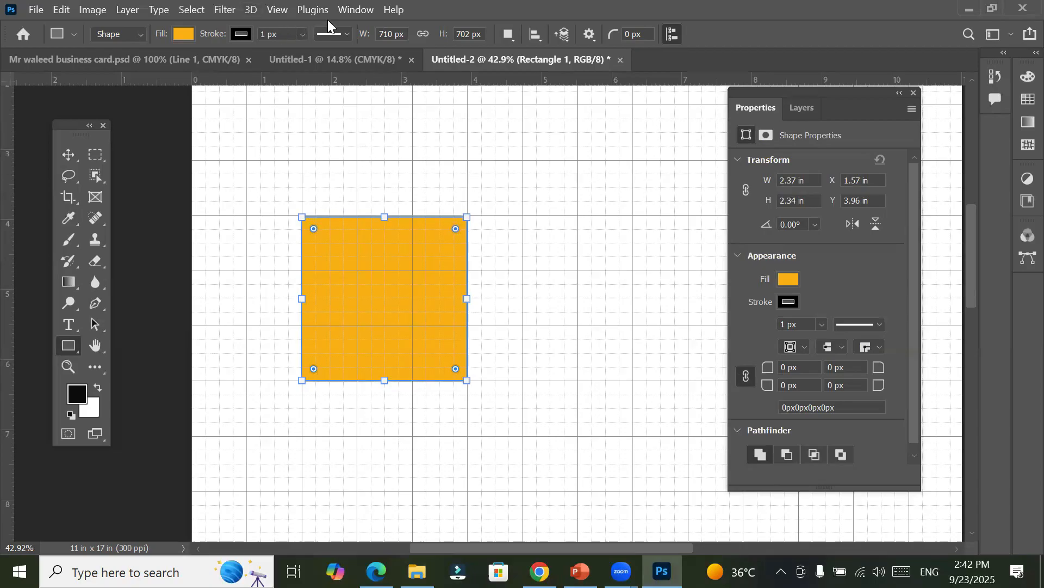
click(274, 10)
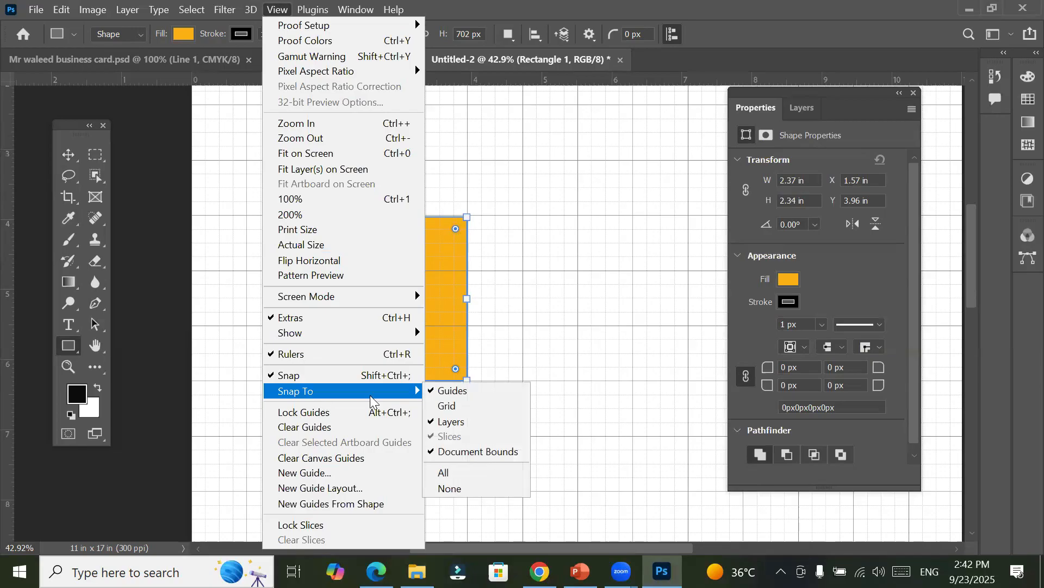
click(458, 407)
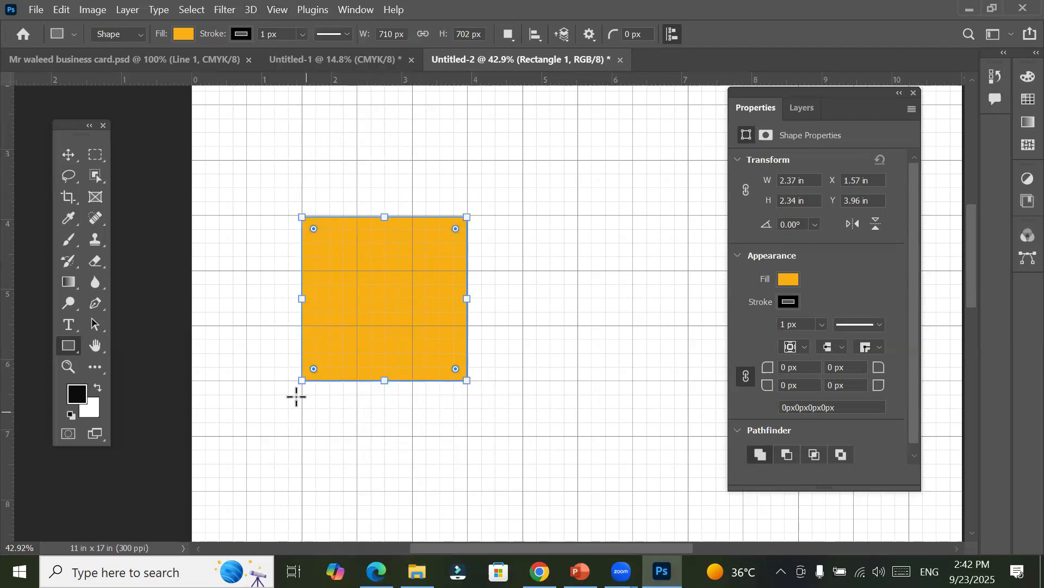
Step: Draw two circles centred on grid intersections: about 355 × 356 px below the square and about 473 × 473 px to its right
right_click(70, 348)
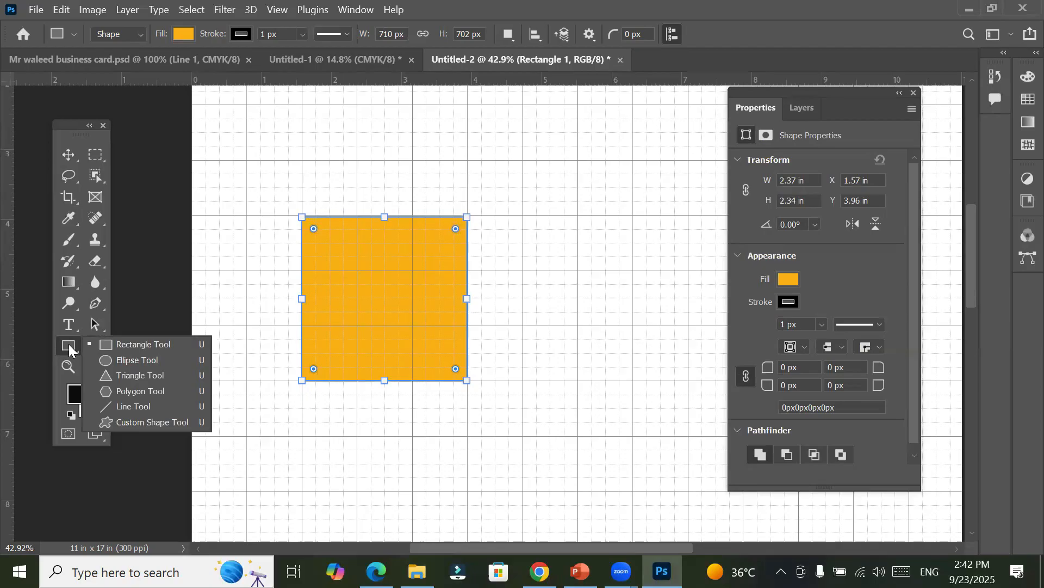
key(Escape)
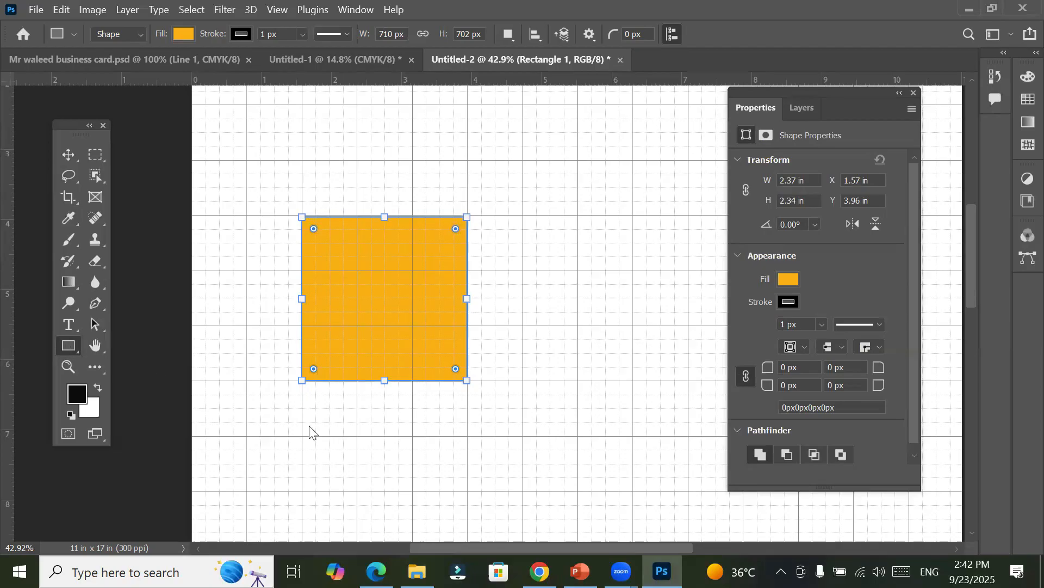
key(shift+u)
drag(302, 435, 347, 474)
key(shift)
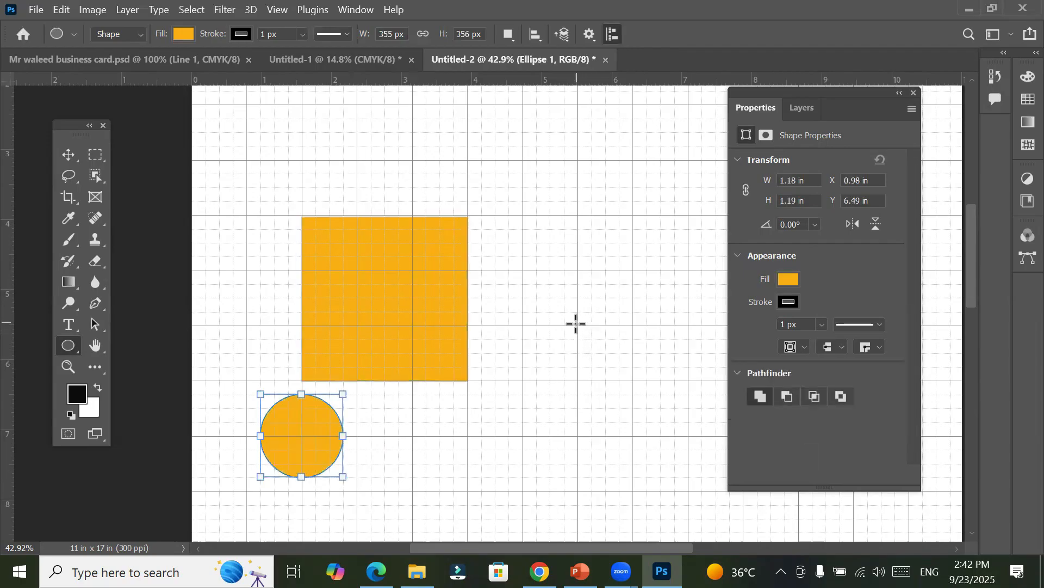
drag(576, 325, 636, 373)
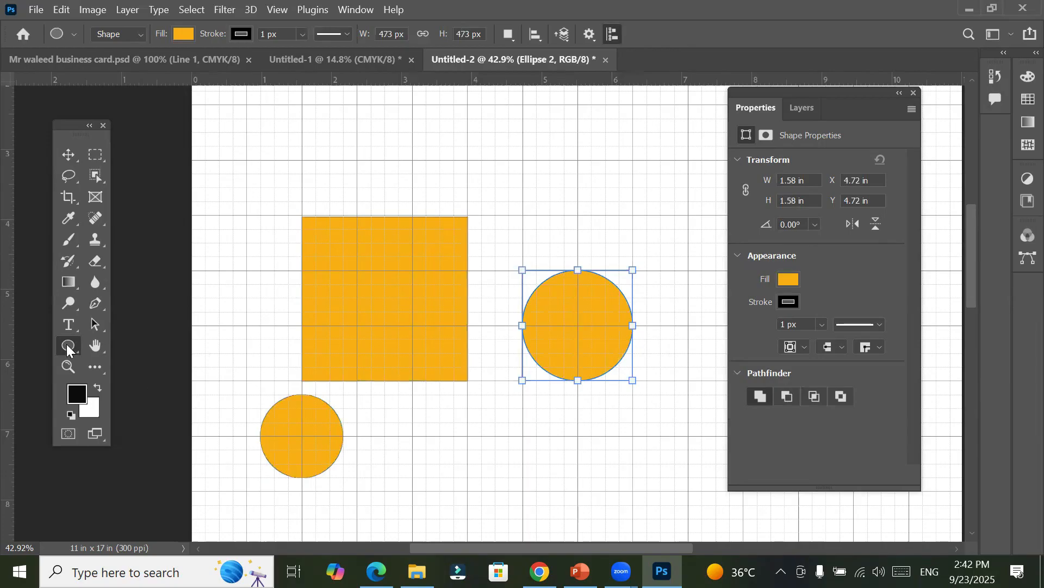
Step: Create a 473 × 473 px circle above the square with From Center off, and draw a circle about 237 × 238 px to its right
click(358, 103)
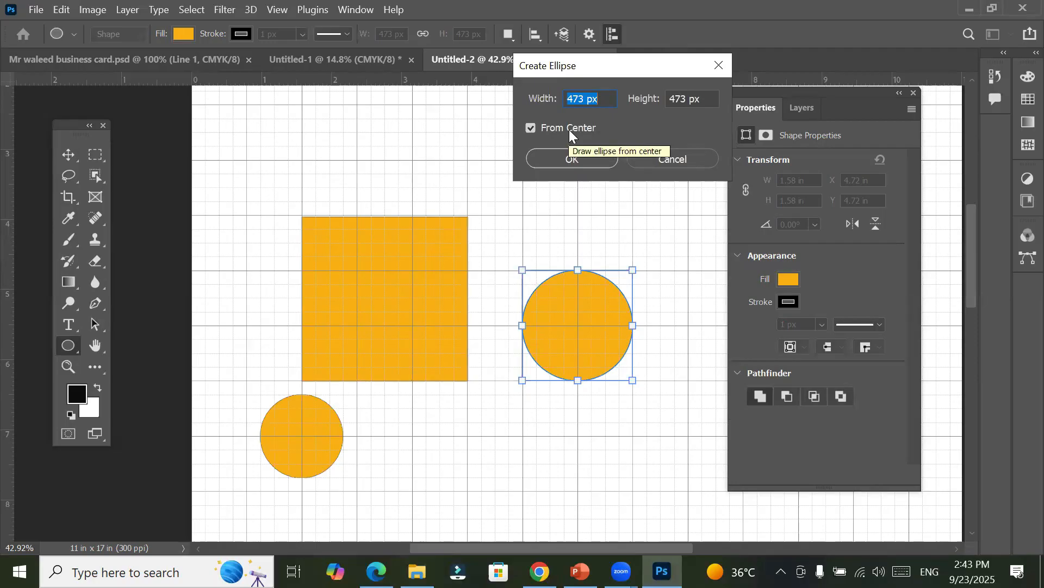
click(569, 130)
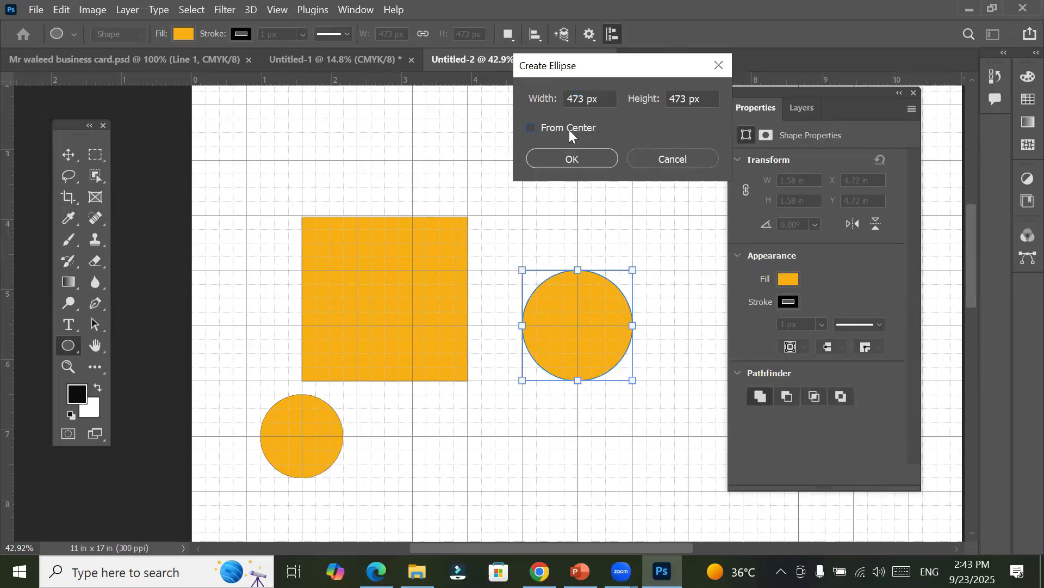
click(569, 159)
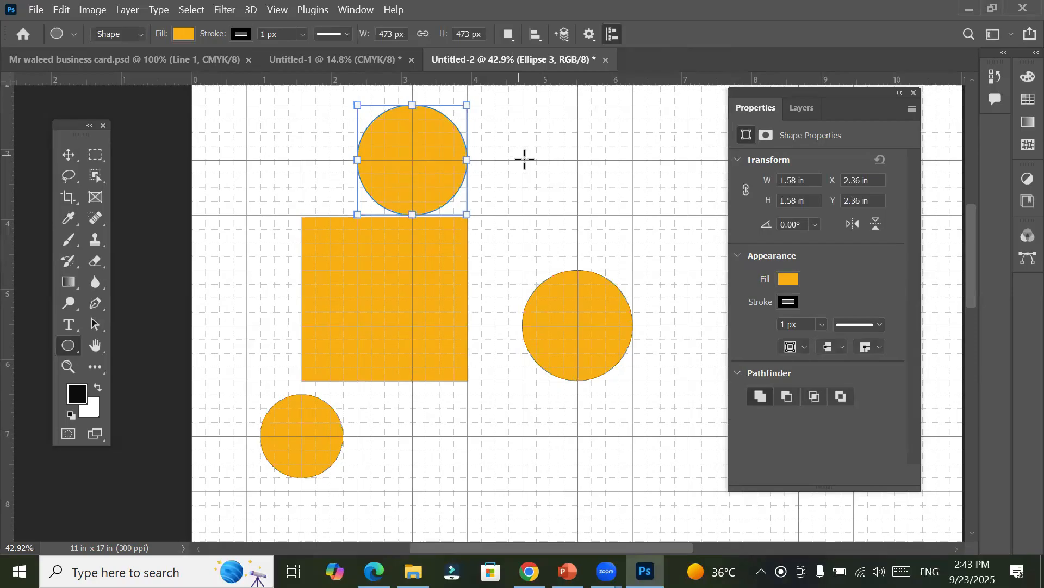
drag(525, 159, 575, 212)
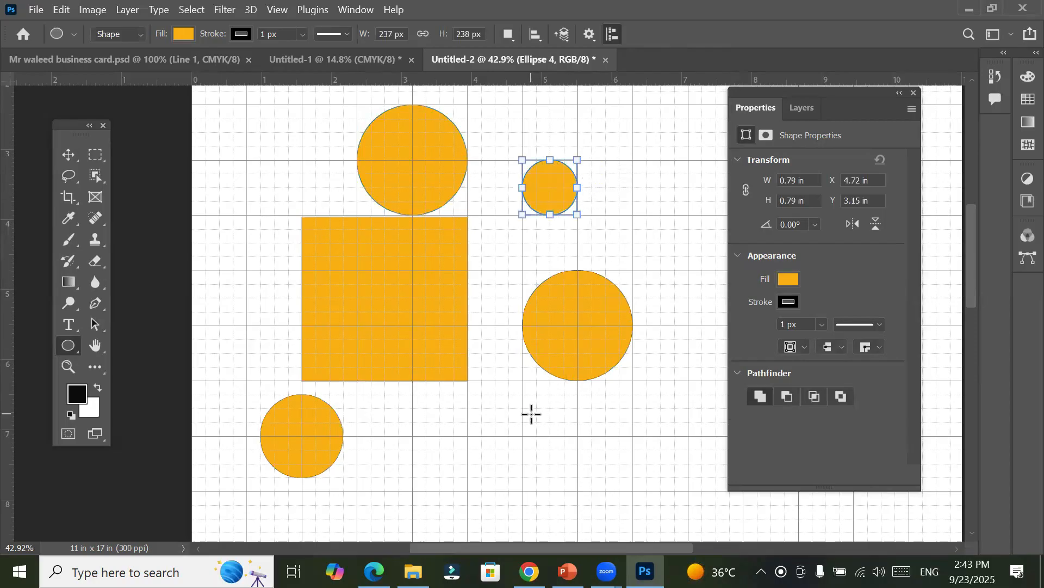
Step: Draw three circles about 237 × 237 px in a horizontal row below the other shapes, one grid cell apart
scroll(531, 413, down, 5)
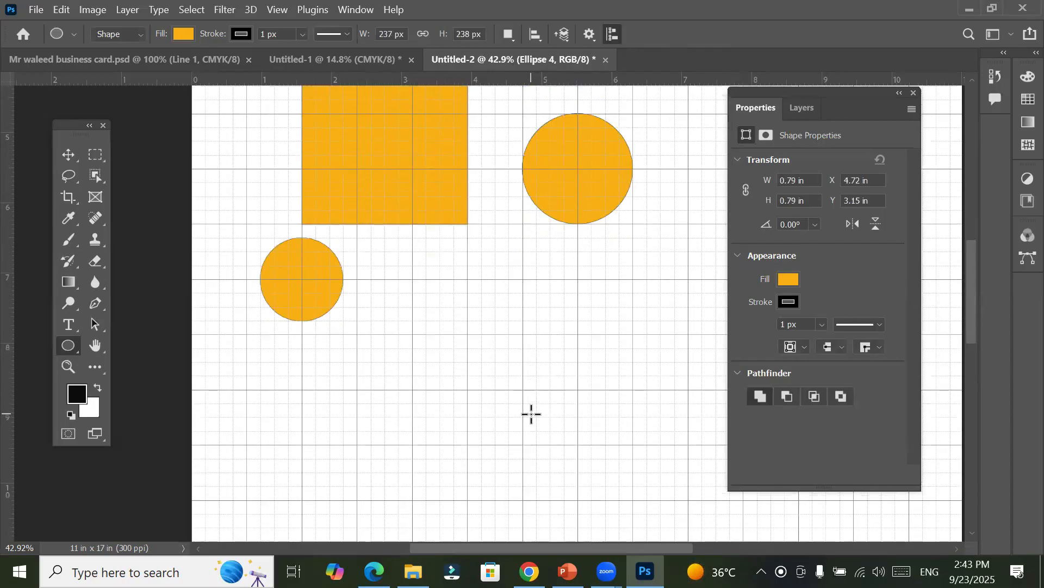
scroll(532, 413, down, 3)
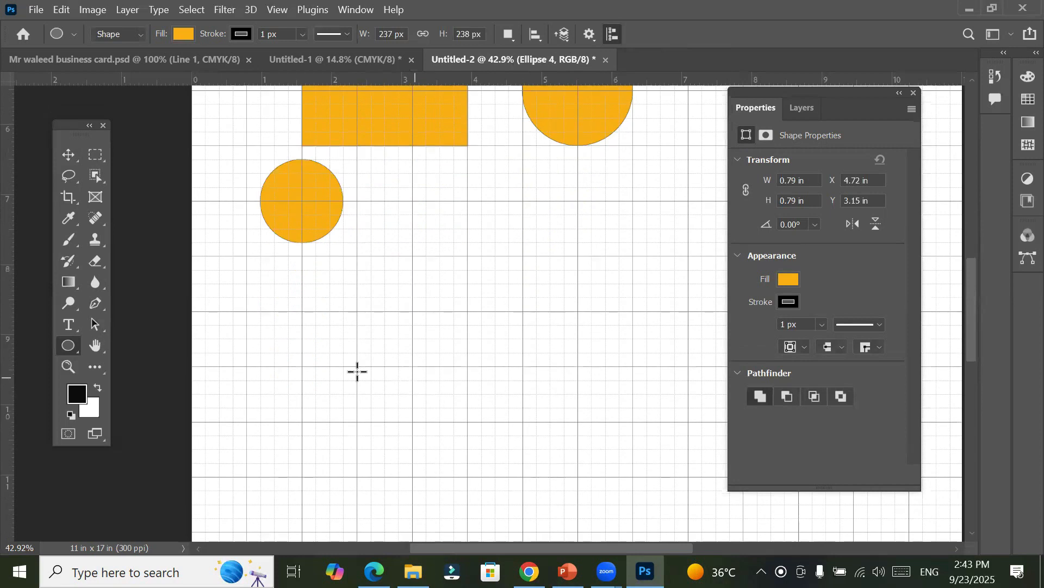
drag(246, 368, 302, 421)
drag(358, 366, 436, 419)
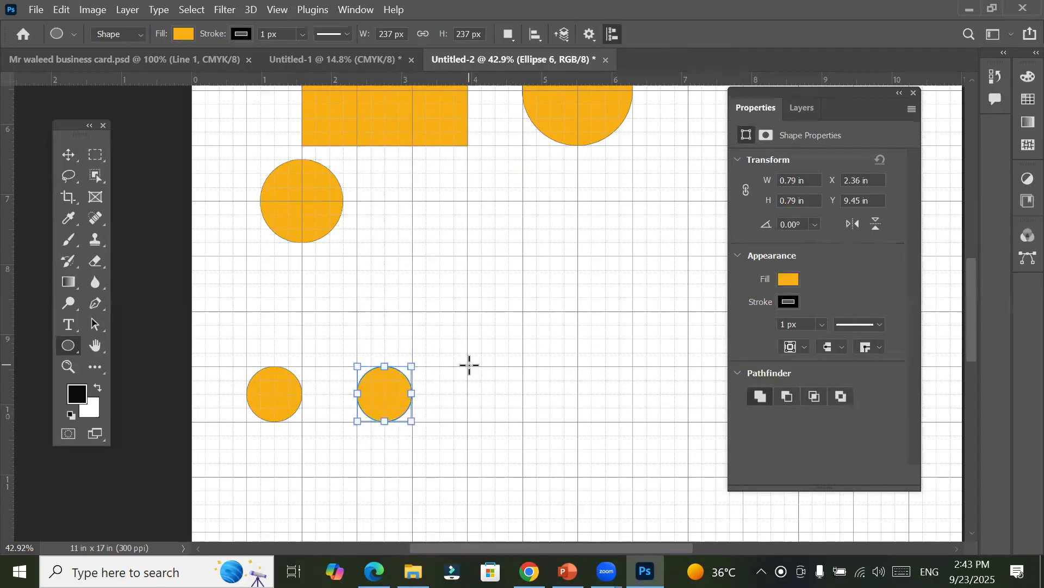
drag(469, 366, 526, 425)
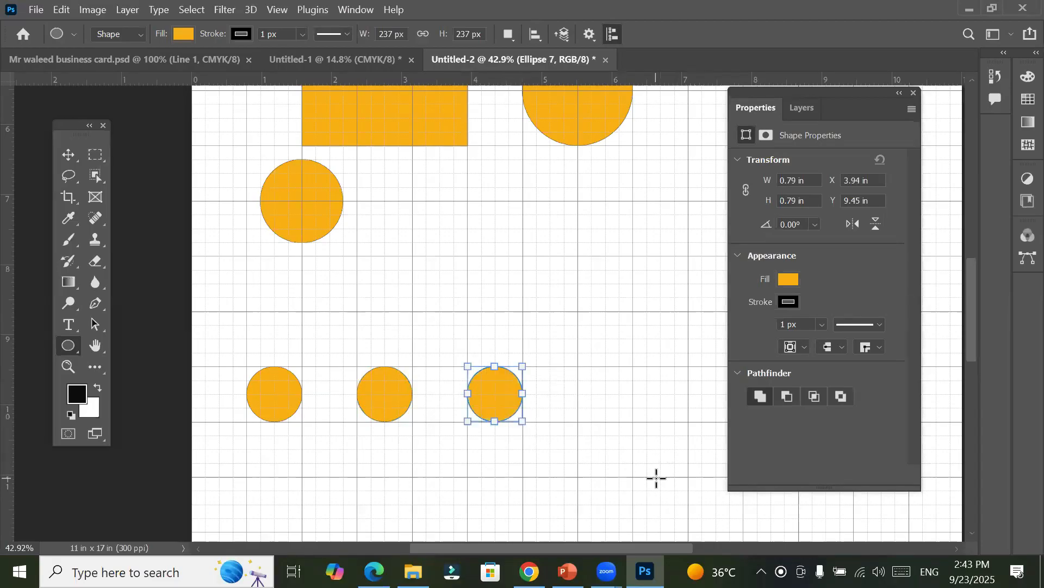
Step: Continue the row with four more circles about 237 px wide, one grid cell apart, up to the canvas's right edge
drag(522, 485, 338, 396)
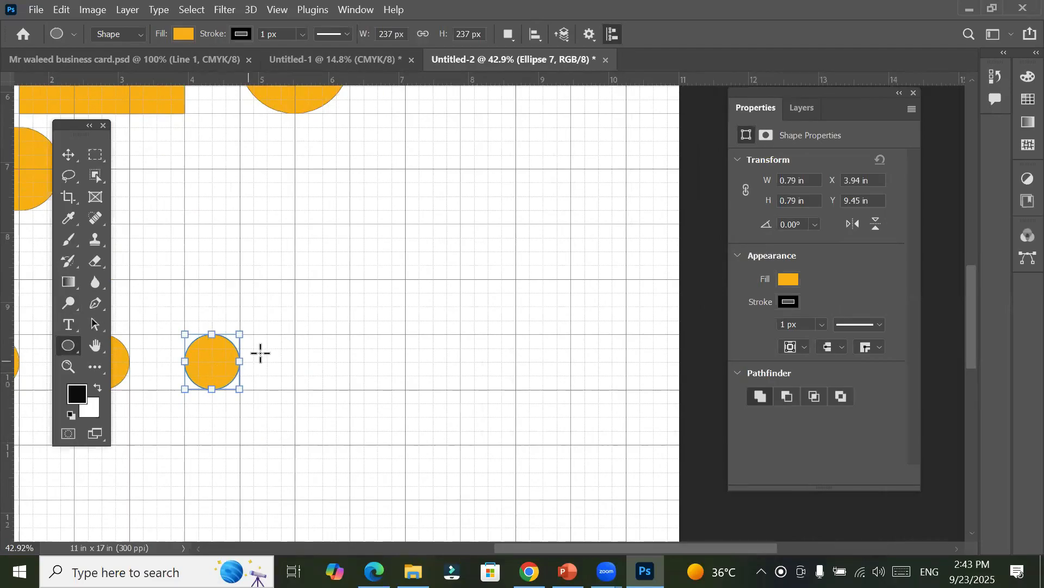
drag(295, 346, 358, 387)
drag(406, 336, 462, 394)
drag(516, 334, 564, 405)
drag(550, 443, 423, 434)
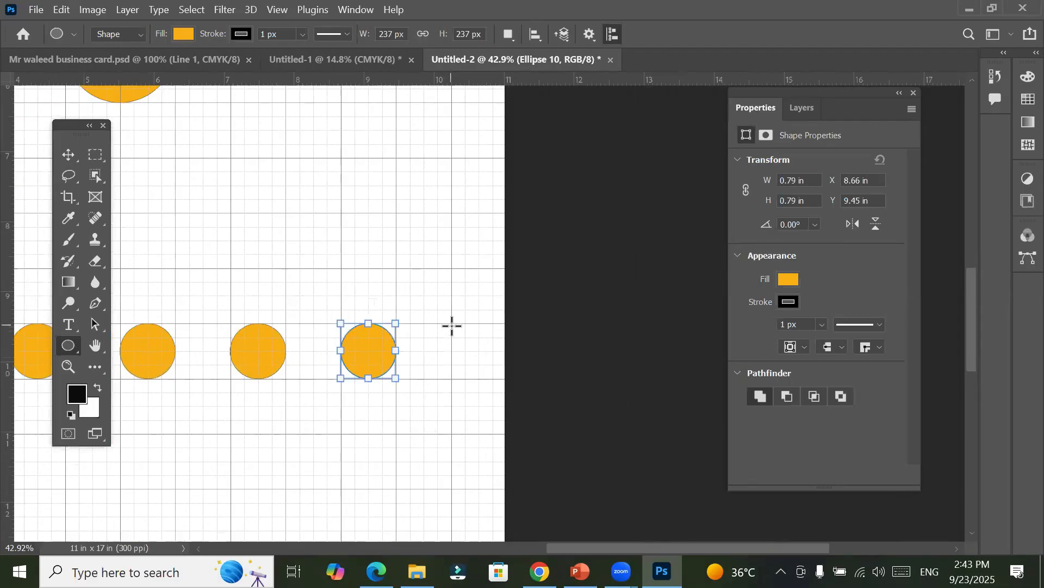
drag(452, 323, 506, 378)
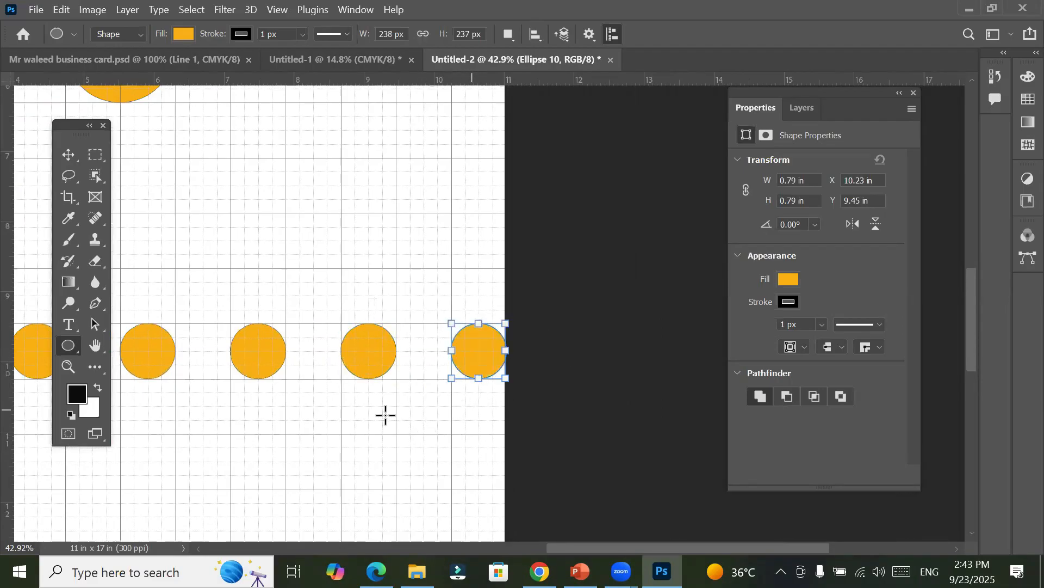
Step: Draw two crossing diagonal lines about 974 px long above the circle row and a vertical line about 236 px long through their intersection
right_click(74, 344)
click(120, 406)
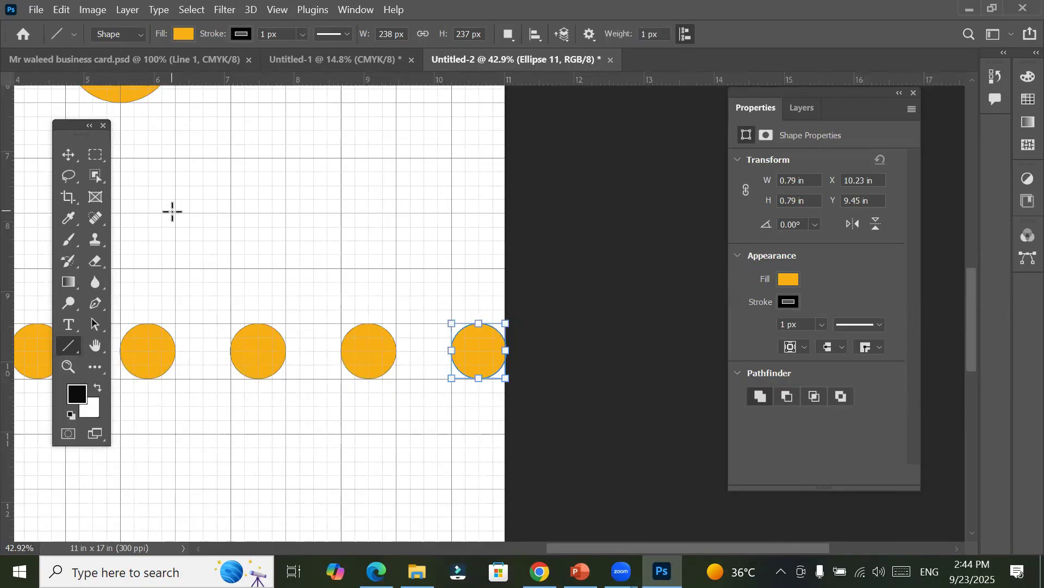
mouse_move(176, 212)
mouse_down()
mouse_move(369, 222)
mouse_move(394, 162)
mouse_move(395, 215)
mouse_move(398, 159)
mouse_up()
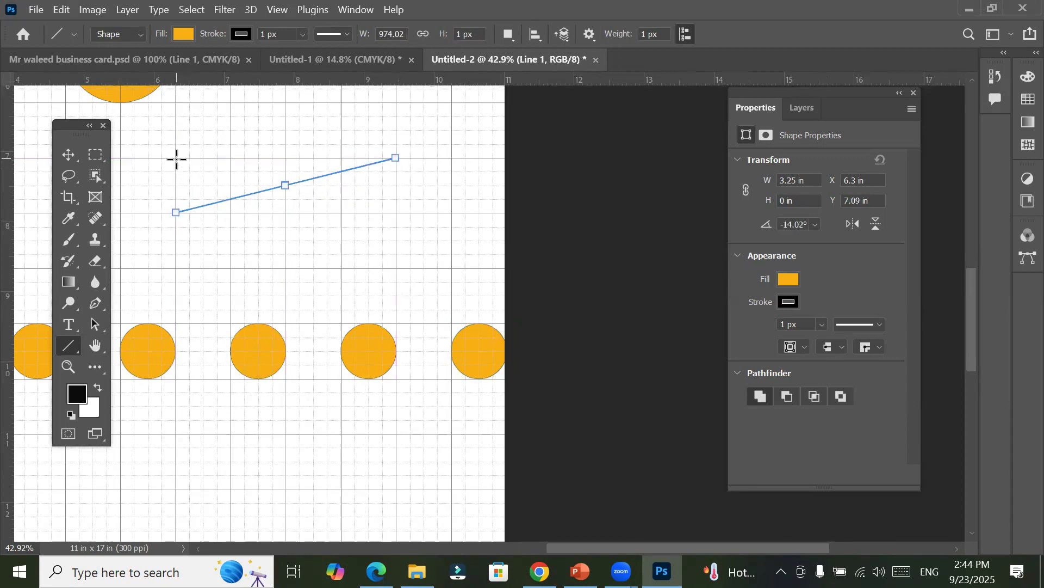
drag(176, 157, 396, 212)
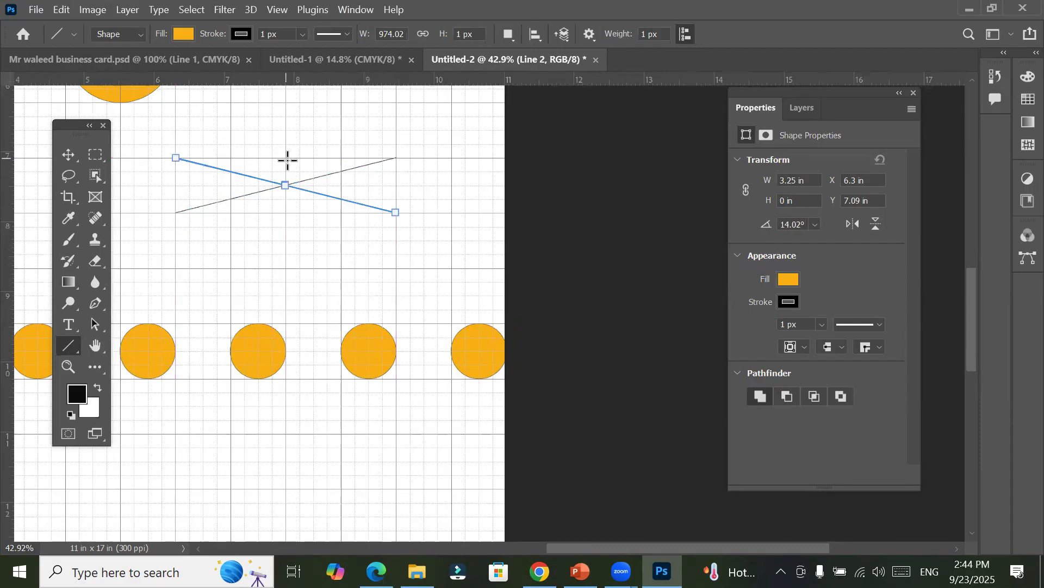
drag(284, 159, 285, 212)
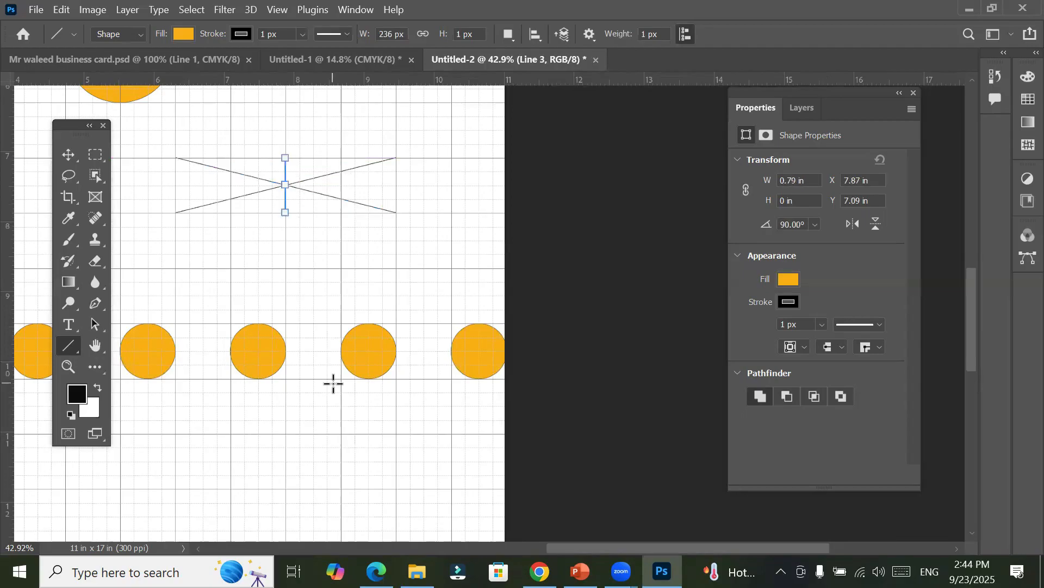
Step: Deselect the vertical line and switch to the Triangle tool for drawing near the canvas's bottom edge
key(v)
click(310, 283)
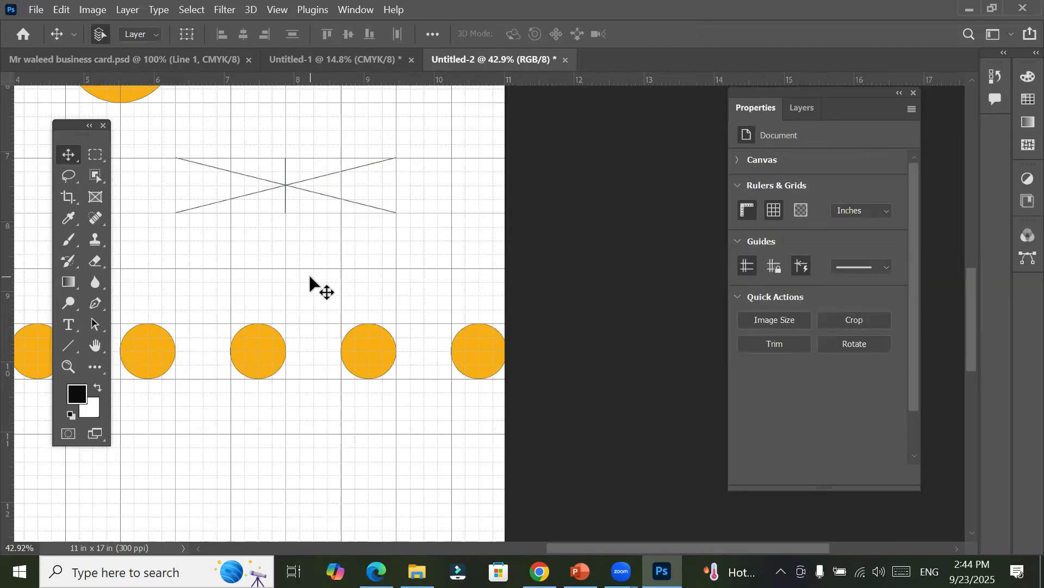
click(62, 344)
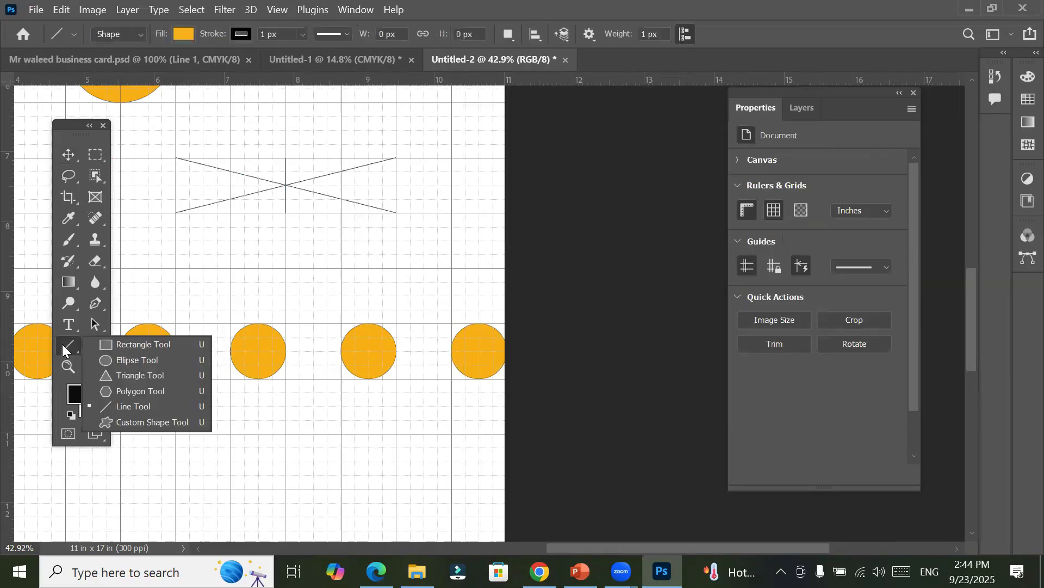
click(123, 375)
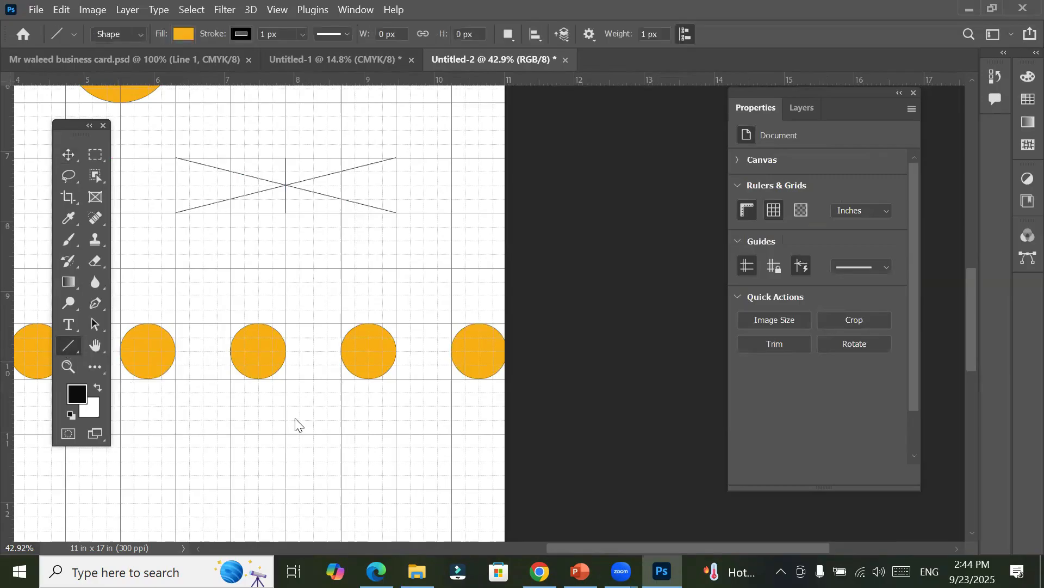
scroll(294, 419, down, 2)
alt+scroll(296, 418, down, 5)
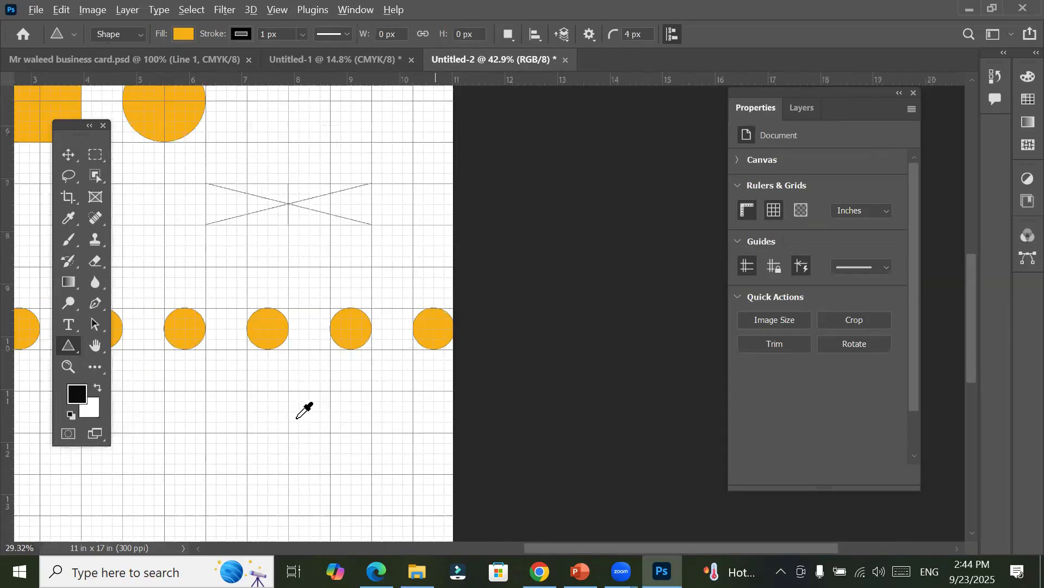
alt+scroll(305, 410, down, 1)
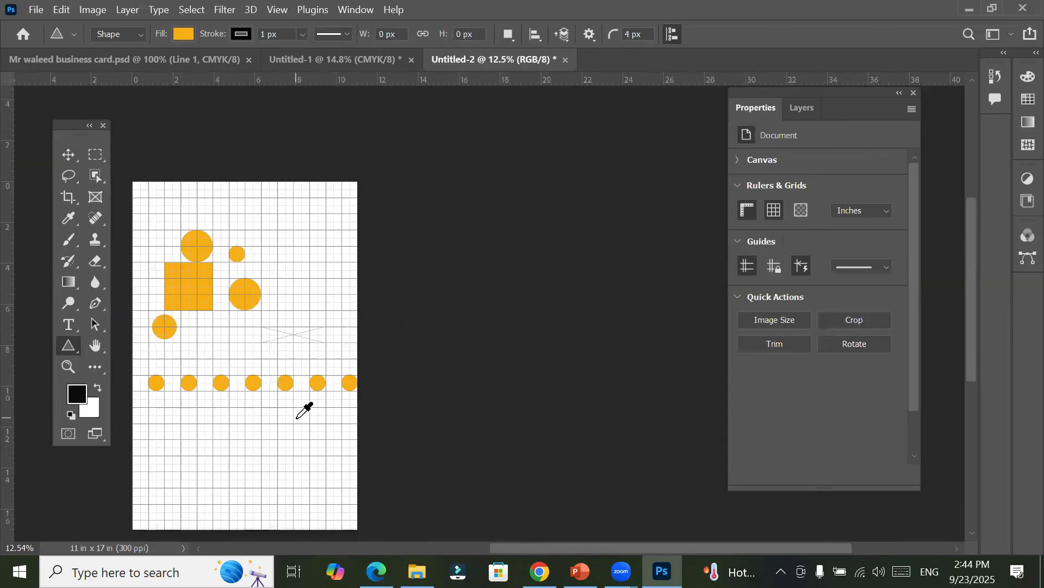
scroll(343, 516, down, 5)
scroll(343, 516, left, 1)
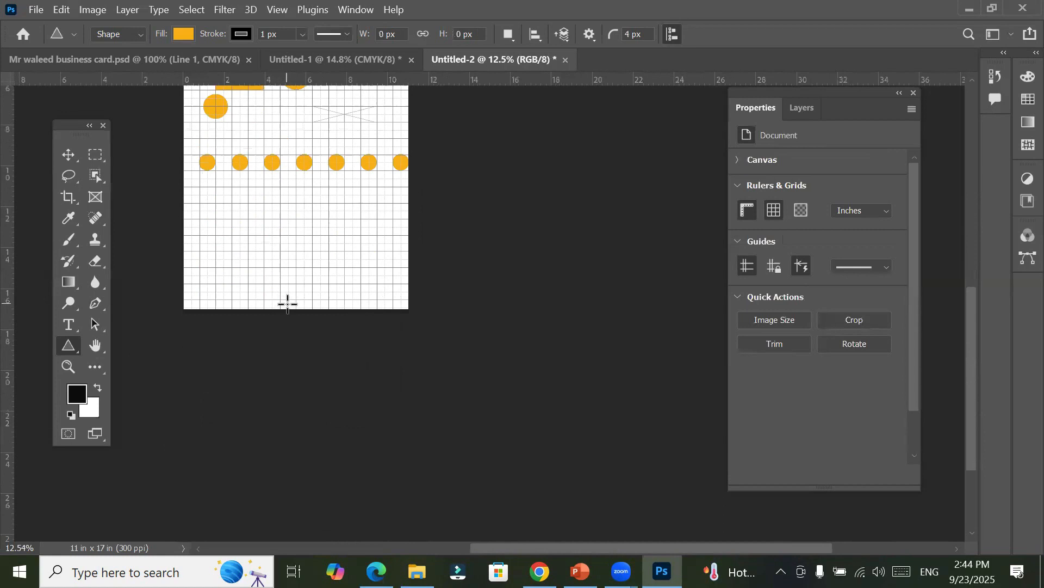
alt+scroll(288, 299, up, 2)
alt+scroll(292, 286, up, 4)
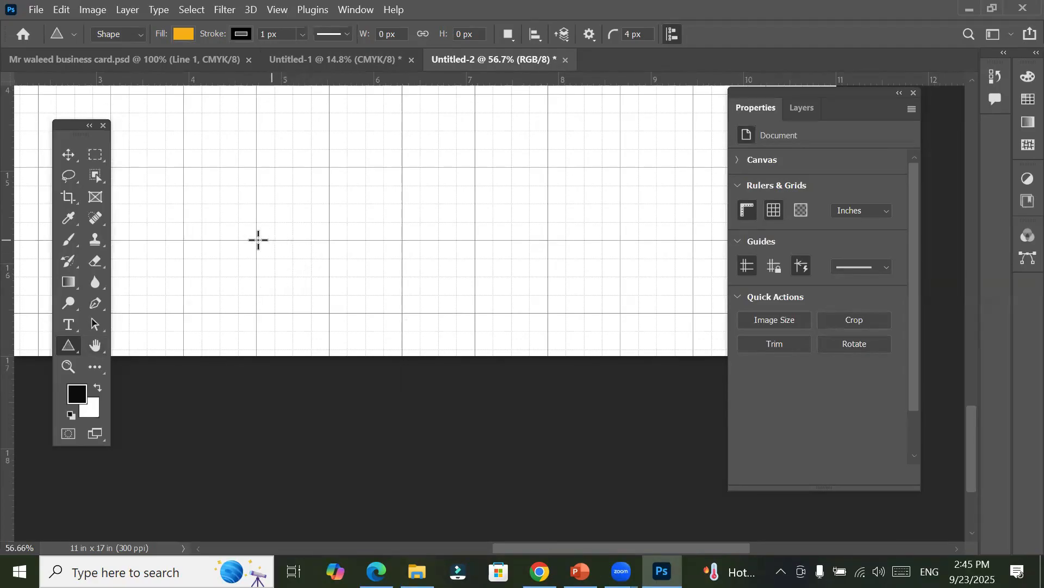
Step: Draw a trial triangle about 199 × 173 px, undo it, and turn off From Center for new triangles
drag(254, 238, 296, 282)
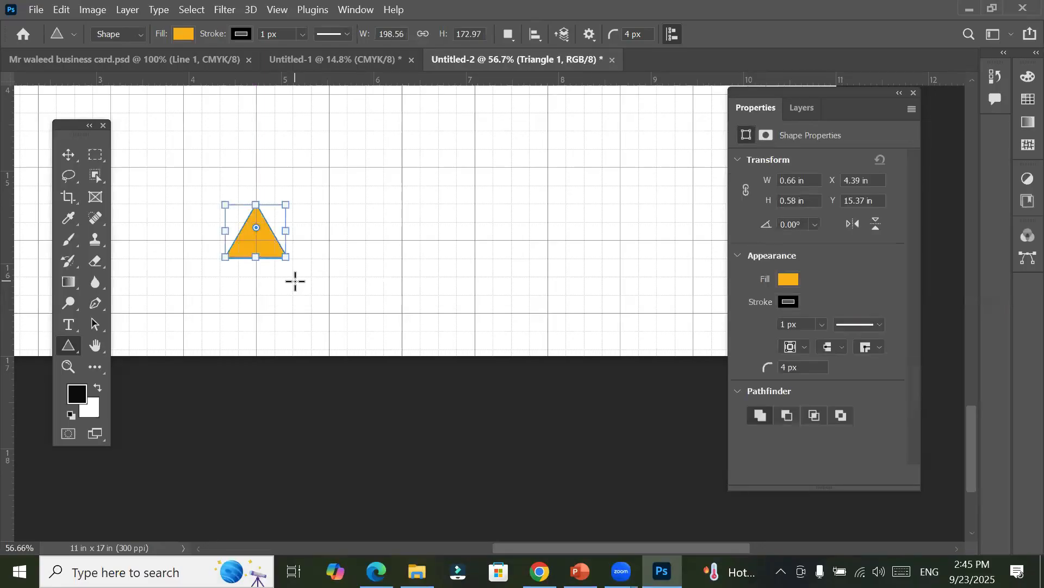
key(ctrl+z)
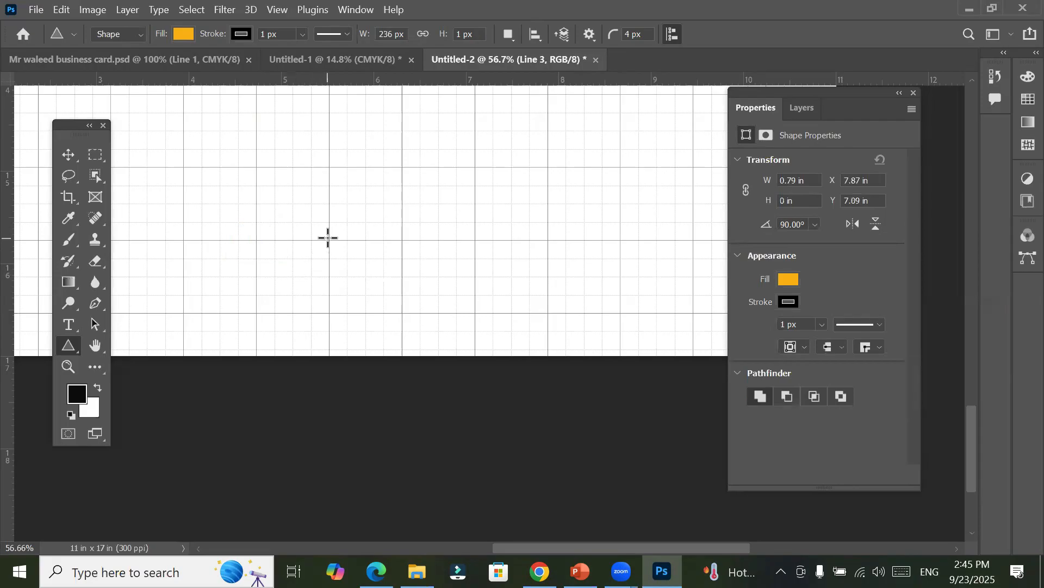
click(328, 238)
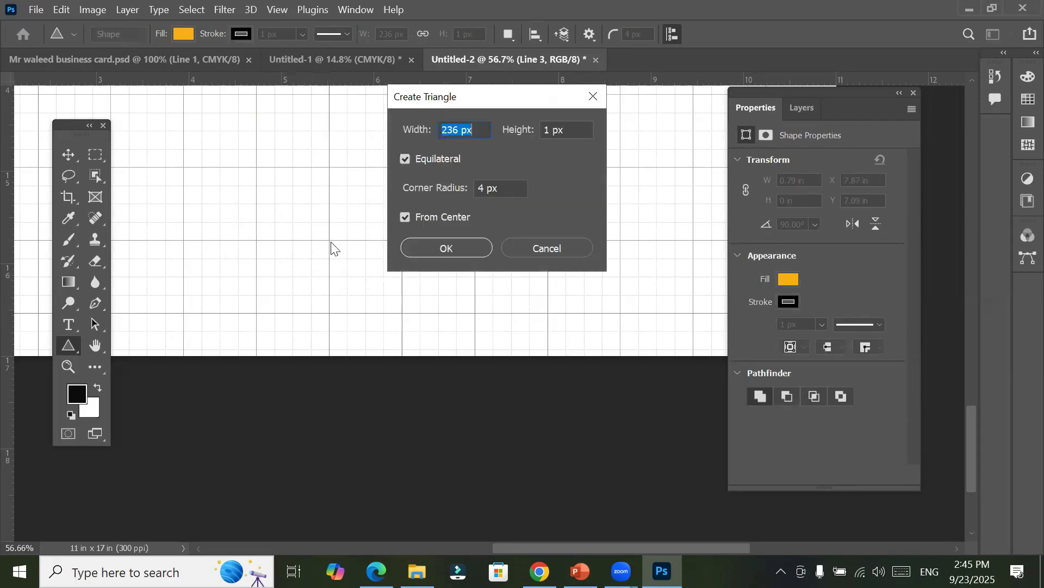
click(403, 217)
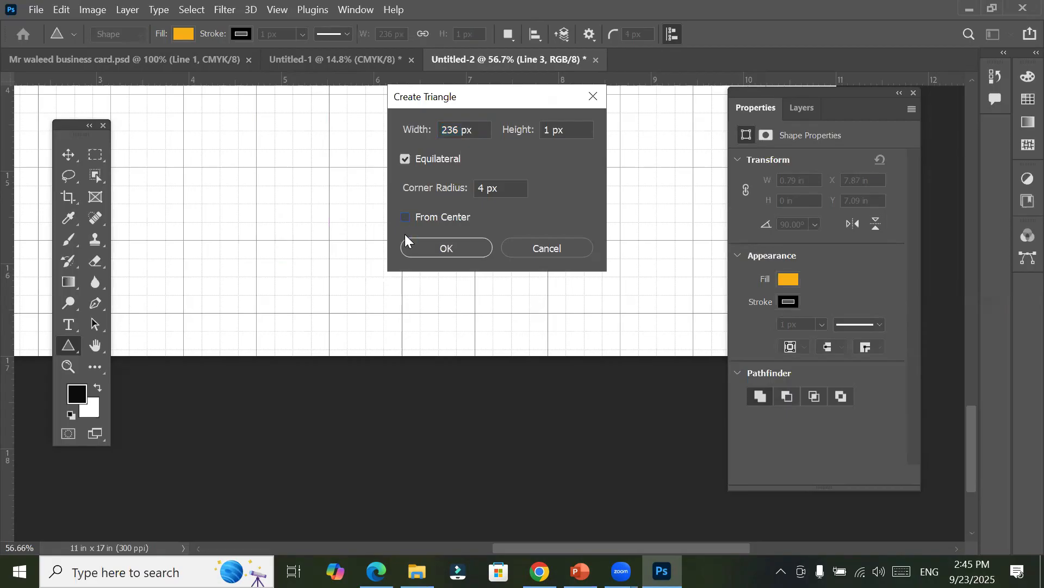
key(Return)
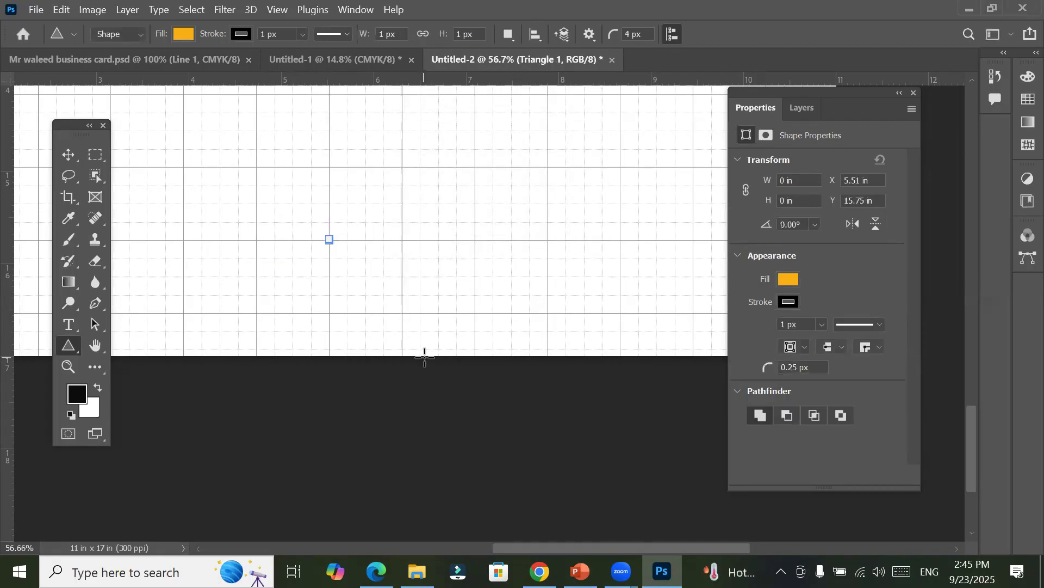
key(ctrl+z)
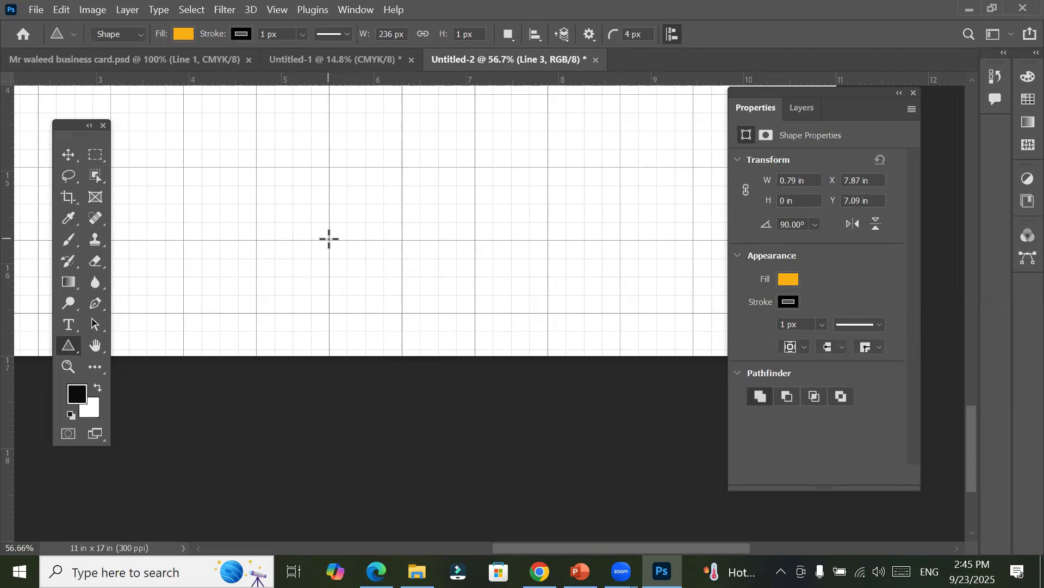
Step: Draw a triangle about 250 × 217 px near the canvas's bottom edge and align its lower-left corner with the grid lines
drag(328, 239, 420, 411)
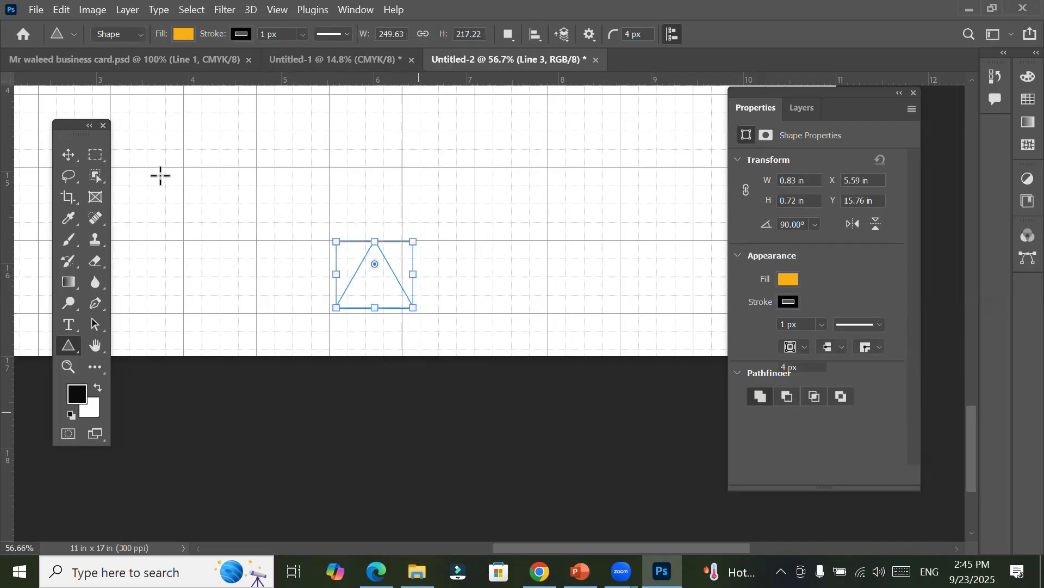
click(75, 160)
drag(367, 289, 364, 295)
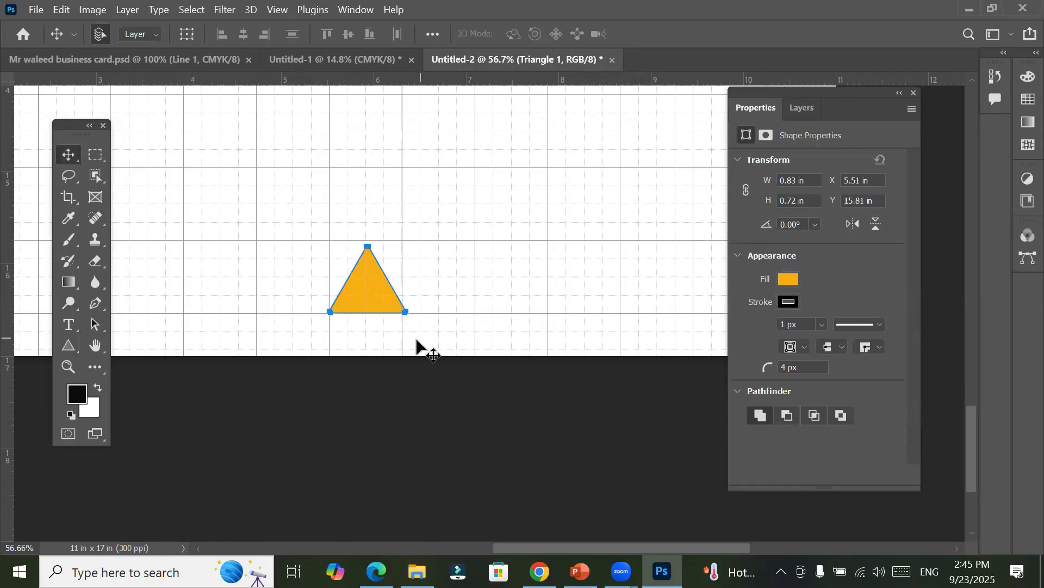
Step: Free-transform the triangle to about 0.79 × 0.78 in so it fills one grid cell
scroll(419, 340, up, 3)
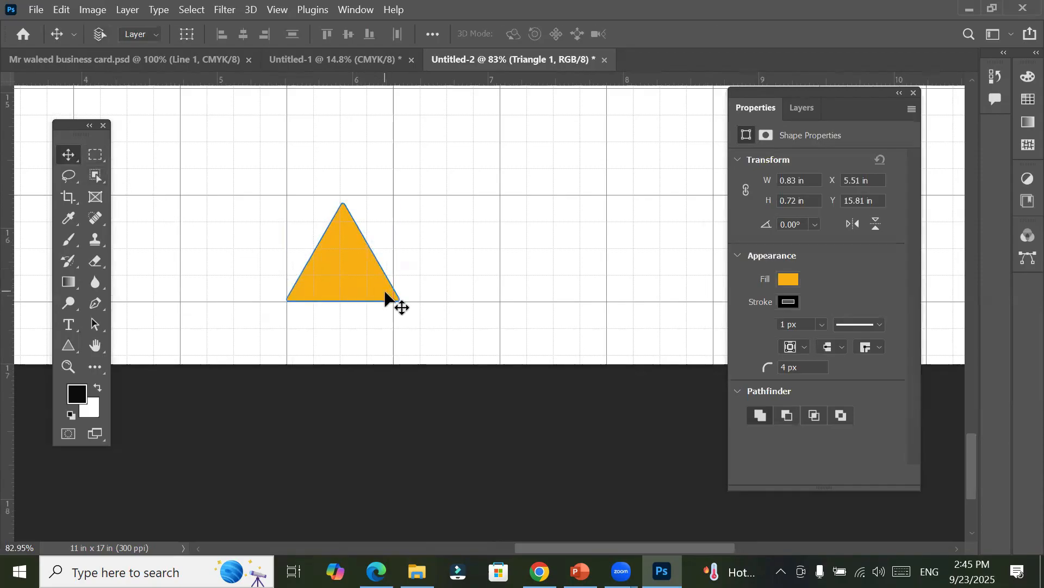
key(ctrl+t)
drag(403, 246, 394, 251)
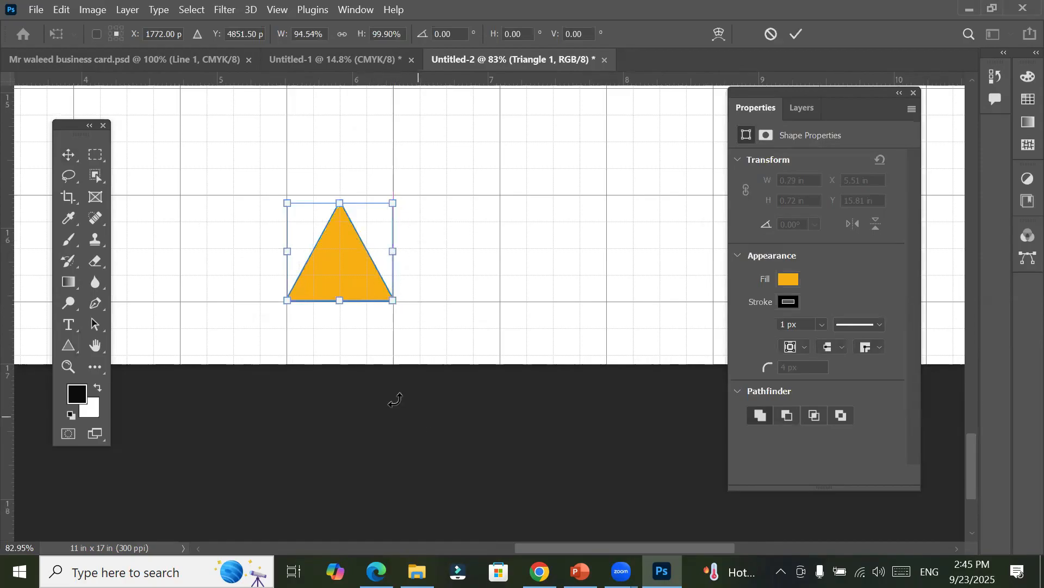
drag(340, 203, 340, 194)
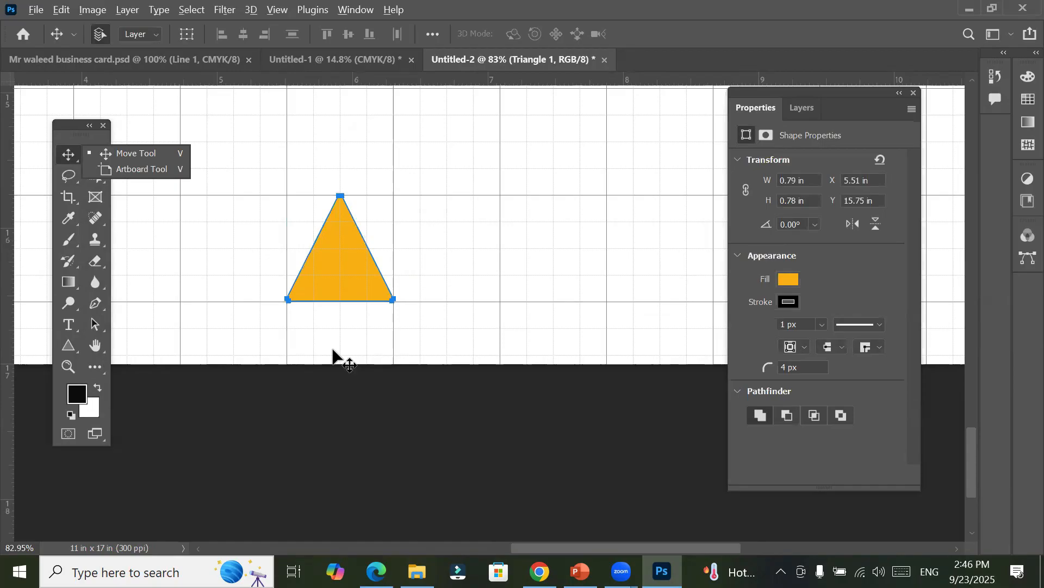
Step: Copy the triangle upward three times to form a vertical column, with one empty grid cell between copies
scroll(333, 351, down, 6)
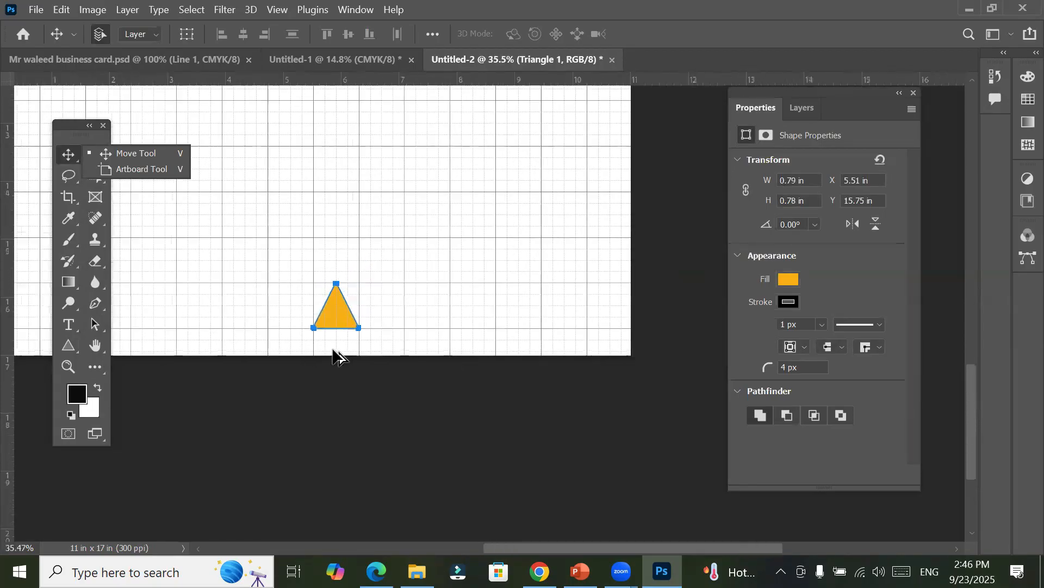
scroll(338, 356, down, 1)
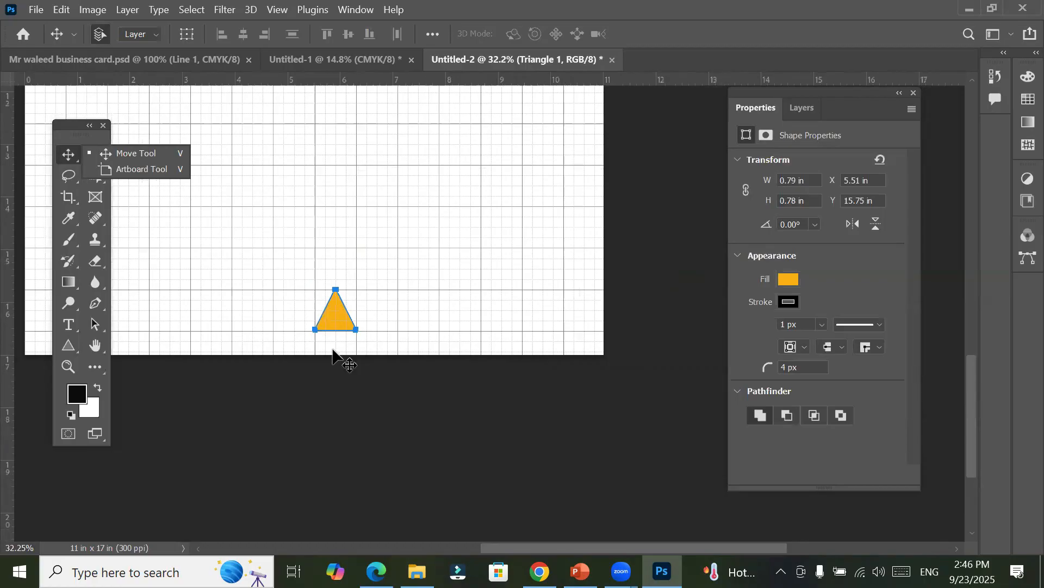
scroll(338, 357, down, 1)
scroll(334, 351, down, 1)
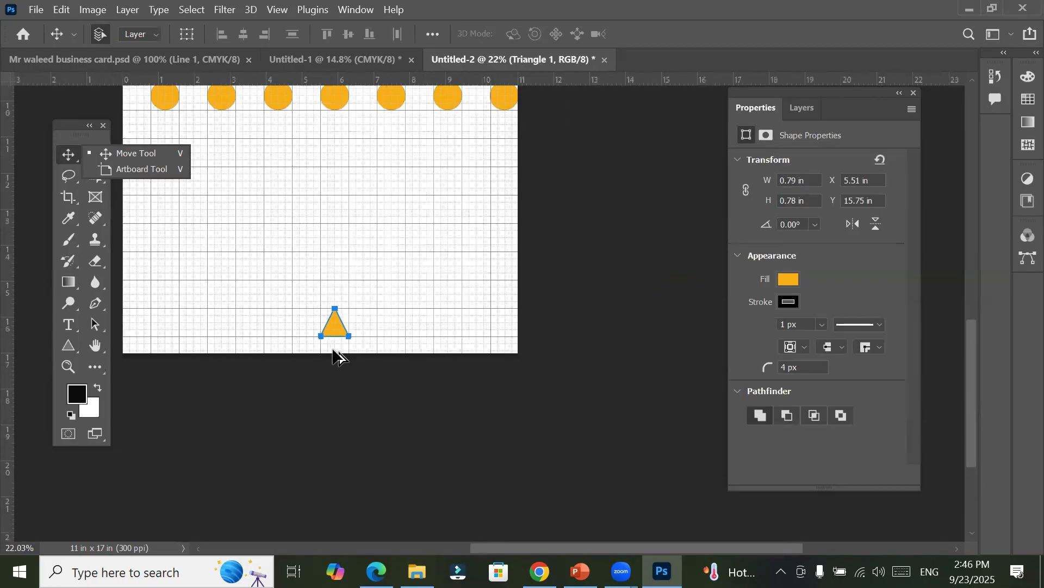
click(64, 159)
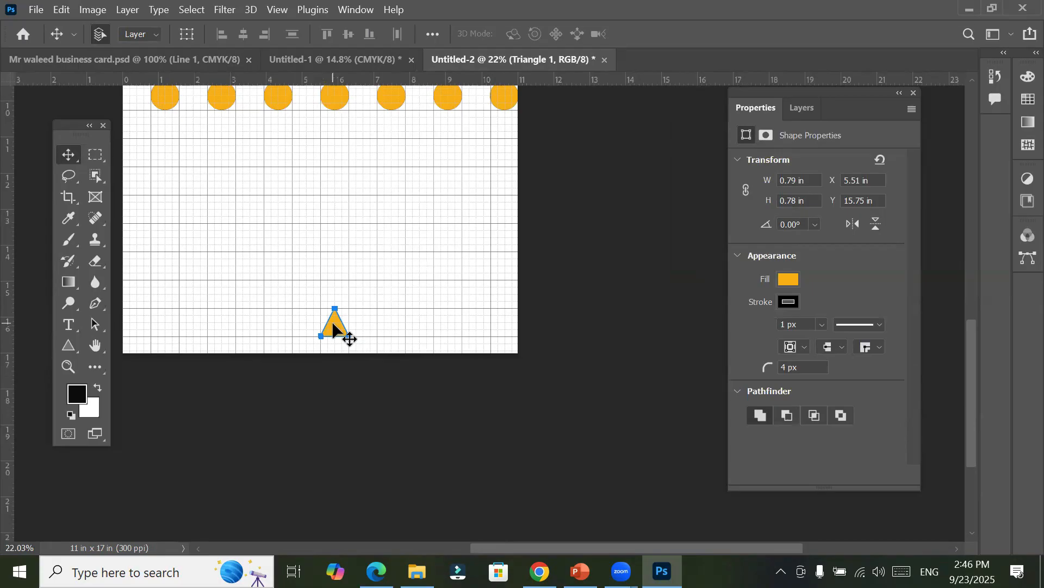
drag(332, 323, 339, 158)
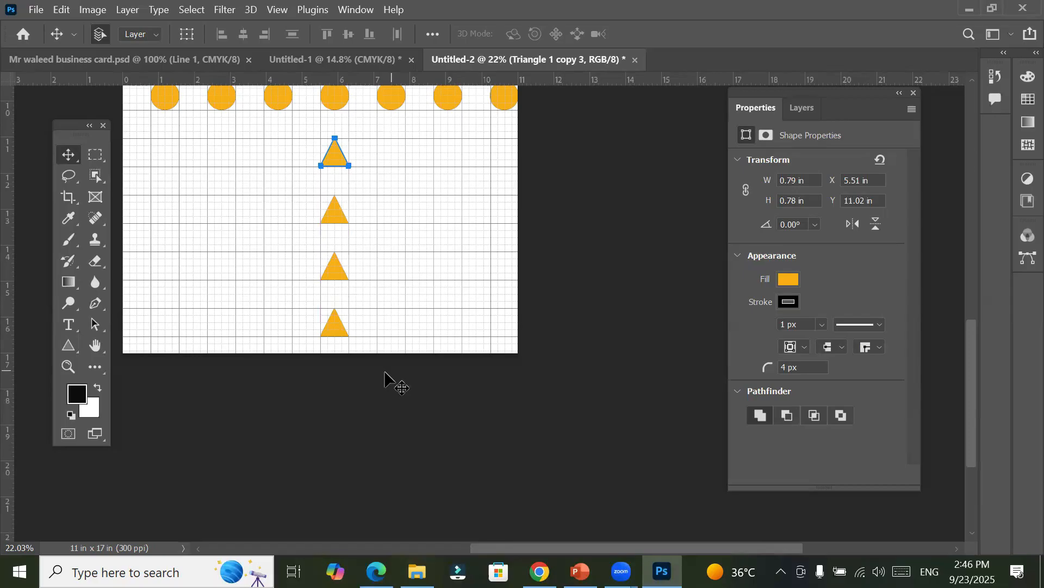
Step: Try to free-transform the four triangle layers together, then reselect only the topmost triangle's layer
click(802, 107)
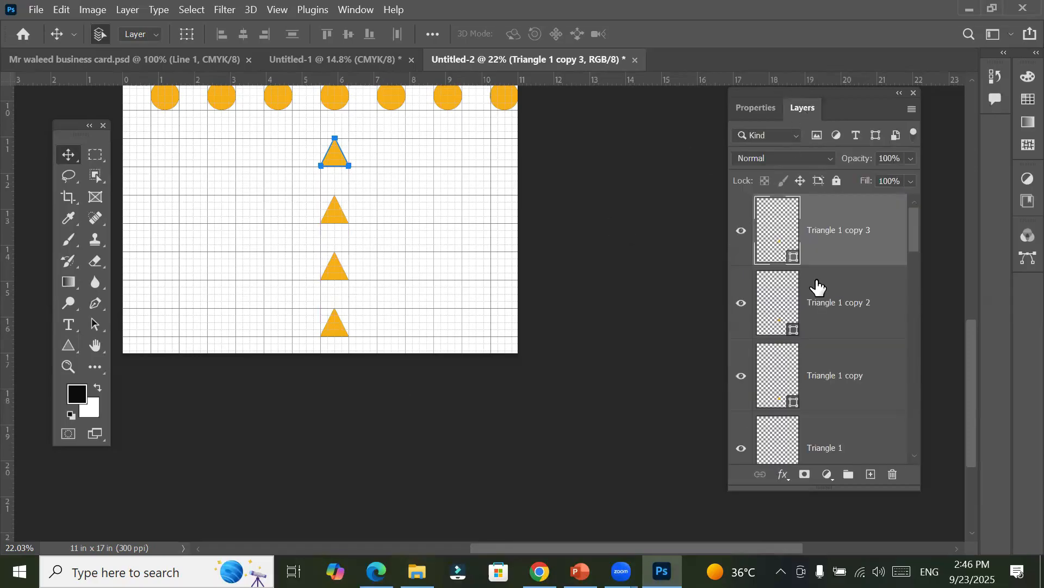
shift+click(789, 446)
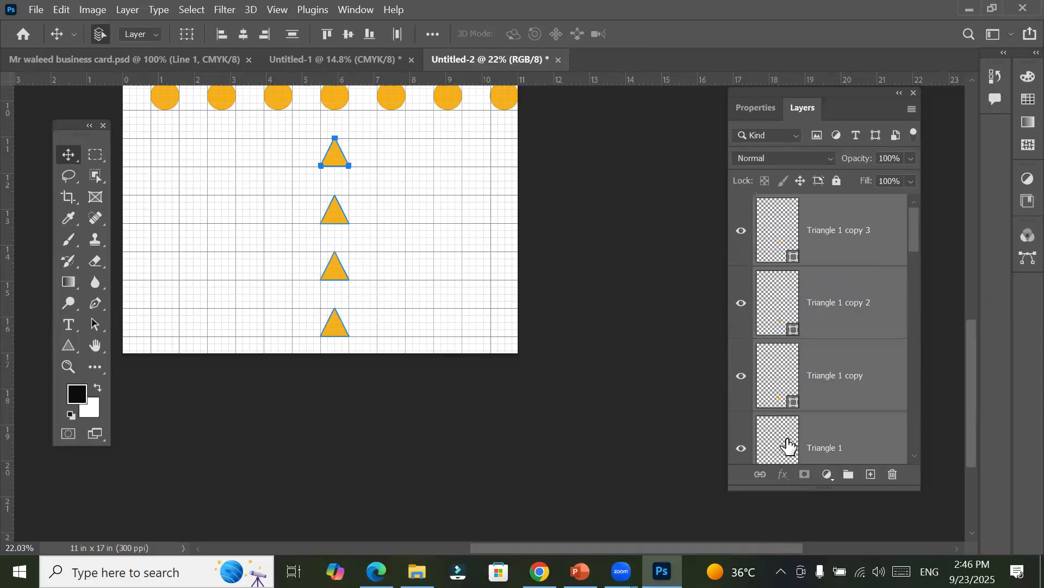
key(ctrl+t)
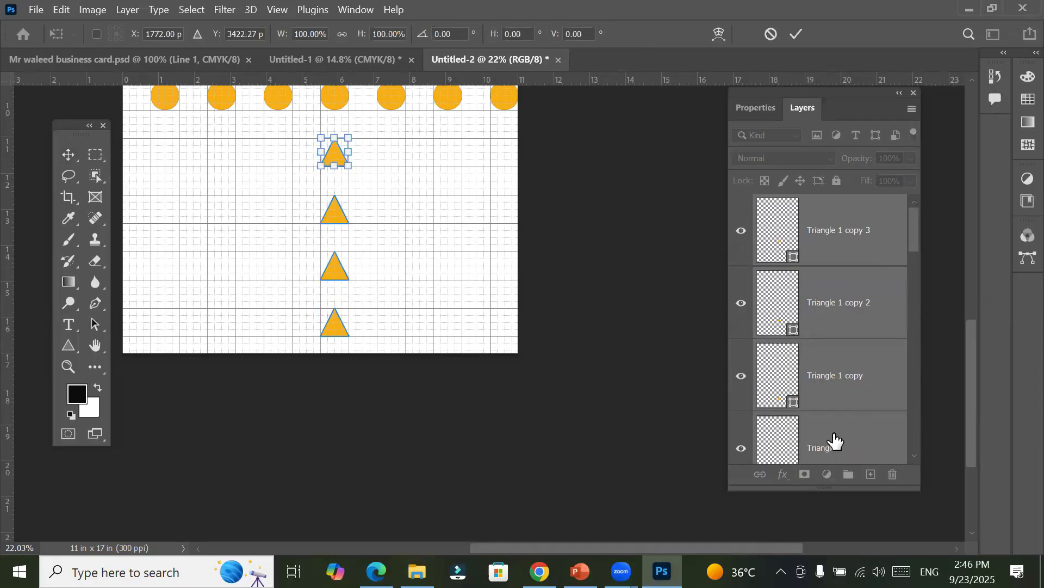
click(840, 459)
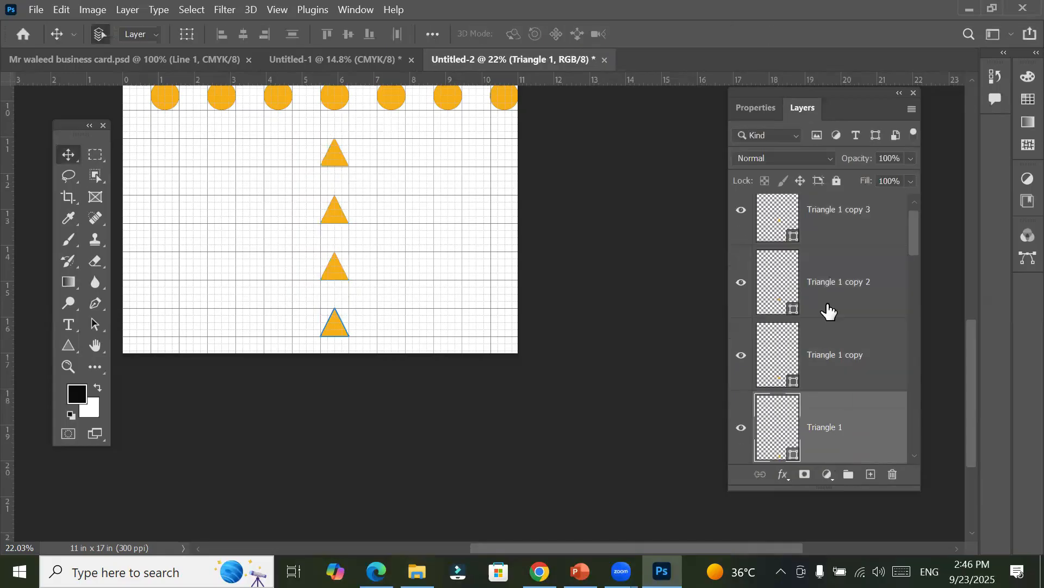
click(827, 215)
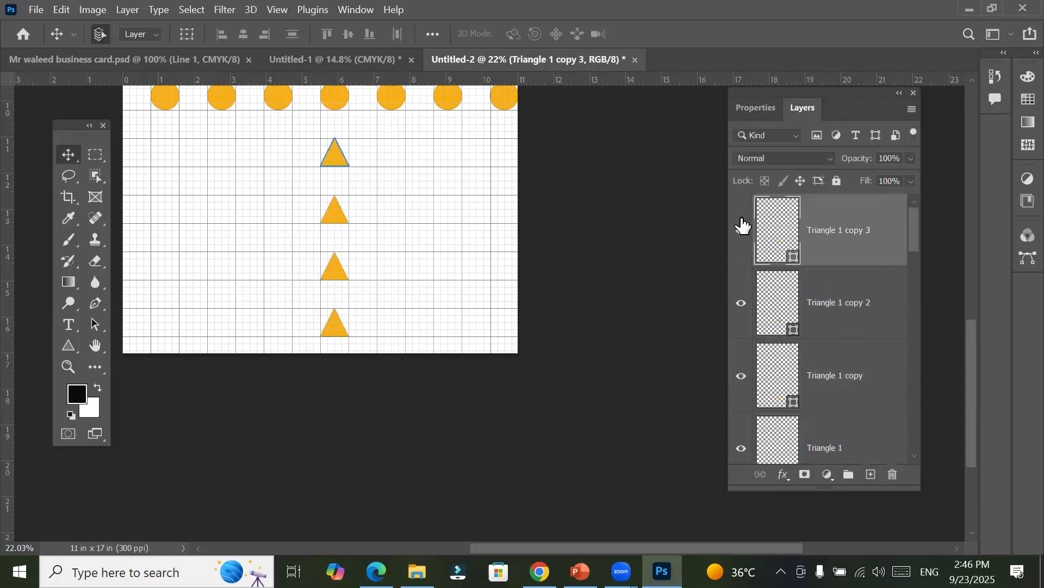
Step: Toggle the visibility of each triangle layer off and on to identify its shape on the canvas
click(741, 231)
click(746, 243)
click(743, 301)
click(744, 305)
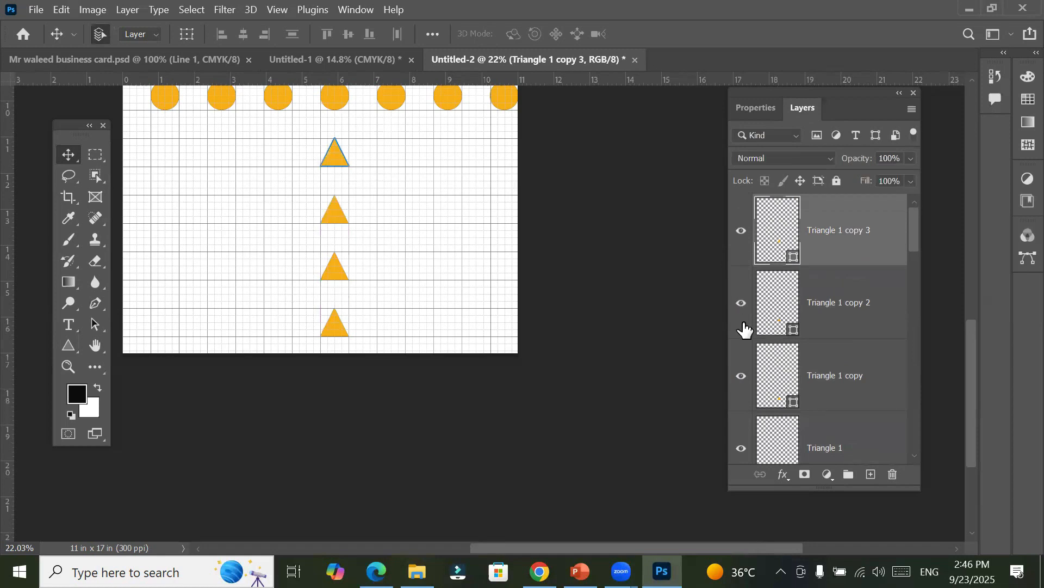
click(741, 379)
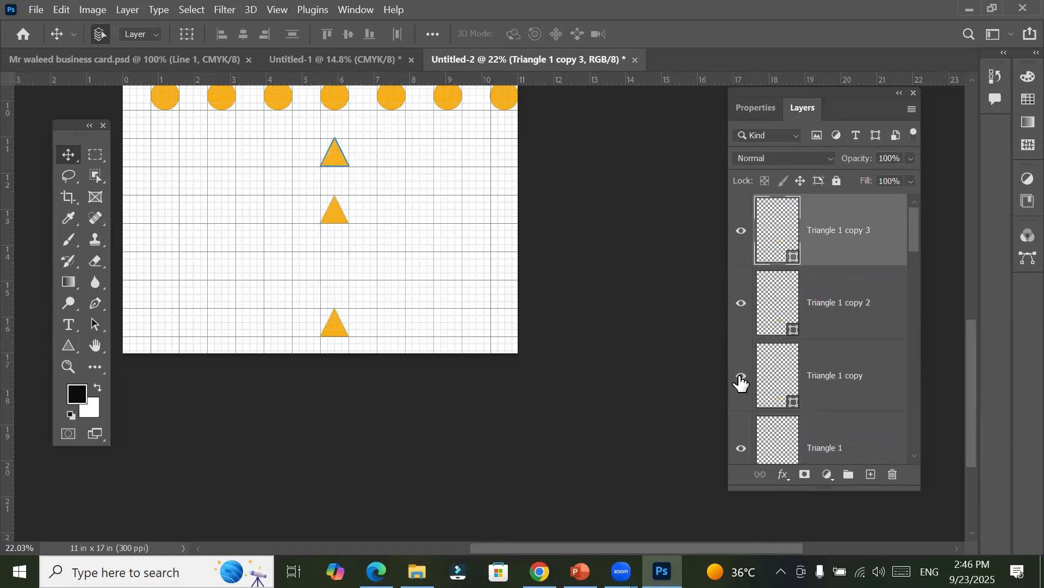
click(741, 449)
click(741, 453)
Step: Try selecting the triangles through their layer range and by marquee on the canvas, clearing the selection in between
click(790, 449)
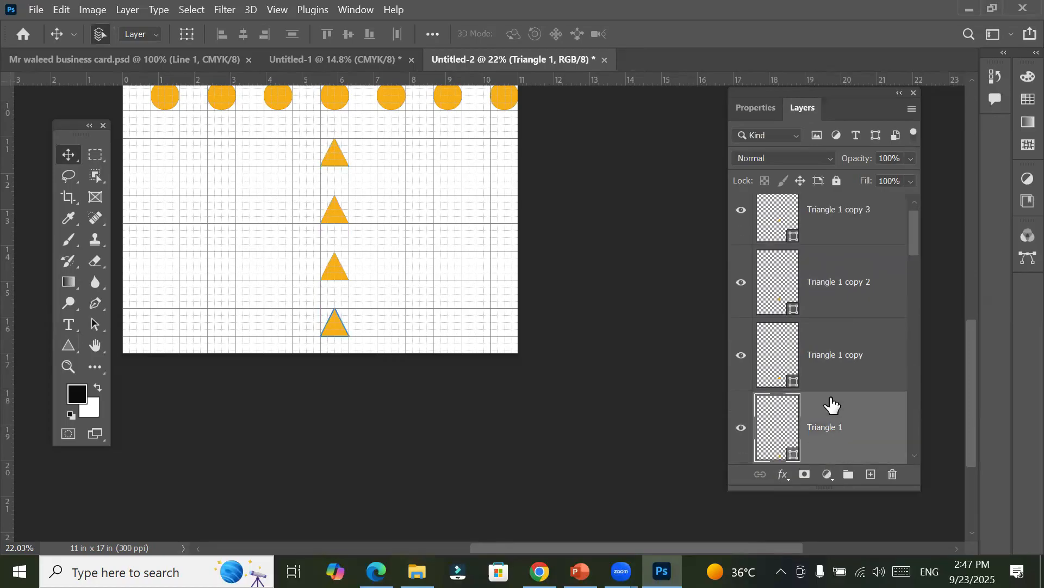
shift+click(831, 219)
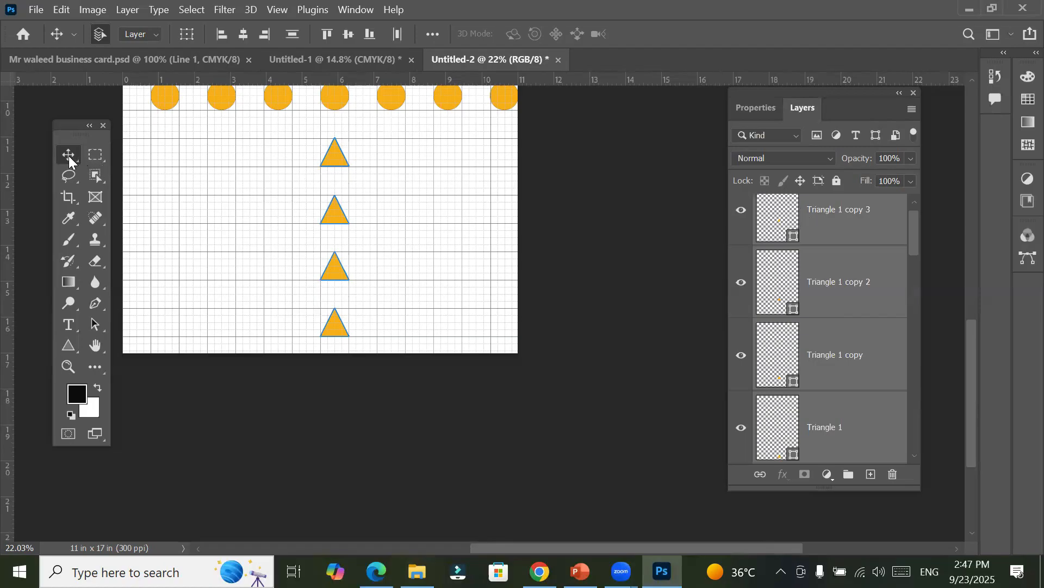
drag(276, 130, 399, 383)
click(464, 226)
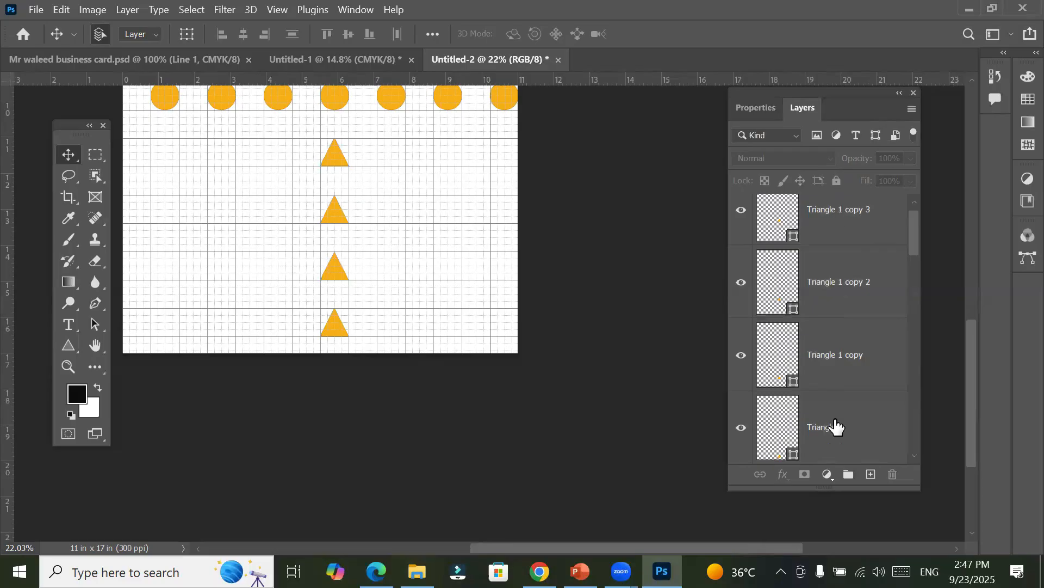
drag(314, 312, 397, 365)
Step: Select the four triangle layers and free-transform them together, narrowing them to about 50% width and widening them back to about 100%
click(777, 223)
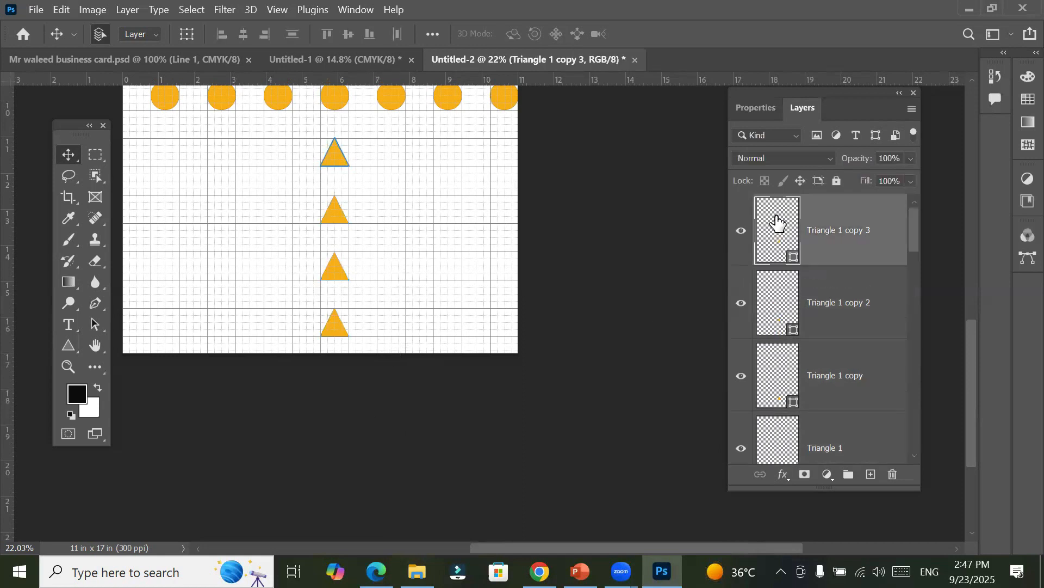
shift+click(791, 449)
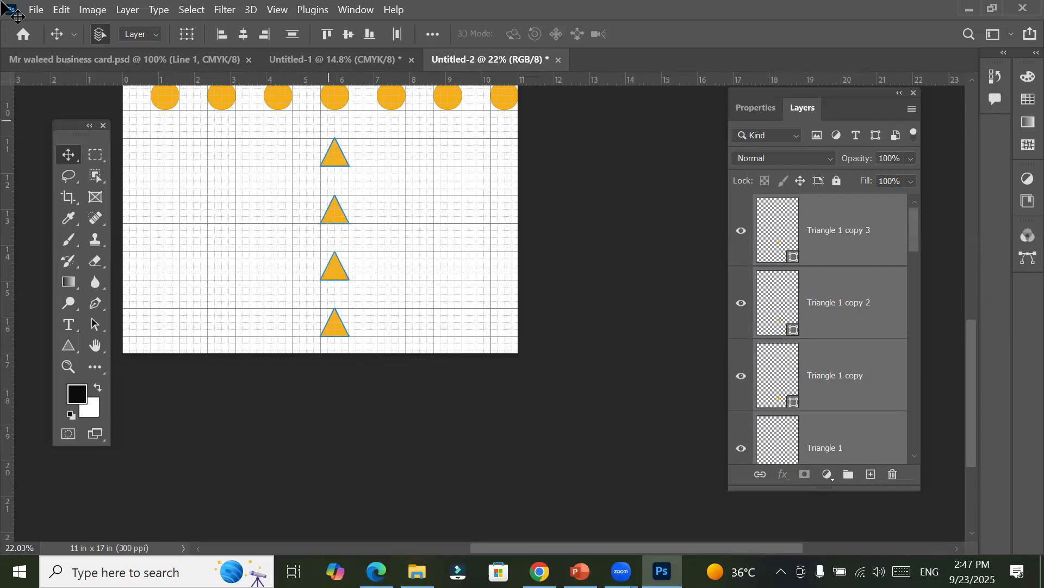
click(60, 10)
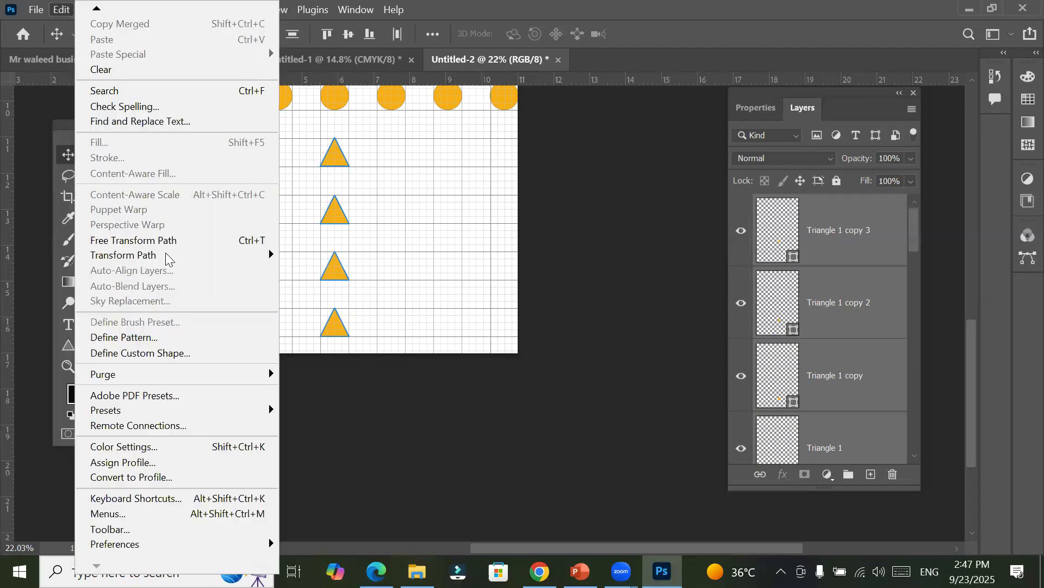
click(222, 241)
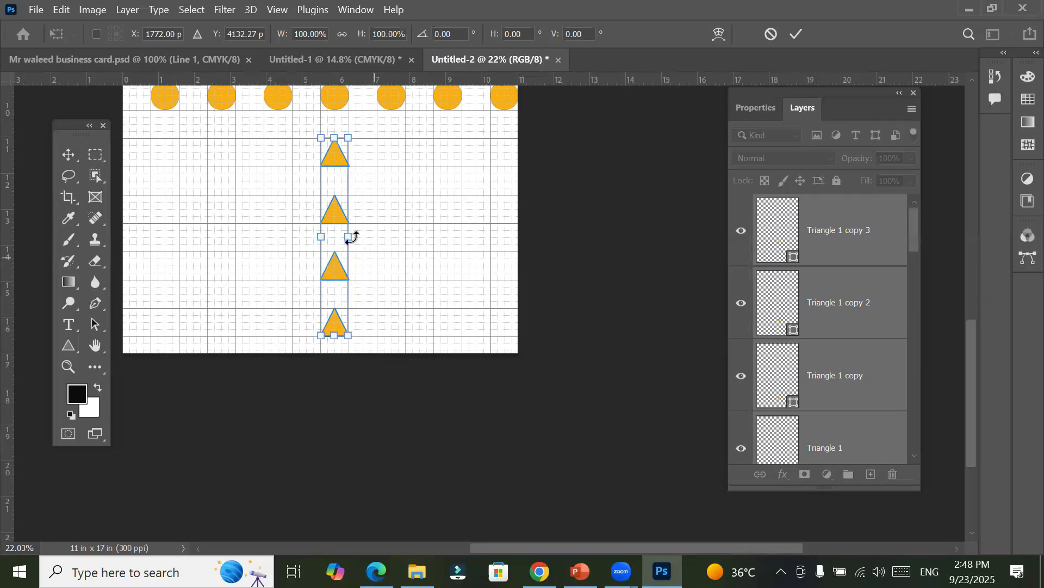
mouse_move(350, 237)
mouse_down()
mouse_move(435, 249)
mouse_move(422, 235)
mouse_move(334, 238)
mouse_up()
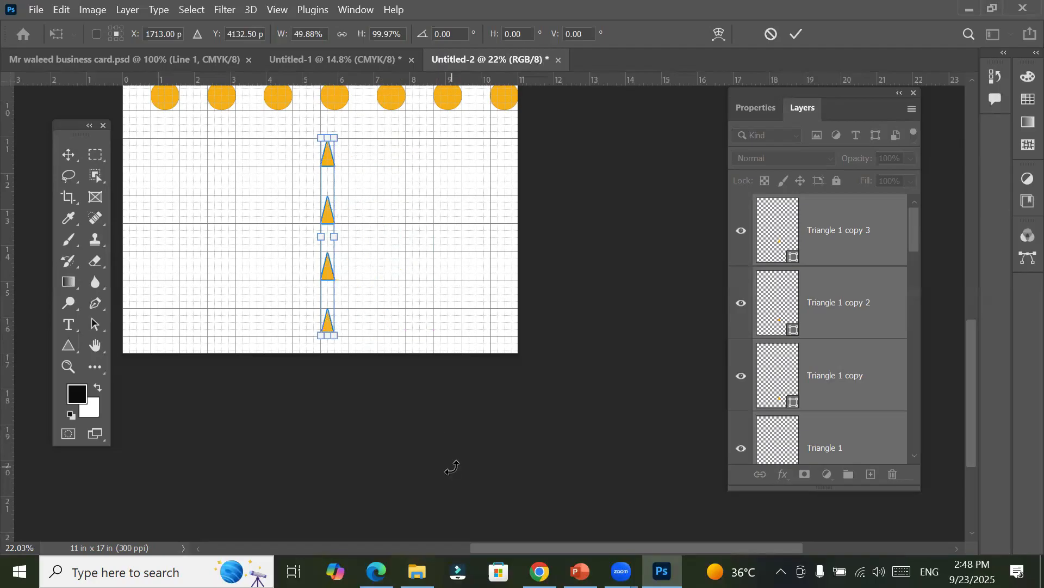
drag(341, 243, 355, 243)
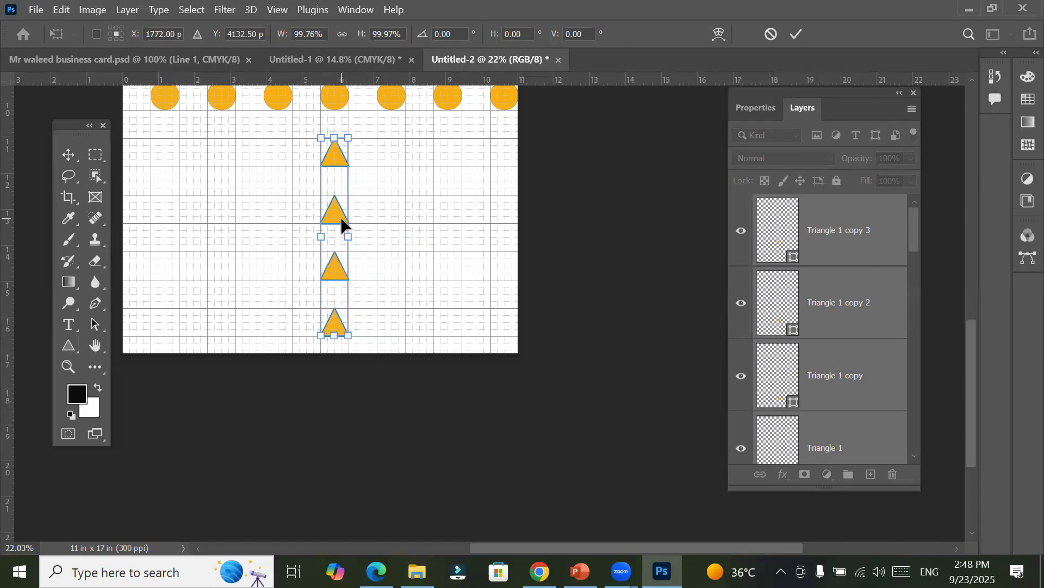
mouse_move(341, 218)
mouse_down()
mouse_move(399, 223)
mouse_move(337, 220)
mouse_up()
Step: Copy the triangle column three grid cells to the right, then copy that column six cells to the left, making three evenly spaced columns
click(71, 156)
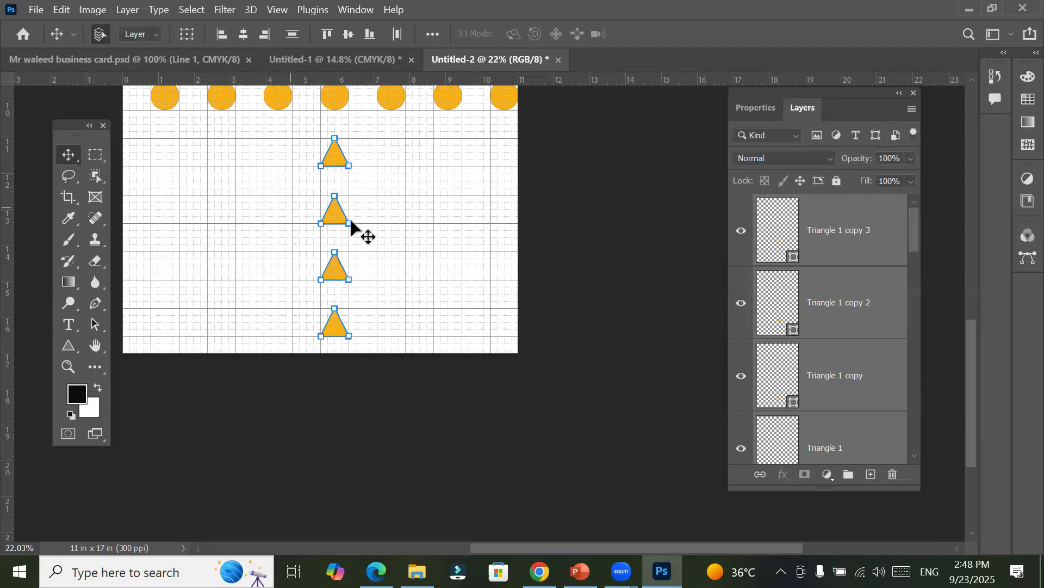
drag(359, 224, 417, 345)
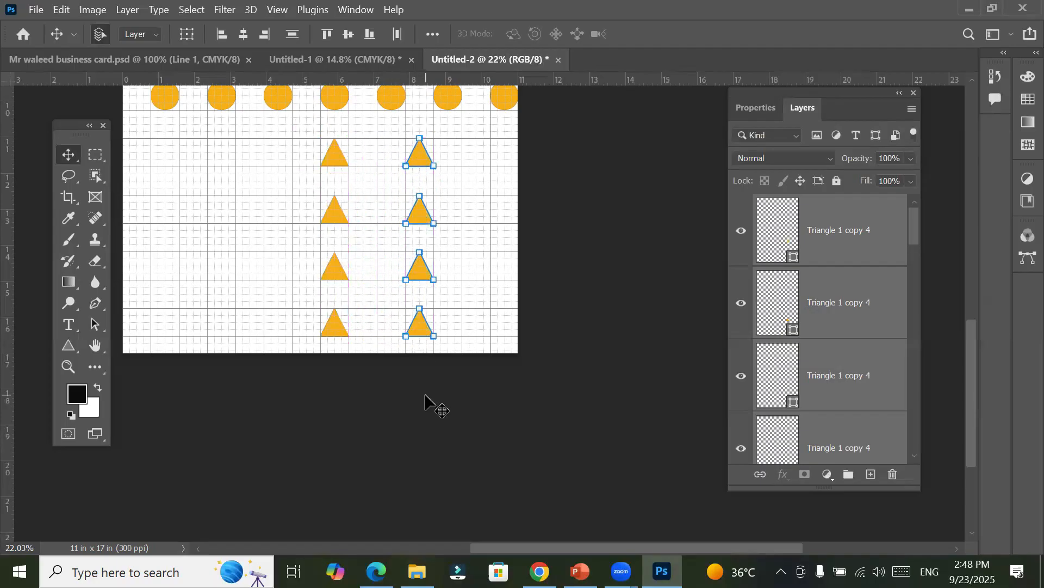
drag(422, 223, 250, 217)
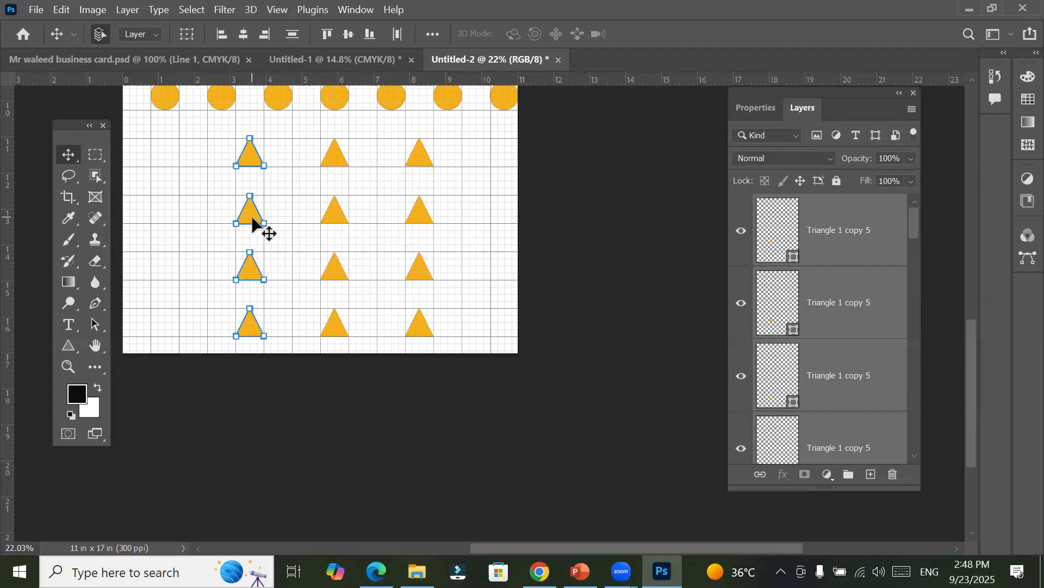
Step: Select all twelve triangles on the canvas and set their fill to the dark blue from the recently used colors
drag(176, 127, 477, 363)
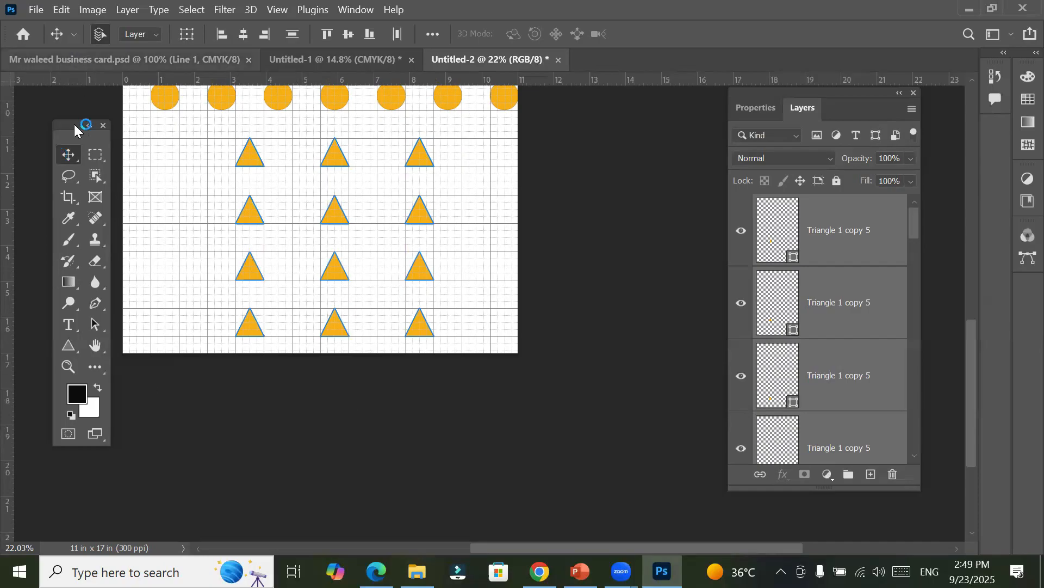
click(70, 353)
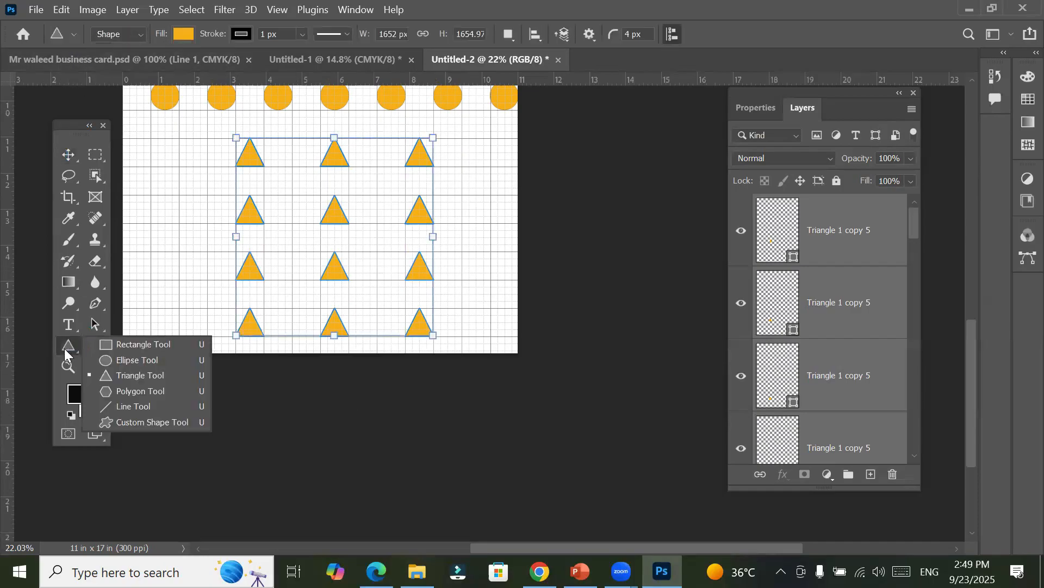
click(187, 36)
click(169, 120)
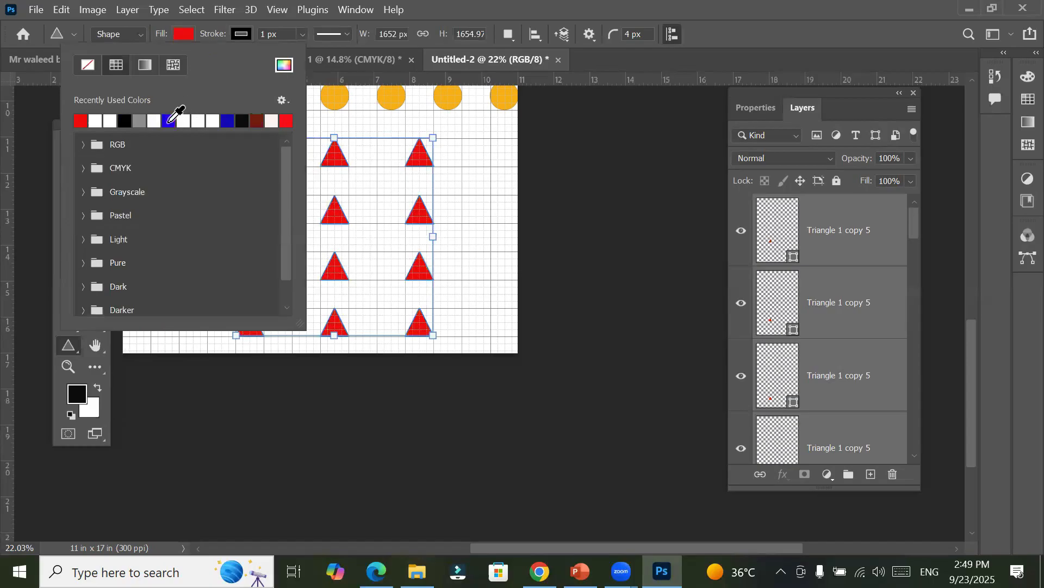
click(228, 120)
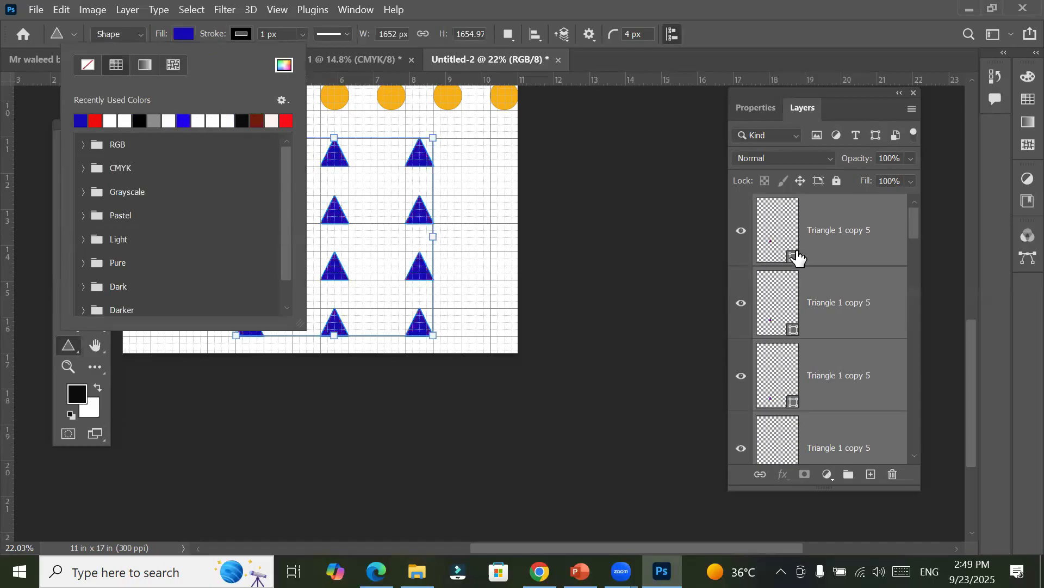
click(72, 348)
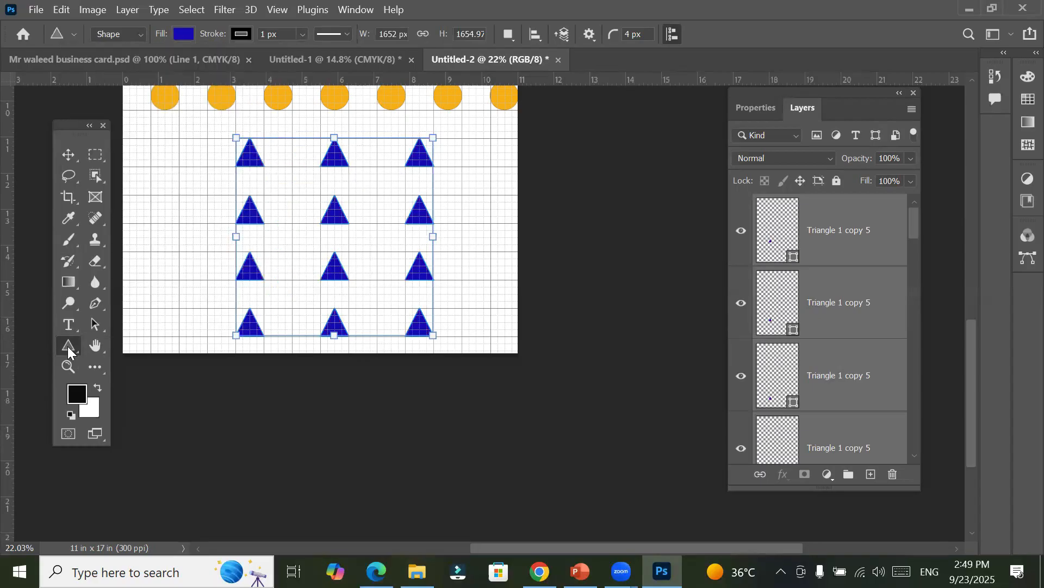
Step: Shift the twelve selected triangles together about 0.19 in to the right and move them back to their grid positions
click(67, 156)
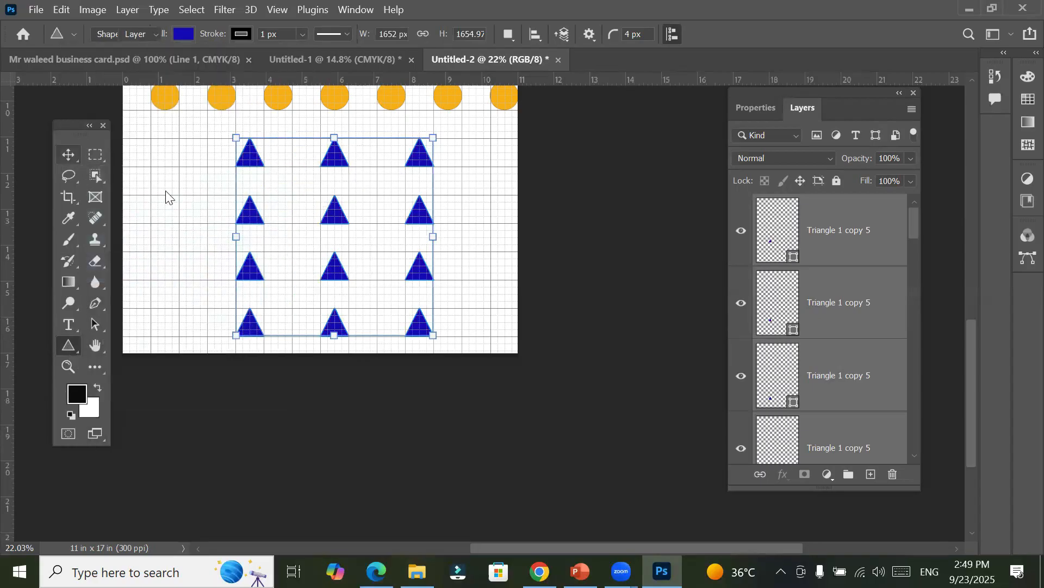
mouse_move(321, 218)
mouse_down()
mouse_move(240, 215)
mouse_move(245, 228)
mouse_move(250, 213)
mouse_move(341, 219)
mouse_up()
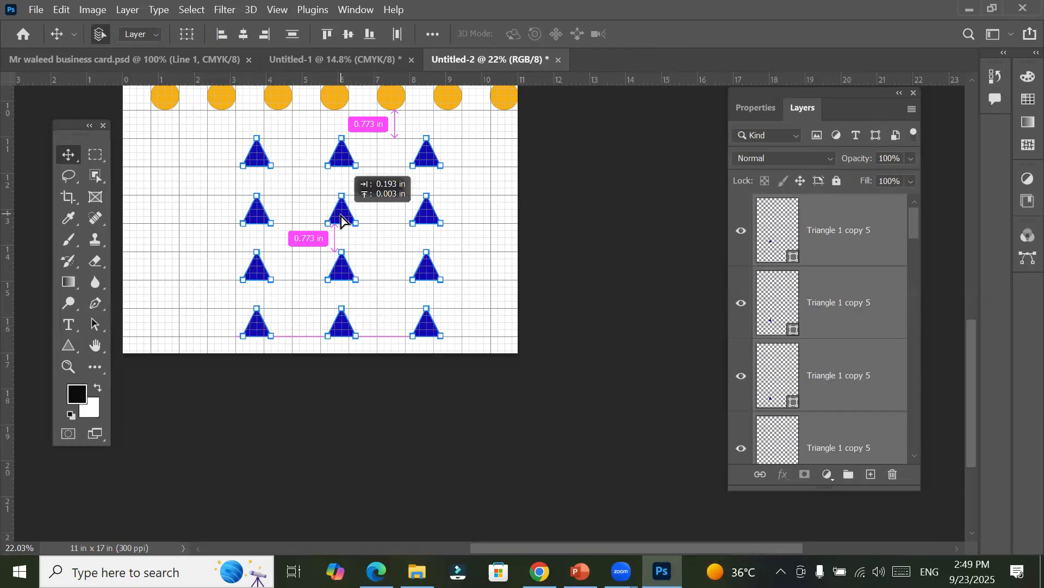
drag(342, 219, 335, 217)
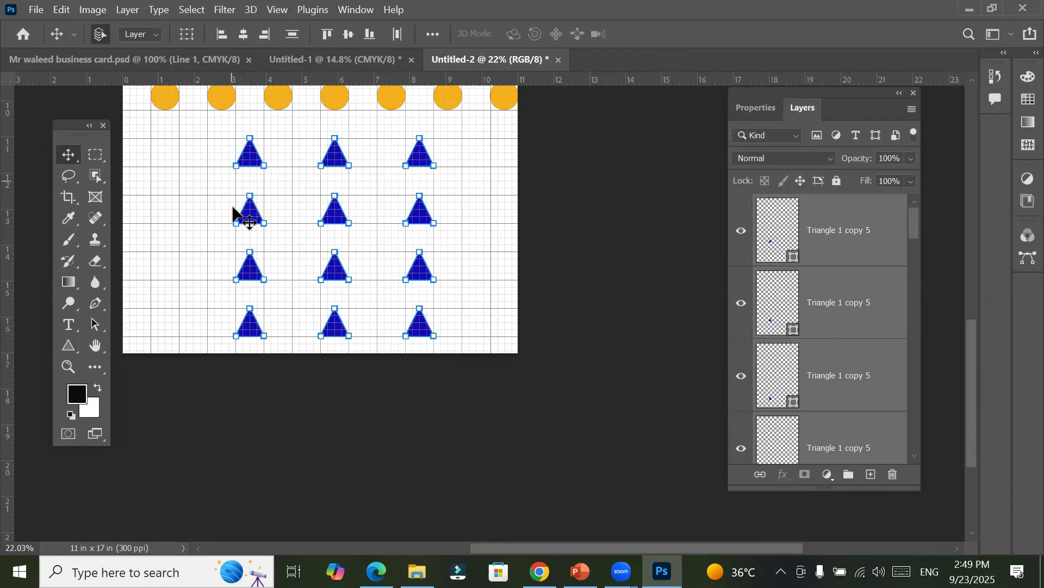
Step: Group the twelve triangle layers and rename the group "12 triangle"
click(124, 12)
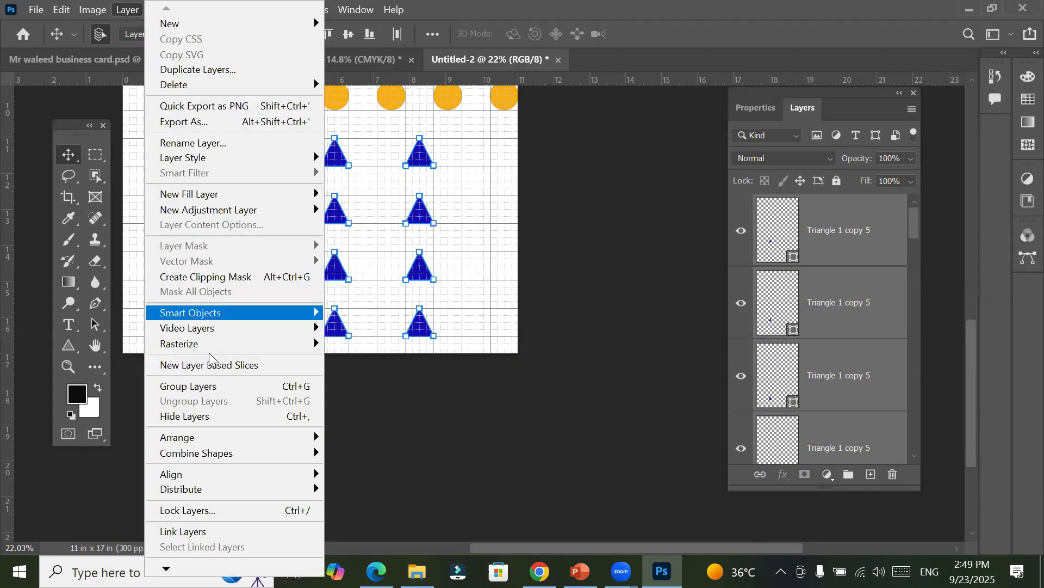
click(227, 392)
double_click(805, 204)
text(12 )
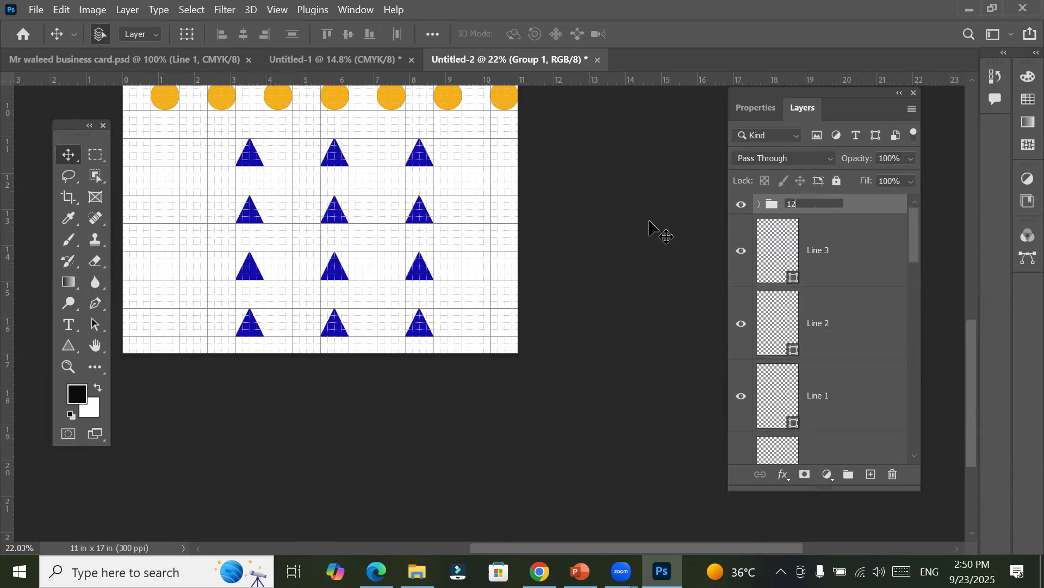
text(triangle)
key(Return)
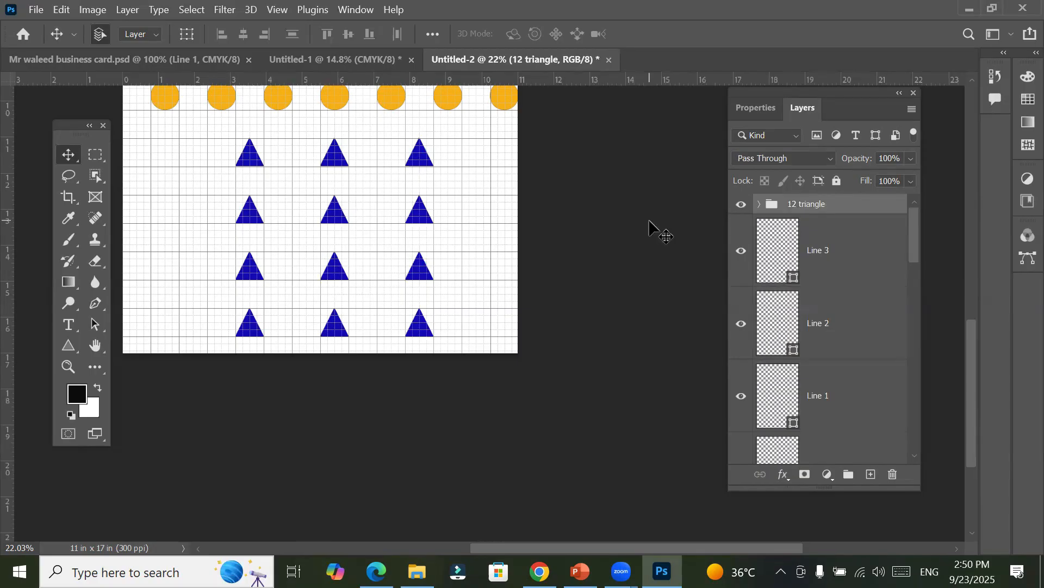
Step: Toggle the 12 triangle group's visibility off and on repeatedly to check its effect on the canvas, leaving it visible
click(742, 205)
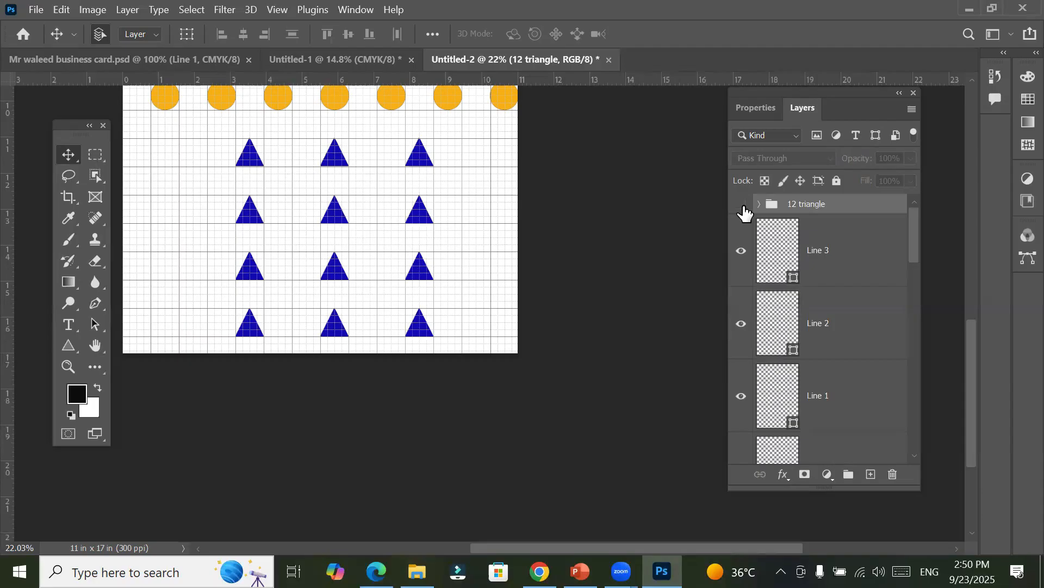
click(743, 207)
click(743, 207)
click(743, 206)
click(743, 207)
click(743, 206)
click(743, 207)
click(743, 207)
click(743, 207)
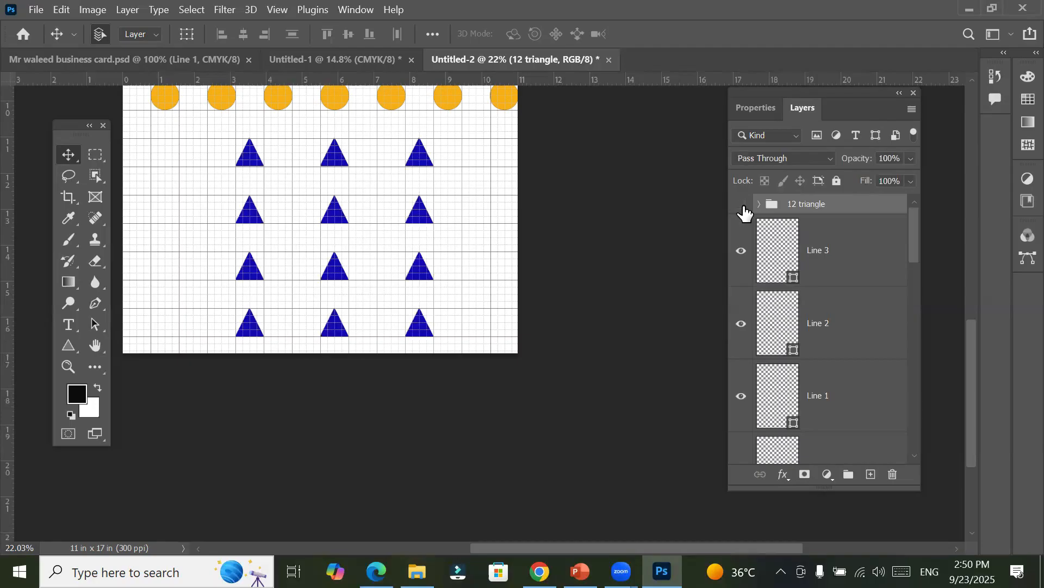
click(743, 206)
click(743, 207)
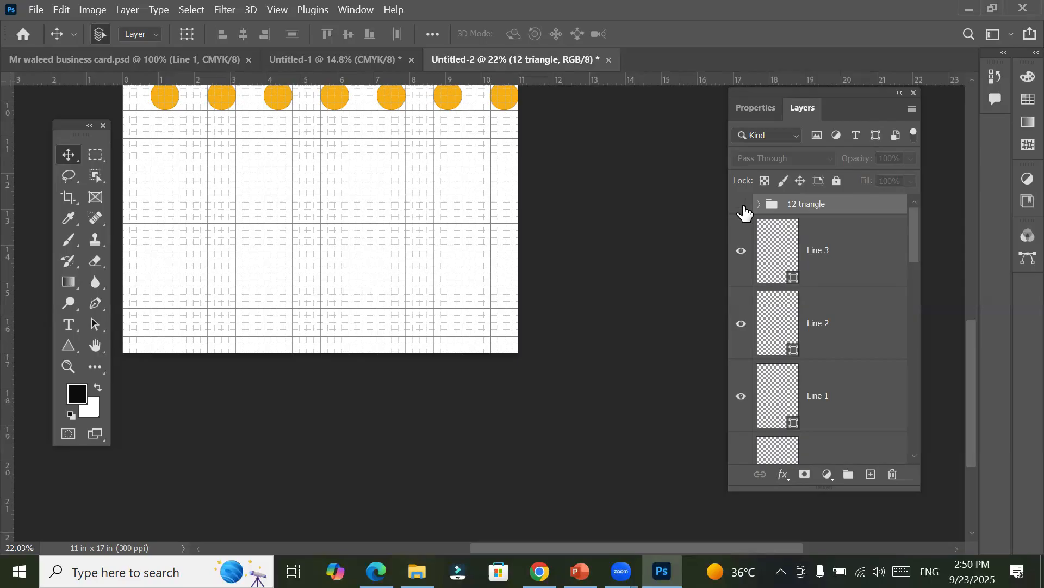
click(743, 207)
click(744, 206)
click(743, 207)
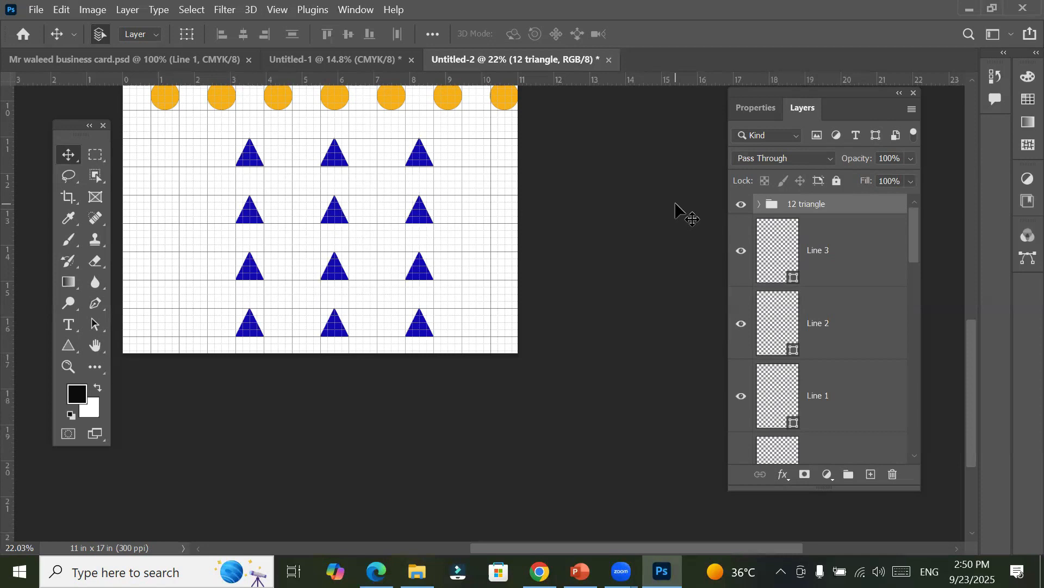
click(741, 211)
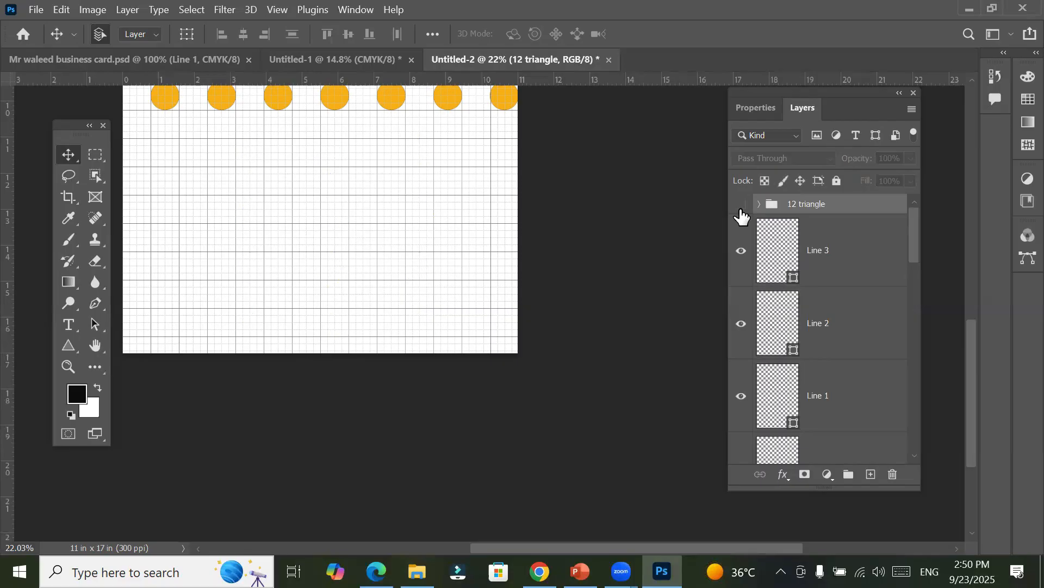
click(741, 211)
click(741, 210)
click(741, 210)
click(741, 211)
click(741, 210)
click(741, 210)
click(741, 210)
click(741, 211)
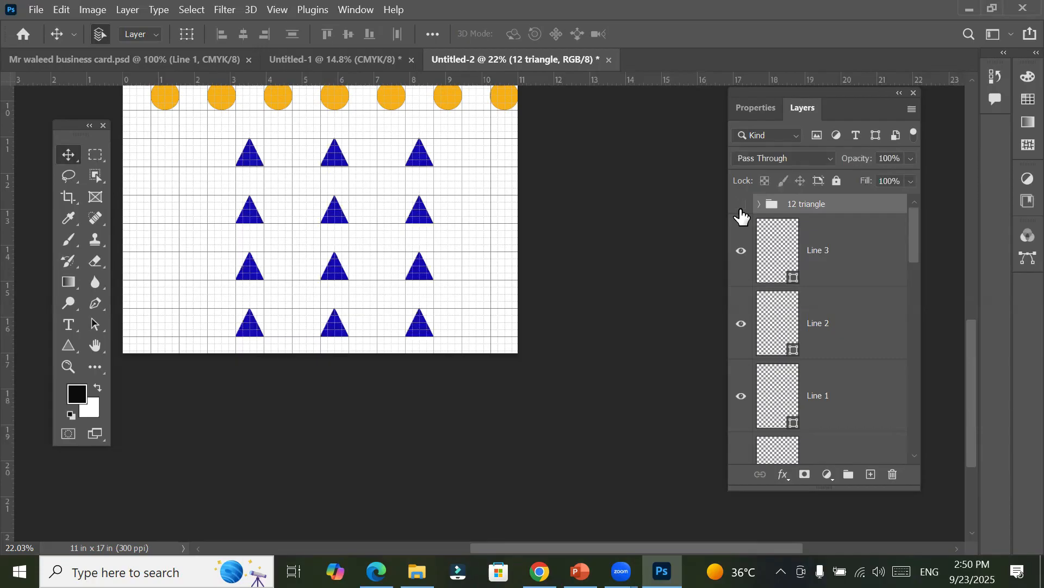
click(741, 210)
click(741, 210)
click(741, 211)
click(741, 210)
click(742, 206)
click(741, 206)
click(741, 207)
click(741, 206)
click(742, 207)
Step: Clear the layer selection with the whole poster in view and select the top-right blue triangle on the canvas
scroll(445, 266, down, 5)
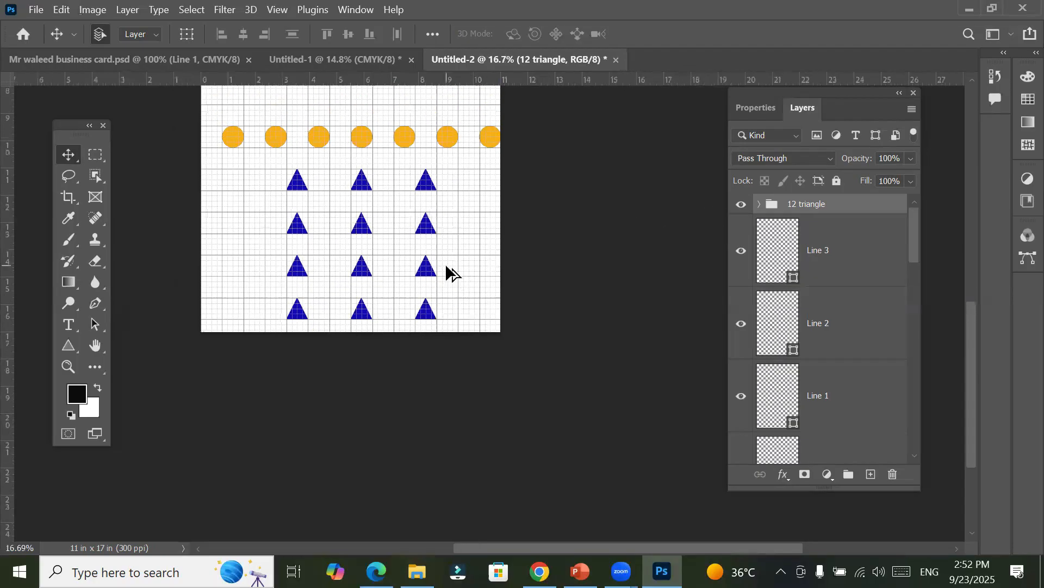
scroll(445, 264, down, 3)
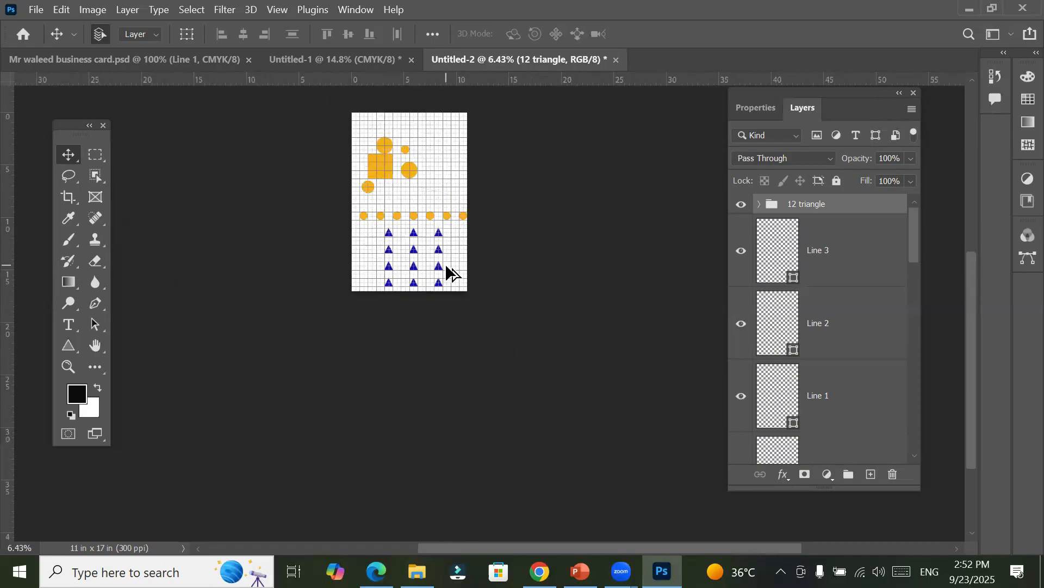
drag(444, 196, 451, 254)
scroll(451, 268, up, 3)
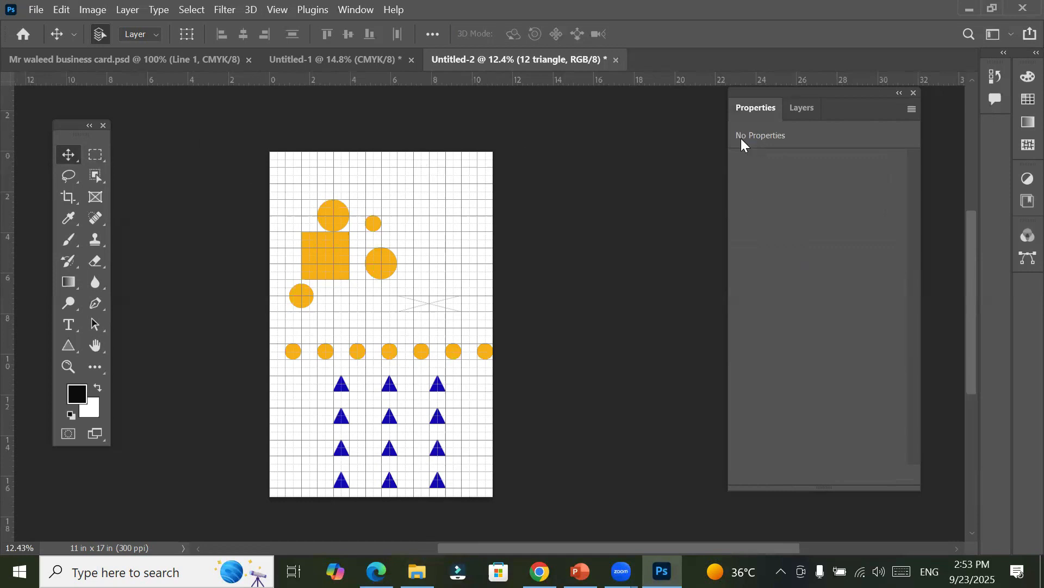
click(537, 119)
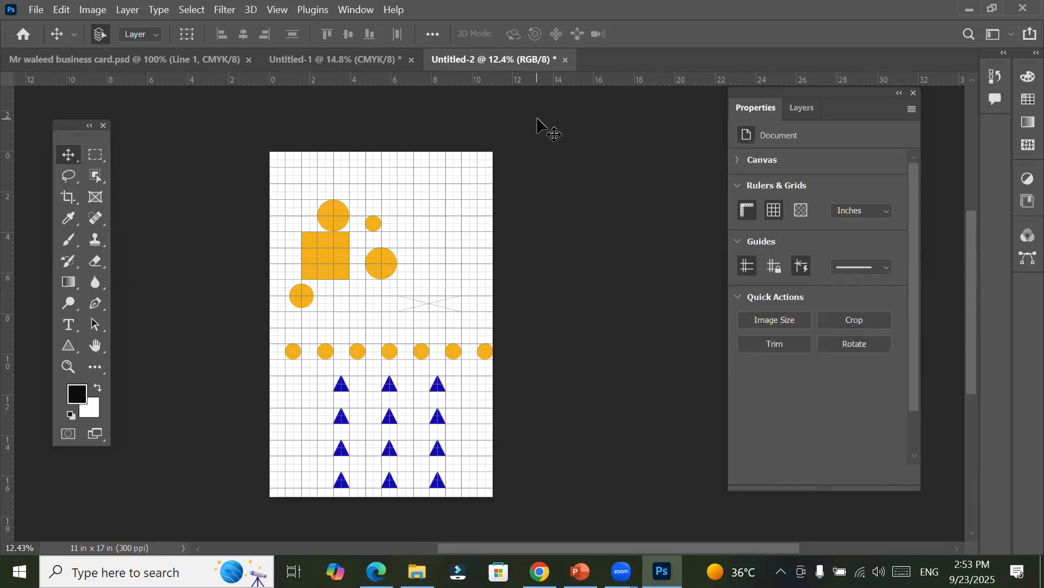
click(441, 388)
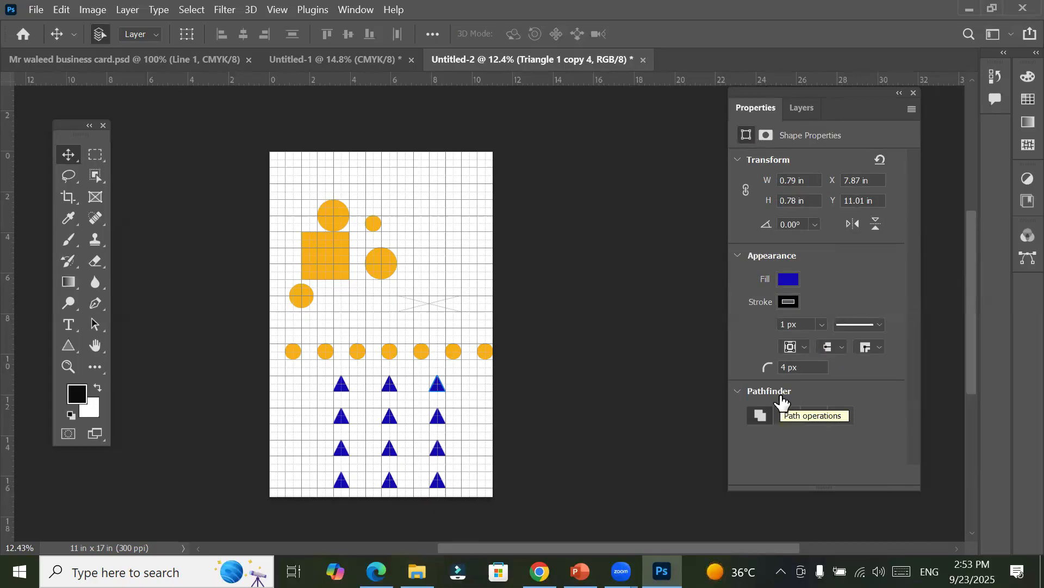
Step: Locate the Ellipse 10 layer in the layer stack and select it to identify its circle in the row
click(800, 108)
scroll(889, 362, down, 2)
scroll(890, 348, down, 4)
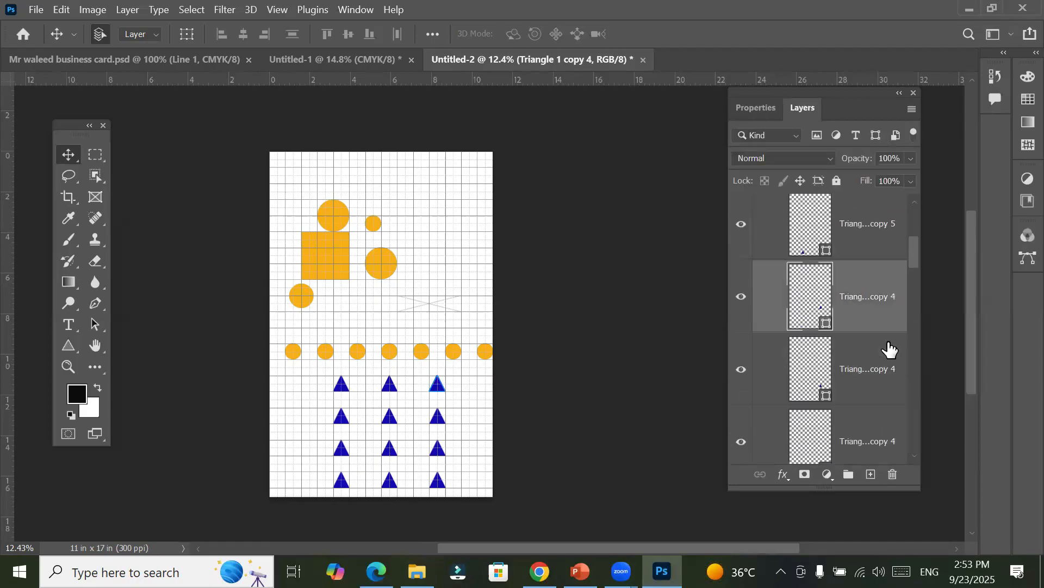
scroll(890, 348, down, 5)
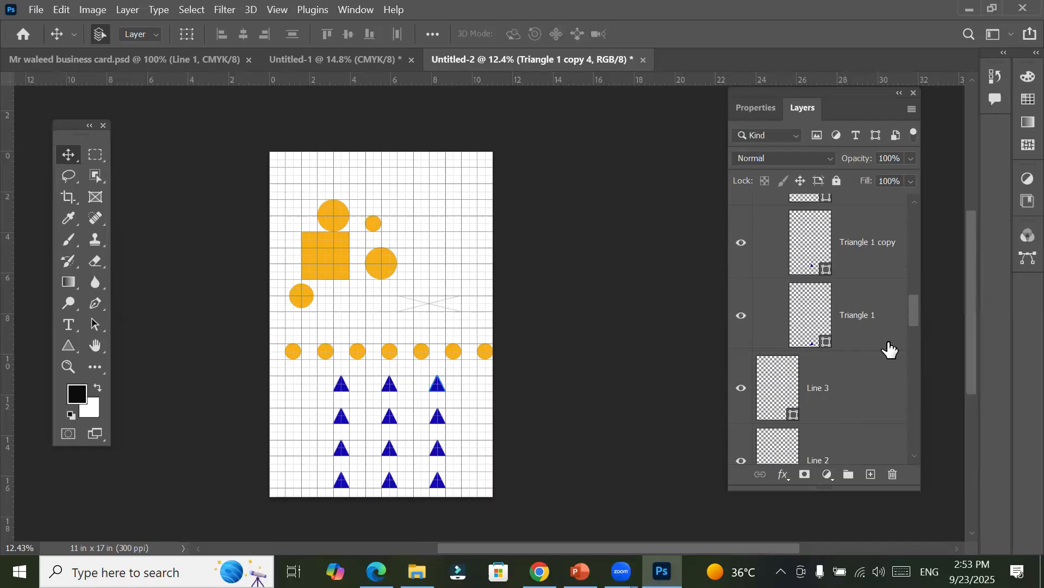
scroll(890, 349, down, 2)
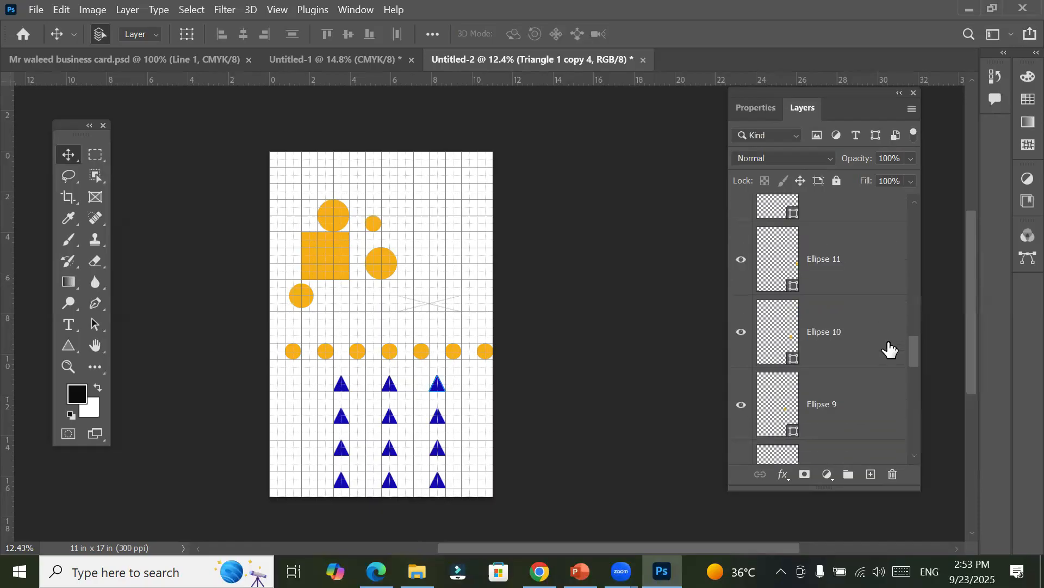
click(770, 335)
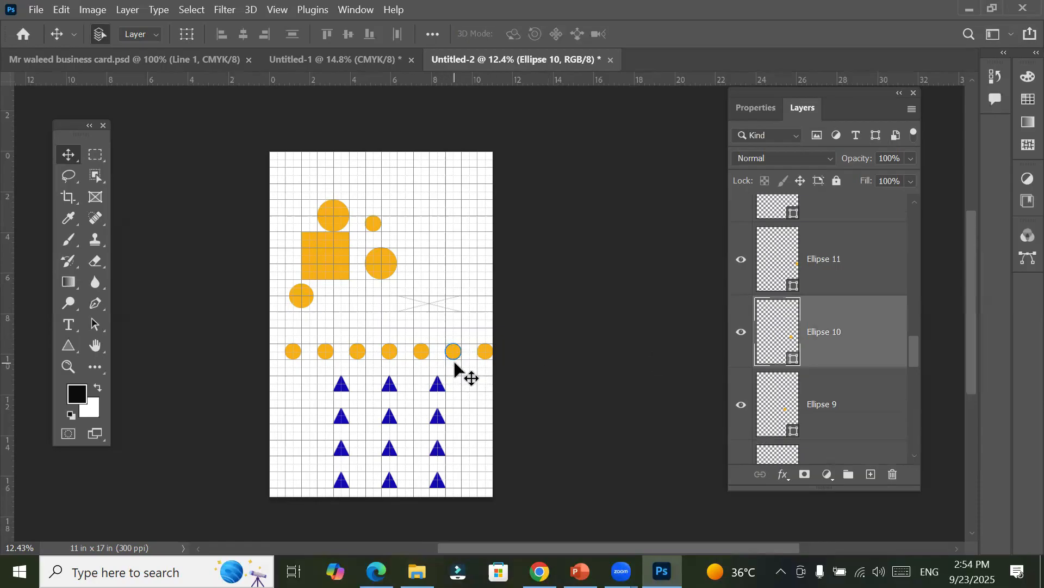
Step: Show the transform box on the Ellipse 10 circle, then select the Ellipse 11 and Ellipse 9 layers to match them with their circles
scroll(454, 364, up, 5)
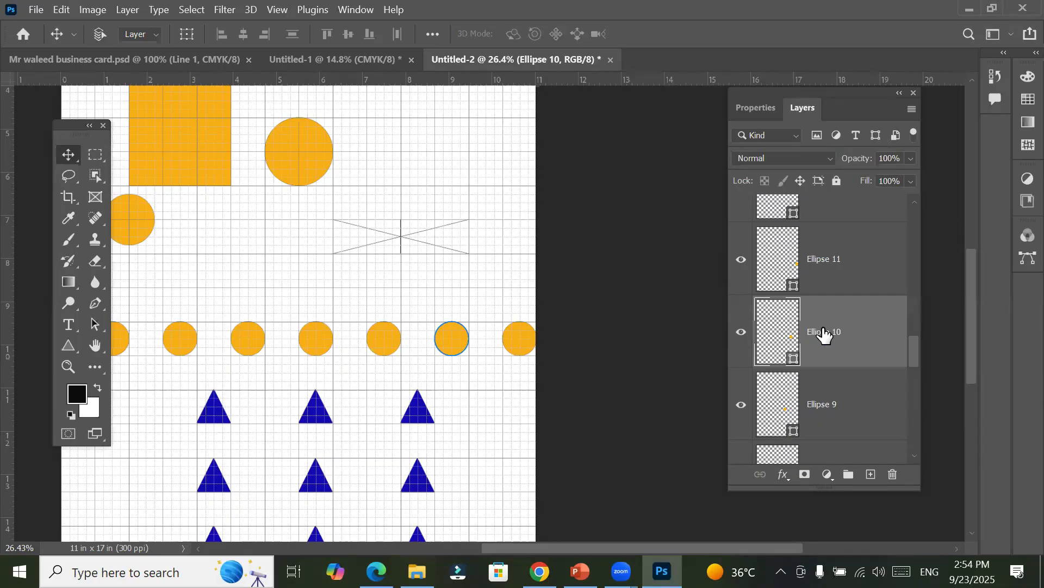
key(ctrl+t)
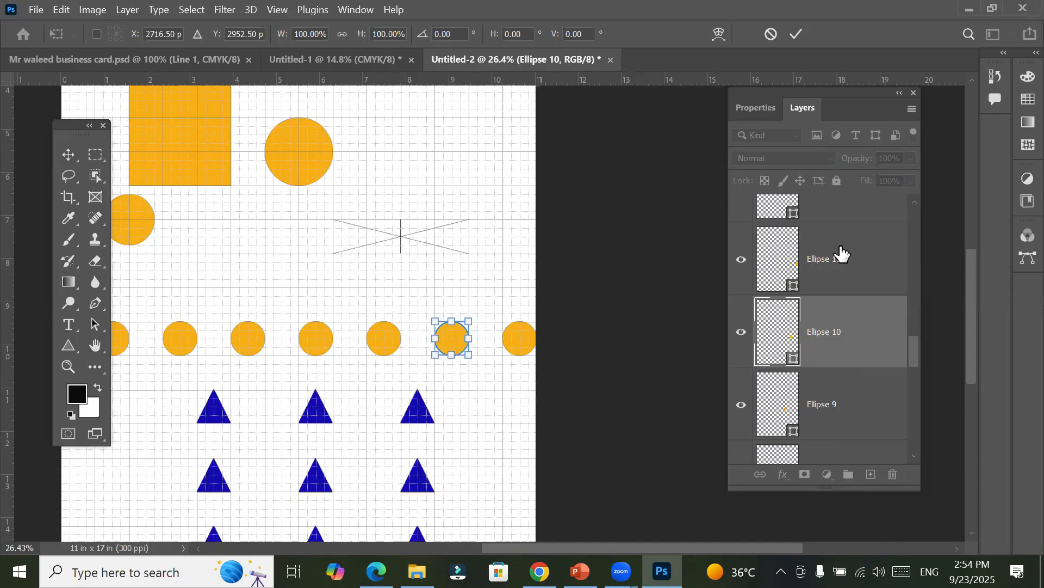
click(773, 256)
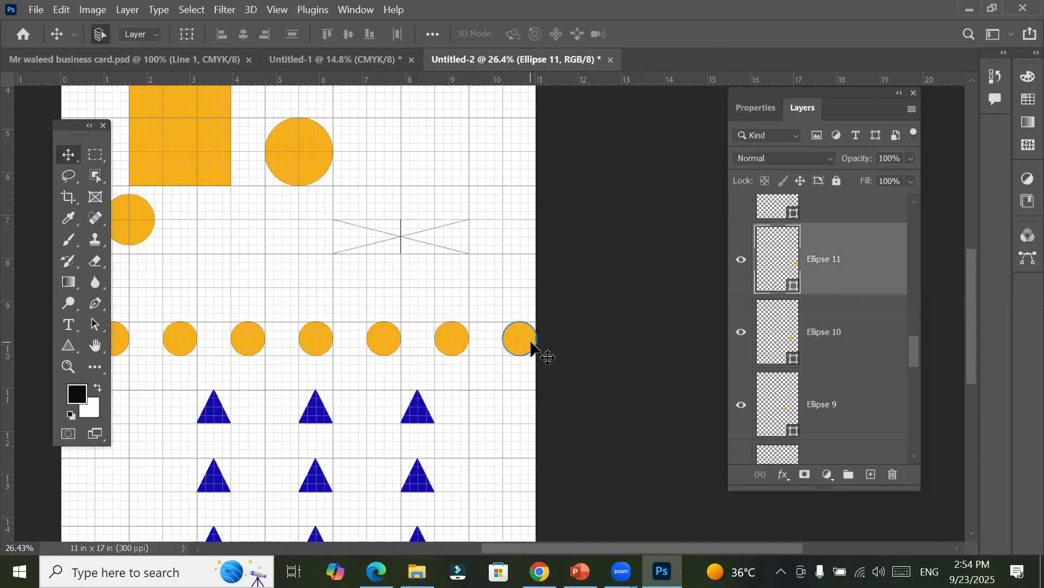
click(449, 351)
click(770, 402)
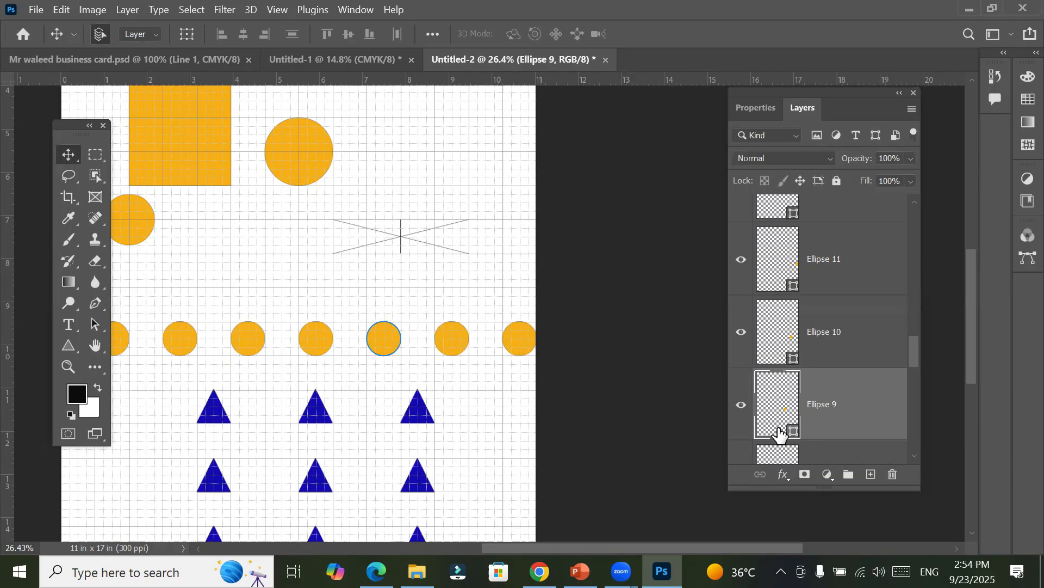
key(ctrl+t)
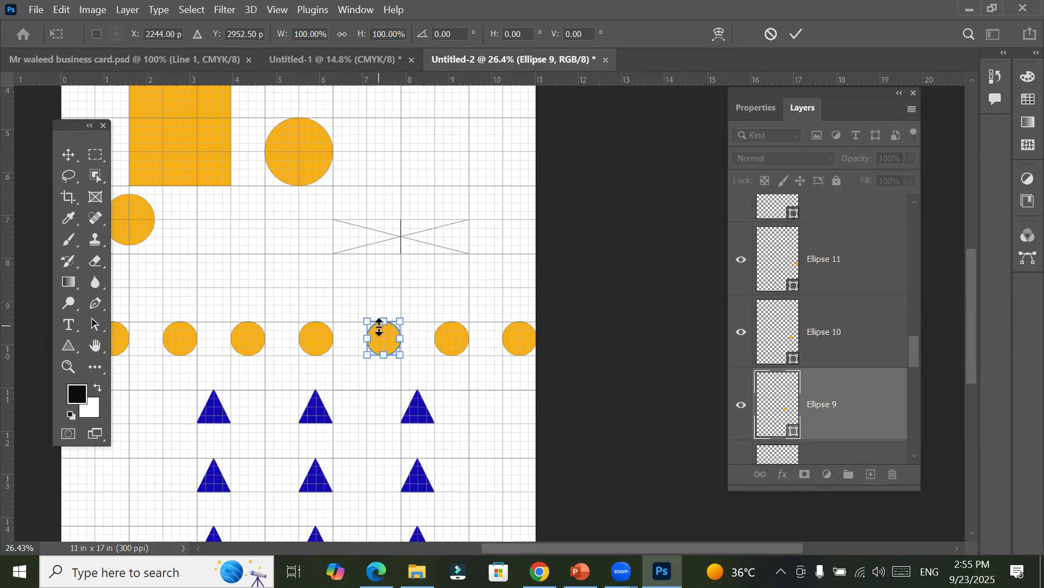
drag(380, 322, 382, 291)
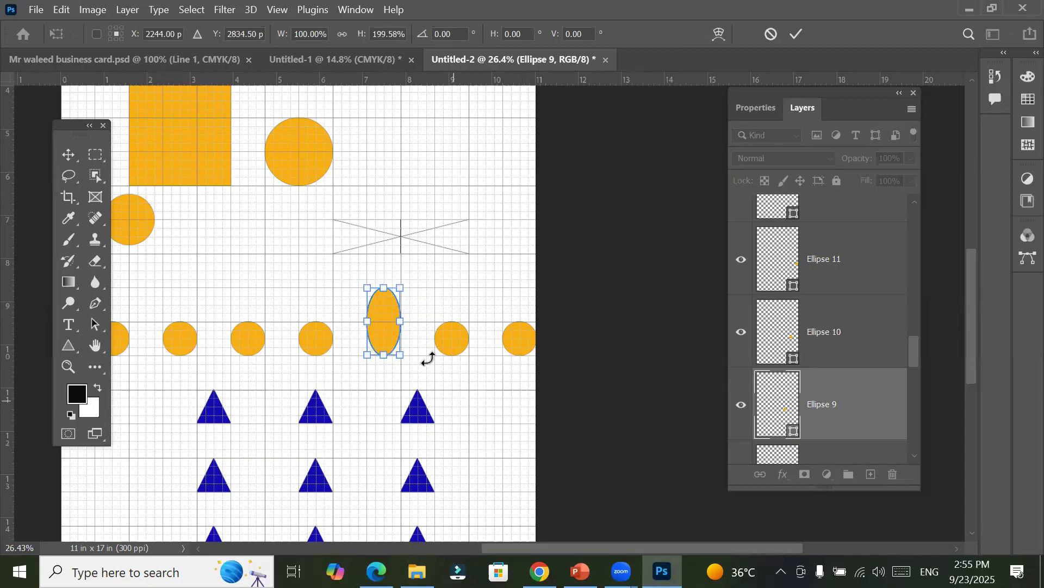
drag(410, 273, 379, 270)
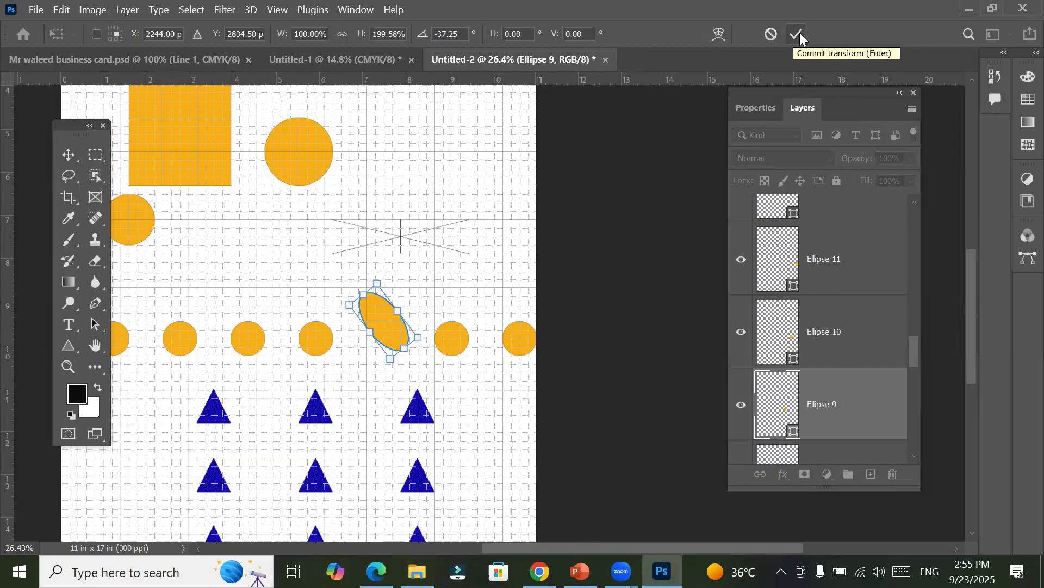
click(770, 36)
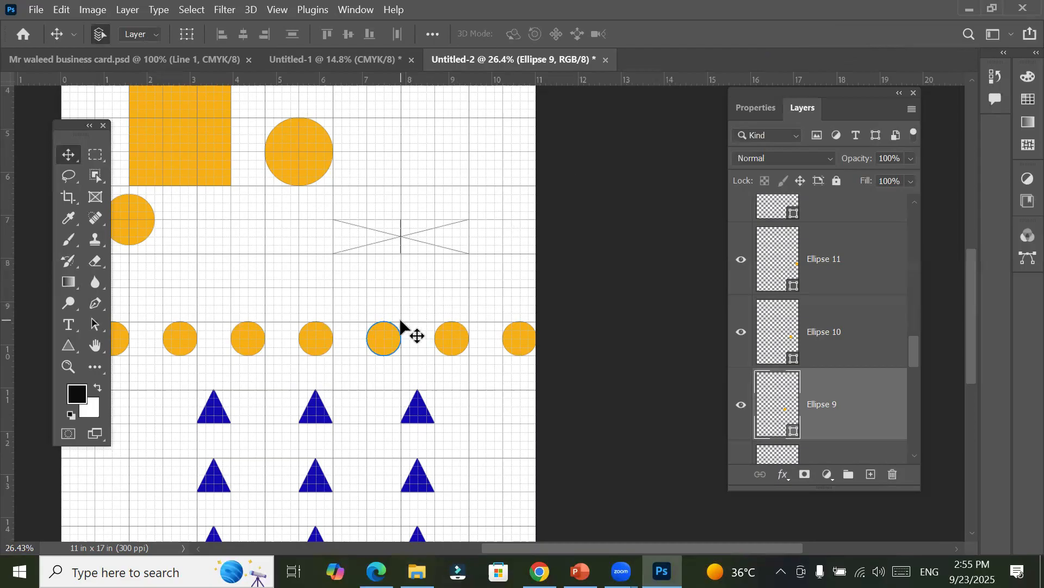
Step: Stretch the Ellipse 9 circle upward to about 200% height with Free Transform, keeping its width and base, and apply it
key(ctrl+t)
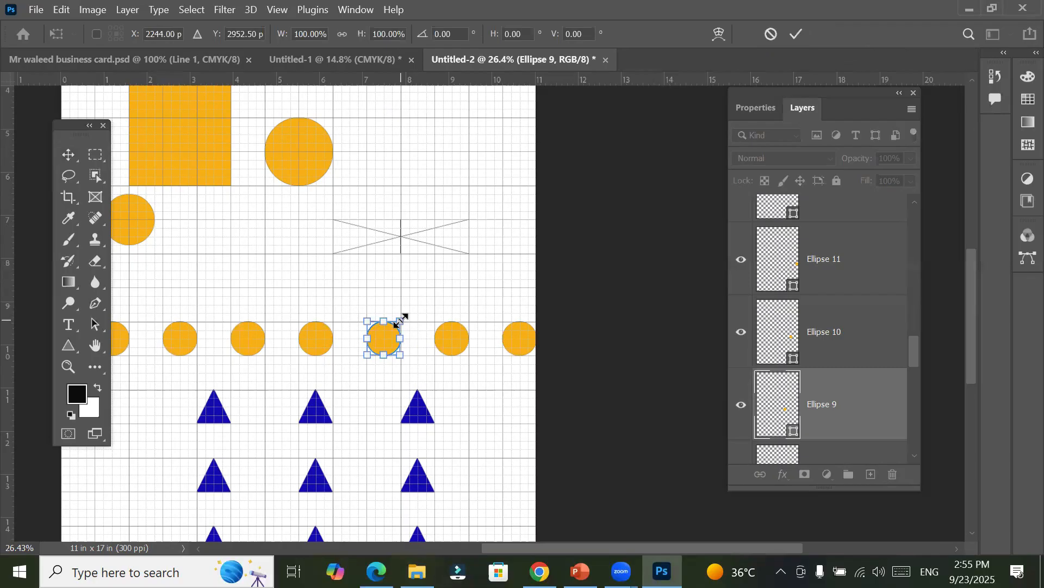
drag(386, 324, 388, 292)
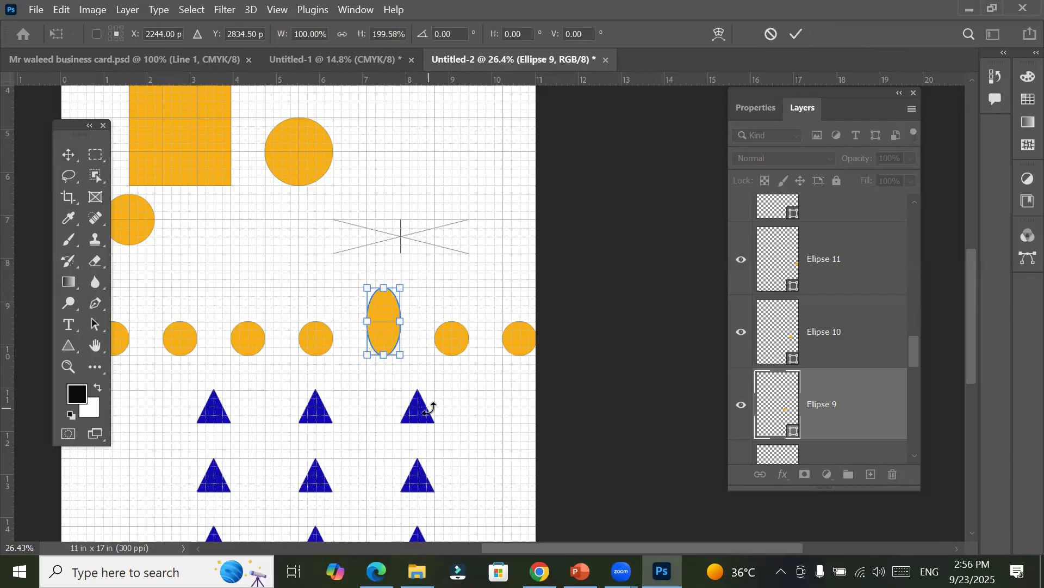
click(797, 31)
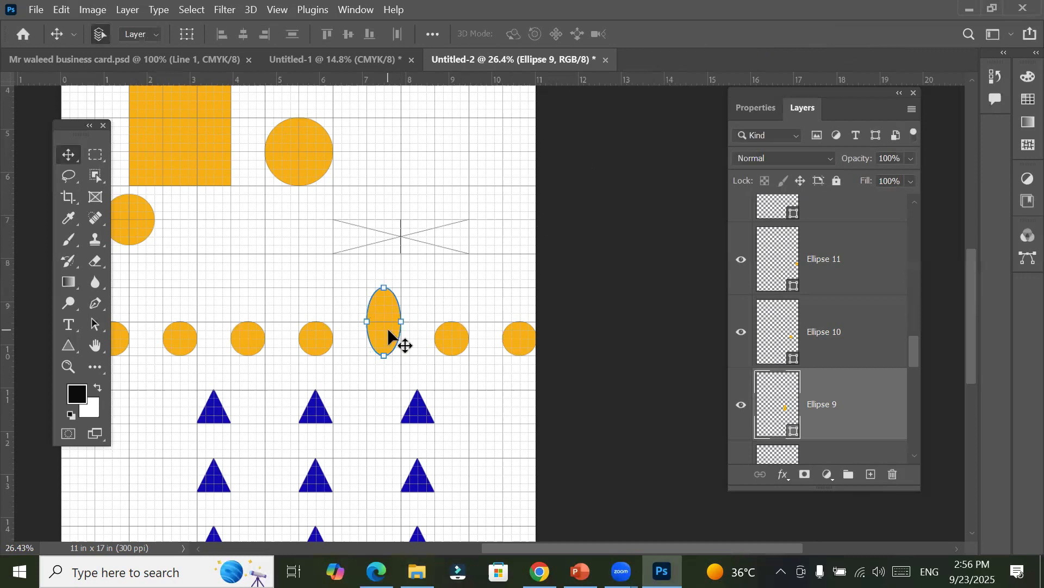
Step: Change the fill of the stretched Ellipse 9 shape to red from the recently used colours
click(743, 111)
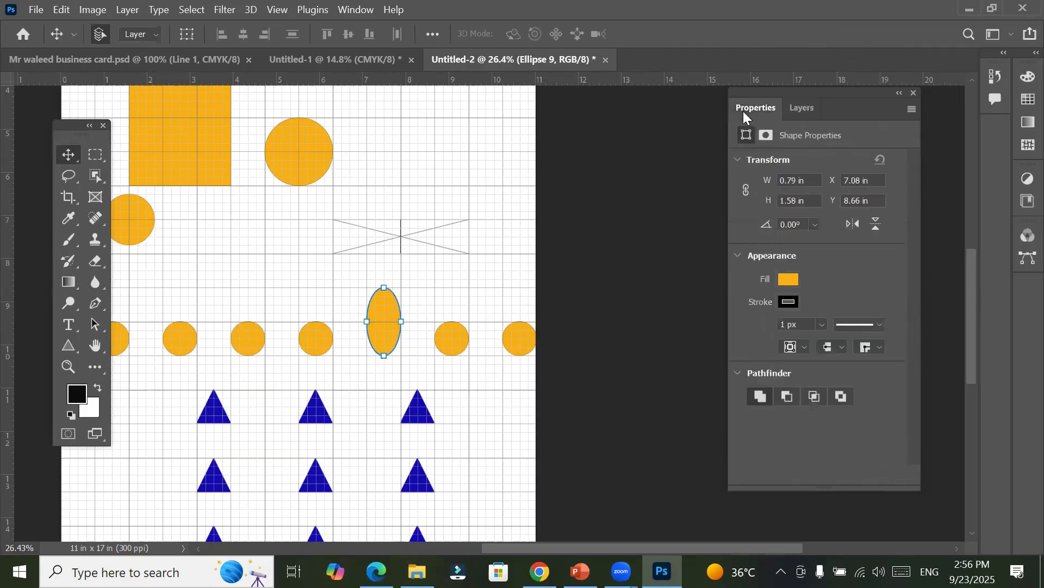
click(789, 280)
click(748, 346)
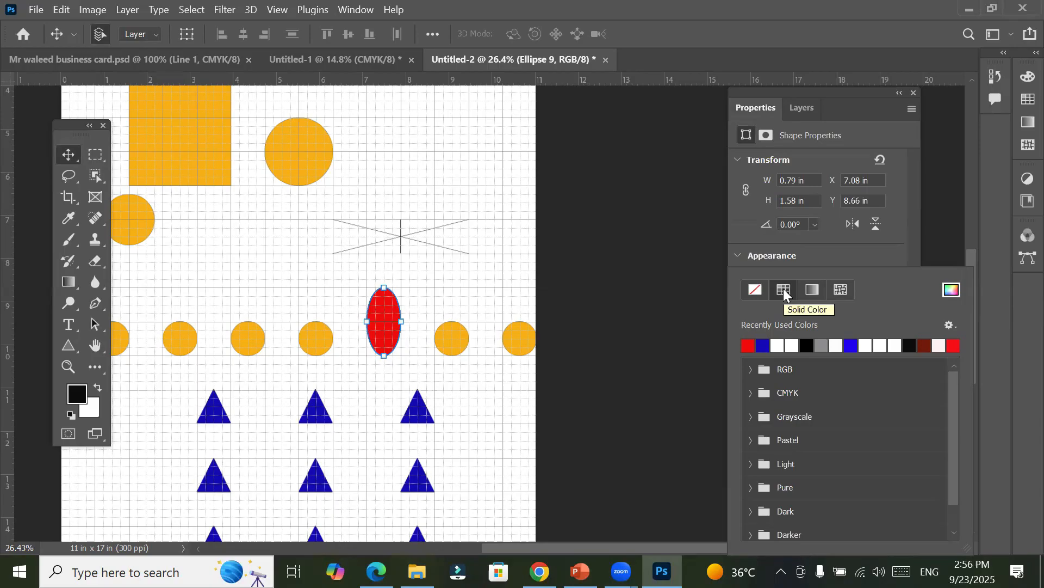
click(897, 235)
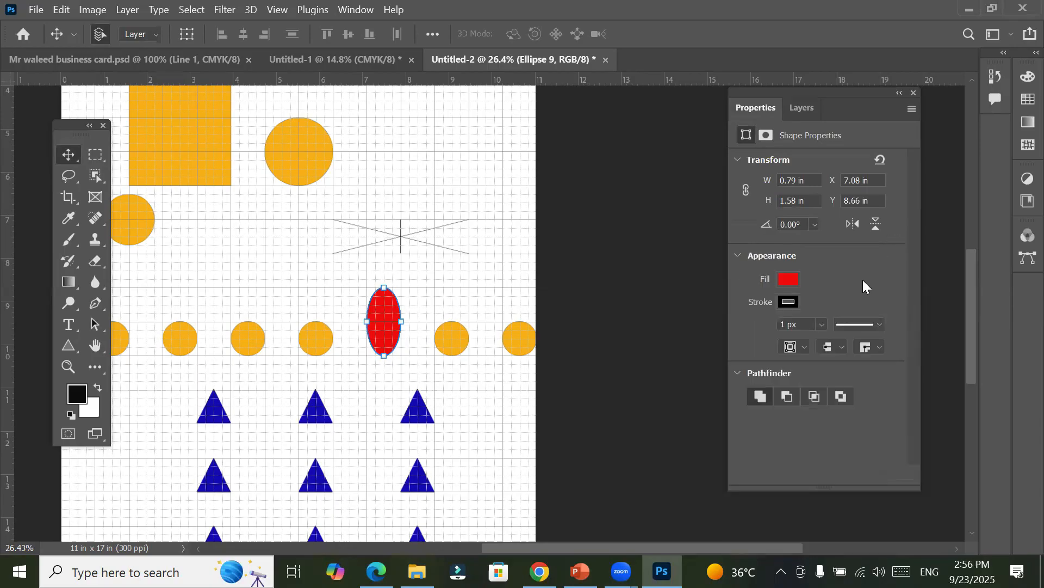
Step: Give the red ellipse a bright blue stroke and increase the stroke width to about 86.55 px
click(790, 304)
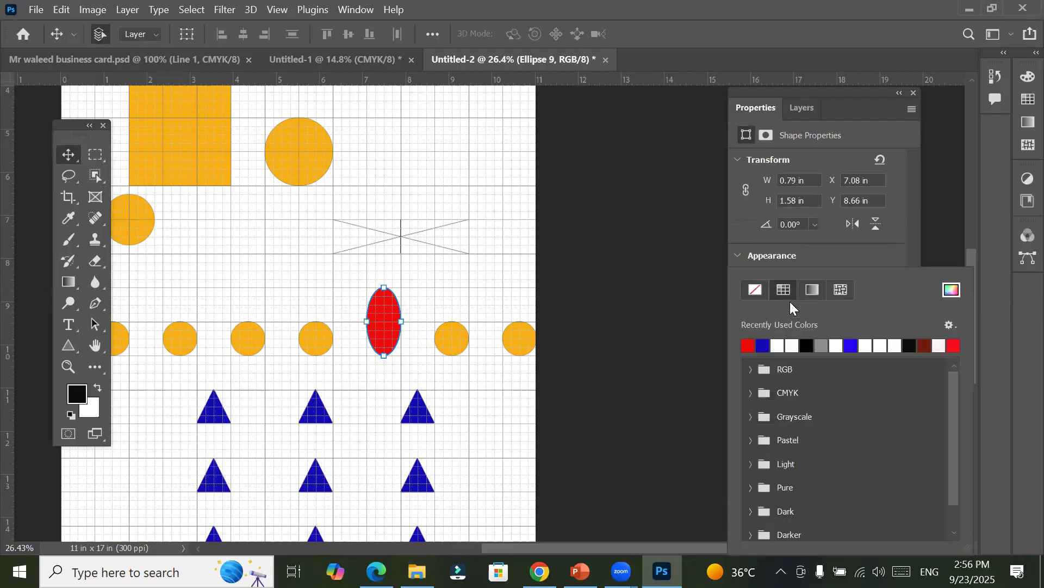
click(852, 345)
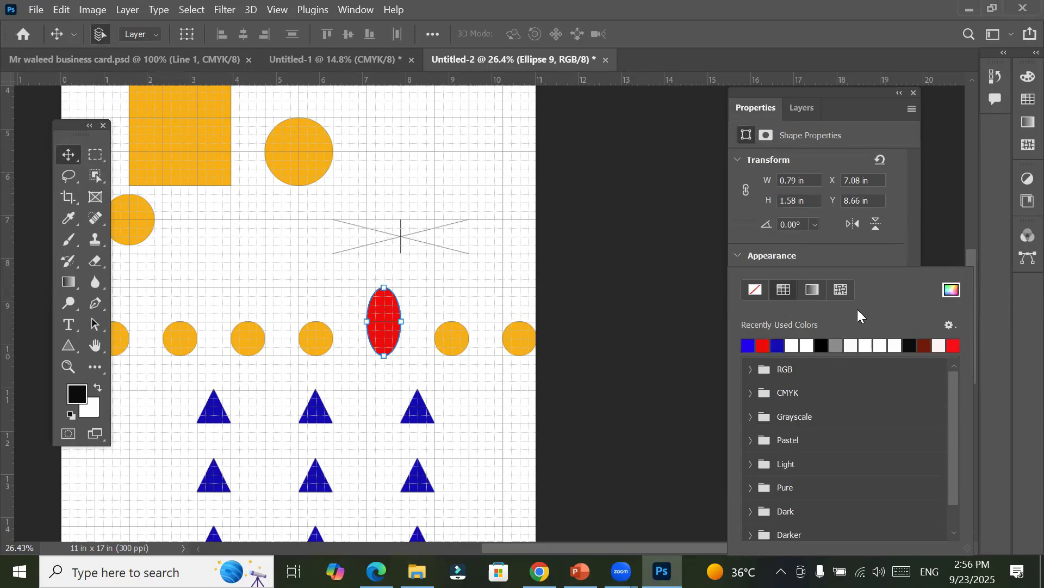
click(873, 254)
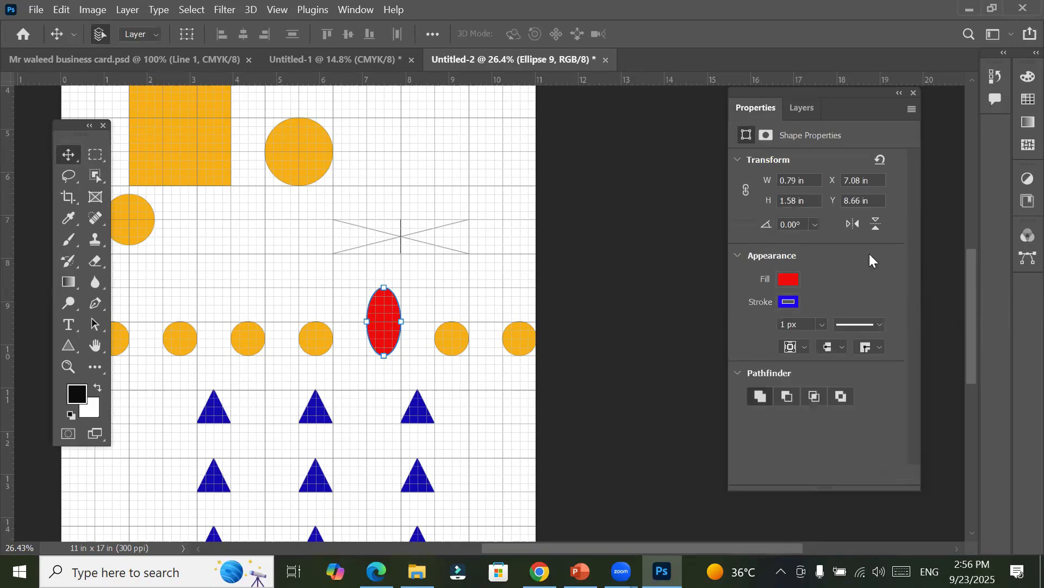
click(824, 325)
drag(828, 344, 854, 345)
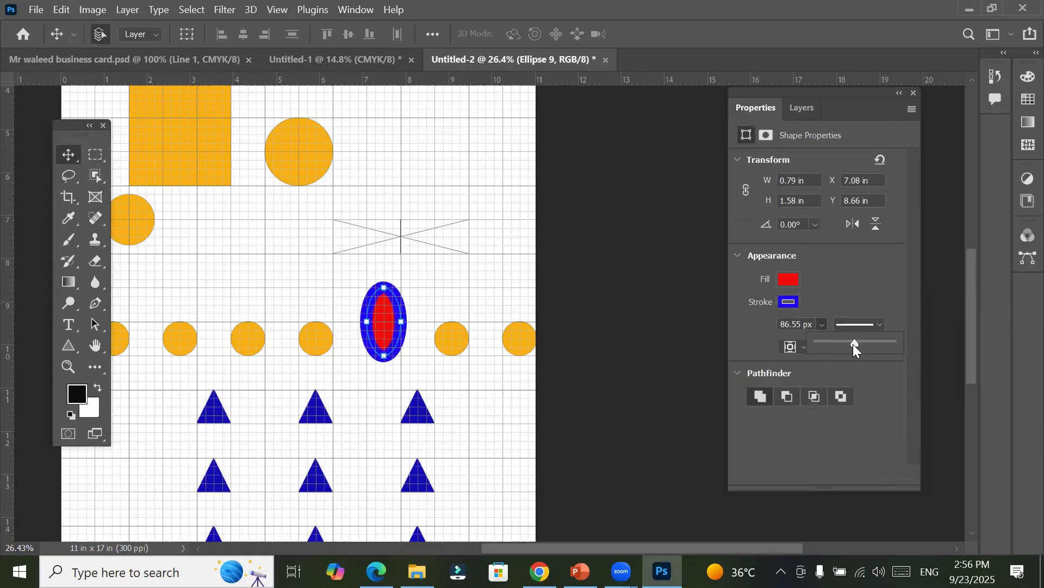
Step: Try the dashed stroke style on the red ellipse, switch it to dotted, and inspect the outline up close
click(879, 326)
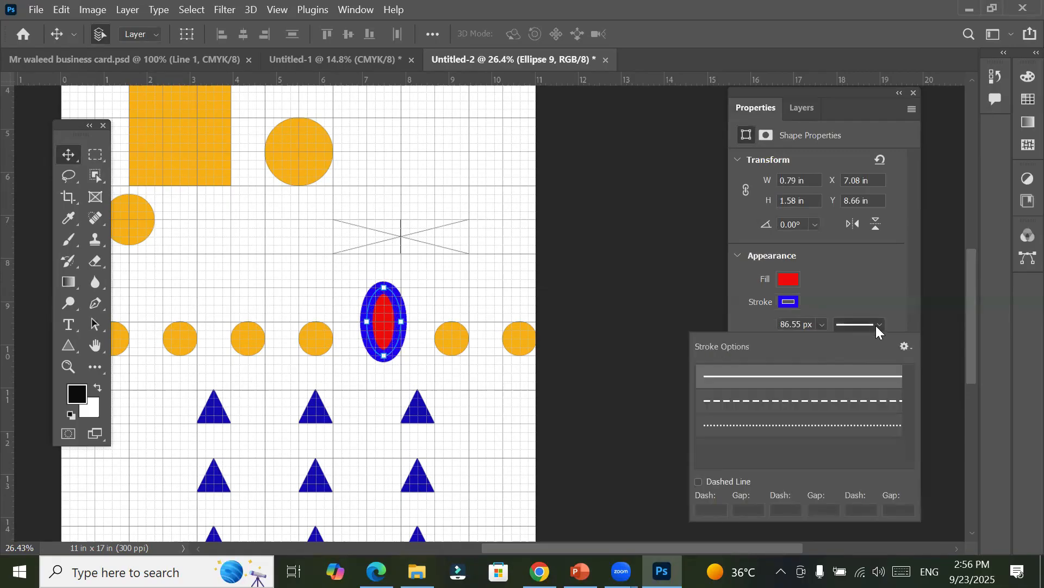
click(853, 401)
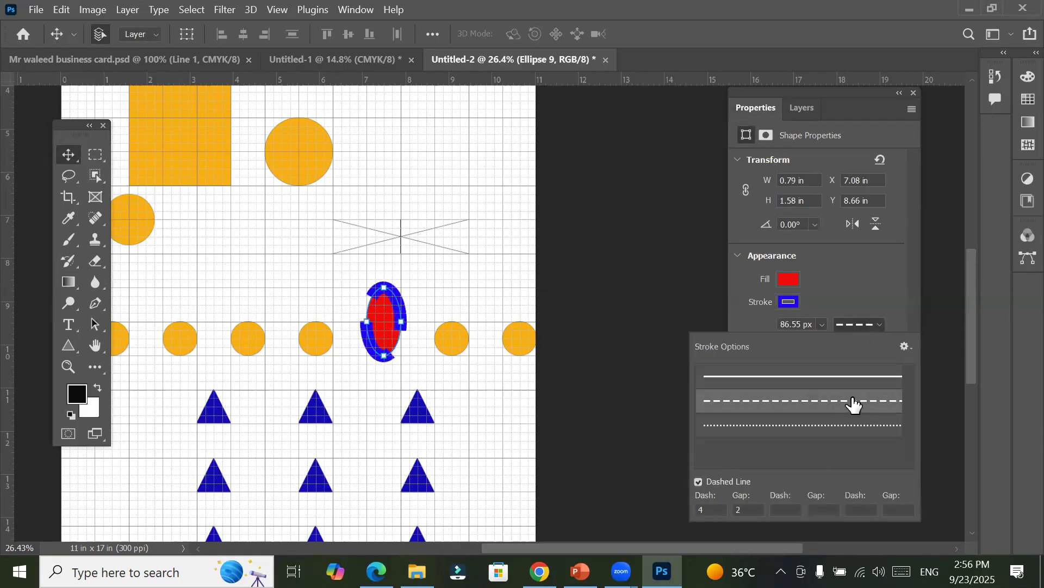
click(827, 424)
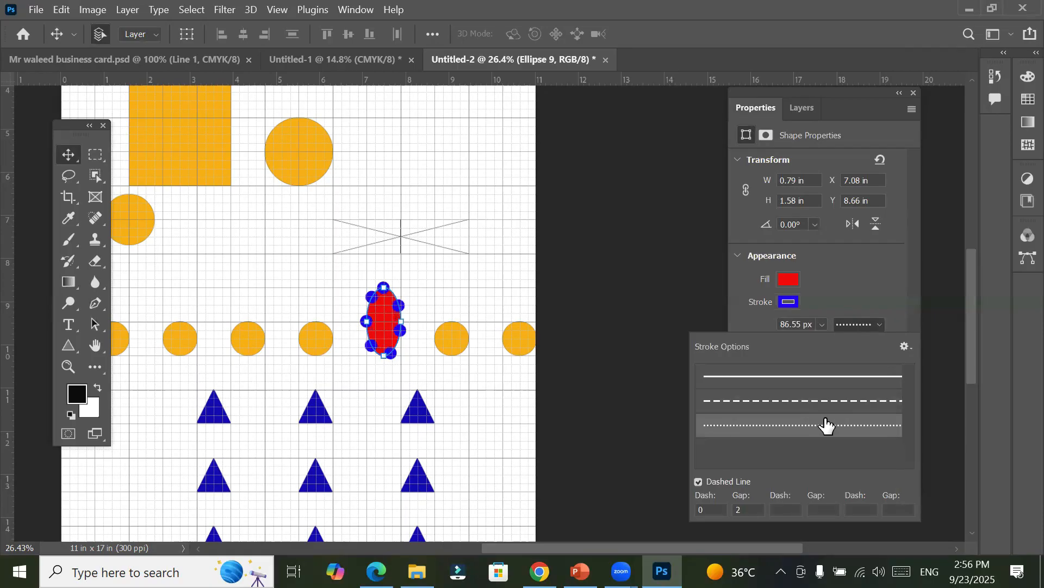
click(860, 295)
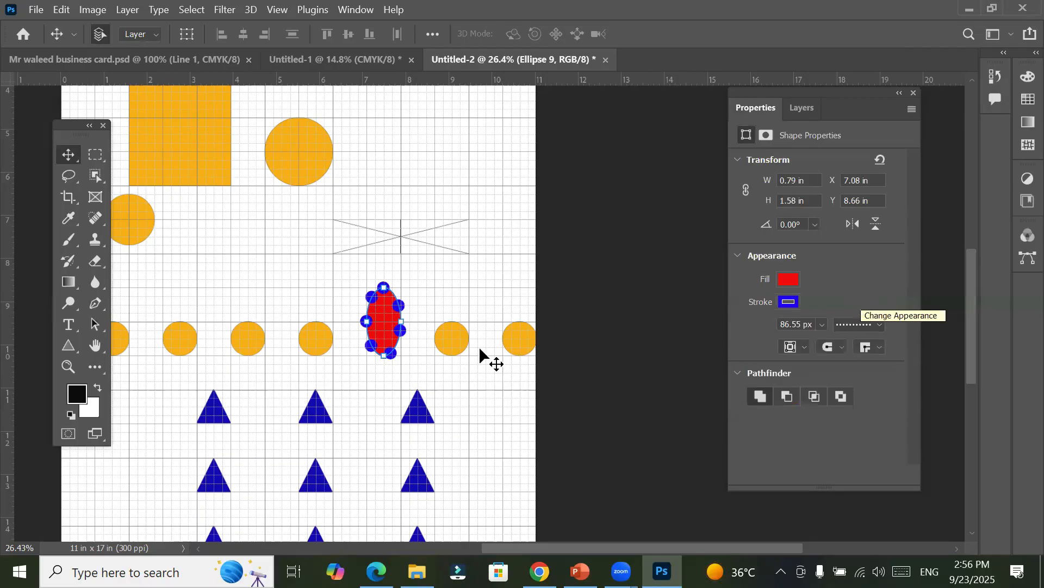
scroll(373, 305, up, 5)
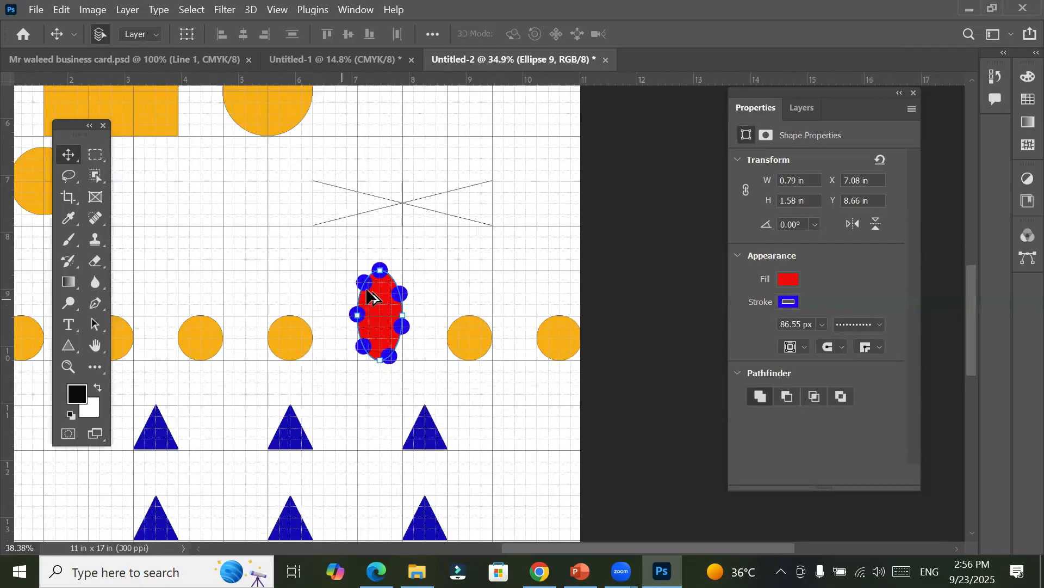
scroll(429, 274, up, 4)
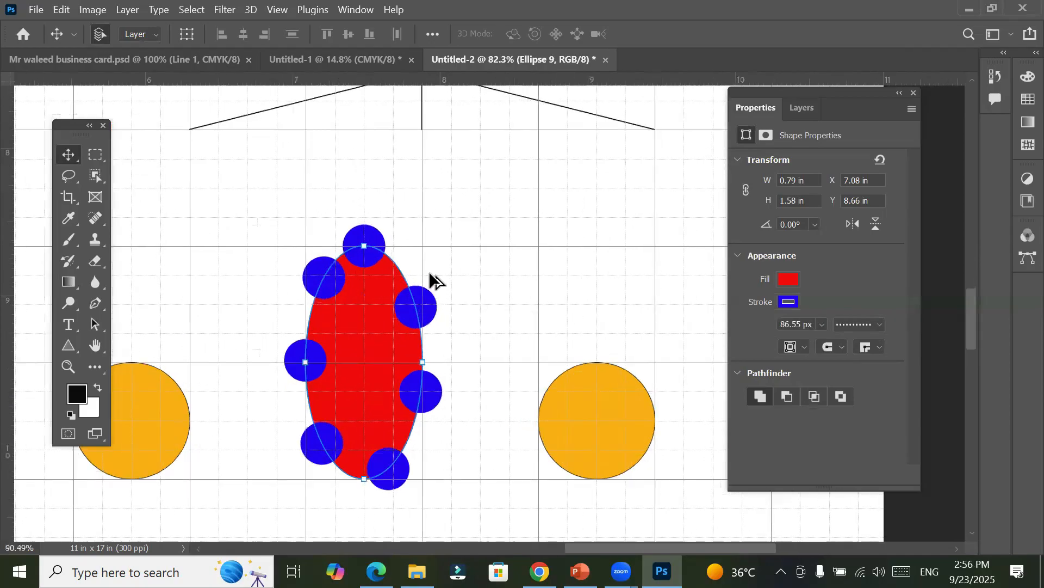
scroll(430, 274, down, 2)
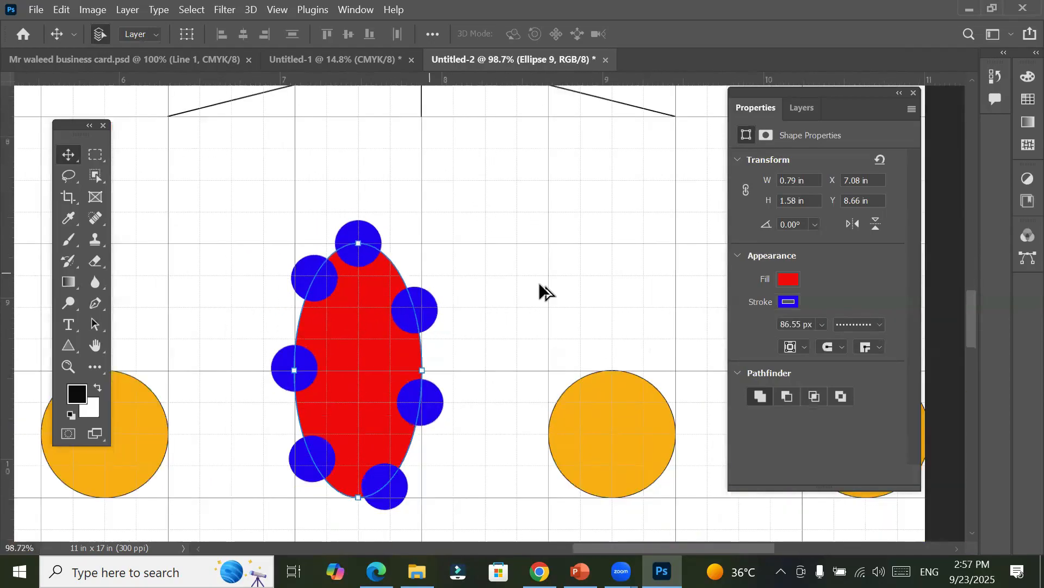
Step: Restore the red ellipse's stroke style to a solid line
click(875, 325)
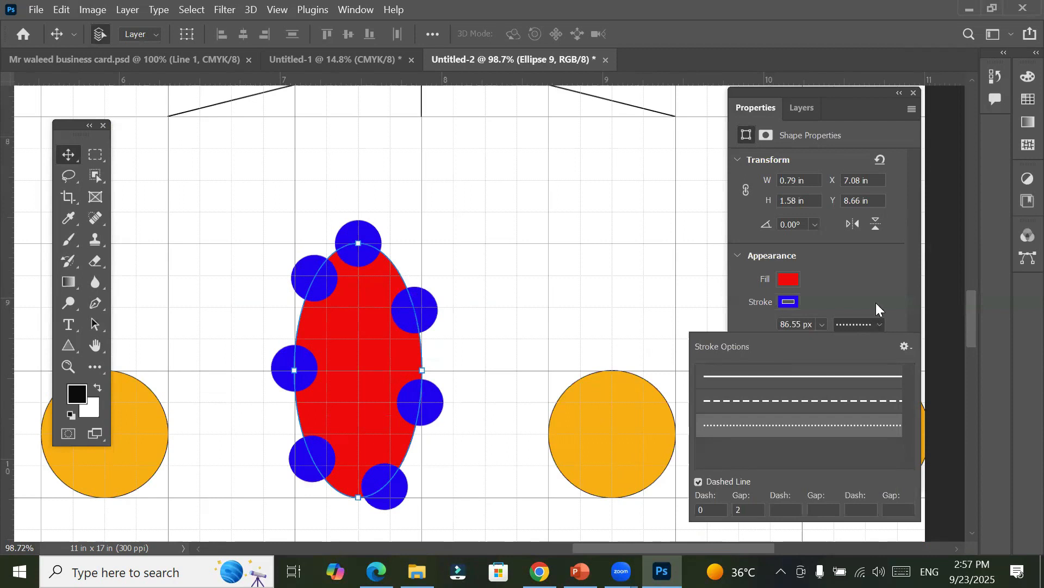
click(876, 302)
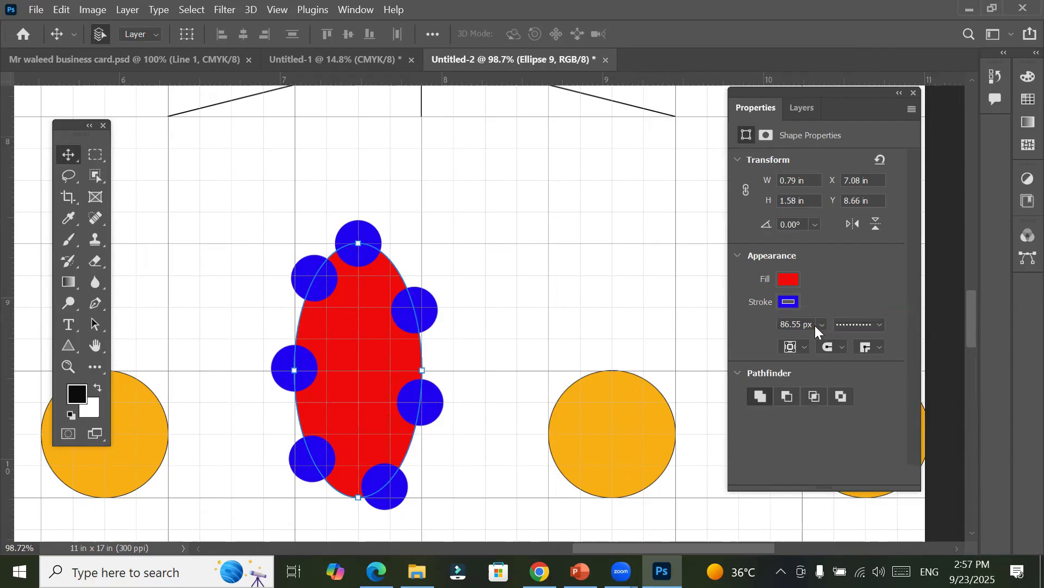
click(878, 324)
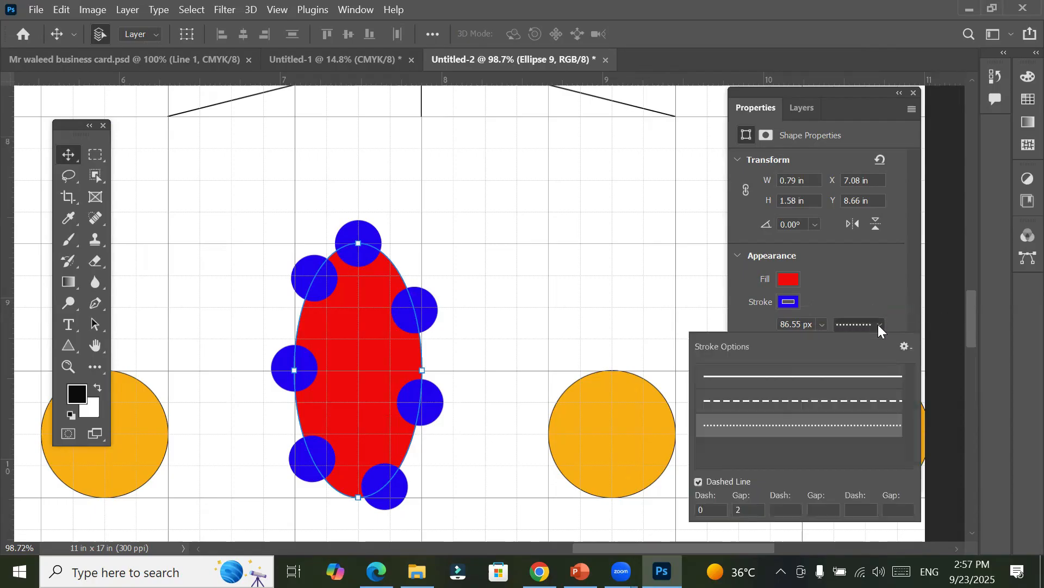
click(853, 383)
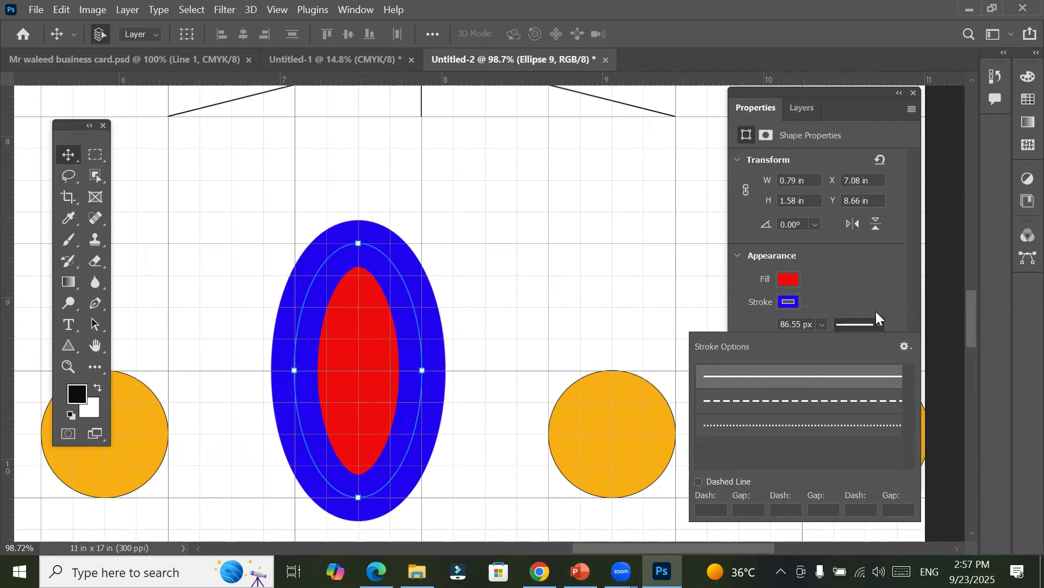
click(872, 285)
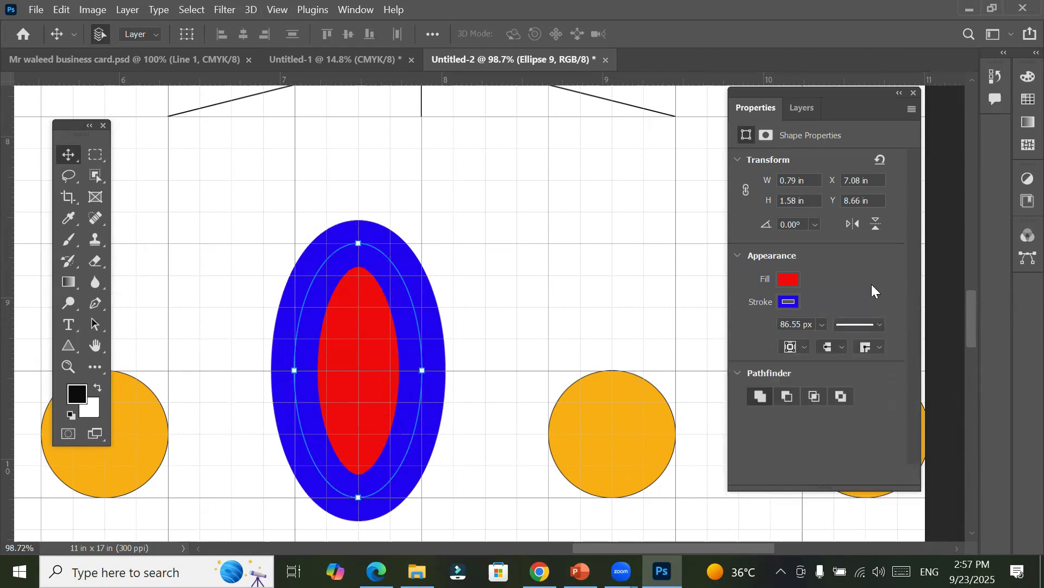
Step: Try stroke widths of about 0.5 px and 37 px on the red ellipse, then settle on about 81.09 px
click(821, 326)
drag(836, 343, 820, 342)
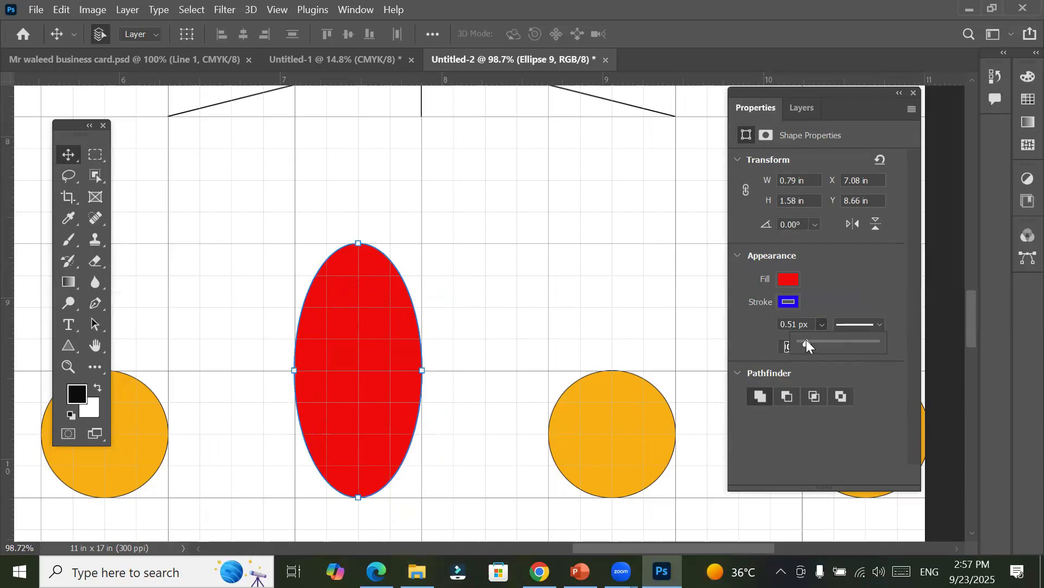
drag(812, 340, 819, 341)
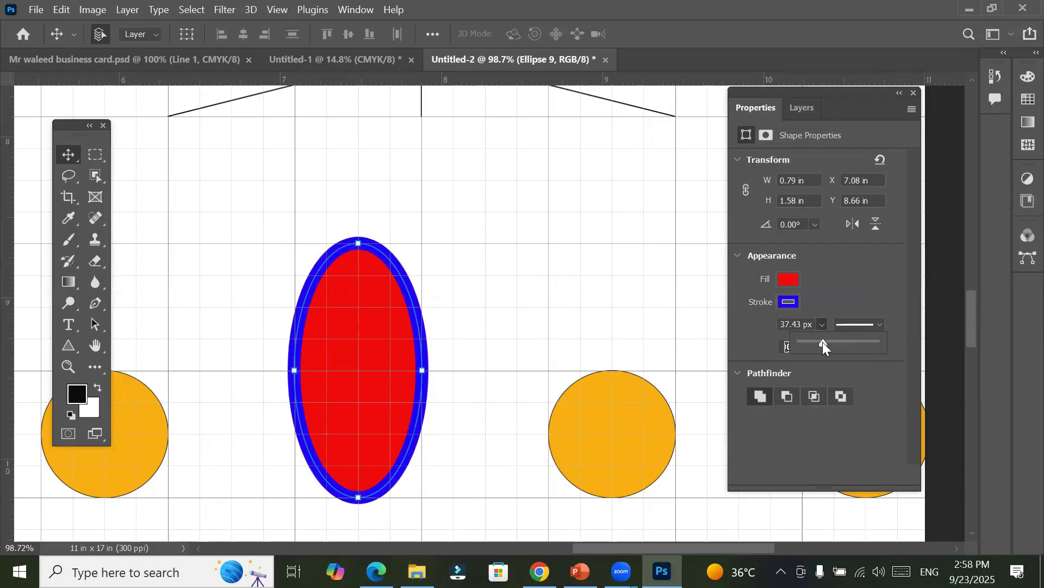
drag(822, 342, 837, 344)
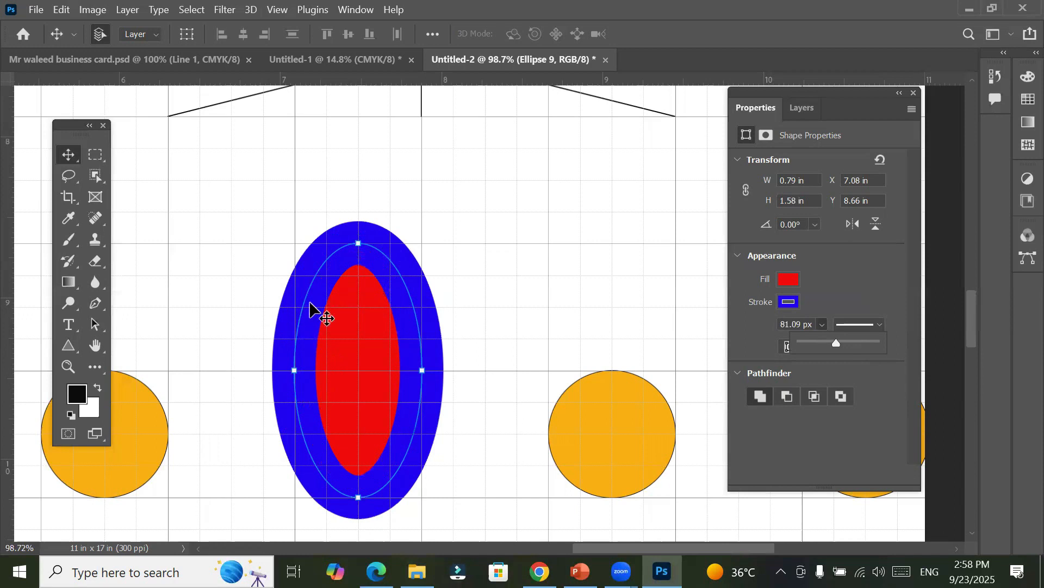
click(847, 294)
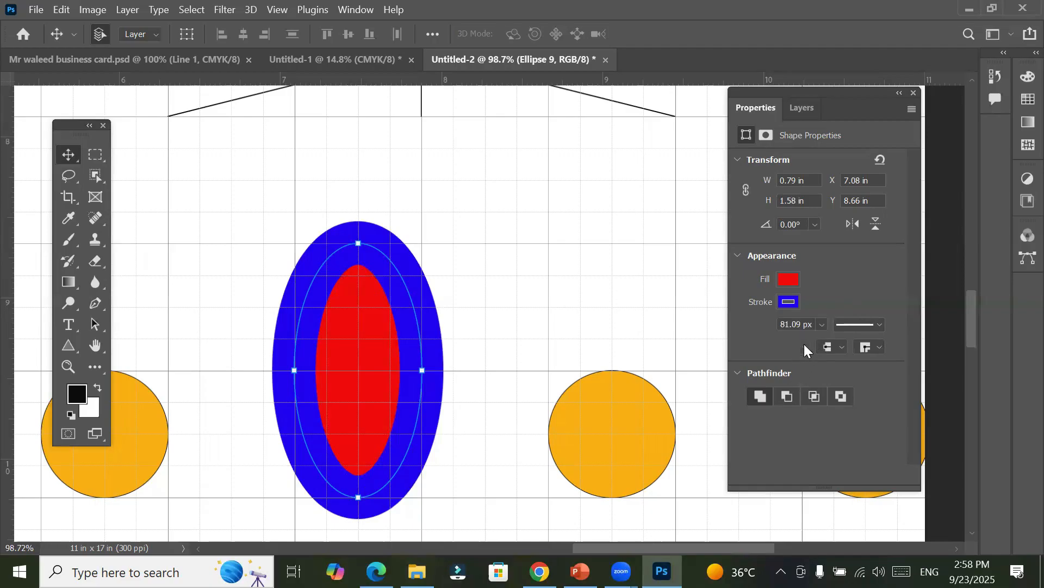
Step: Try the inside and outside stroke alignments on the red ellipse, then return its stroke alignment to centre
click(805, 344)
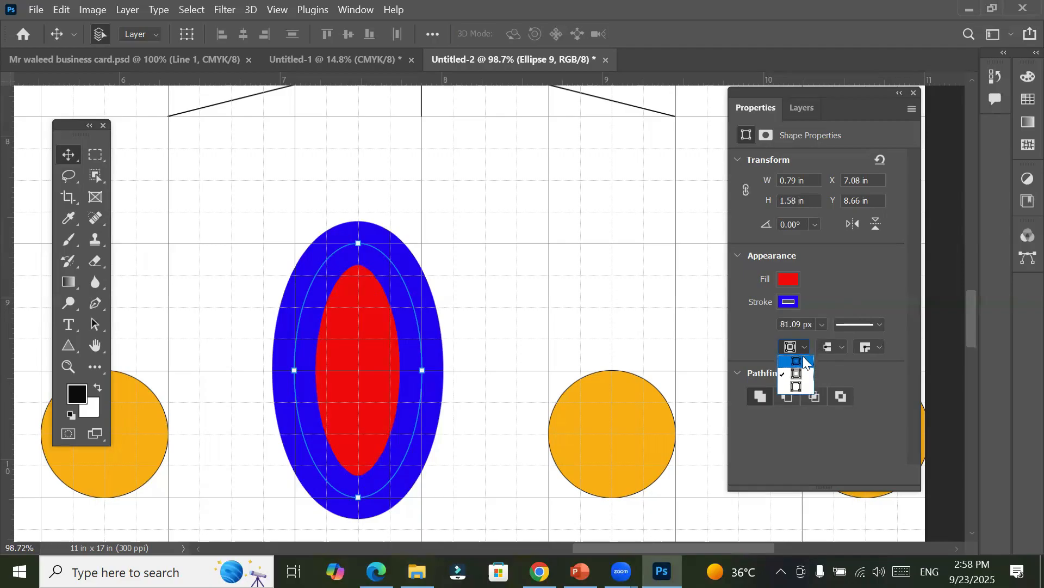
click(804, 361)
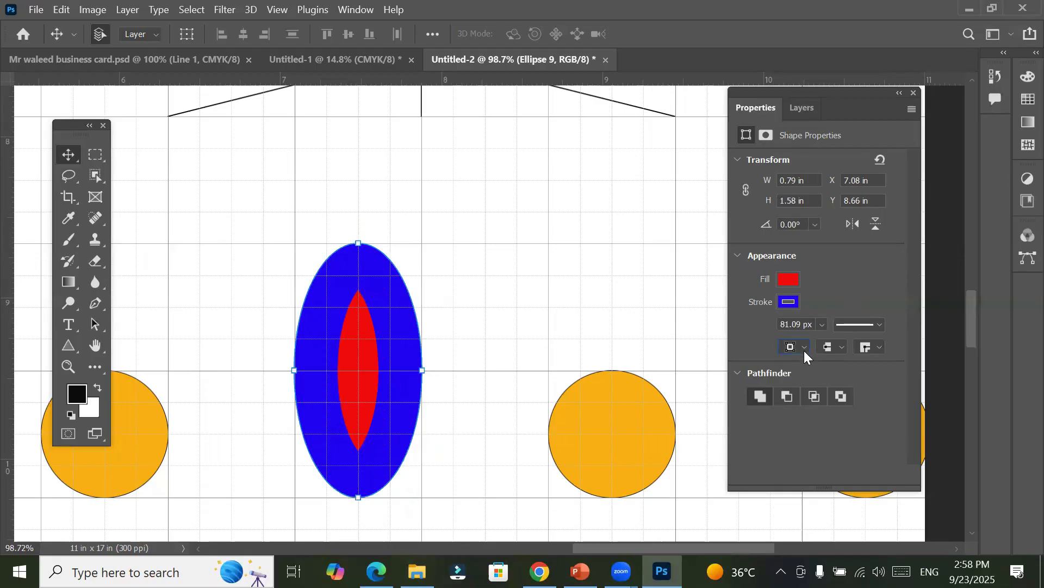
click(804, 348)
click(797, 388)
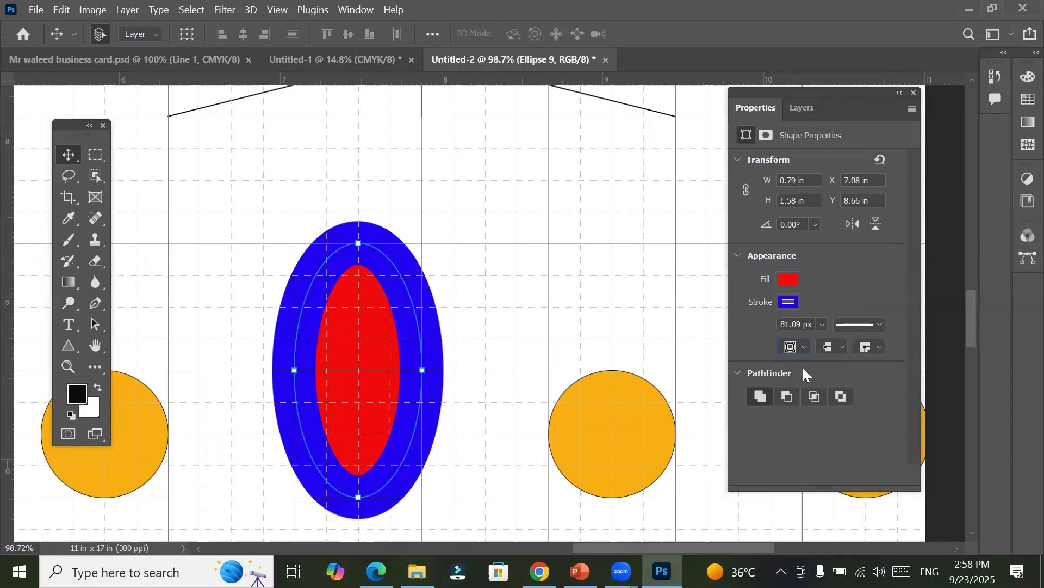
click(802, 348)
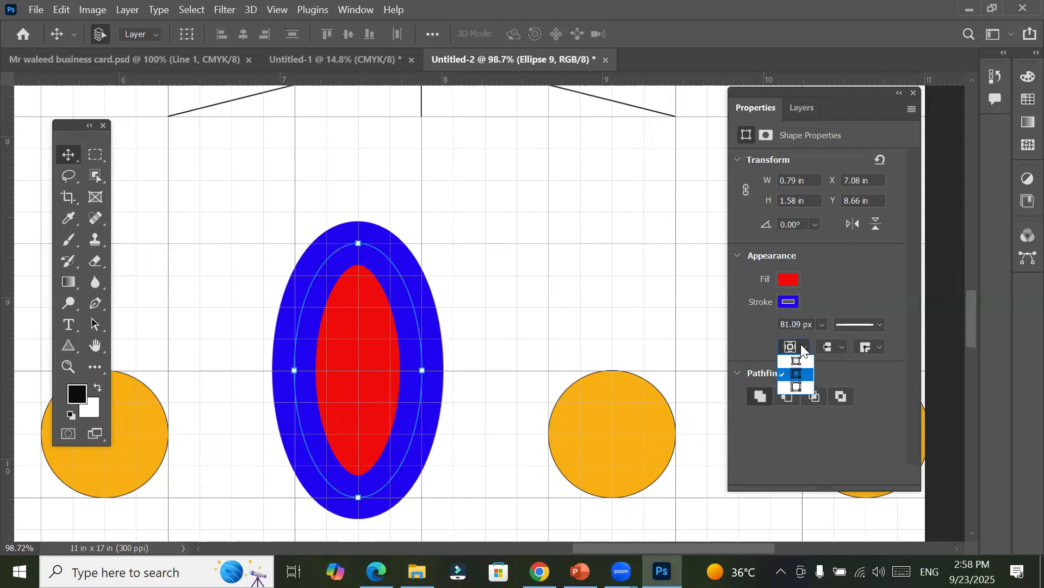
click(797, 386)
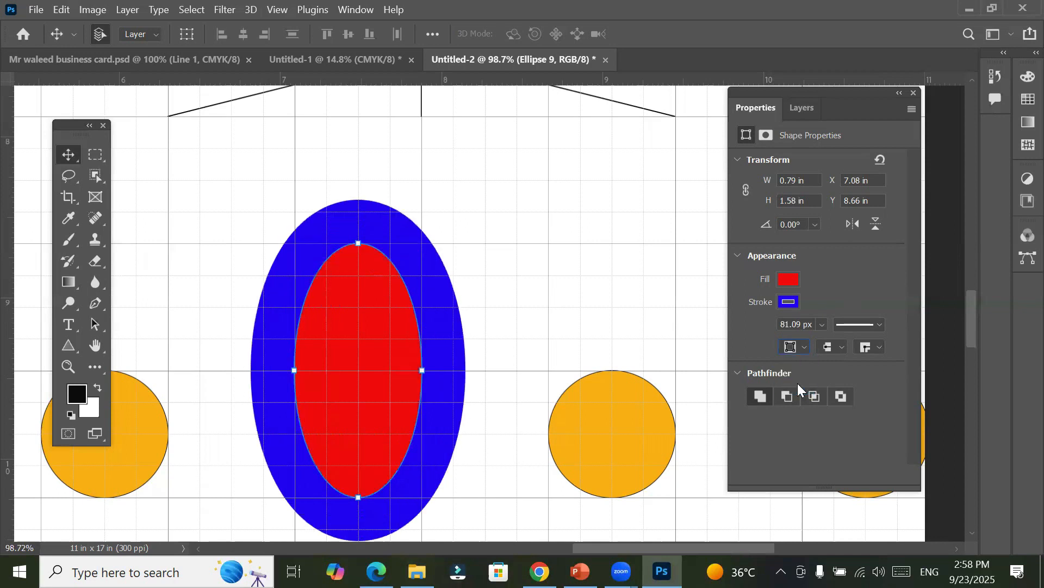
click(806, 347)
click(808, 361)
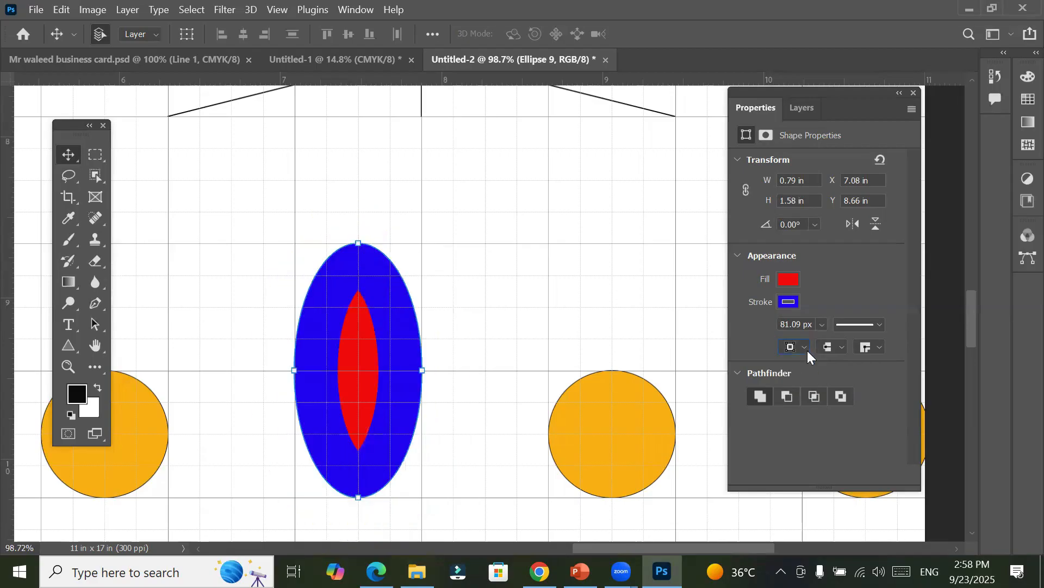
click(809, 348)
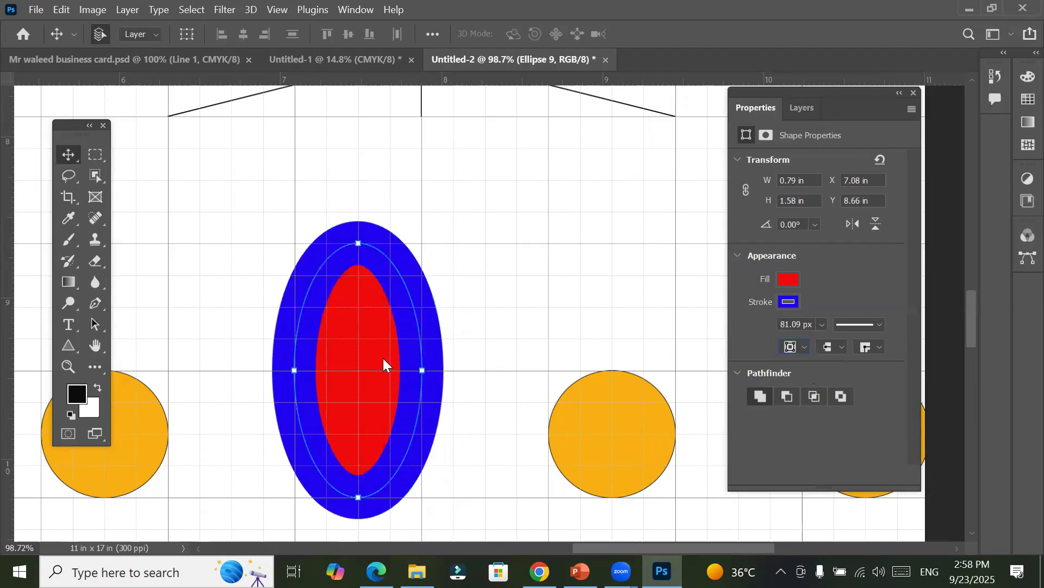
Step: Draw a rectangle about 1.58 in wide and 0.79 in high on the grid, up and to the right of the red ellipse
right_click(68, 340)
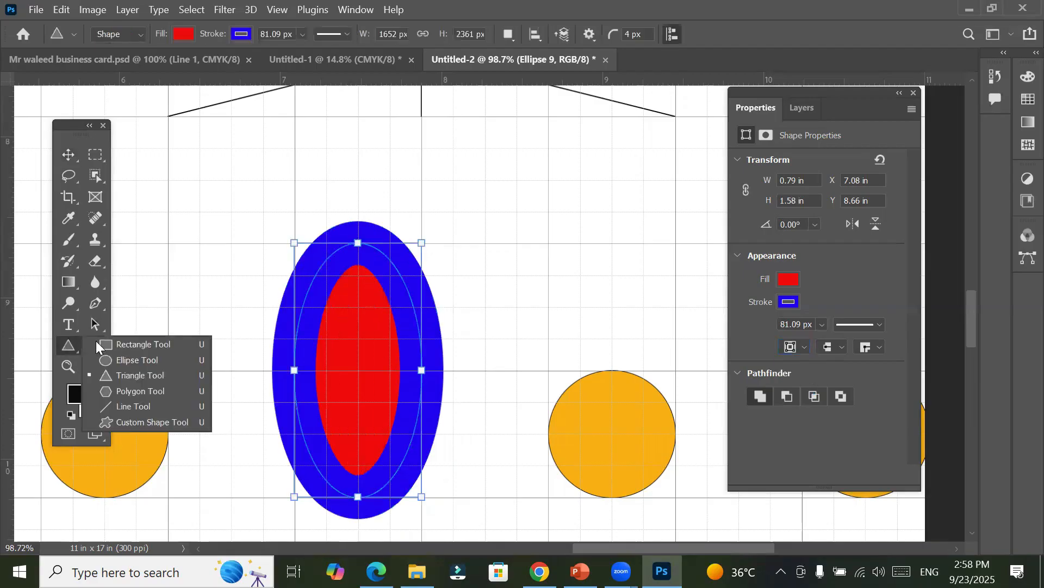
click(115, 341)
mouse_move(422, 116)
mouse_down()
mouse_move(623, 243)
mouse_move(676, 244)
mouse_up()
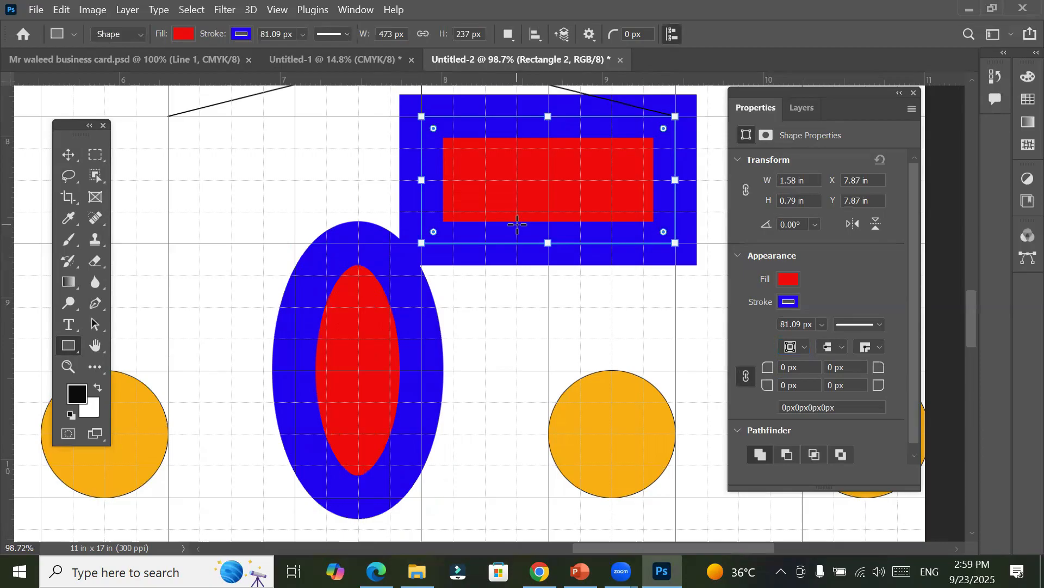
Step: Try the inside and outside stroke alignments on the new rectangle, then return it to centre alignment
click(806, 347)
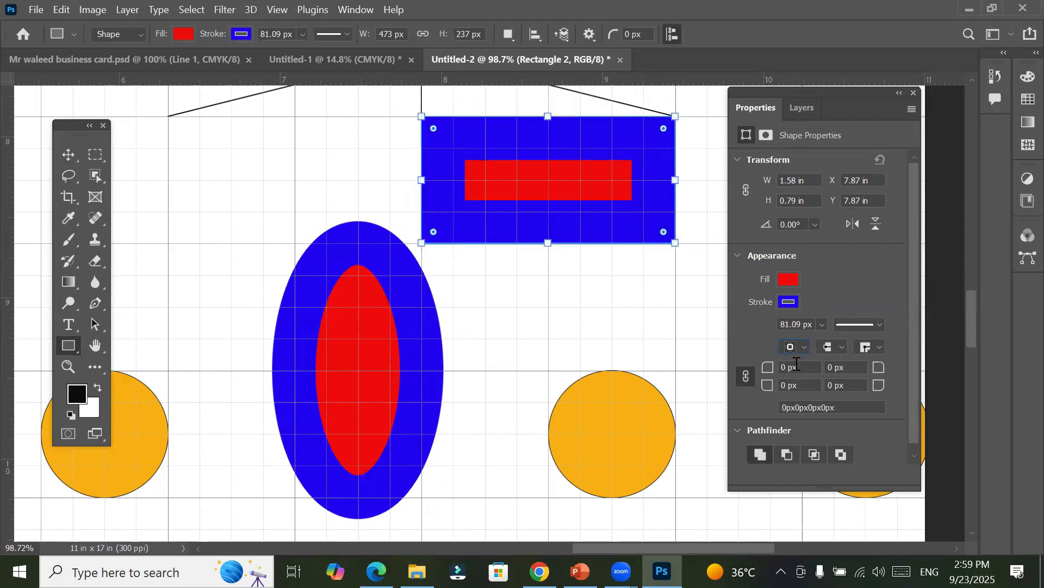
click(806, 346)
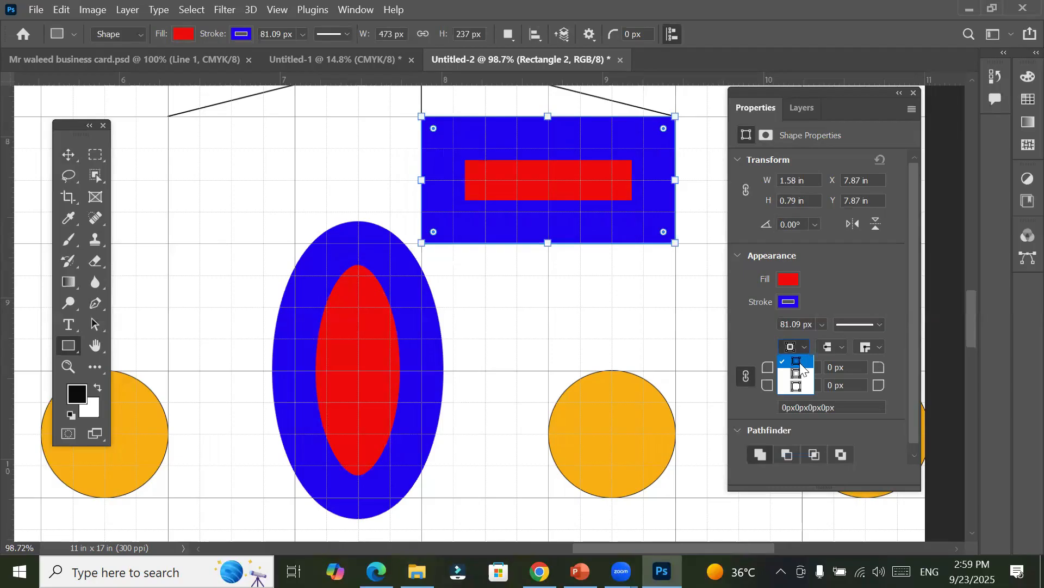
click(799, 387)
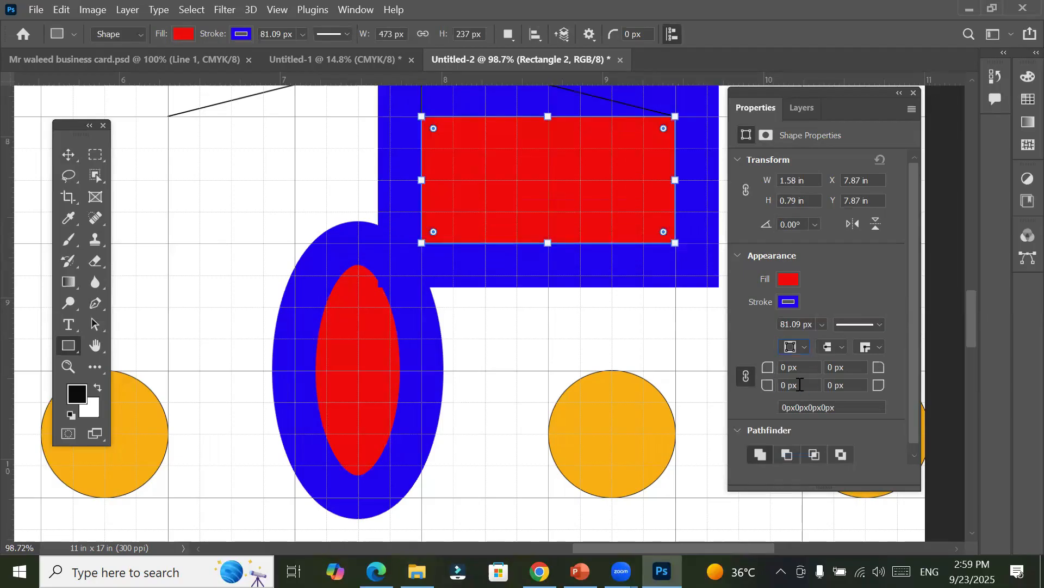
click(804, 345)
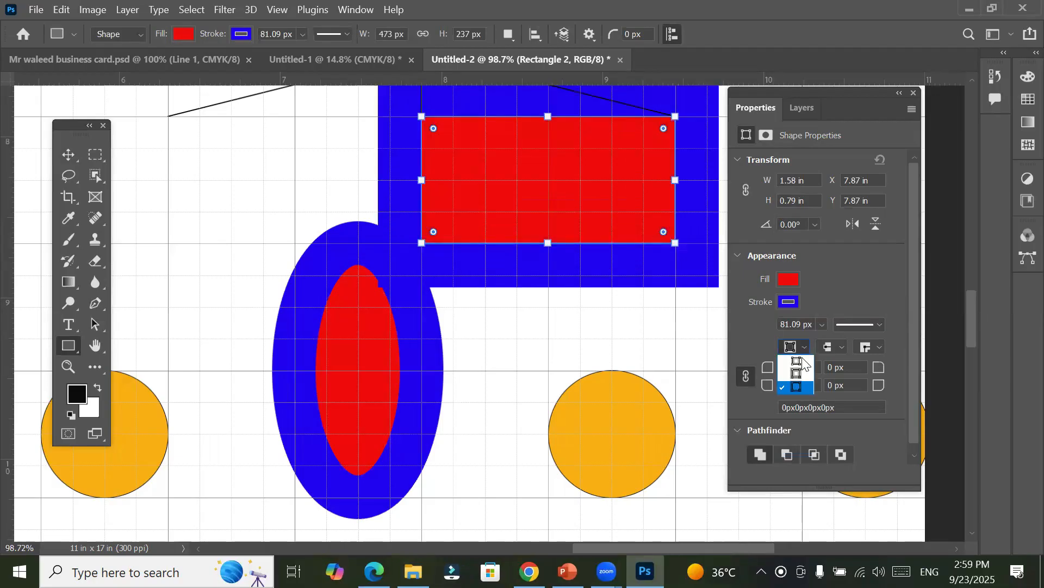
click(800, 369)
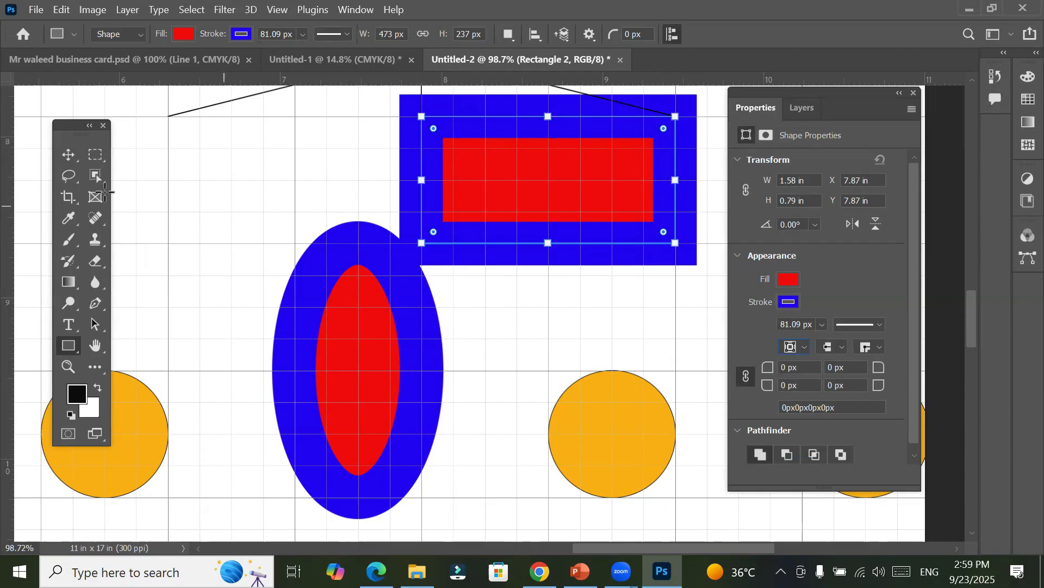
Step: Draw a square about 1.58 in per side with the Rectangle tool in an empty grid area higher on the poster
click(68, 156)
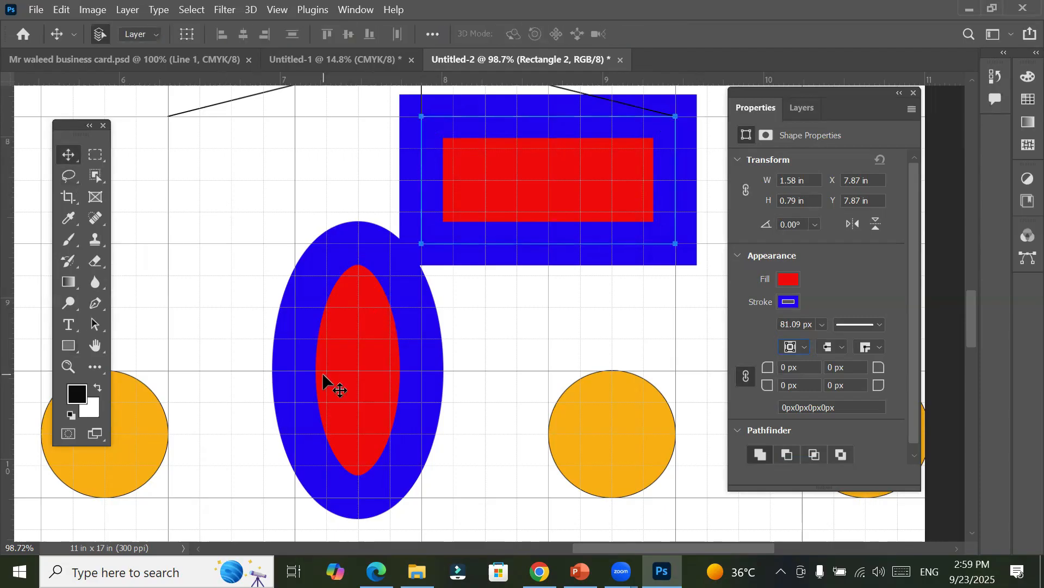
drag(273, 246, 408, 520)
drag(420, 300, 434, 322)
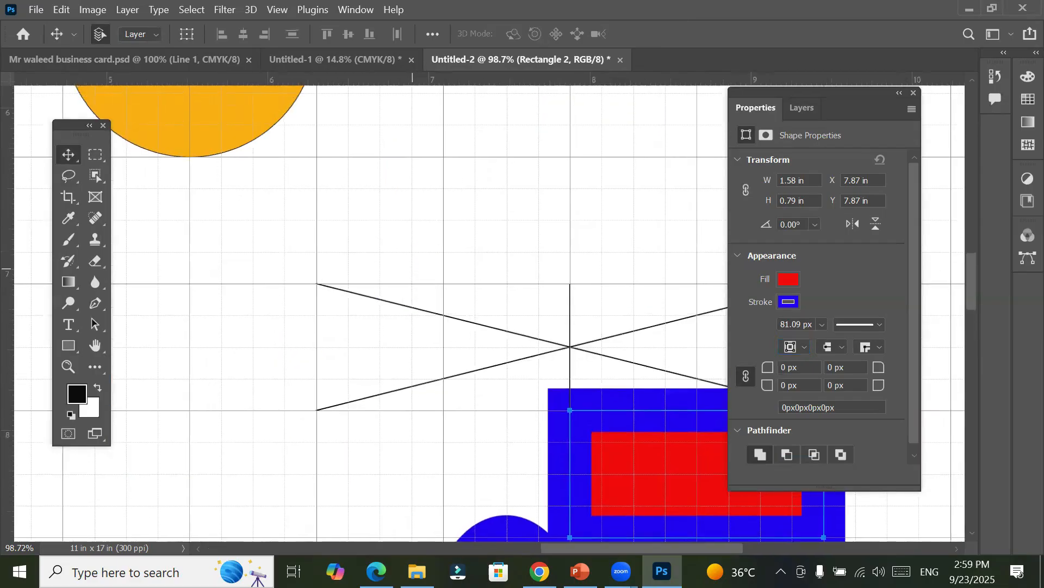
drag(483, 145, 167, 411)
drag(233, 230, 526, 413)
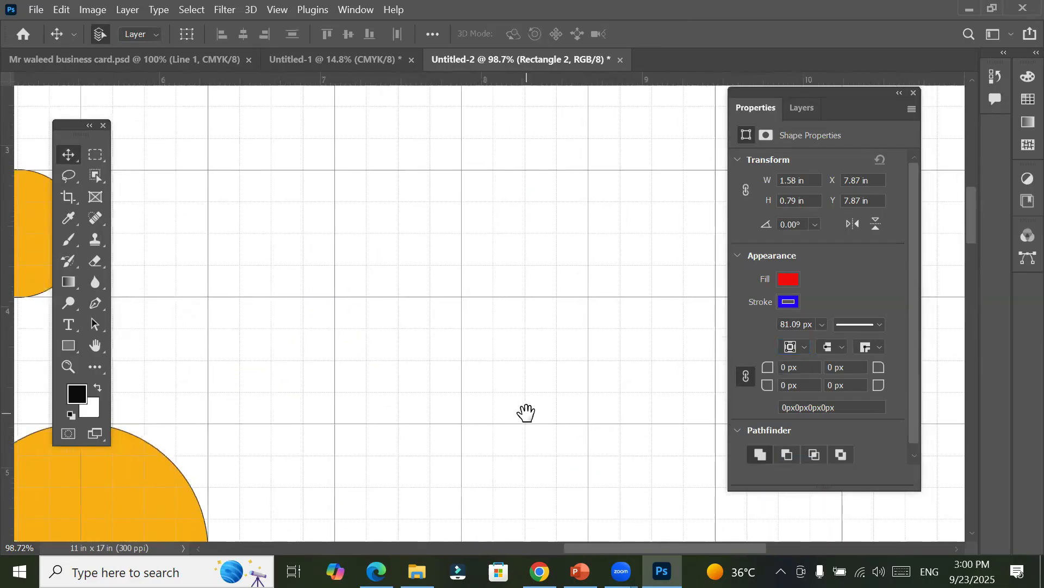
click(69, 345)
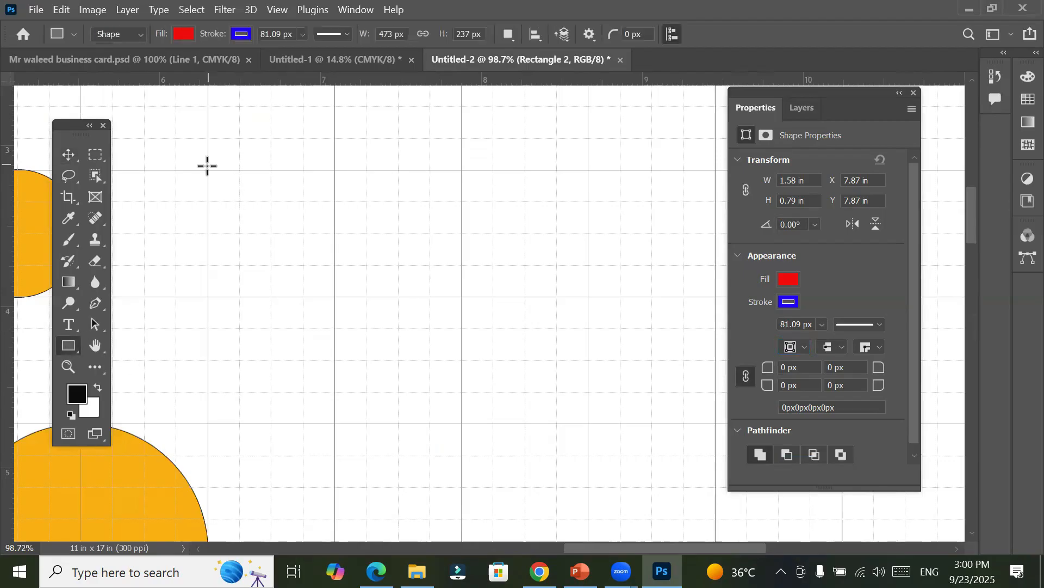
drag(206, 166, 464, 427)
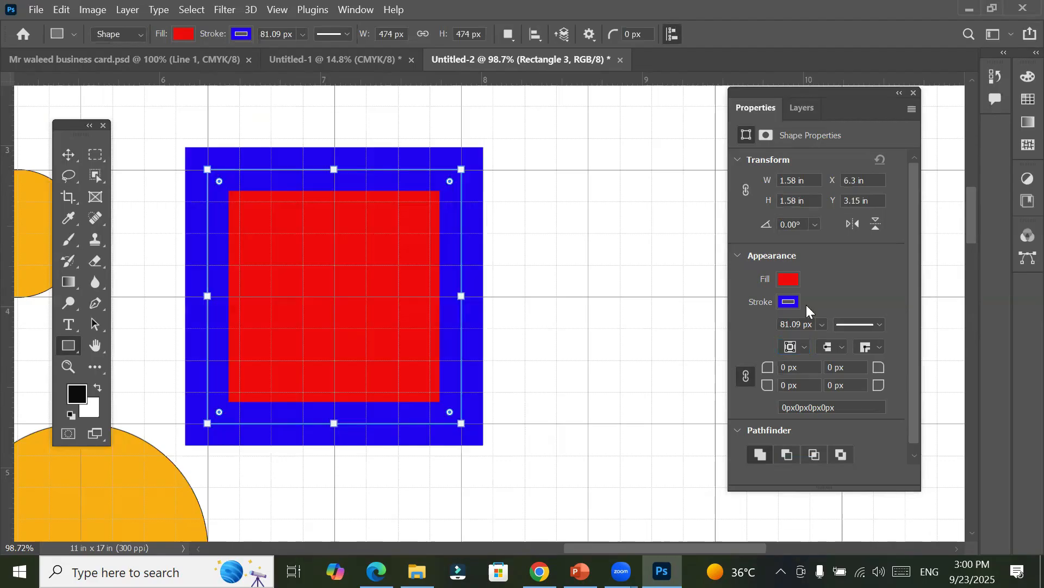
Step: Reduce the red square's stroke width to about 10.14 px and inspect it up close
click(820, 324)
drag(830, 340, 812, 340)
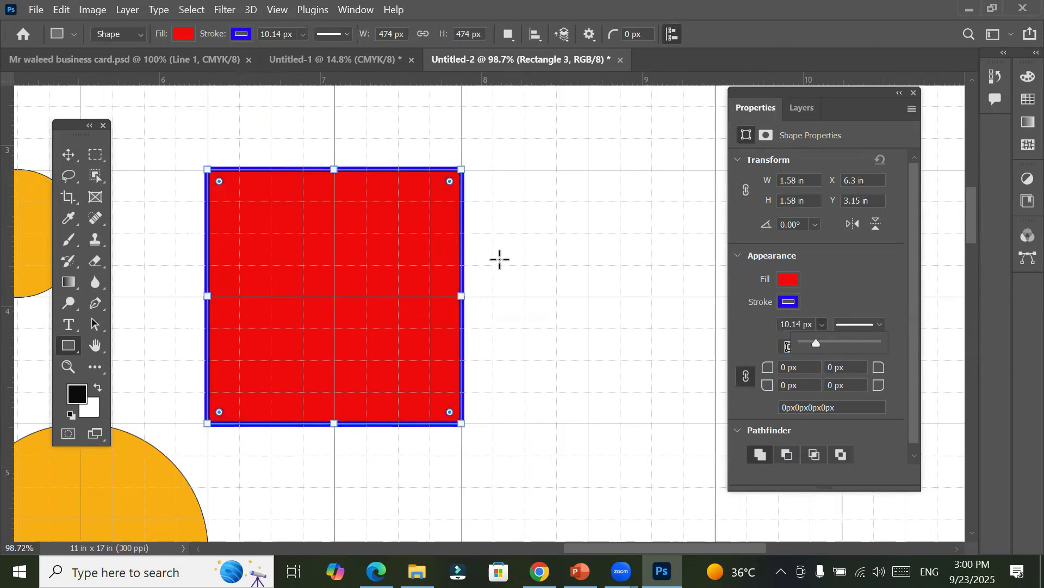
scroll(380, 185, up, 3)
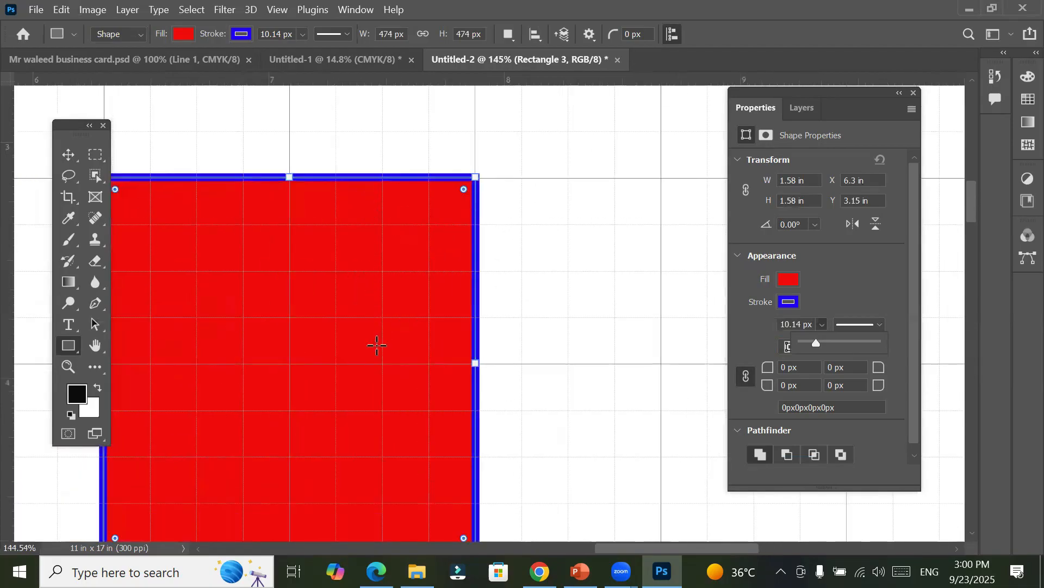
mouse_move(376, 344)
mouse_down()
mouse_move(454, 270)
mouse_move(457, 291)
mouse_up()
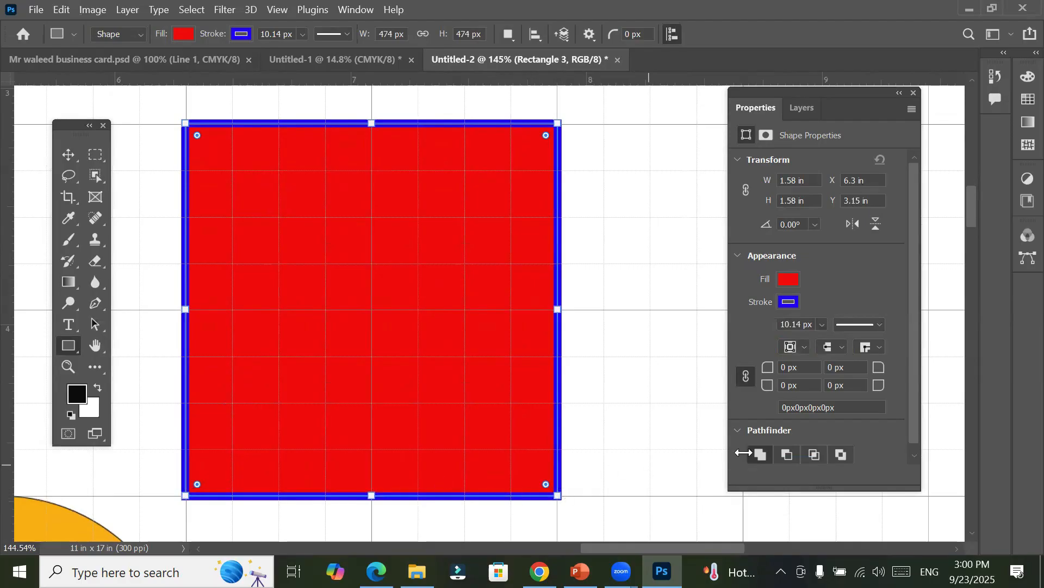
Step: Try linked corner radii of 12 px, 34 px and 51 px on the red square
click(808, 368)
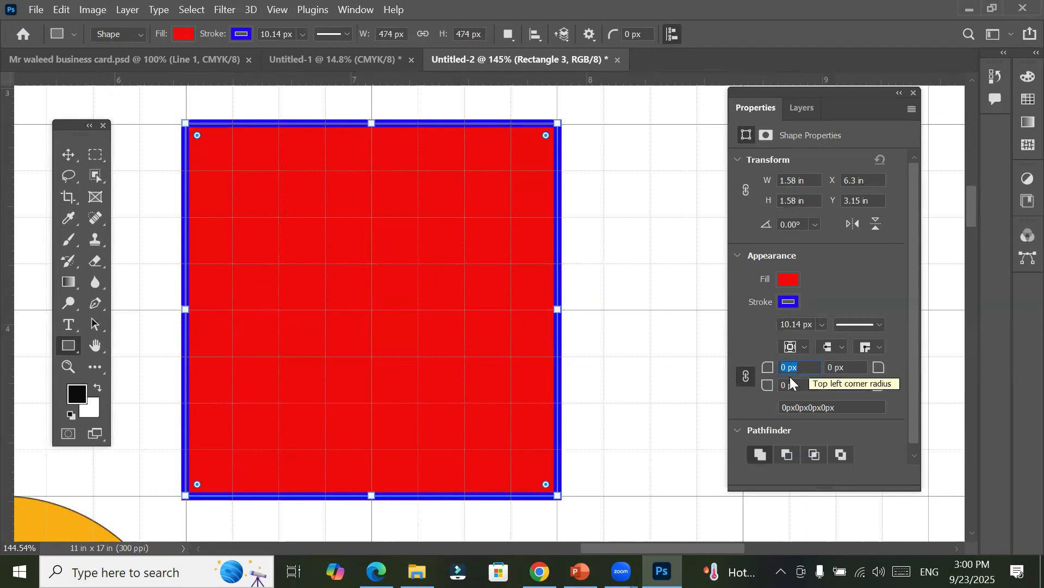
click(803, 364)
scroll(804, 365, up, 2)
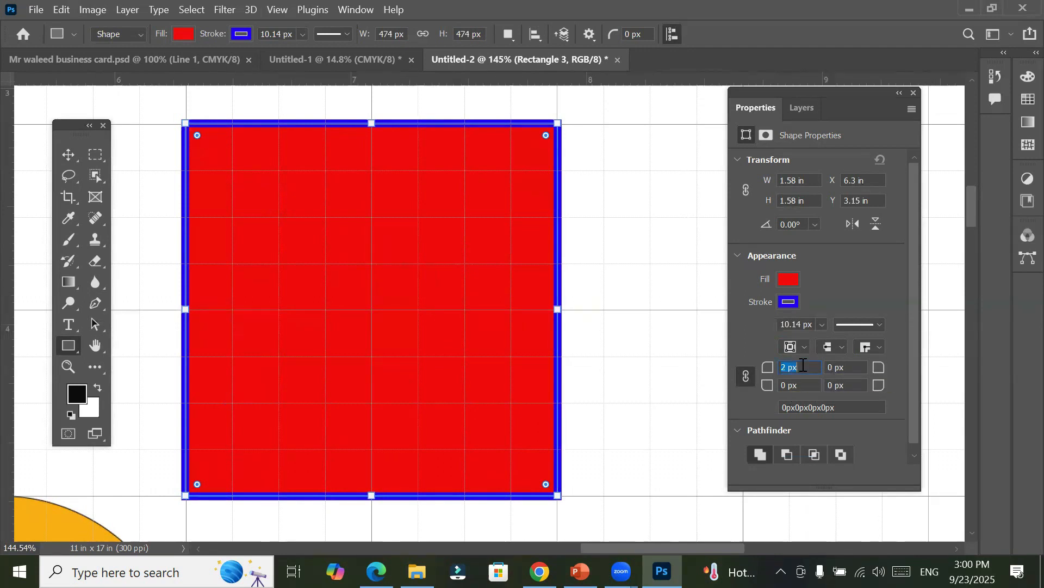
scroll(803, 365, up, 2)
click(846, 367)
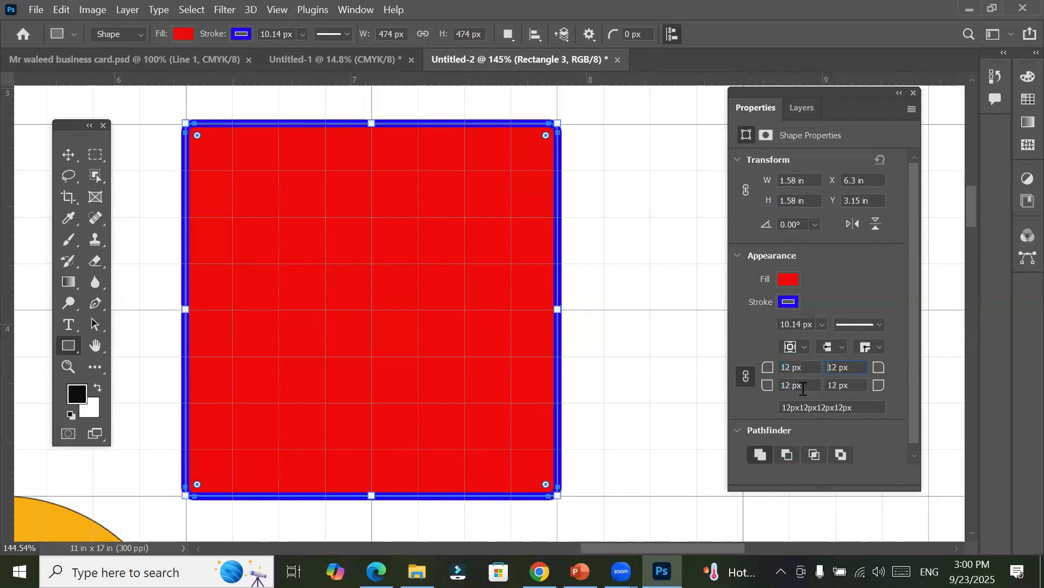
scroll(799, 363, up, 3)
scroll(800, 364, up, 6)
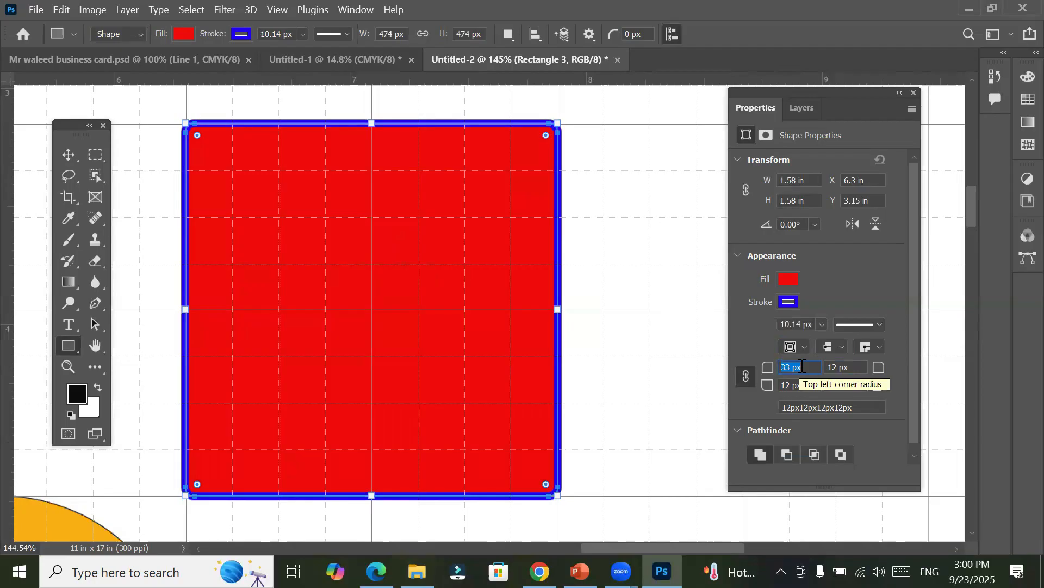
scroll(803, 366, up, 1)
click(850, 366)
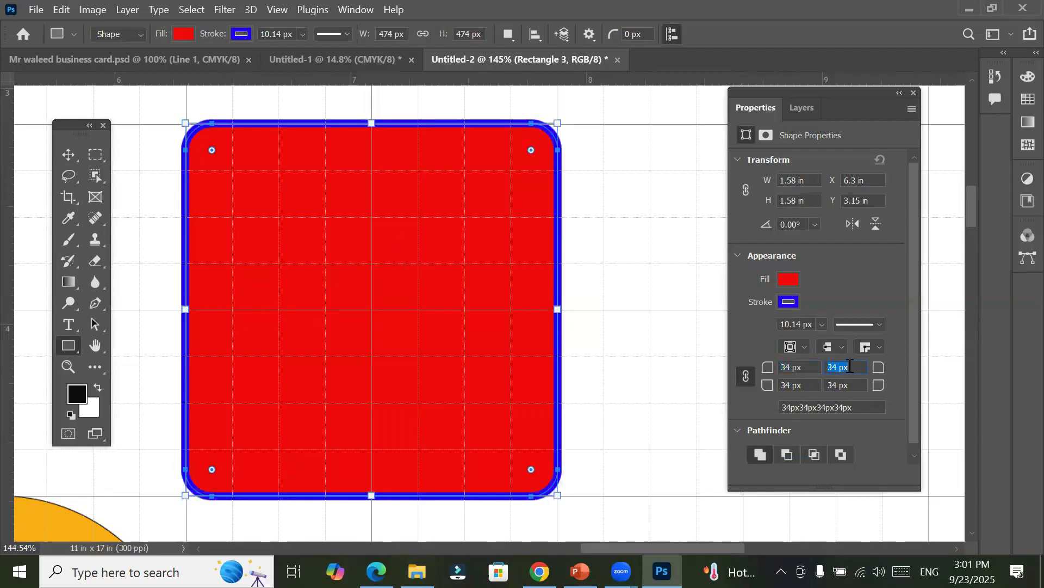
click(811, 368)
scroll(810, 369, up, 13)
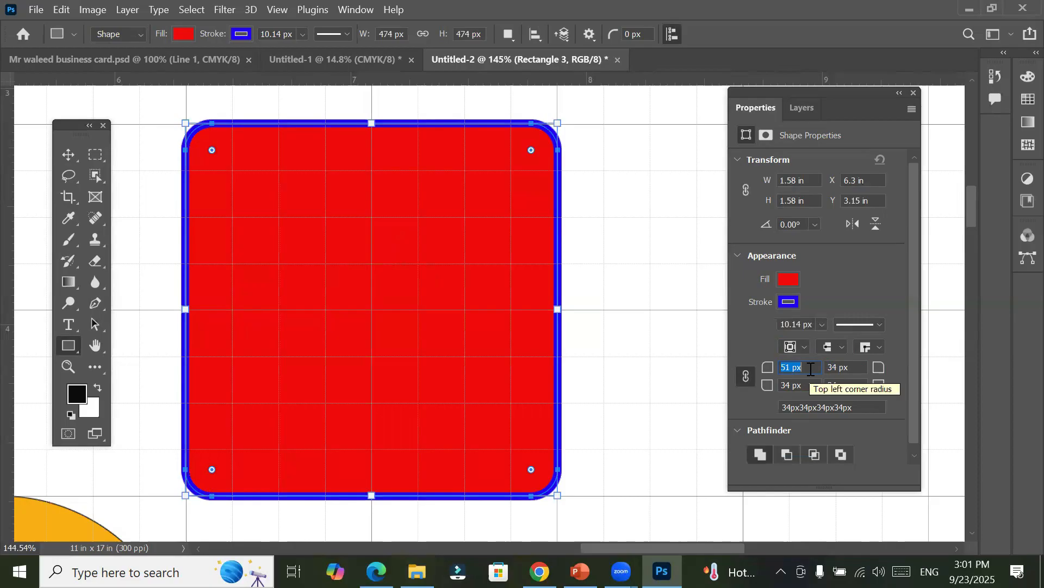
click(857, 369)
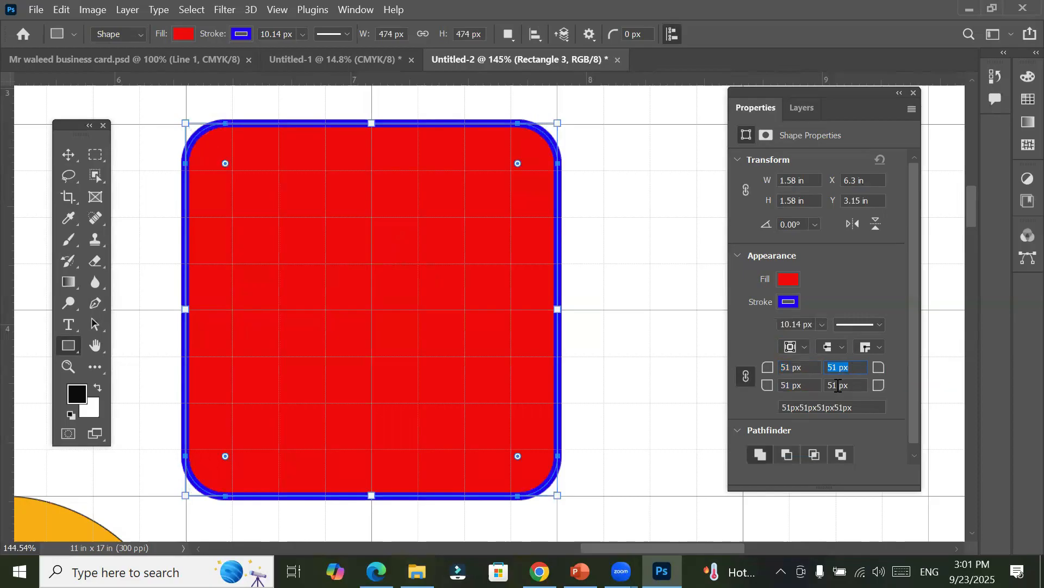
Step: Set all four linked corner radii of the red square to 69 px
click(805, 373)
scroll(802, 371, up, 4)
scroll(802, 372, up, 3)
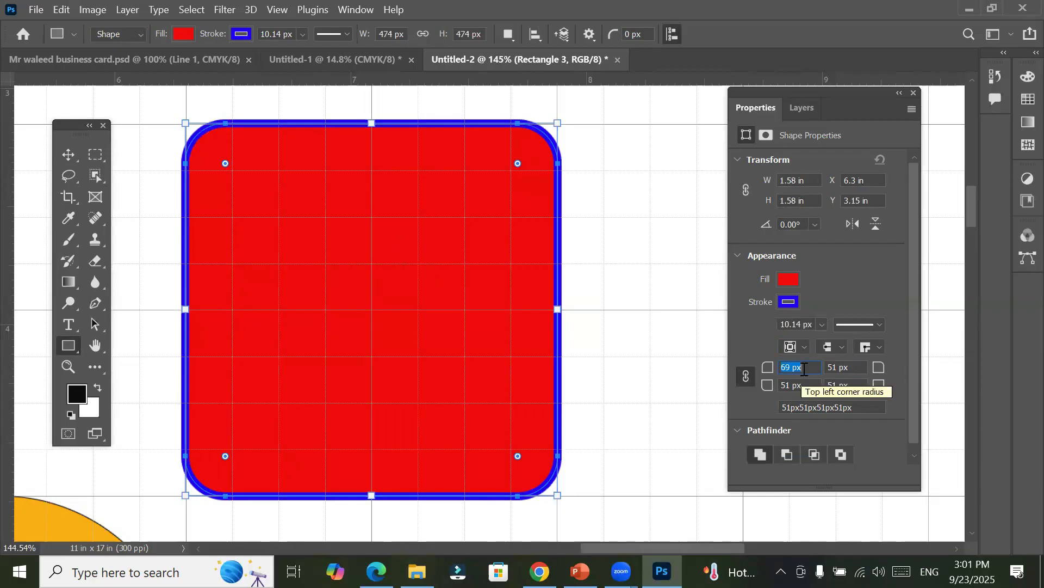
click(852, 369)
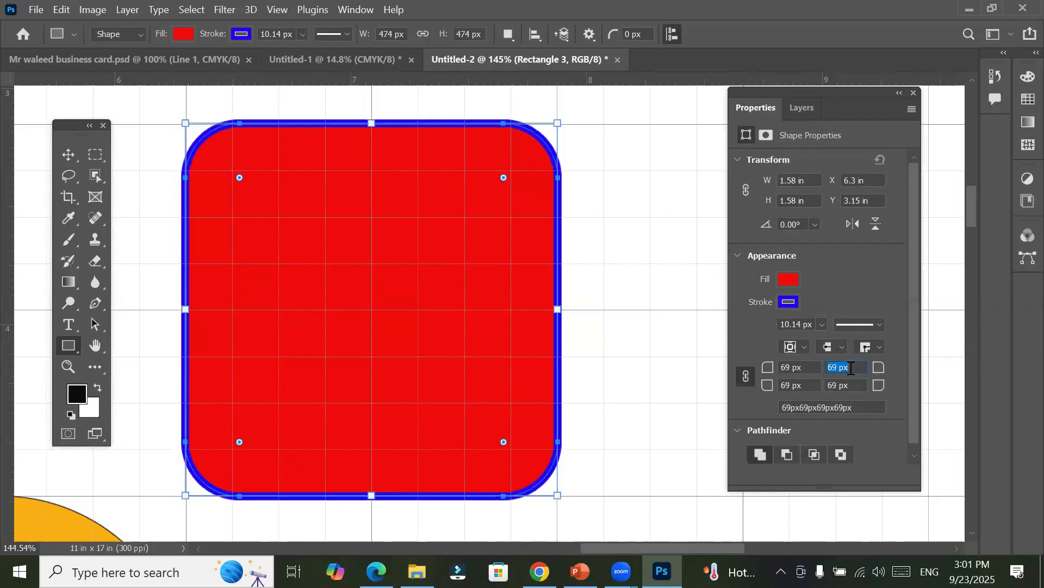
click(801, 369)
Step: Switch to Chrome and search Google in a new tab for "ideas logo gul ahmed" as a rounded-shape reference
mouse_move(375, 571)
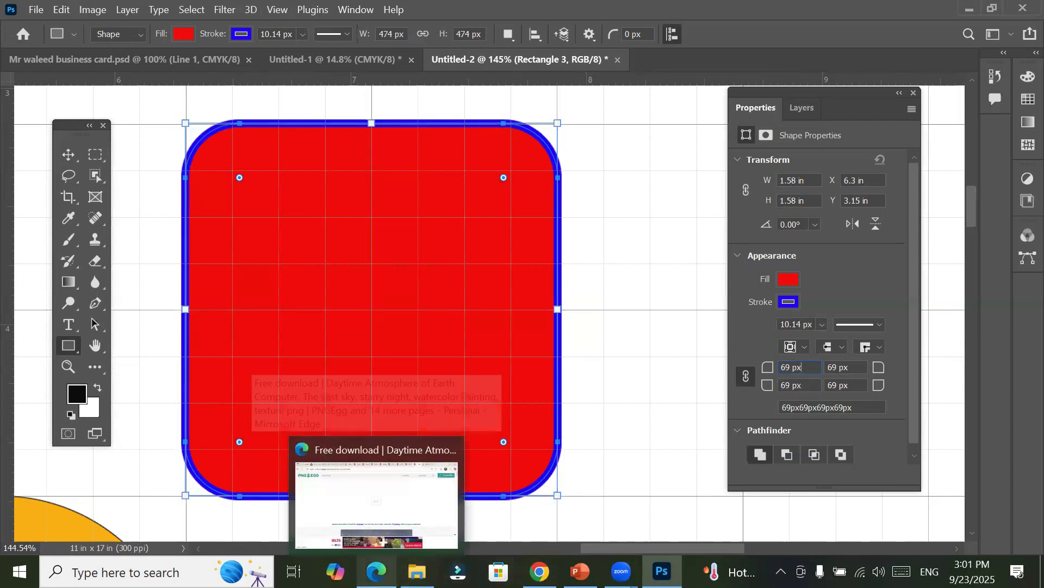
click(539, 571)
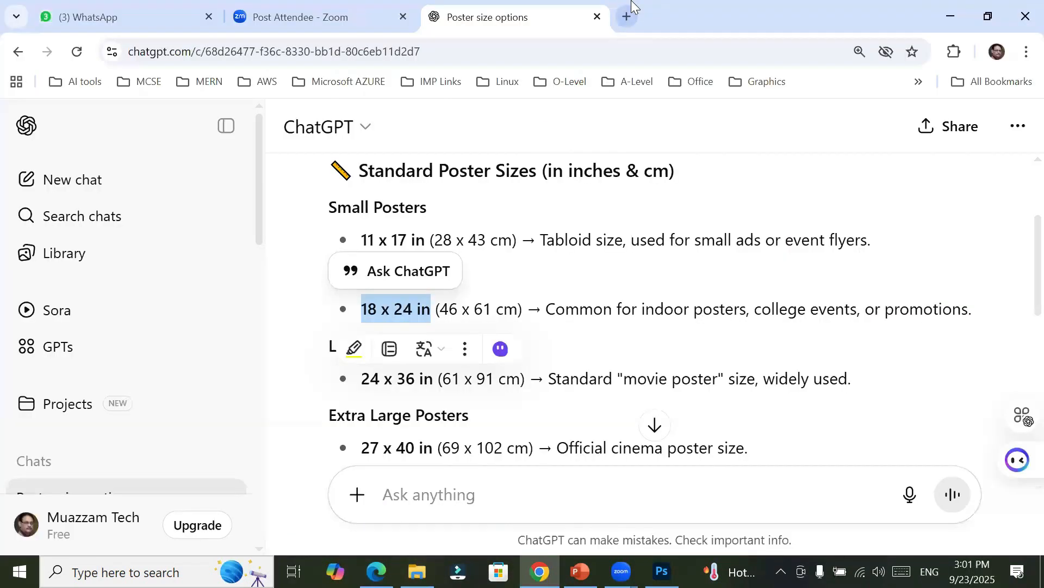
click(629, 17)
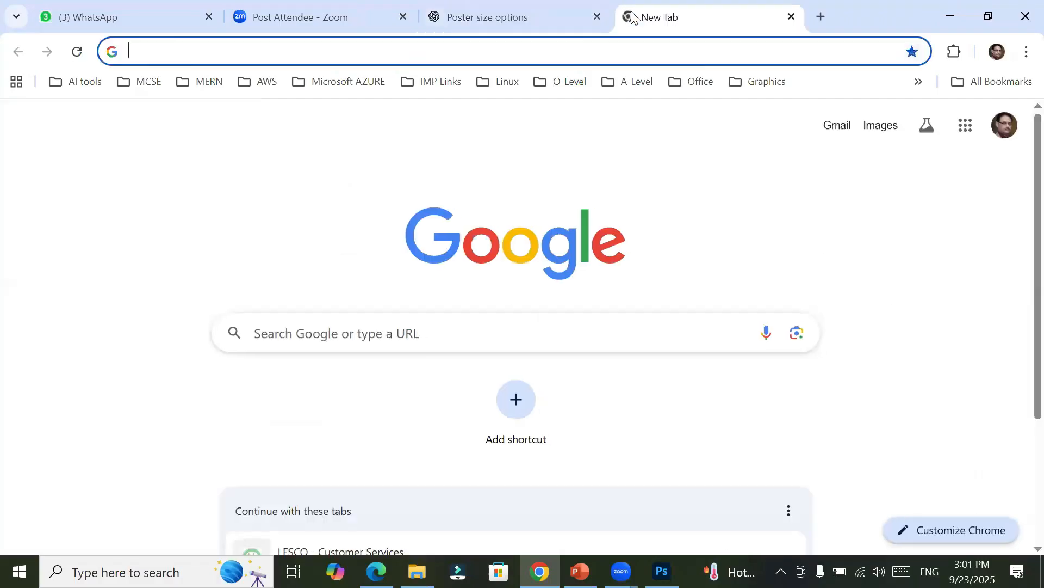
click(470, 335)
text(ide)
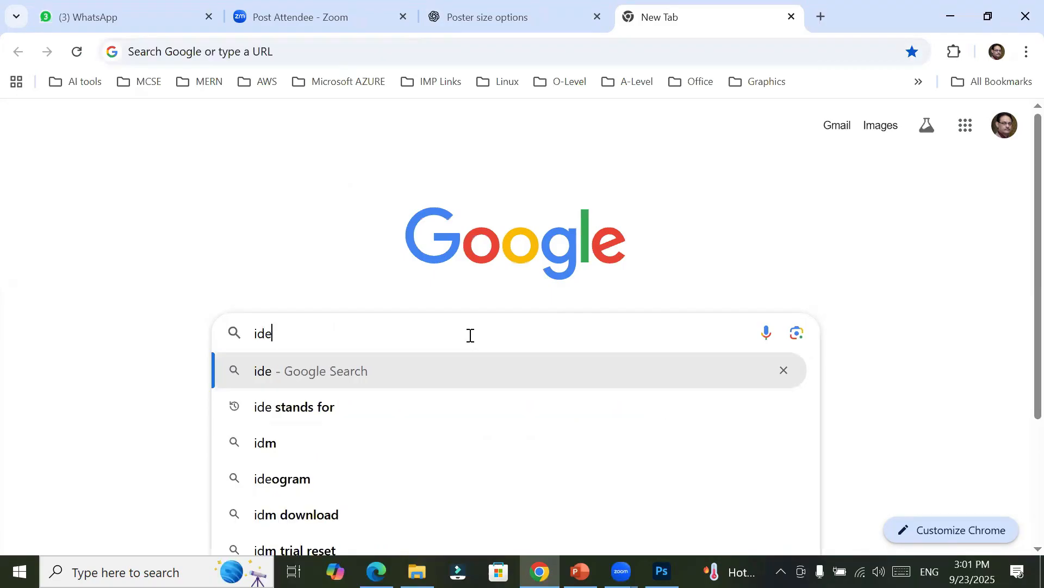
text(as logo)
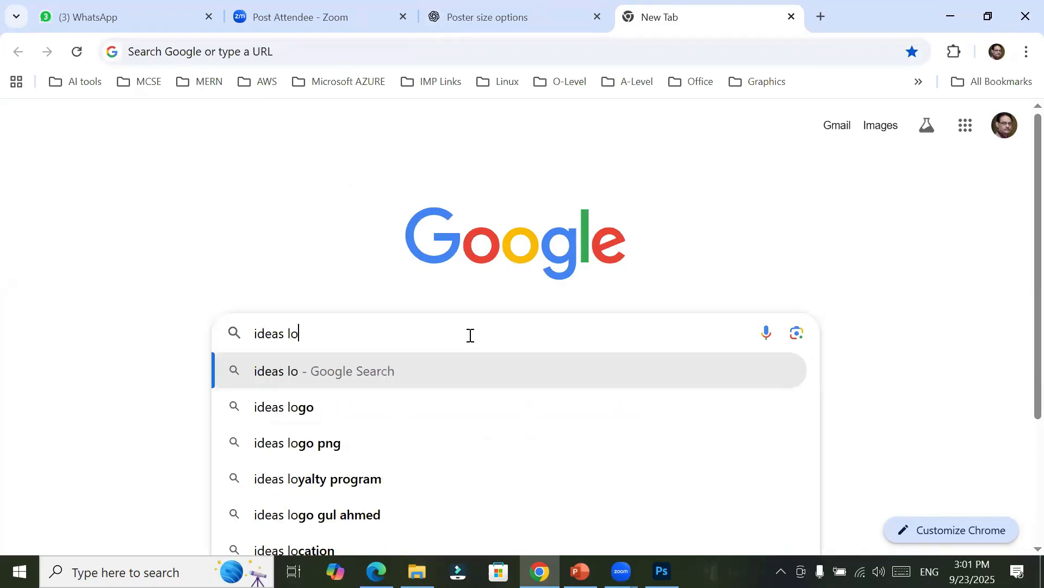
key(Down)
key(Down)
key(Return)
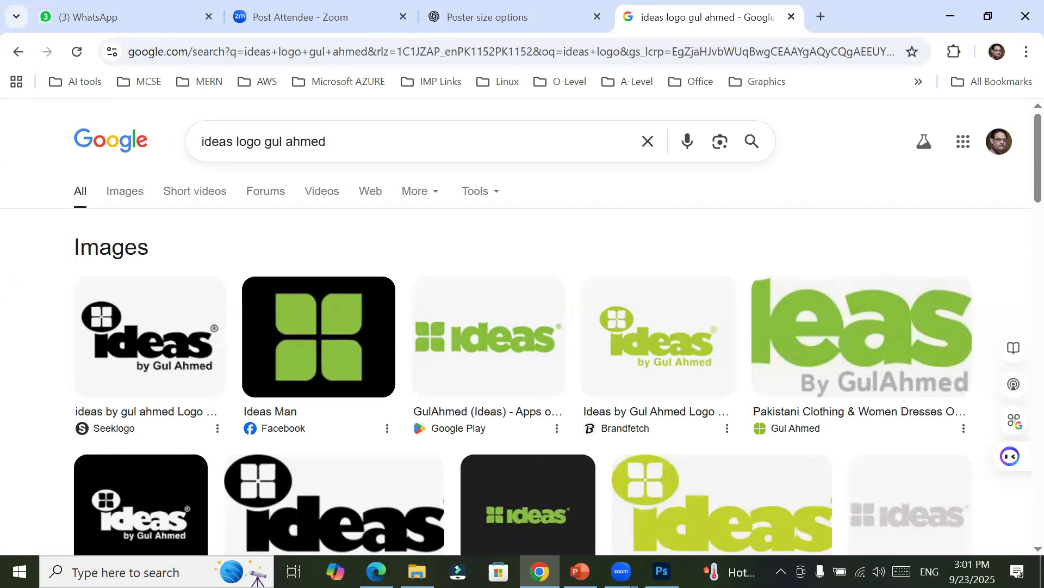
Step: Switch back to Photoshop and set all four linked corner radii of the red square to 0 px
click(662, 571)
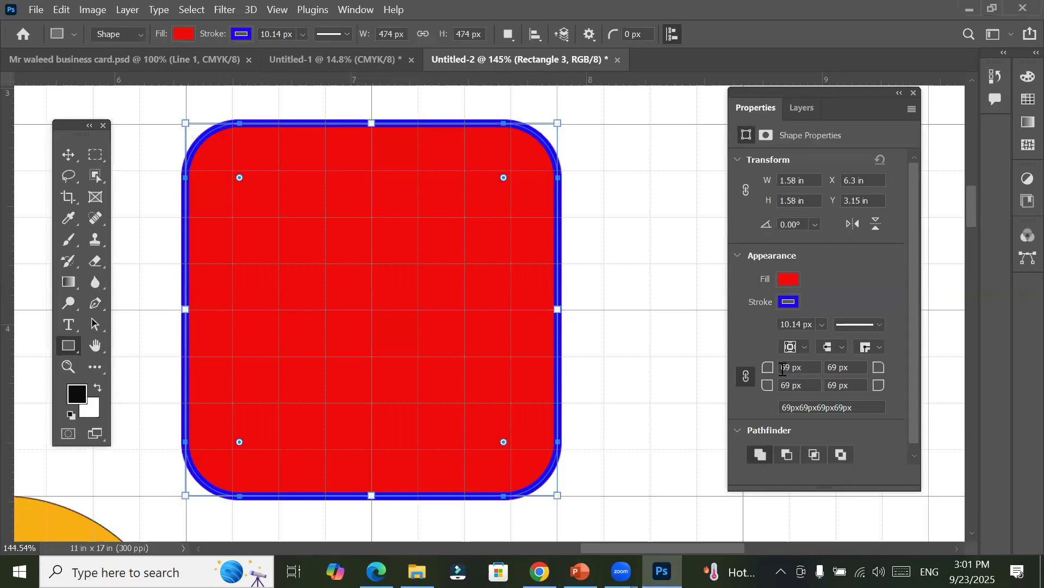
click(792, 368)
text(0)
key(Return)
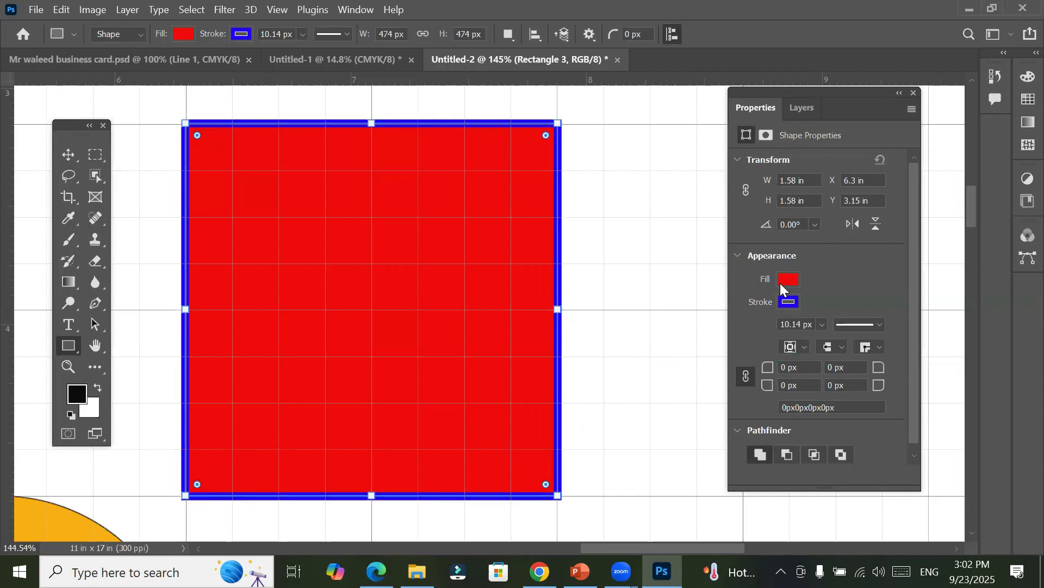
Step: Change the square's fill to black and remove its stroke
click(782, 288)
click(823, 344)
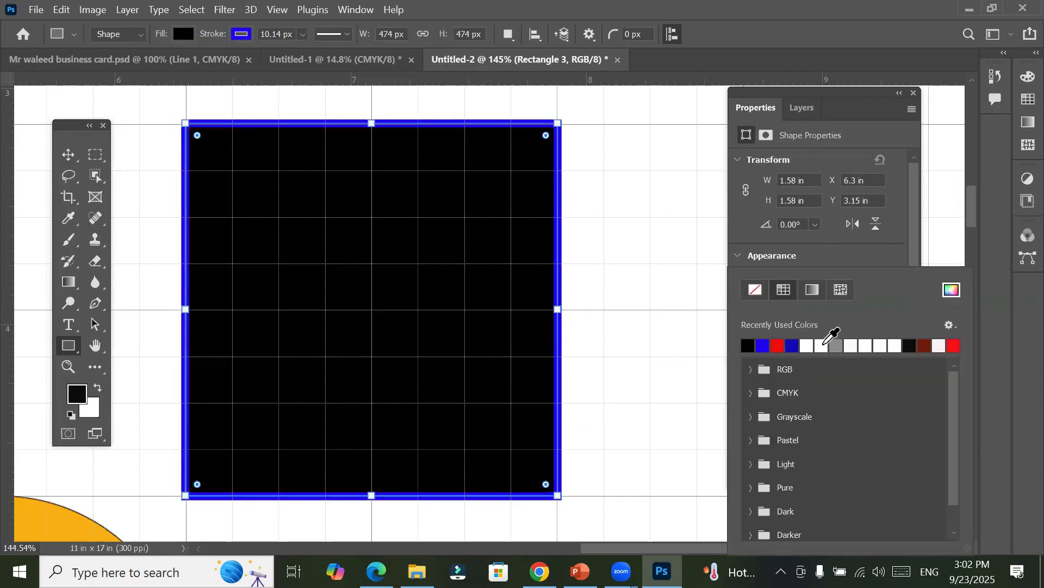
click(841, 269)
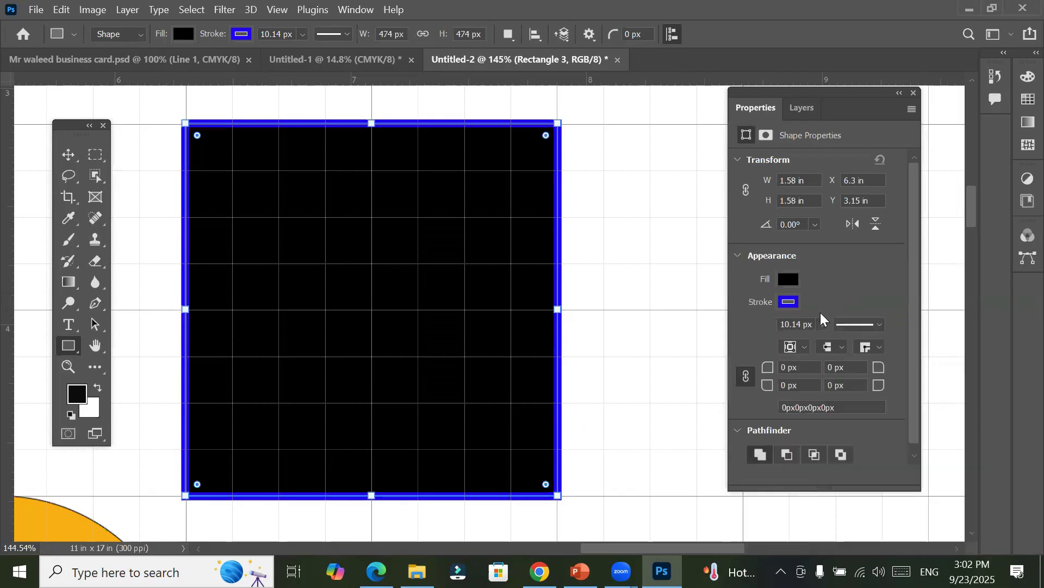
click(788, 303)
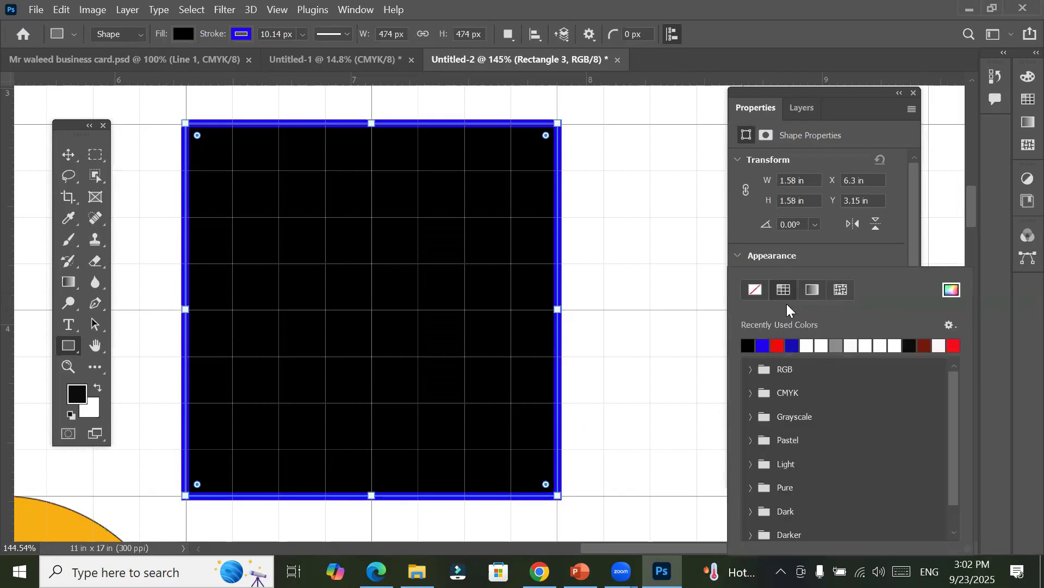
click(756, 290)
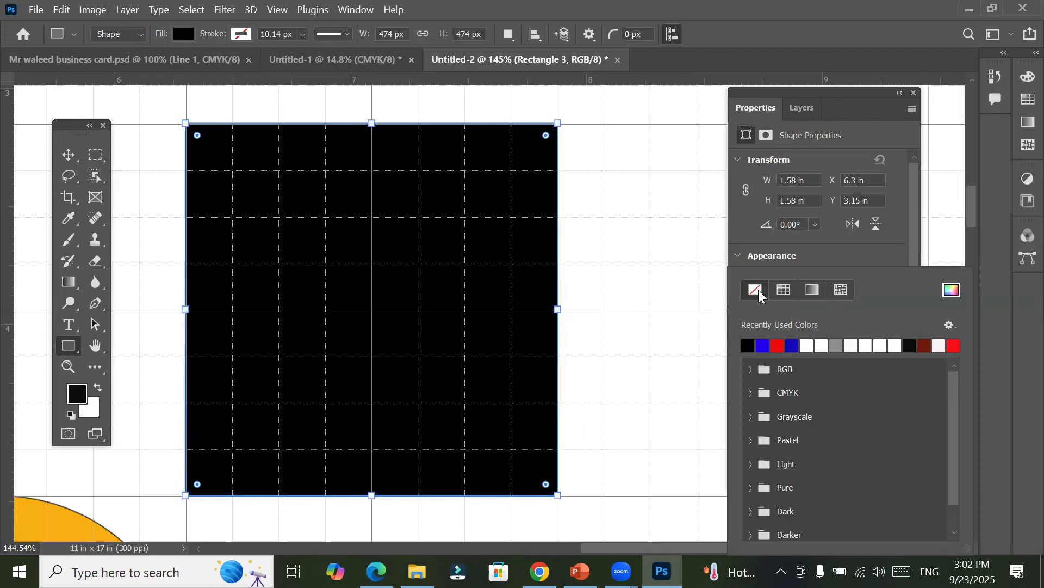
Step: With the Rectangle tool active, round only the black square's upper-right corner to a radius of about 0.2 in
click(68, 154)
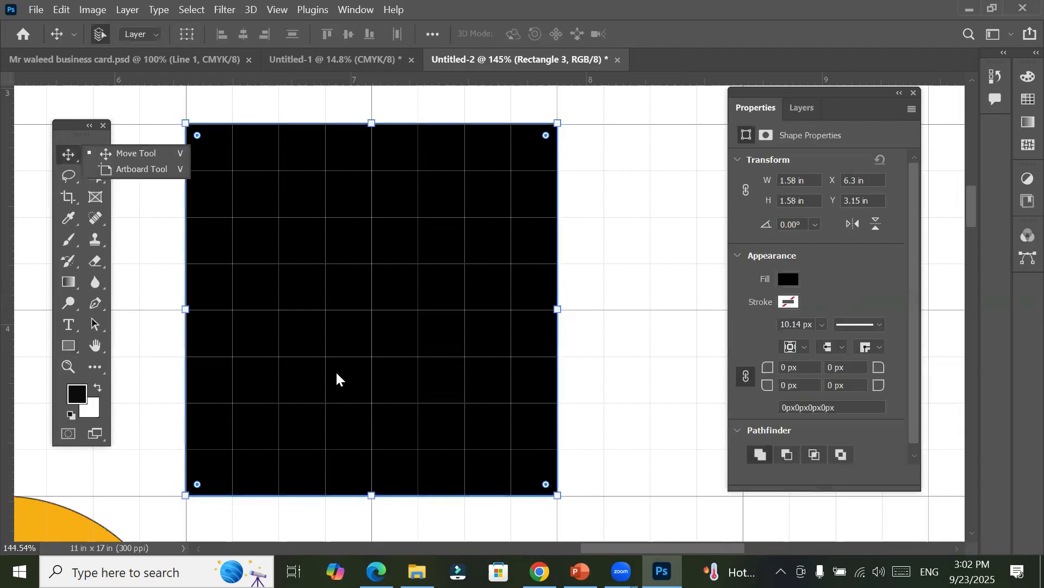
click(68, 346)
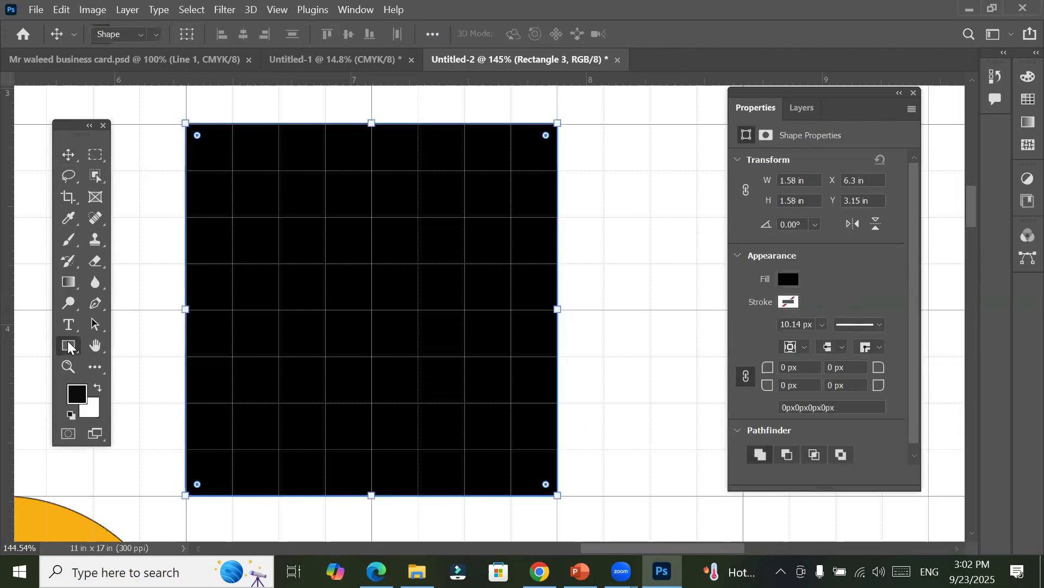
click(69, 157)
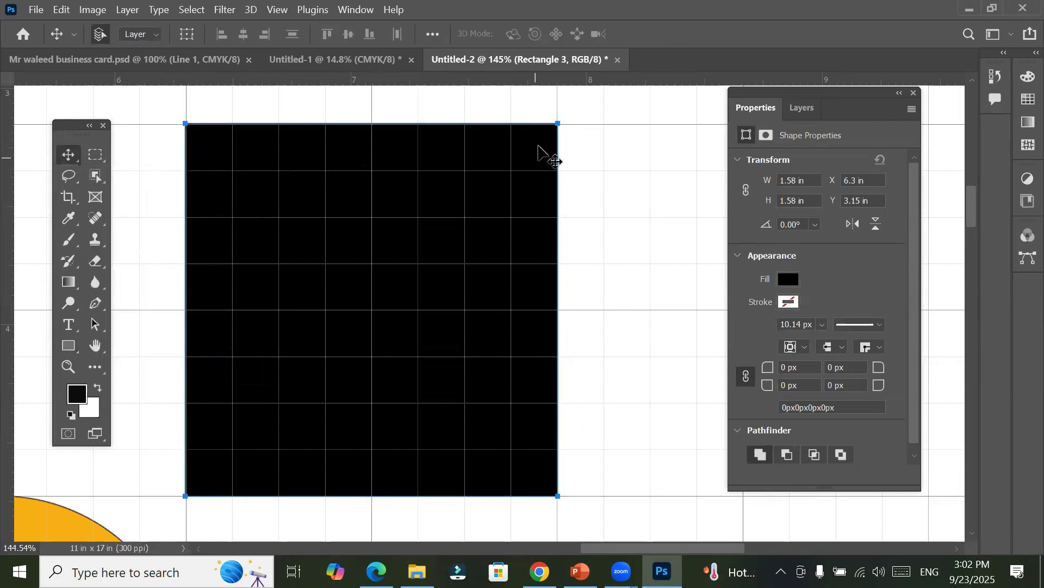
click(66, 346)
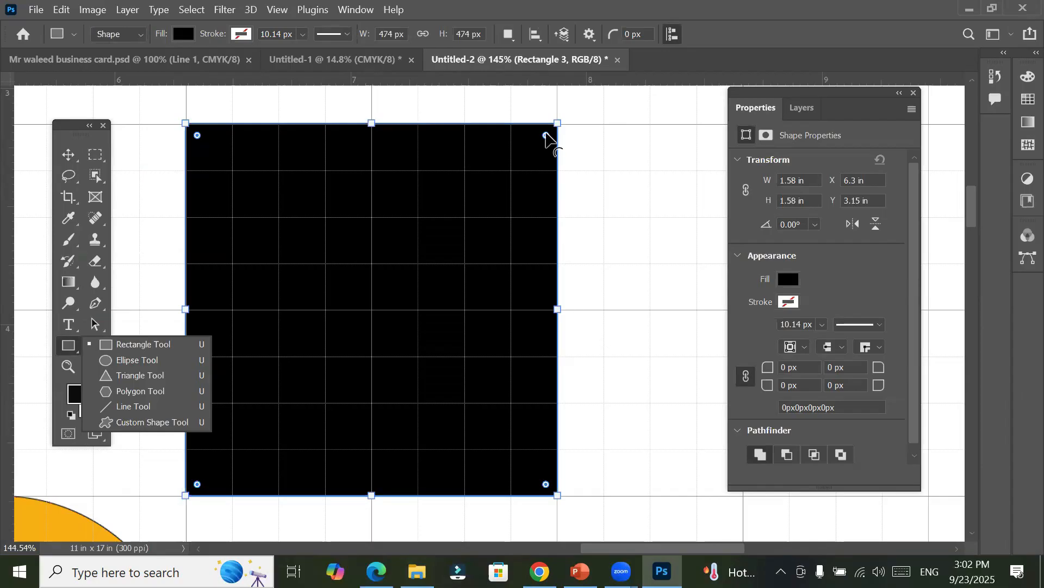
click(546, 136)
drag(547, 136, 511, 170)
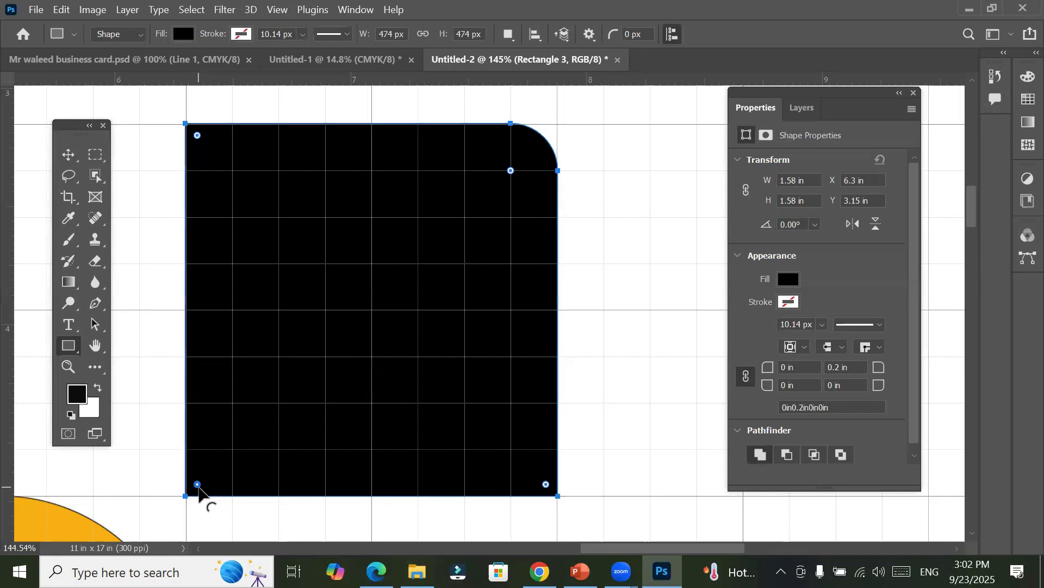
Step: Try rounding the black square's lower-left corner to about 0.22 in and undo the change
drag(198, 485, 238, 470)
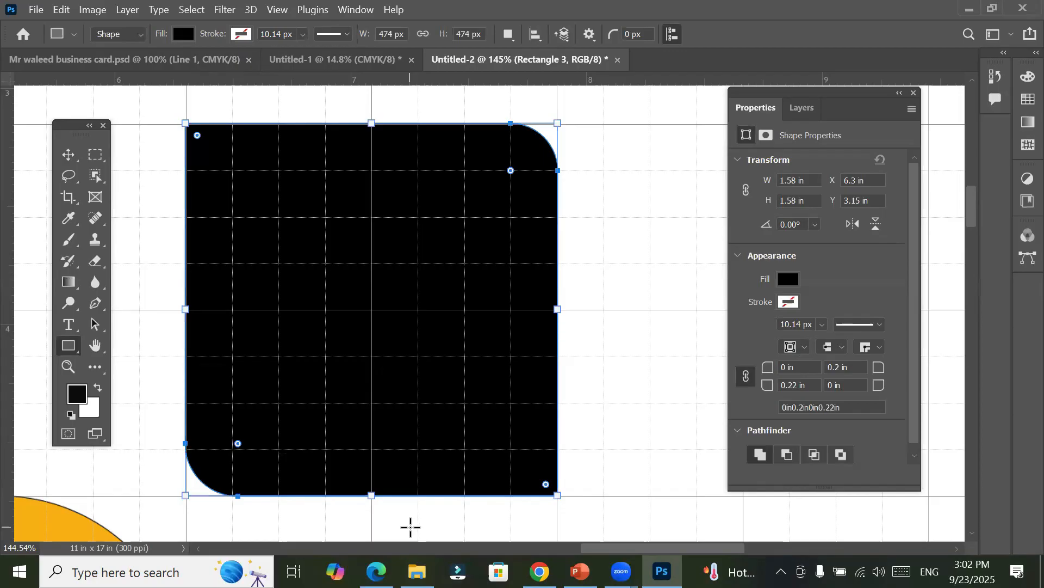
key(ctrl+z)
key(ctrl+z)
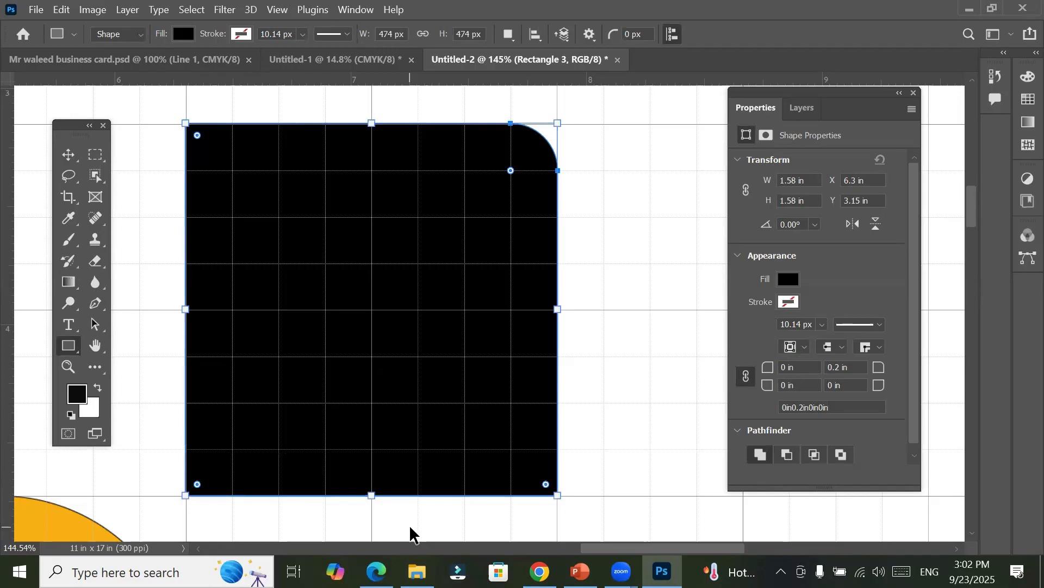
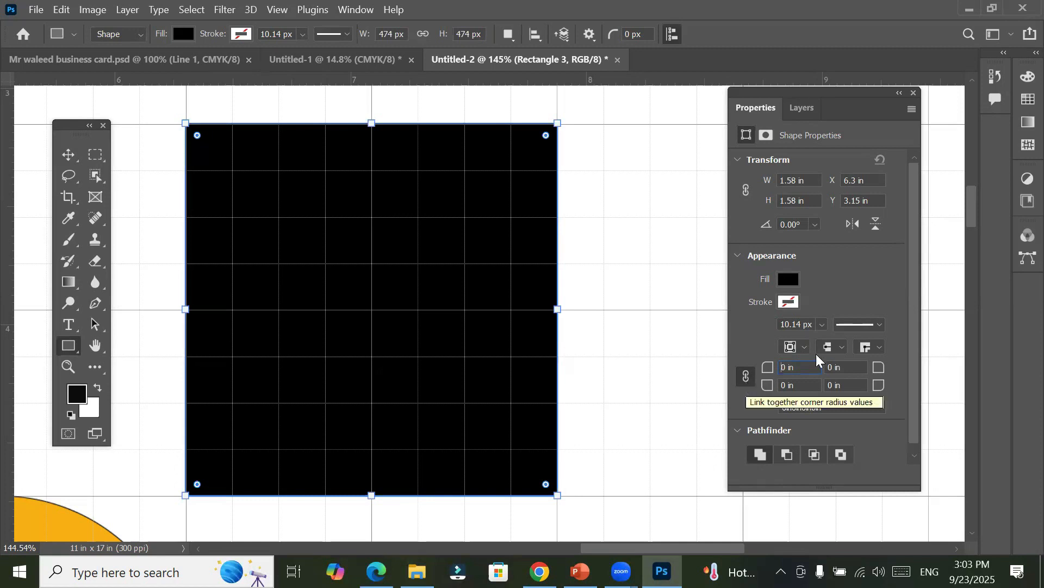
Step: Unlink the black square's corner radii and set only its upper-right corner radius to 10 in
click(744, 379)
click(834, 367)
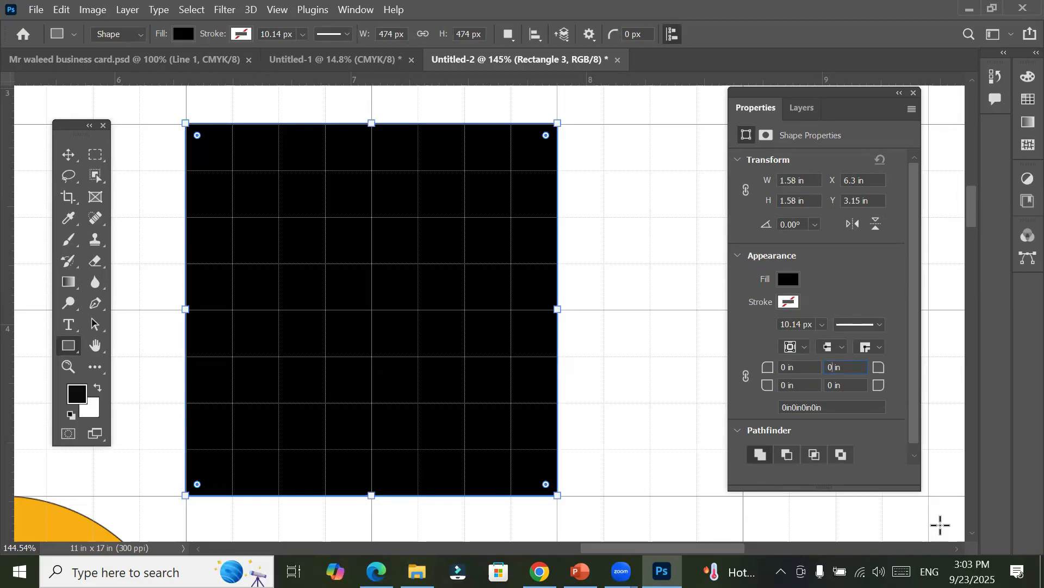
key(BackSpace)
text(10)
key(Return)
Step: Set the black square's upper-right corner radius to 0 in
click(790, 387)
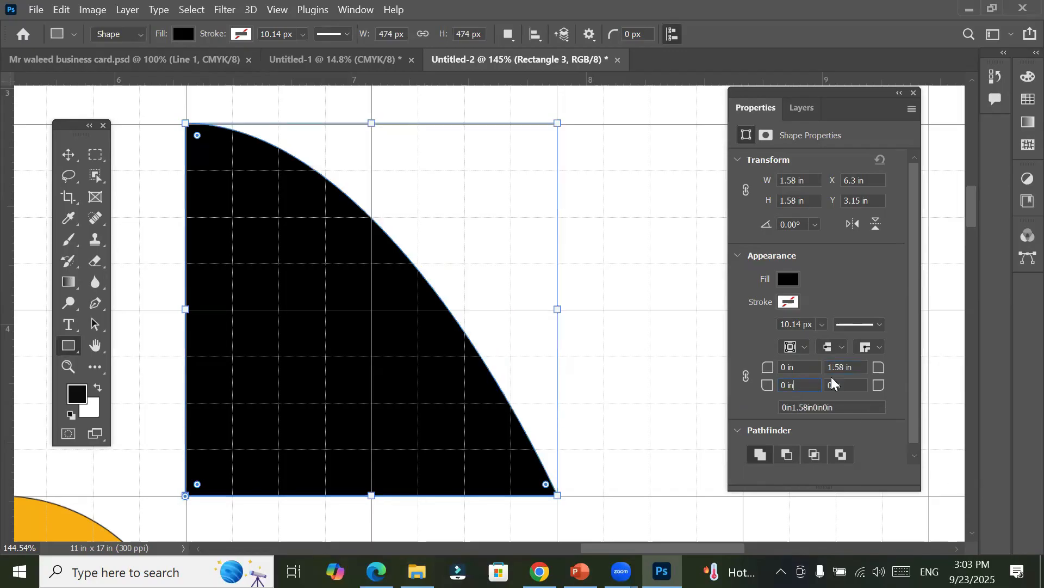
click(847, 370)
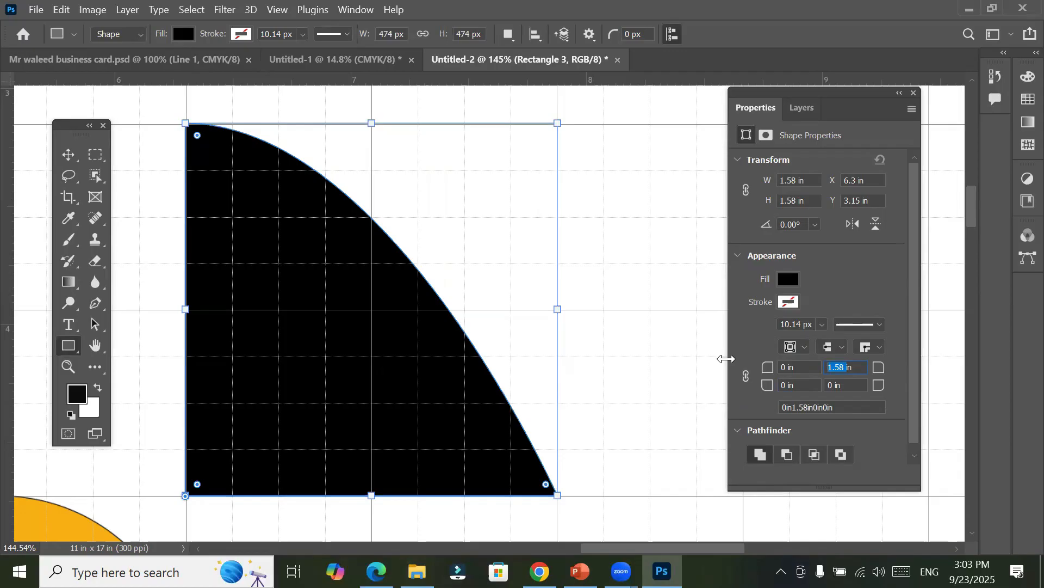
click(863, 365)
right_click(864, 365)
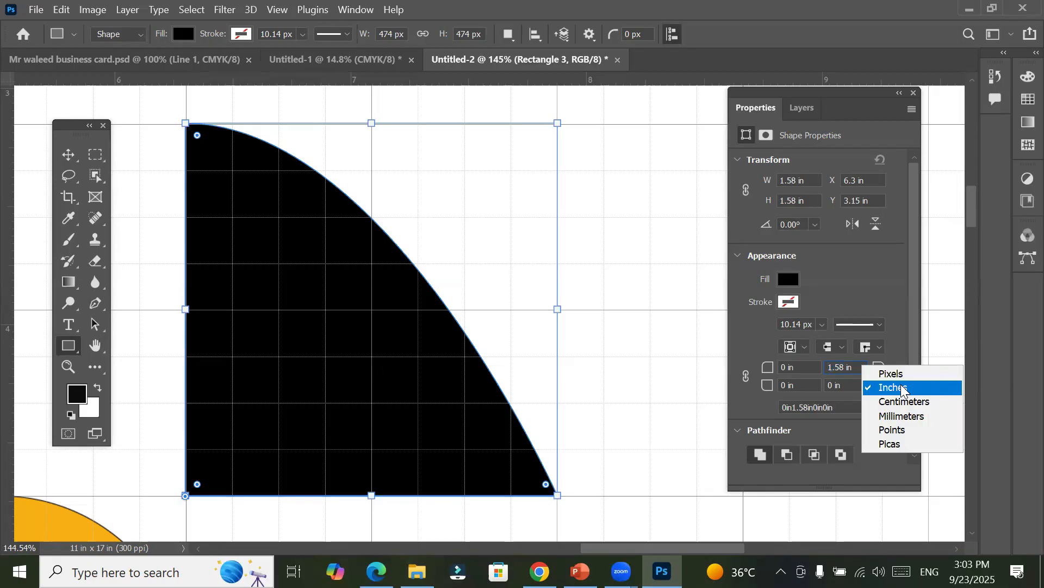
click(846, 369)
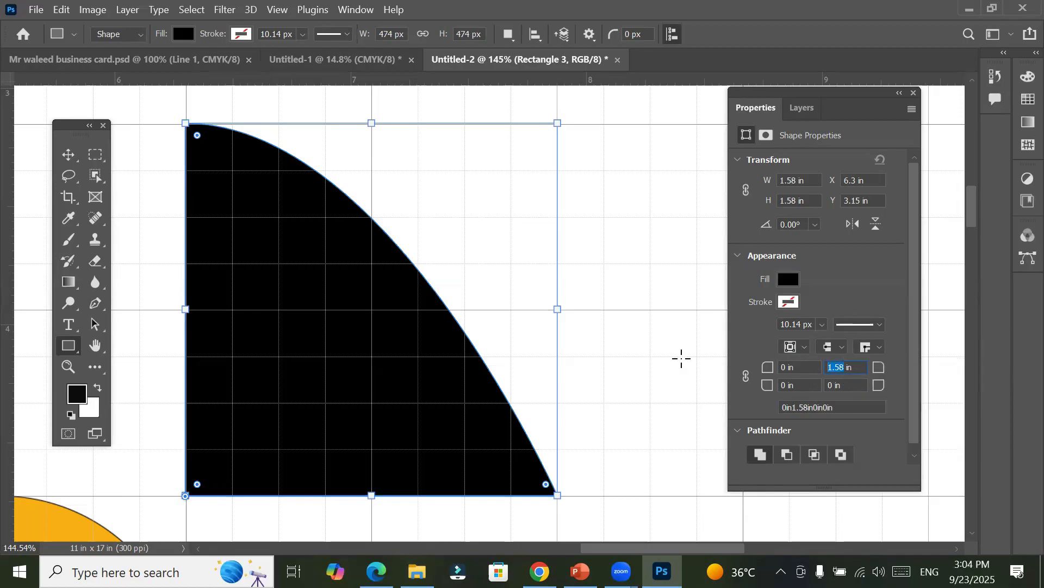
text(0)
key(Return)
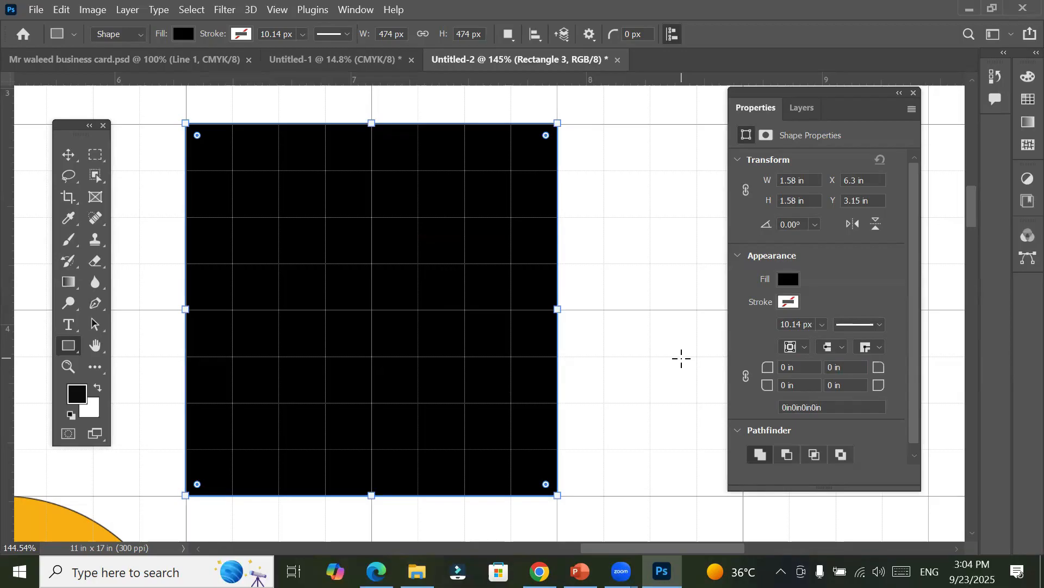
Step: Set the black square's width and height to 2 in each
click(800, 180)
click(797, 202)
click(802, 184)
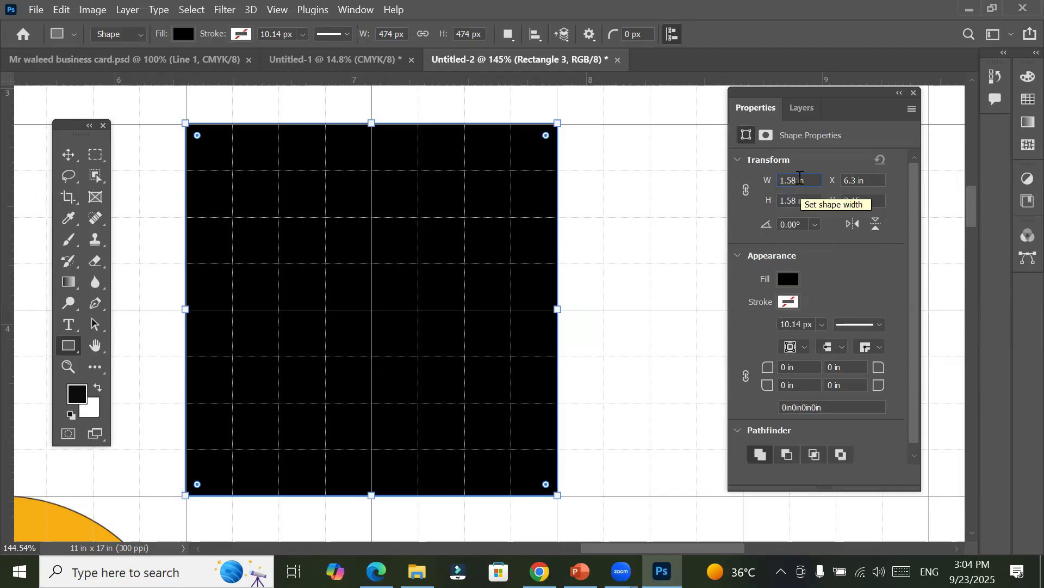
click(800, 184)
text(2in)
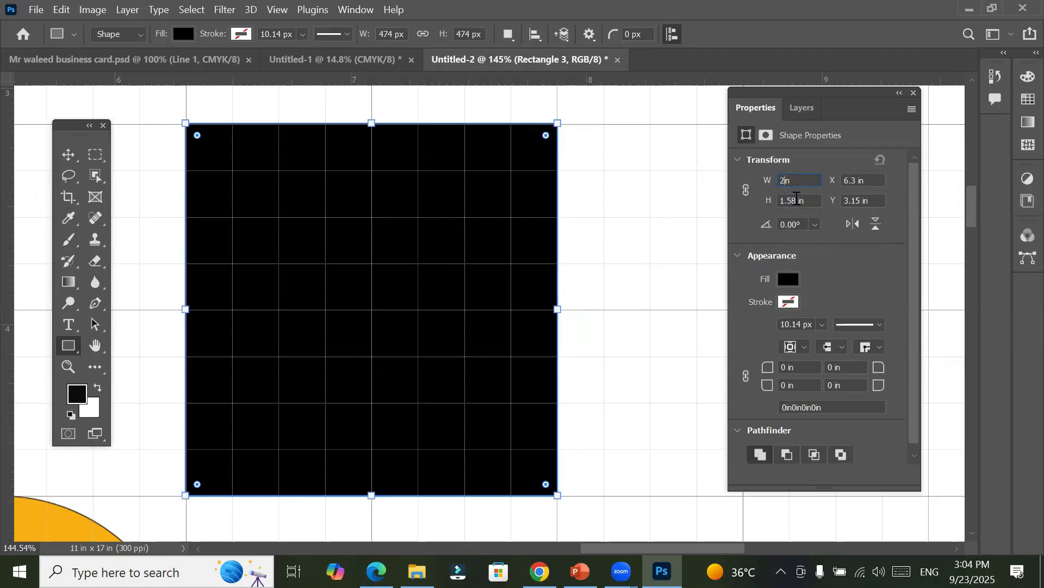
key(Tab)
text(2in)
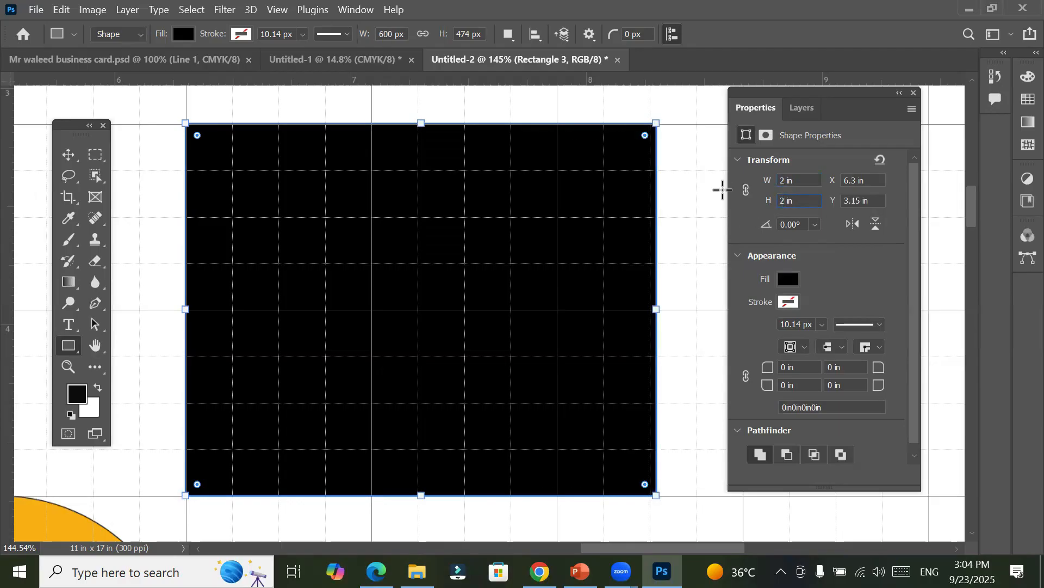
click(803, 182)
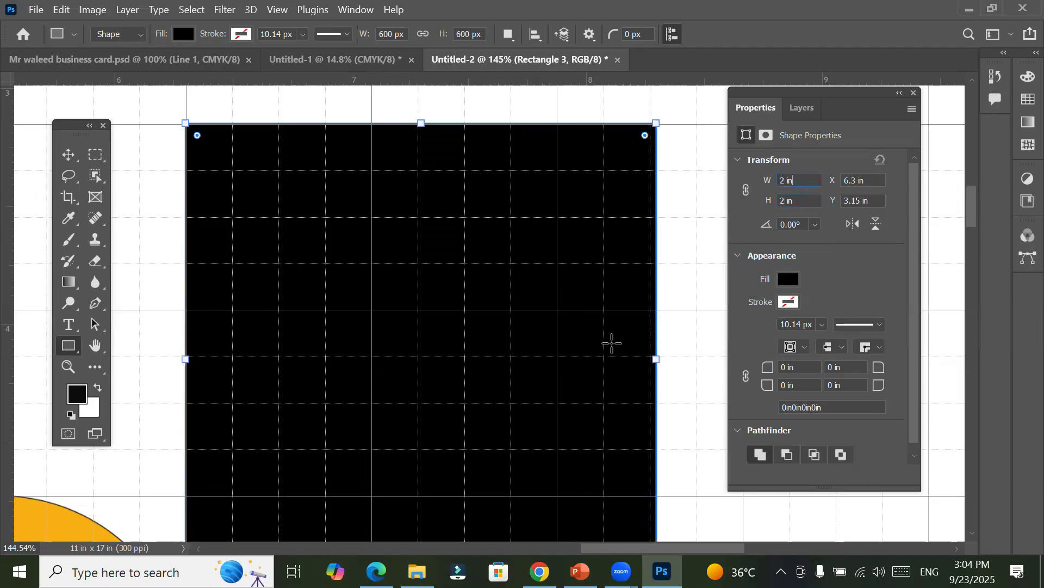
Step: With the Rectangle tool active, change the units of the square's upper-right and lower-left corner radii to pixels
key(alt)
click(68, 154)
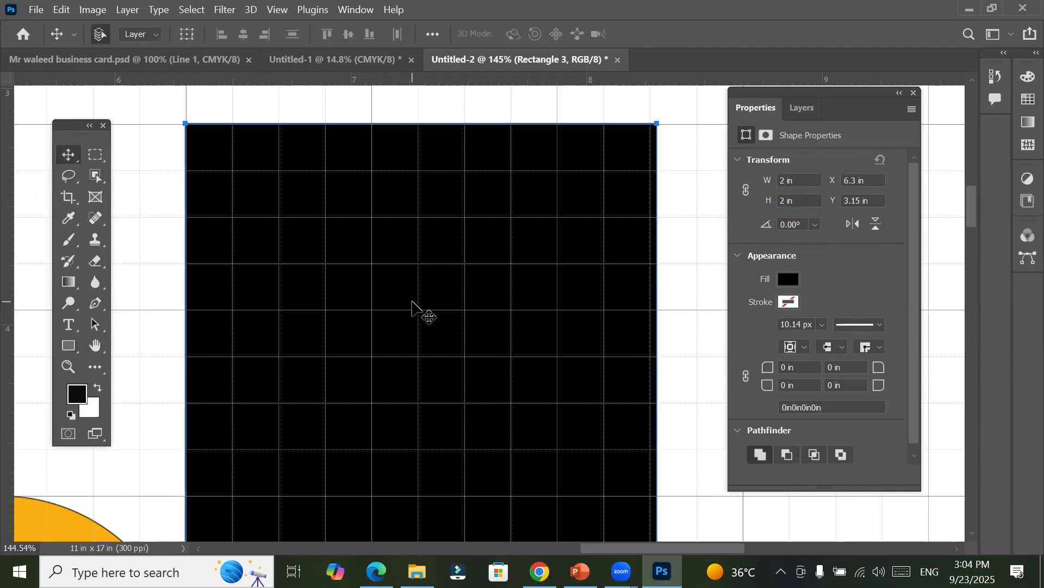
scroll(412, 301, down, 5)
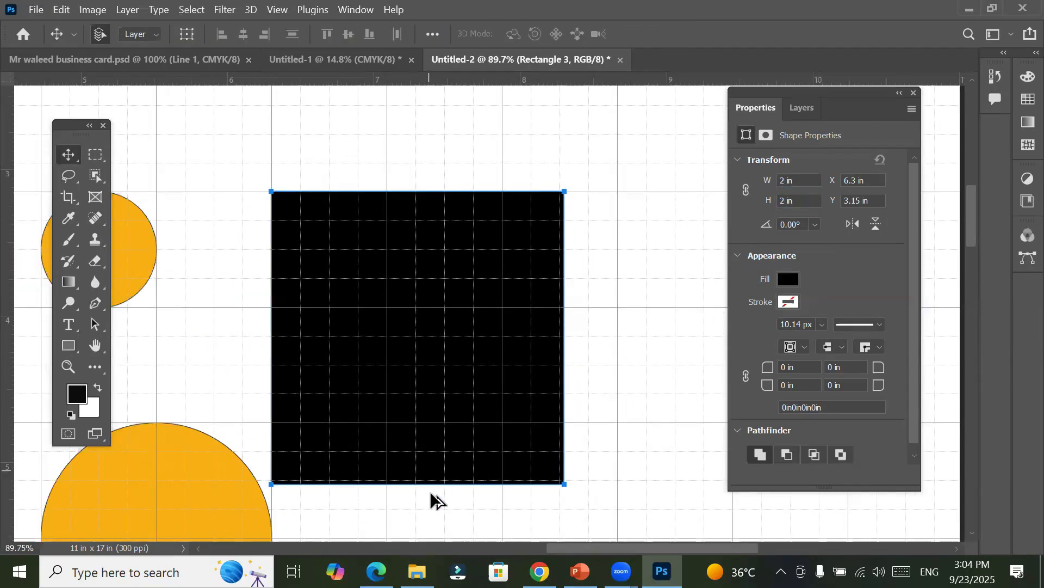
scroll(399, 522, up, 1)
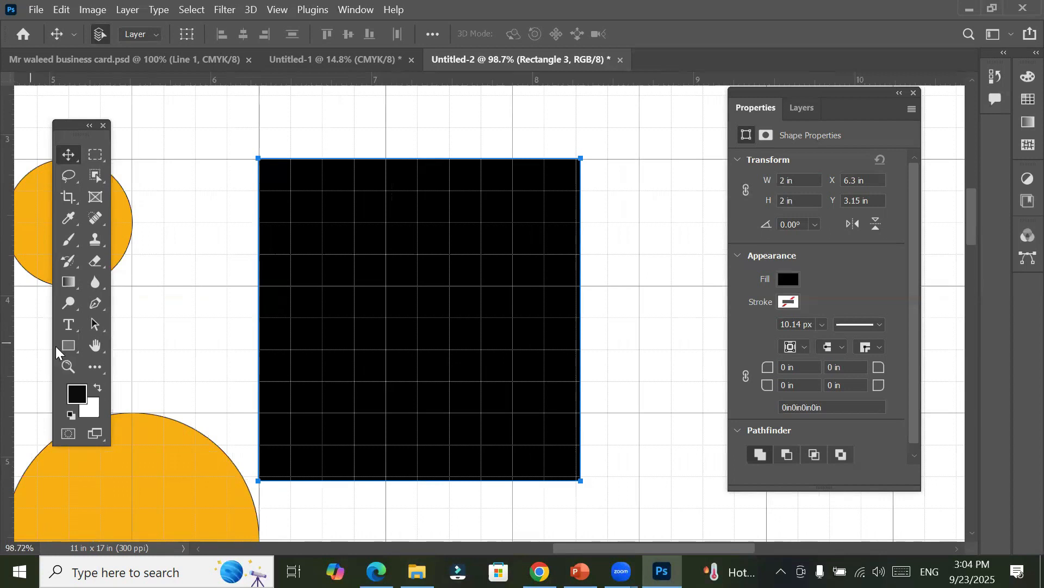
click(70, 348)
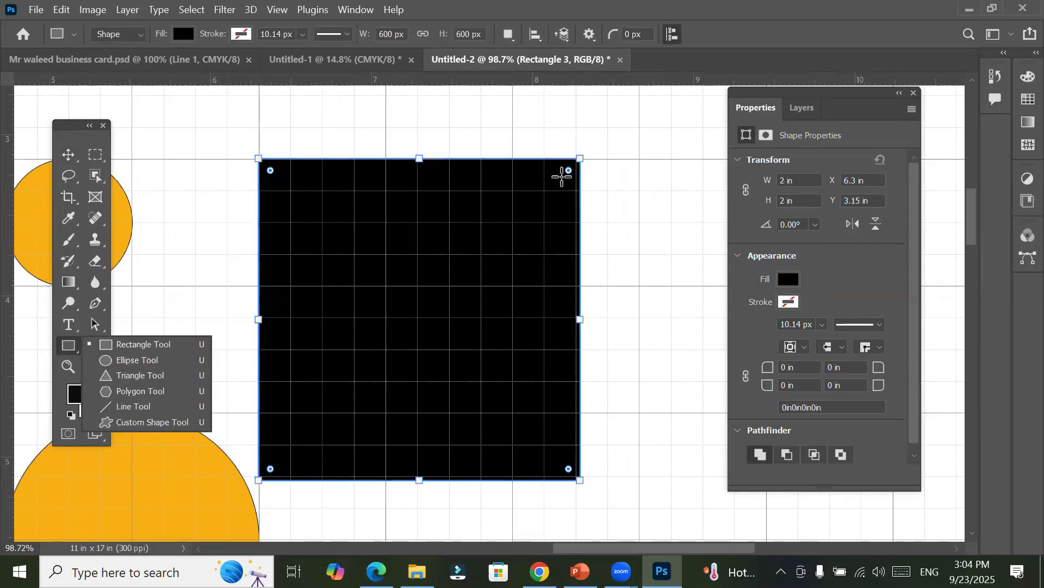
click(836, 366)
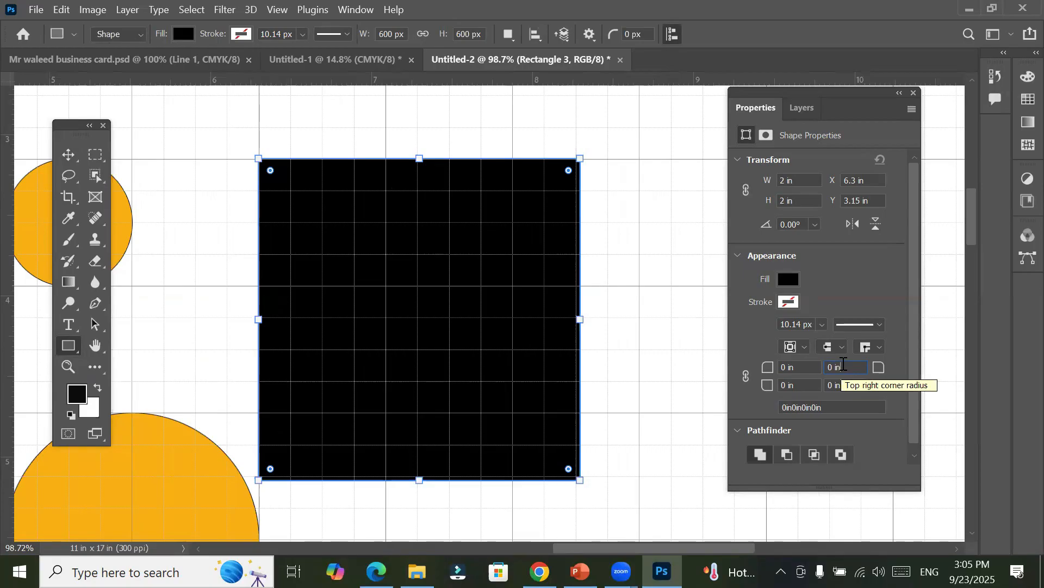
right_click(843, 364)
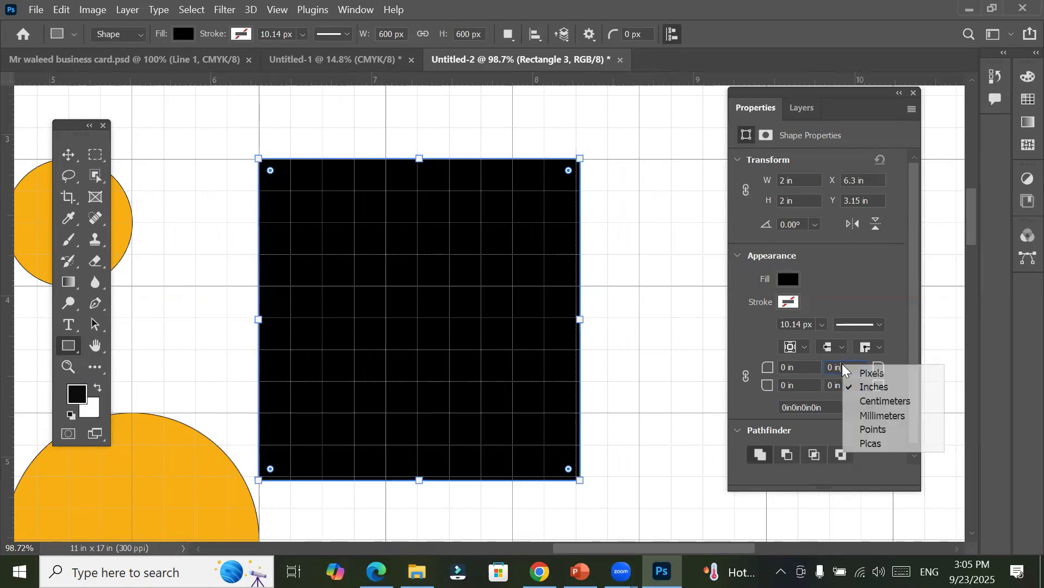
click(871, 368)
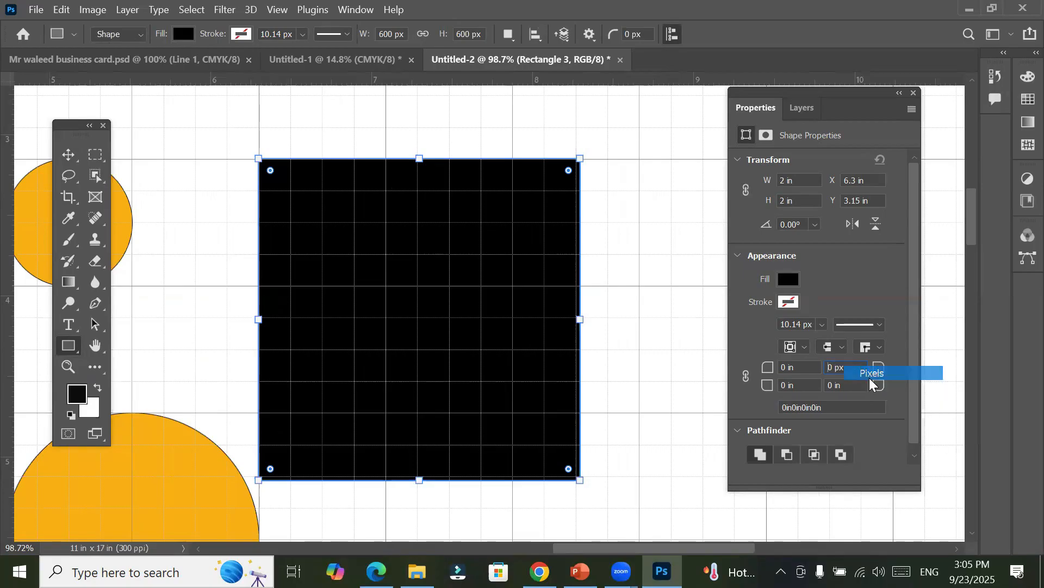
right_click(804, 386)
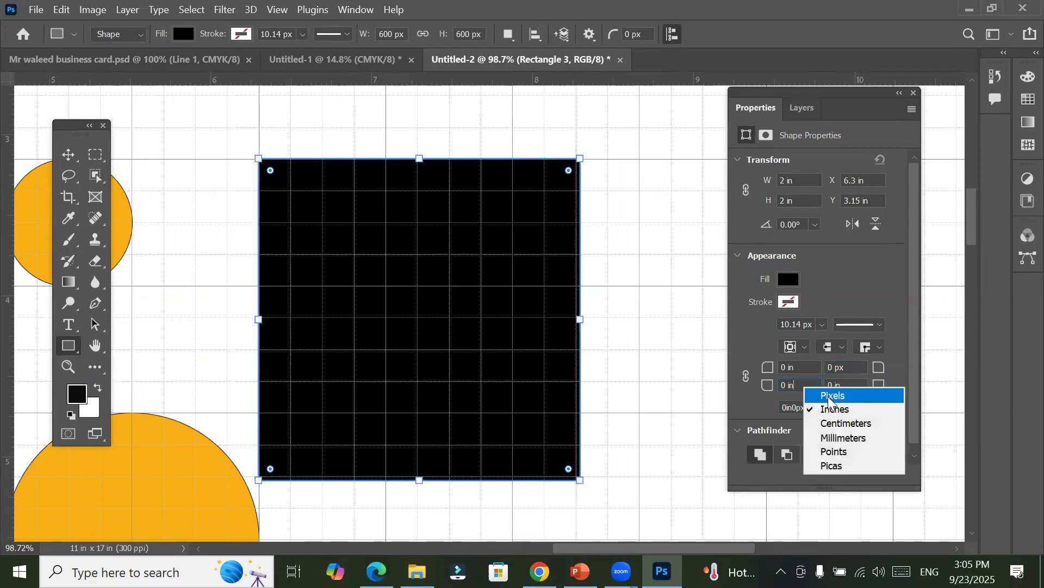
click(832, 396)
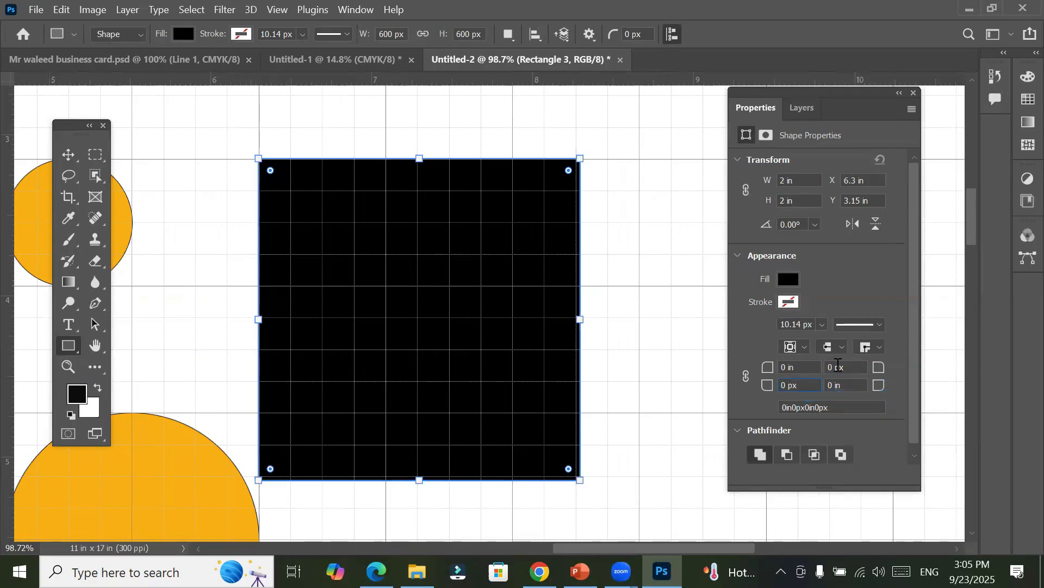
Step: Try upper-right corner radii of 10 px and 40 px on the black square
double_click(837, 367)
text(10)
key(Tab)
double_click(840, 369)
text(40)
click(799, 384)
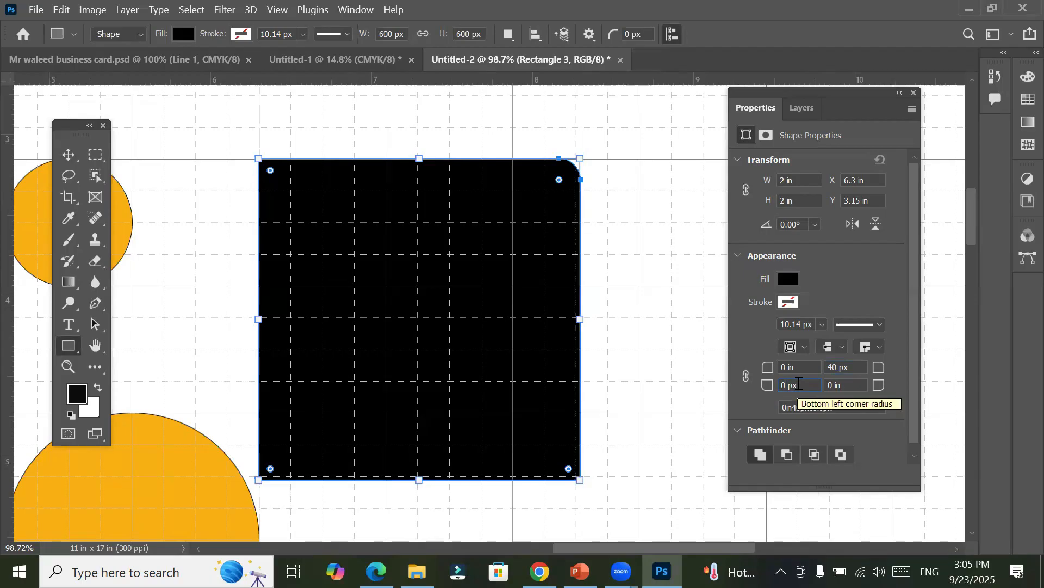
Step: Set the black square's upper-right corner radius to 60 px
key(shift+Tab)
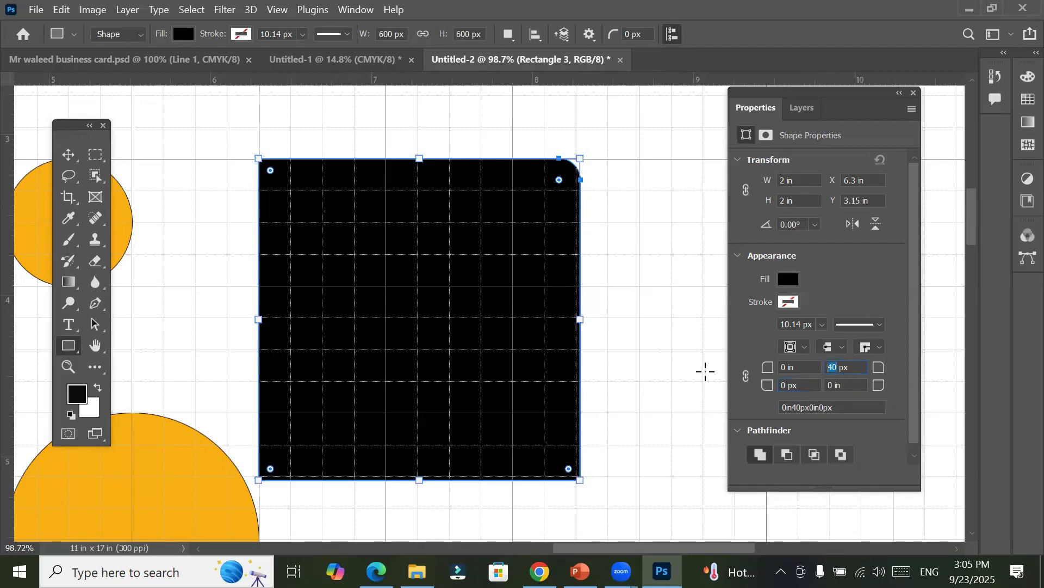
text(60)
click(812, 387)
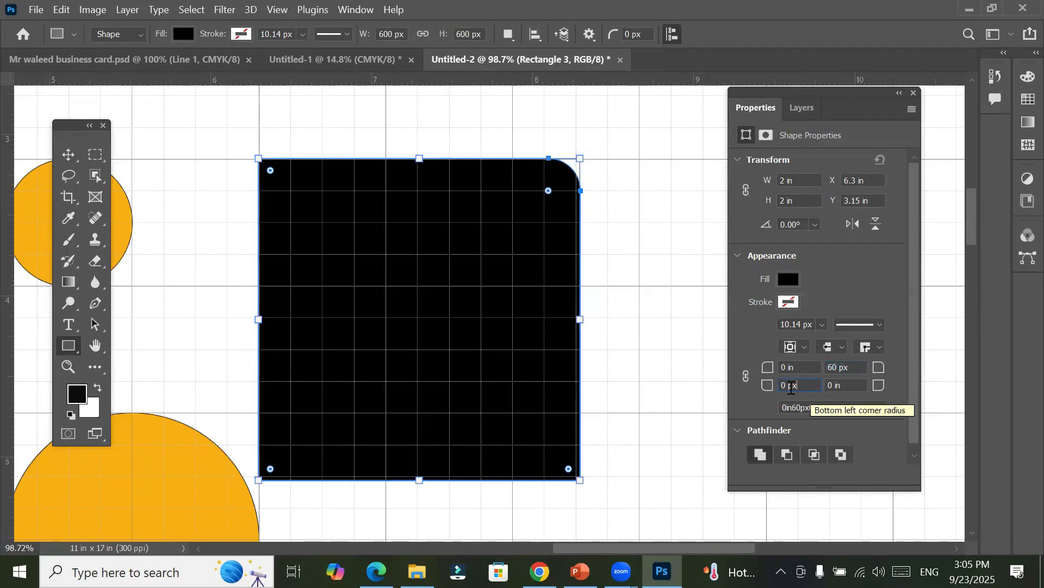
Step: Set the black square's lower-left corner radius to 60 px
double_click(787, 385)
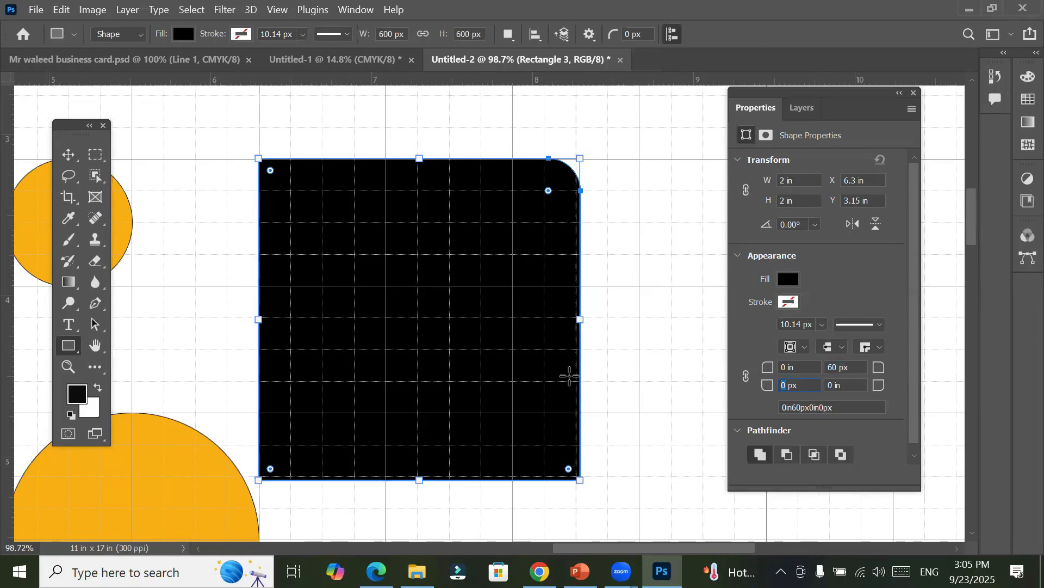
click(815, 385)
double_click(783, 385)
text(60)
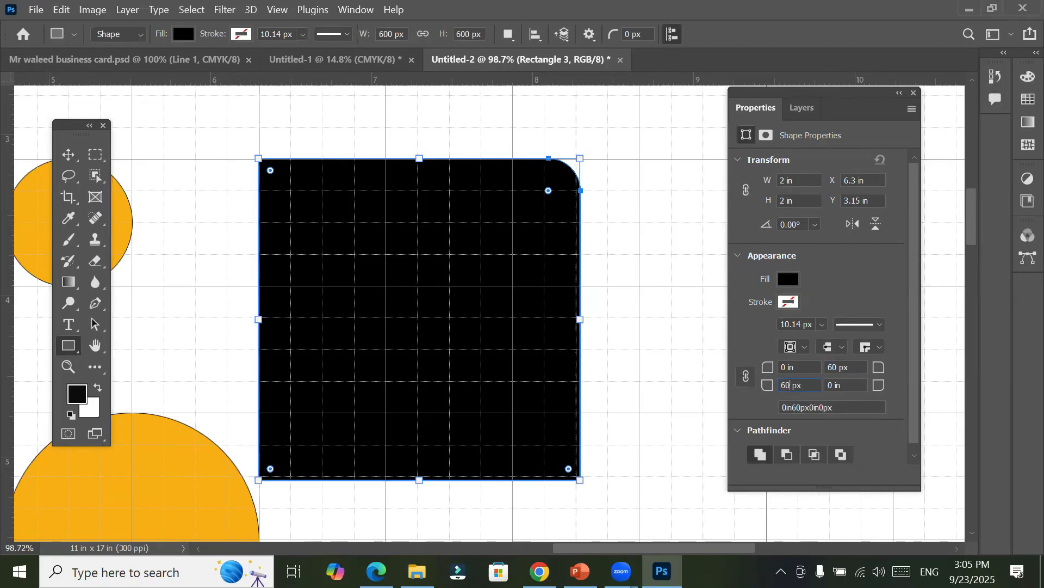
key(Return)
click(853, 384)
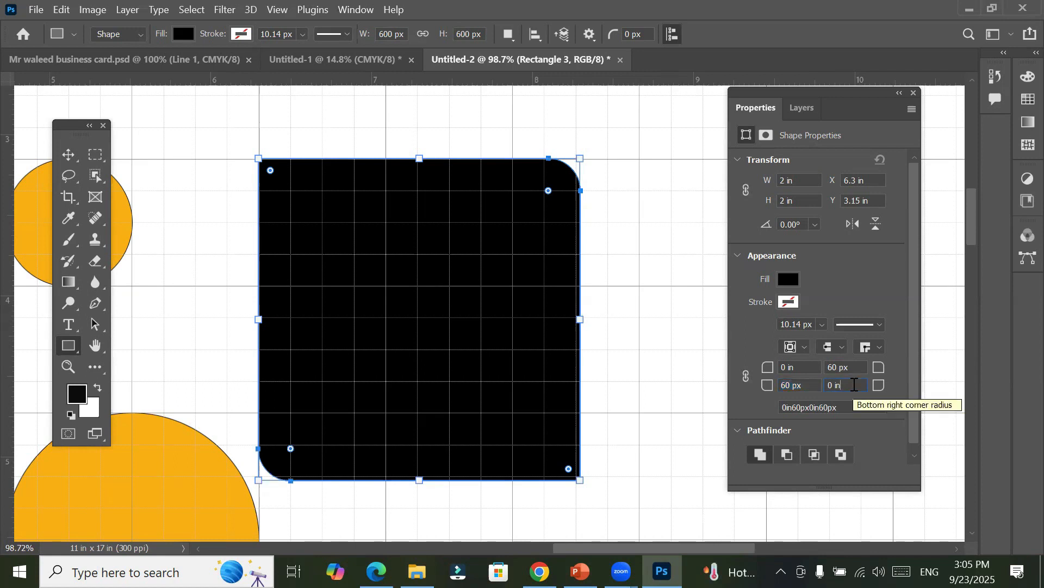
Step: Duplicate the black shape just to its right at about X 8.35 in and nudge the copy down level with the original
click(68, 155)
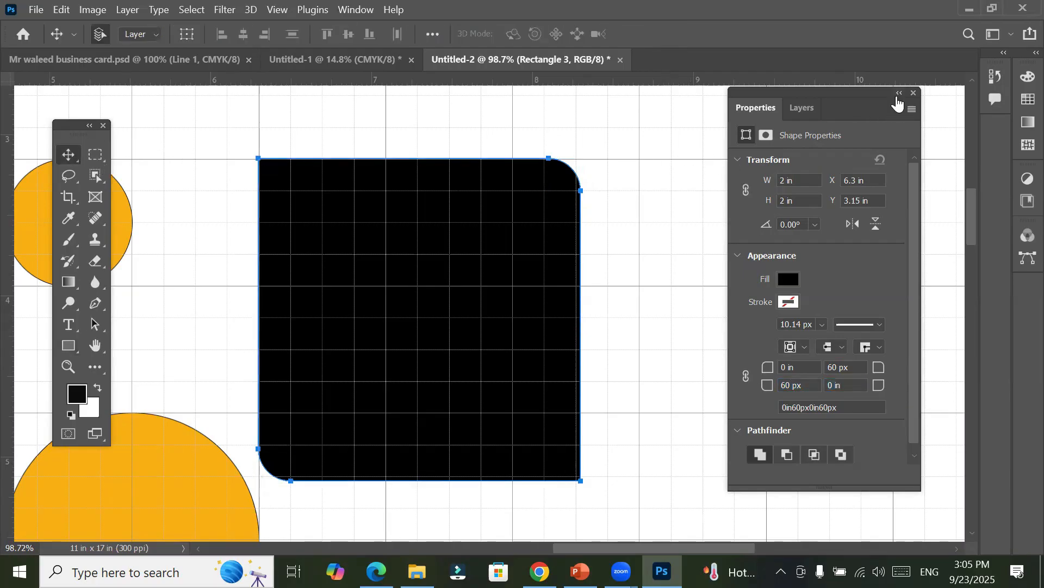
click(899, 95)
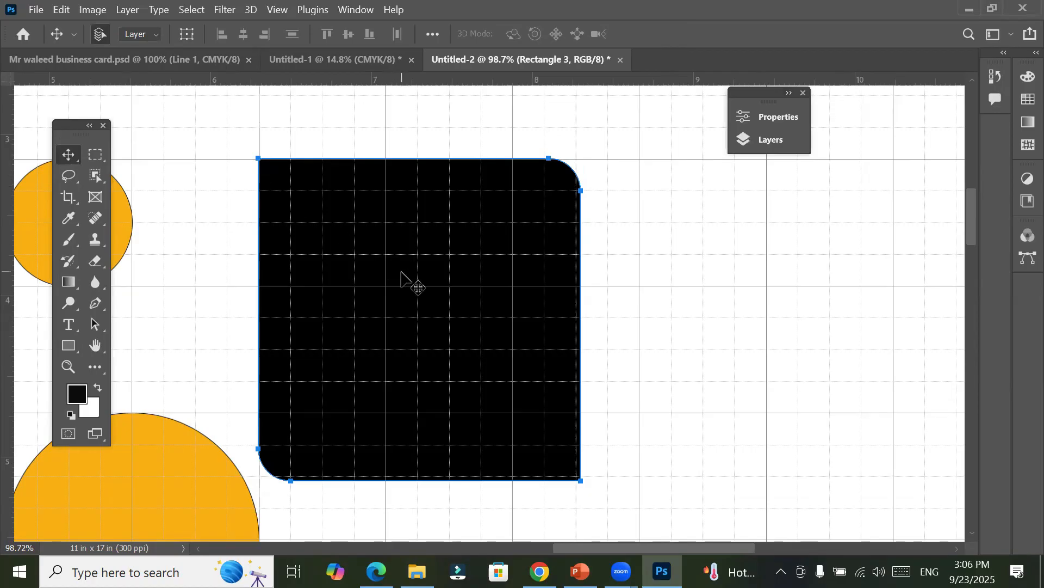
drag(478, 278, 732, 273)
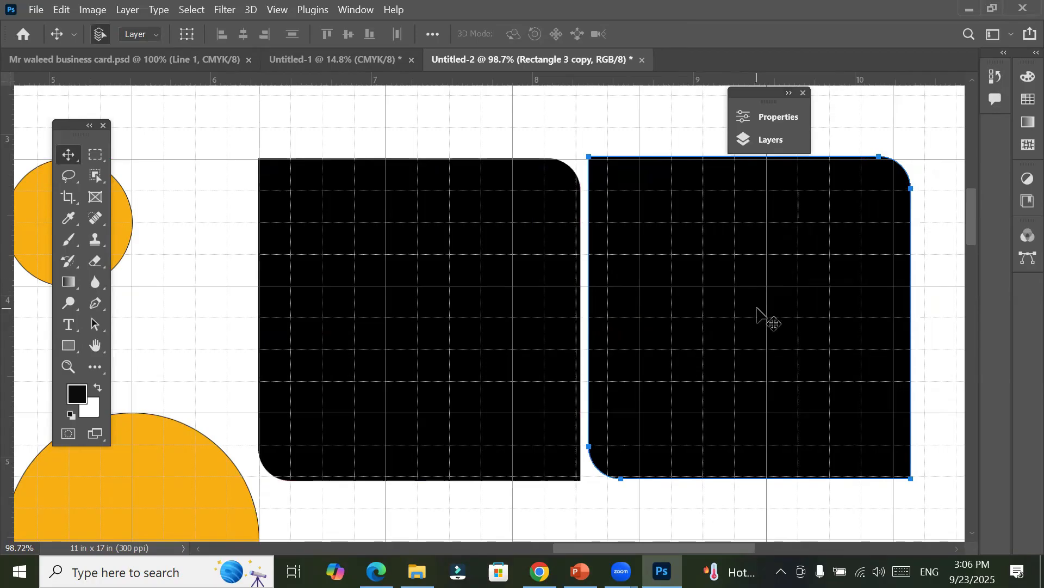
key(Down)
key(Down)
key(Down)
key(Down)
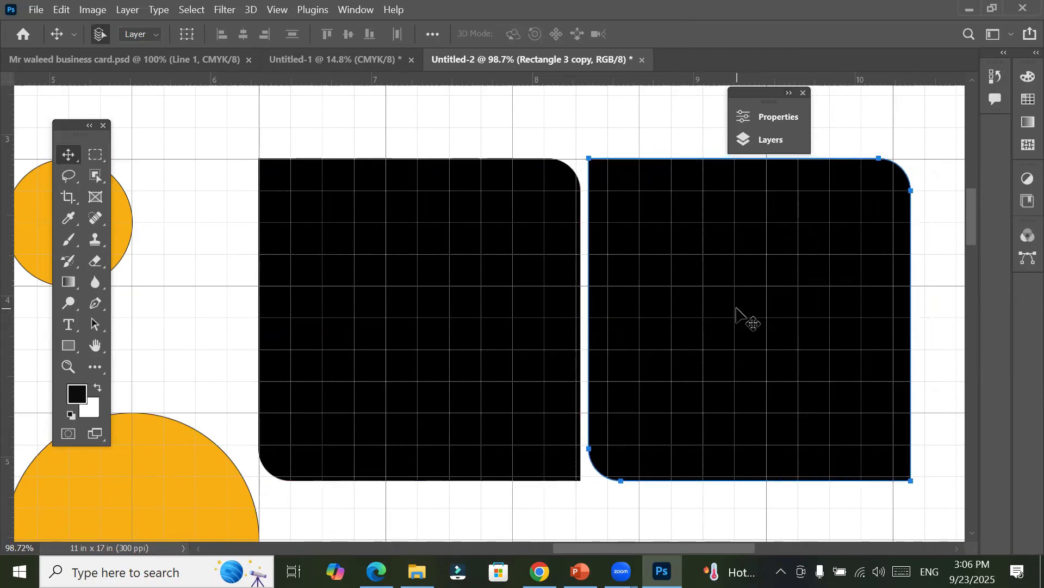
Step: Flip the duplicated black shape horizontally so it mirrors the original
click(760, 114)
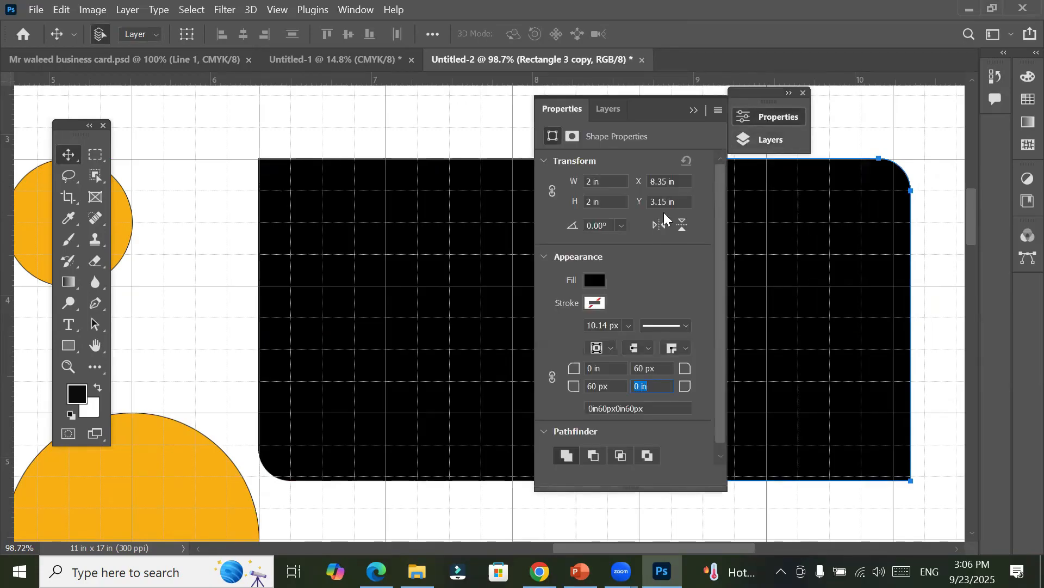
click(653, 226)
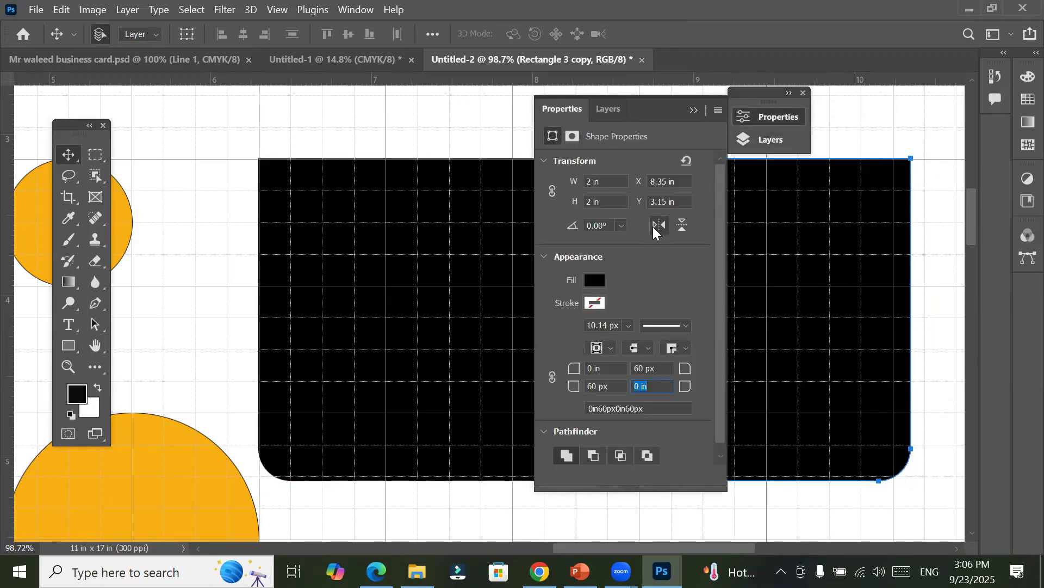
click(698, 111)
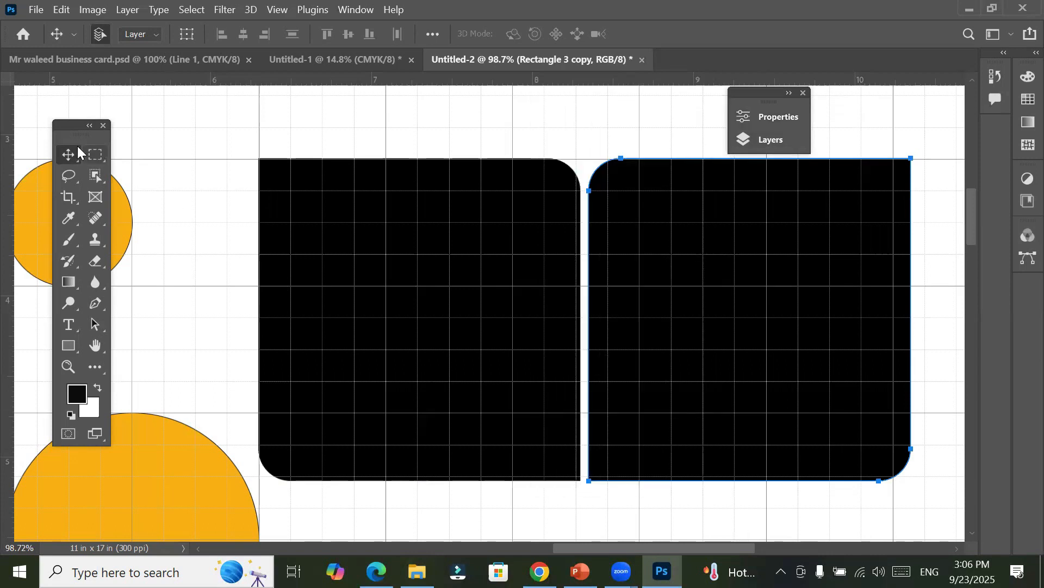
Step: Select both black shapes and locate their layers, Rectangle 3 and Rectangle 3 copy, in the layer list
click(363, 306)
shift+click(729, 321)
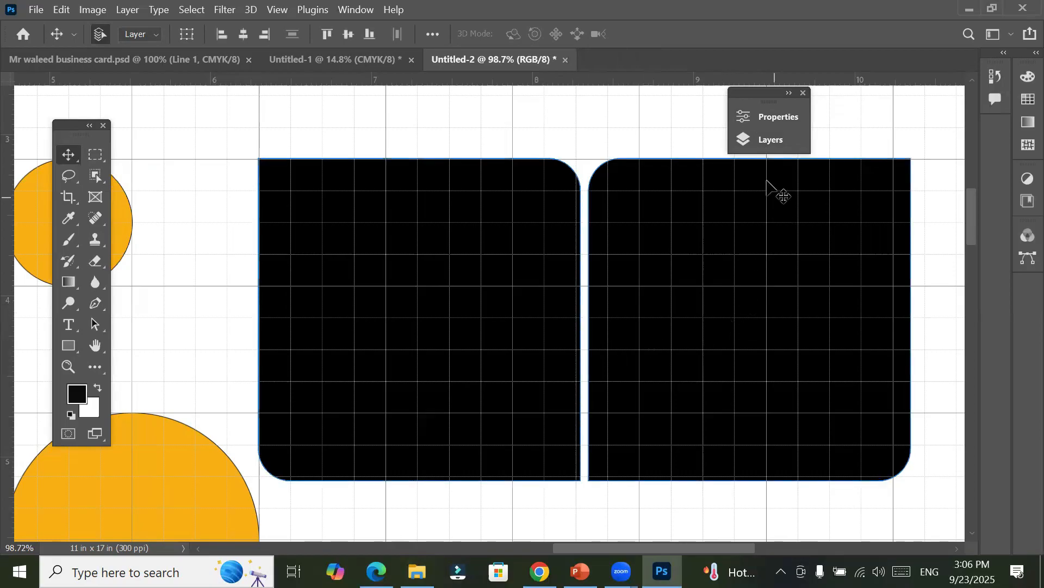
click(767, 139)
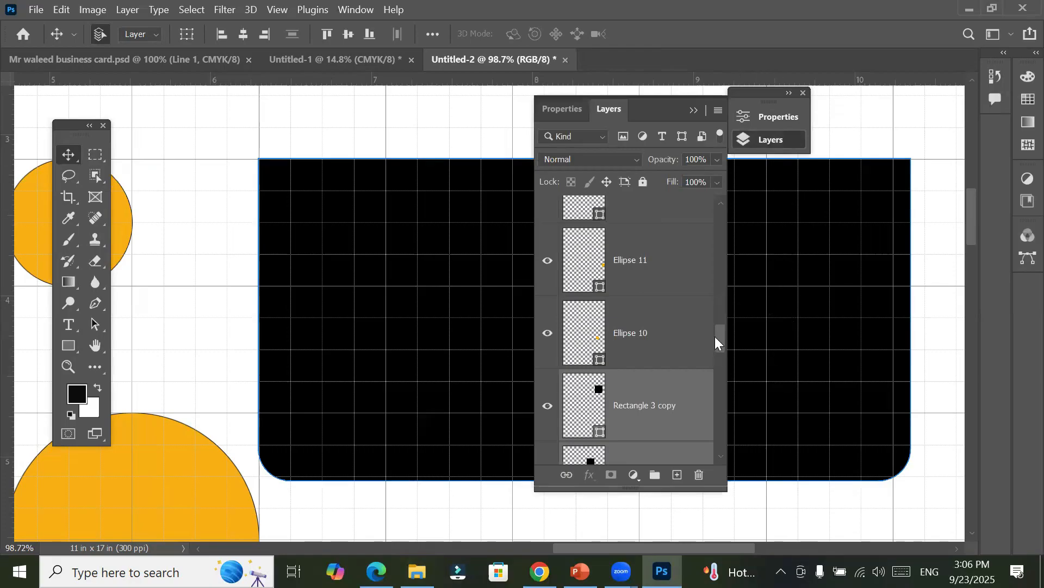
mouse_move(721, 332)
mouse_down()
mouse_move(722, 354)
mouse_move(721, 341)
mouse_up()
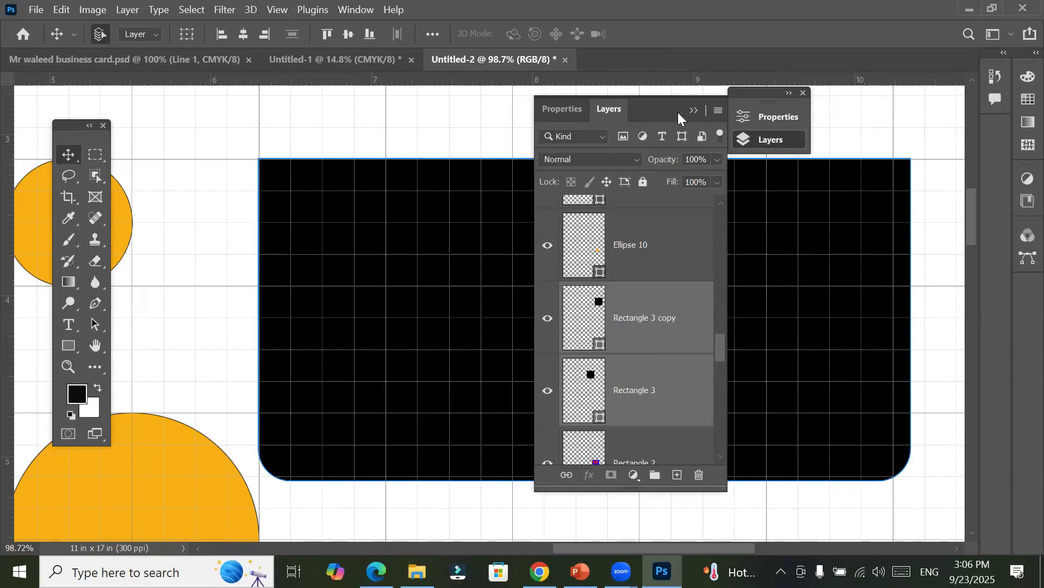
Step: Duplicate both black shapes straight down to about Y 5.21 in, leaving a narrow gap beneath the originals
click(694, 111)
scroll(688, 253, down, 3)
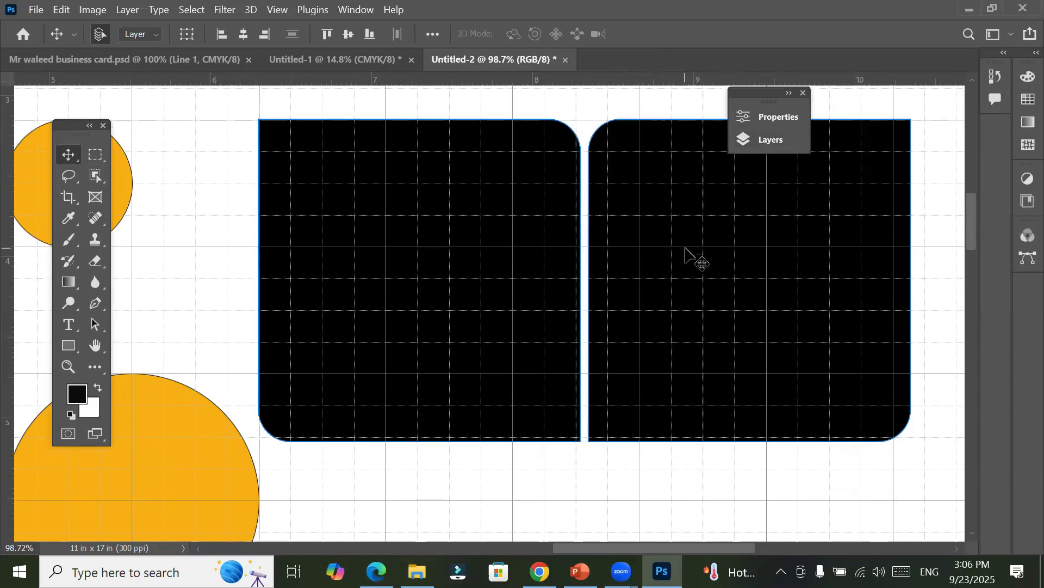
scroll(684, 251, down, 5)
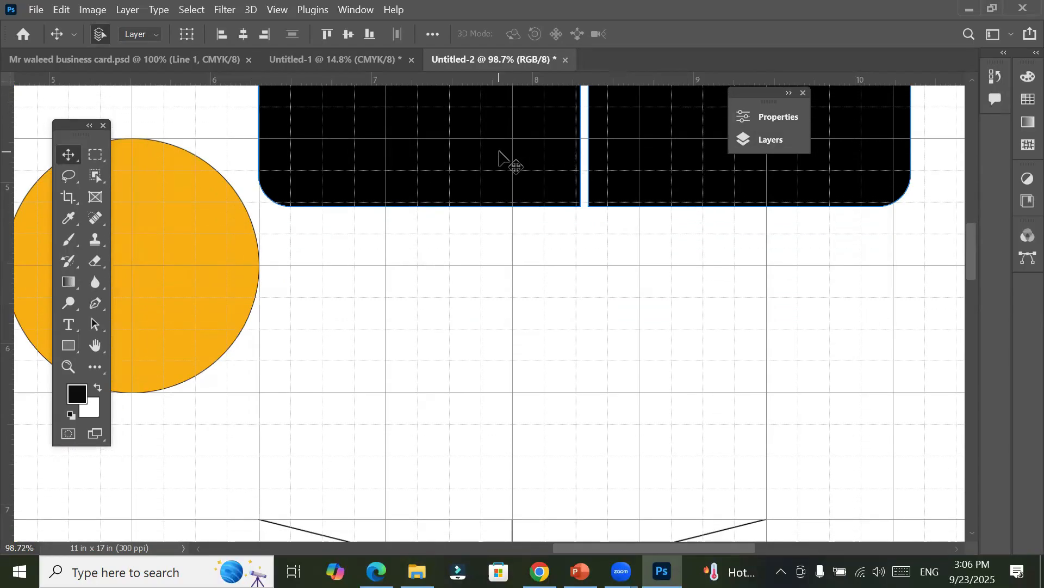
drag(504, 159, 500, 485)
mouse_move(724, 571)
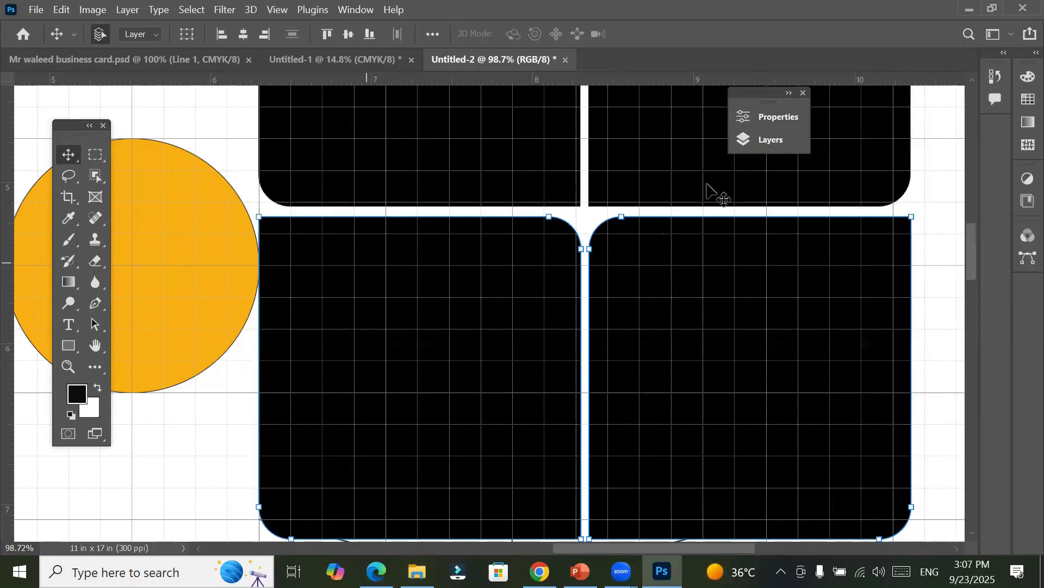
Step: Flip the two lower black shapes vertically so they mirror the upper pair, and deselect them
click(793, 116)
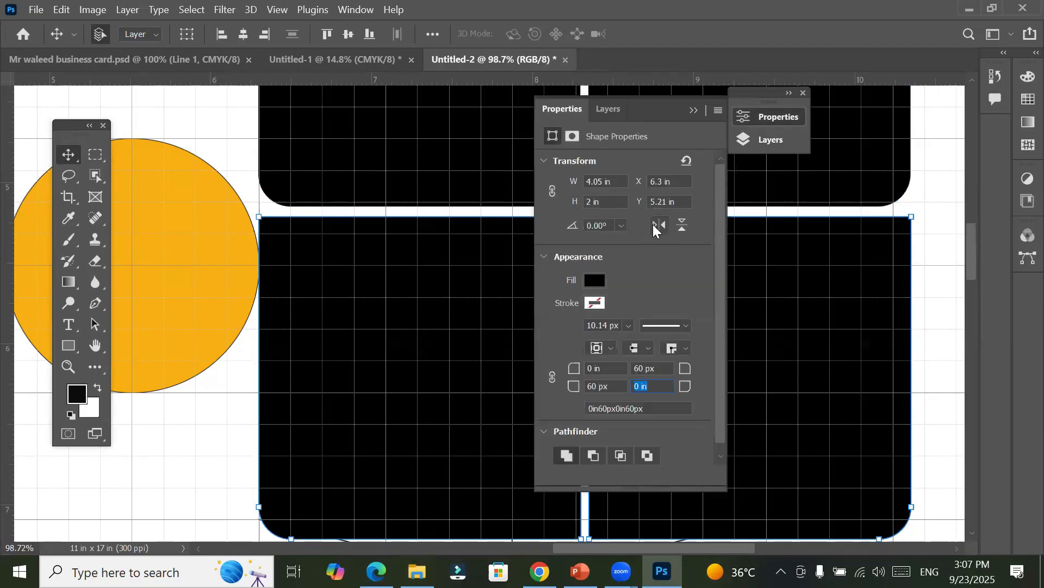
click(683, 228)
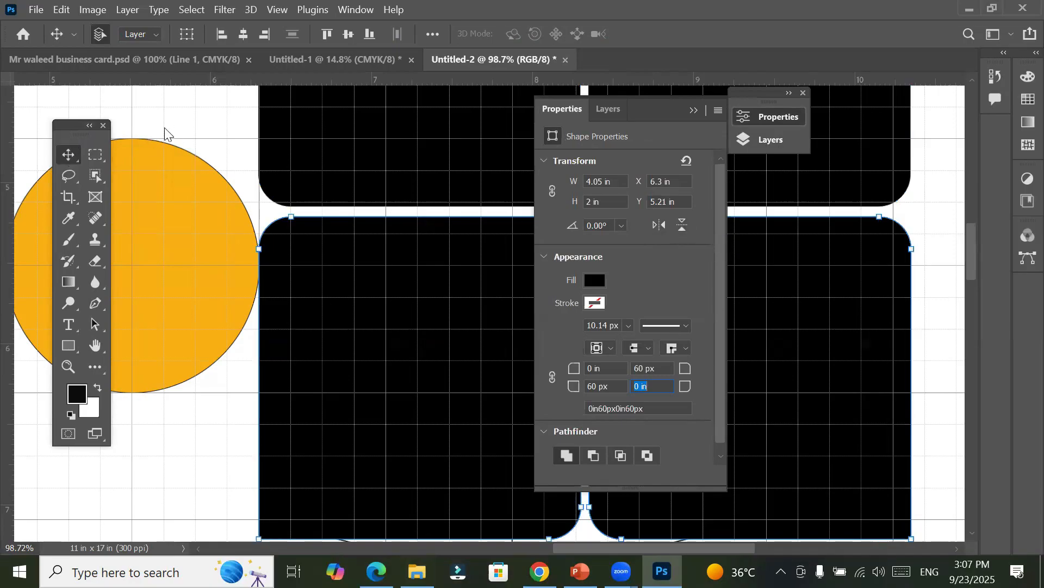
click(694, 110)
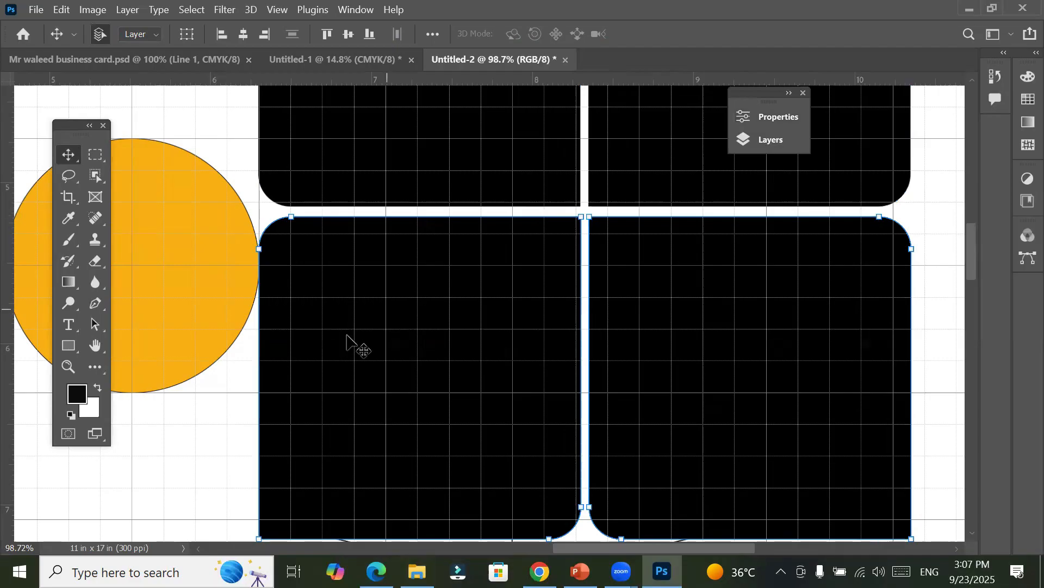
scroll(523, 300, down, 1)
scroll(524, 299, down, 4)
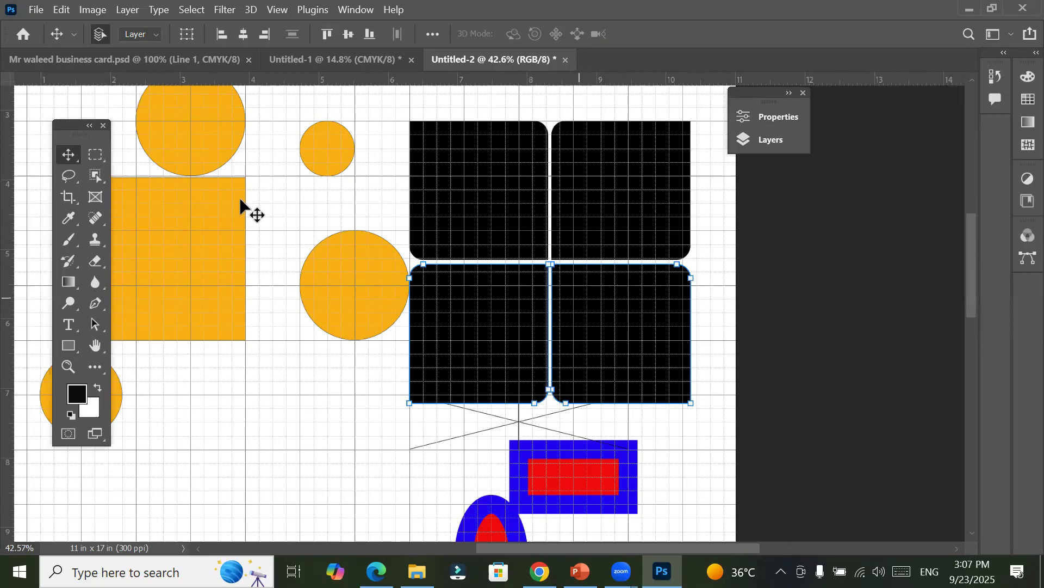
click(312, 428)
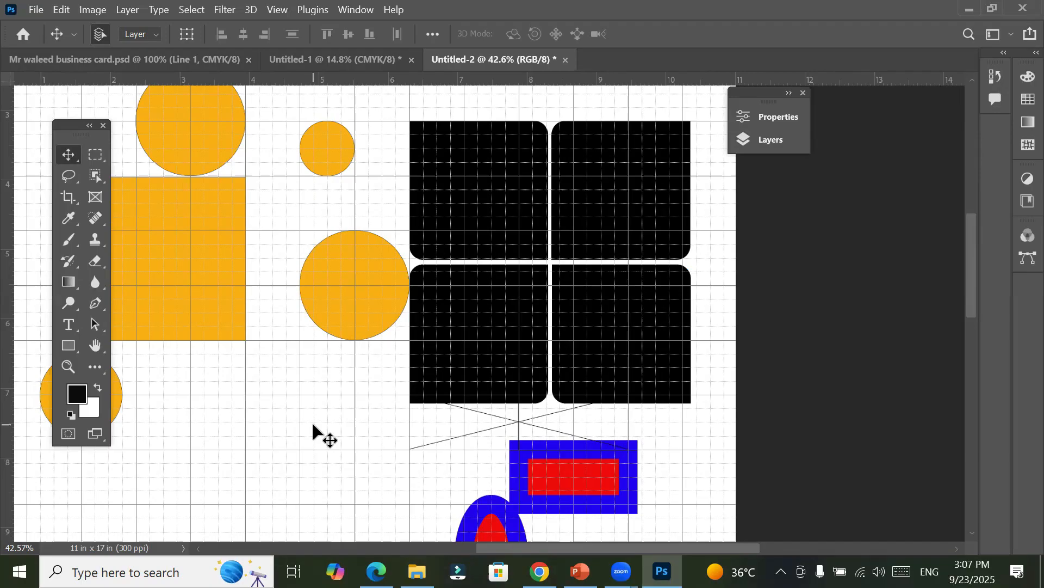
Step: Move the red rectangle with the blue stroke below the orange square to about X 2.95 in, Y 7.21 in, and collapse its Appearance and Pathfinder properties
drag(560, 462, 211, 404)
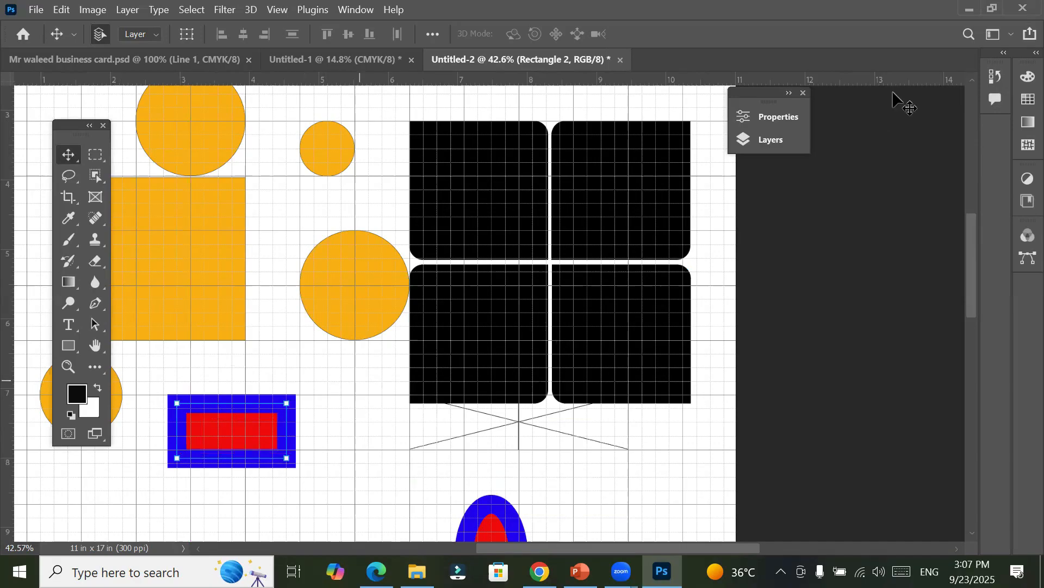
click(778, 119)
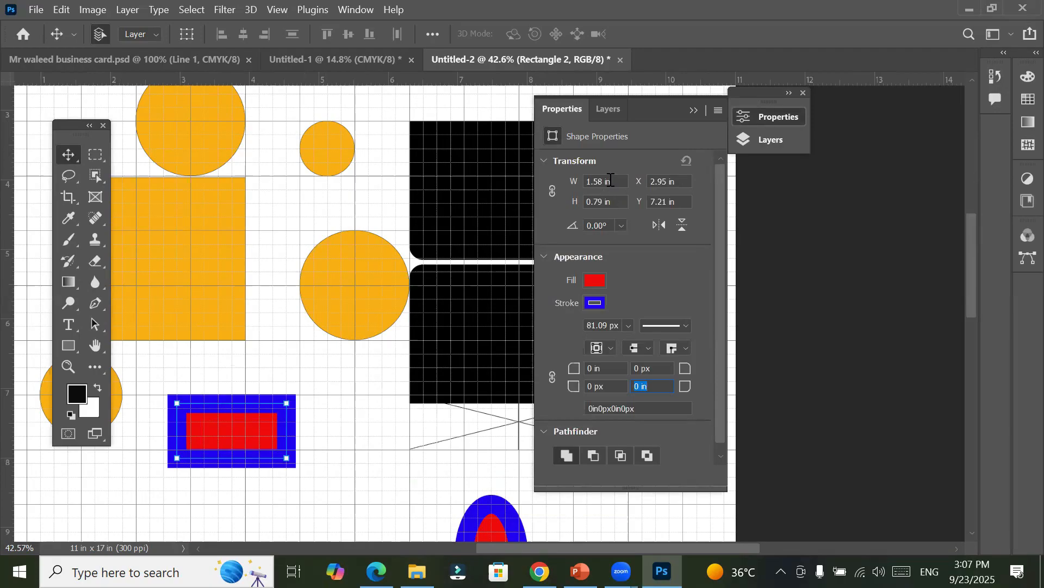
click(544, 161)
click(546, 187)
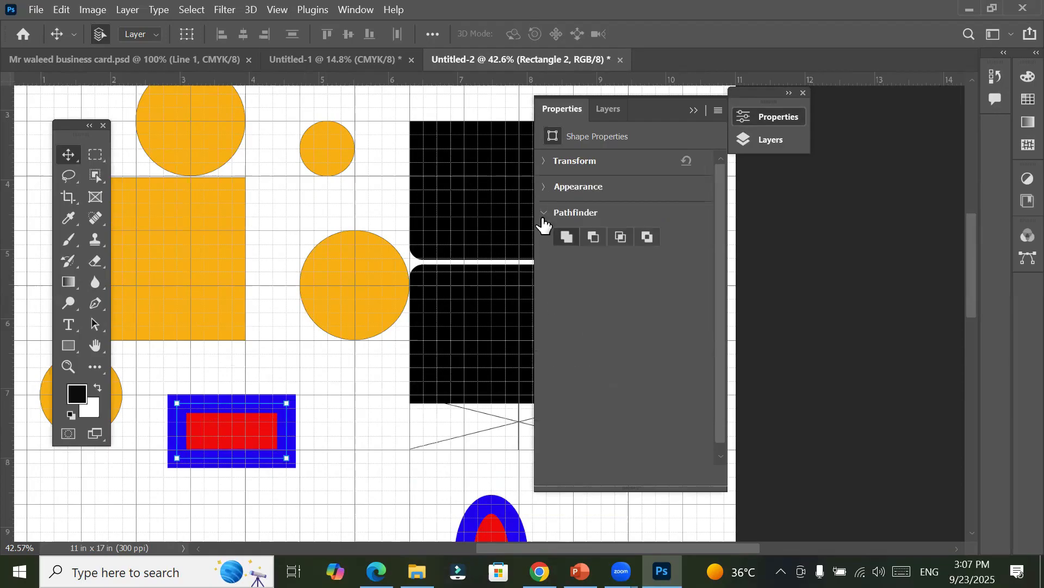
click(543, 220)
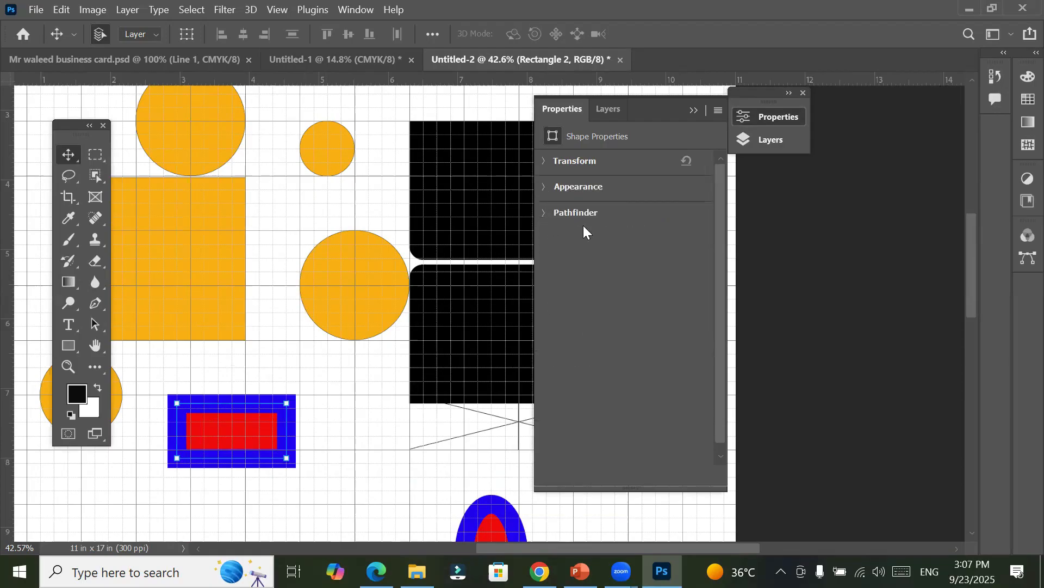
click(547, 214)
click(548, 216)
click(548, 215)
click(548, 216)
click(548, 216)
click(548, 217)
click(549, 217)
click(548, 217)
click(548, 172)
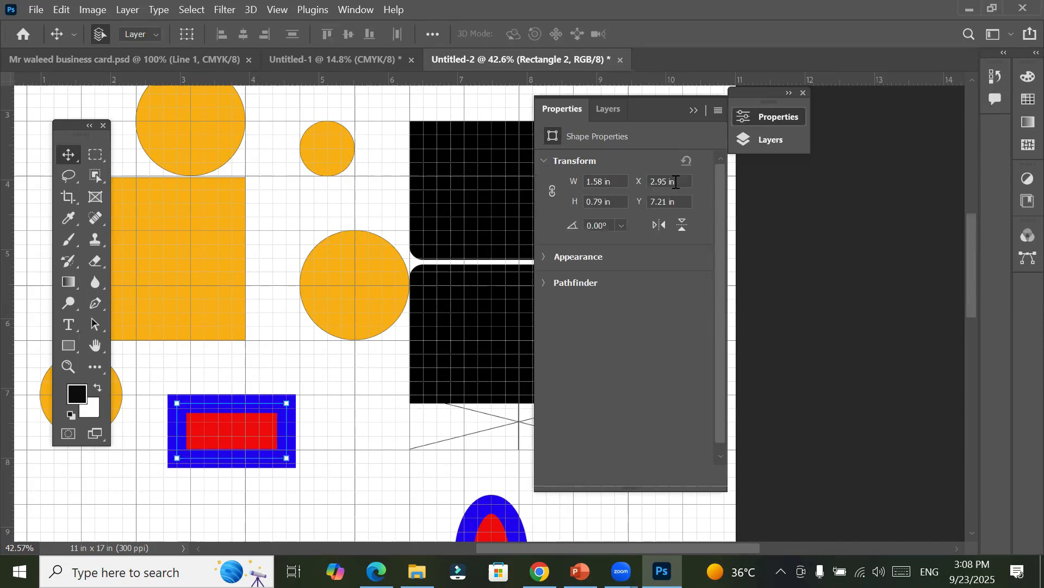
Step: Try rotation angles of 30° and 60° on the red rectangle, and return it to 0°
click(622, 225)
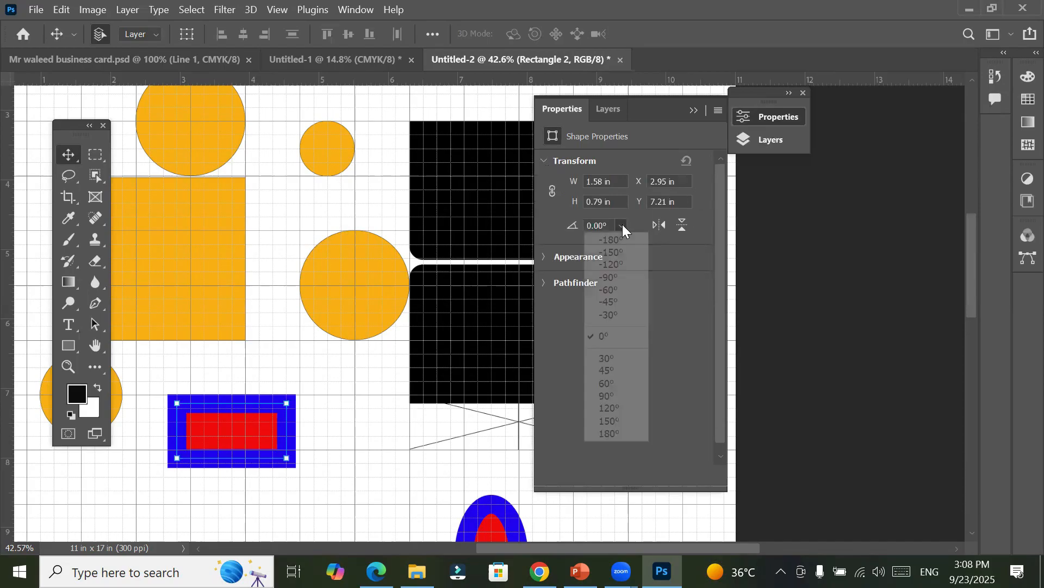
click(610, 361)
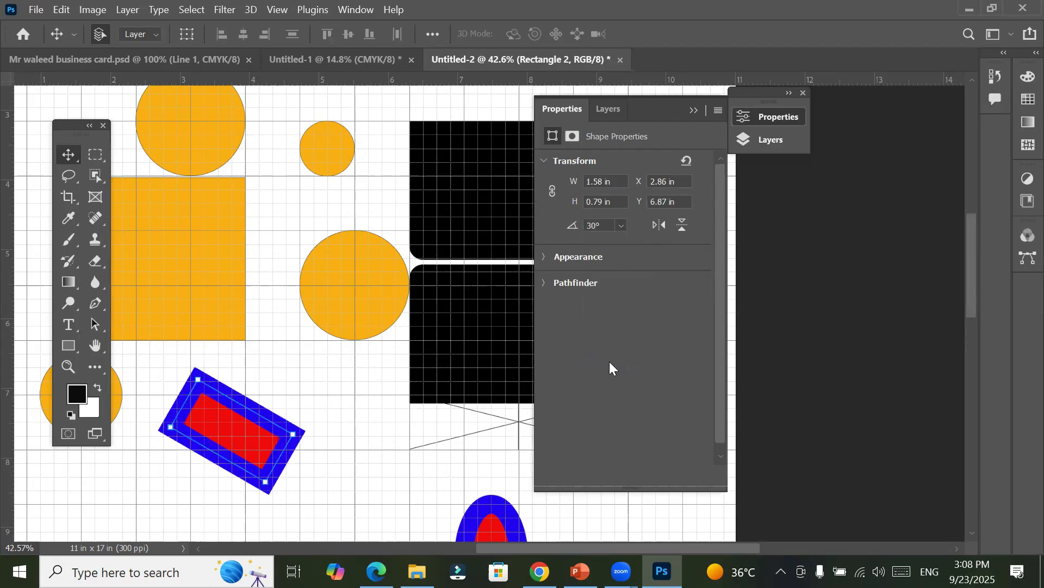
click(617, 224)
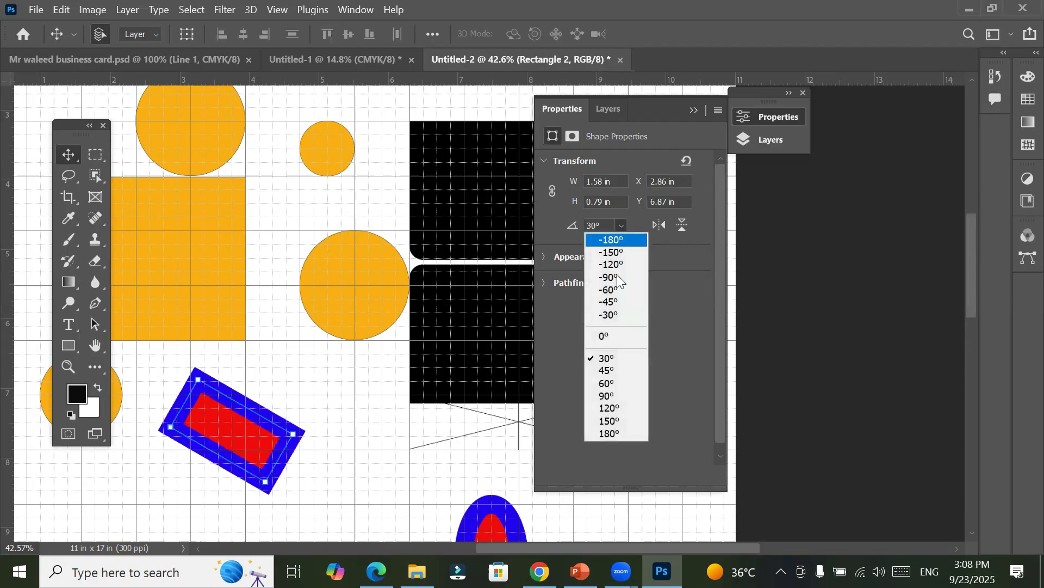
click(624, 382)
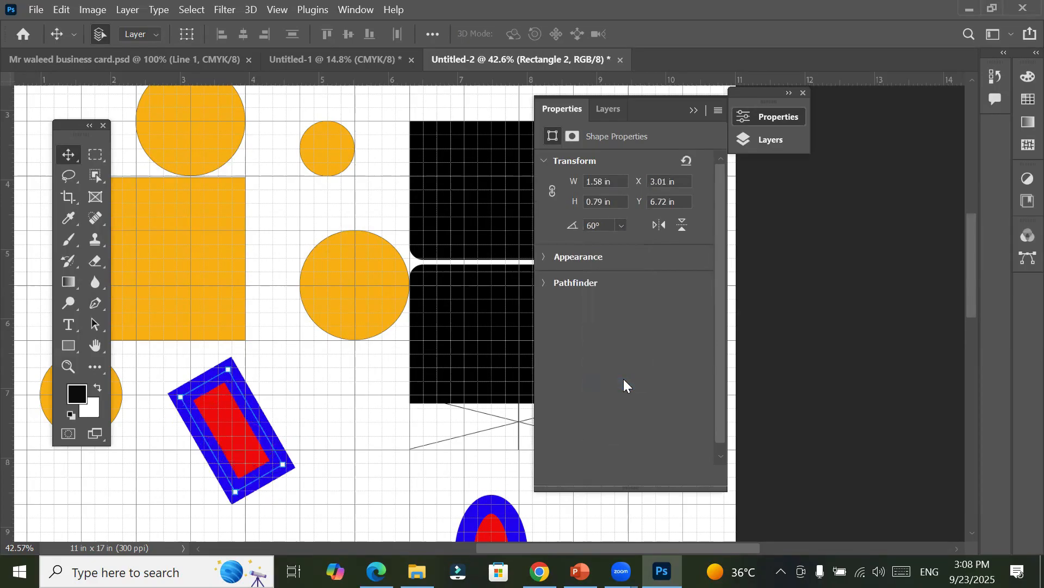
click(619, 228)
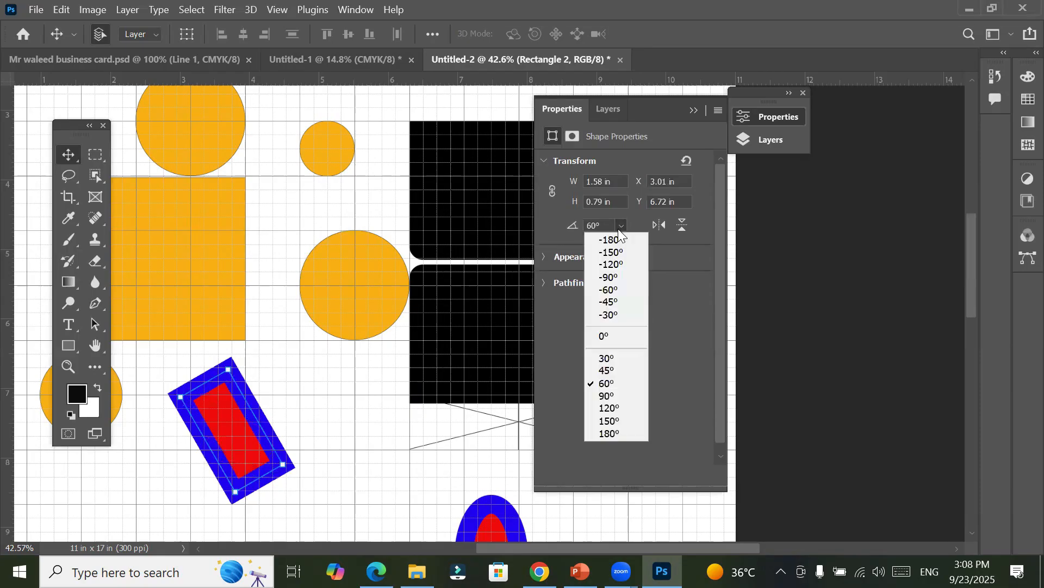
click(613, 335)
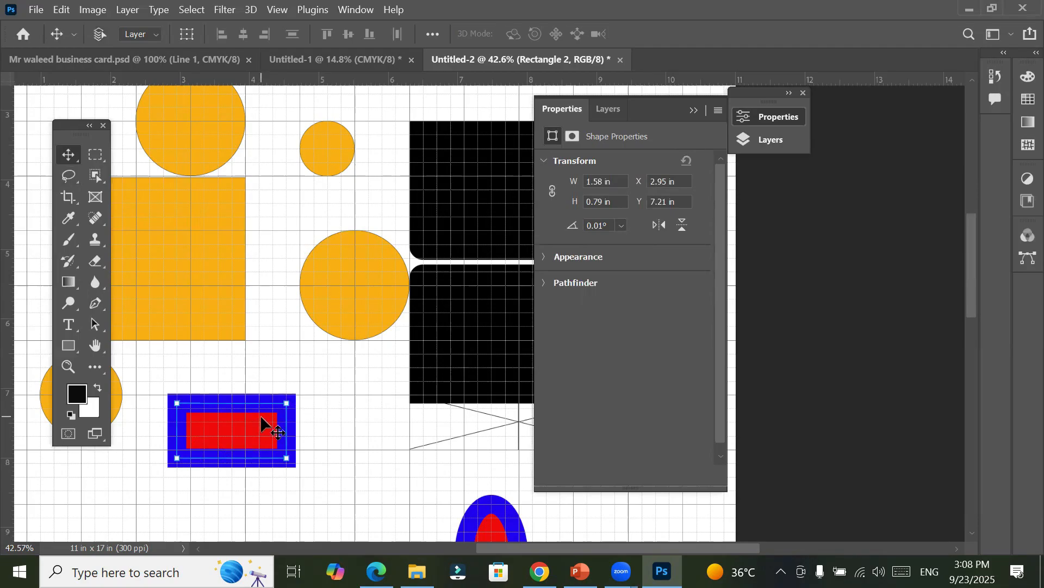
Step: Try rotating the red rectangle freely to about -27° with Free Transform, and undo the rotation
key(ctrl+t)
drag(310, 399, 301, 350)
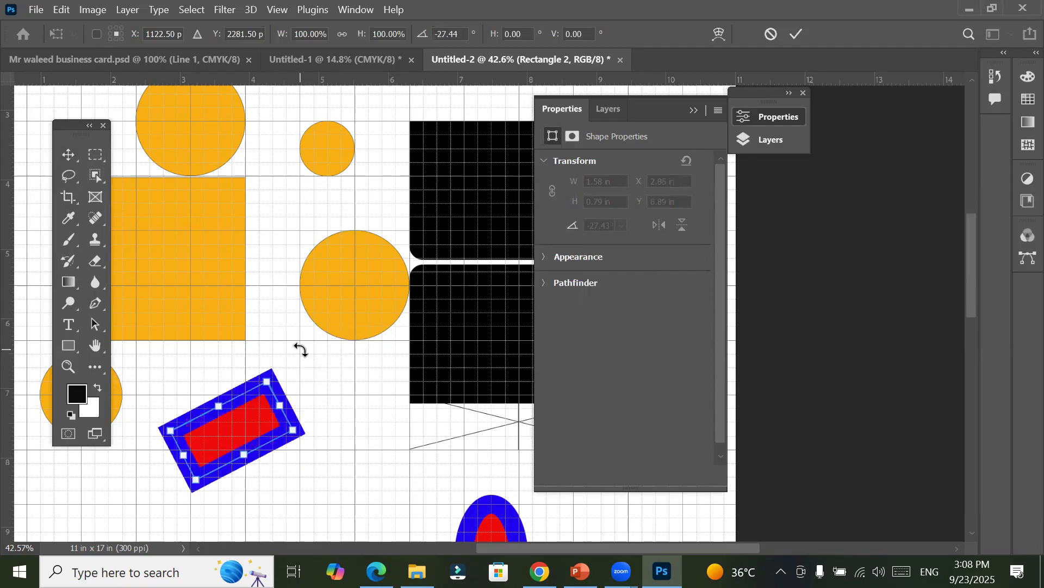
key(ctrl+z)
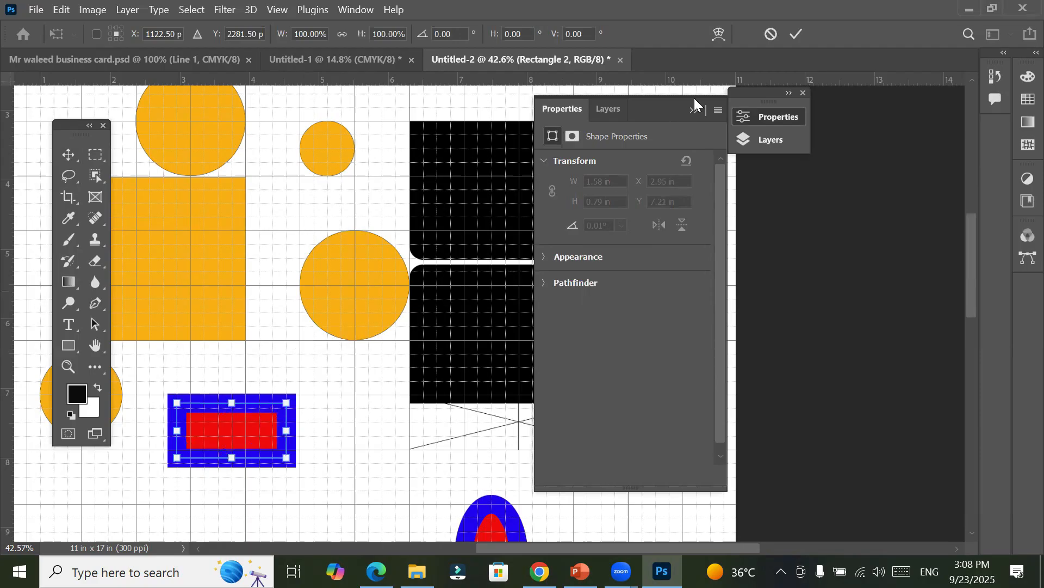
click(795, 34)
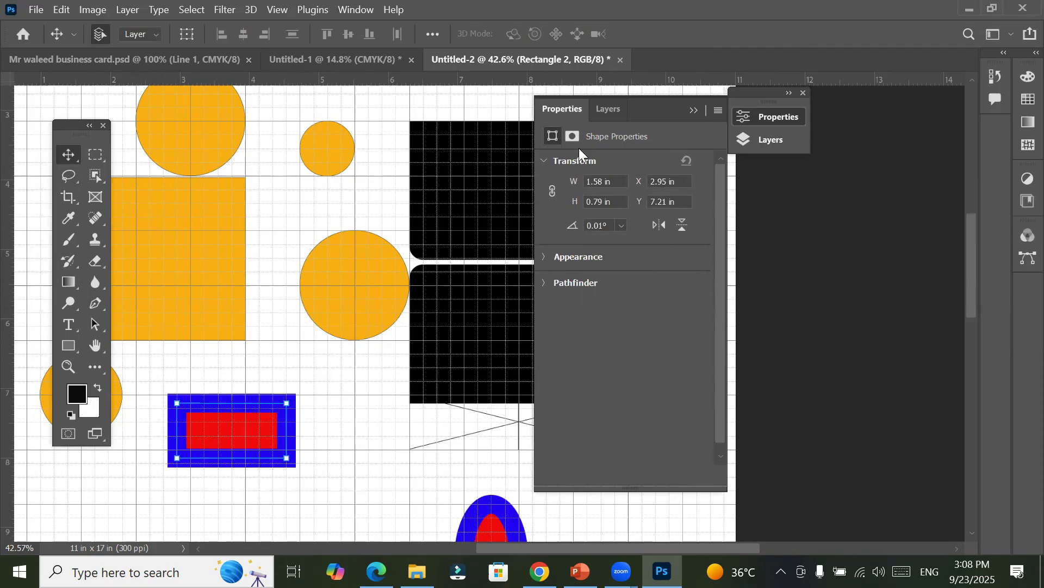
Step: Collapse the red rectangle's Transform properties and expand its Appearance properties
click(573, 110)
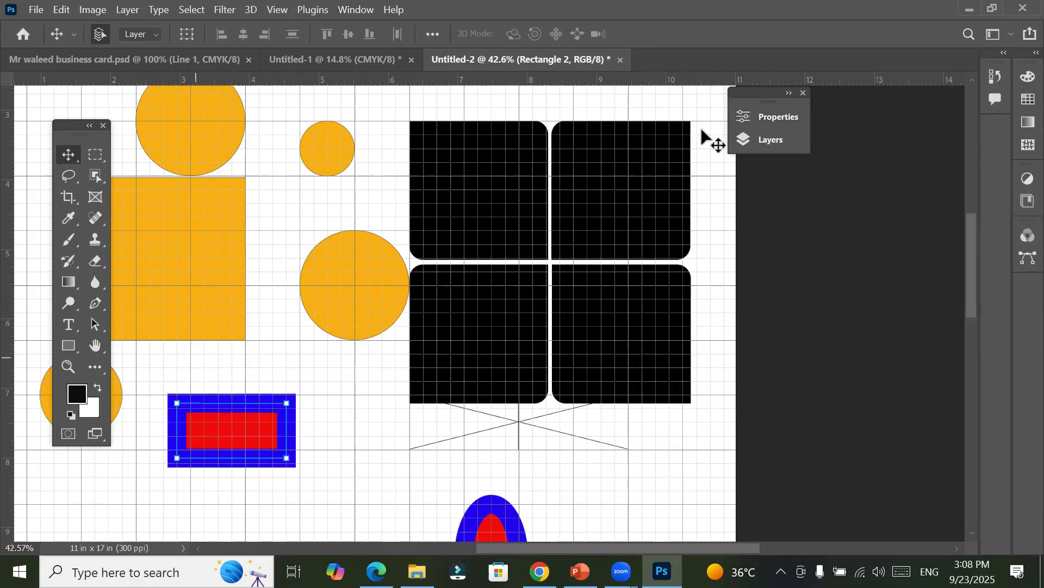
click(782, 119)
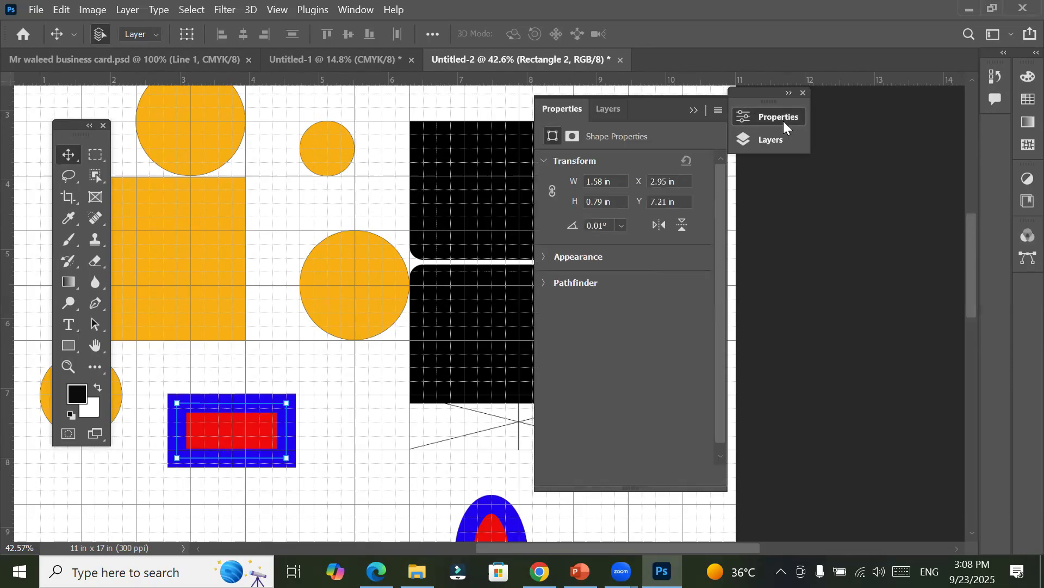
click(545, 161)
click(541, 187)
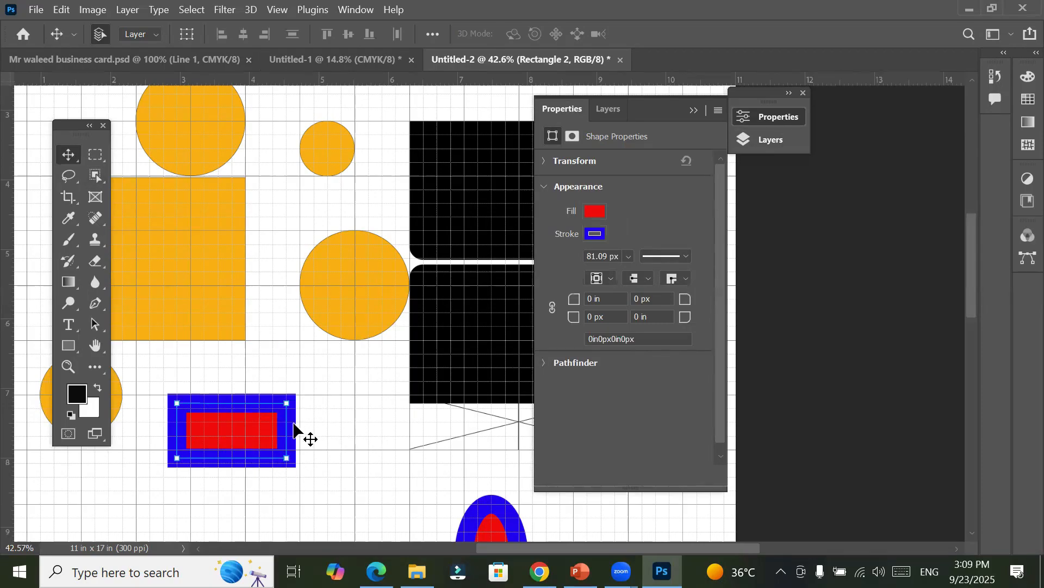
Step: Stretch the red rectangle rightward and downward with Free Transform to about 4.72 in wide and 2.04 in high, and check its Transform values
key(ctrl+t)
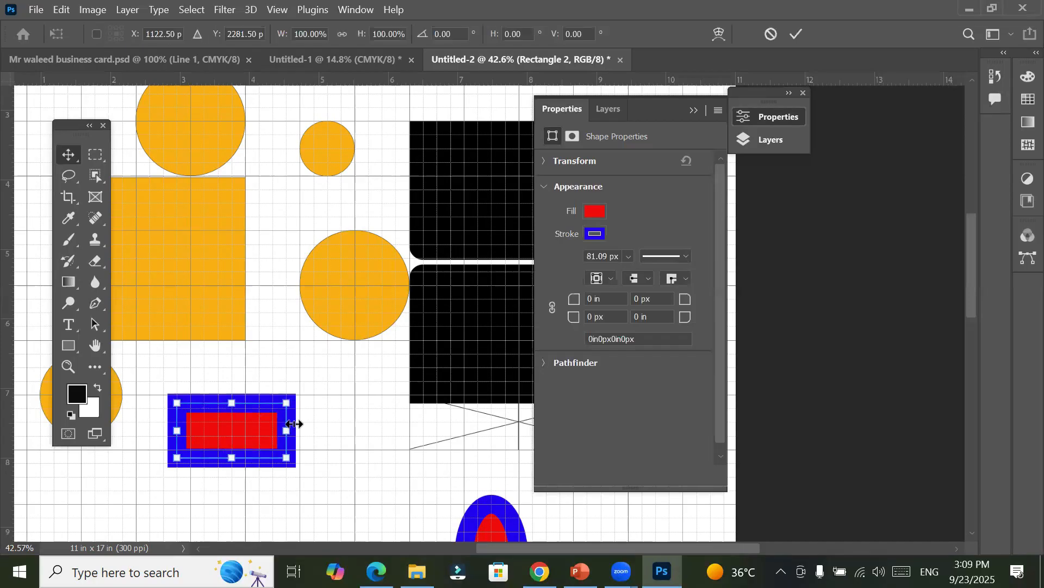
drag(293, 424, 505, 459)
scroll(370, 435, down, 2)
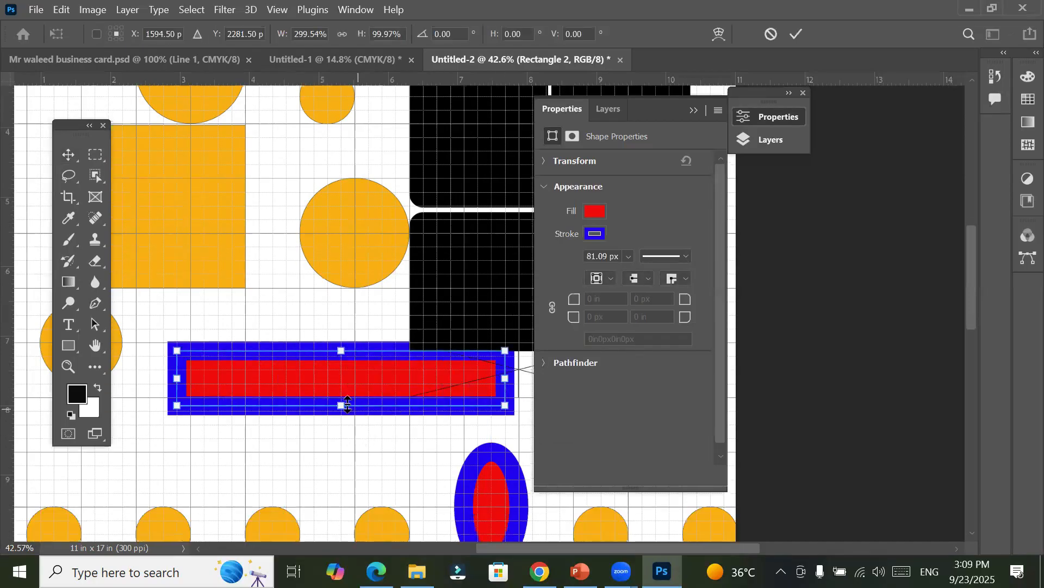
drag(343, 457, 340, 492)
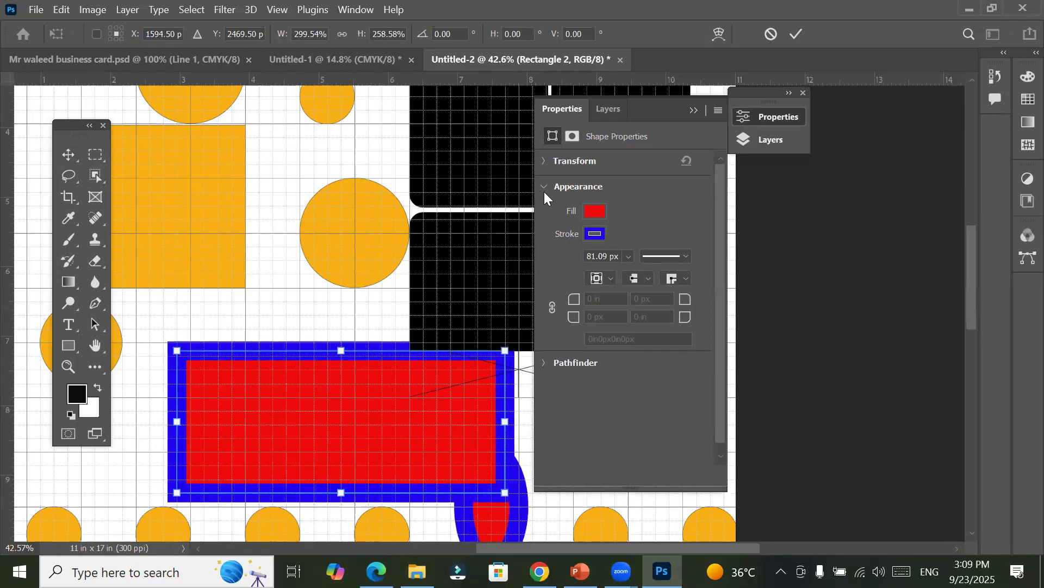
click(801, 33)
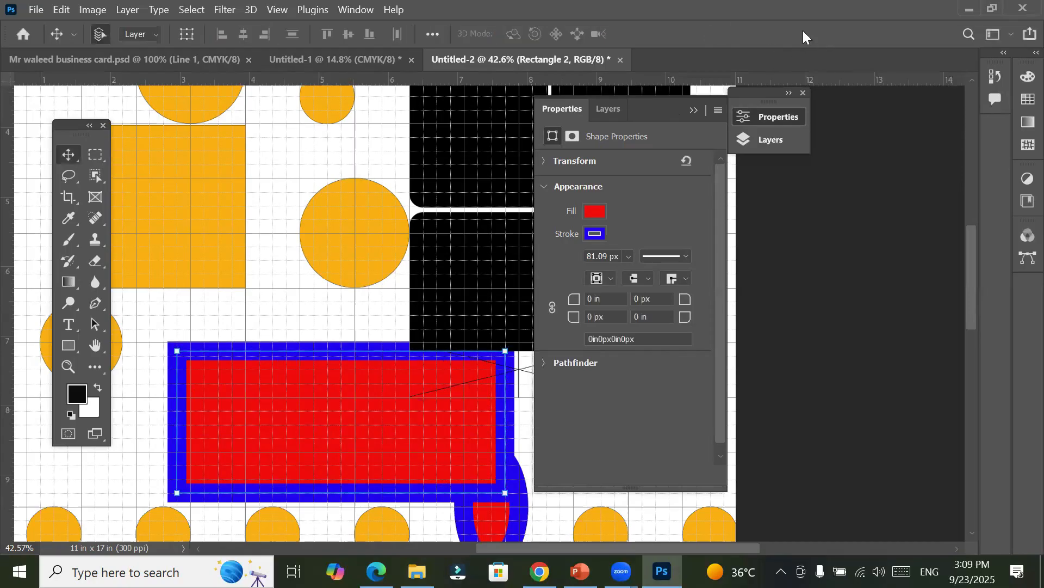
click(542, 172)
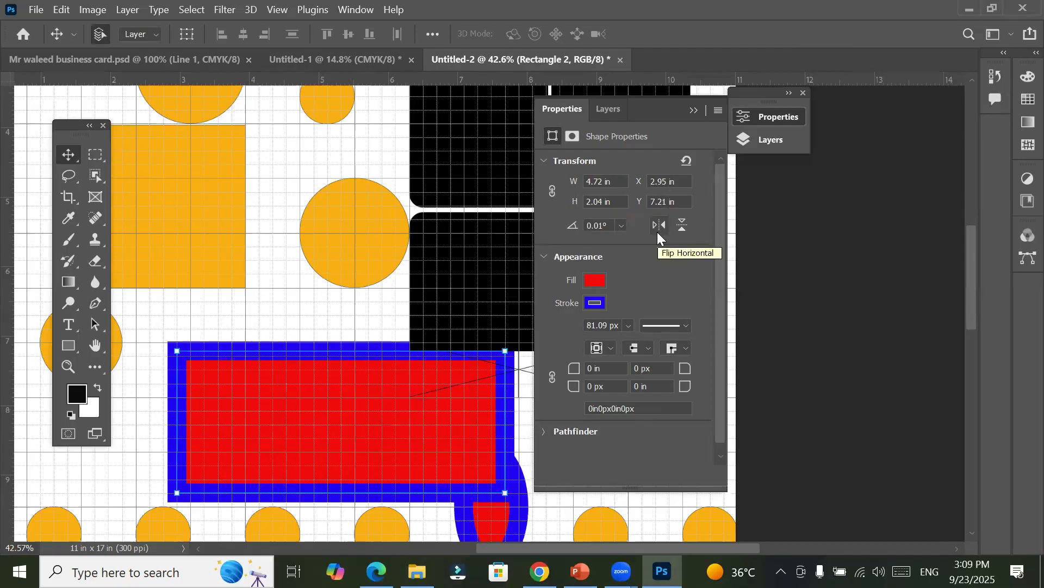
click(545, 161)
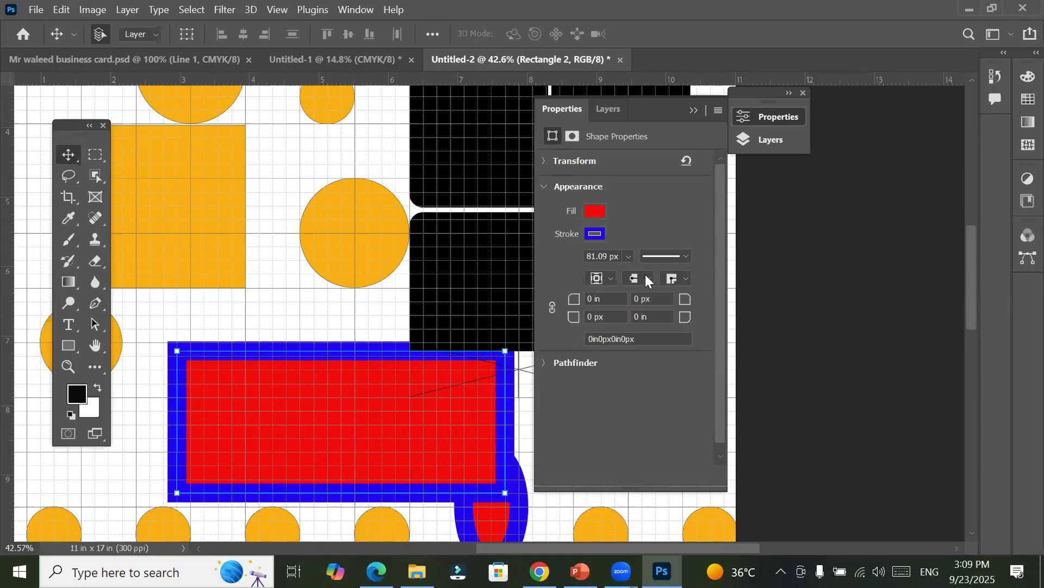
Step: Apply the dashed line preset with dash 4 and gap 2 to the red rectangle's blue stroke
click(607, 281)
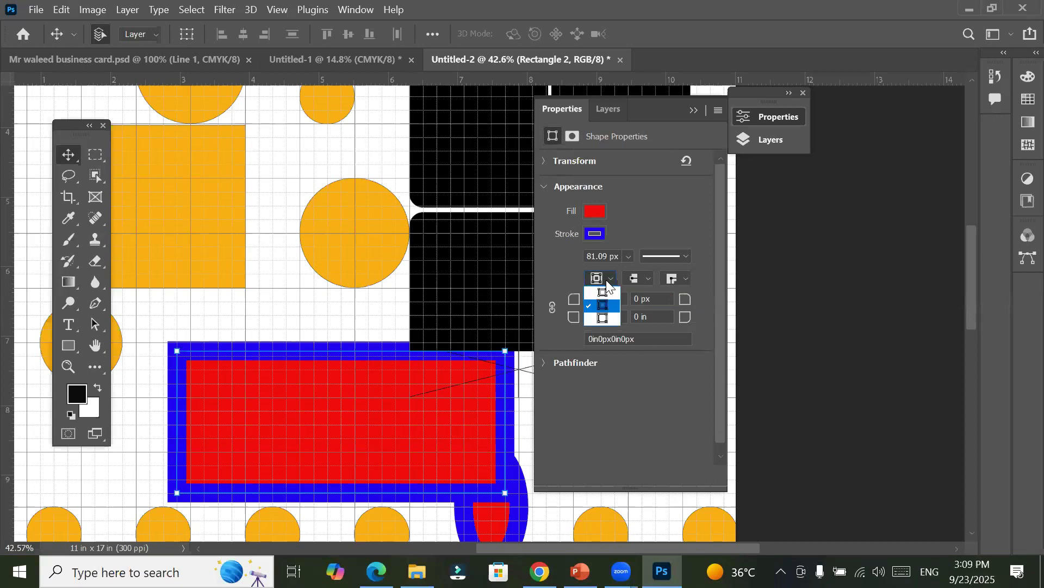
click(606, 280)
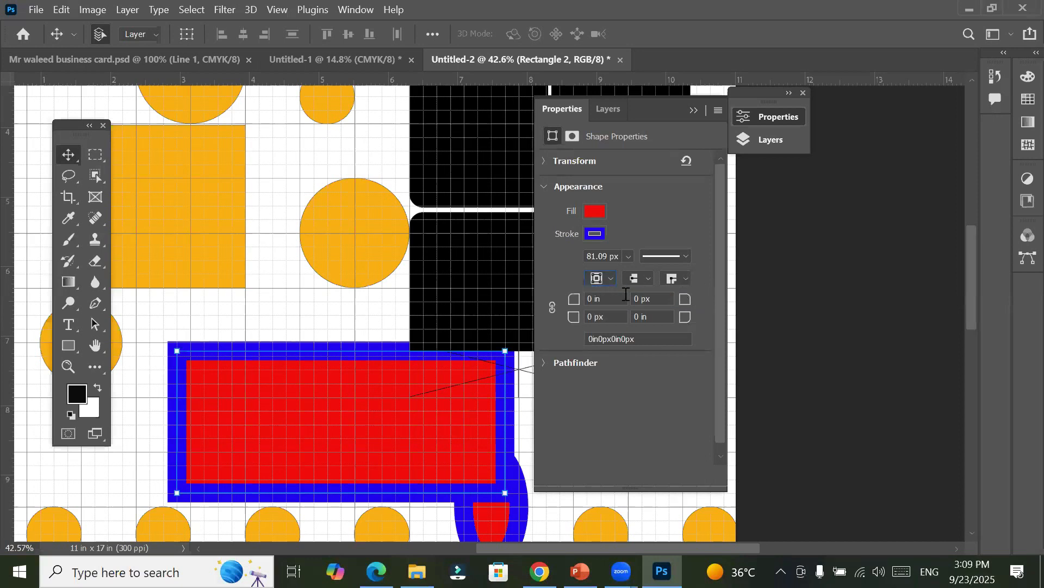
click(681, 256)
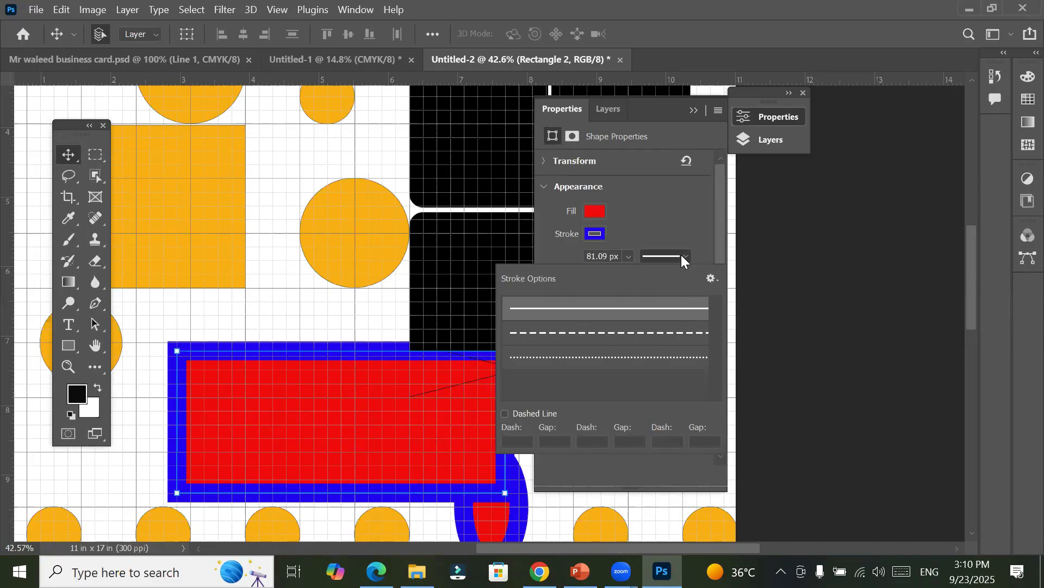
click(636, 332)
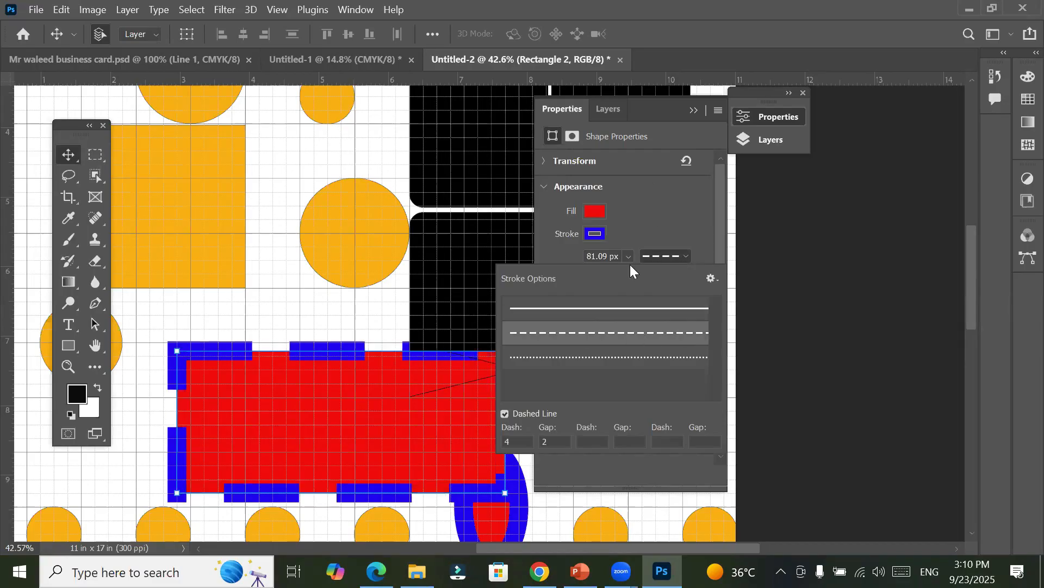
Step: Apply the solid line preset to the red rectangle's blue stroke
click(639, 206)
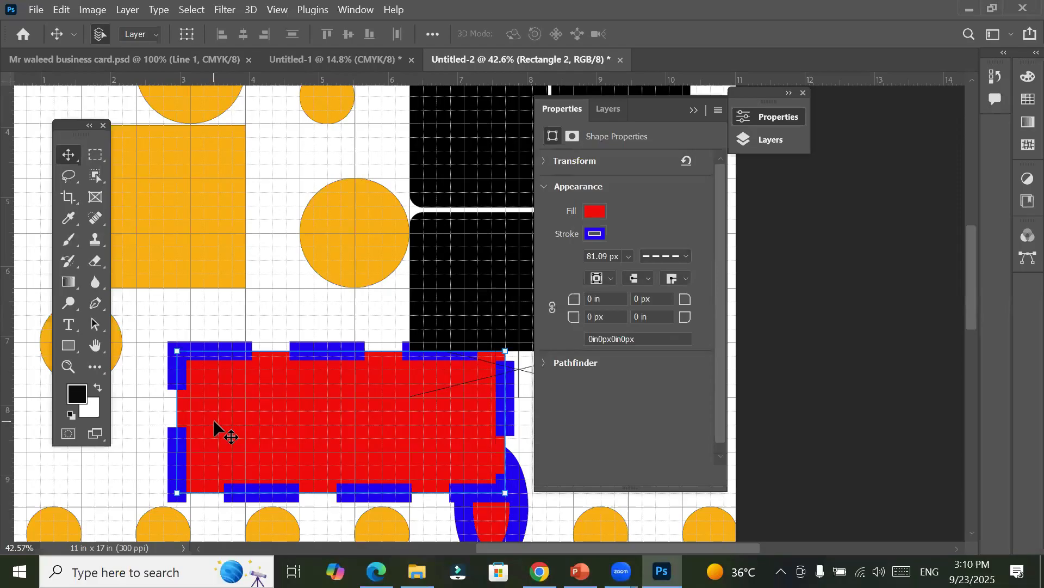
click(684, 281)
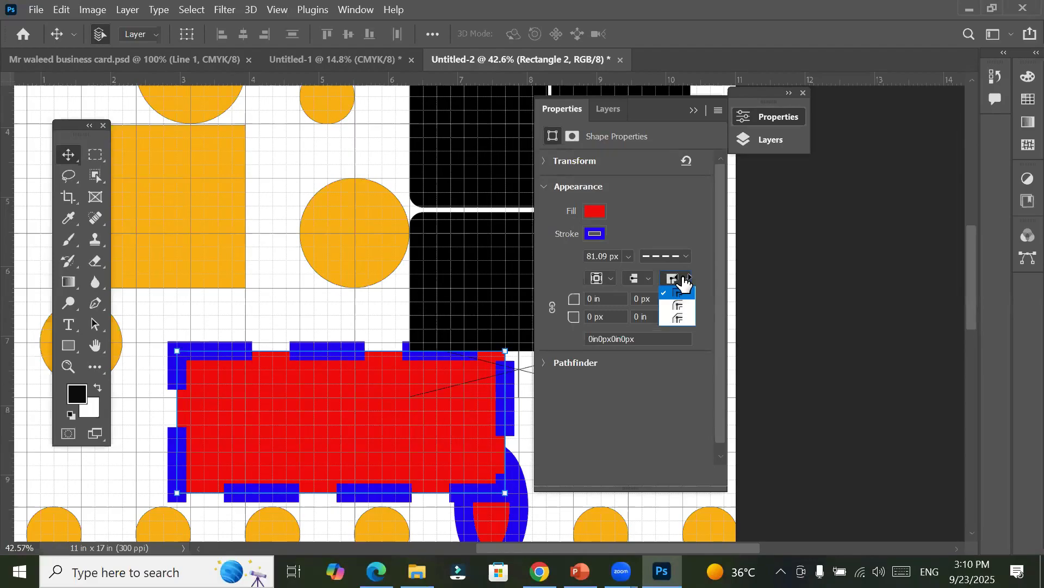
click(684, 281)
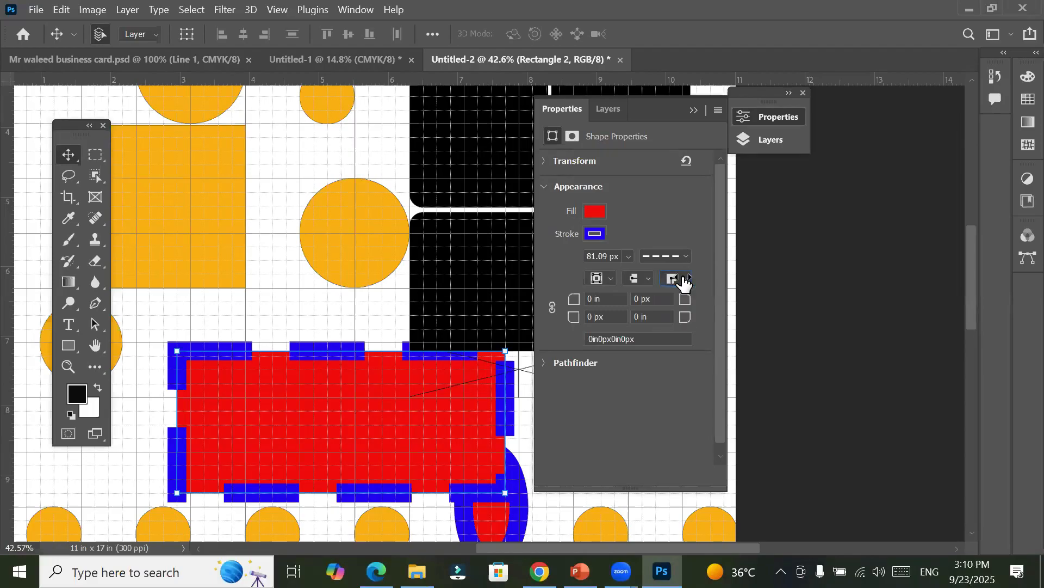
click(682, 256)
click(668, 307)
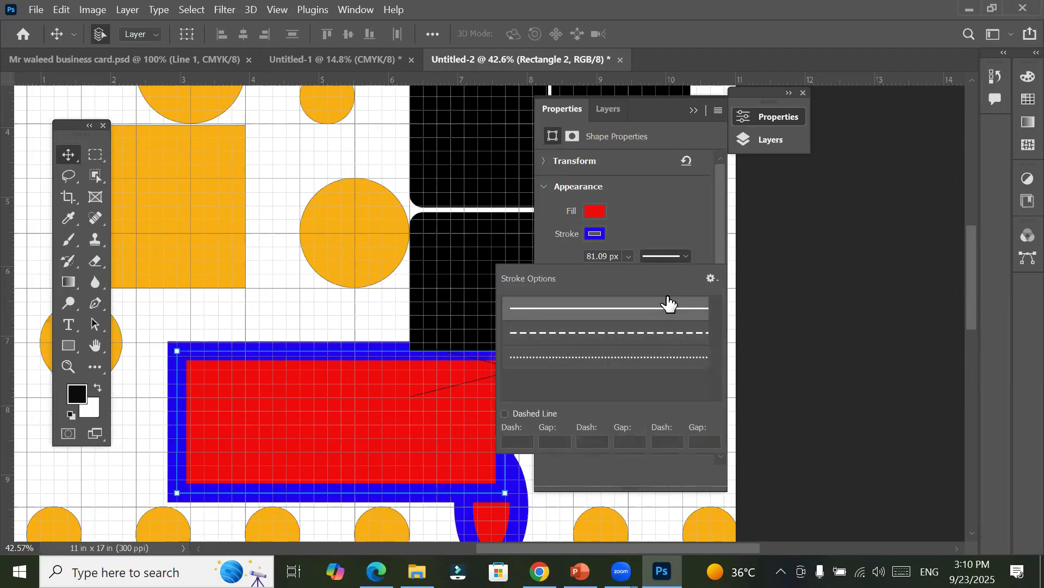
click(666, 237)
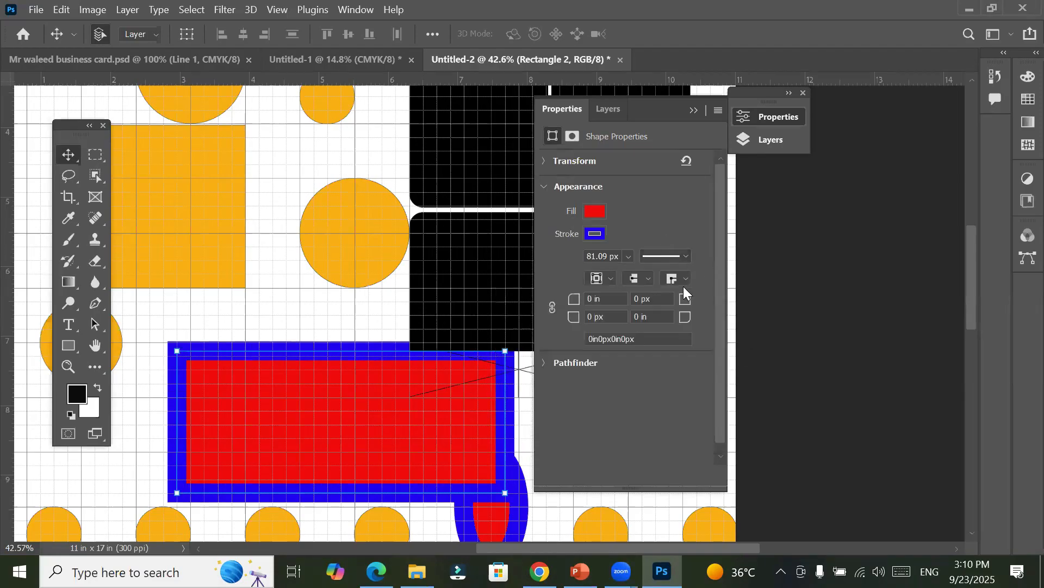
Step: Set the red rectangle's stroke corners to the round join, inspecting its upper-left corner up close
click(686, 278)
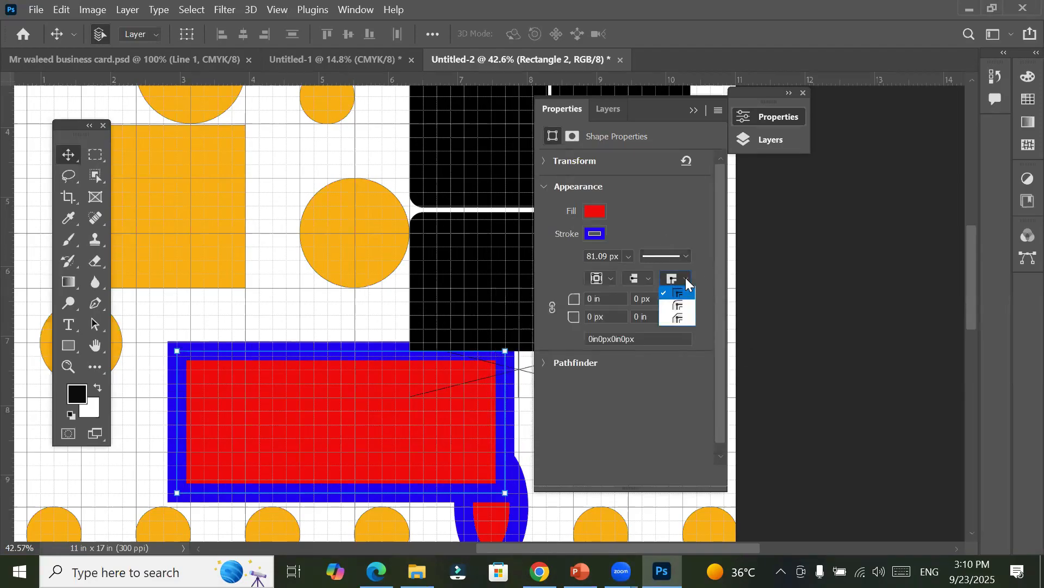
click(174, 364)
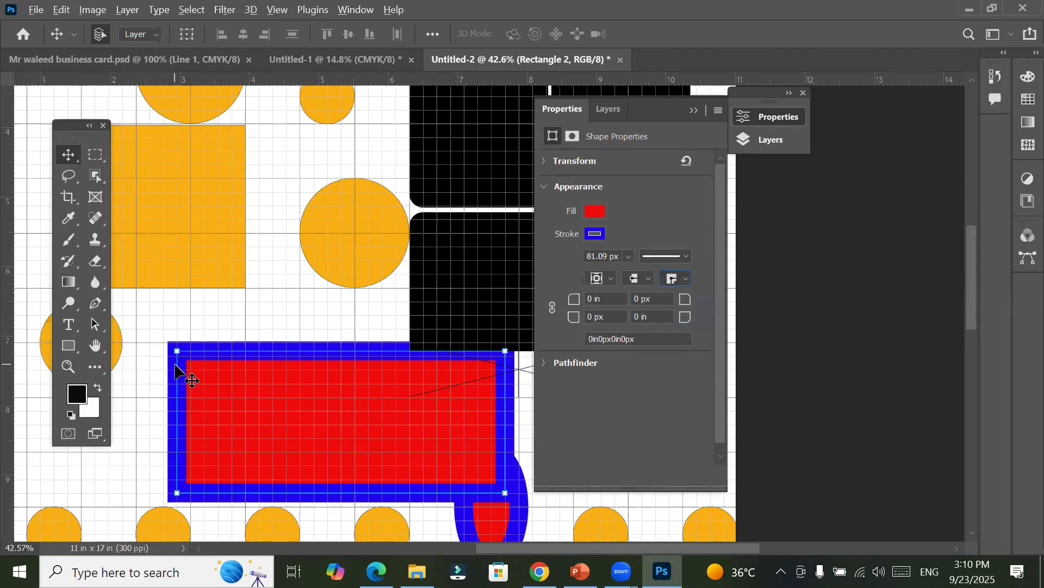
click(129, 324)
scroll(175, 367, up, 5)
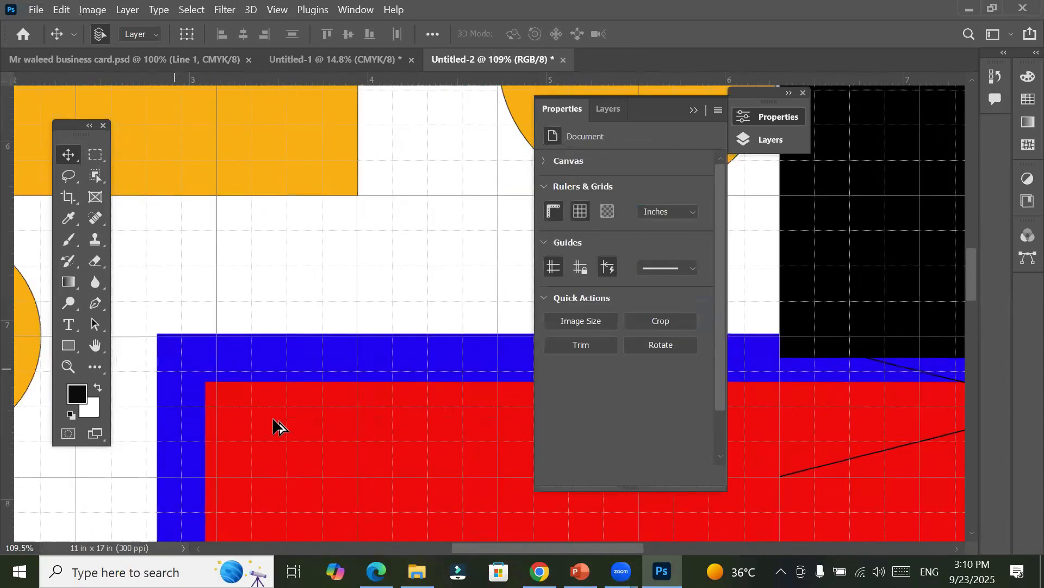
click(283, 452)
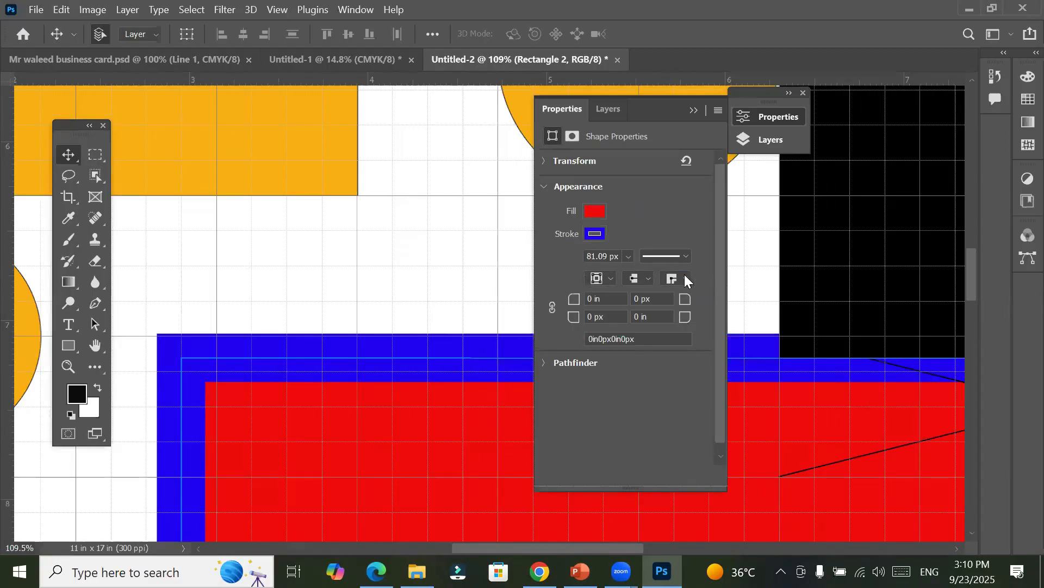
click(683, 275)
click(680, 306)
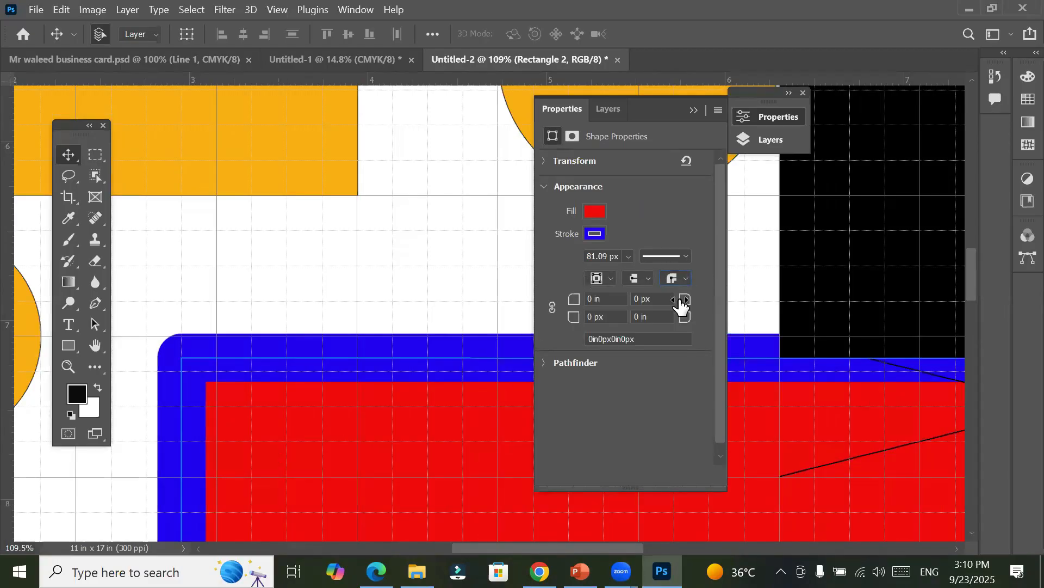
Step: Try the bevel join on the red rectangle's stroke corners, and restore the miter join
click(684, 275)
click(679, 320)
click(681, 275)
click(685, 278)
click(684, 296)
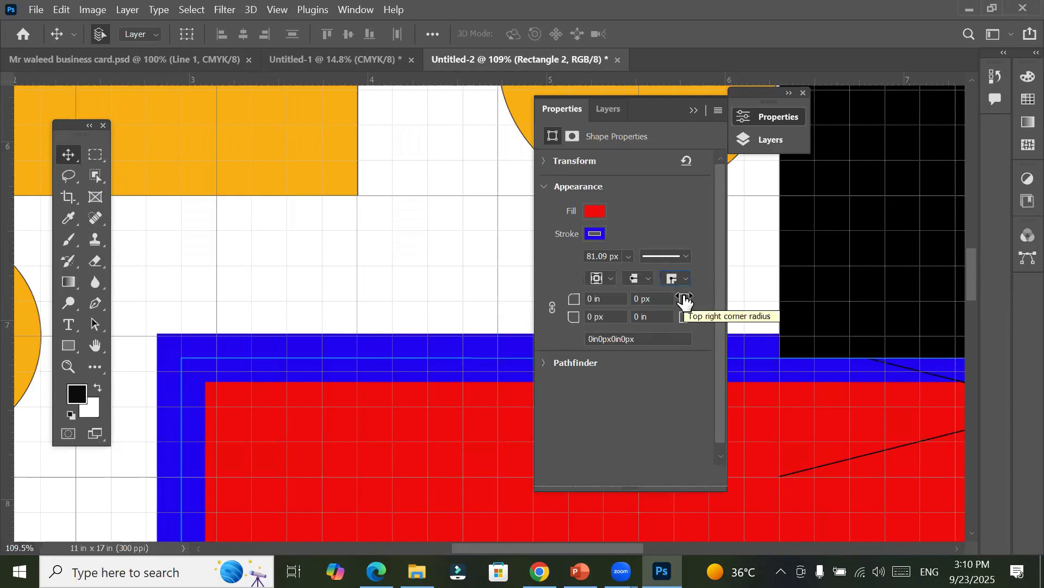
Step: Check the stroke's alignment and cap options, and apply the dashed line preset with dash 4 and gap 2 to the red rectangle
click(608, 278)
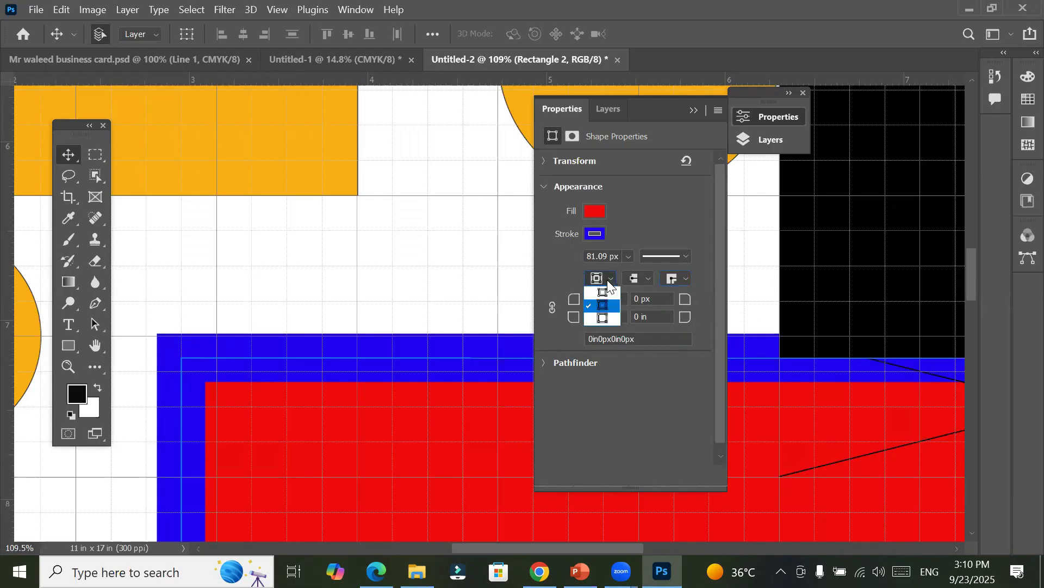
click(680, 277)
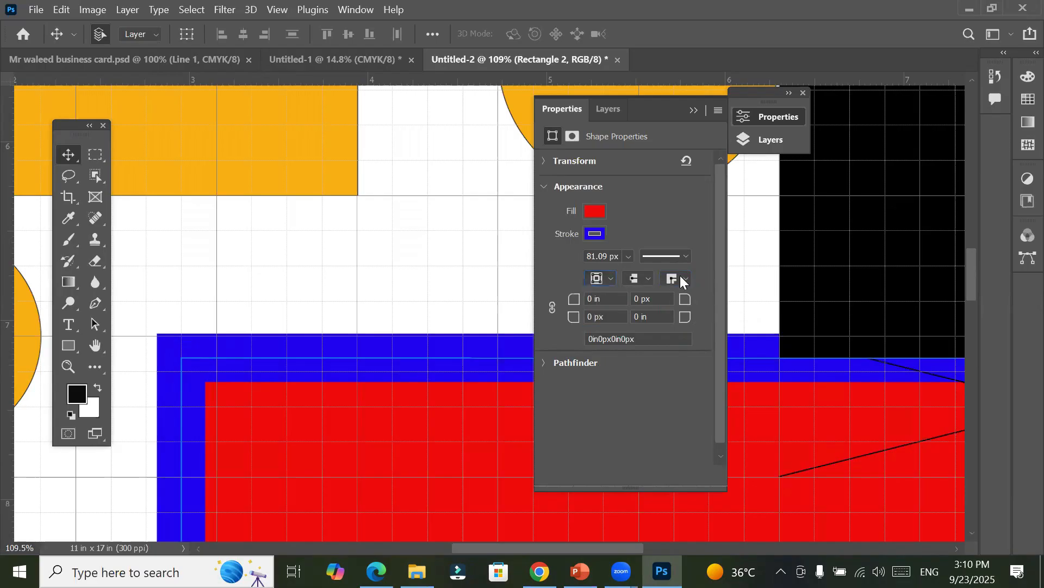
click(643, 278)
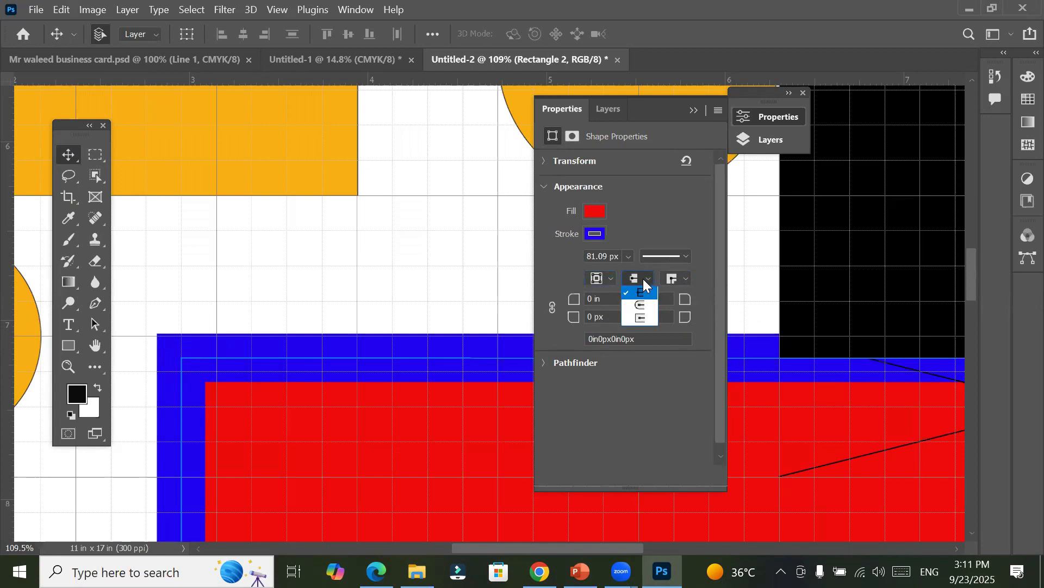
click(643, 279)
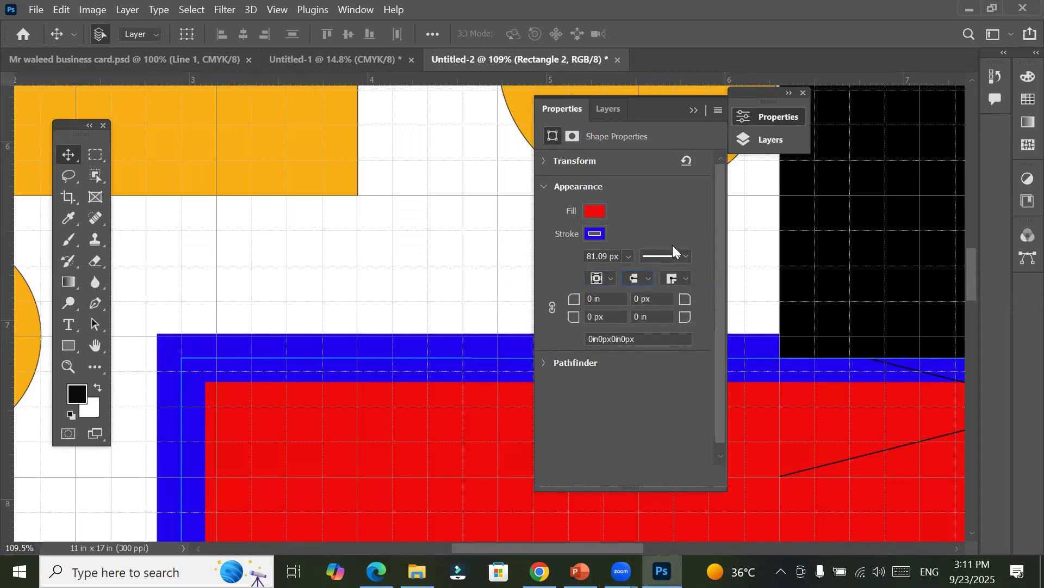
click(684, 255)
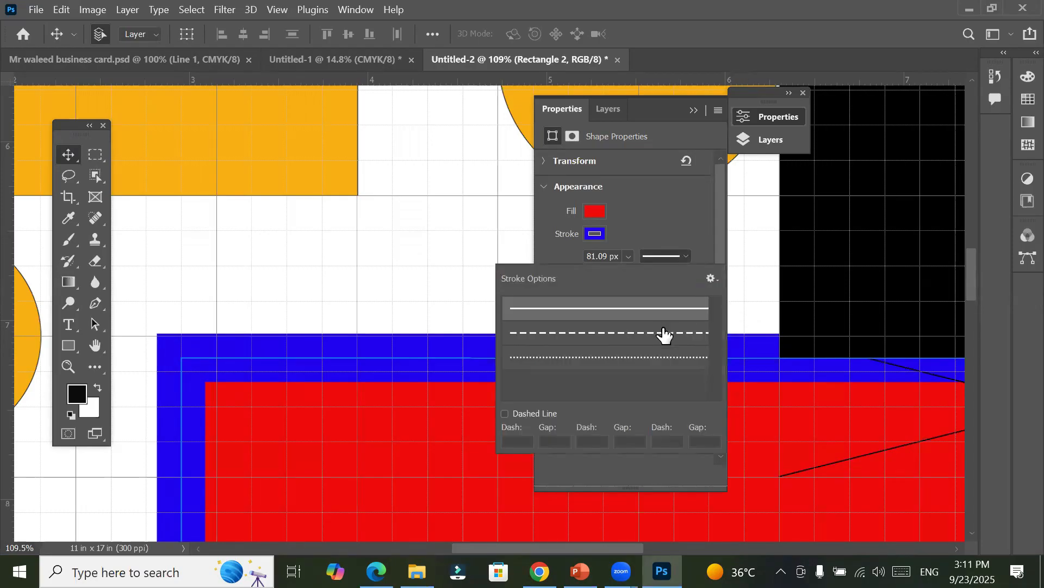
click(663, 333)
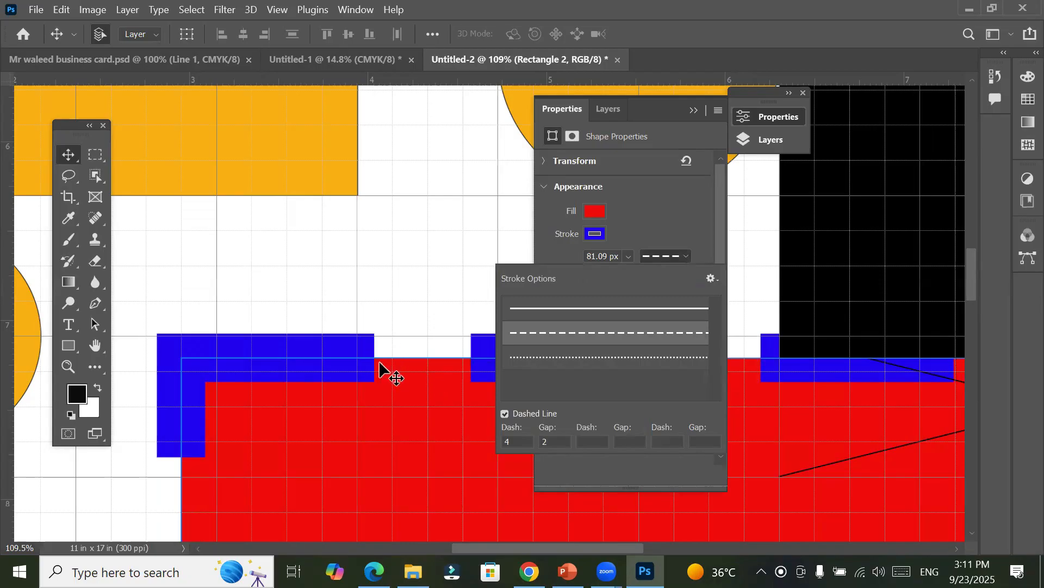
click(680, 220)
Step: Try round caps on the red rectangle's dashed stroke, and restore the butt caps
click(652, 277)
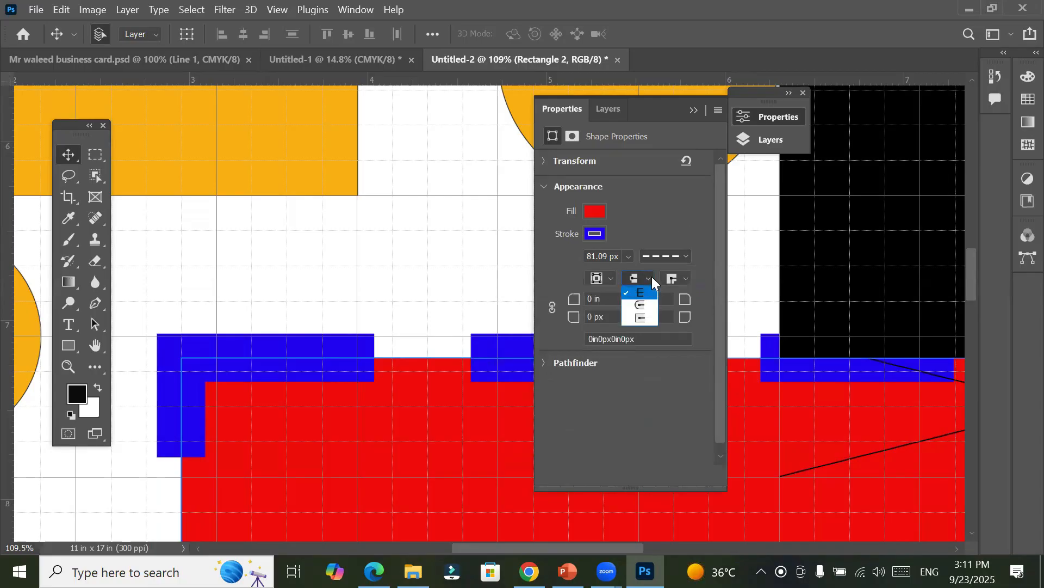
click(640, 304)
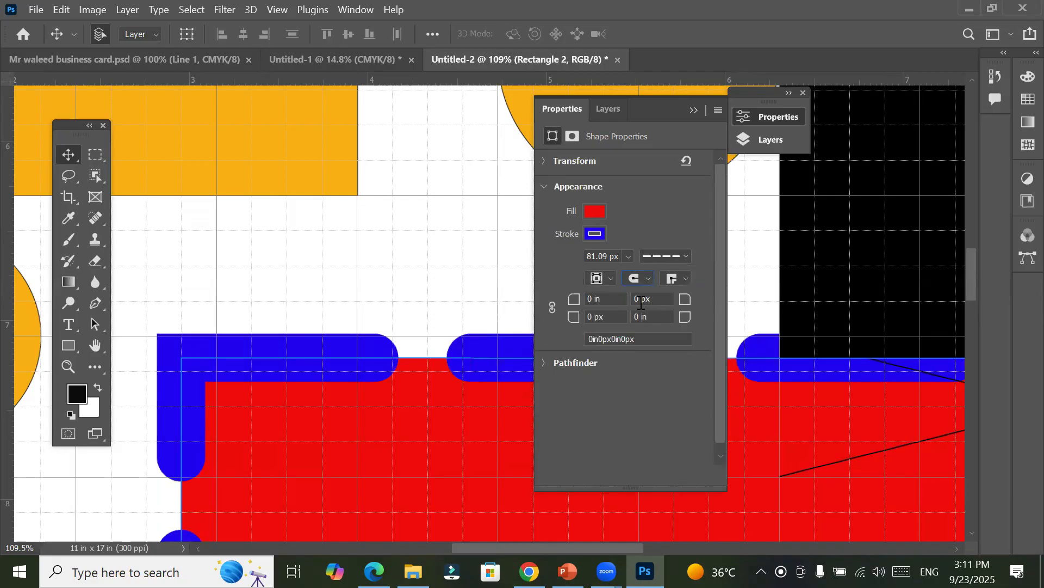
click(651, 275)
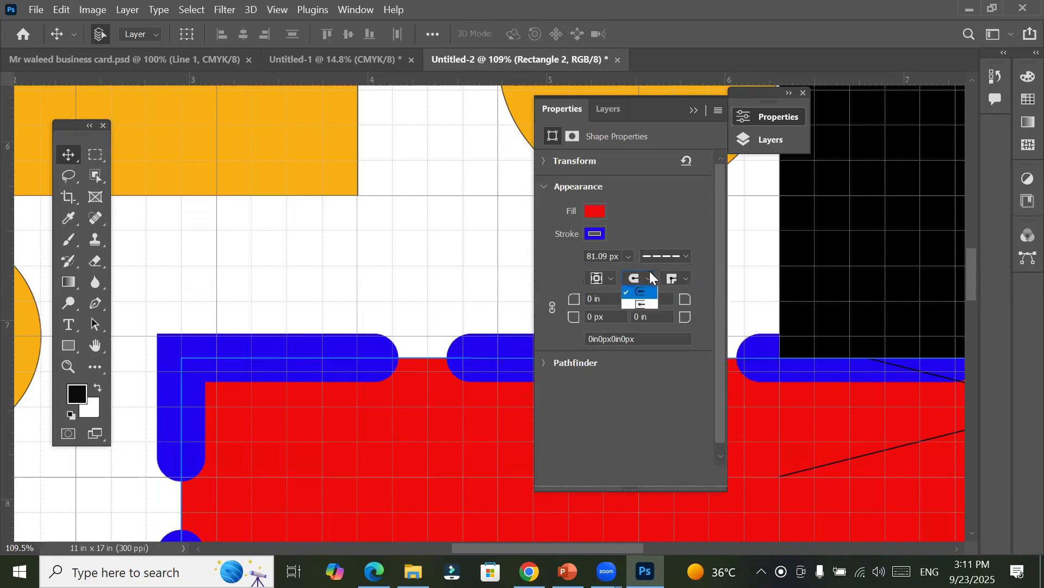
click(646, 294)
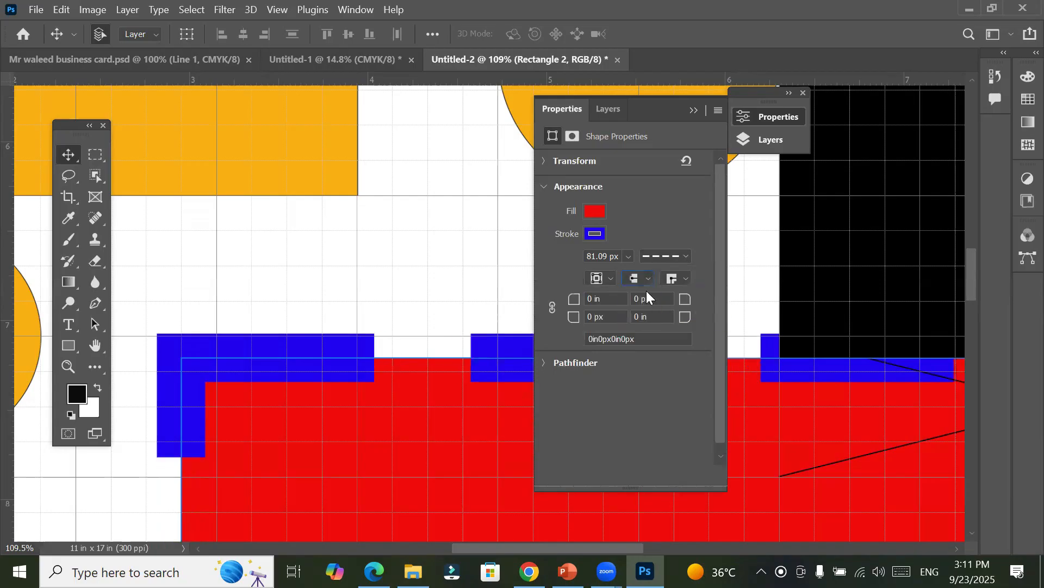
click(646, 280)
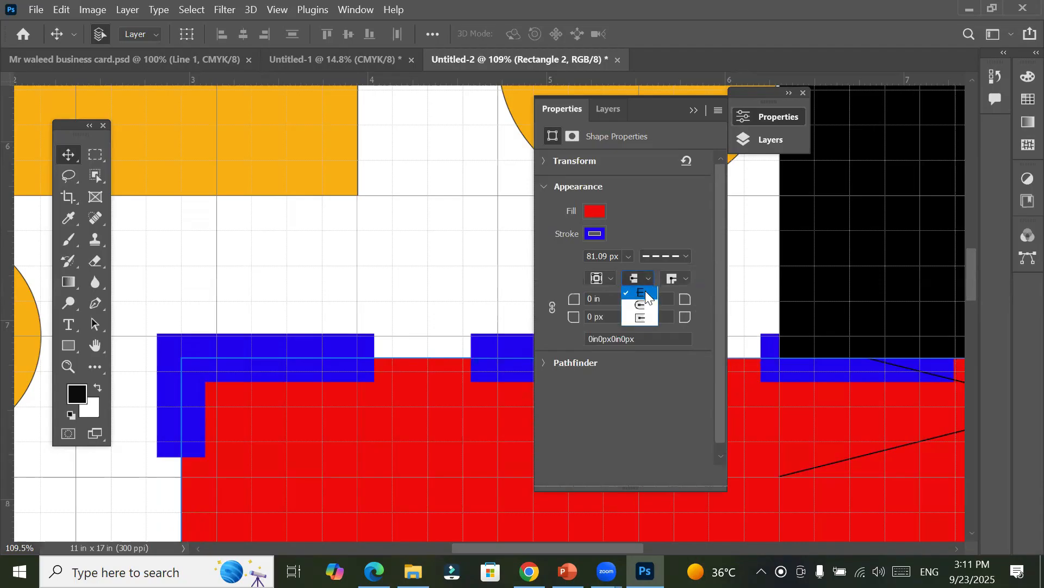
Step: Switch the red rectangle's stroke from dashed back to the solid line preset
click(663, 254)
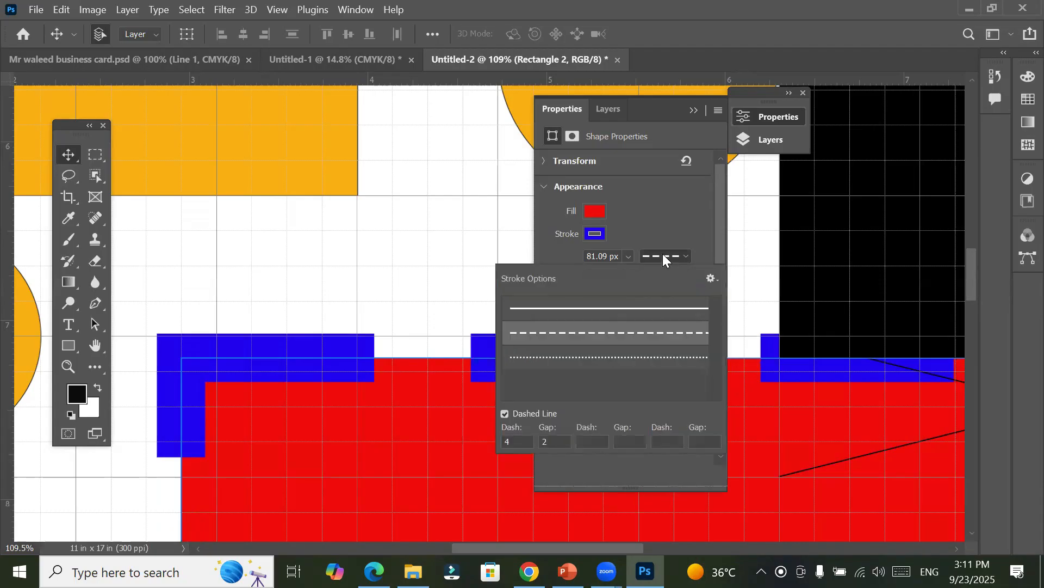
click(656, 308)
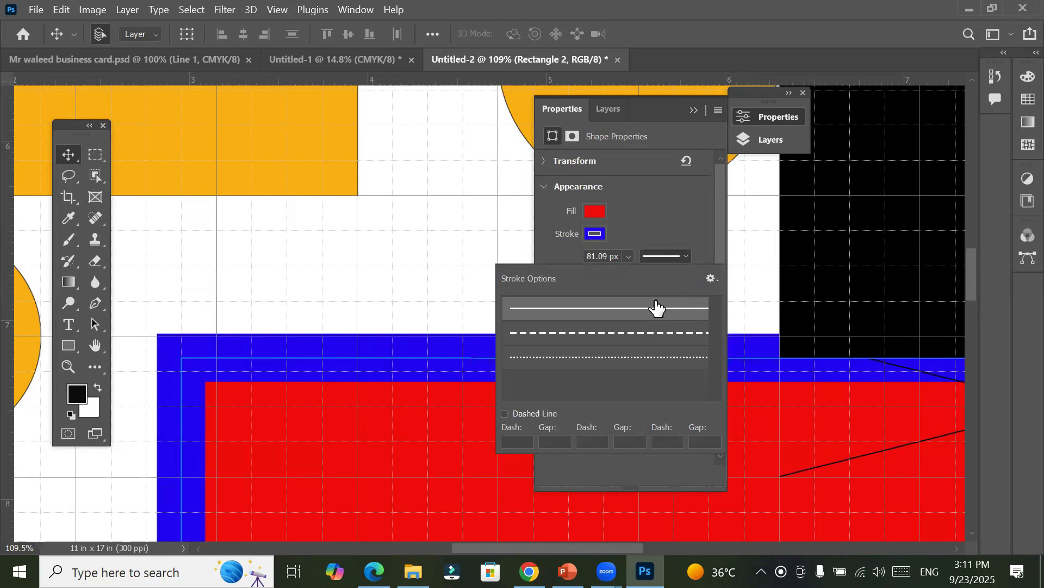
click(665, 260)
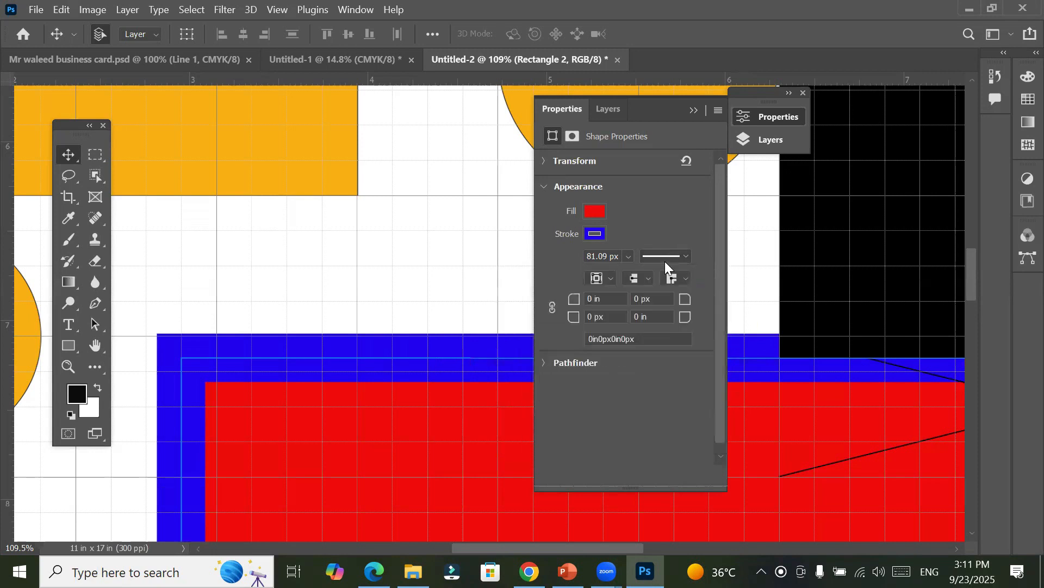
Step: Try round and square caps on the red rectangle's solid stroke, and restore the butt caps
click(650, 281)
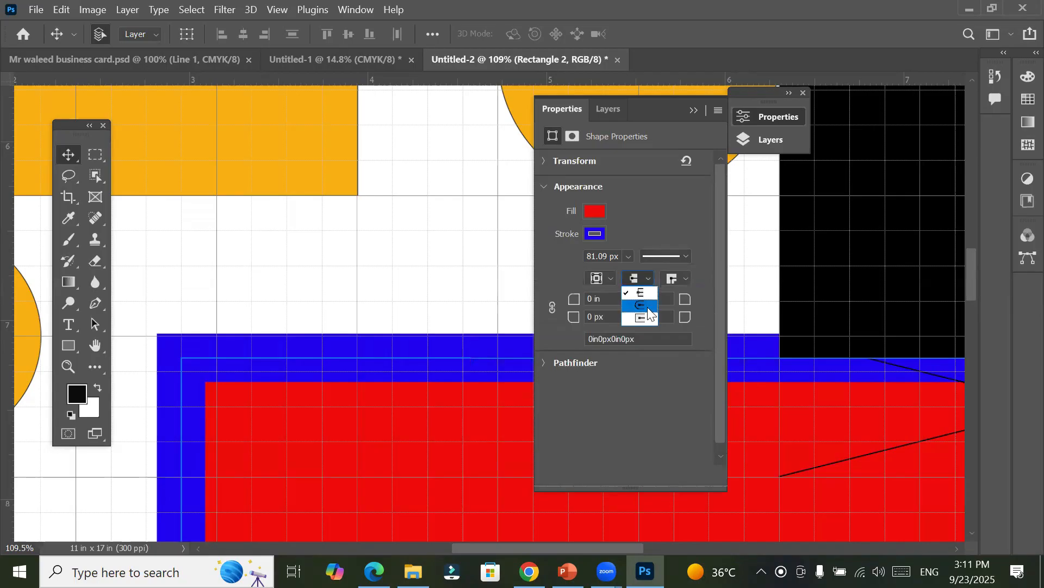
click(648, 307)
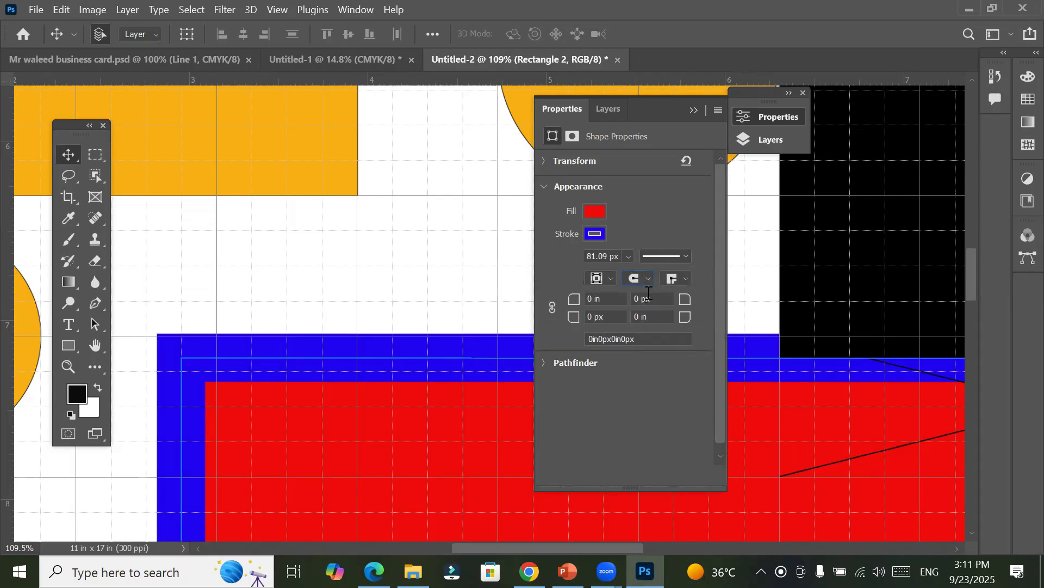
click(649, 278)
click(643, 321)
click(649, 279)
click(648, 293)
Step: Reapply the dashed line preset with dash 4 and gap 2 to the red rectangle's stroke
click(684, 256)
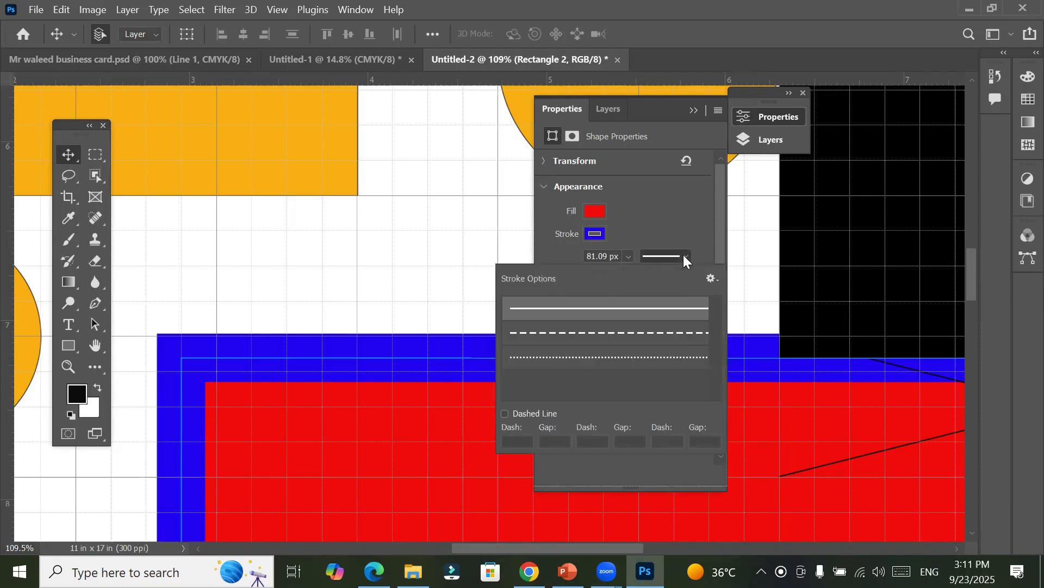
click(660, 331)
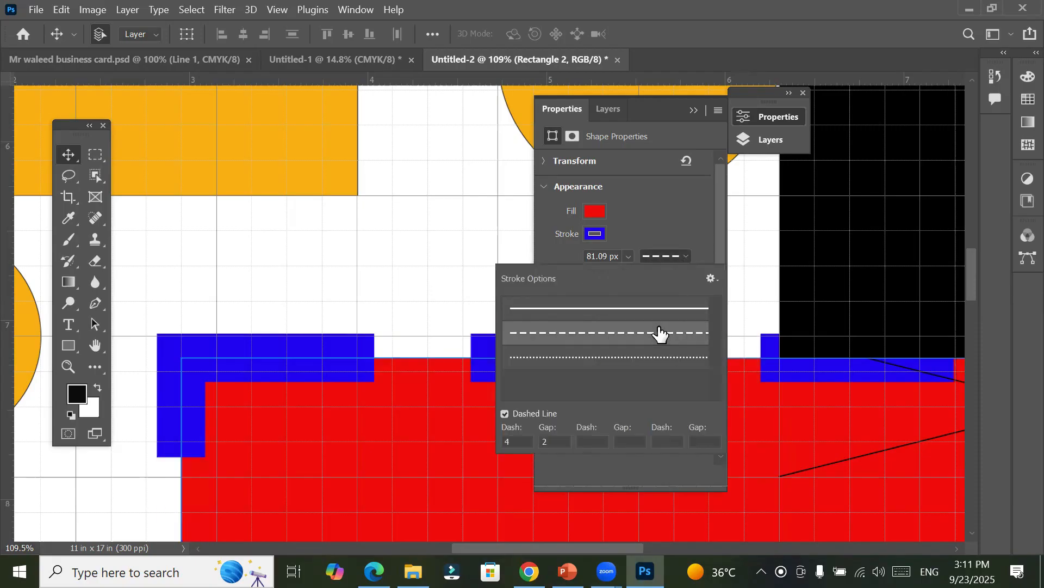
click(661, 225)
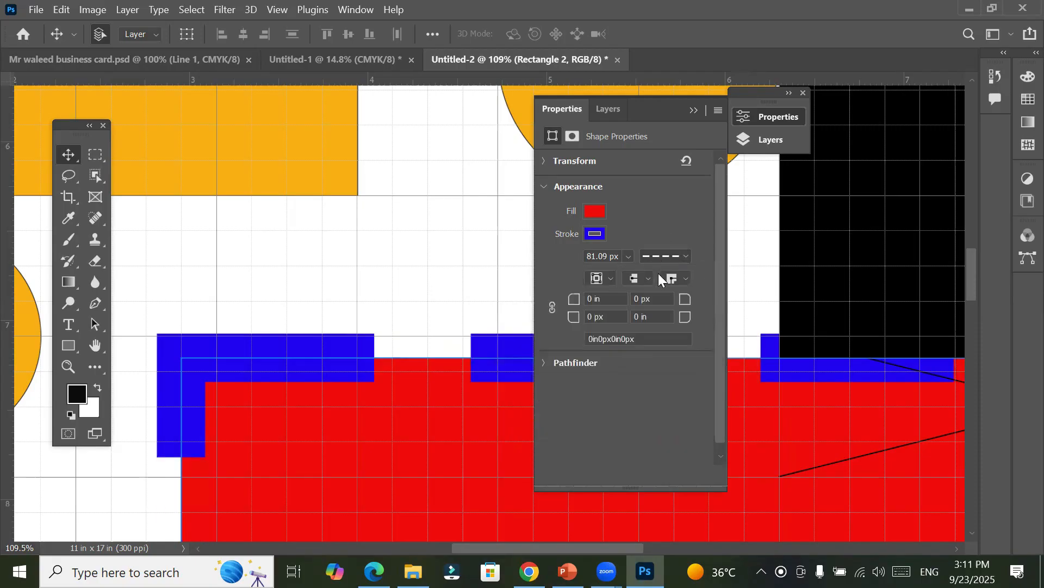
Step: Compare round and butt caps on the red rectangle's dashed stroke, and set its caps to square
click(649, 278)
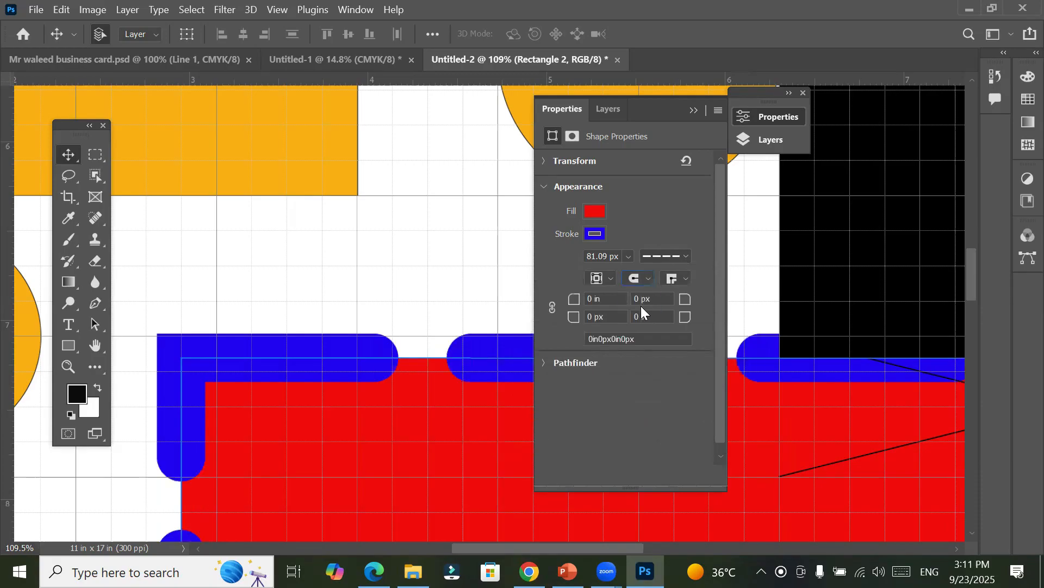
click(648, 278)
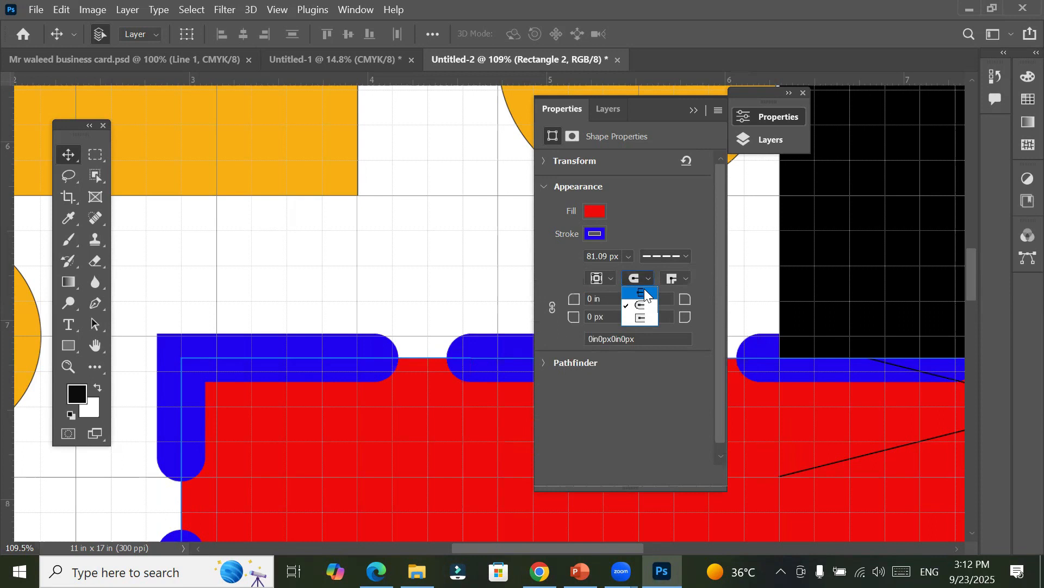
click(645, 291)
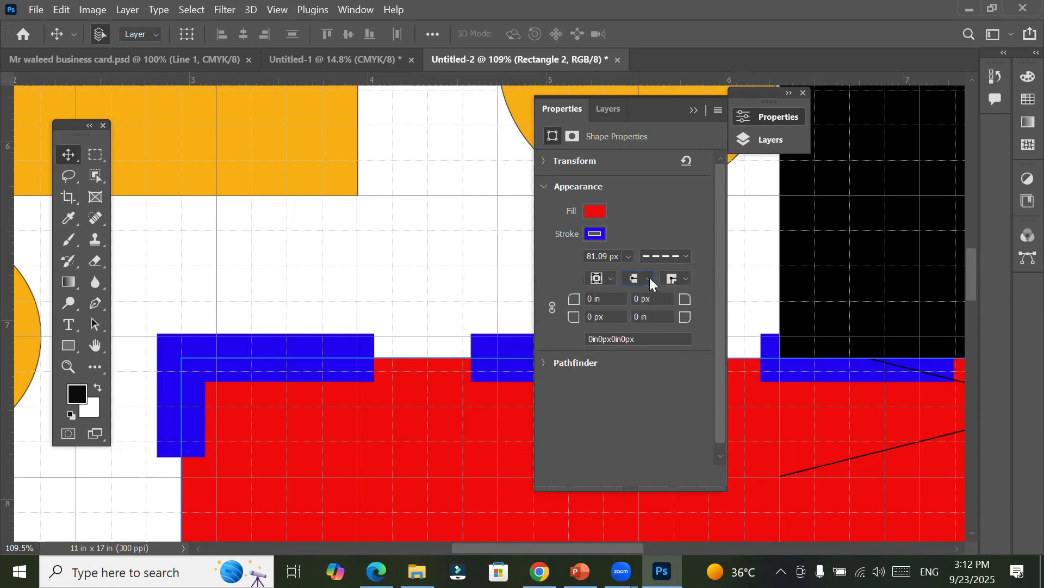
click(649, 278)
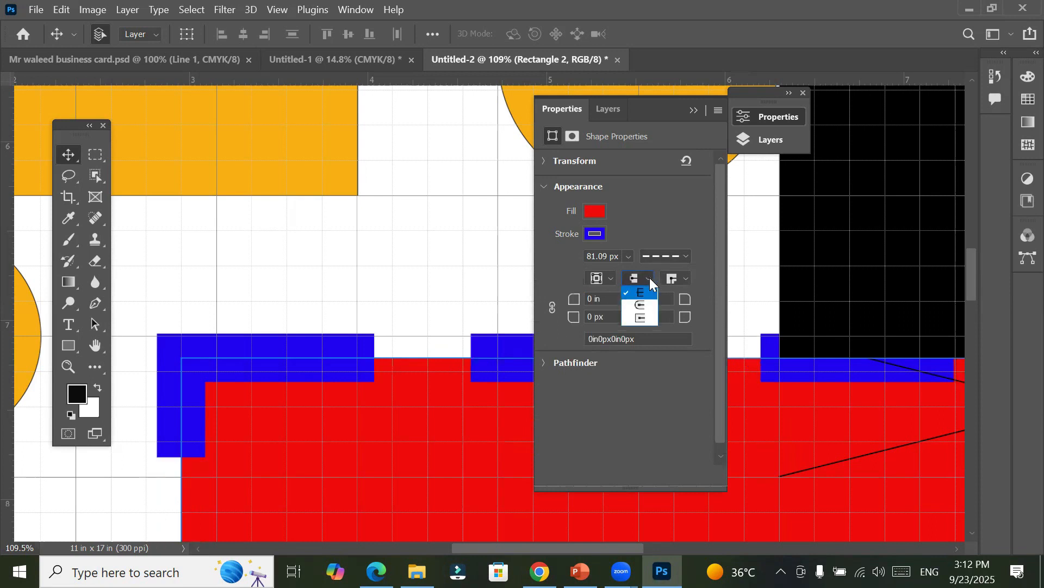
click(645, 316)
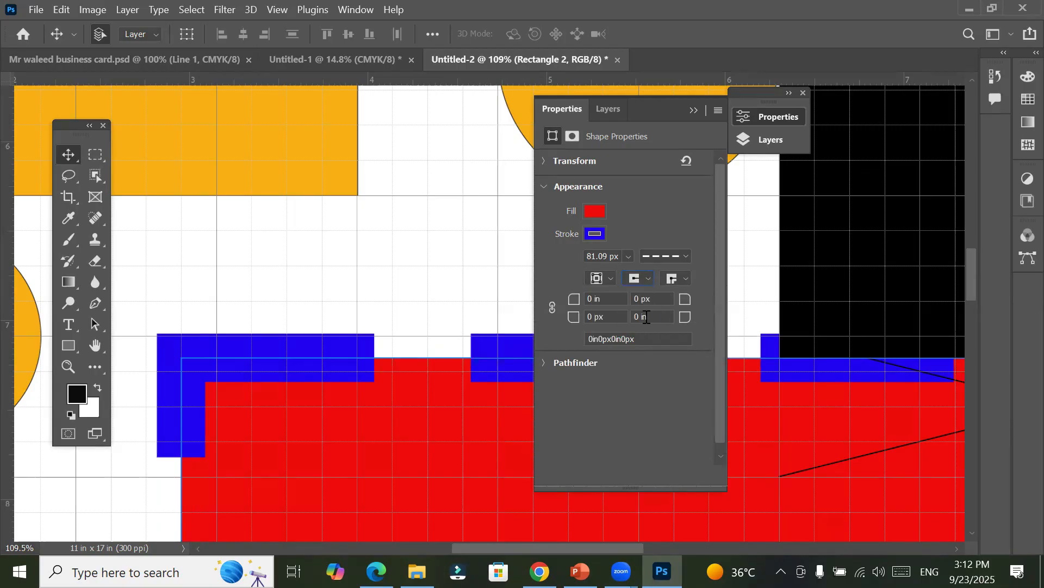
Step: Try butt caps again on the red rectangle's dashed stroke, and set its caps to round
click(650, 280)
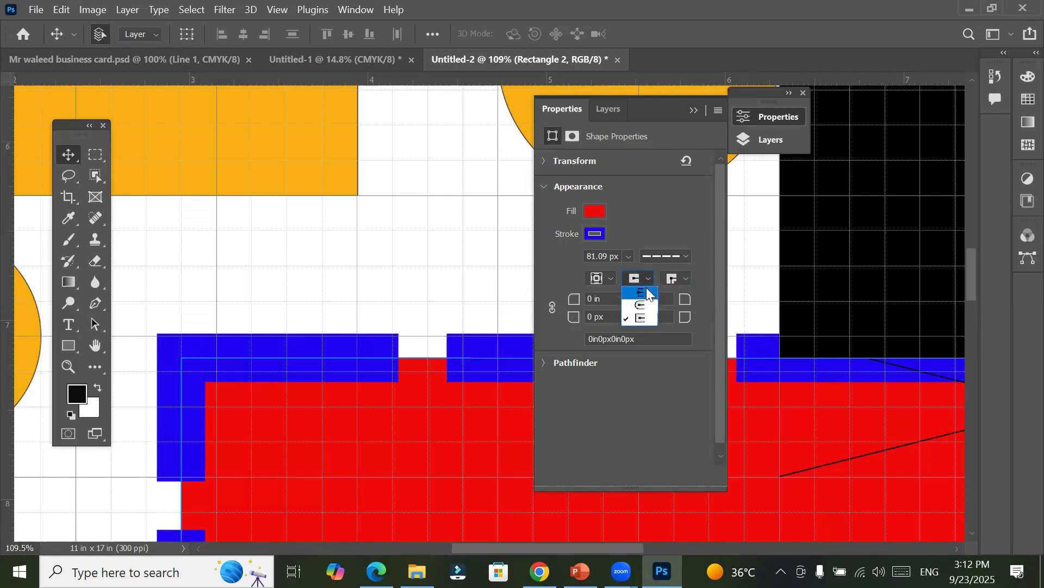
click(647, 290)
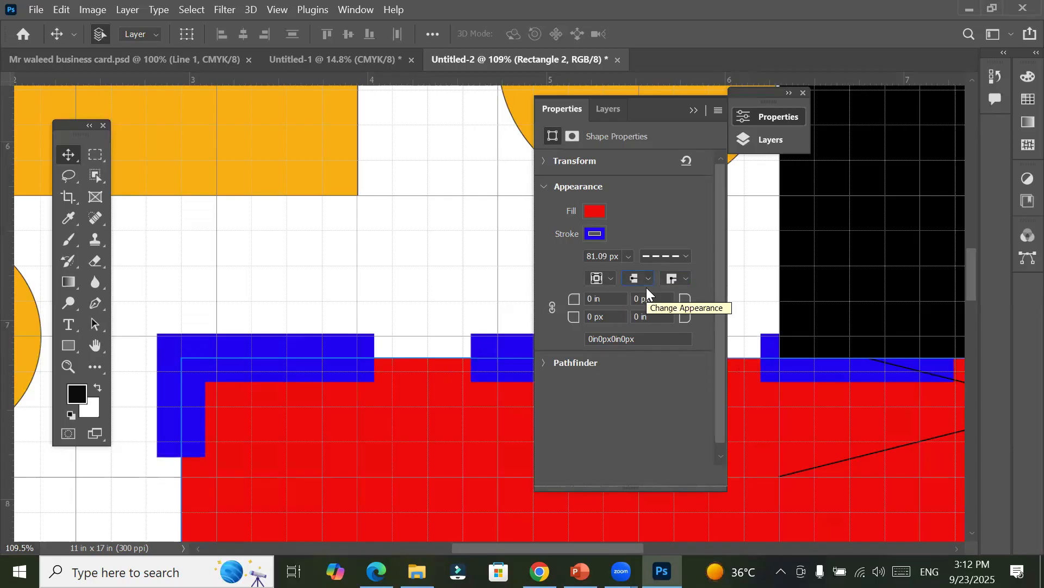
click(647, 279)
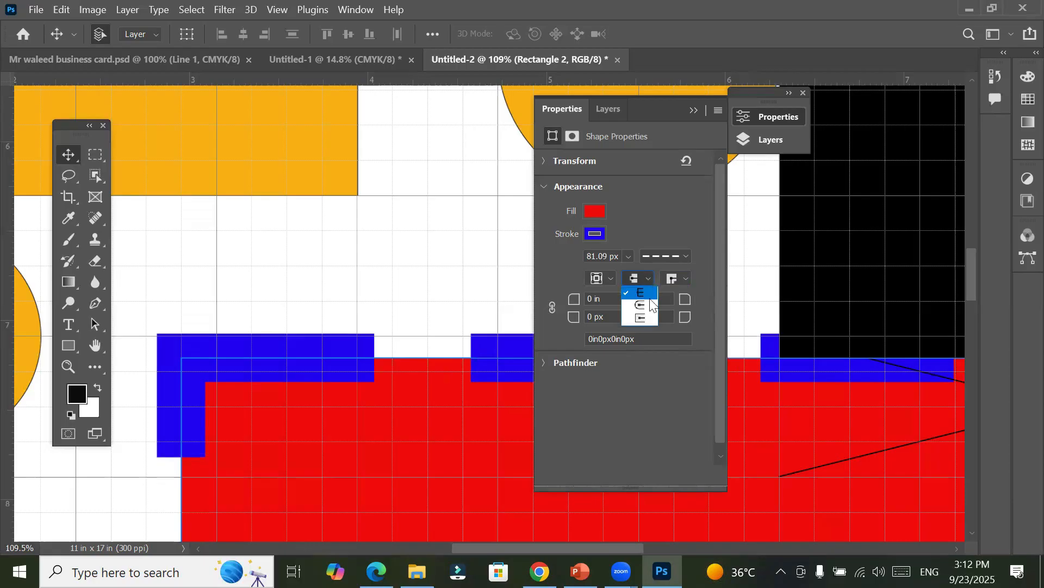
click(650, 305)
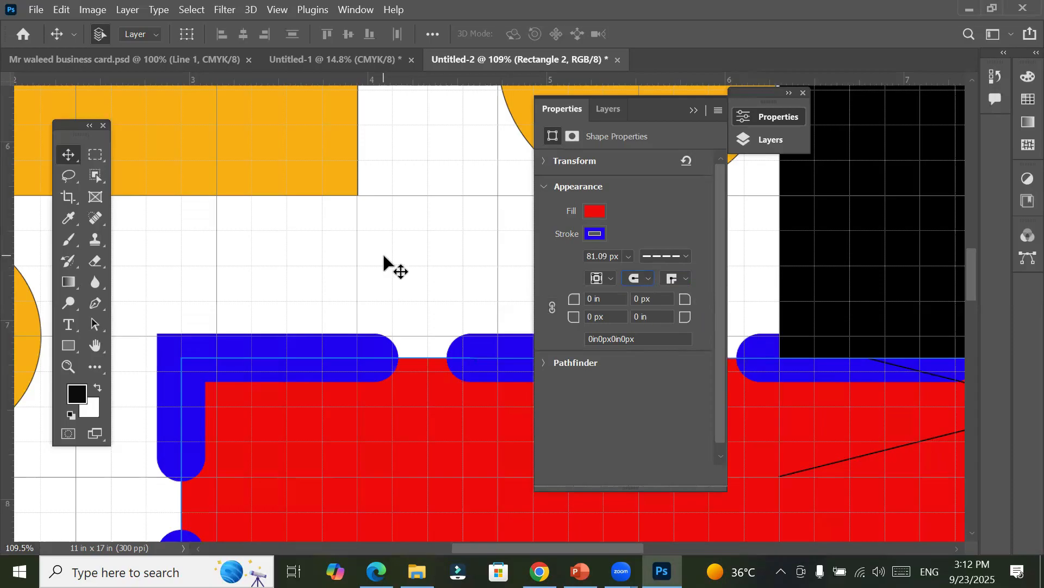
Step: Select the orange circle beside the red rectangle and thicken its black stroke to 21.06 px
scroll(383, 255, down, 3)
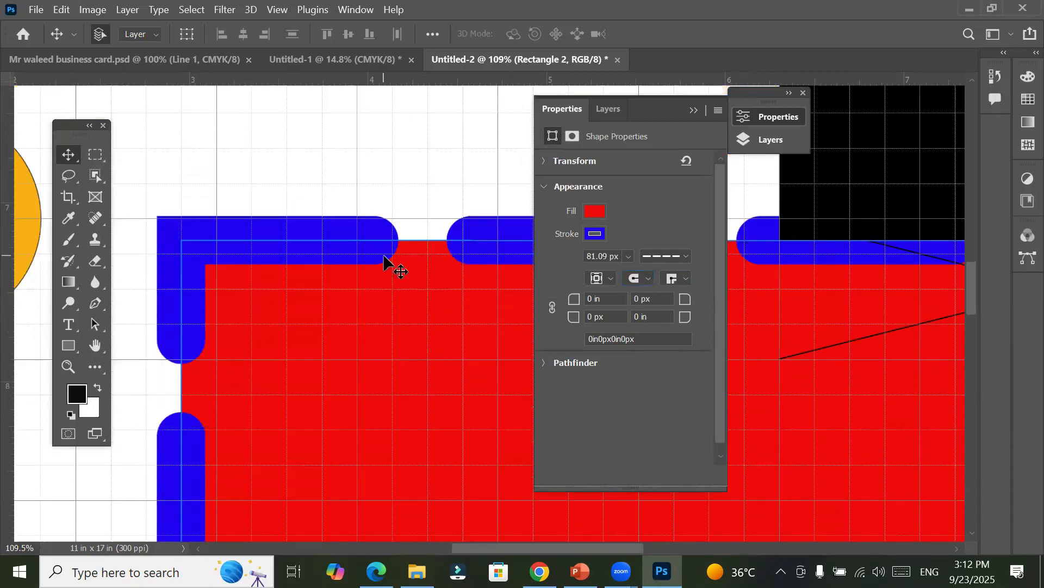
scroll(383, 255, down, 6)
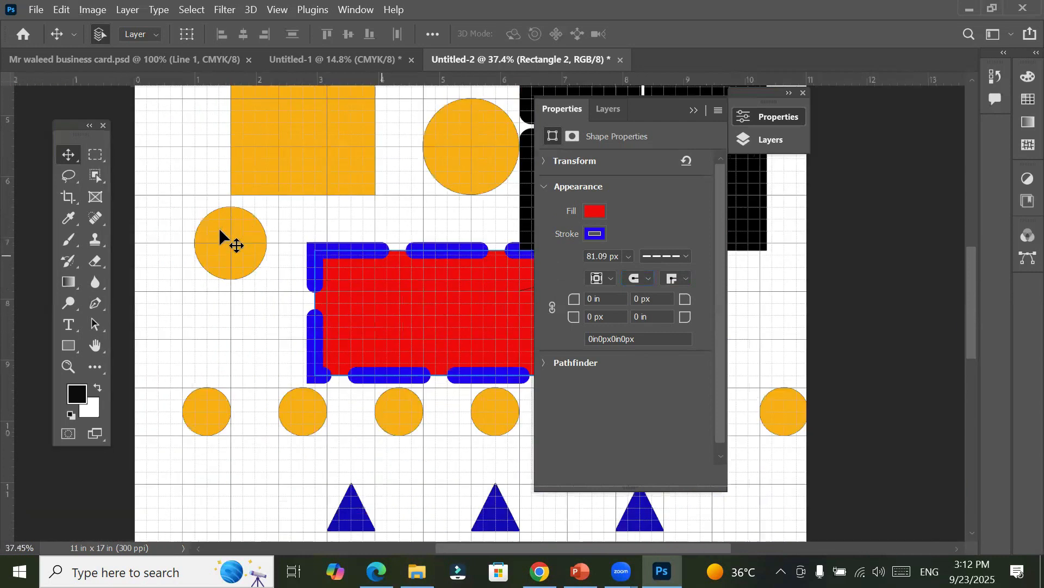
click(219, 231)
scroll(223, 232, up, 1)
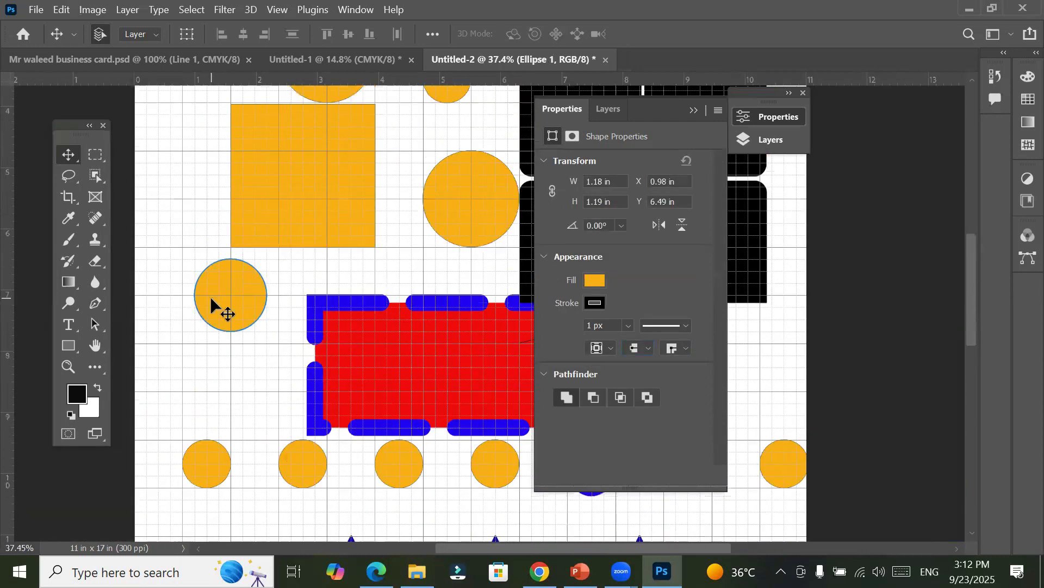
scroll(214, 289, up, 6)
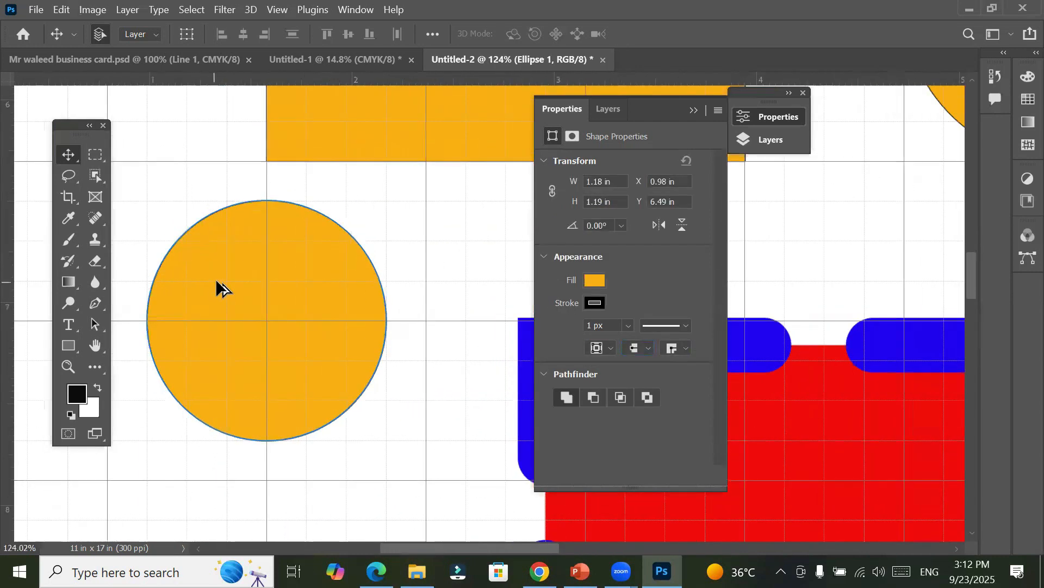
scroll(216, 279, up, 1)
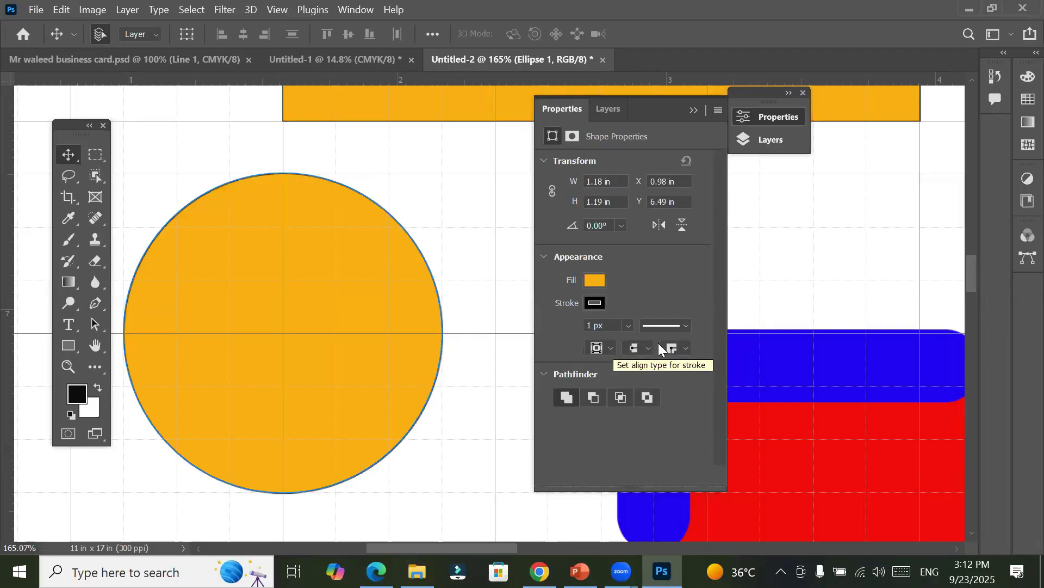
click(623, 325)
drag(636, 342, 660, 337)
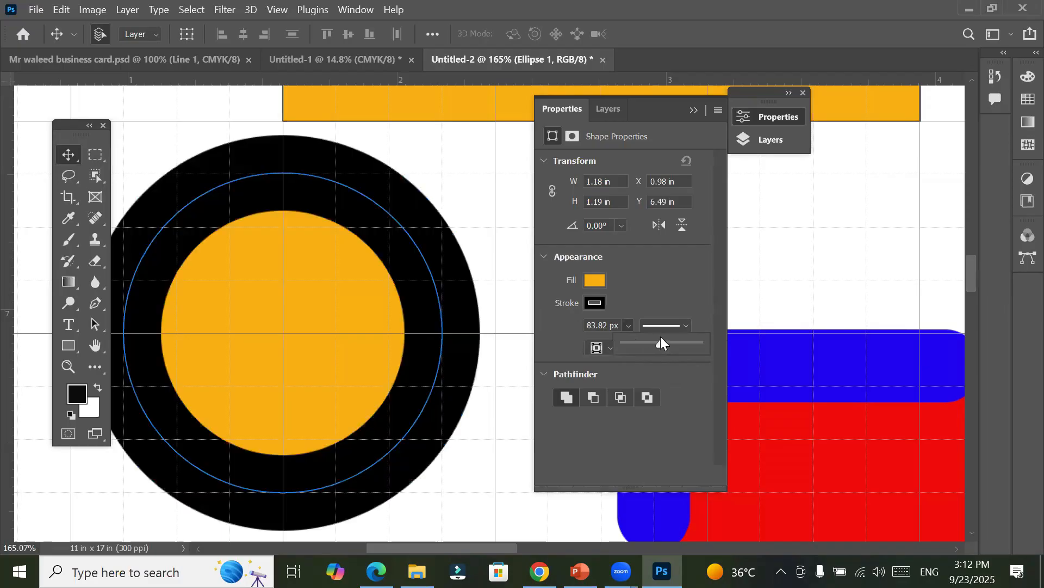
drag(656, 343, 642, 343)
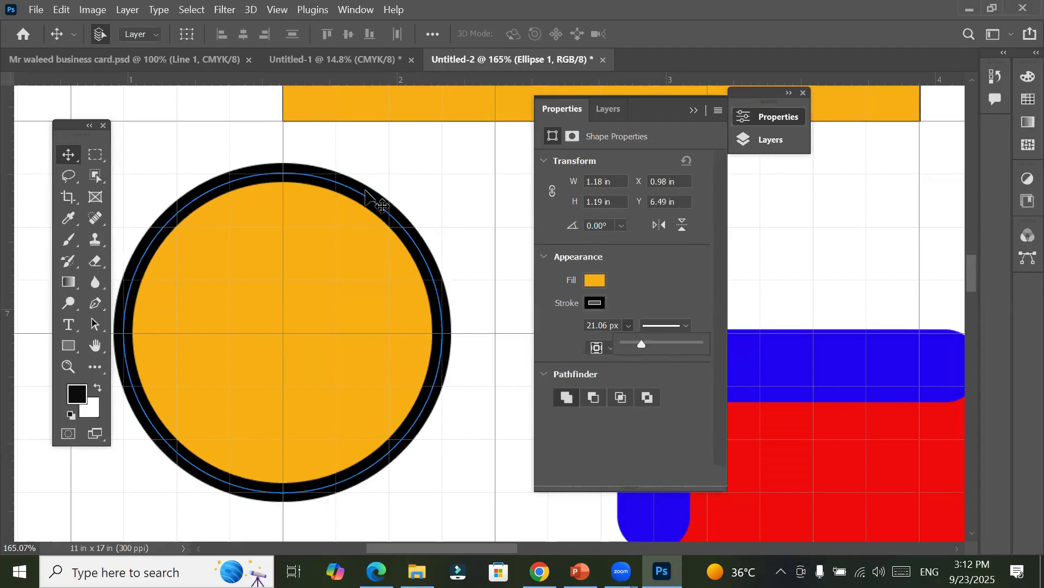
Step: Compare inside and outside alignment on the orange circle's solid stroke, and return it to inside
click(605, 348)
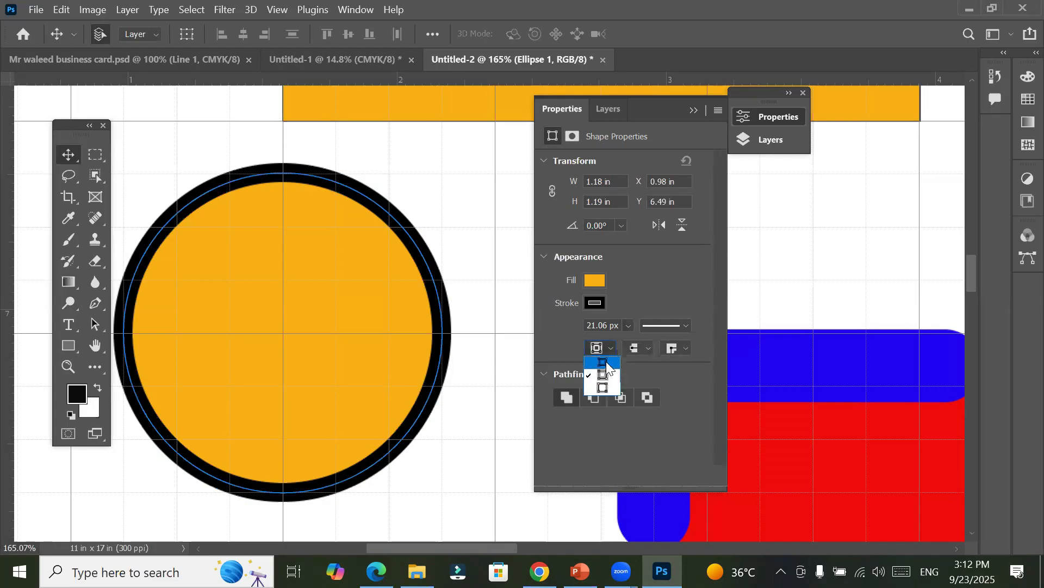
click(604, 362)
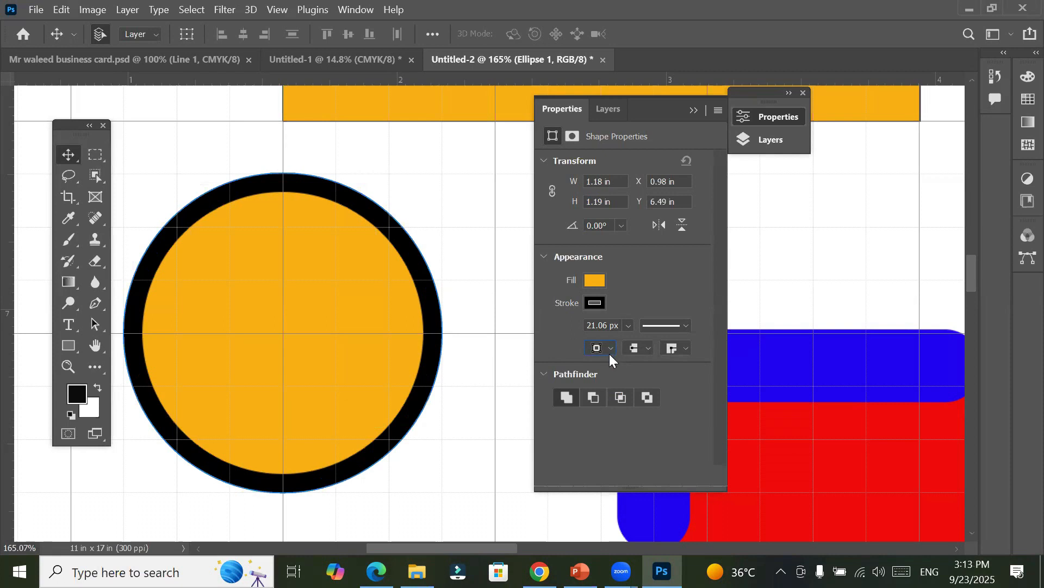
click(612, 346)
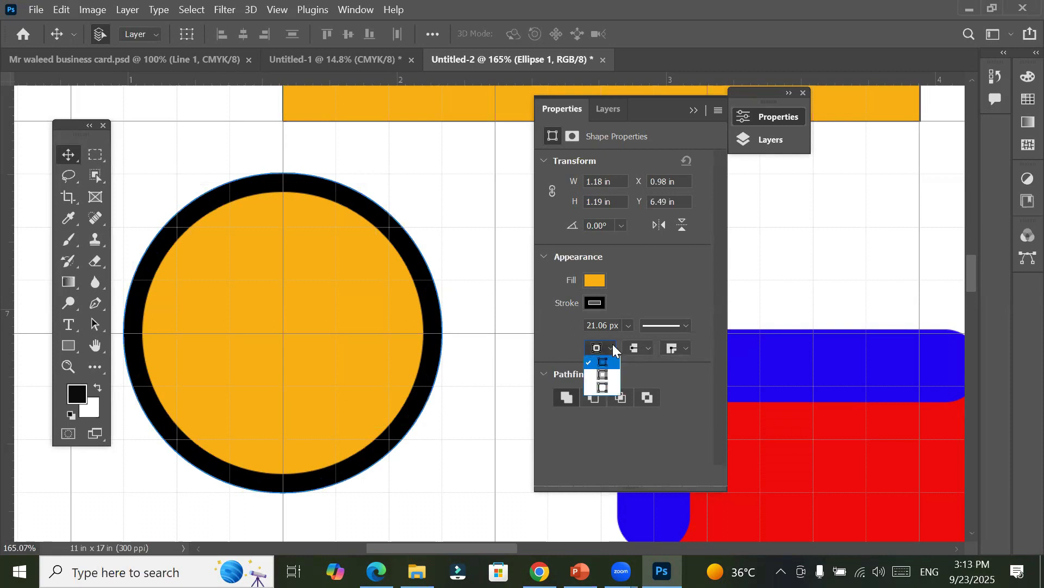
click(604, 388)
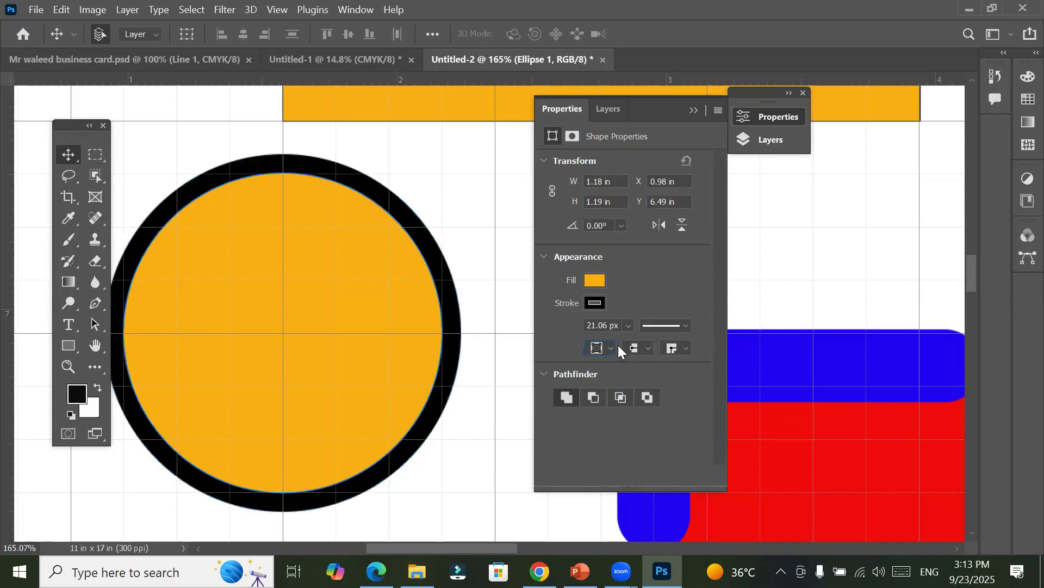
click(611, 347)
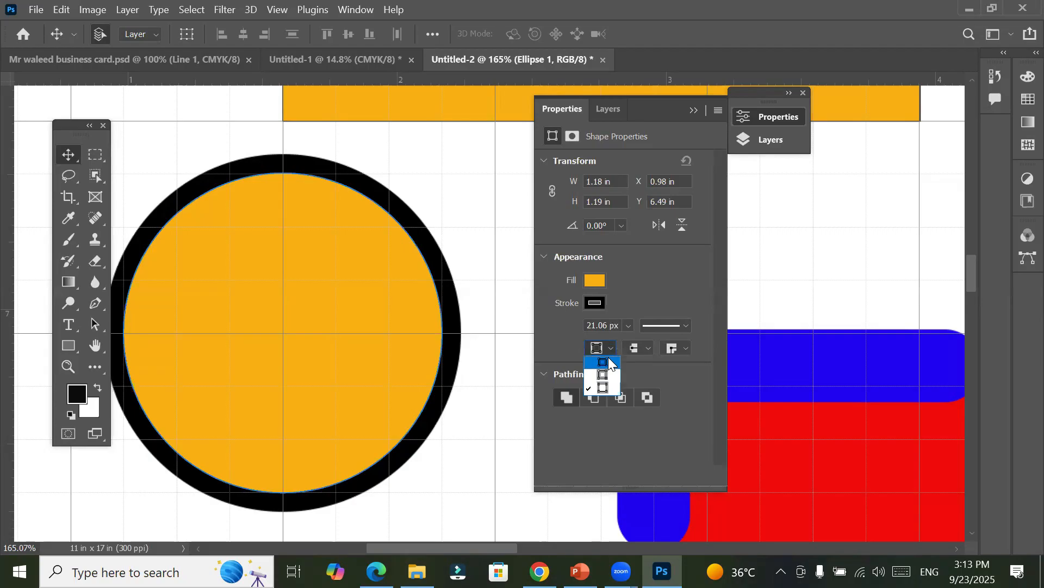
click(603, 362)
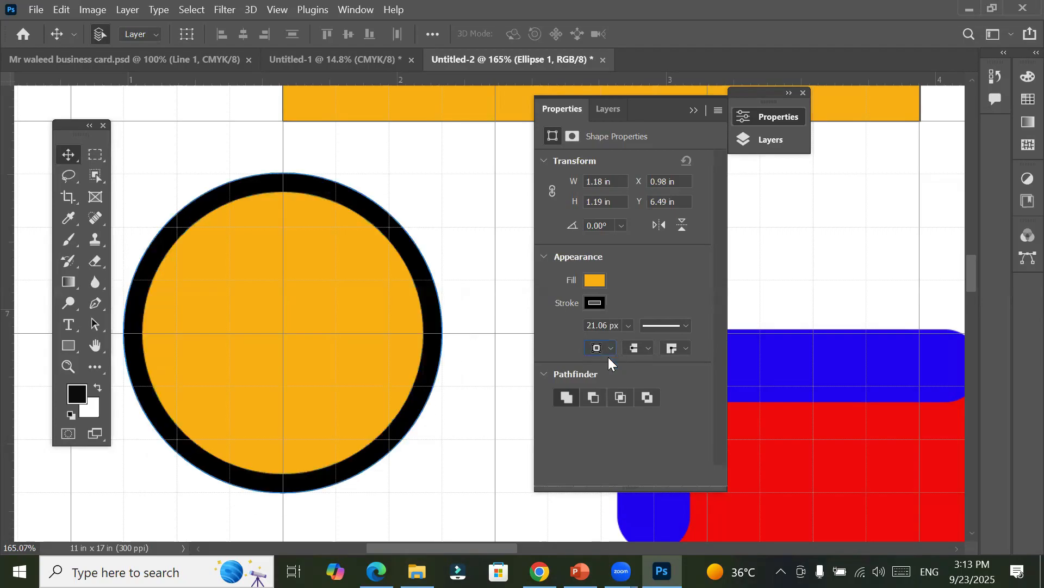
Step: Apply the dashed line preset with dash 4 and gap 2 to the orange circle's stroke
click(688, 324)
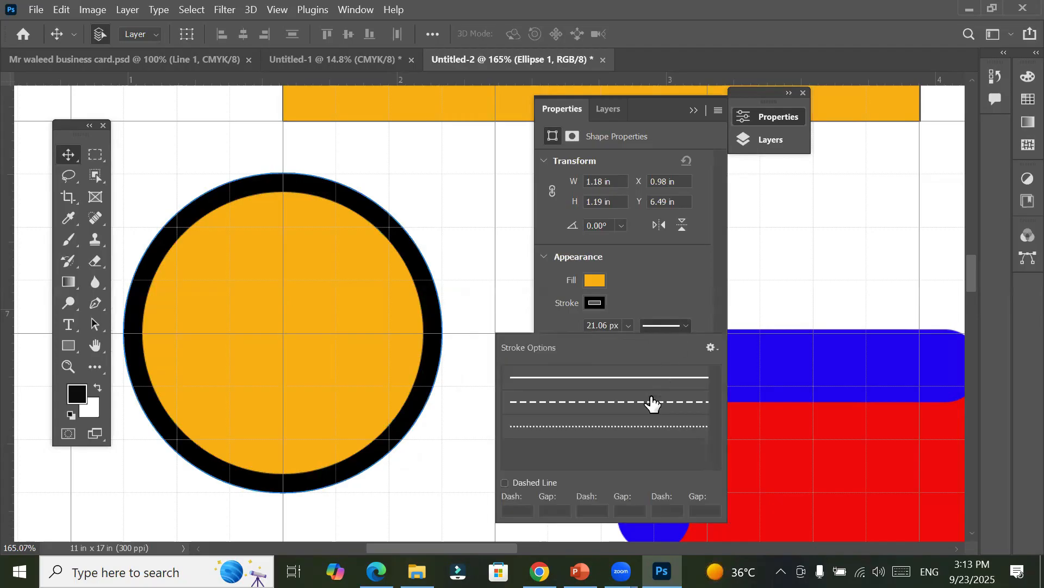
click(653, 403)
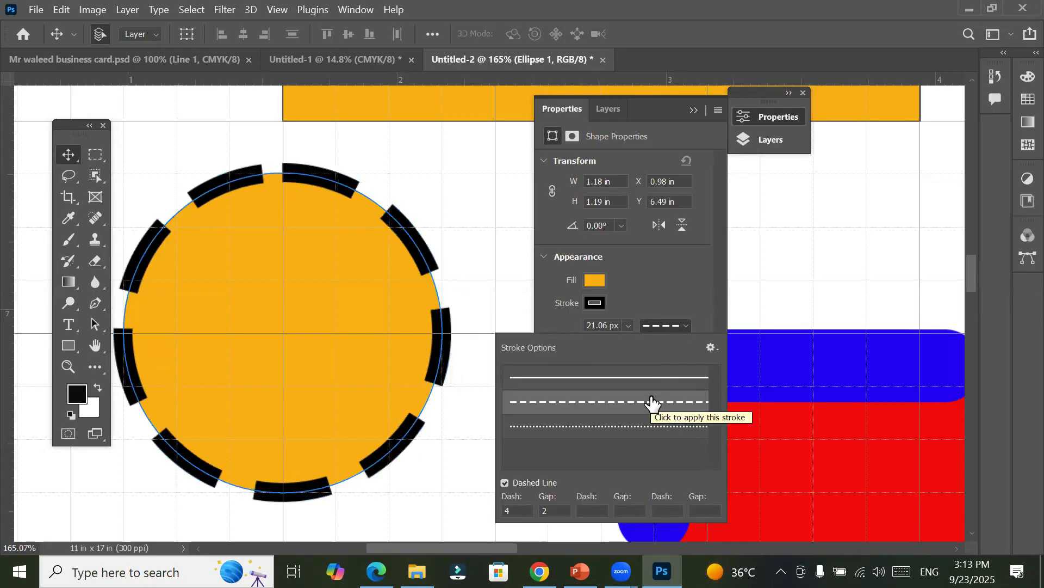
click(675, 293)
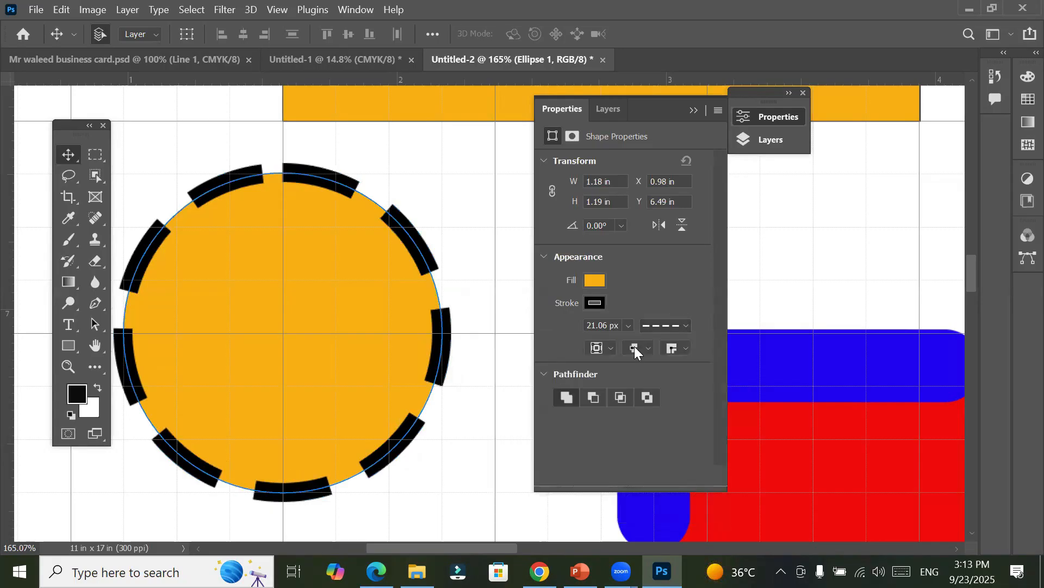
Step: Align the orange circle's dashed stroke to the inside and set its width to 12.87 px
click(603, 350)
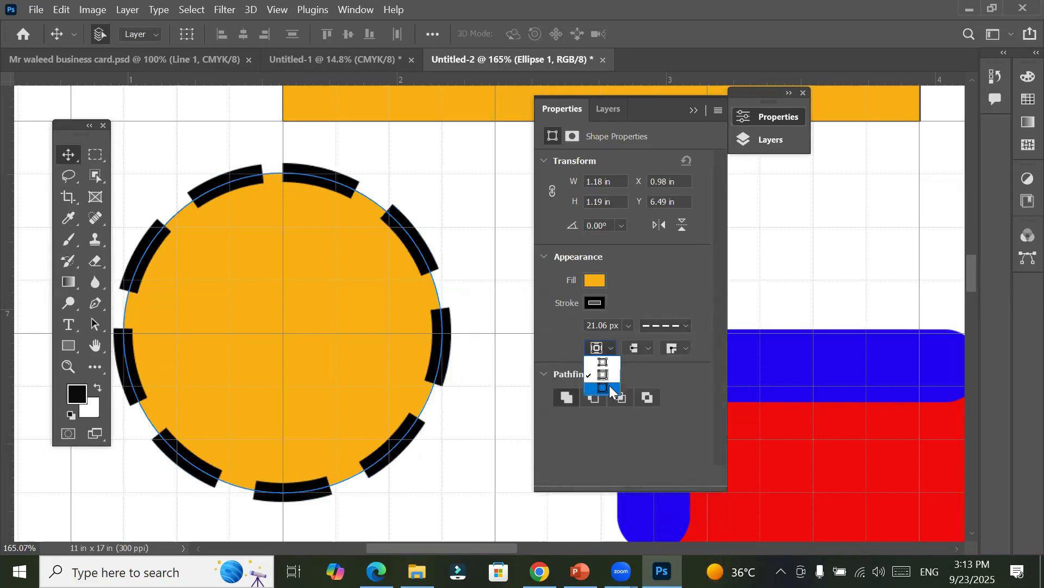
click(609, 364)
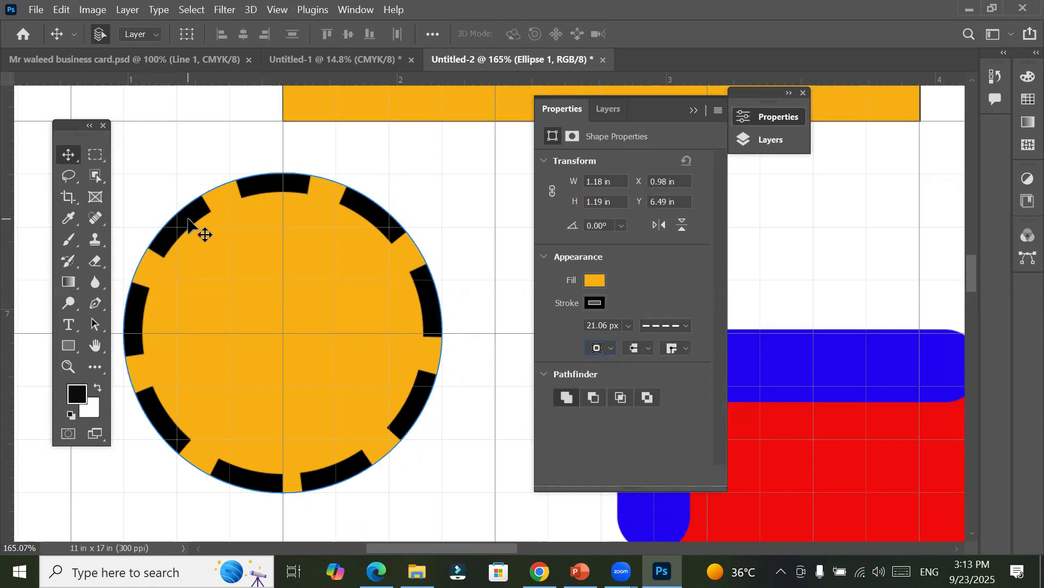
click(629, 325)
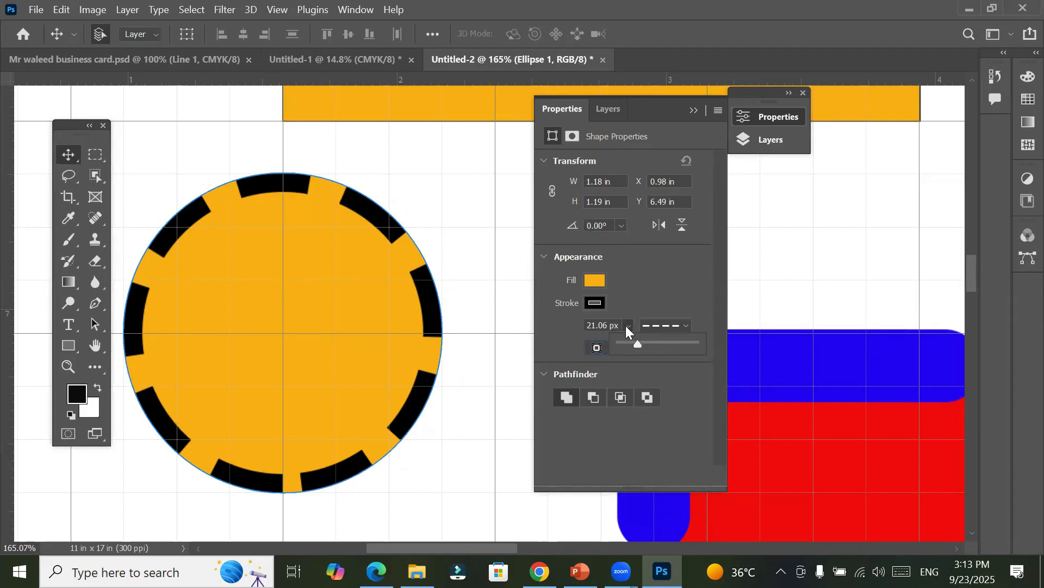
mouse_move(647, 341)
mouse_down()
mouse_move(666, 340)
mouse_move(635, 339)
mouse_up()
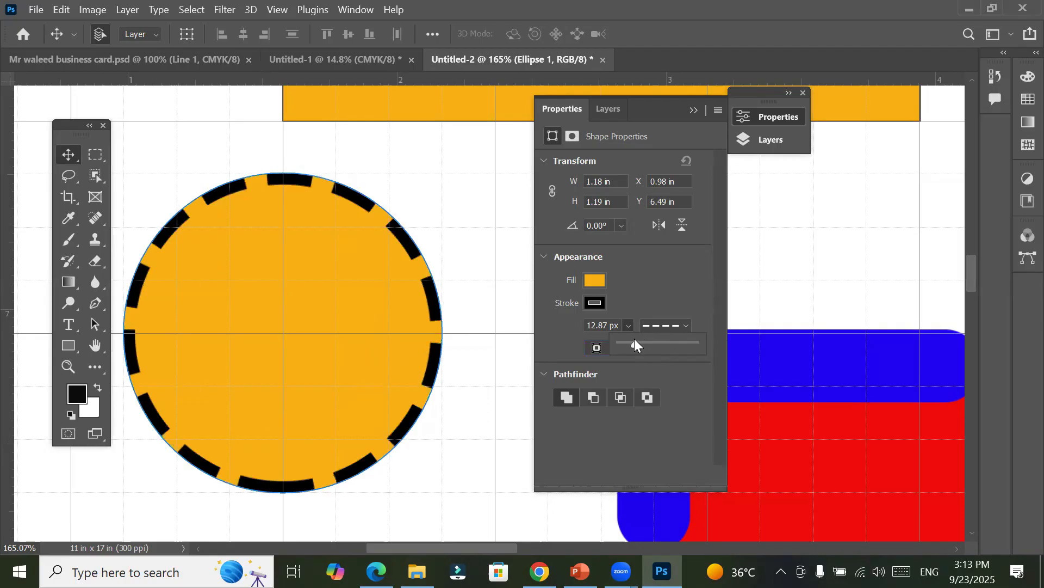
click(654, 289)
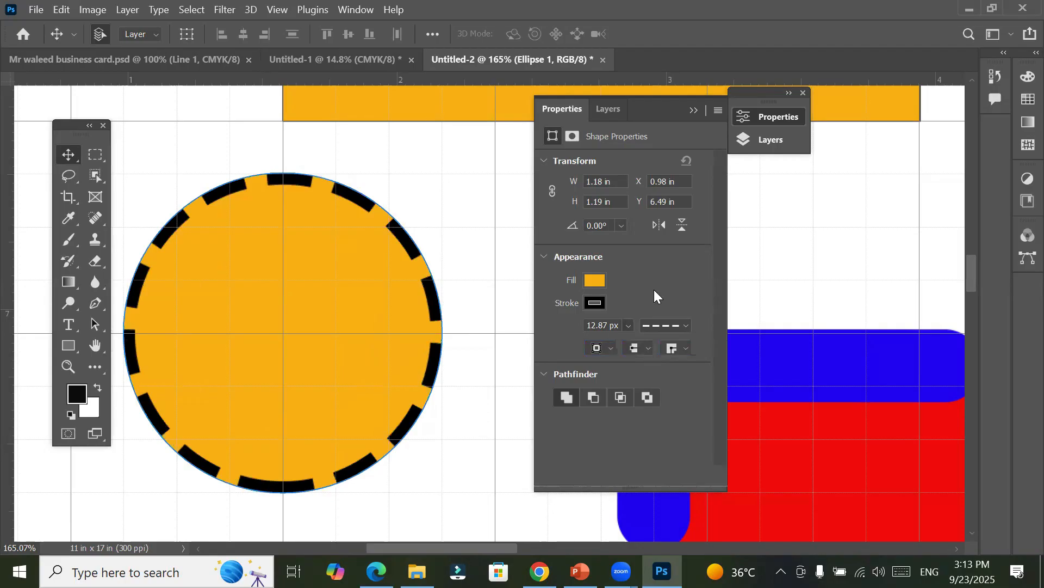
Step: Set the dash to 1 and the gap to 1 for the orange circle's dashed stroke
click(686, 326)
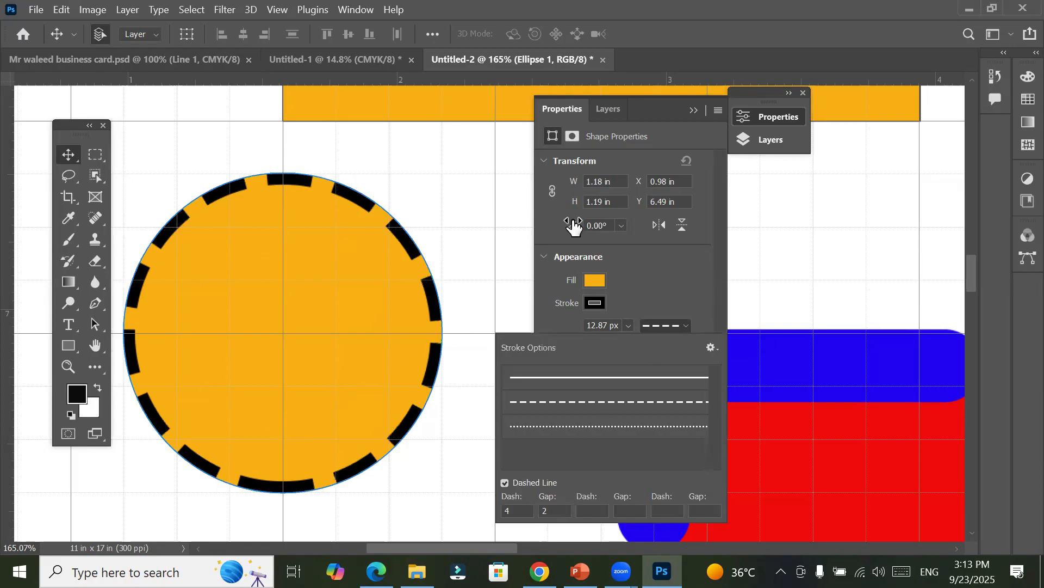
click(519, 510)
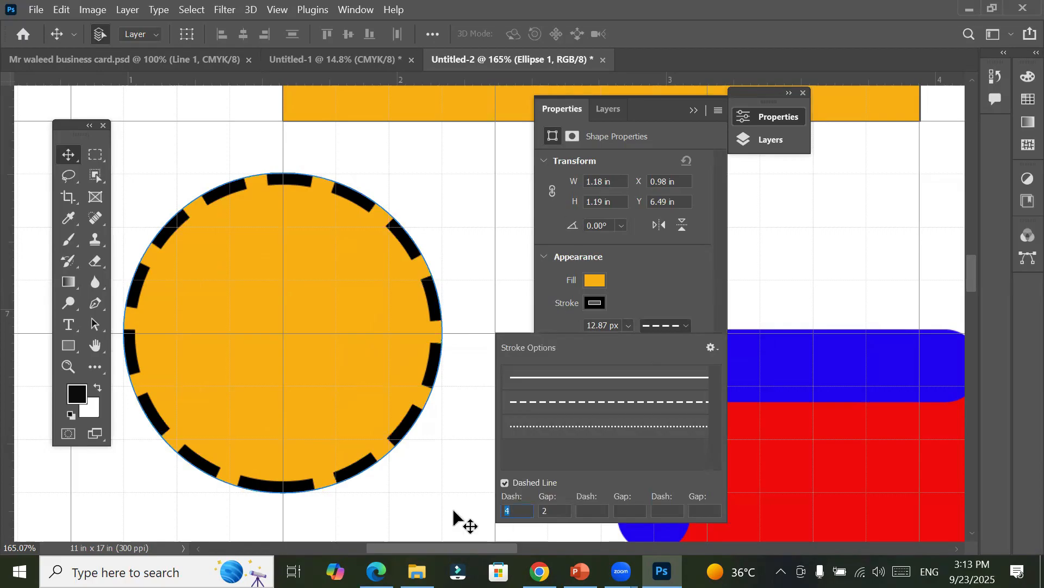
text(1)
key(Tab)
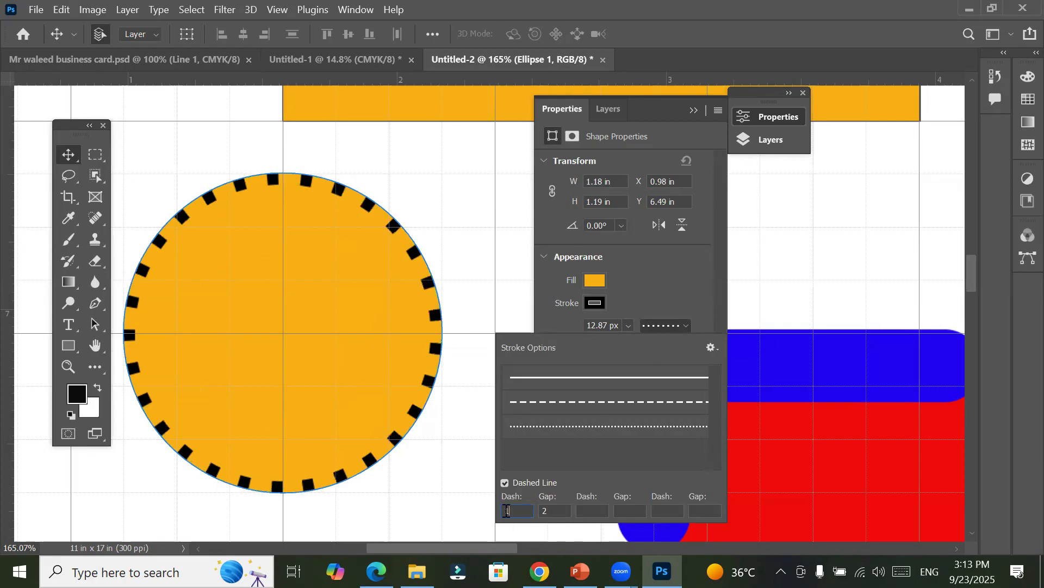
text(1)
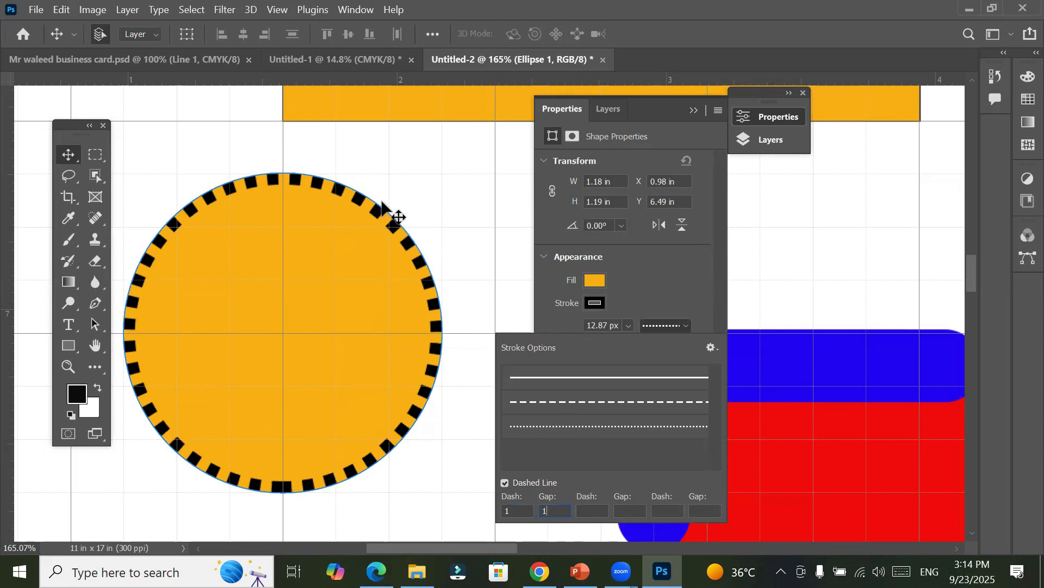
click(644, 278)
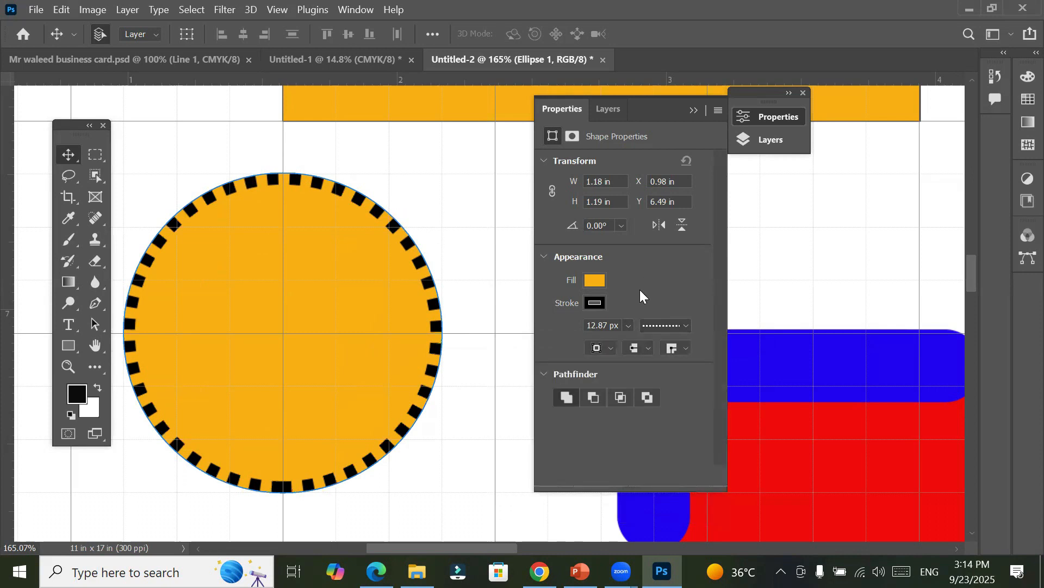
Step: Compare outside and center alignment on the orange circle's finely dashed stroke, and restore inside alignment
click(612, 346)
click(603, 383)
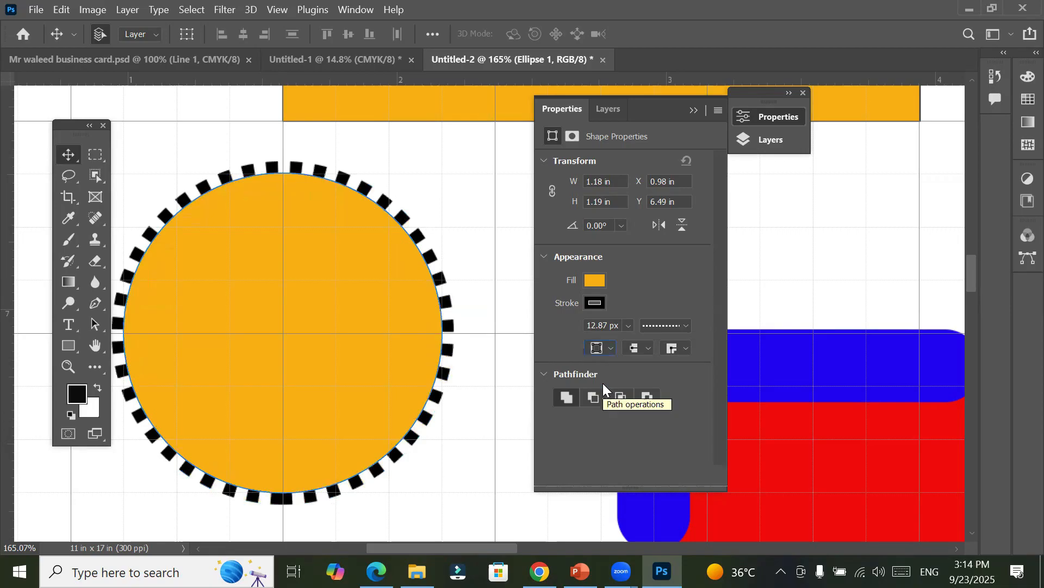
click(611, 345)
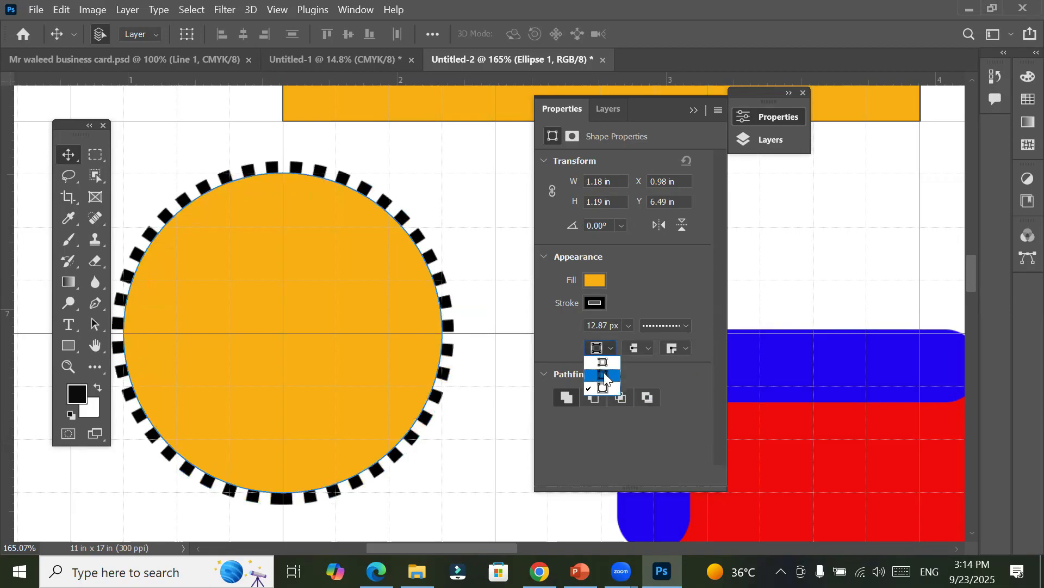
click(605, 377)
click(608, 347)
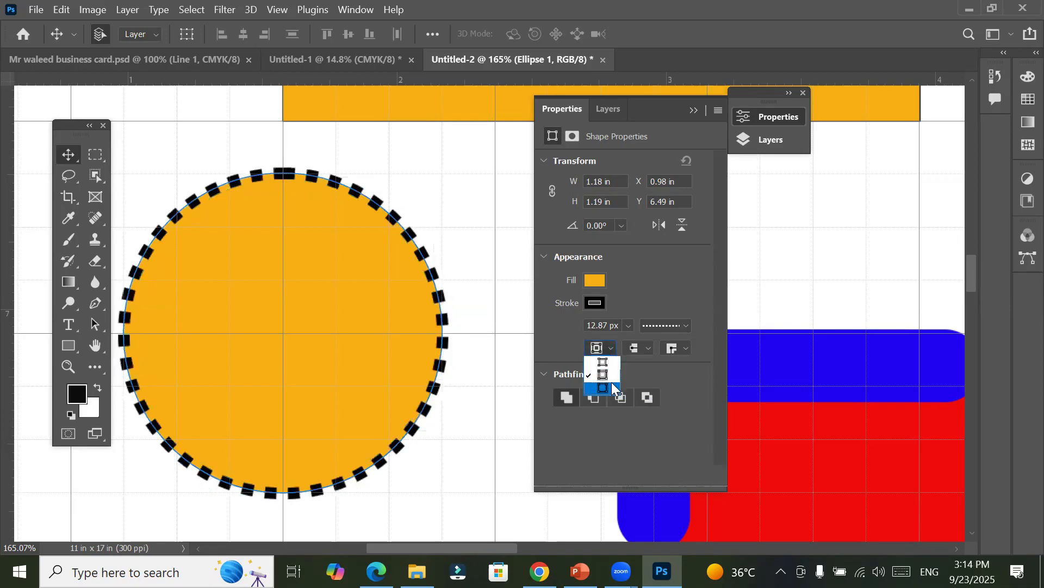
click(613, 361)
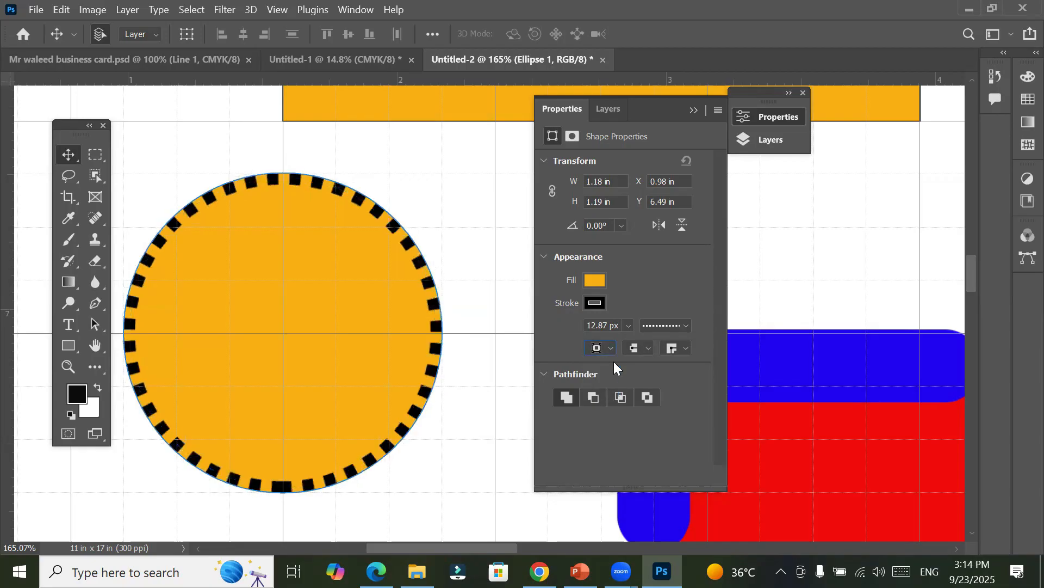
Step: Increase the orange circle's inside-aligned dashed stroke to 146.59 px so the dashes form wedges
click(627, 326)
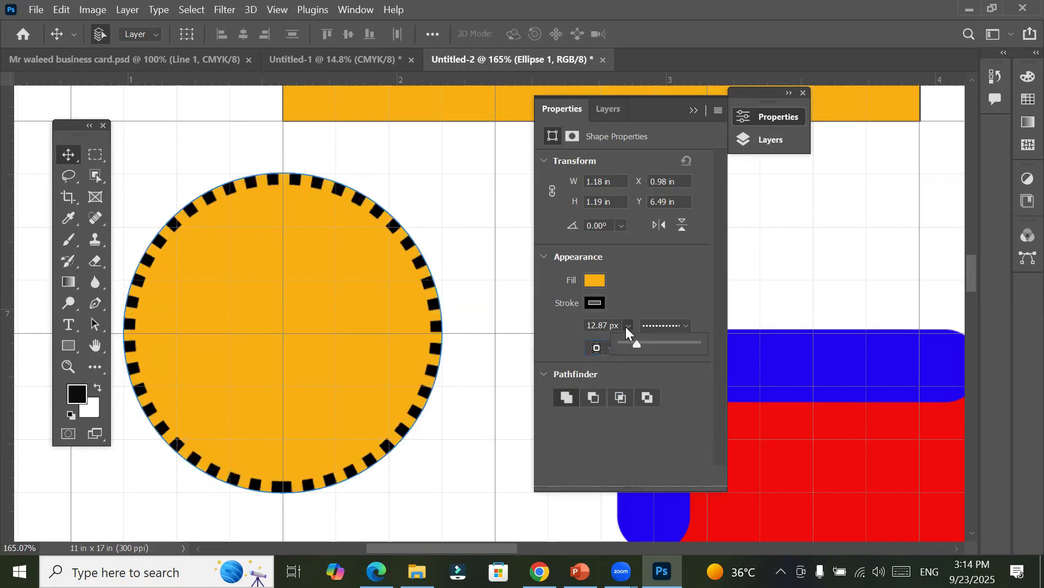
drag(637, 345, 677, 344)
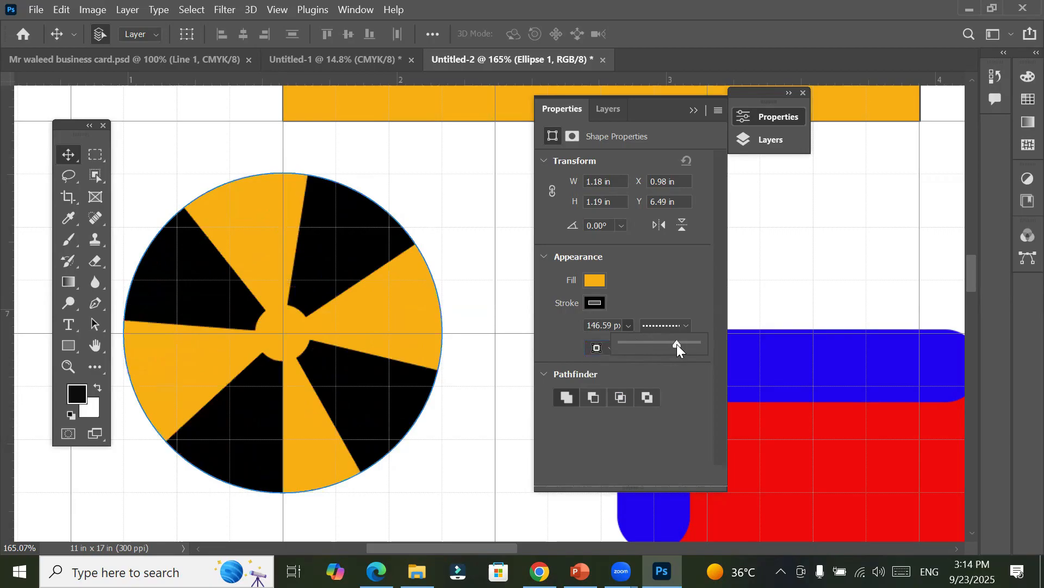
Step: Compare outside and inside alignment on the orange circle's 146.59 px dashed stroke, and switch it to center alignment
click(64, 156)
click(188, 186)
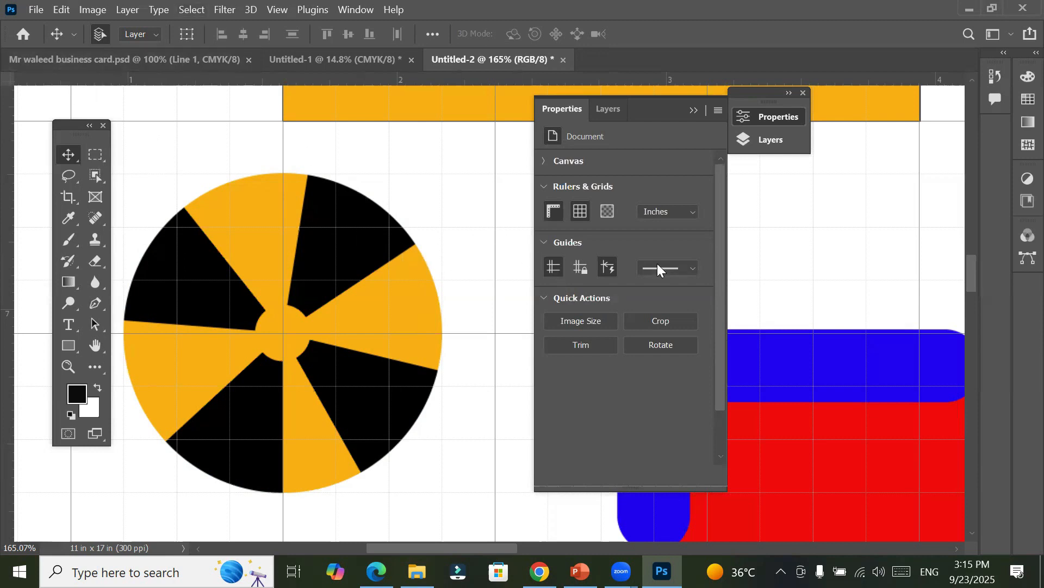
click(334, 265)
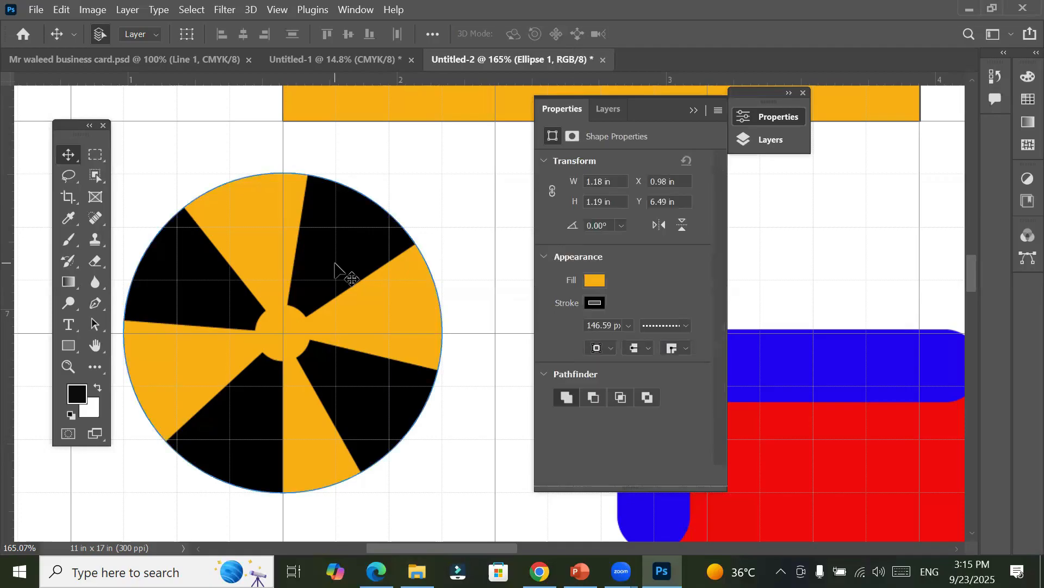
click(609, 350)
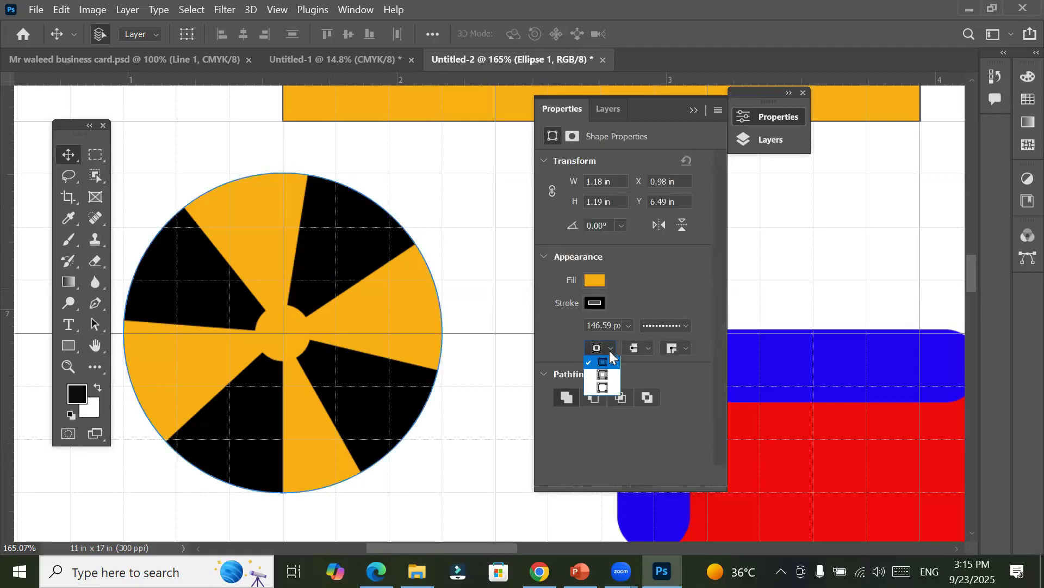
click(607, 389)
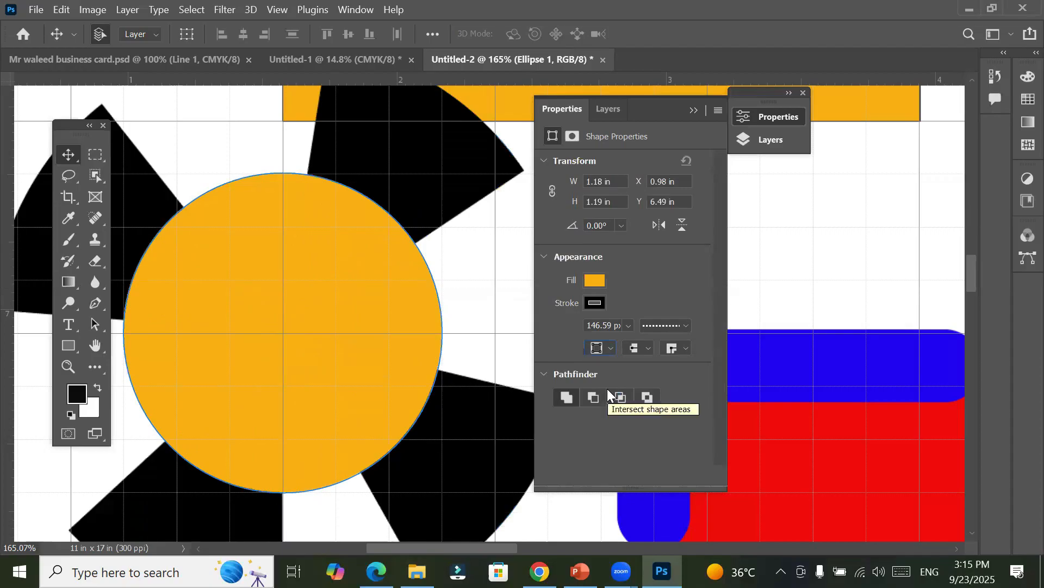
click(608, 348)
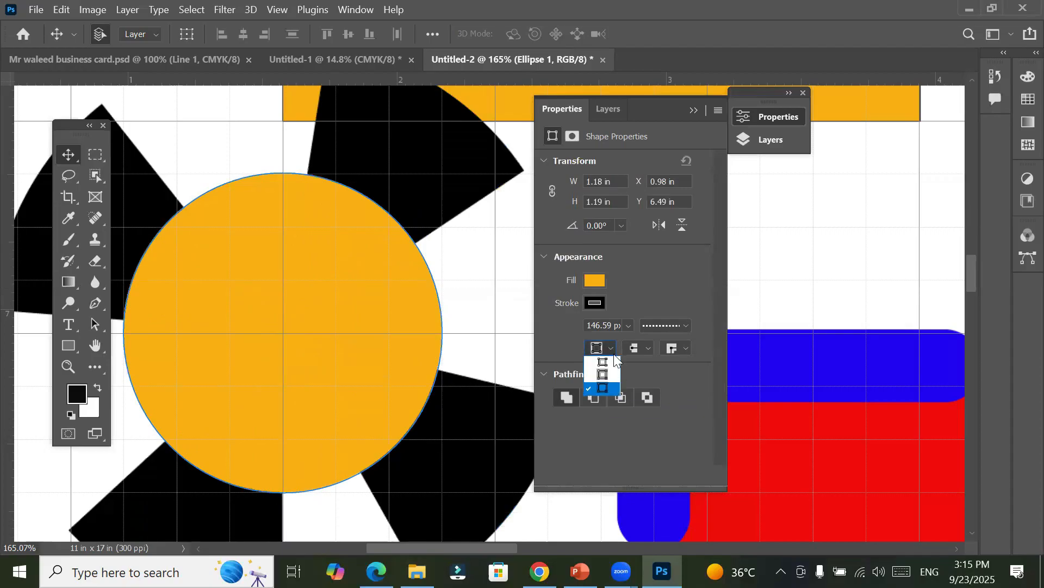
click(612, 366)
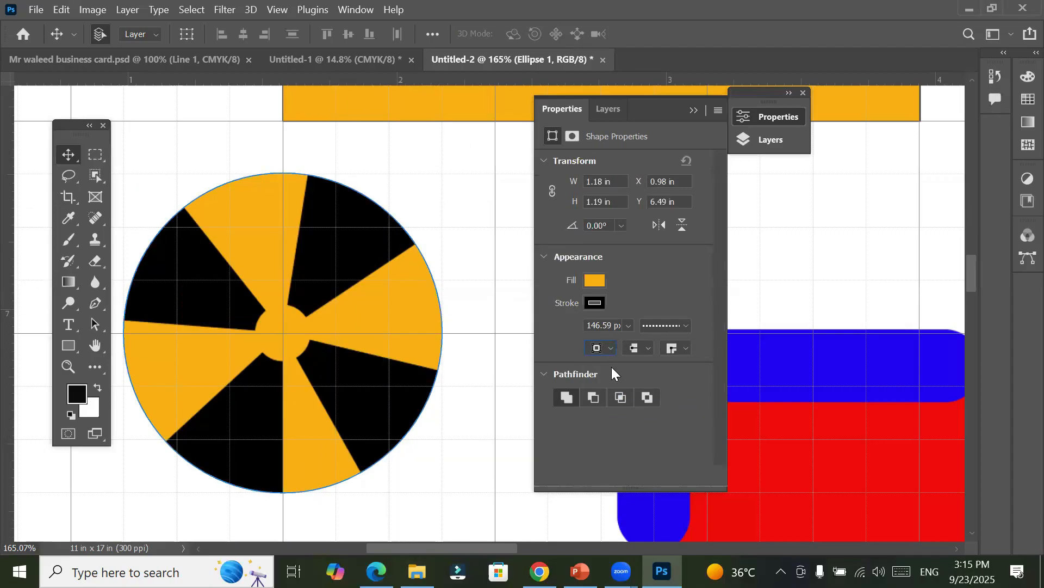
click(610, 348)
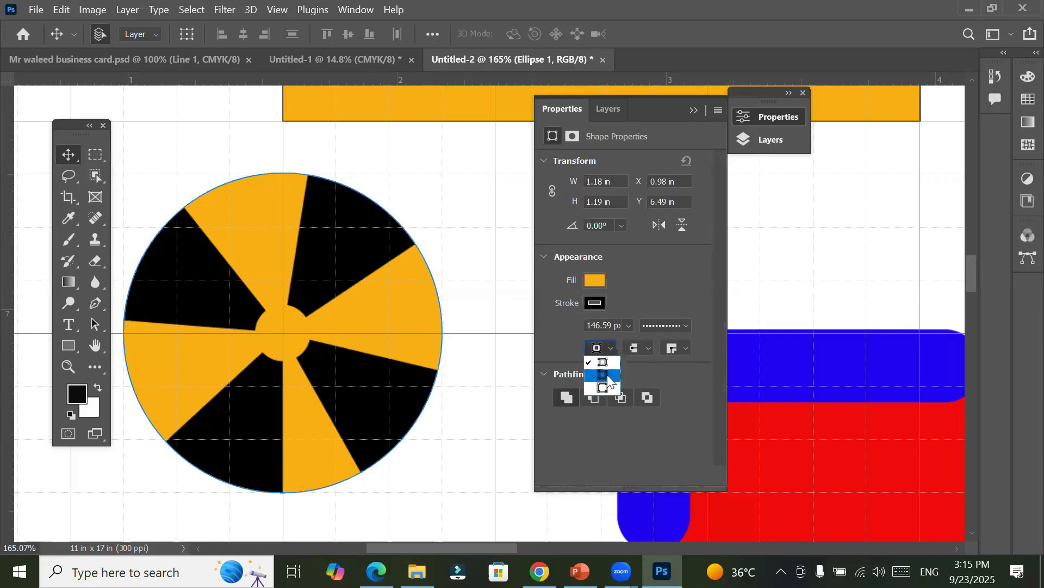
click(607, 375)
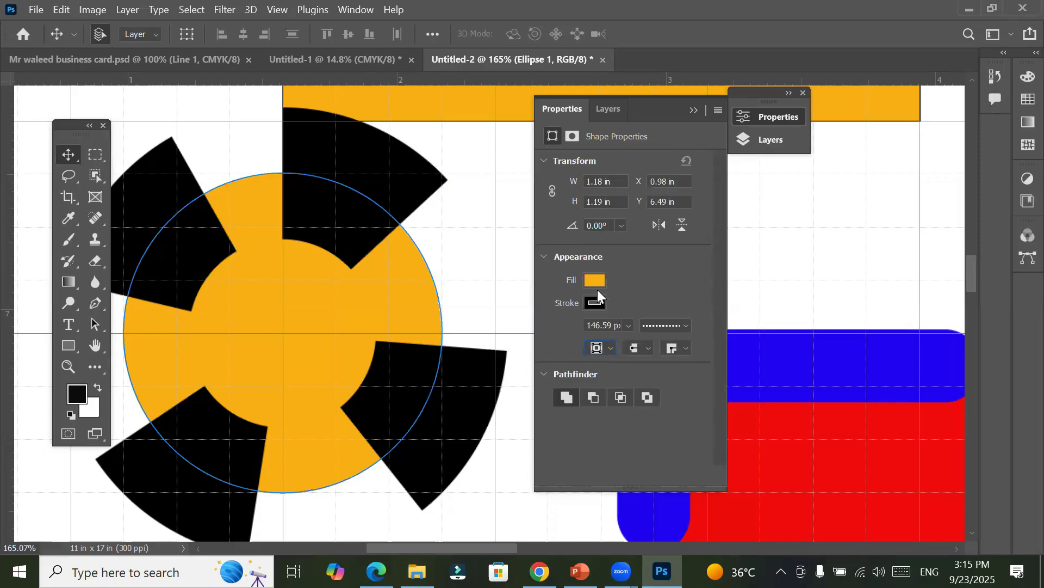
Step: Set the orange circle's dashed stroke width to 40.16 px and align it to the inside
click(628, 325)
drag(647, 345, 632, 347)
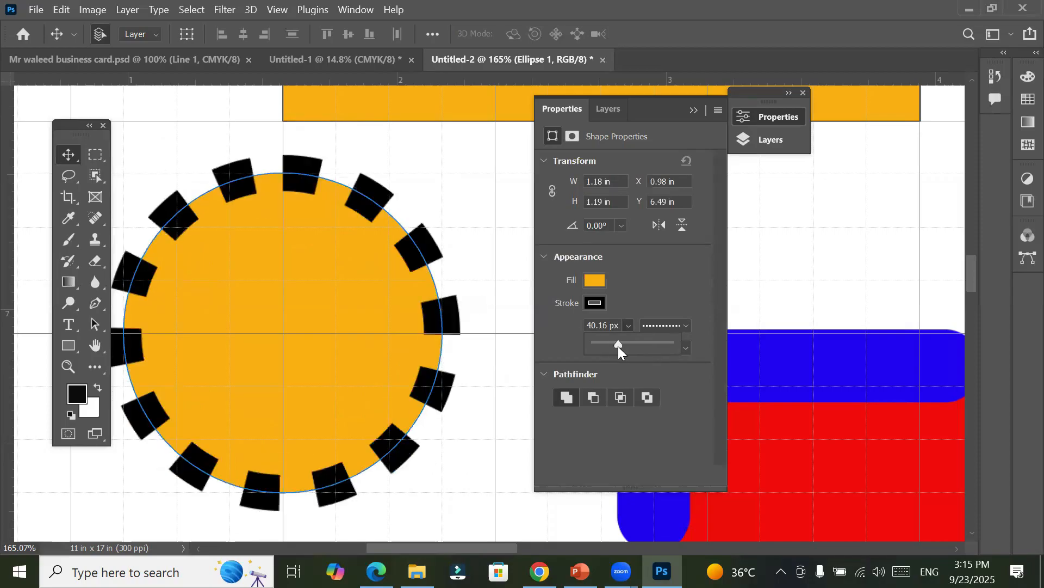
click(632, 278)
click(610, 346)
click(606, 358)
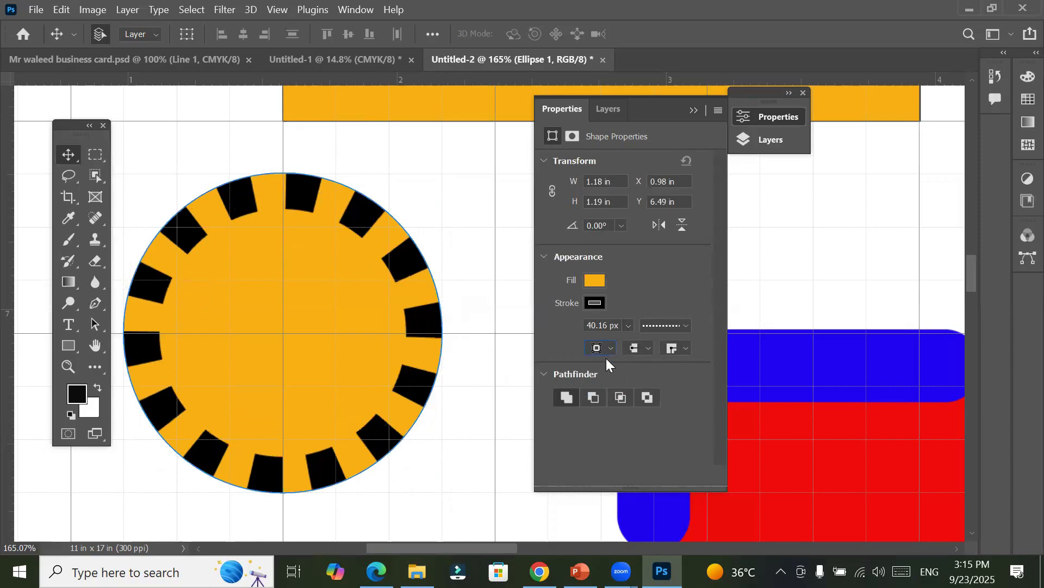
Step: Align the orange circle's stroke to the outside and set its dash-gap pairs to 1-1, 2-2 and 3-3
click(606, 346)
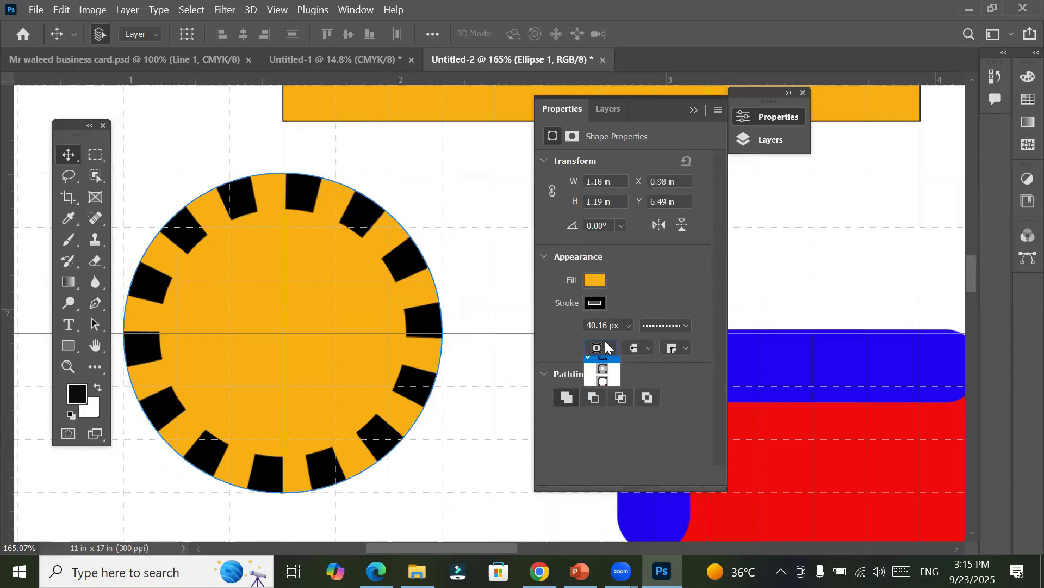
click(606, 382)
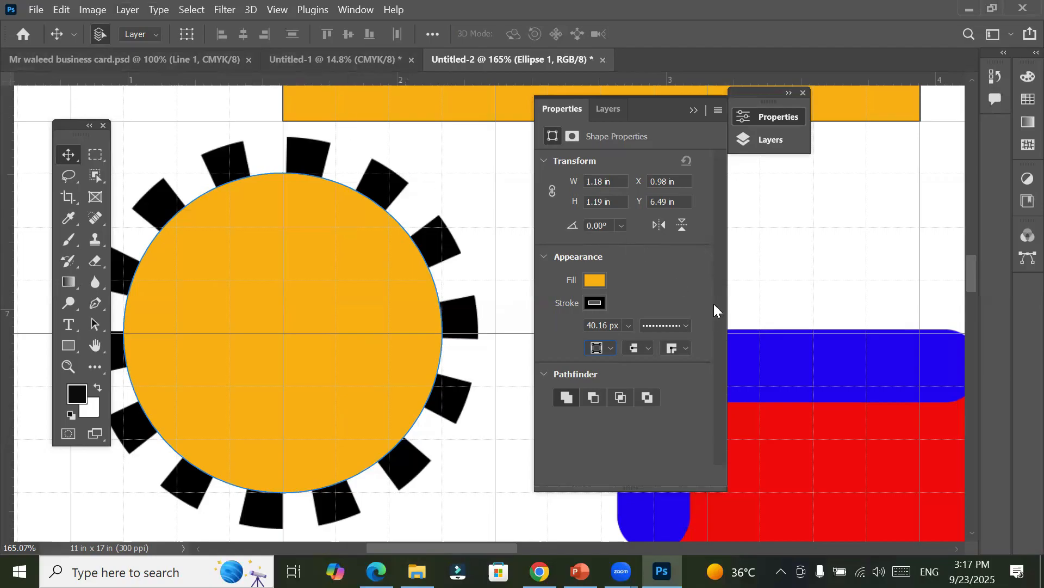
click(686, 324)
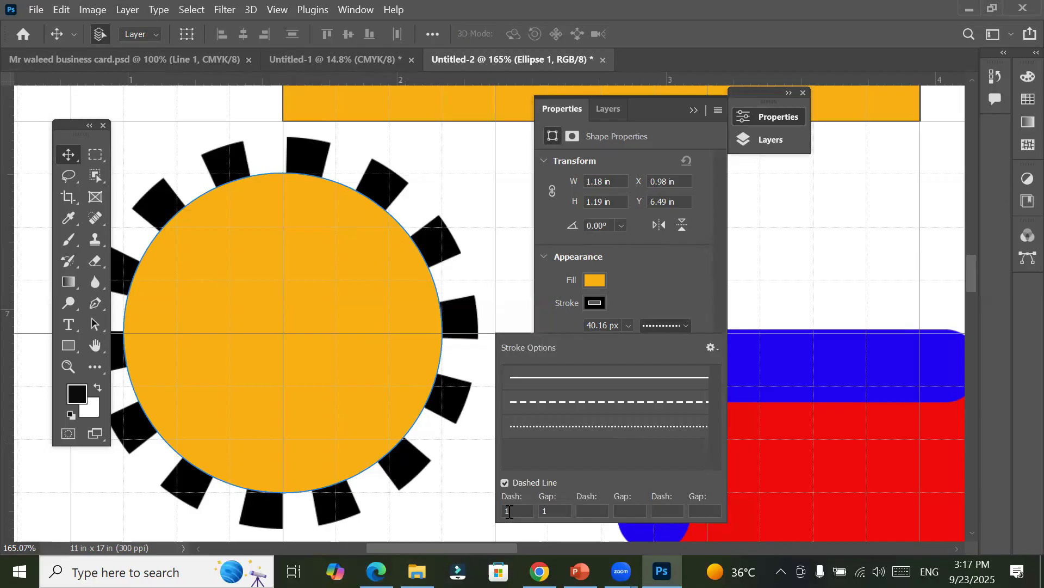
click(500, 512)
click(596, 511)
text(2)
key(Tab)
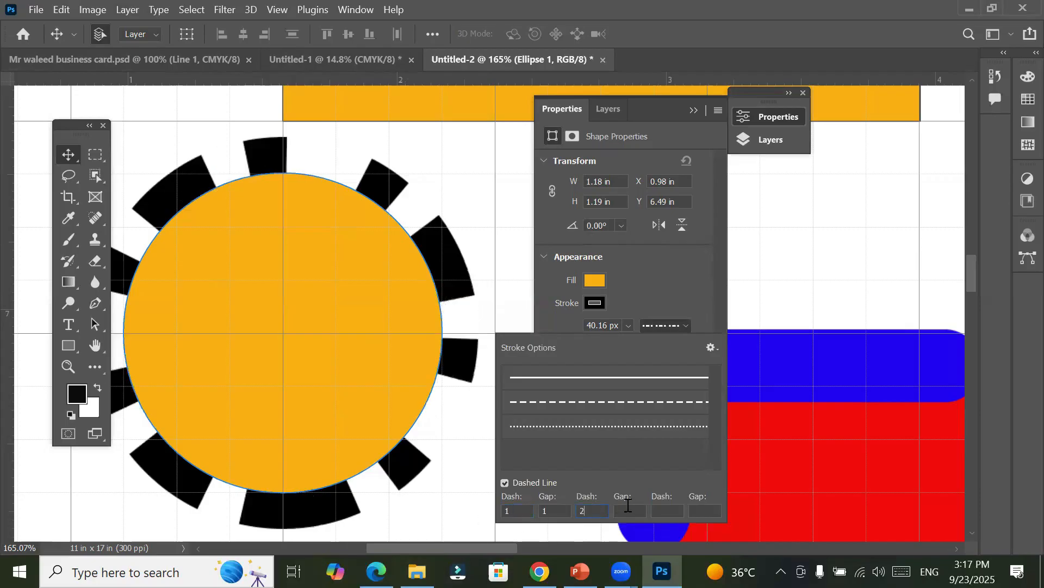
text(2)
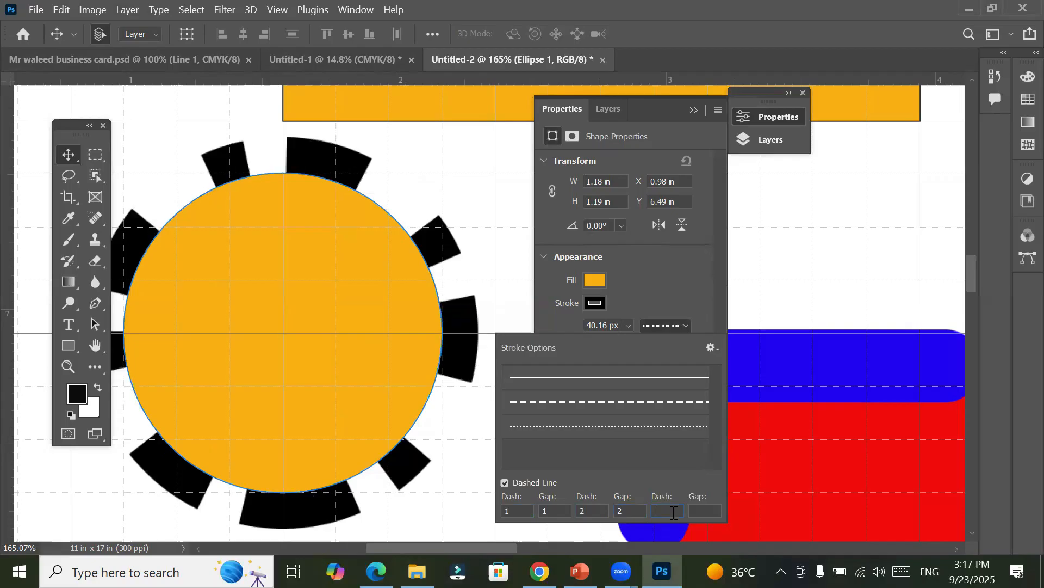
text(3)
key(Tab)
text(3)
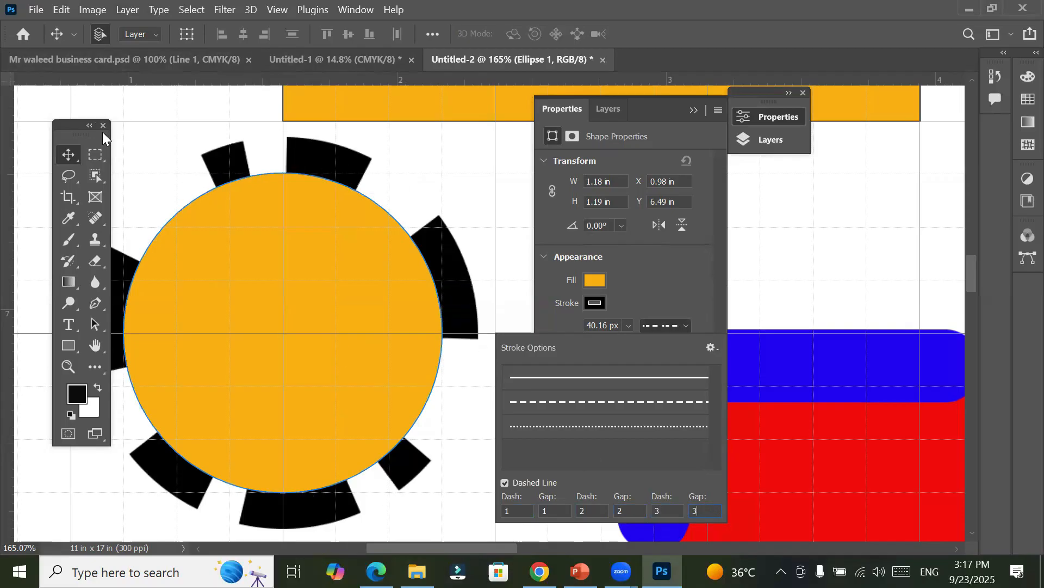
Step: Move the toolbox clear of the orange circle and align the circle's dashed stroke to the inside
drag(77, 127, 31, 127)
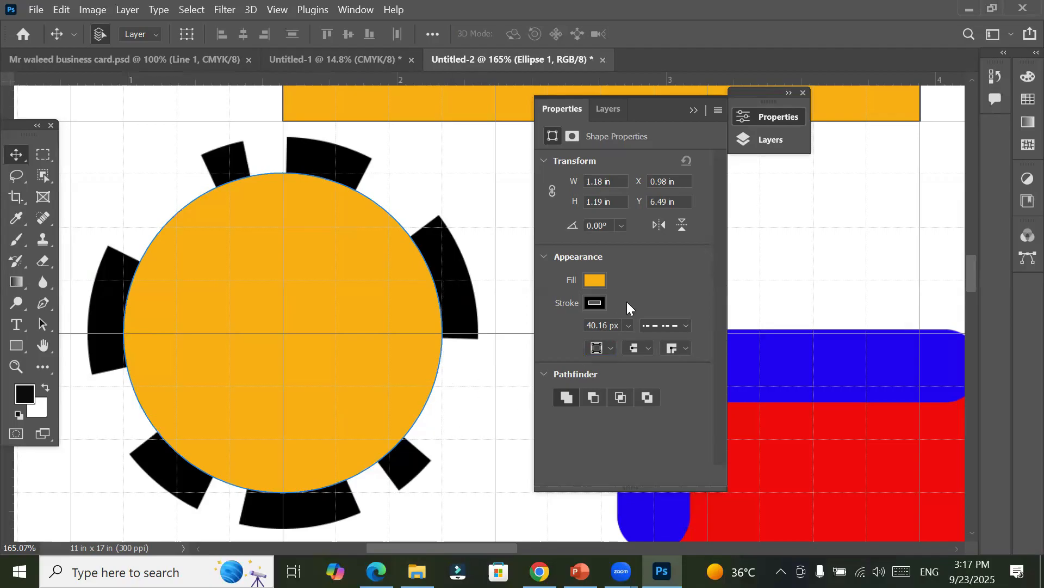
click(610, 343)
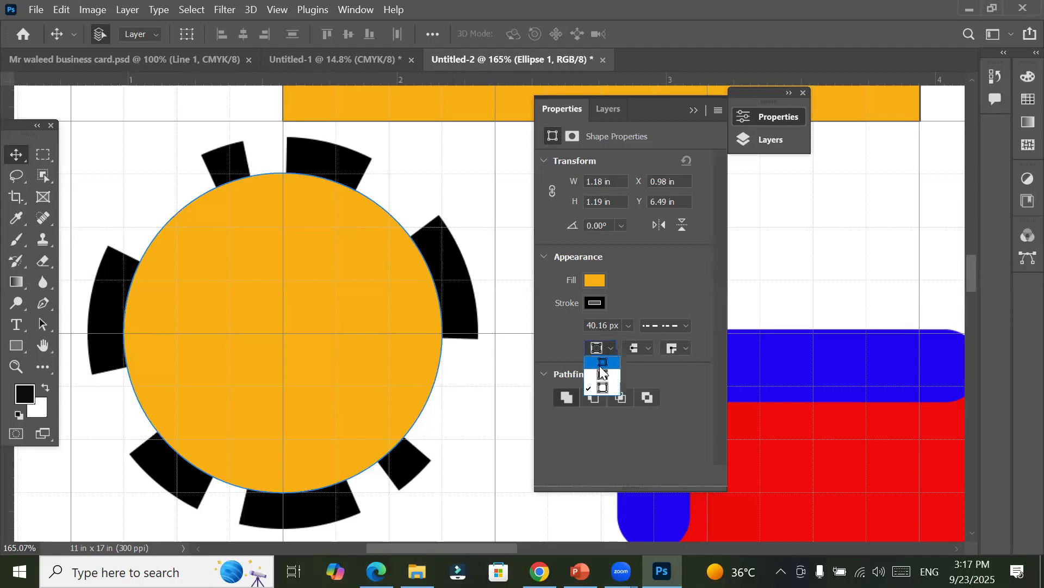
click(600, 366)
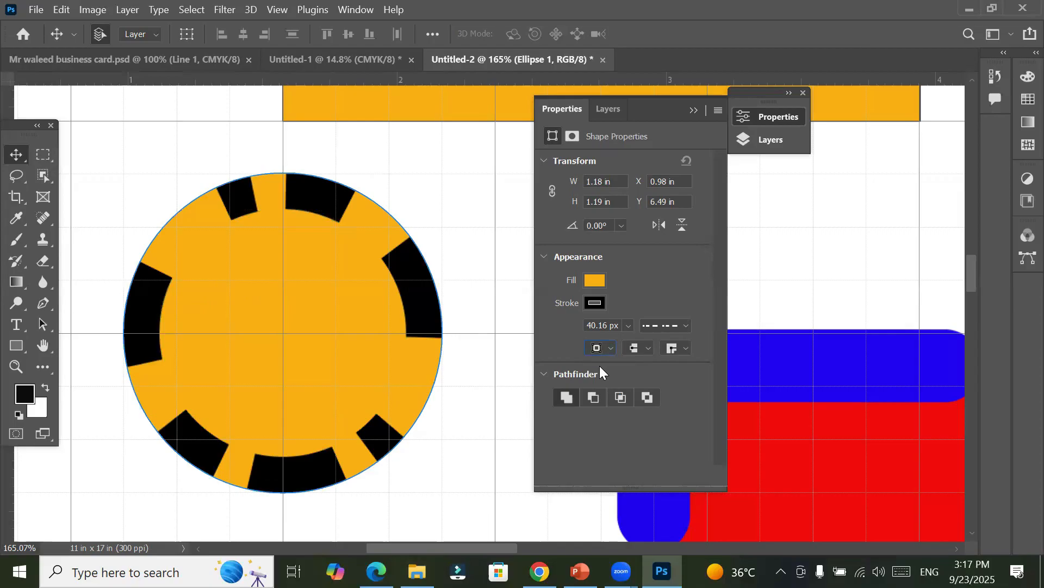
Step: Clear the second and third dash-gap pairs of the orange circle's stroke, keeping only dash 1 and gap 1
click(685, 322)
click(708, 510)
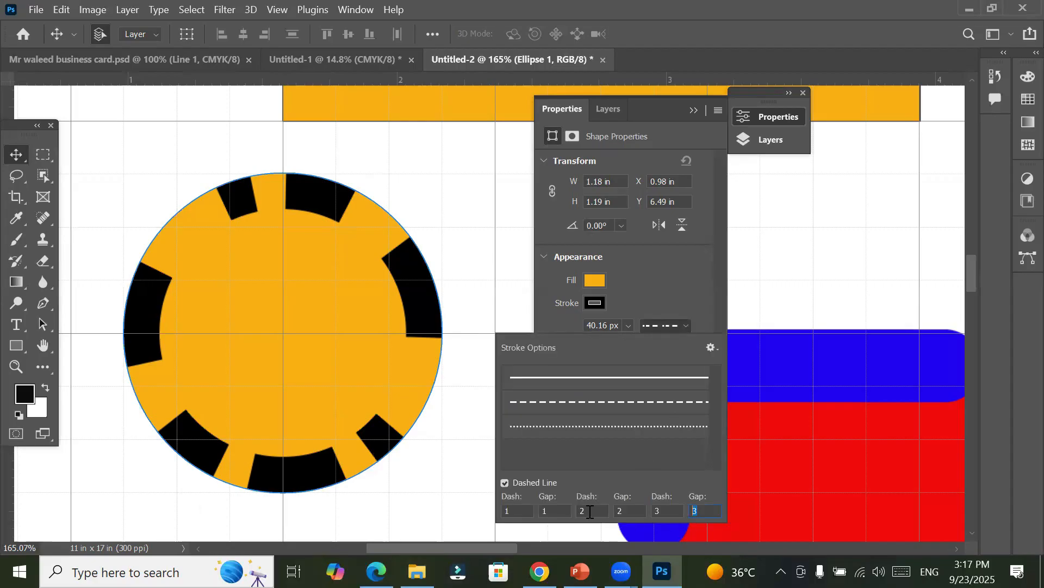
key(BackSpace)
drag(667, 510, 423, 510)
key(BackSpace)
key(BackSpace)
key(BackSpace)
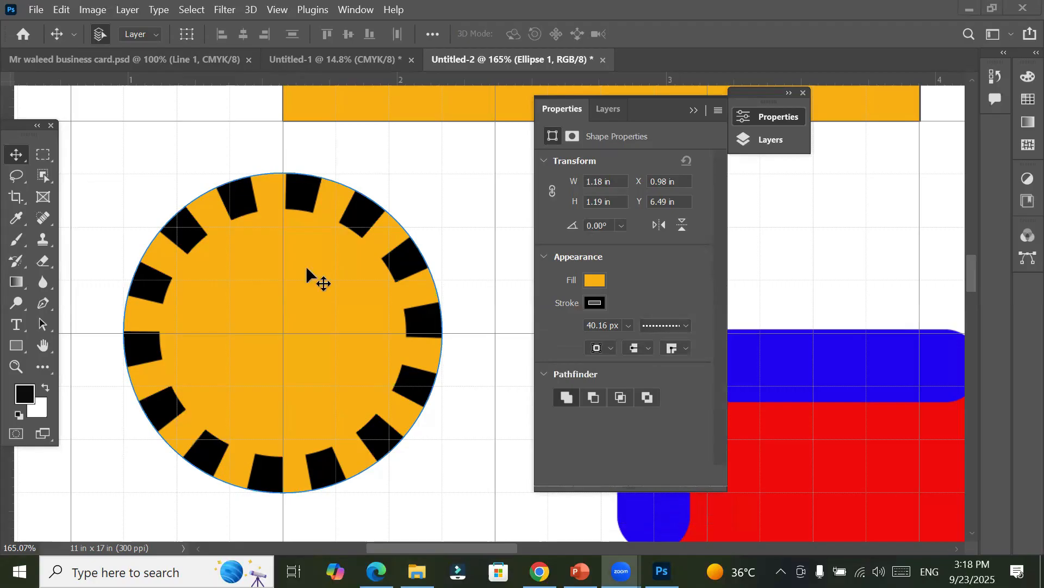
Step: Draw the lion custom shape from the Wild Animals set, about 0.65 in by 0.54 in, inside the orange circle
click(16, 347)
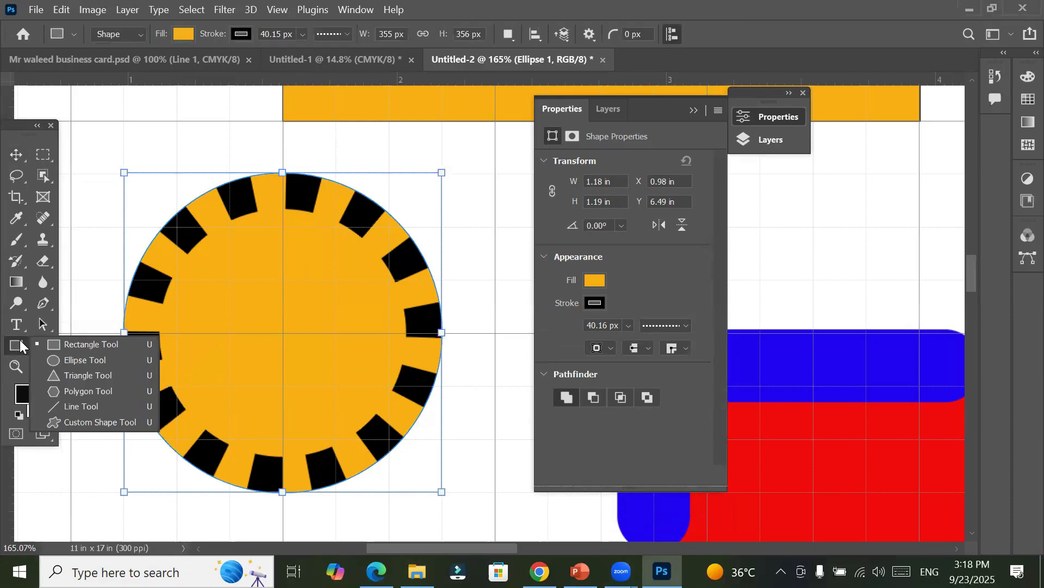
click(96, 427)
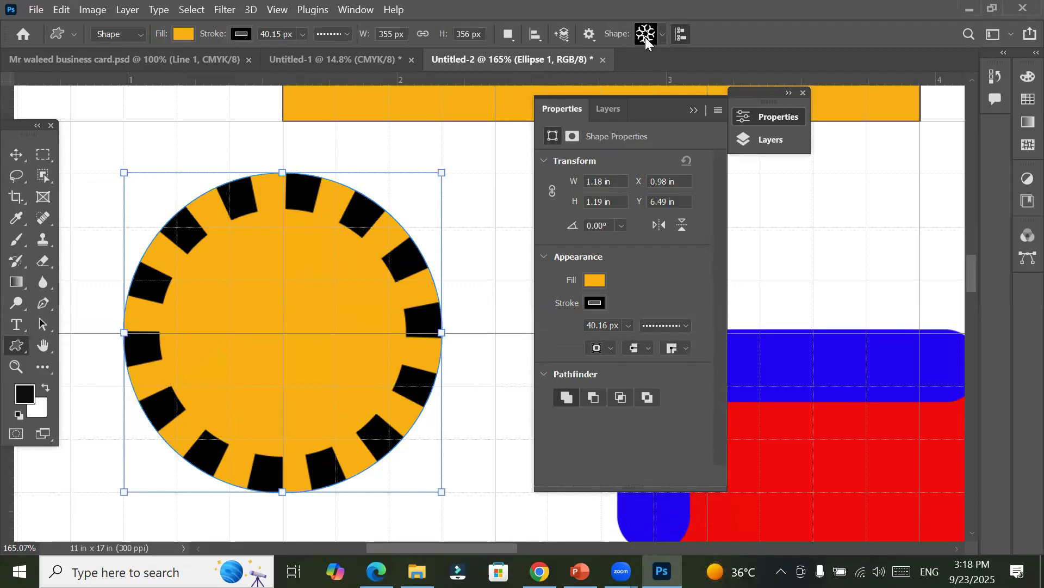
click(661, 34)
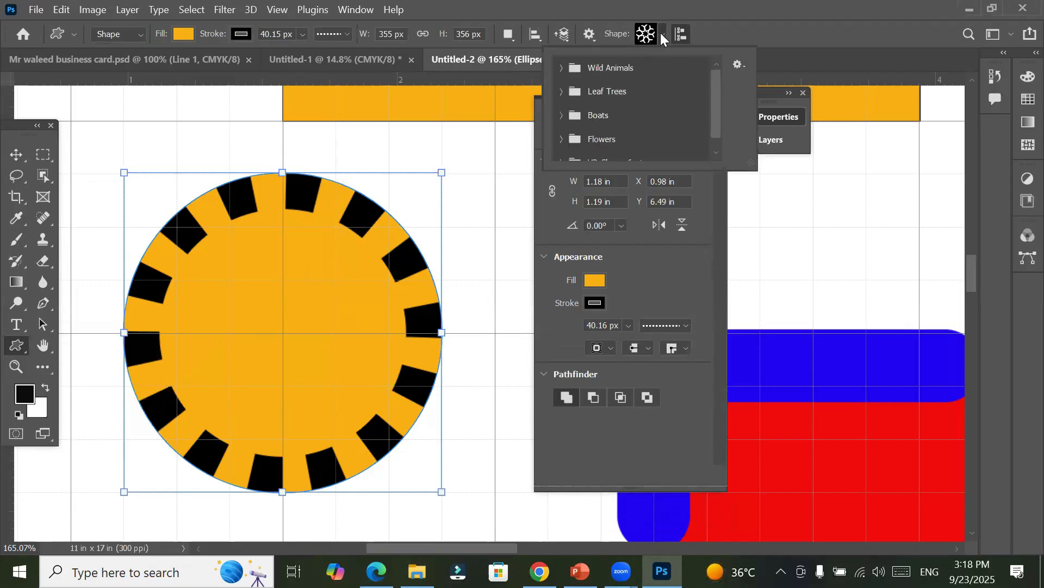
click(562, 68)
click(619, 97)
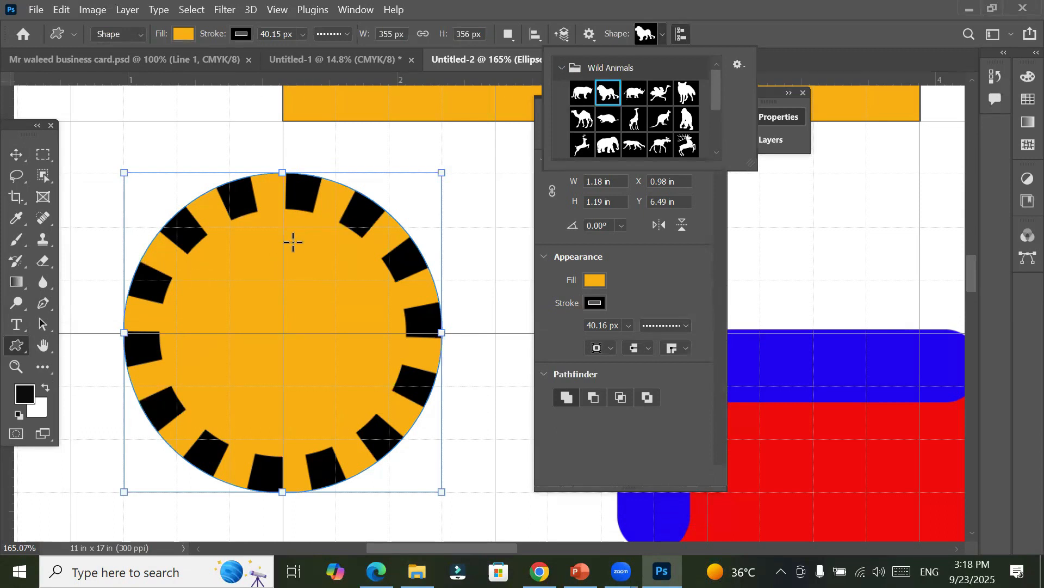
click(291, 264)
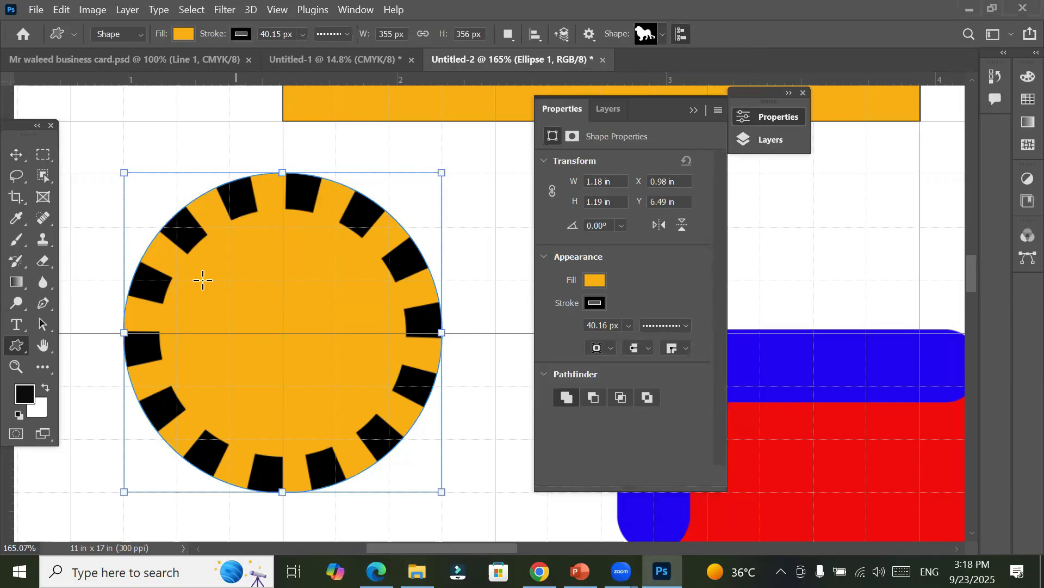
click(16, 155)
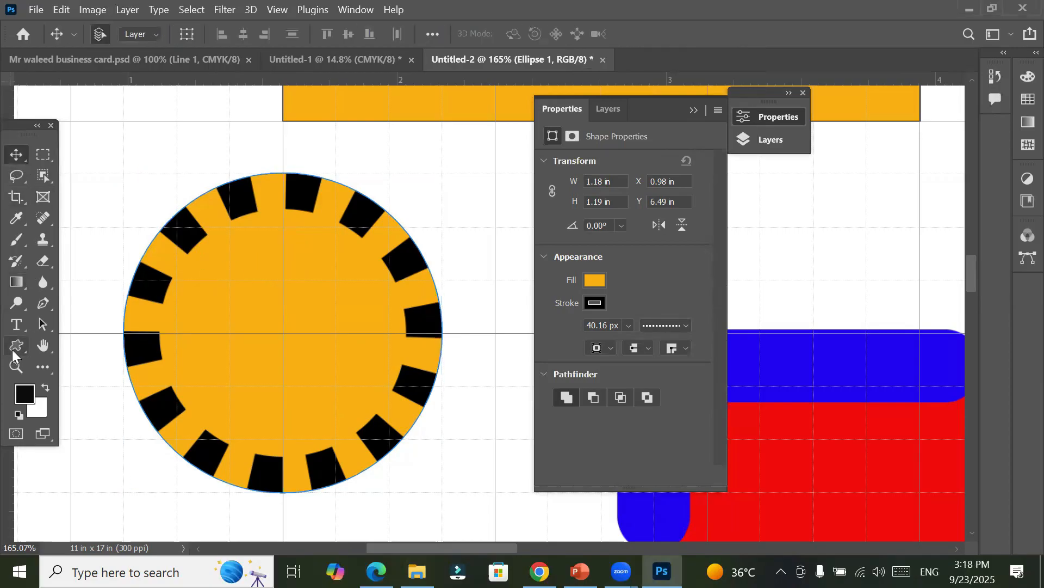
click(14, 351)
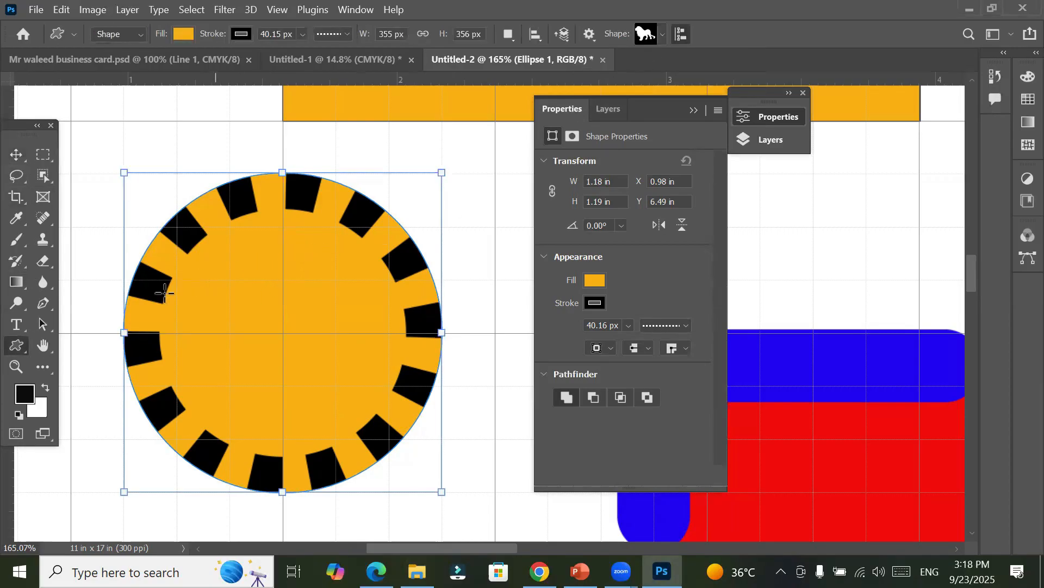
drag(214, 268, 411, 433)
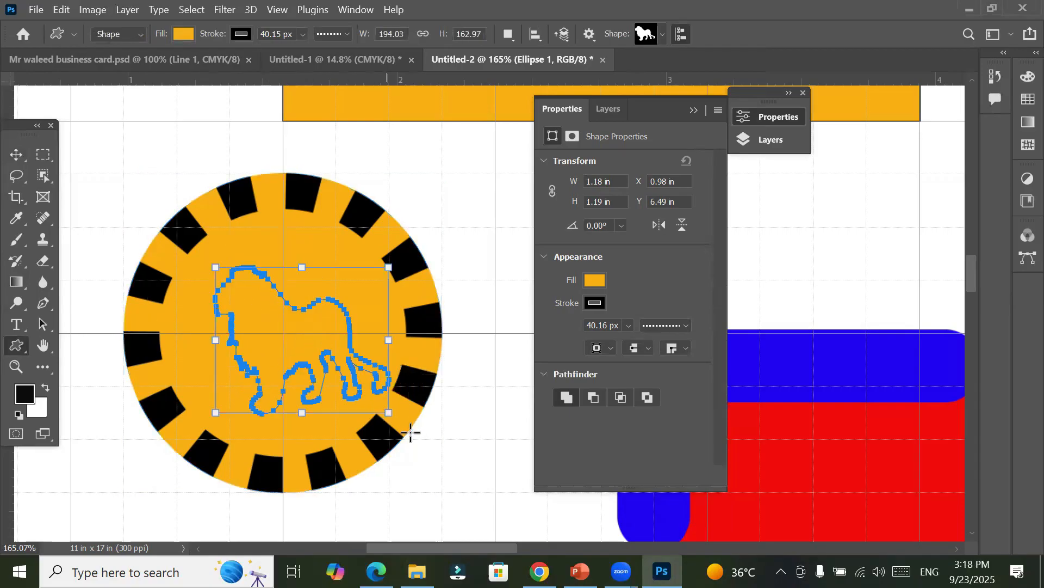
click(16, 155)
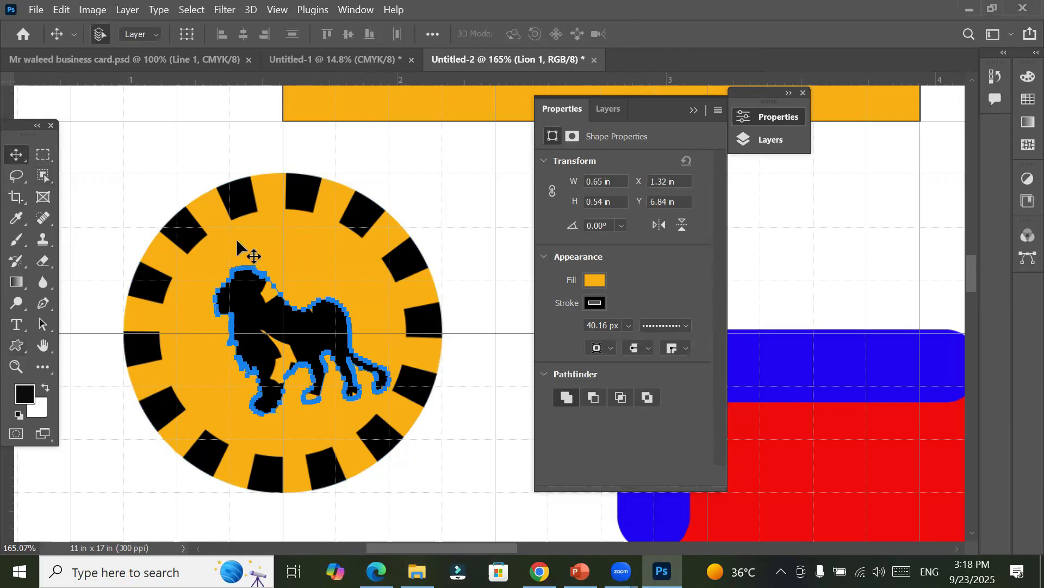
click(443, 194)
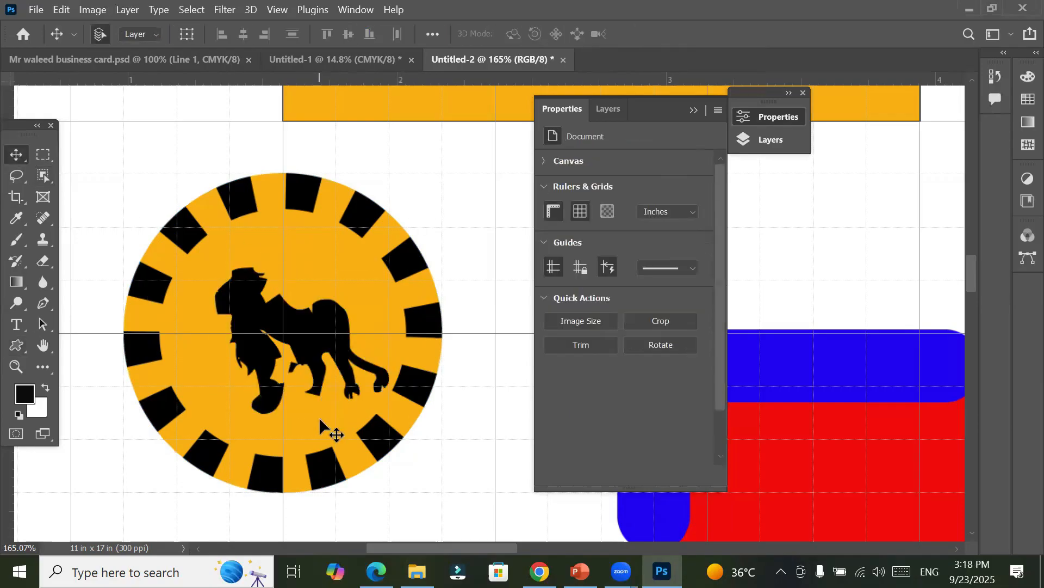
Step: Change the lion shape's dashed stroke to a solid line and reduce its width to 0.81 px
scroll(319, 412, up, 1)
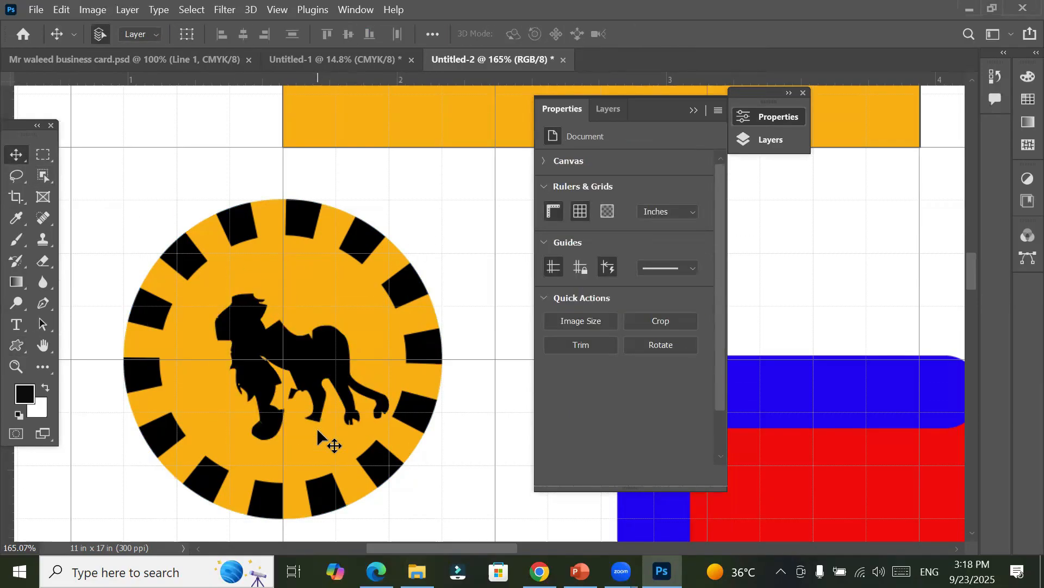
scroll(318, 431, up, 1)
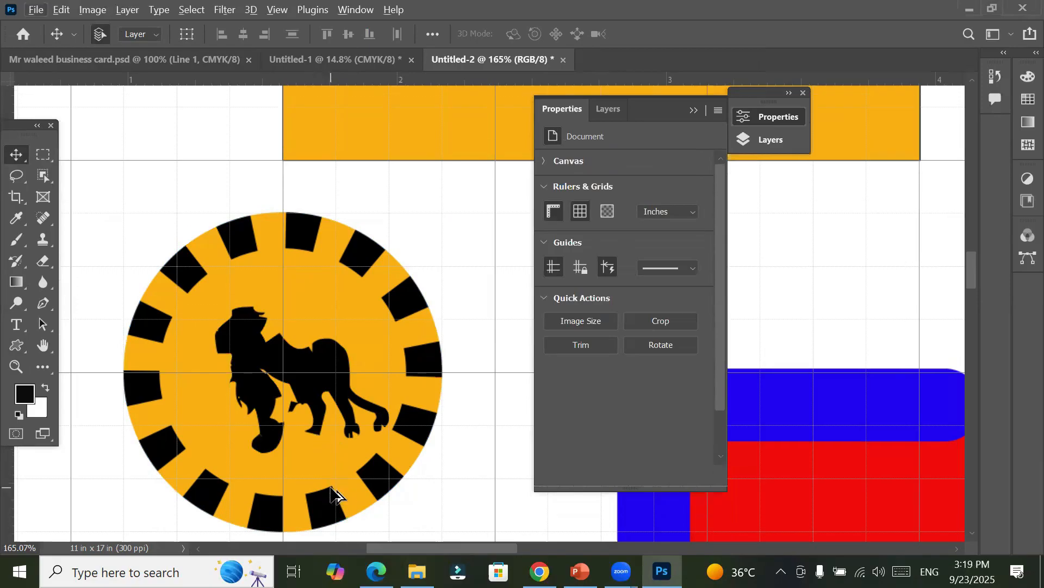
scroll(336, 495, up, 3)
click(303, 296)
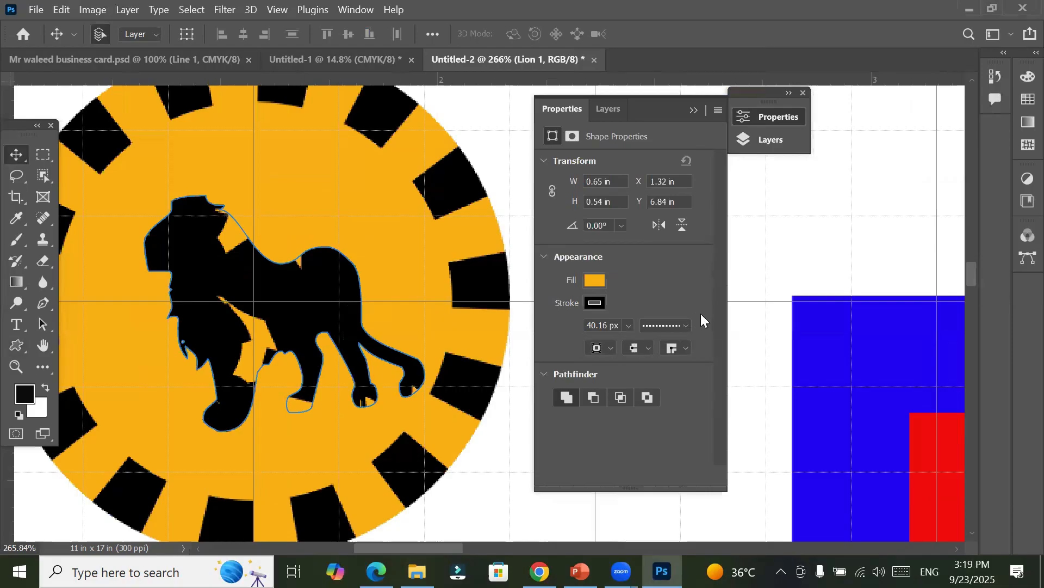
click(686, 324)
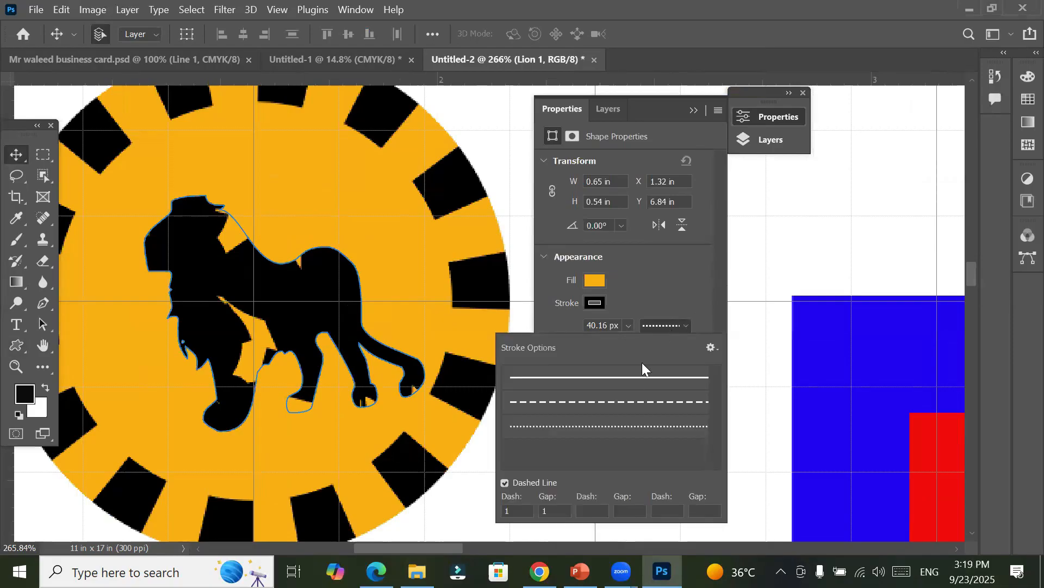
click(634, 377)
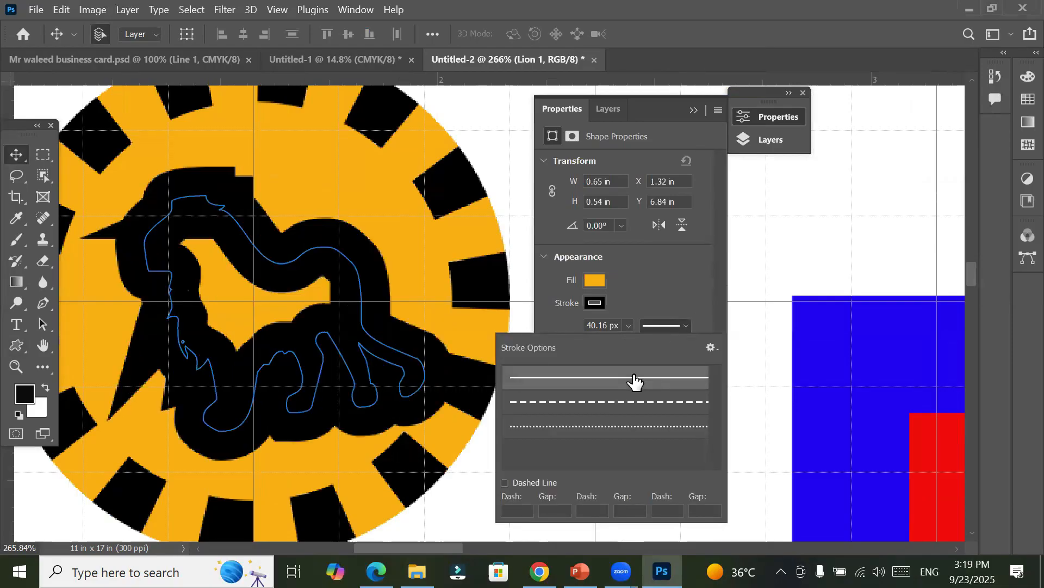
click(646, 301)
click(629, 326)
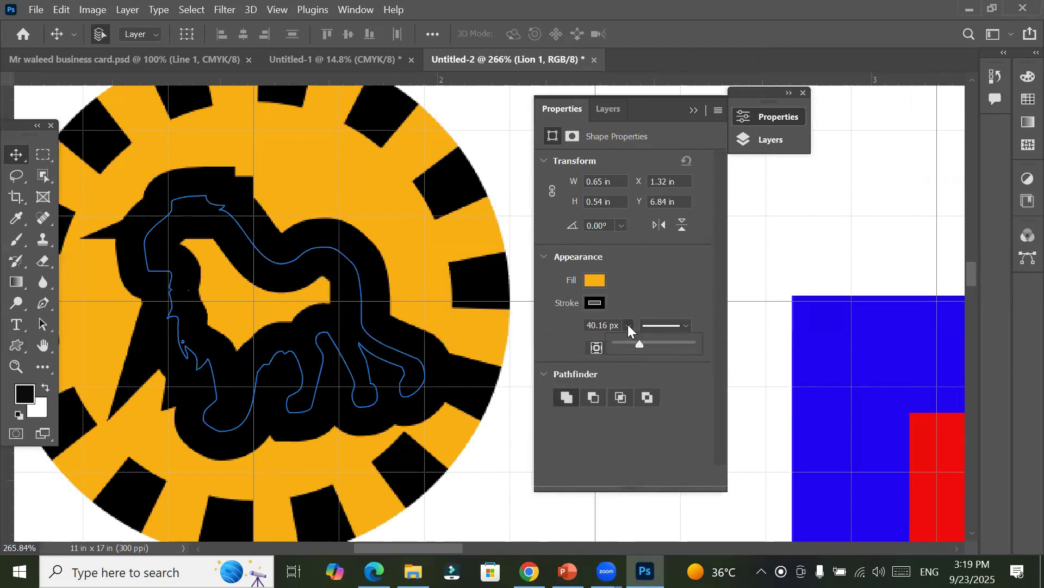
drag(636, 341, 625, 343)
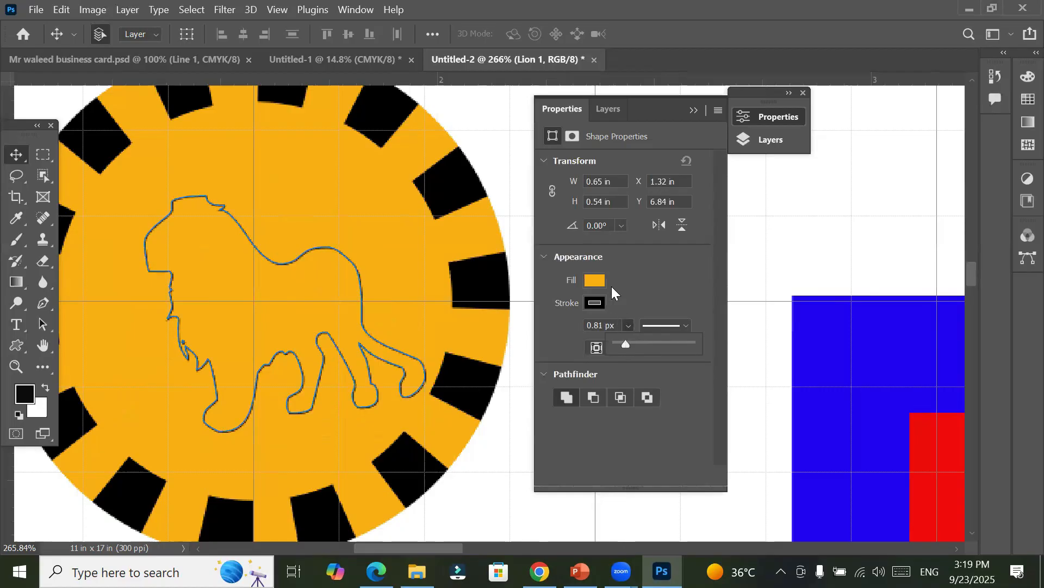
Step: Fill the lion shape with the recently used red and deselect it
click(593, 279)
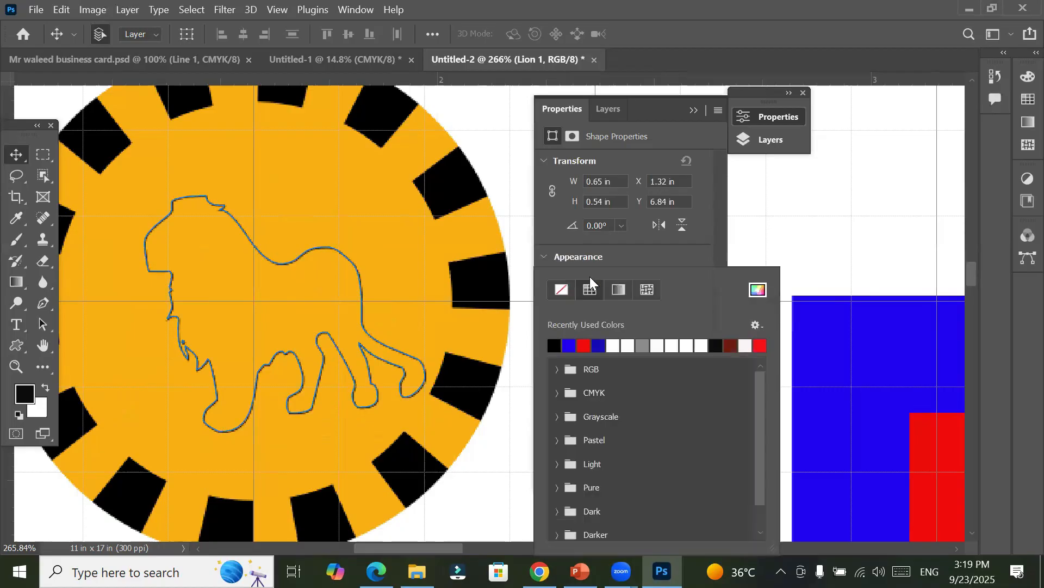
click(587, 344)
click(15, 155)
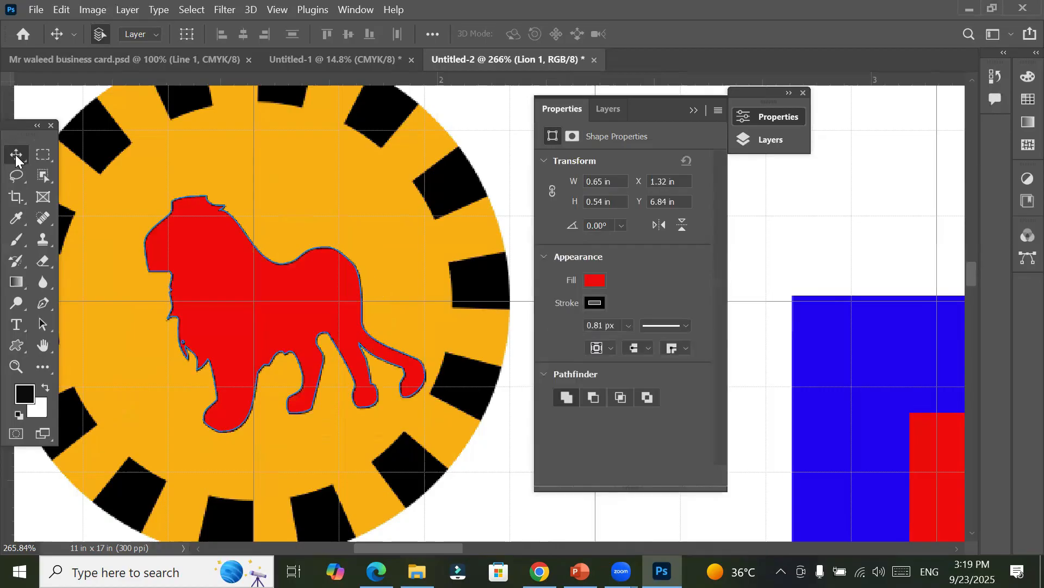
click(454, 125)
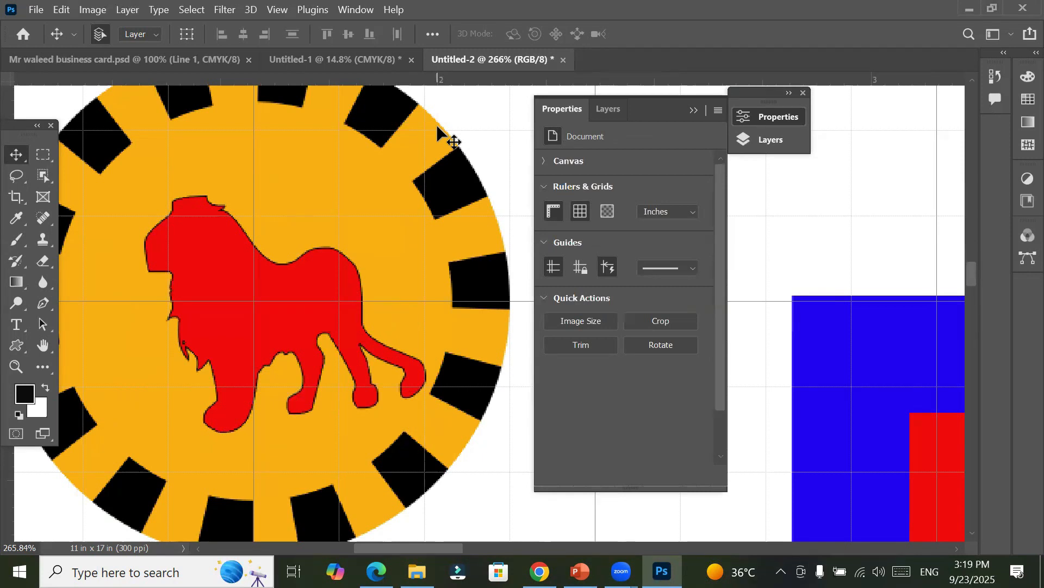
Step: Look briefly at the layer list and collapse the floating Properties and Layers panels to uncover the canvas
click(782, 115)
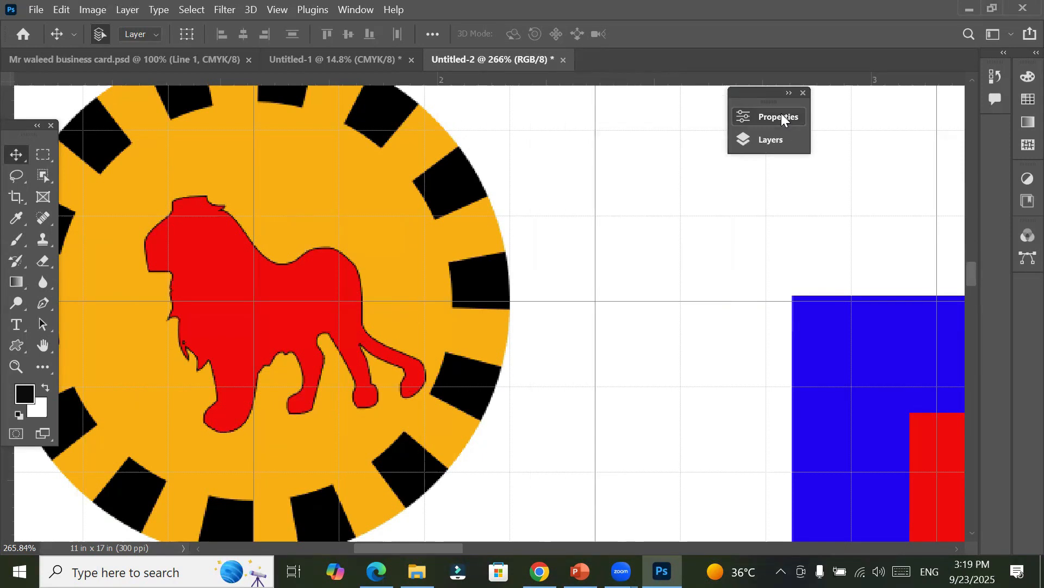
click(780, 139)
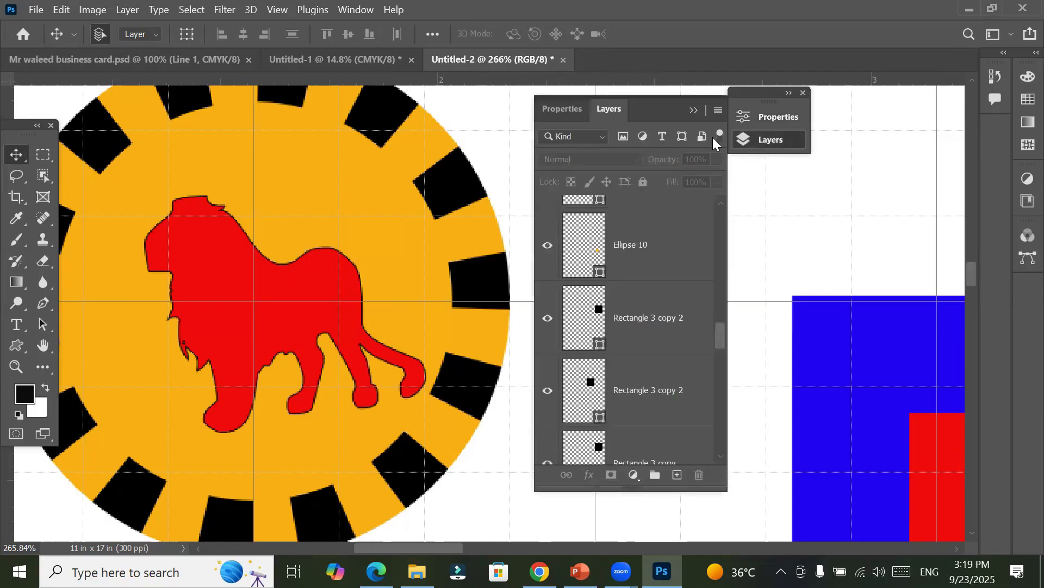
click(773, 119)
click(765, 96)
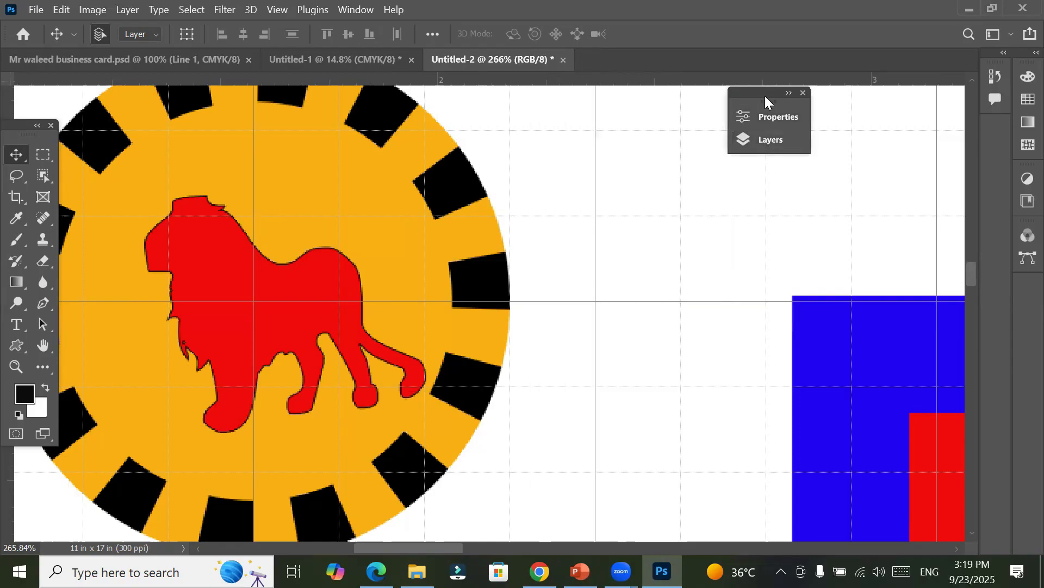